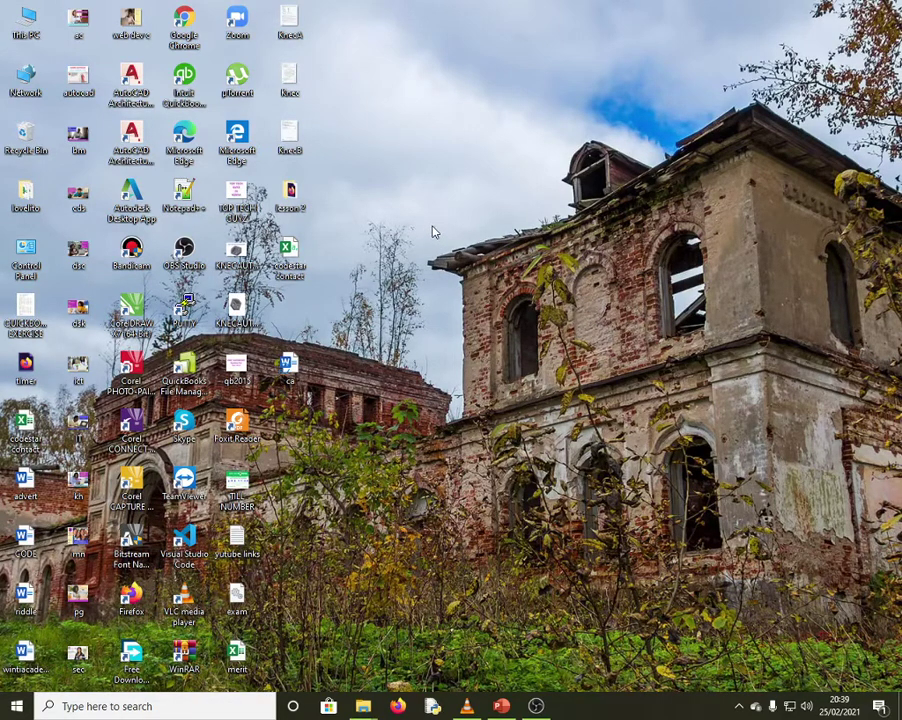
Switch to the PowerPoint course presentation and review the Masomo Bora Academy exercise on slide 8.
left_click(502, 706)
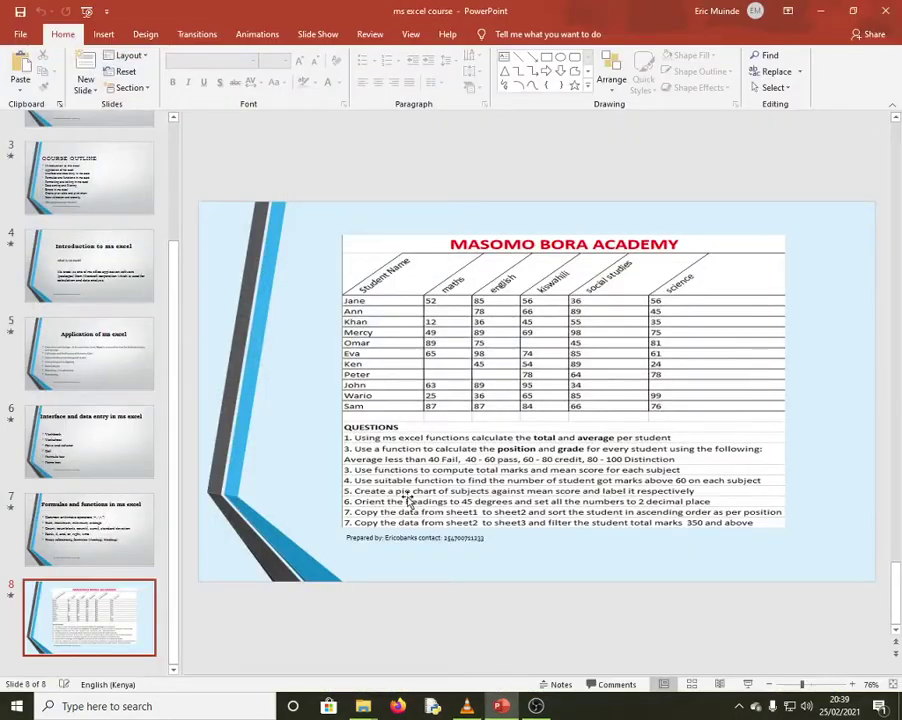
left_click(515, 365)
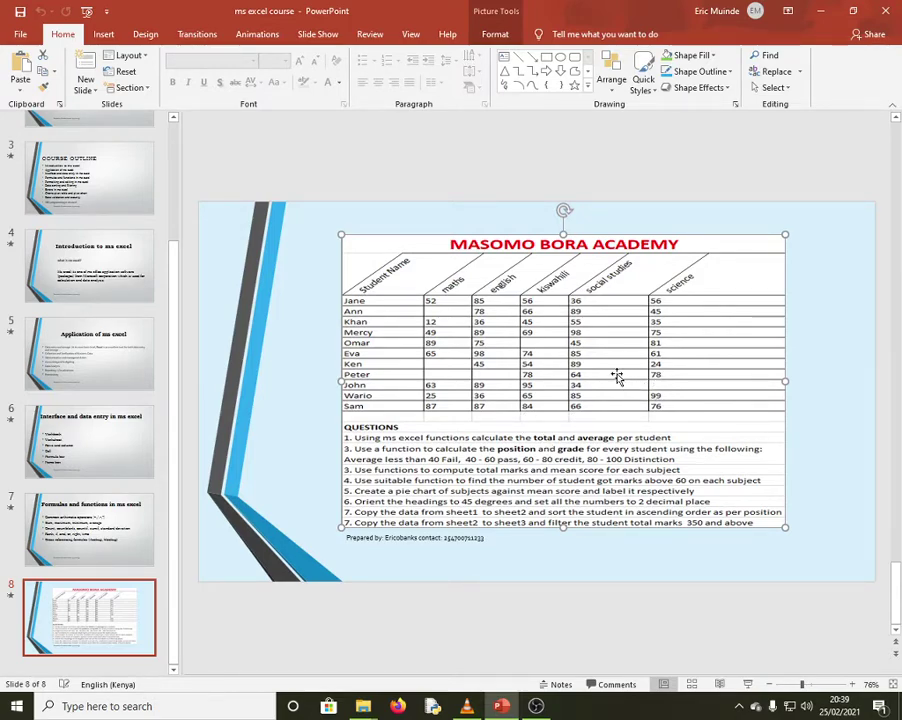
left_click(822, 14)
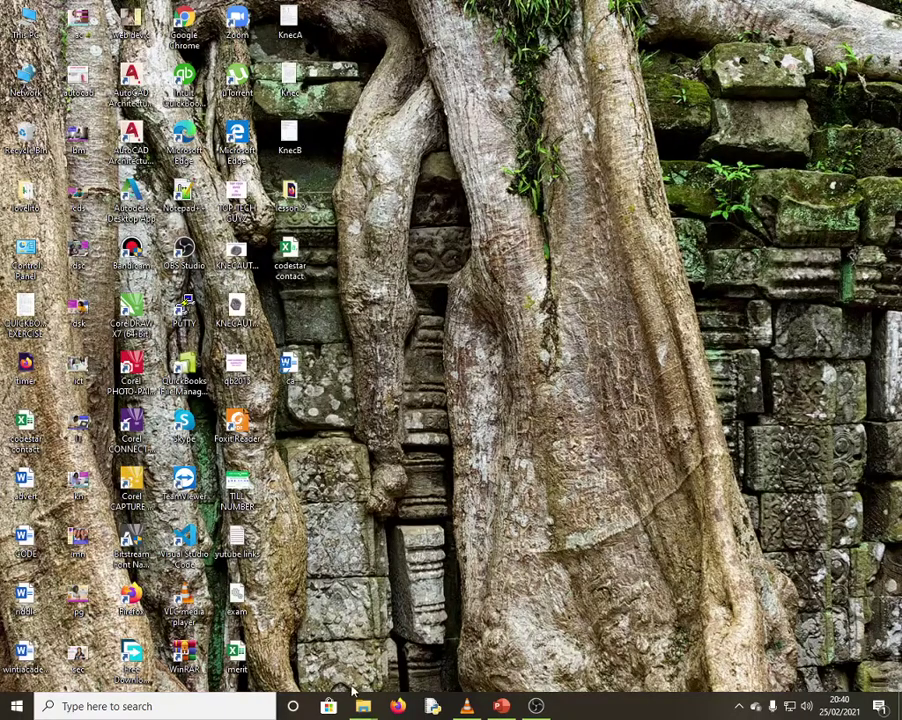
Launch Excel and create a new blank workbook.
left_click(135, 706)
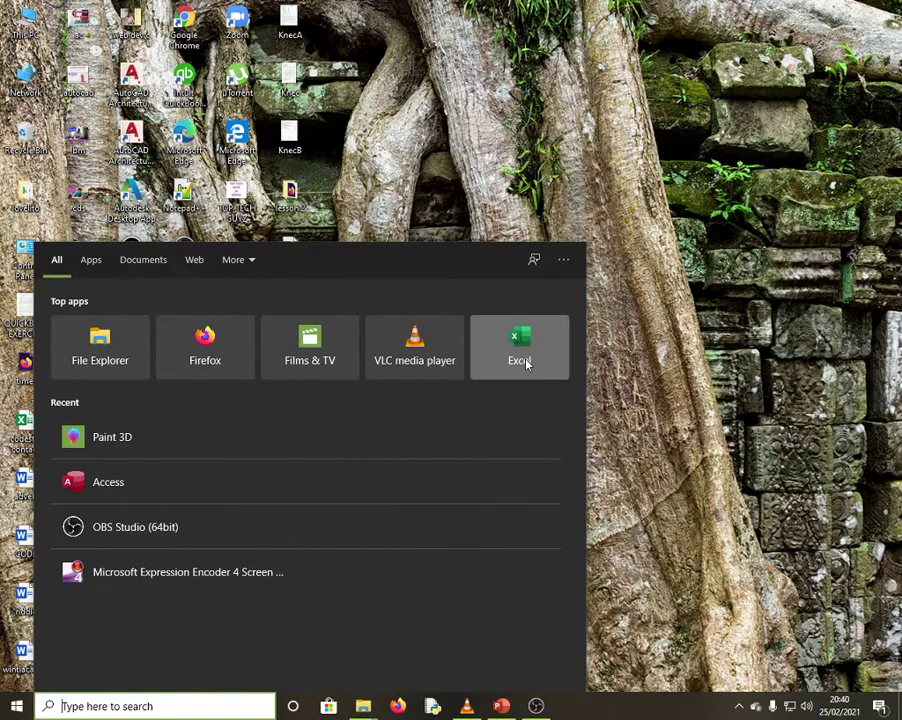
type("e")
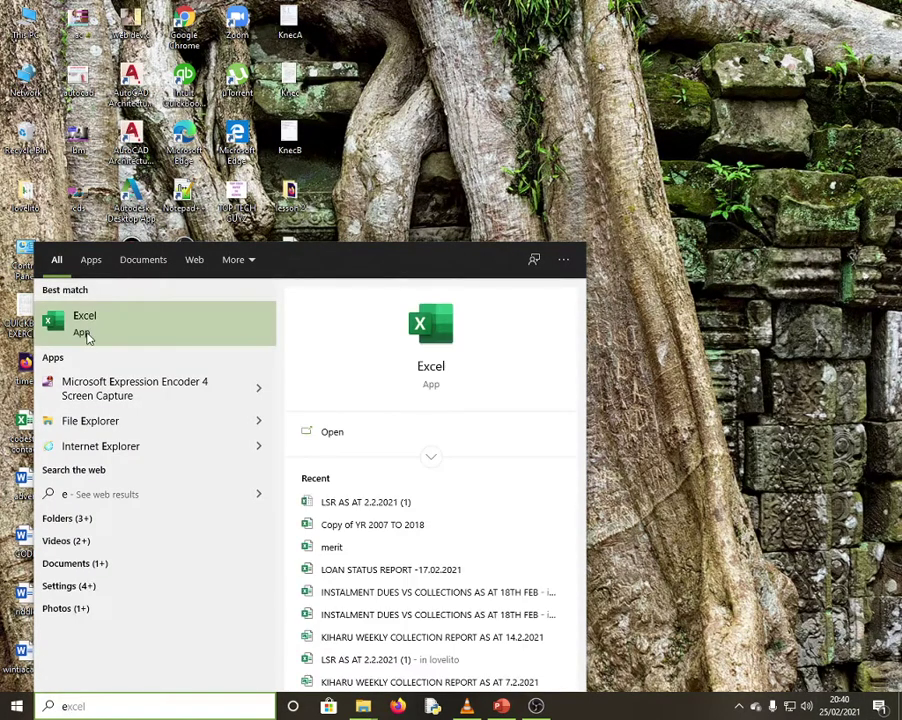
left_click(88, 334)
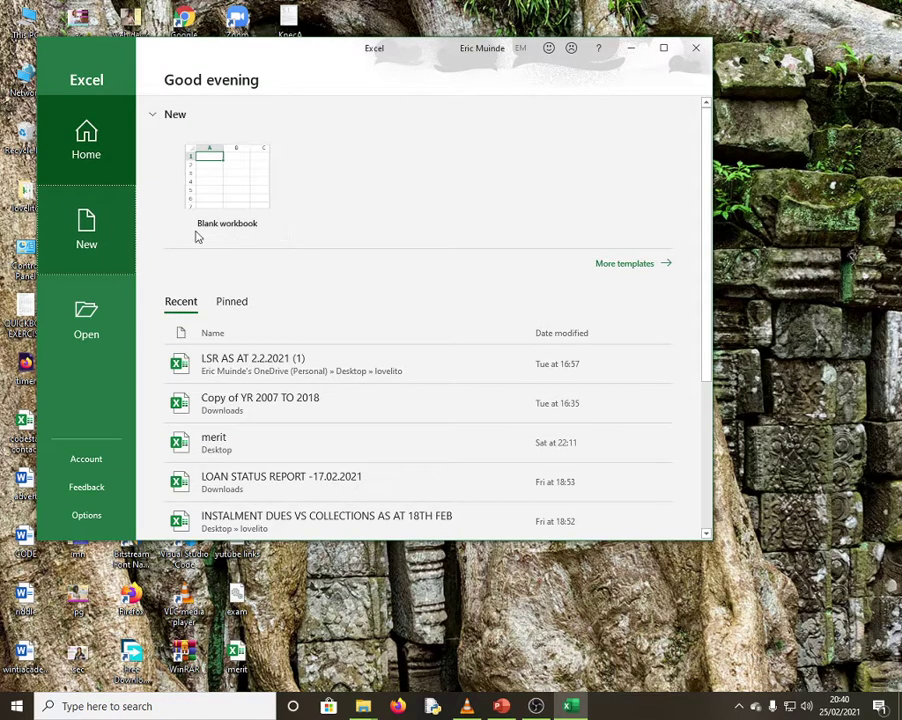
left_click(86, 230)
left_click(283, 195)
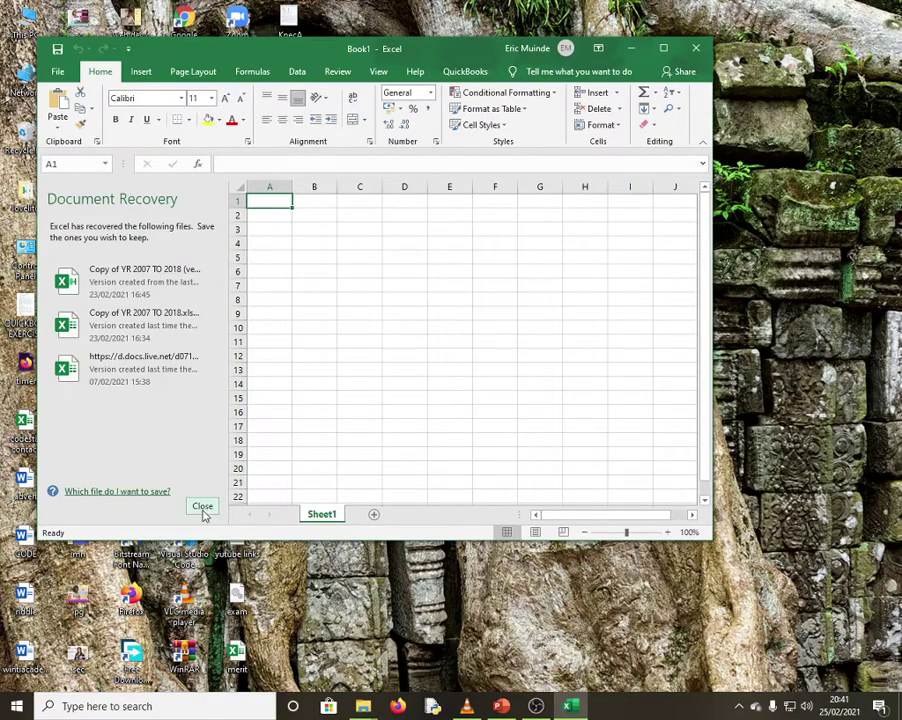
Dismiss Document Recovery by removing the recovered files, and maximize the workbook window.
left_click(202, 508)
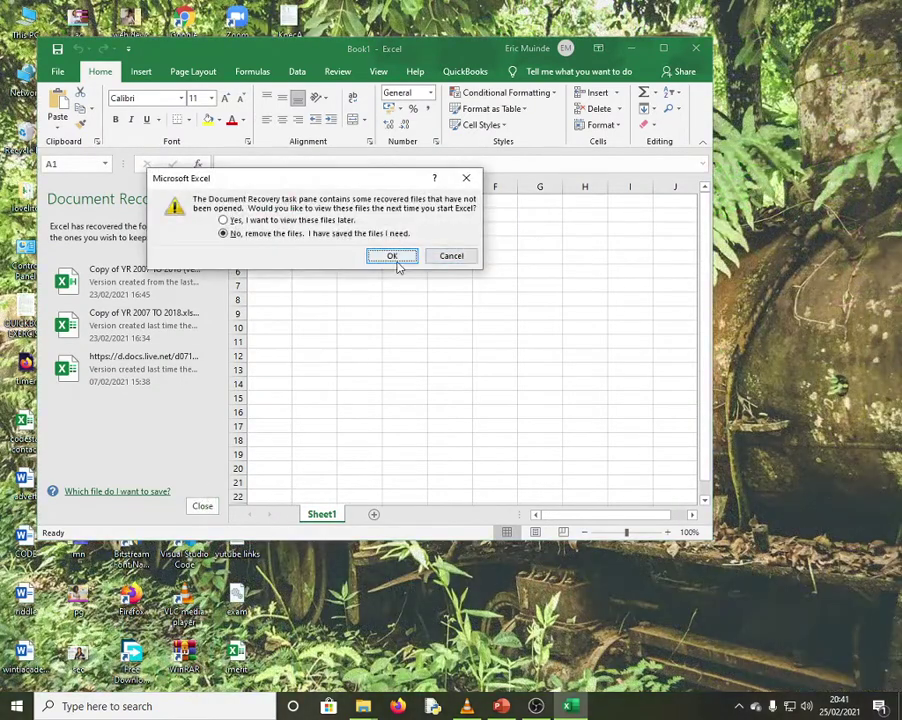
left_click(393, 257)
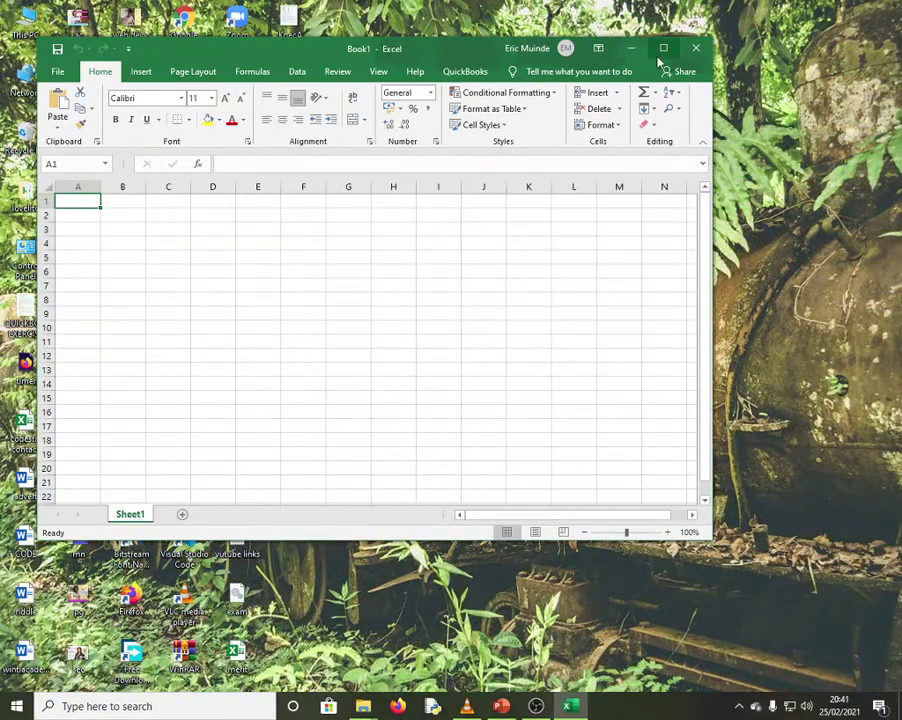
left_click(662, 50)
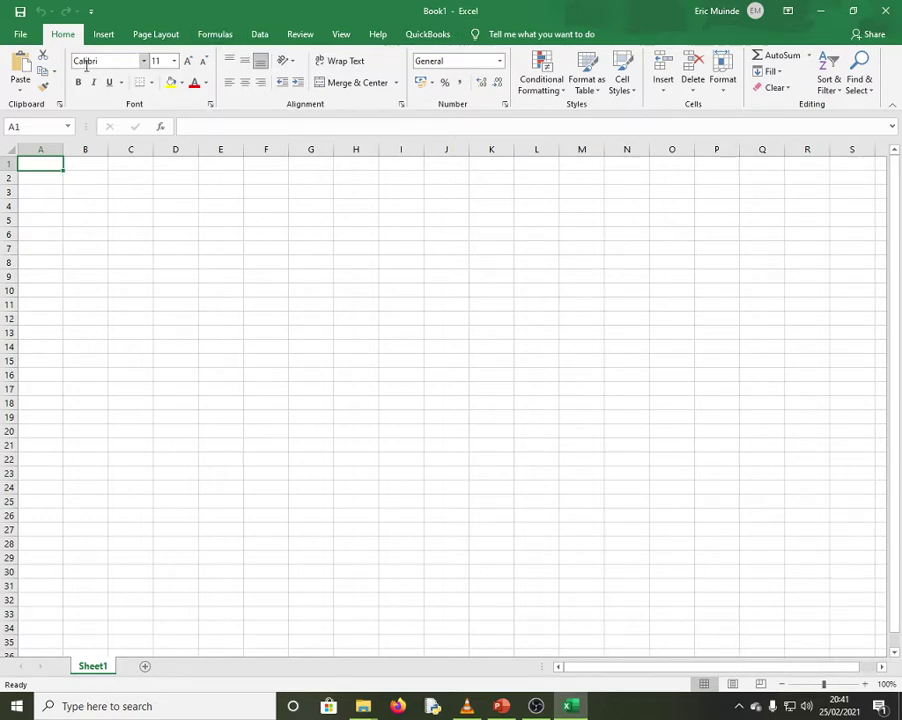
Go to the desktop and create a new folder there.
left_click(821, 11)
right_click(419, 185)
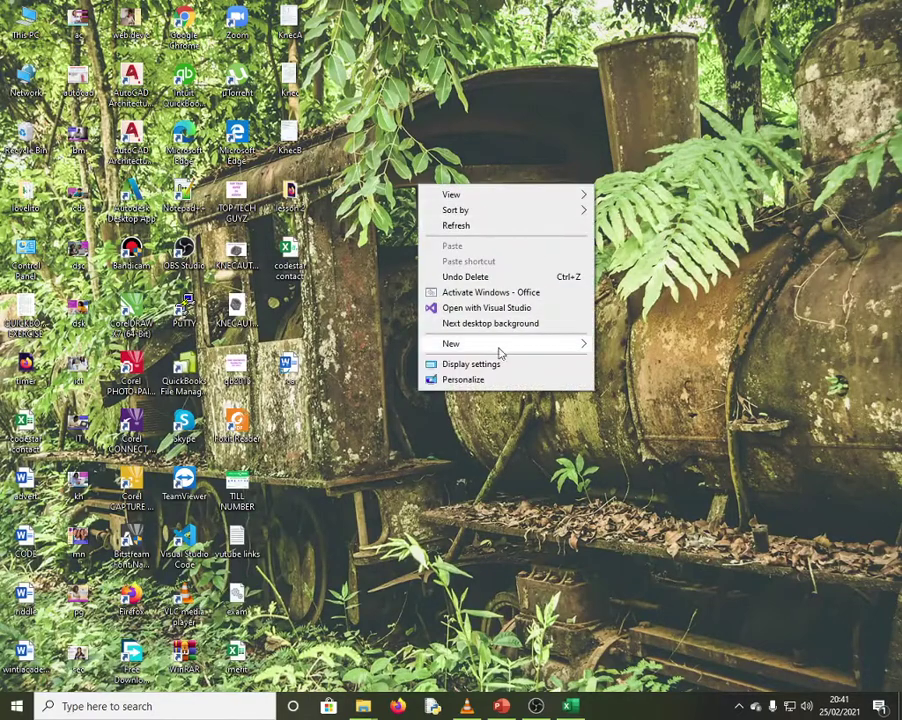
mouse_move(525, 348)
left_click(648, 347)
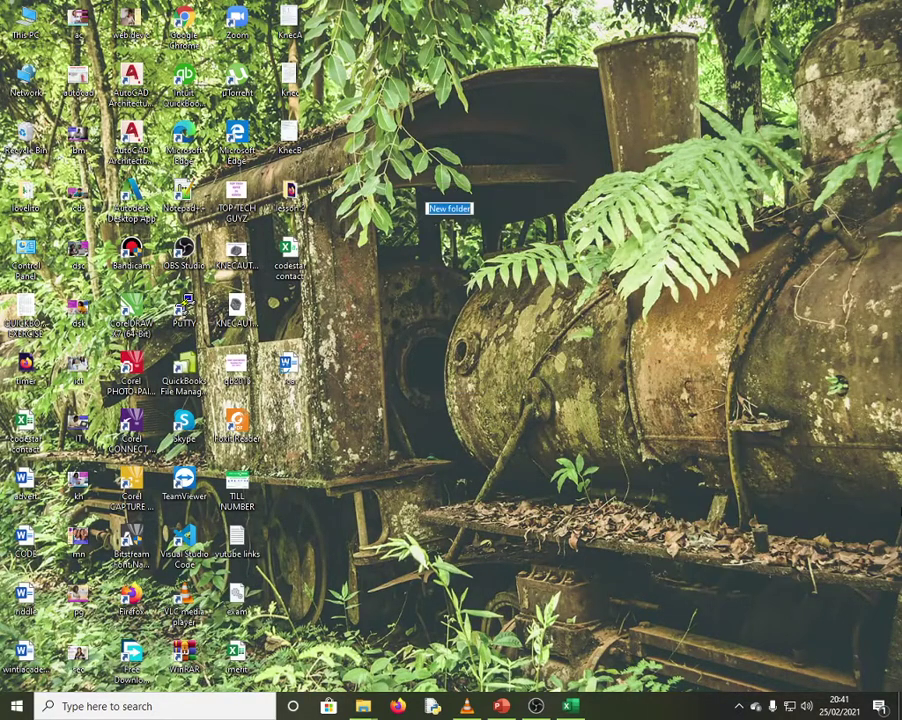
Name the new desktop folder "MS Excel Course".
type("M")
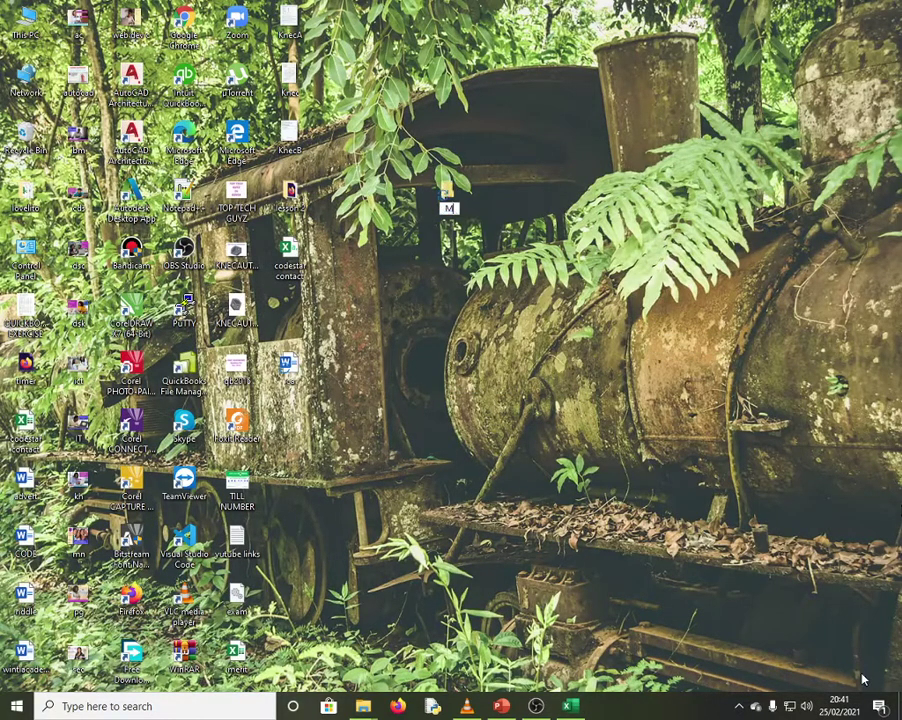
type("S eXCEL cOURSE")
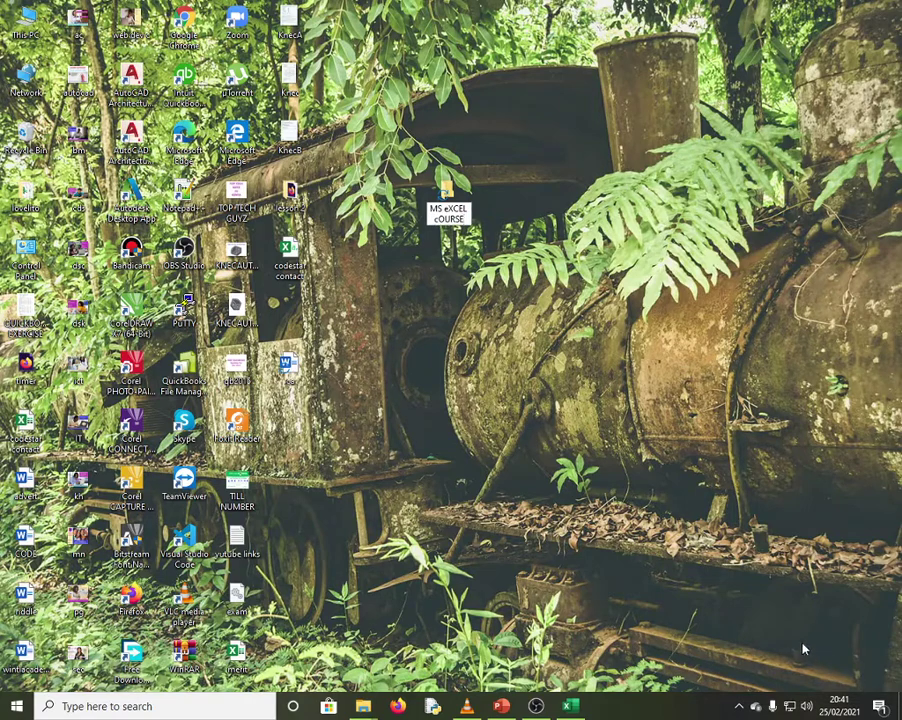
key("ctrl+a")
left_click(464, 219)
key("ctrl+shift+Left")
key("ctrl+shift+Left")
type("Exce")
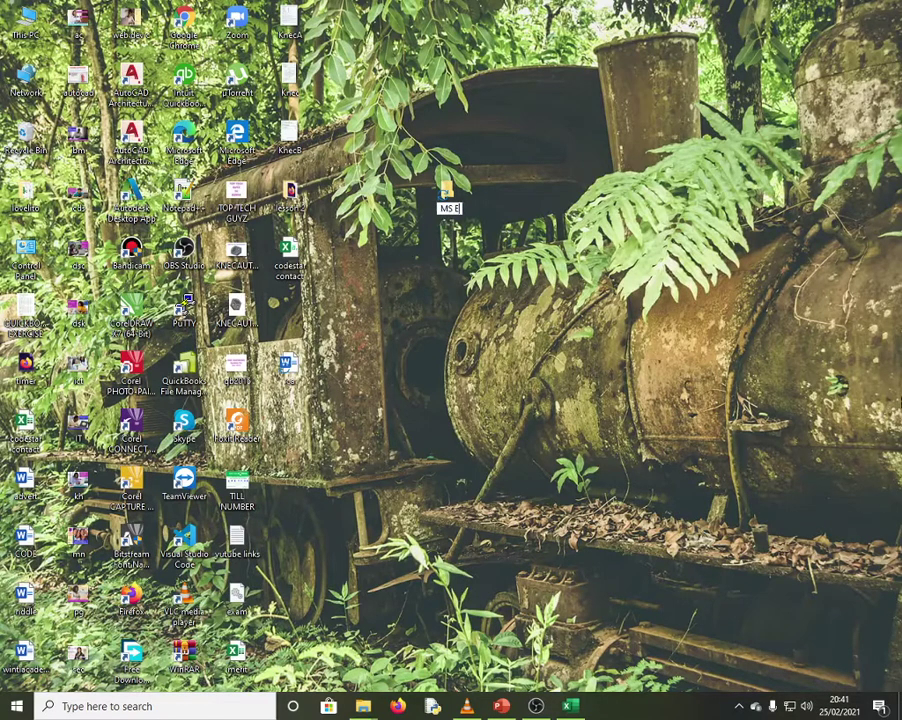
type("l Course")
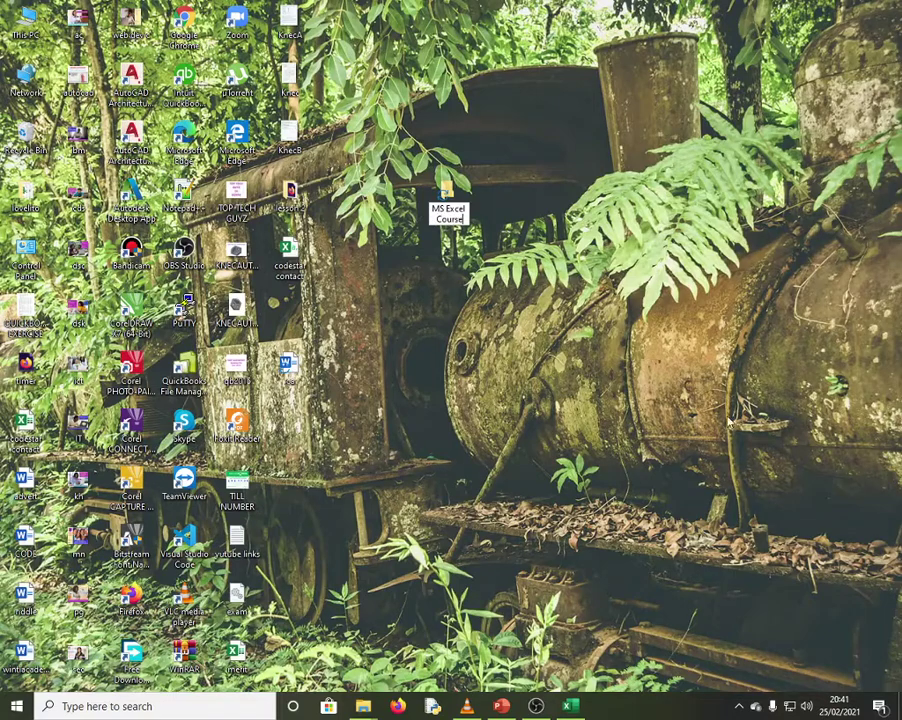
key("Return")
key("ctrl+z")
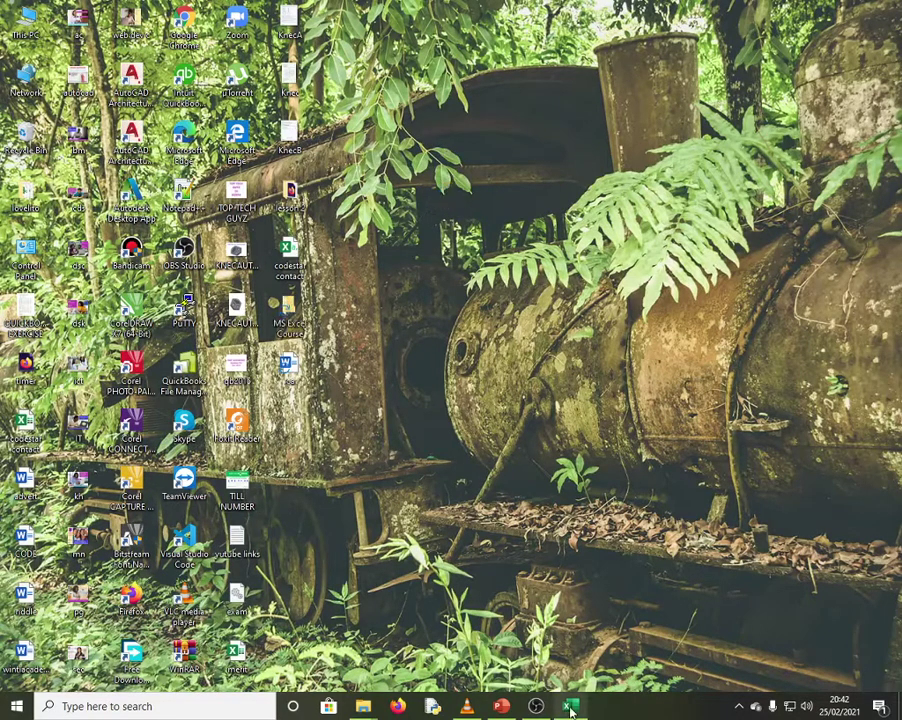
Return to Excel and save the workbook as "lesson one" in the MS Excel Course folder on the desktop.
left_click(570, 705)
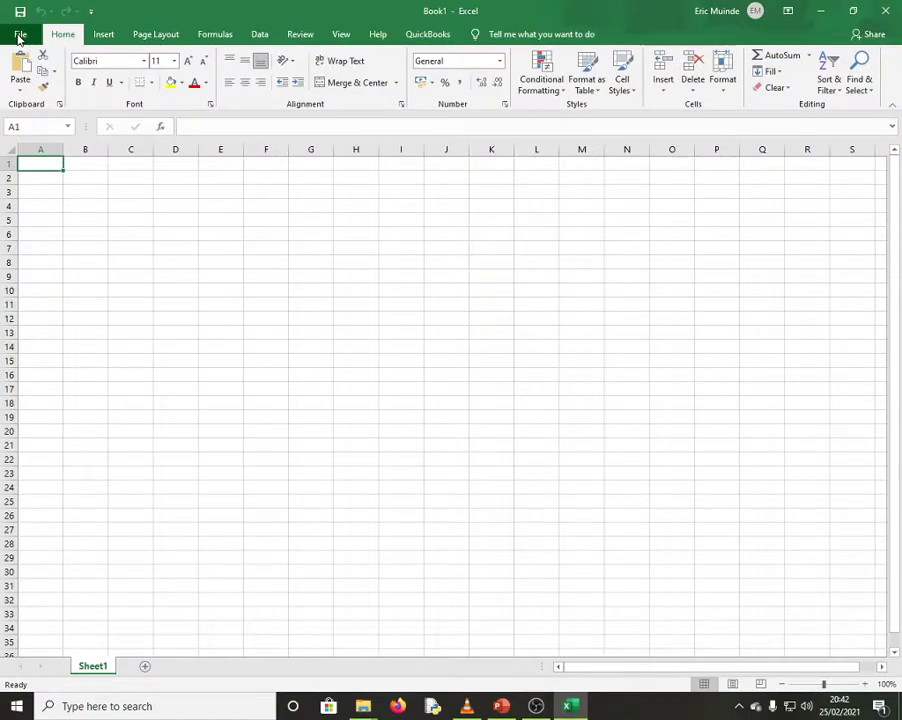
left_click(16, 34)
left_click(54, 228)
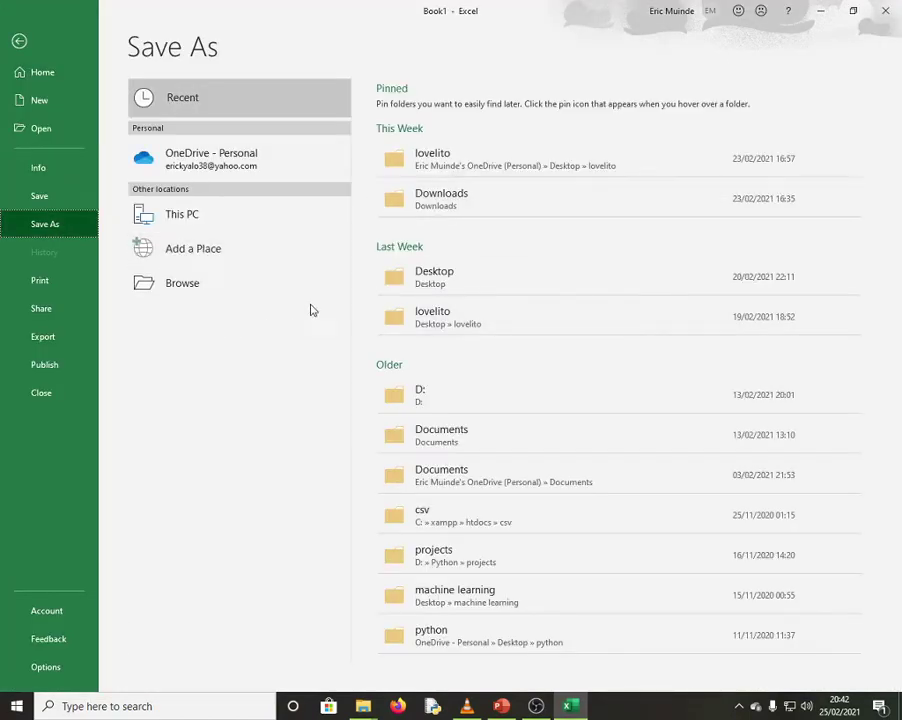
left_click(184, 223)
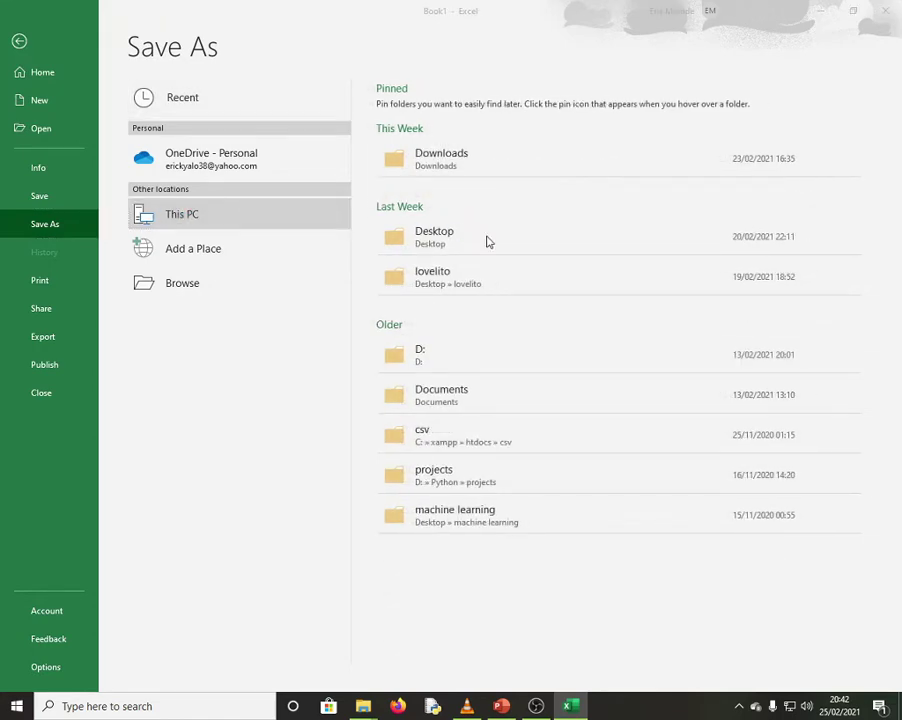
left_click(487, 242)
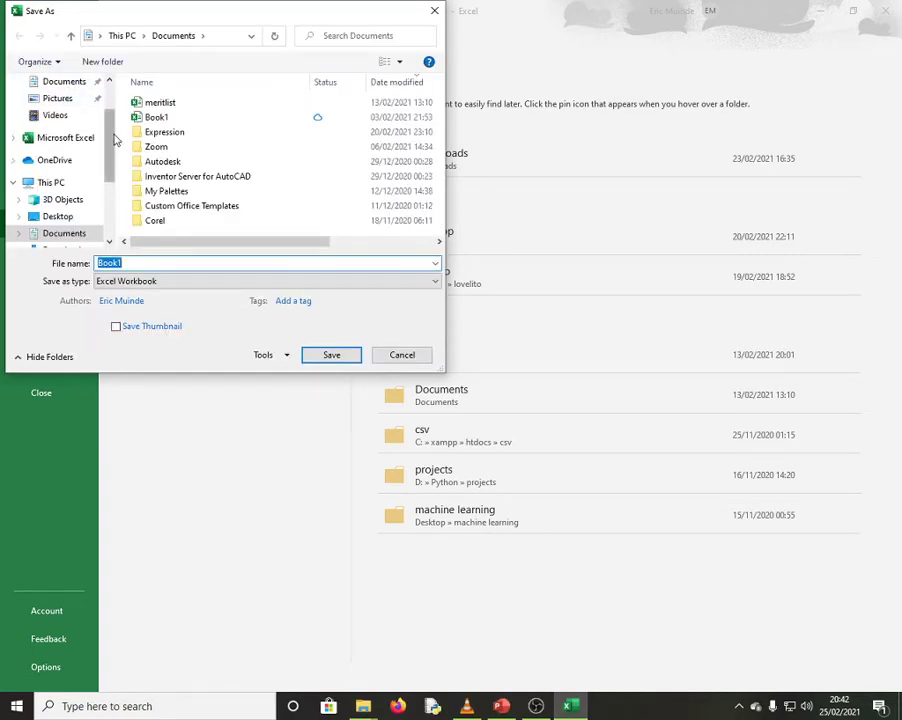
left_click_drag(112, 135, 118, 93)
left_click(64, 111)
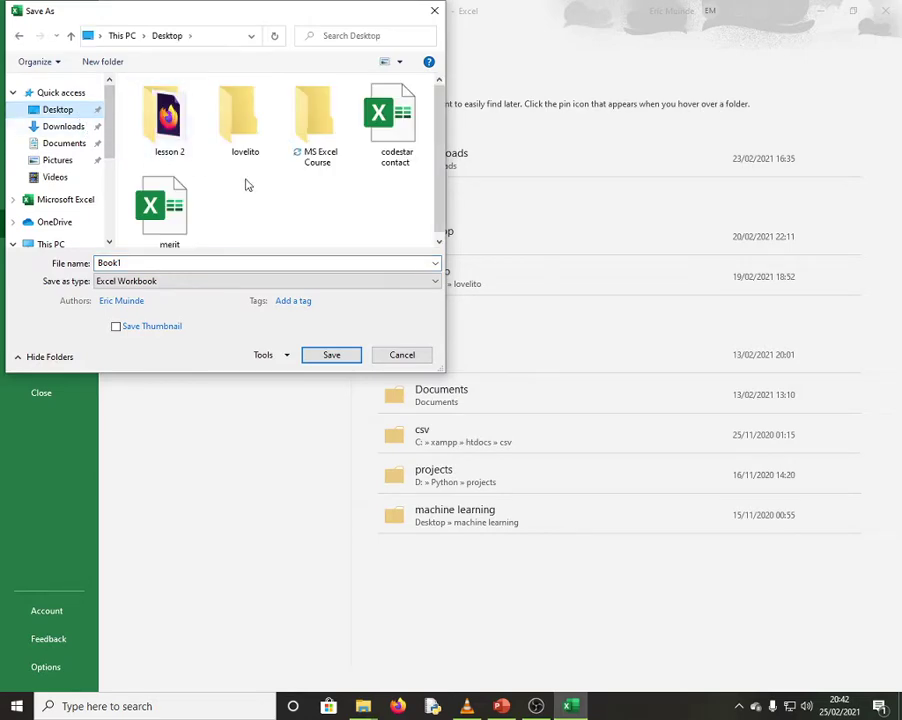
double_click(322, 131)
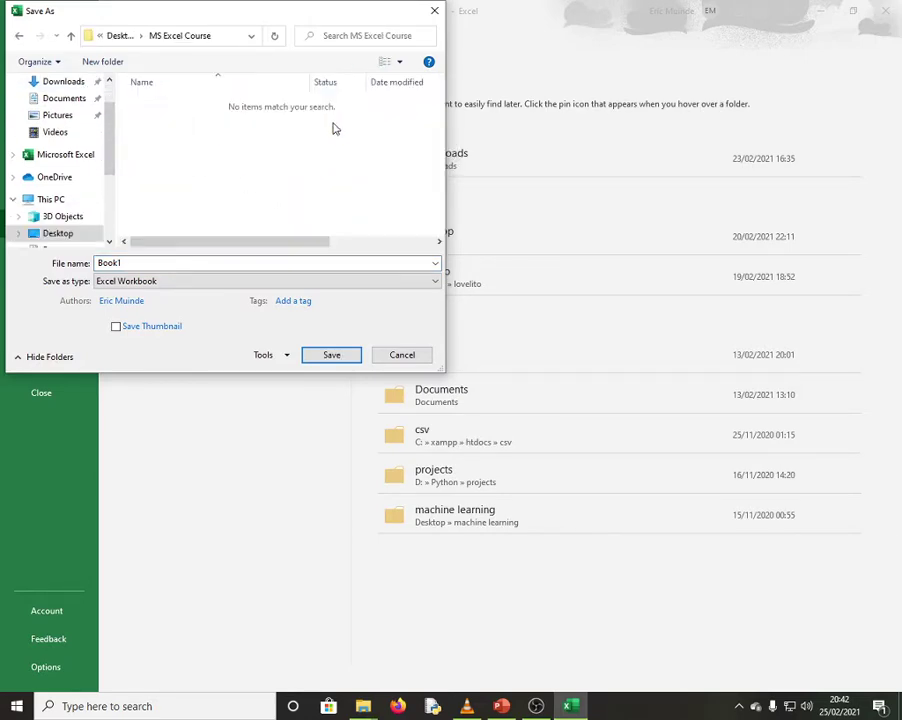
double_click(147, 263)
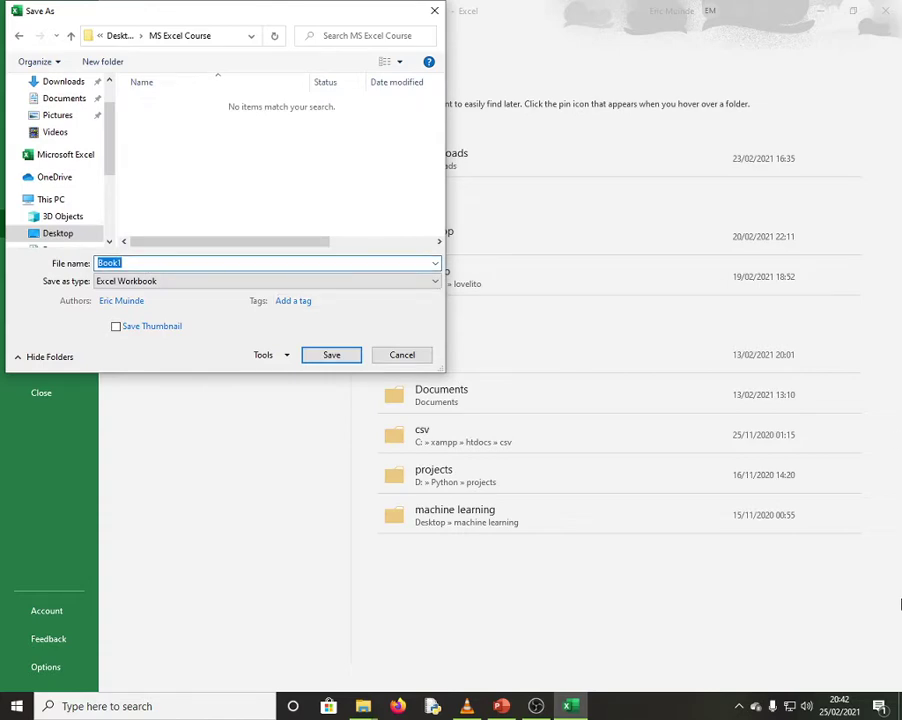
type("lesson one")
left_click(338, 356)
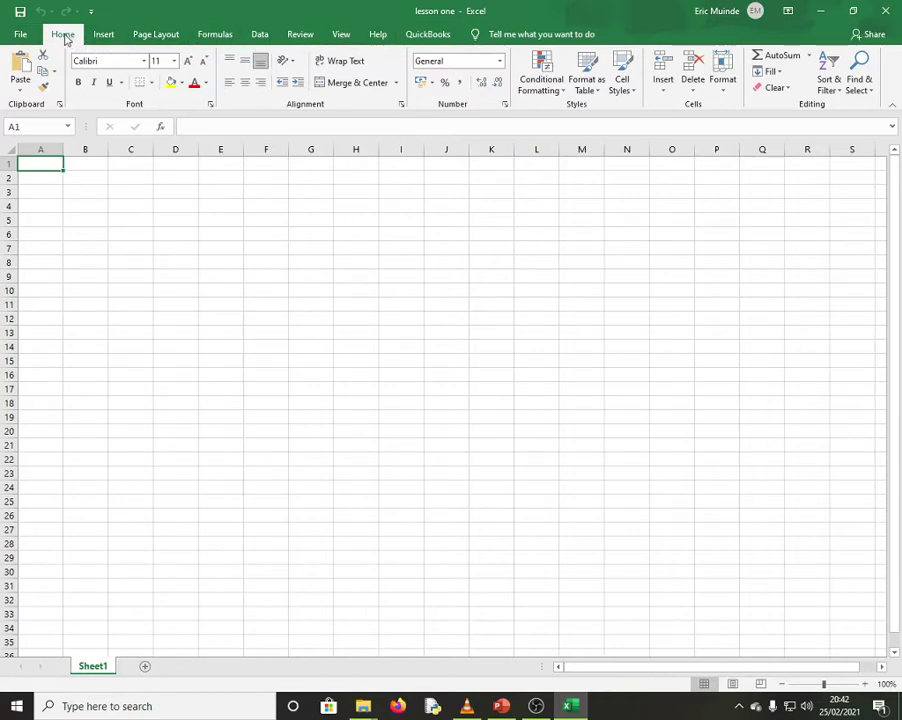
Examine the Home, Insert, Page Layout and Data command groups, plus the Name Box and formula bar for cell H12.
left_click(155, 36)
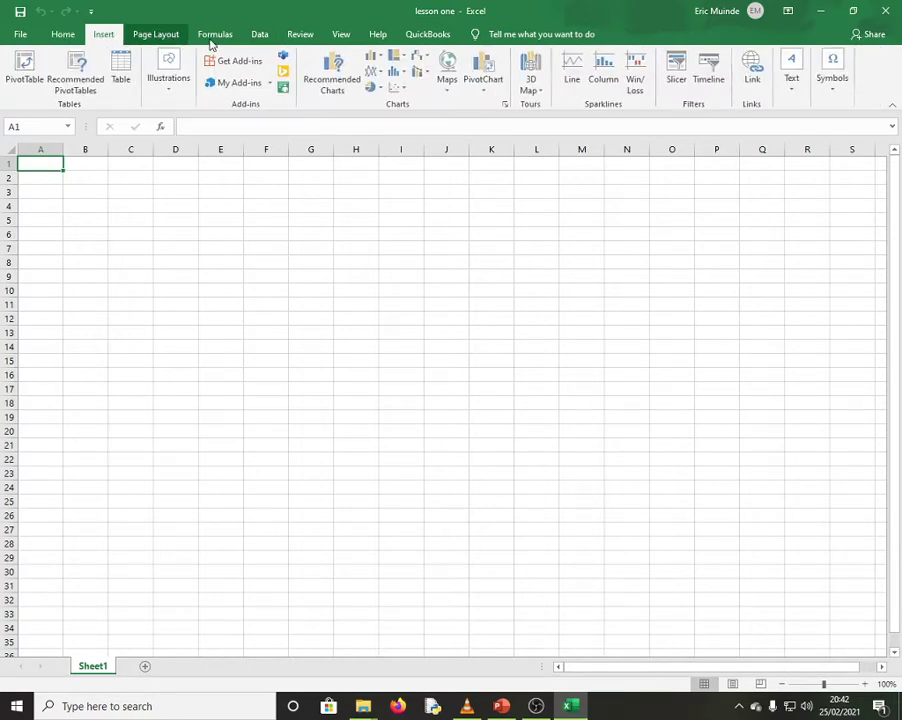
left_click(262, 36)
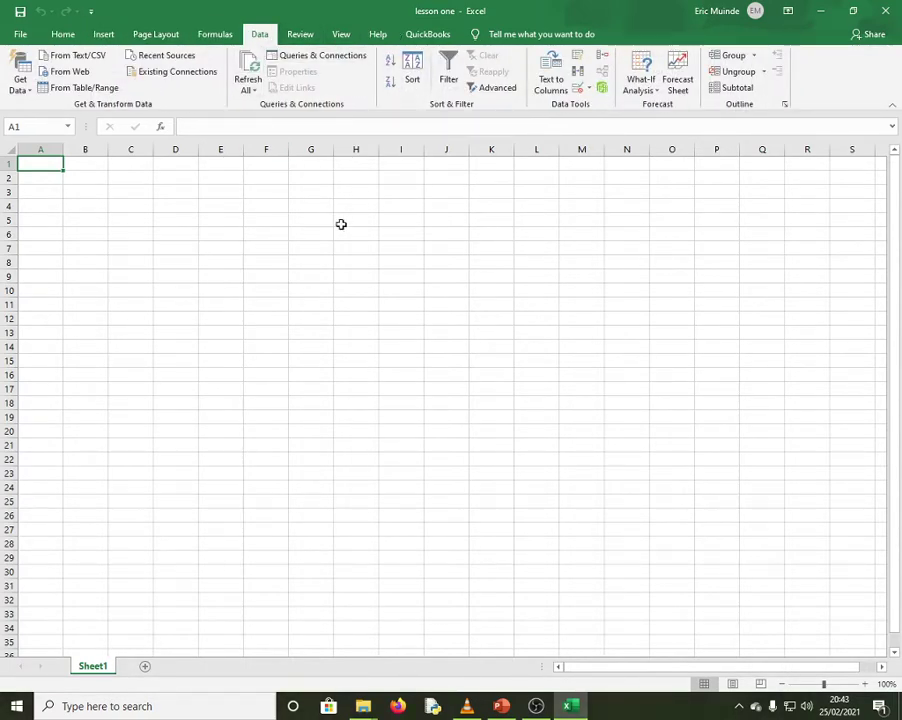
left_click(68, 35)
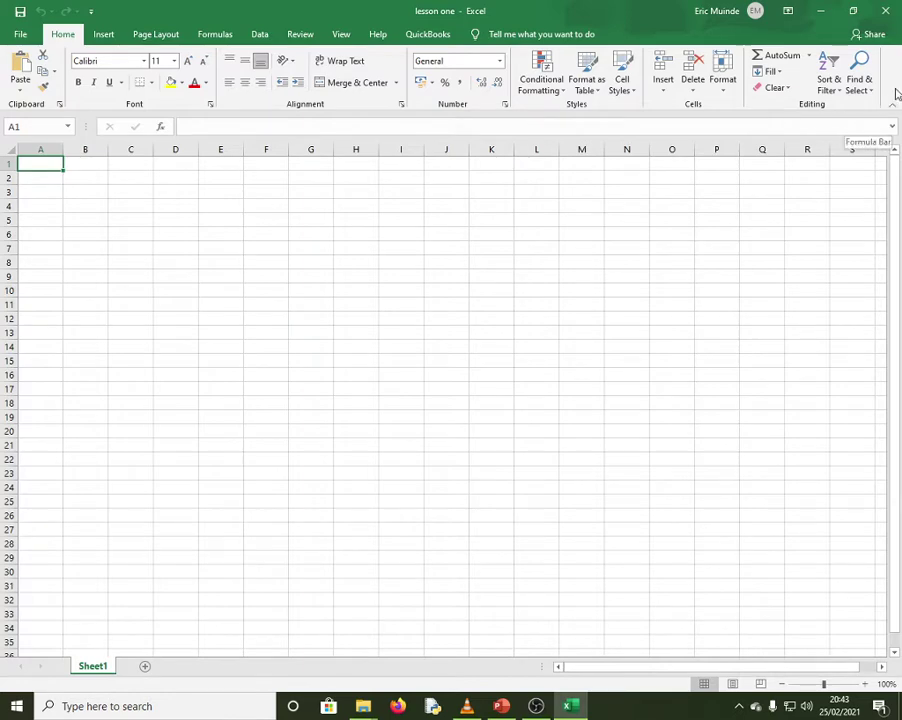
left_click(106, 36)
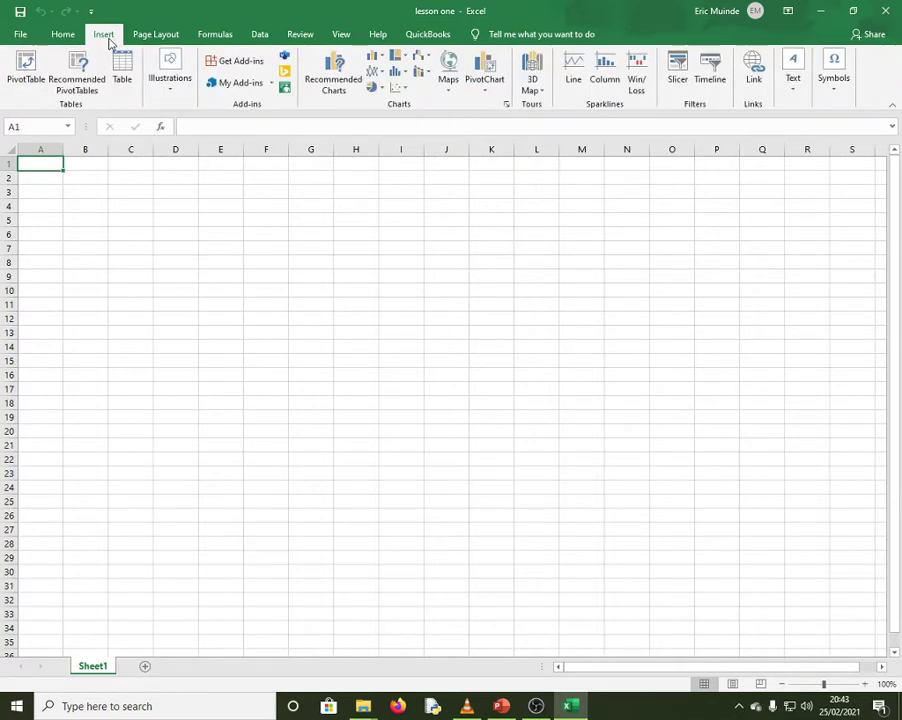
left_click(66, 36)
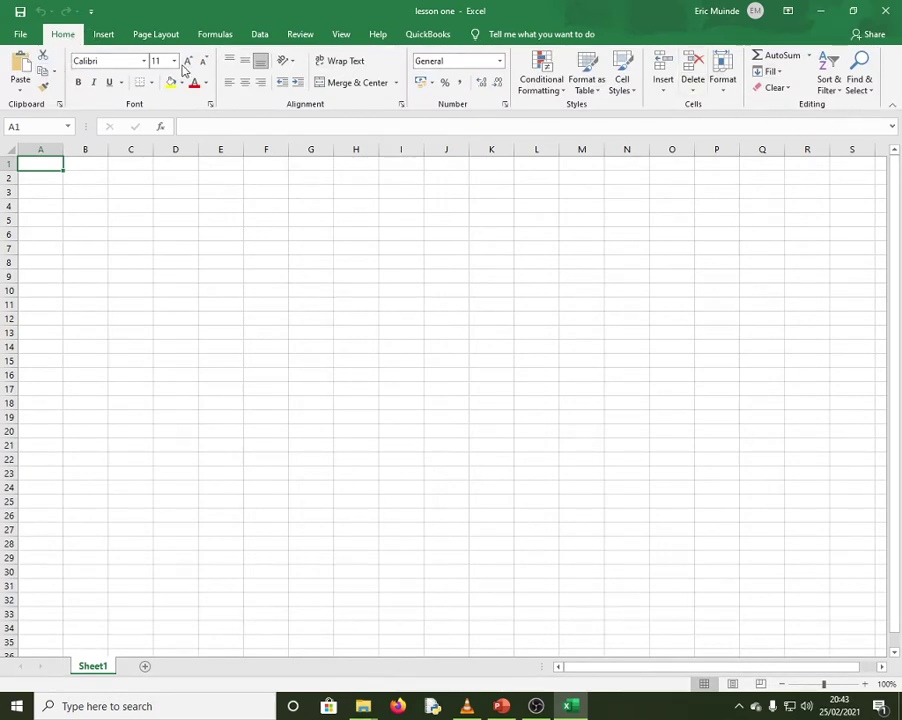
left_click(105, 38)
left_click(169, 38)
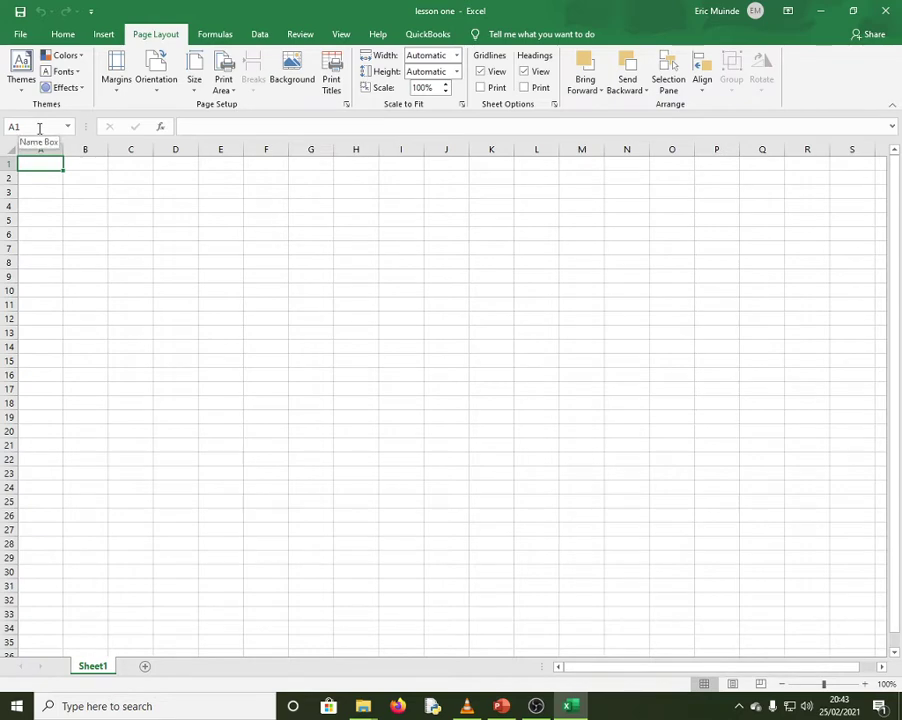
left_click(363, 320)
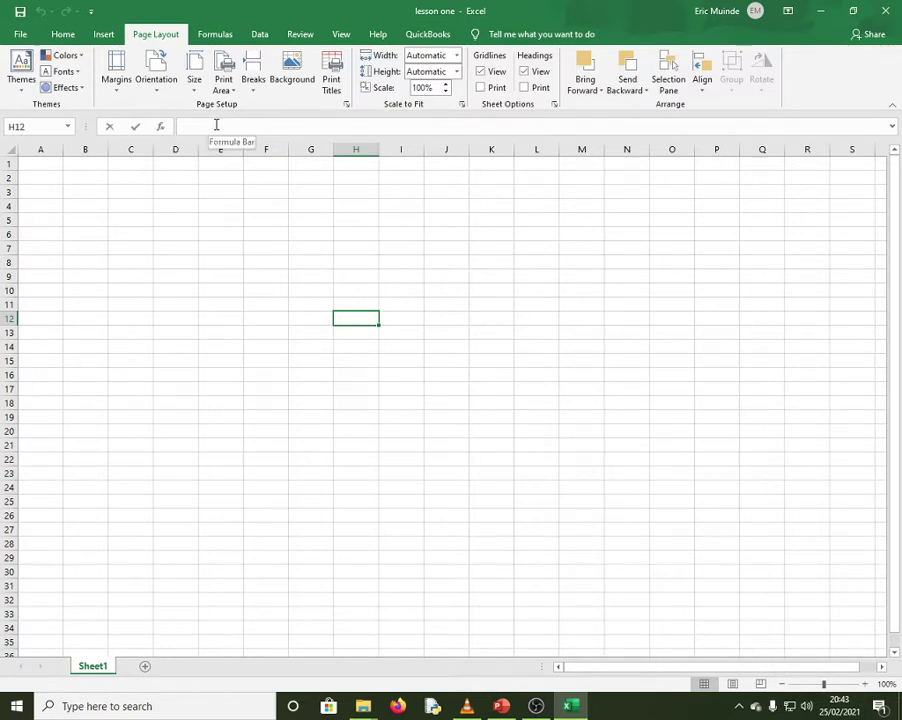
left_click(217, 124)
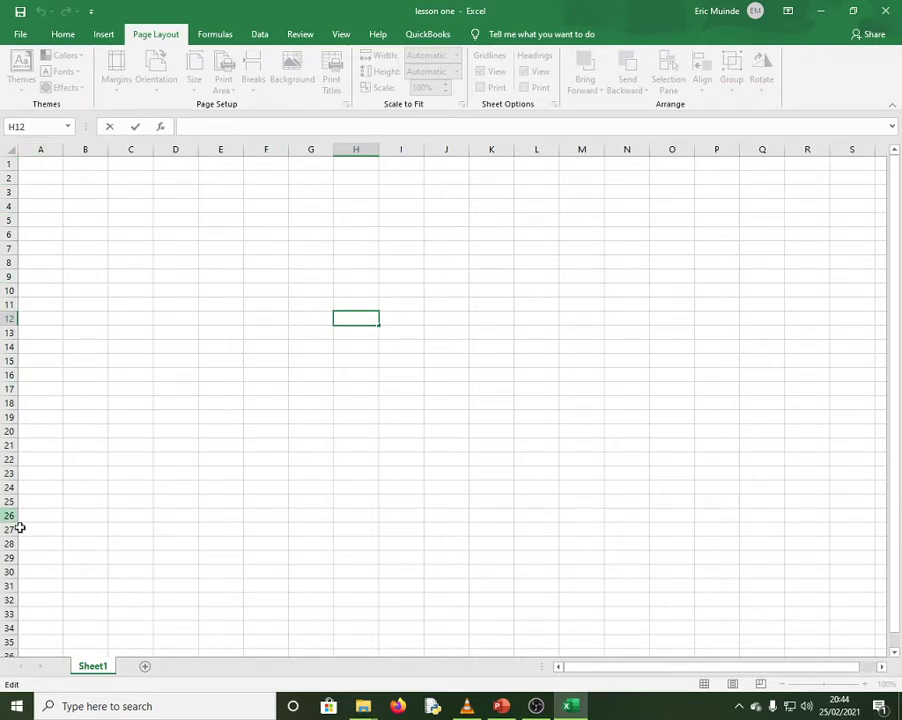
Rename the Sheet1 worksheet as "Lesson One".
right_click(94, 667)
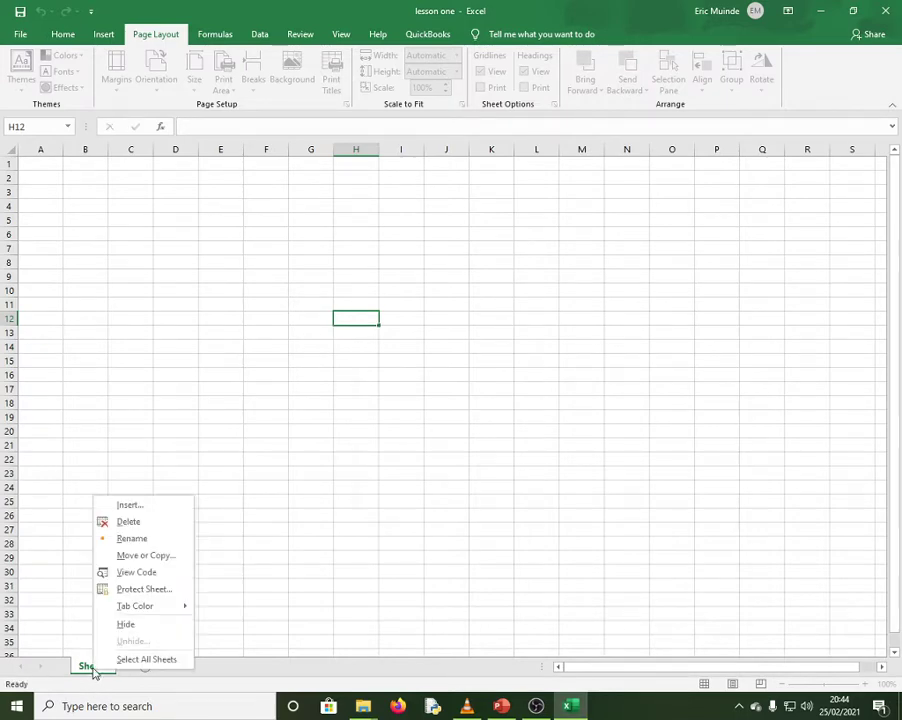
left_click(131, 540)
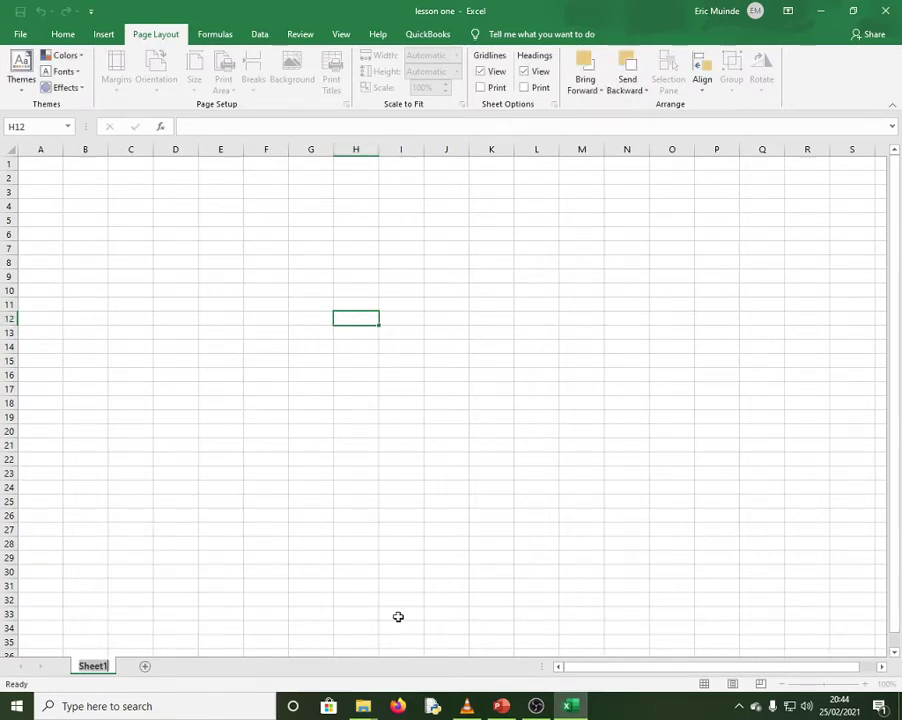
type("Le")
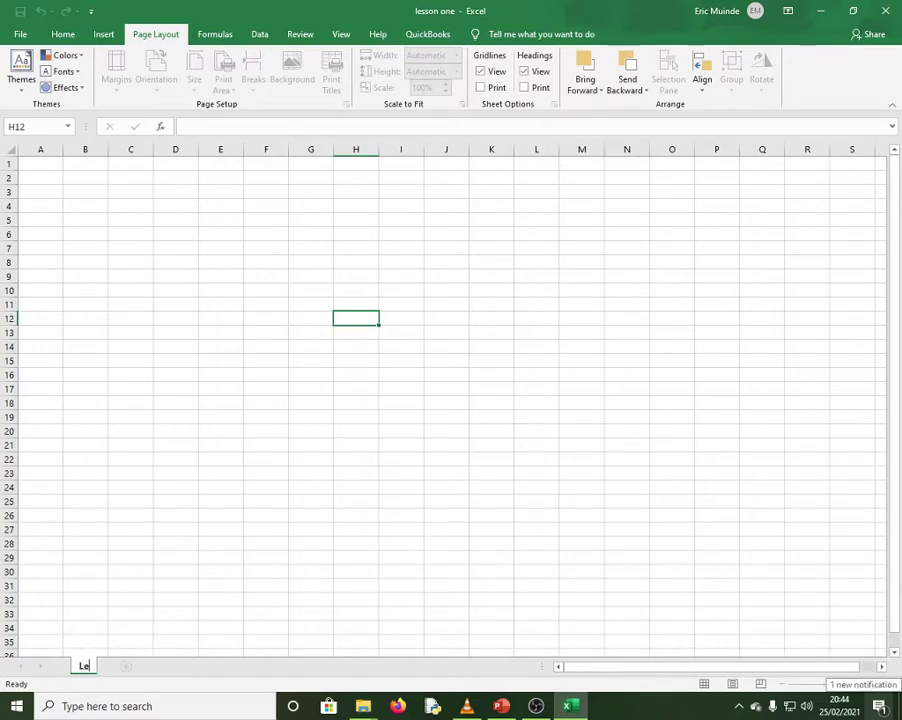
type("sson One")
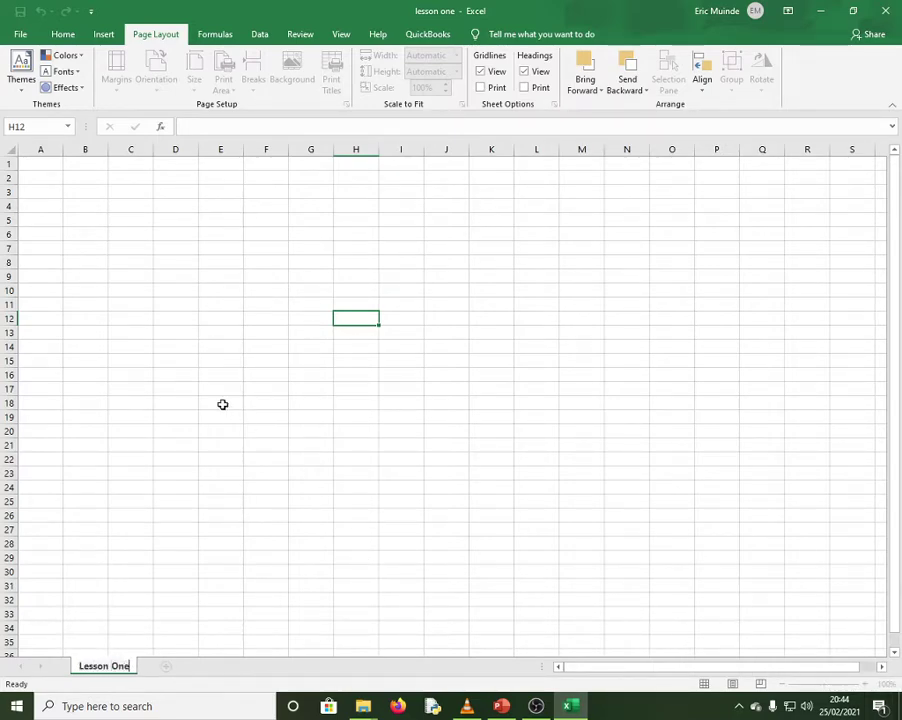
left_click(222, 404)
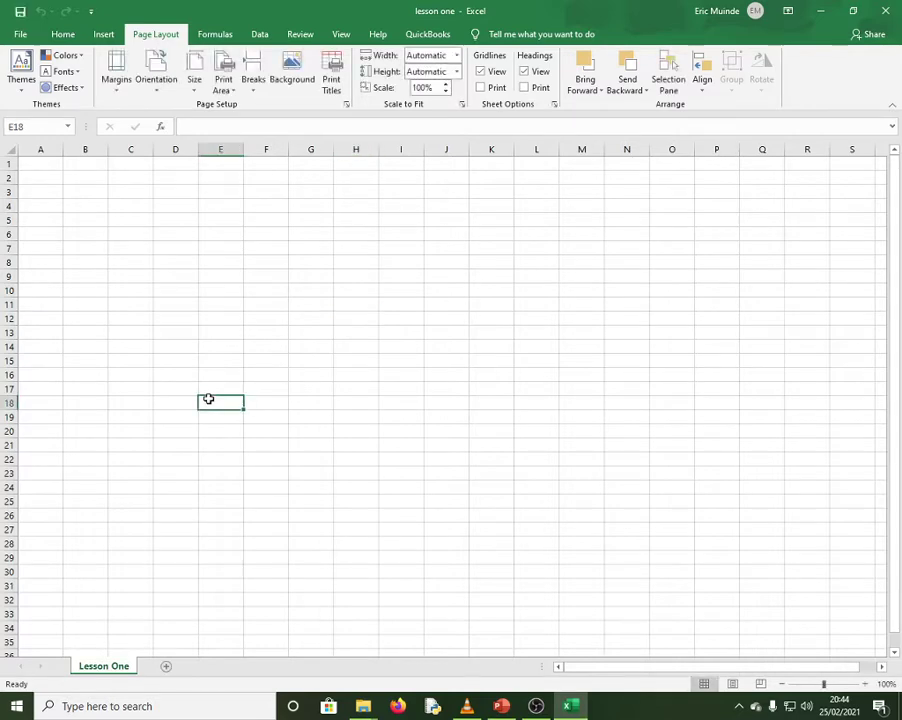
Add a second worksheet to the workbook and return to cell C10 on the Lesson One sheet.
left_click(166, 667)
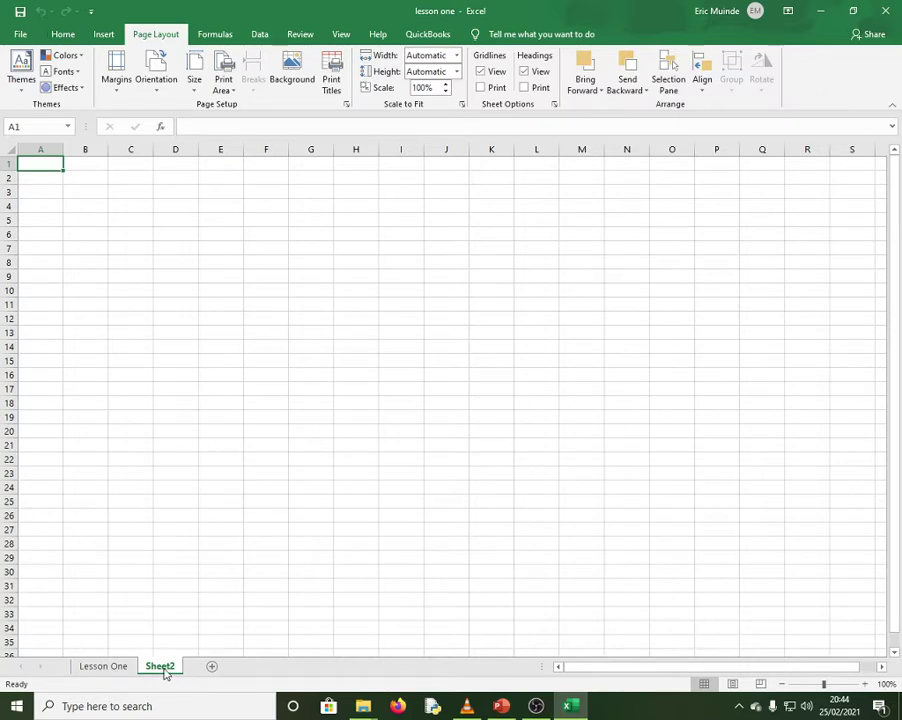
left_click(118, 666)
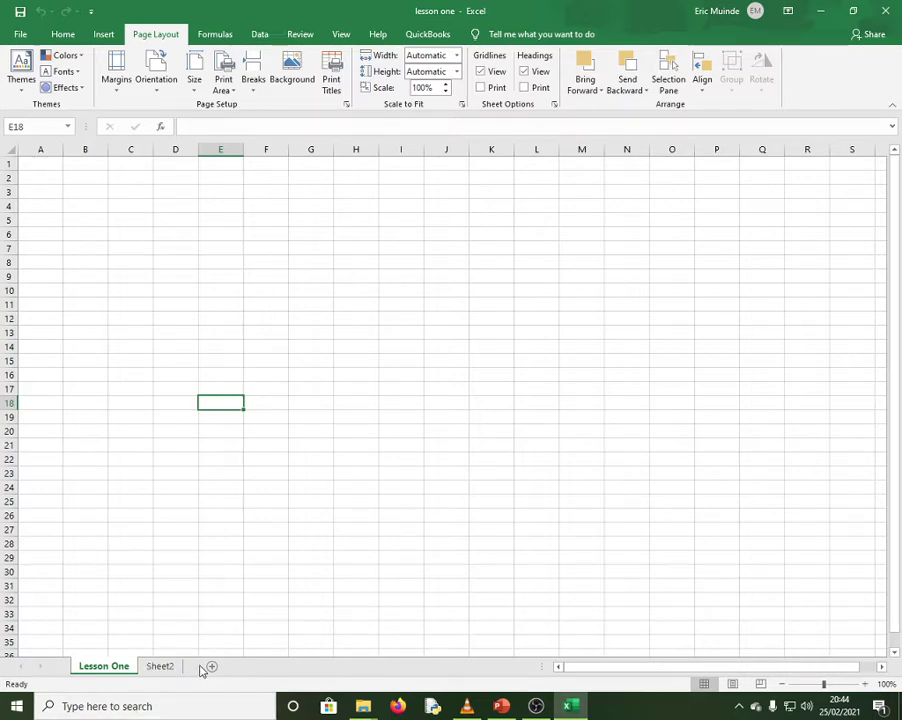
left_click(129, 287)
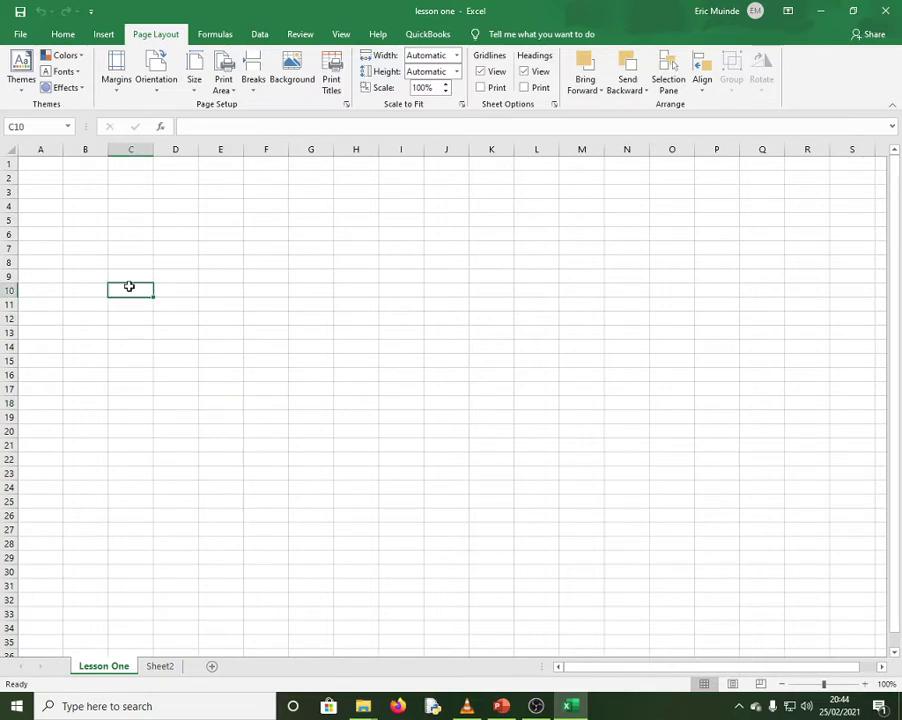
Examine how columns, rows and cells are laid out, using column A, rows 1, 4 and 5, and cells A1 and F7.
left_click(43, 149)
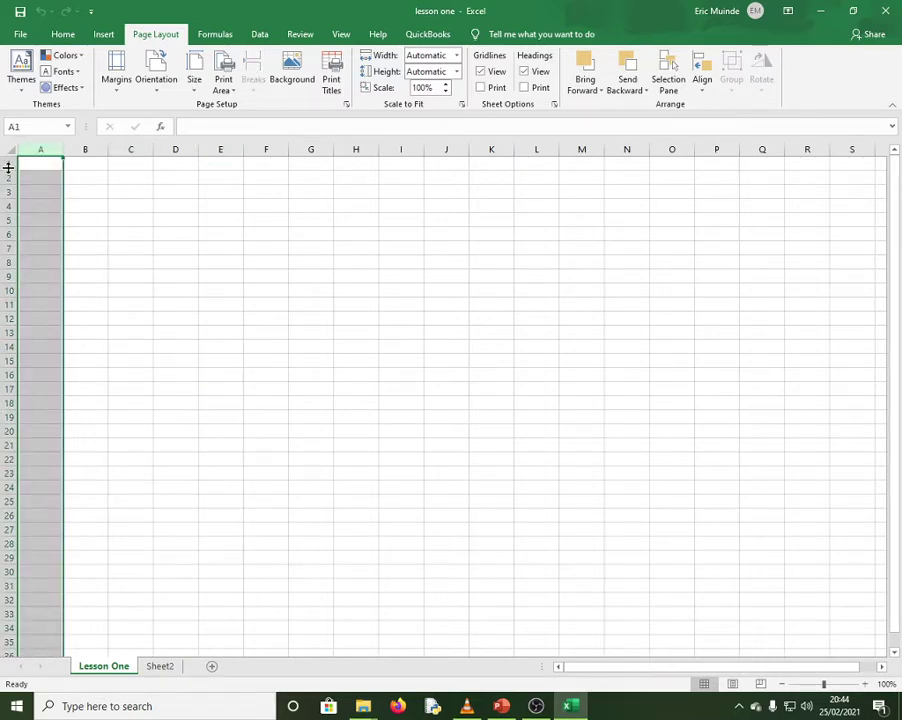
left_click(8, 163)
left_click(8, 220)
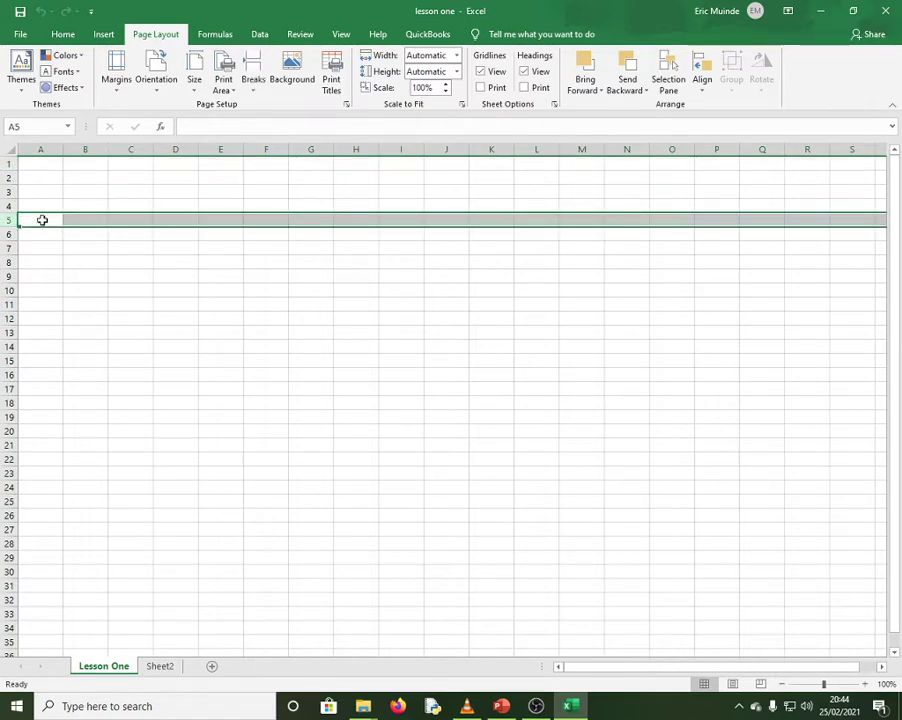
left_click(38, 149)
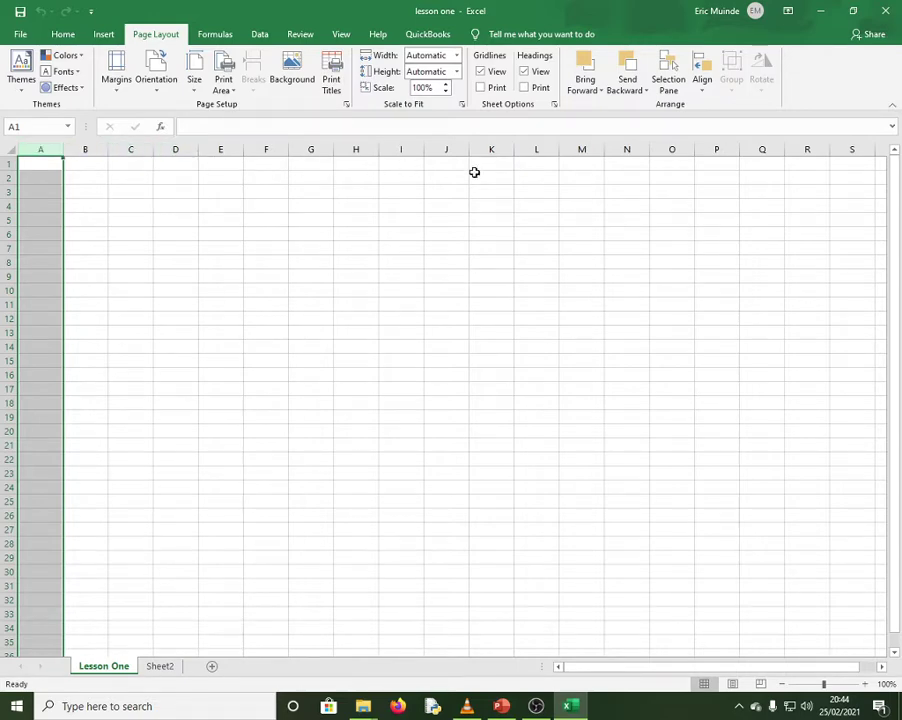
left_click_drag(433, 180, 4, 174)
left_click(6, 205)
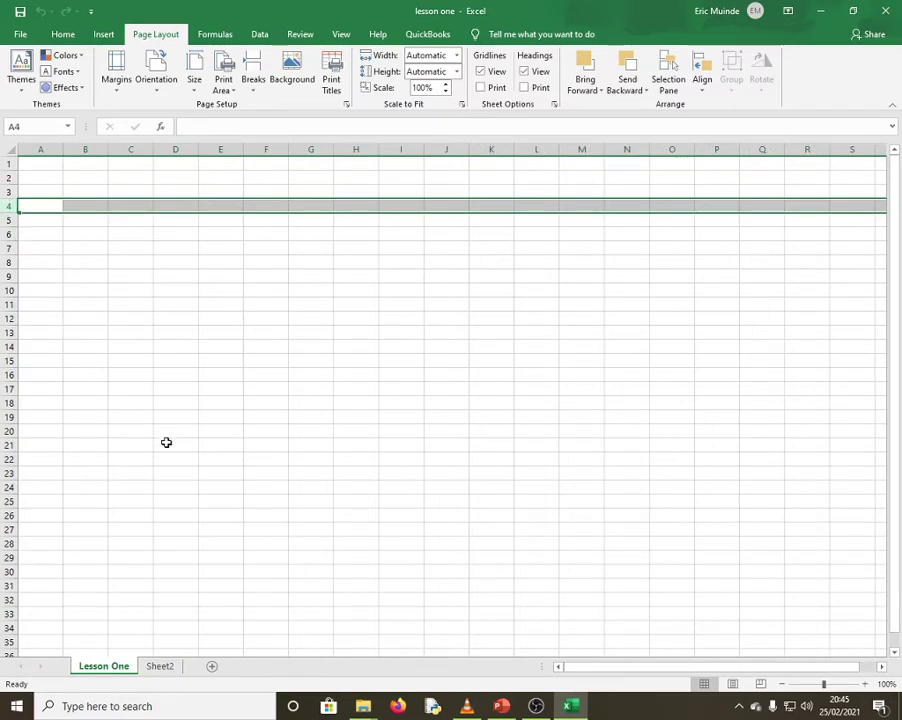
left_click(274, 272)
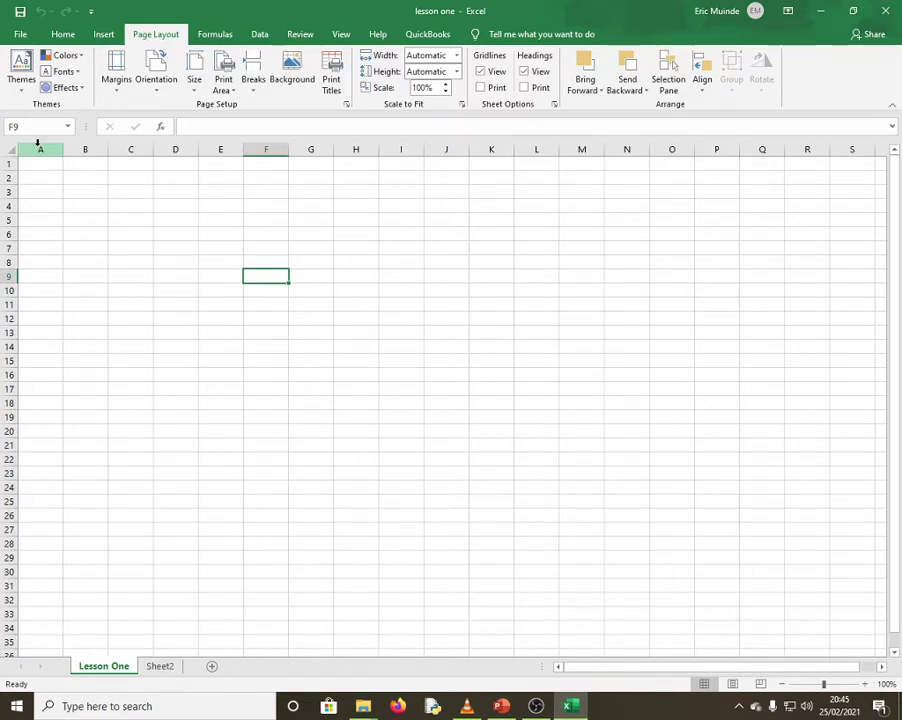
left_click(42, 149)
left_click(8, 164)
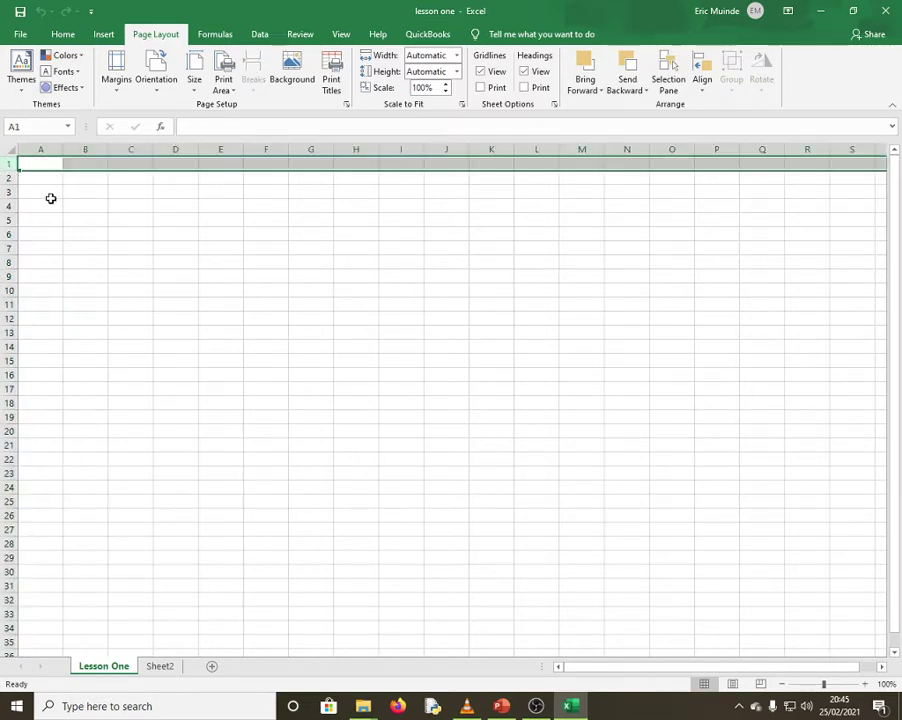
left_click(44, 164)
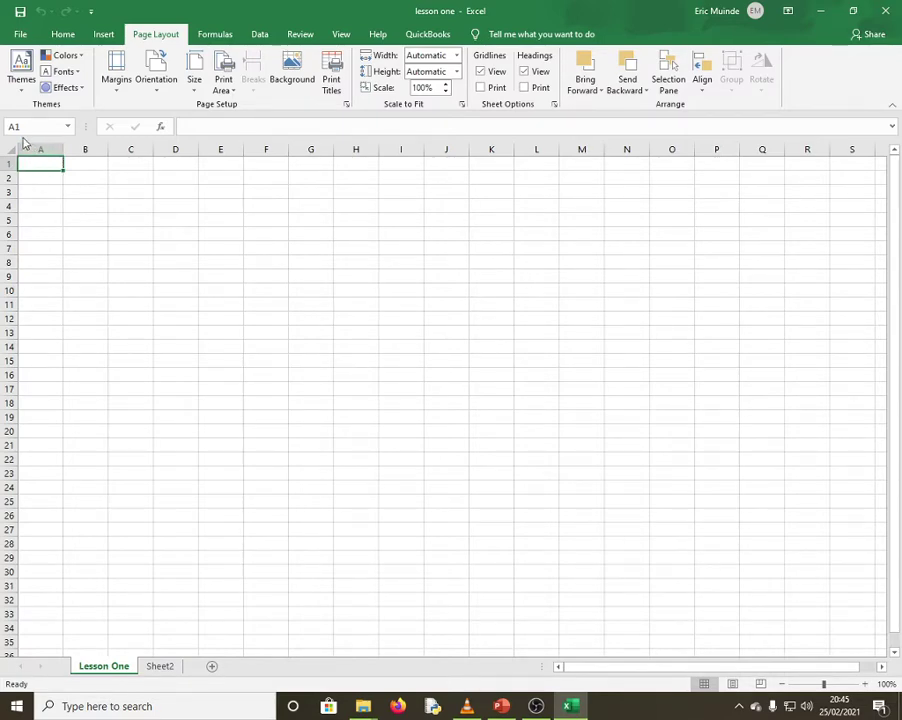
left_click(262, 244)
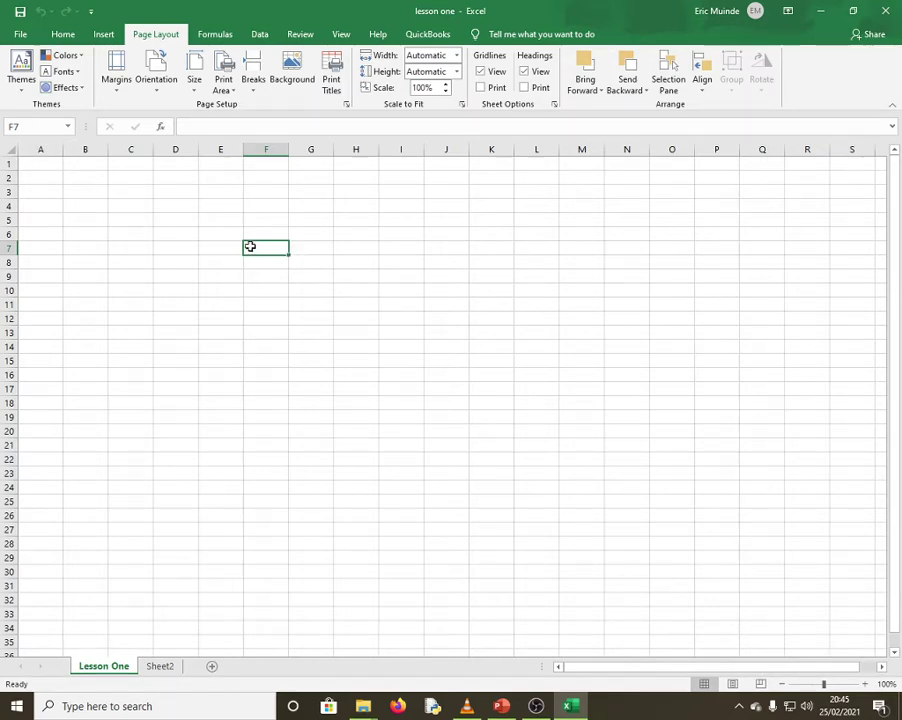
left_click_drag(678, 670, 893, 586)
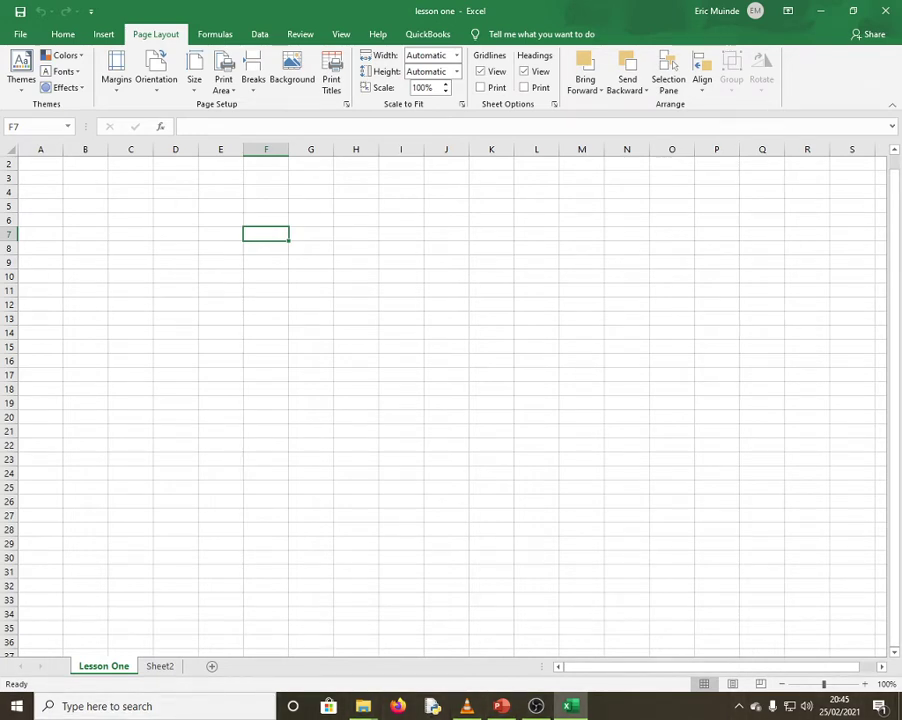
Minimise the workbook window and bring it back, and switch it to its smaller size and back to full screen.
left_click(820, 11)
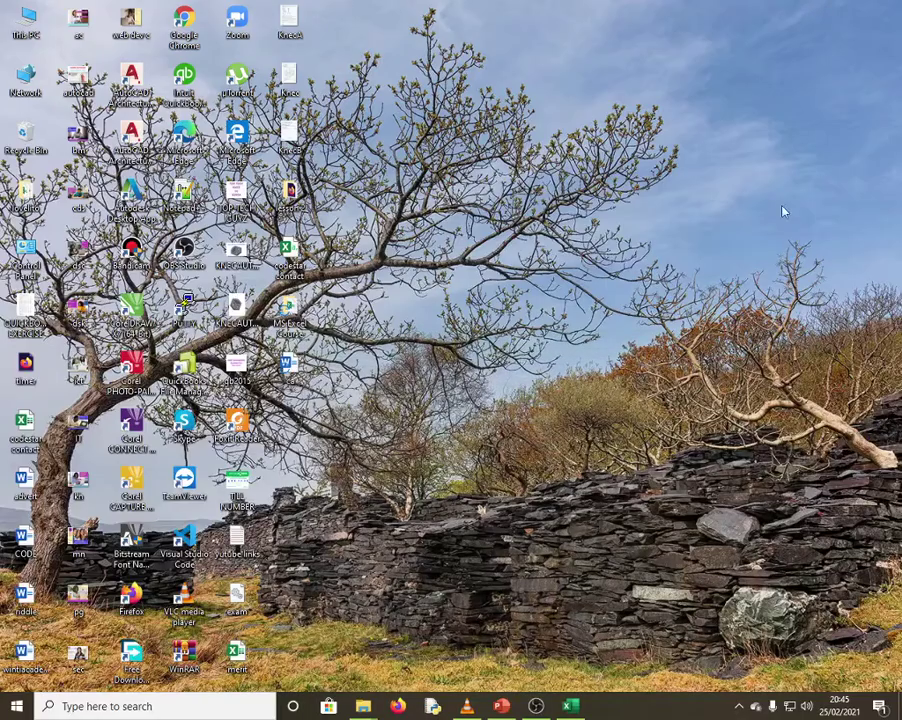
left_click(570, 706)
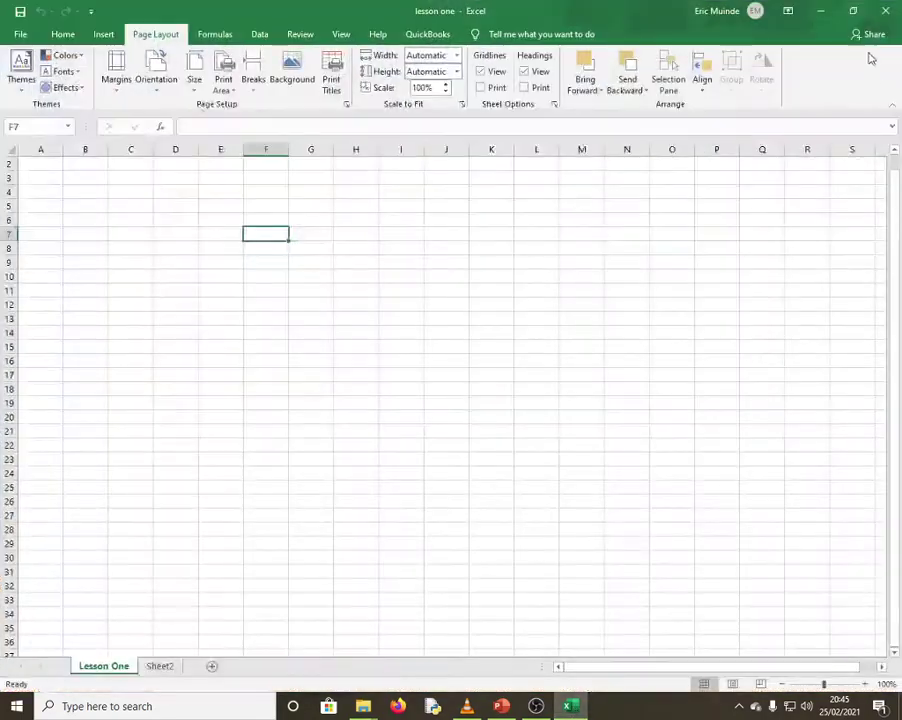
left_click(853, 12)
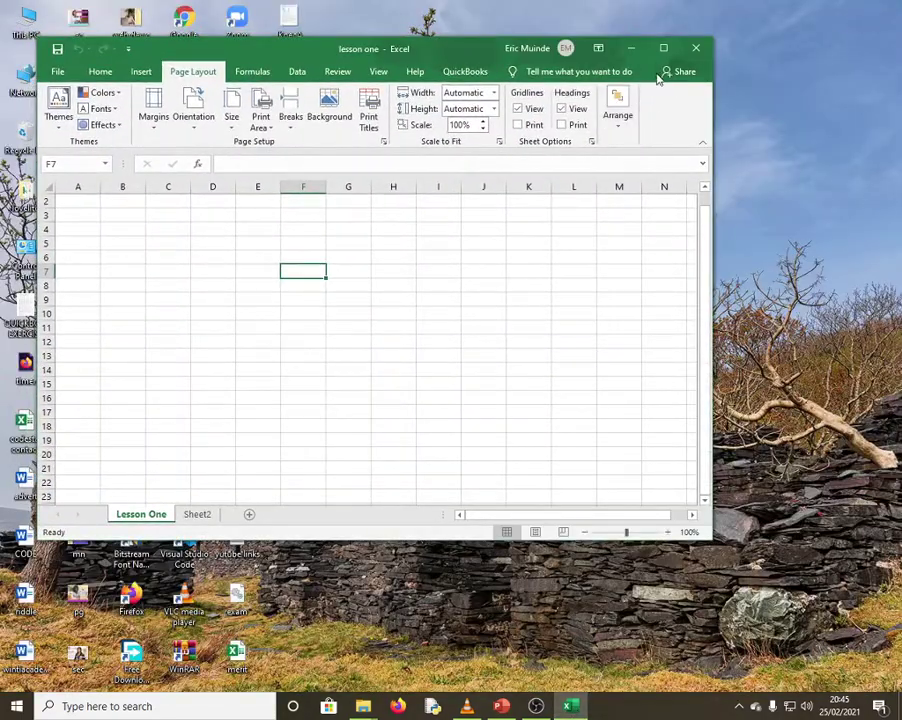
left_click(664, 50)
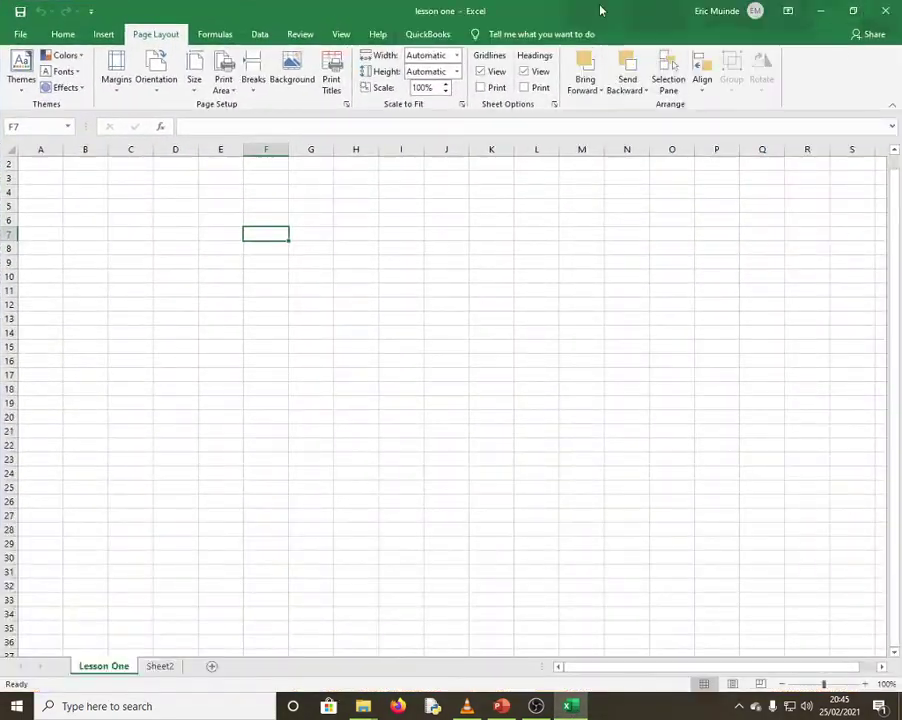
Reduce the workbook window, try resizing and moving it over the desktop, and return it to full screen.
left_click(853, 11)
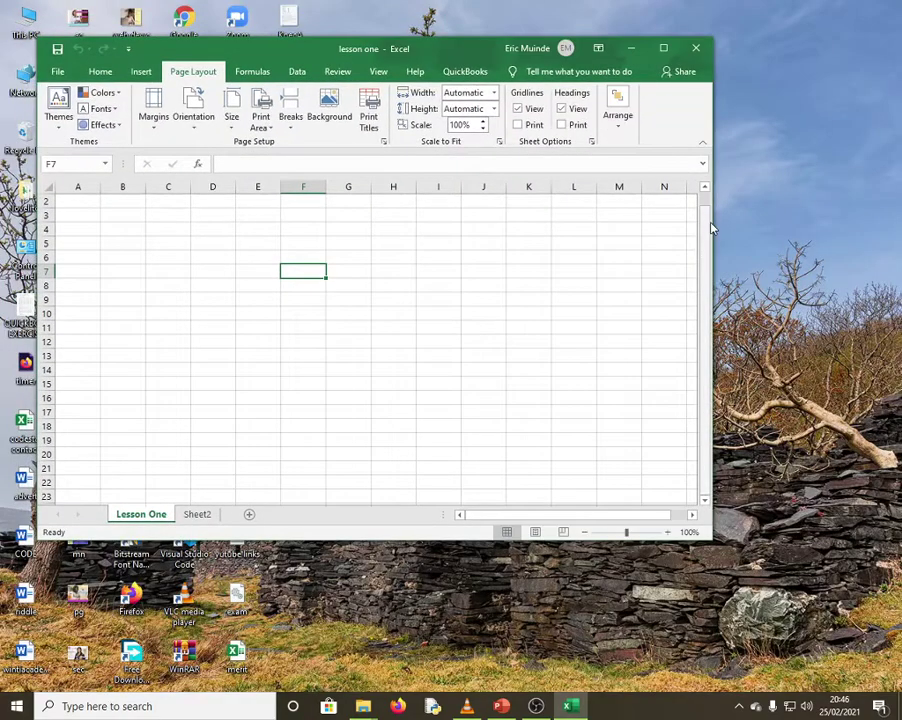
left_click_drag(713, 228, 674, 308)
left_click_drag(260, 55, 349, 115)
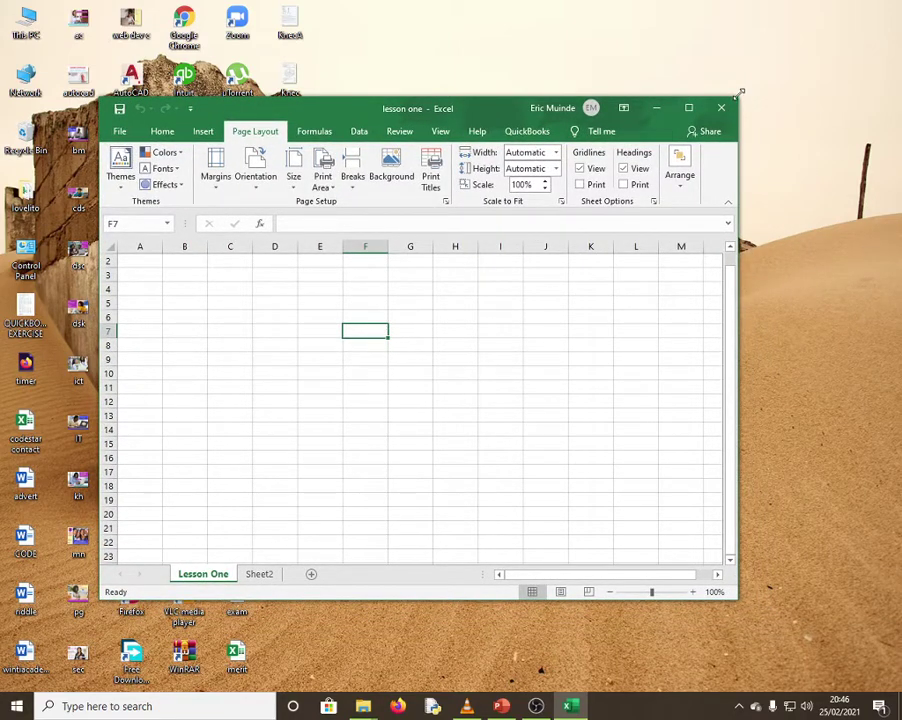
mouse_move(740, 93)
left_mouse_down()
mouse_move(630, 157)
mouse_move(765, 72)
mouse_move(467, 256)
mouse_move(465, 272)
mouse_move(723, 89)
left_mouse_up()
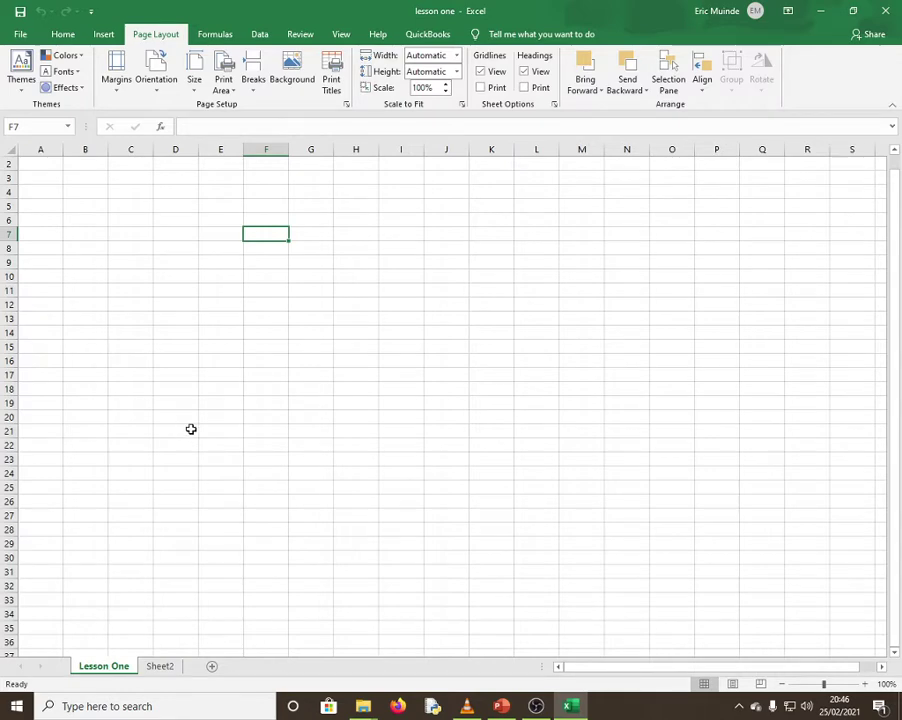
Make A1 the active cell on the Lesson One sheet, and switch to PowerPoint to consult the Masomo Bora Academy marks table.
left_click(470, 333)
scroll(300, 350, "up", 1)
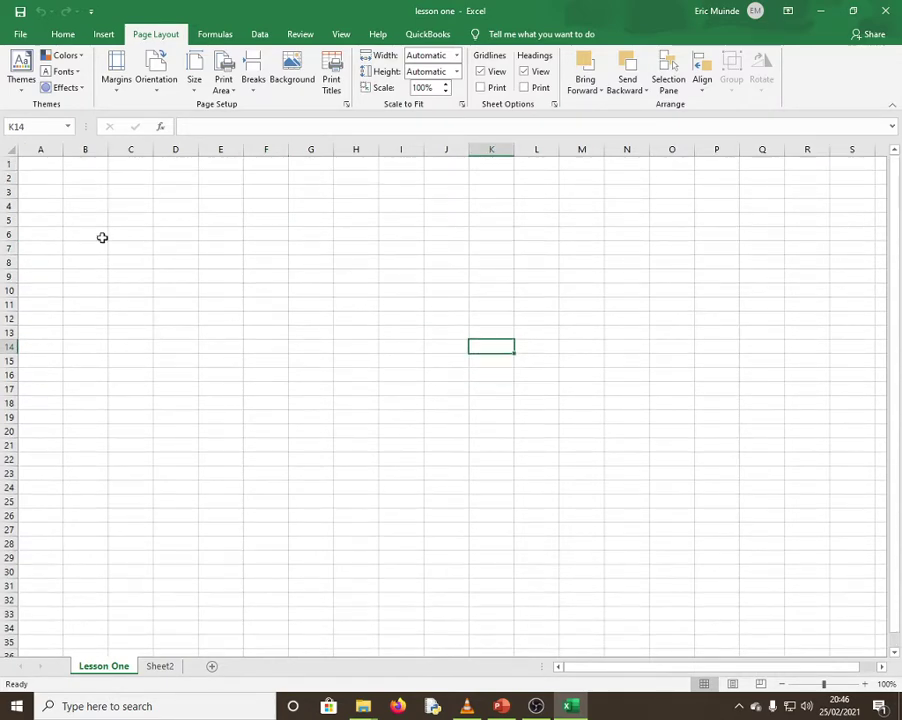
left_click(37, 162)
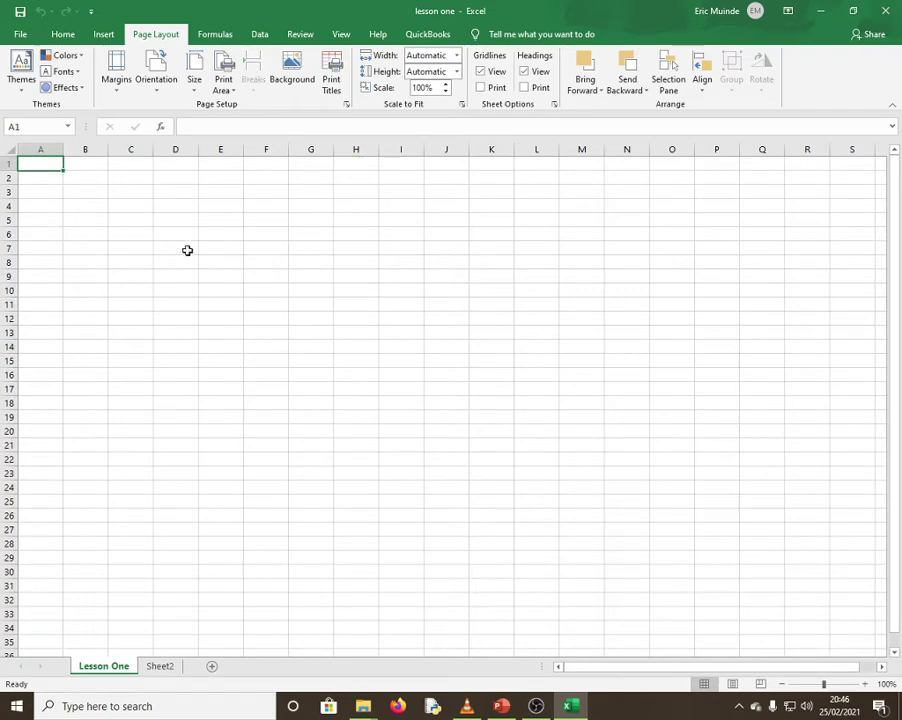
left_click(505, 708)
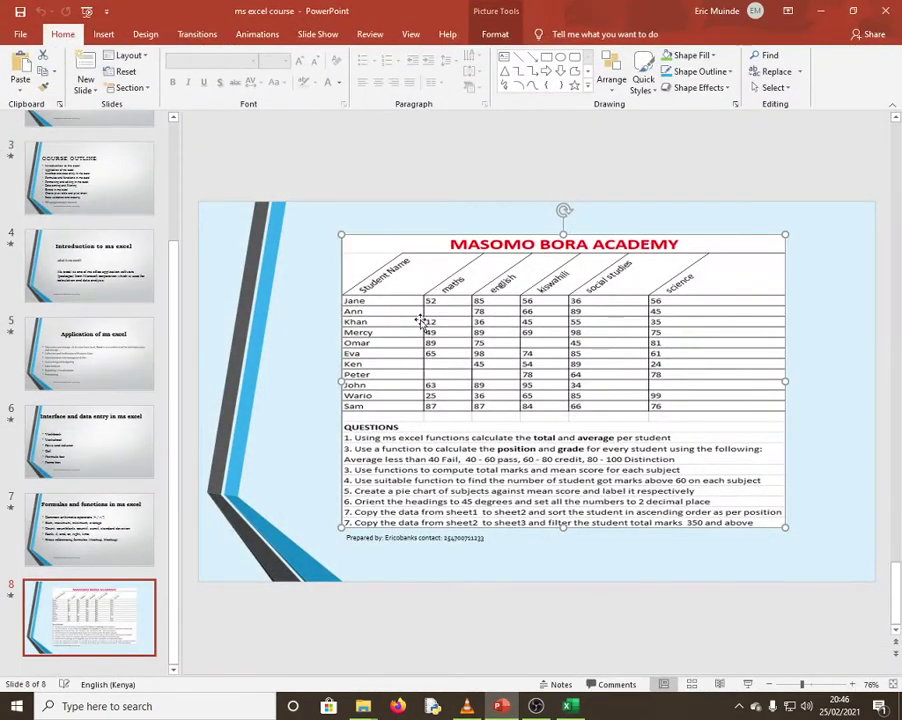
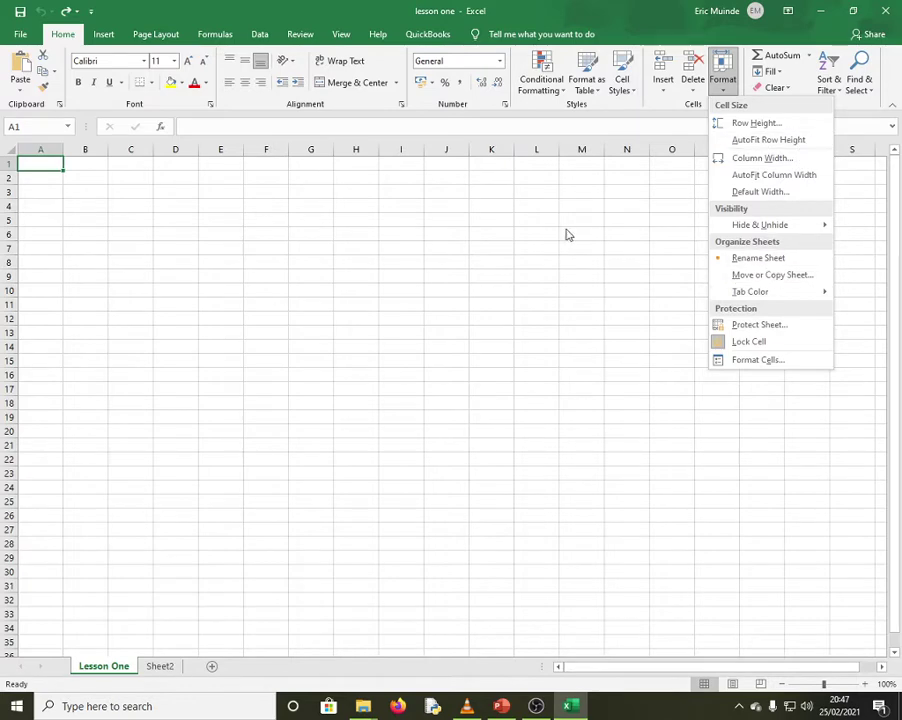
Enter the heading "Student Nmae" in cell A1 and widen column A to fit it.
left_click(410, 272)
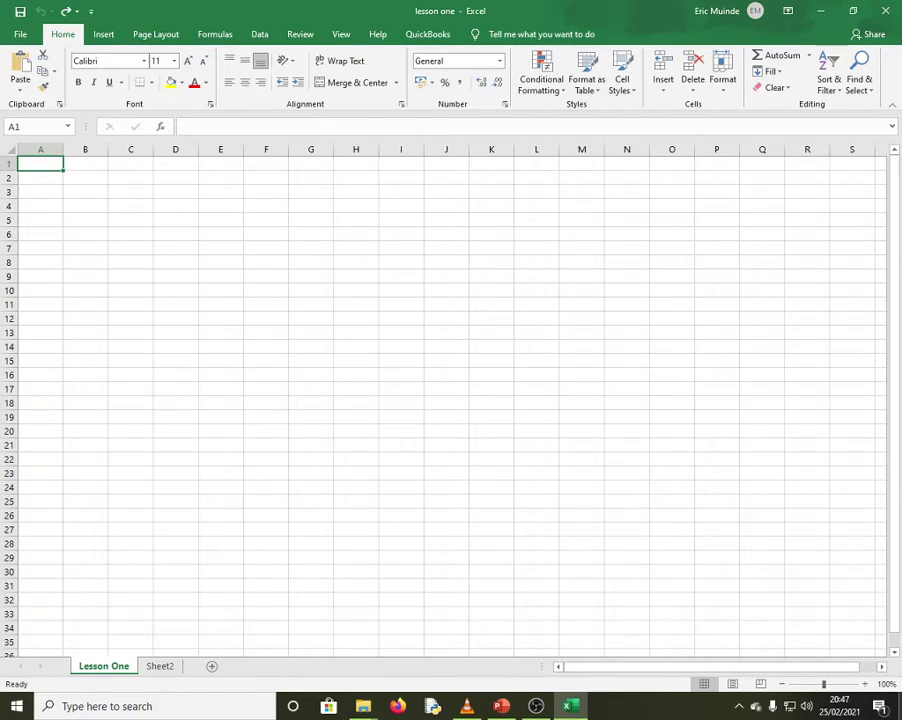
type("St")
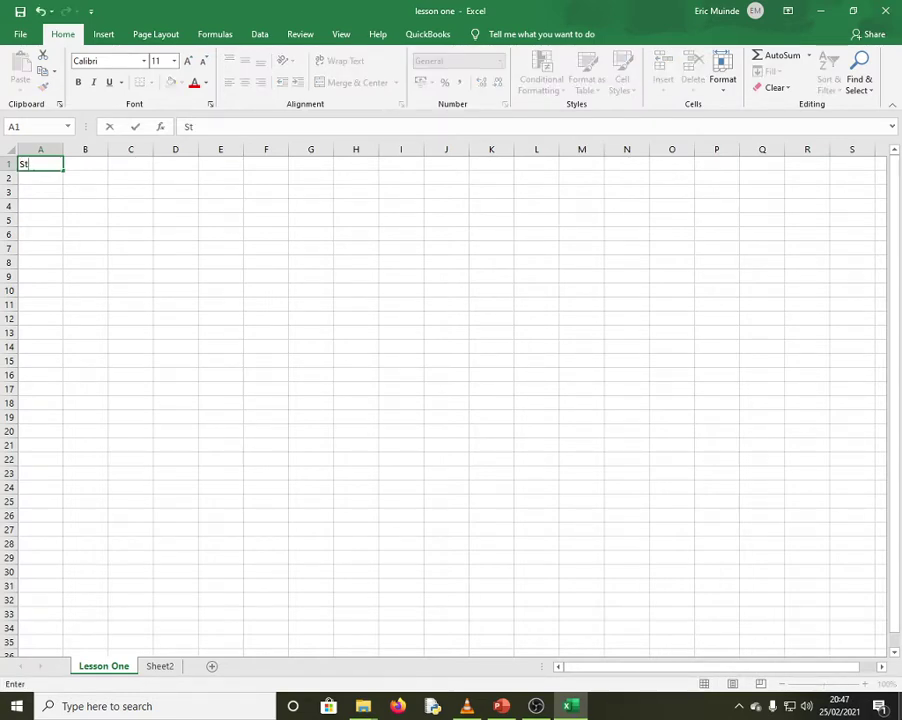
type("udent Nmae")
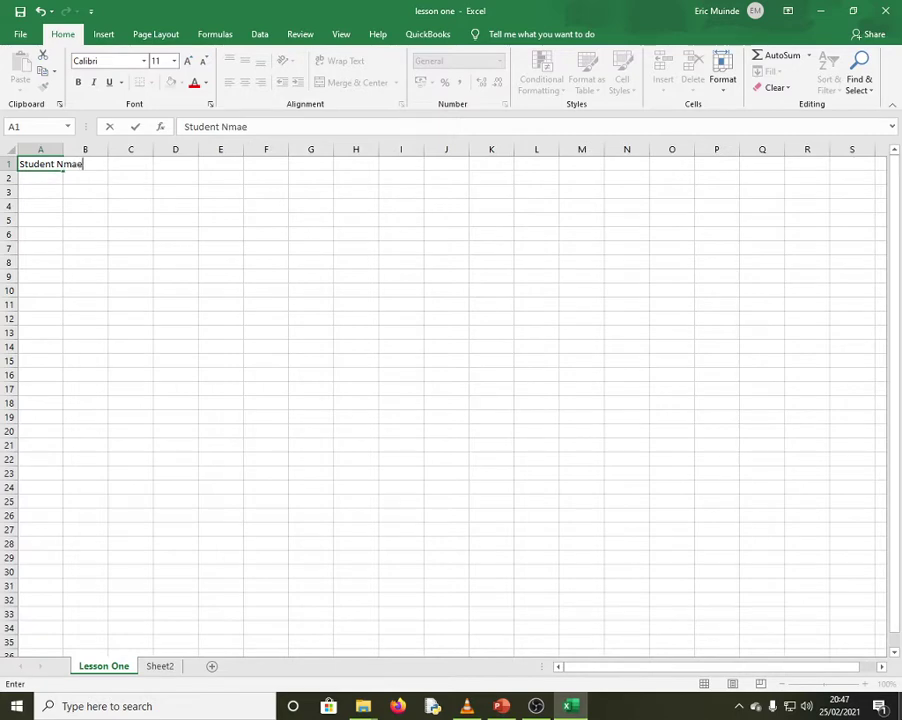
left_click(74, 320)
left_click_drag(64, 148, 108, 147)
Enter the heading "Maths" in cell B1 and move on to cell C1.
left_click(136, 161)
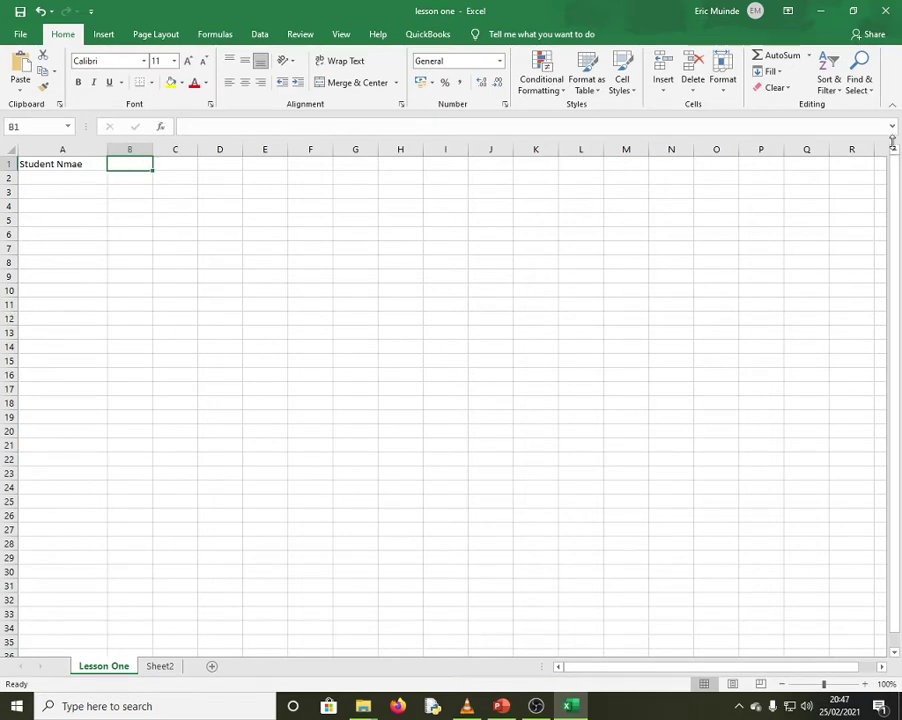
type("N")
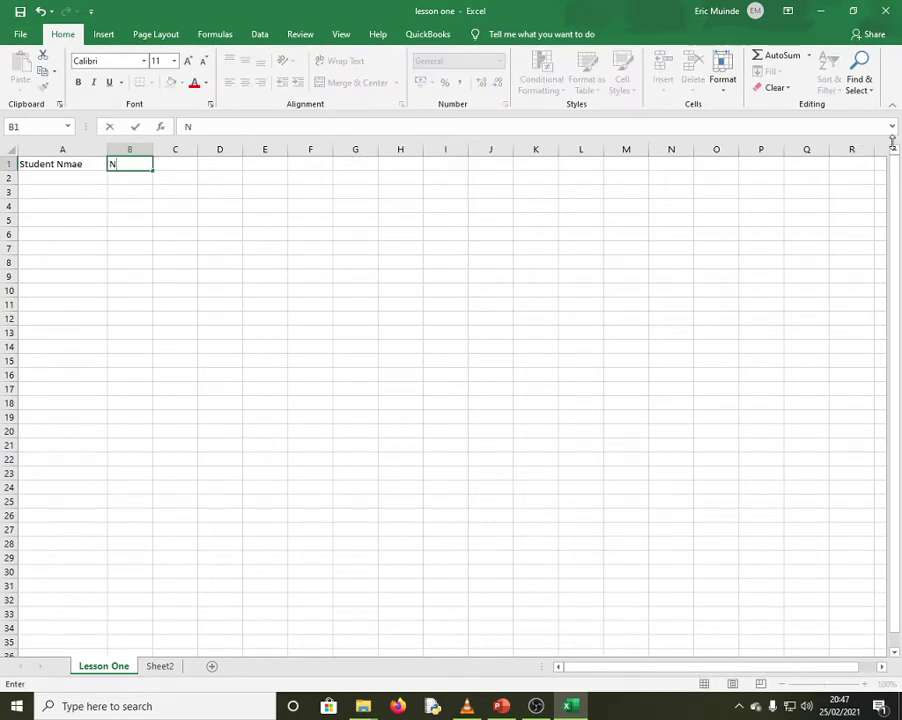
key("BackSpace")
type("Maths")
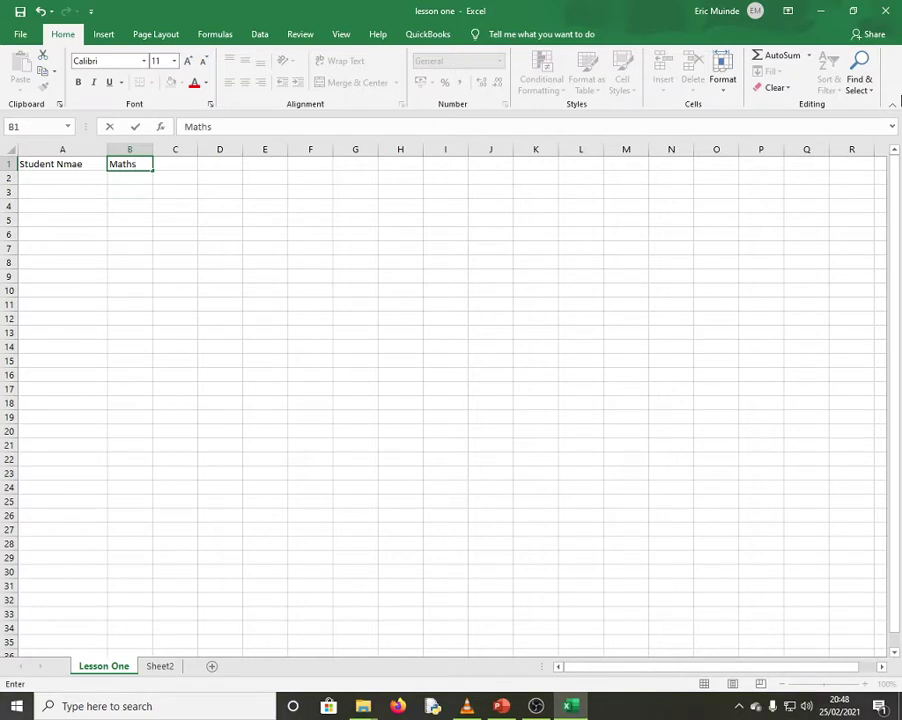
key("Tab")
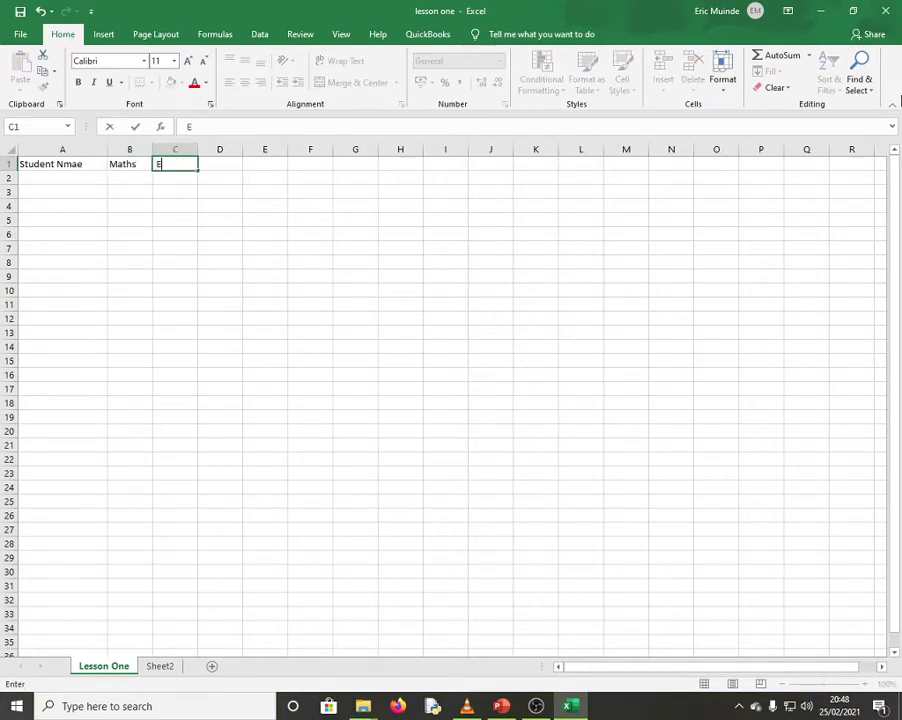
Enter the subject headings "English", "Kiswahili" and "Science" in cells C1, D1 and E1.
type("nglish")
key("Tab")
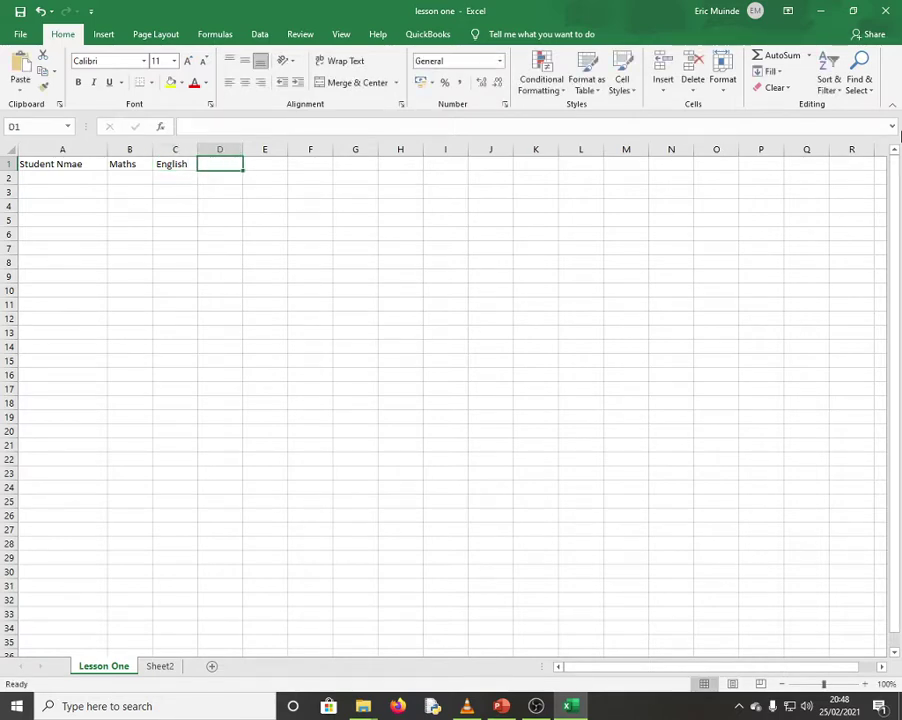
type("Kiswa")
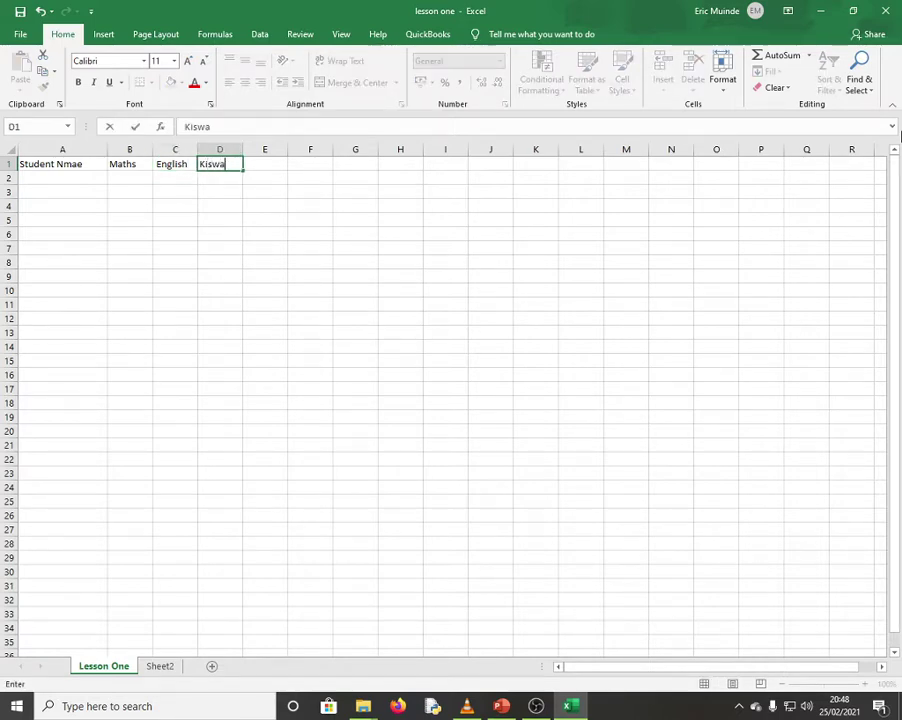
type("hili")
key("Tab")
type("s")
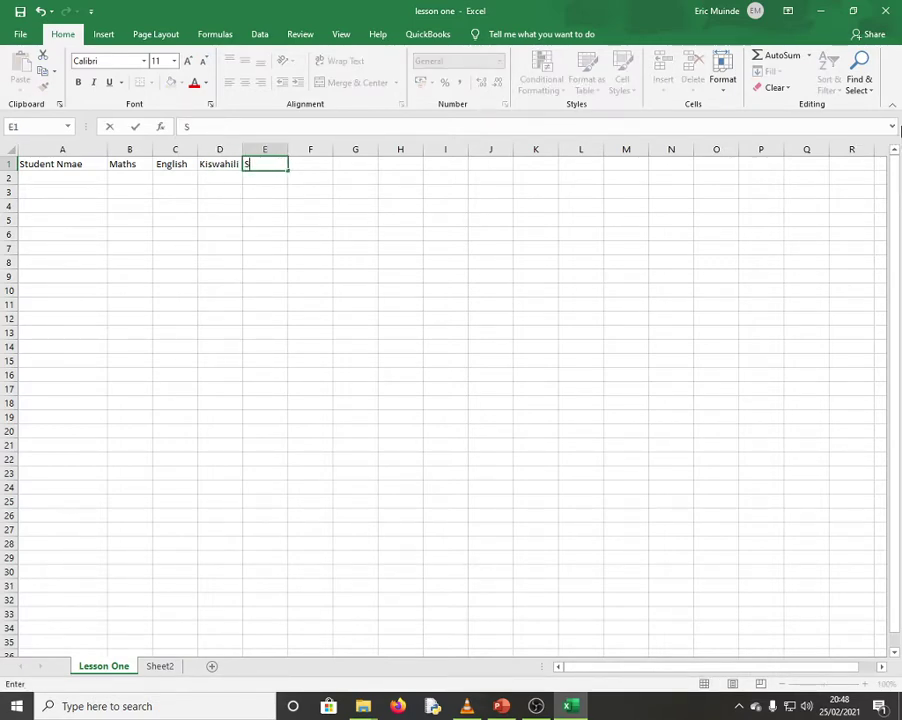
type("cience")
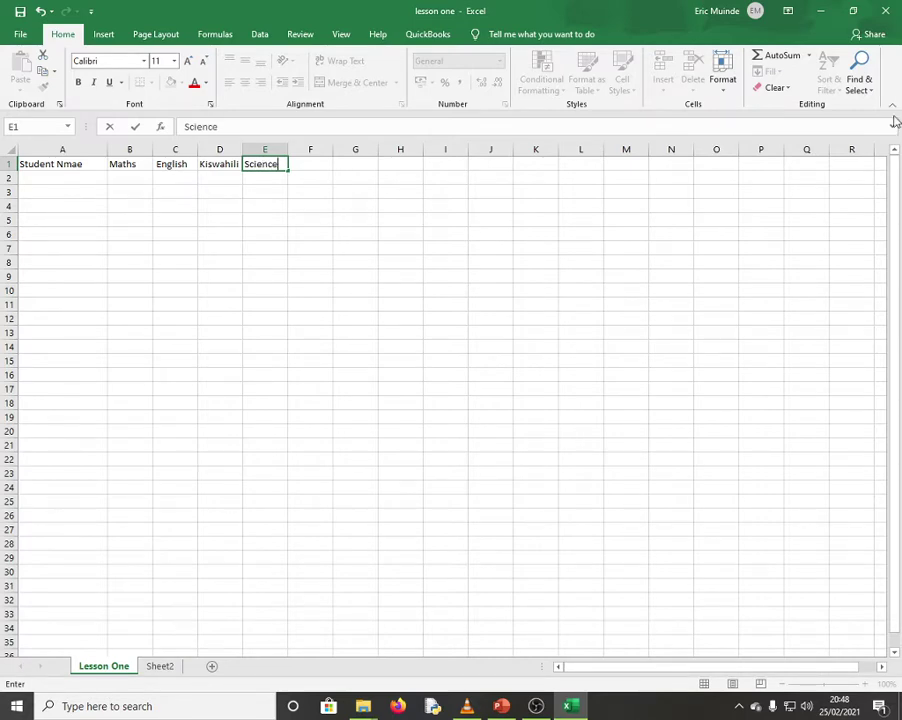
Enter the heading "Social Studies / RE" in cell F1 and widen columns A to F to give the headings room.
left_click(311, 163)
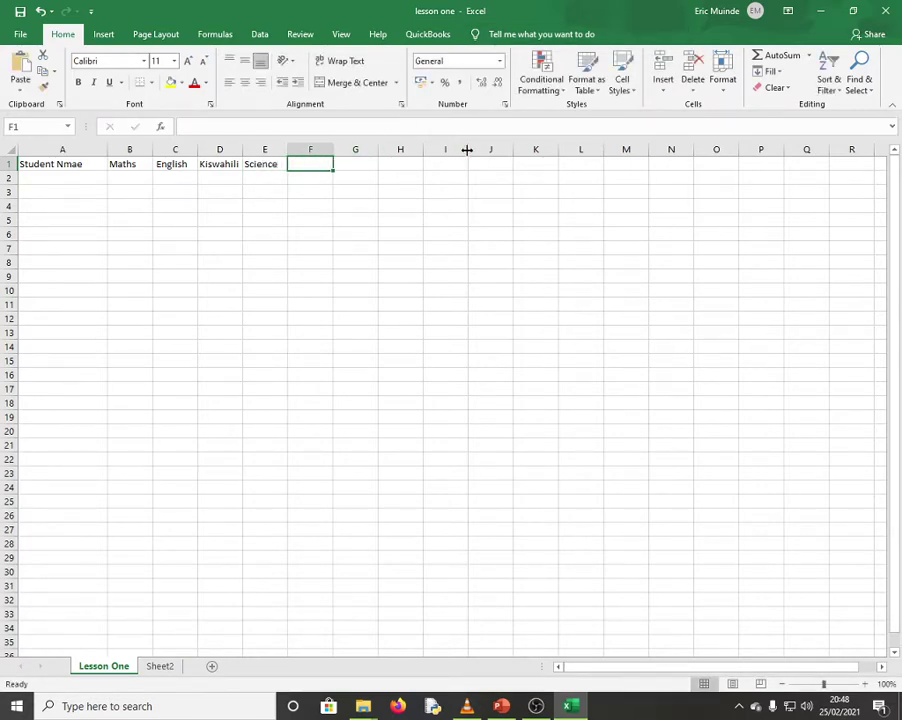
type("Soci")
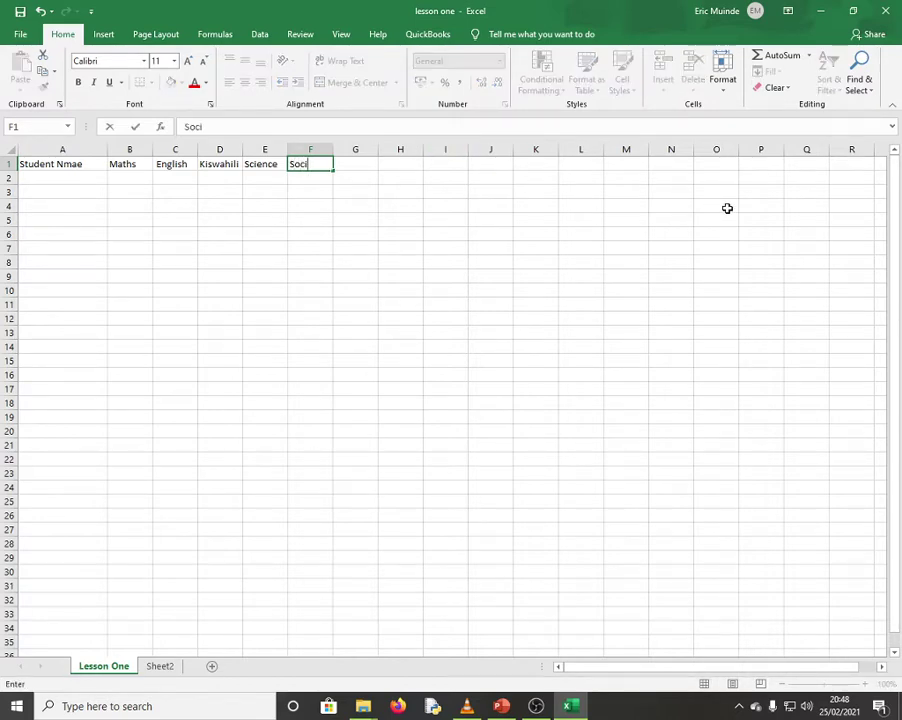
type("al Studies / RE")
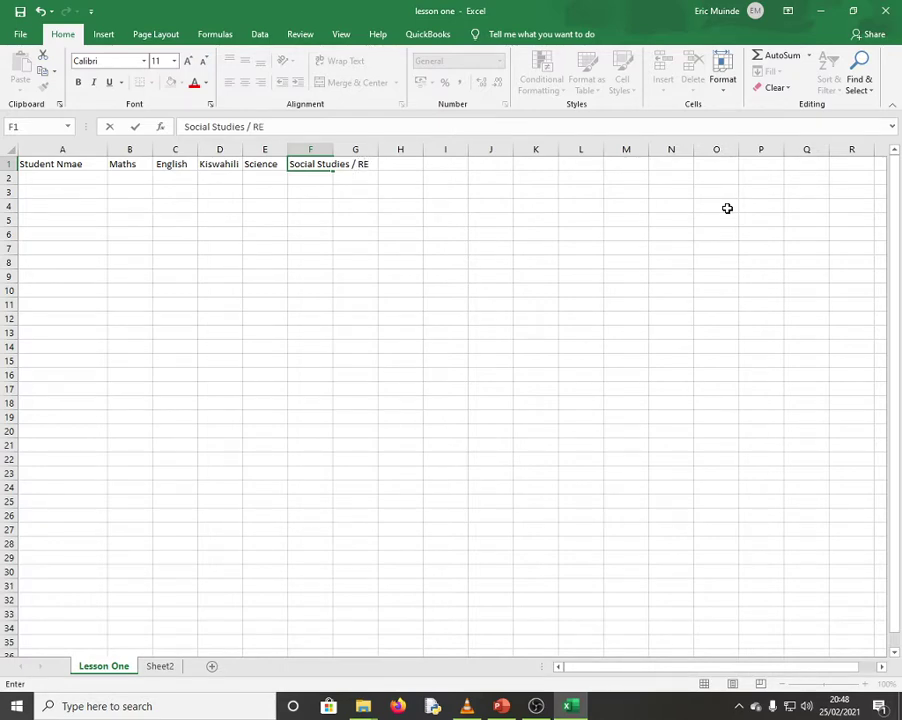
left_click(372, 264)
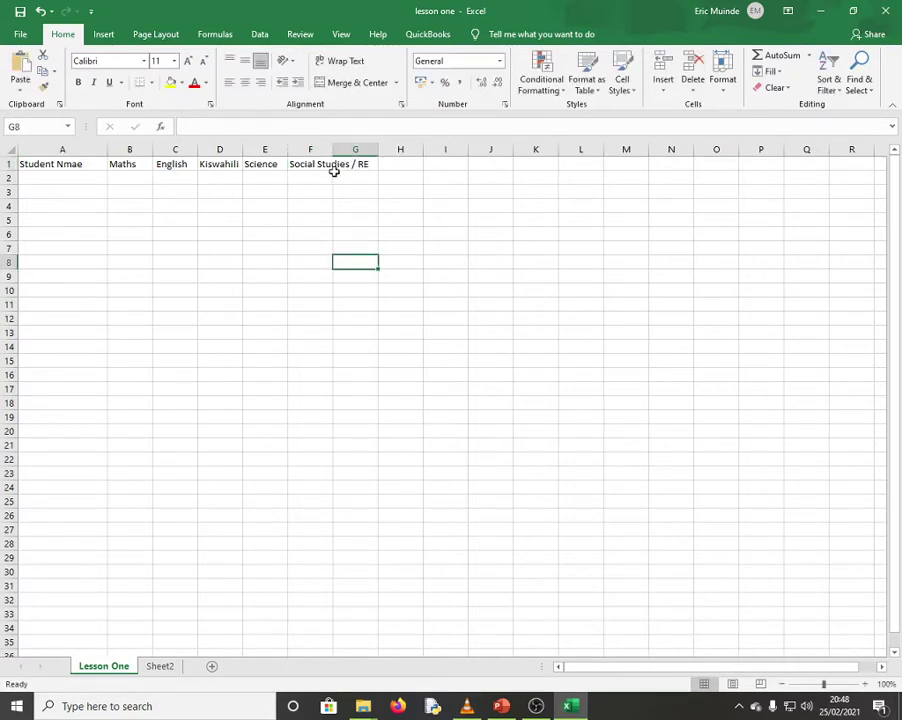
left_click_drag(333, 149, 374, 148)
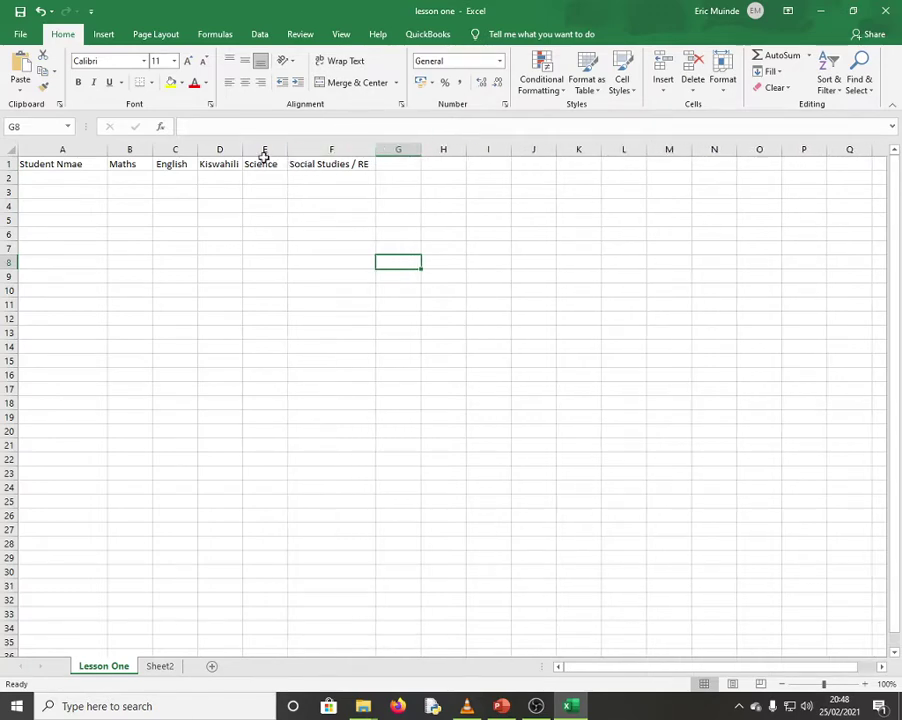
left_click_drag(288, 148, 112, 148)
Enter the first two students' names in cells A2 and A3.
left_click(82, 182)
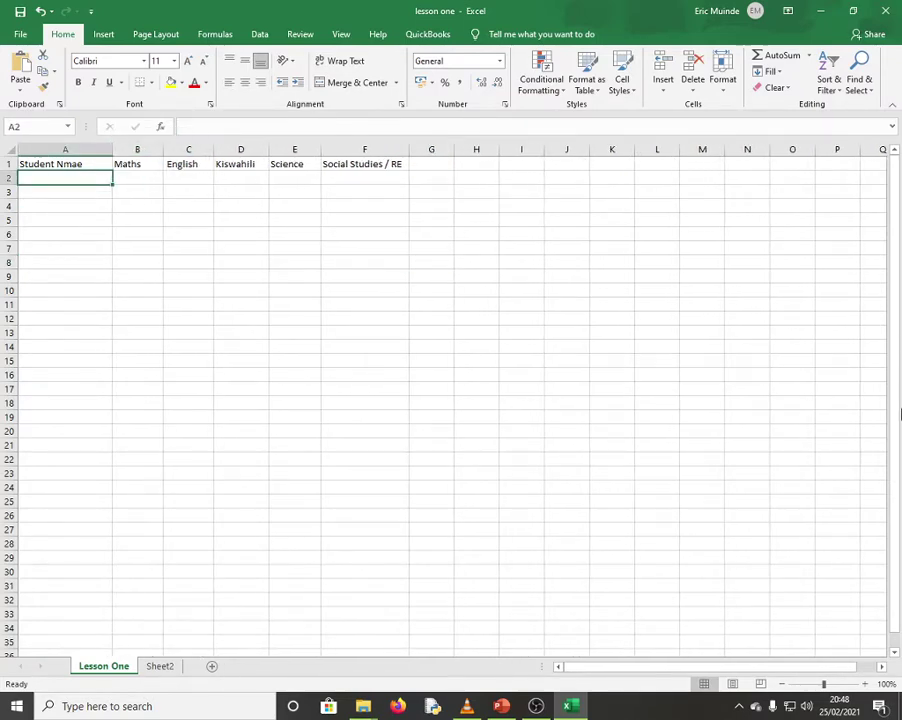
type("eRI")
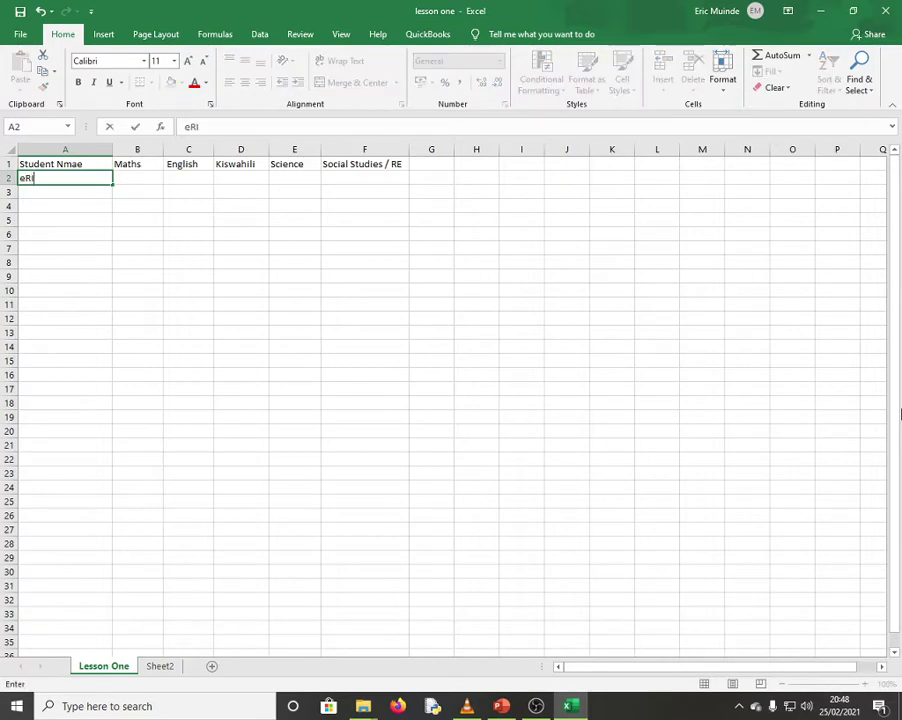
key("BackSpace")
key("BackSpace")
key("BackSpace")
key("Return")
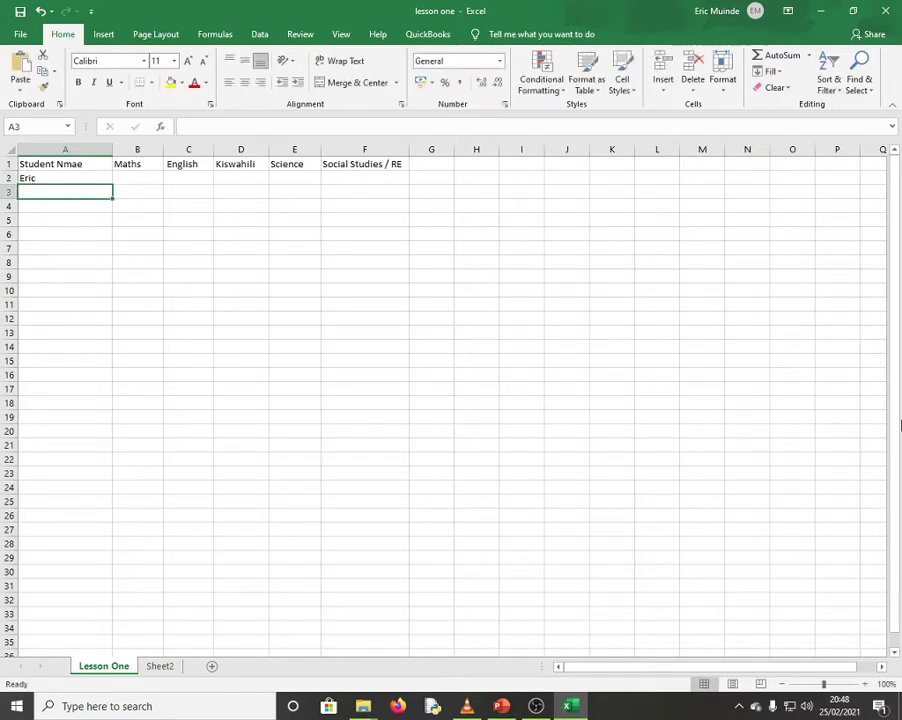
type("John")
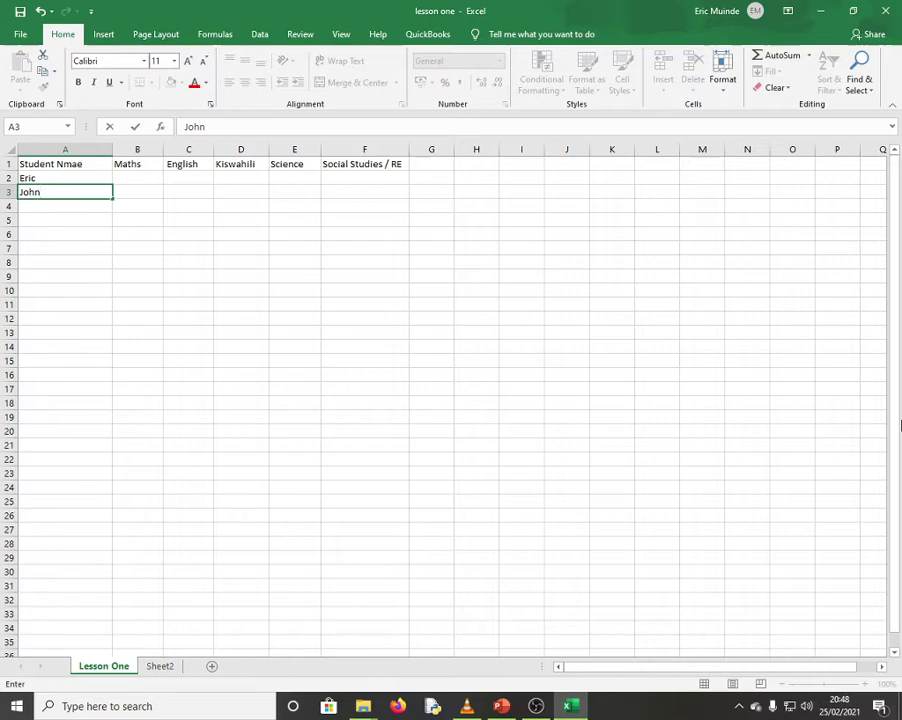
key("Return")
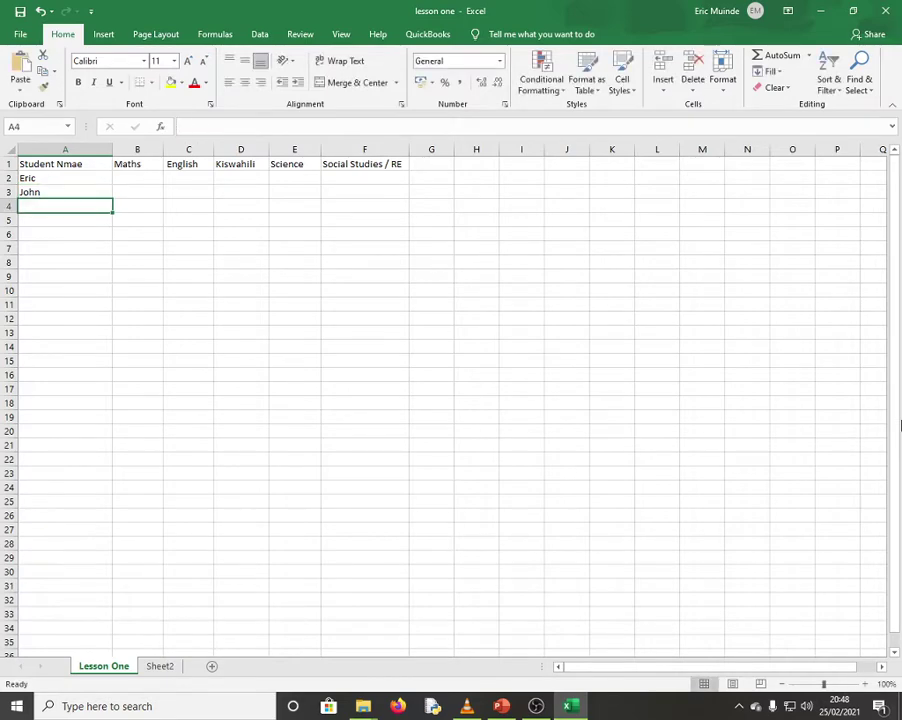
Enter the third and fourth students' names in cells A4 and A5.
type("A")
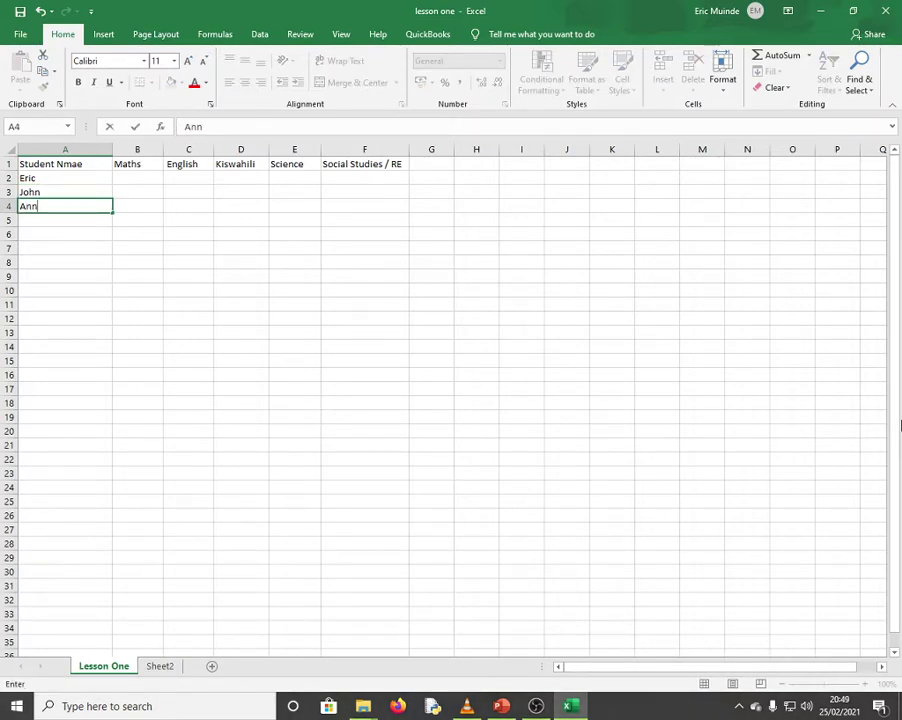
type("nn")
key("Return")
type("Ma")
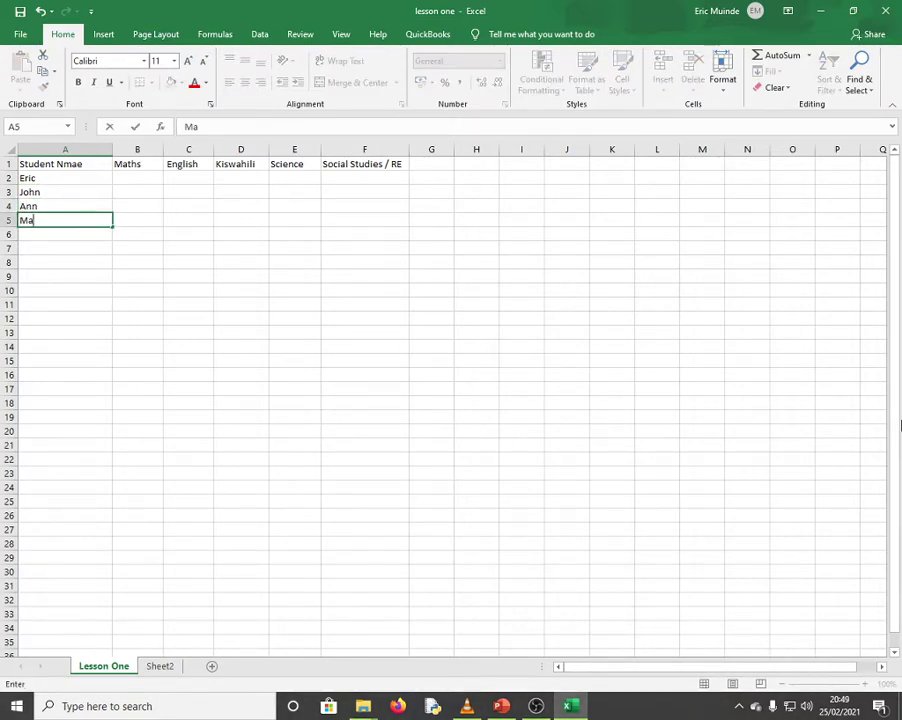
type("rty")
key("Return")
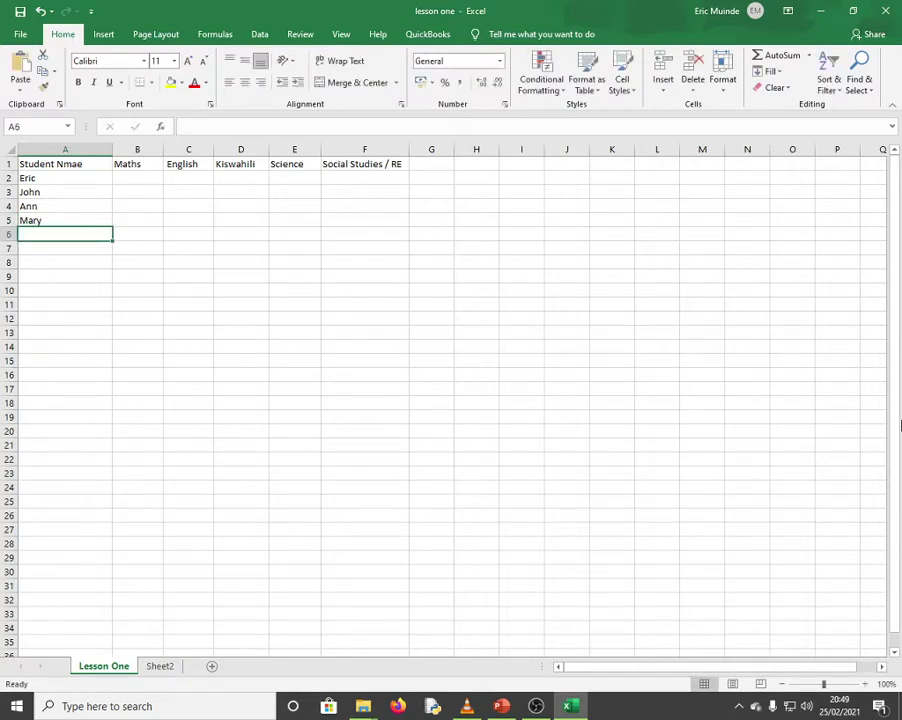
Leave cell A6 empty and enter four more students' names in cells A7 to A10.
key("Return")
type("PeT")
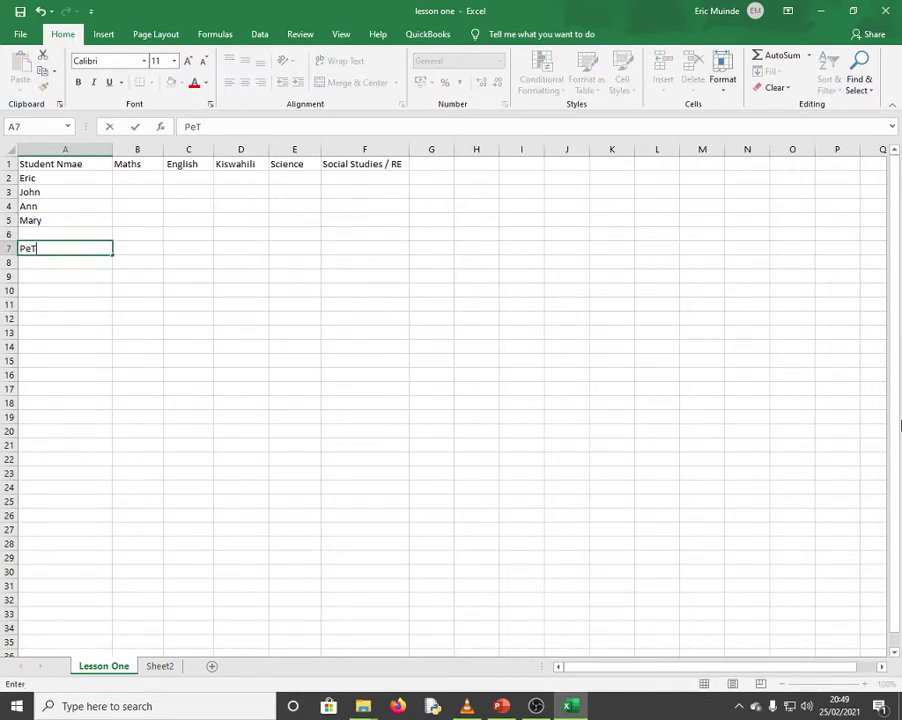
type("E")
key("Return")
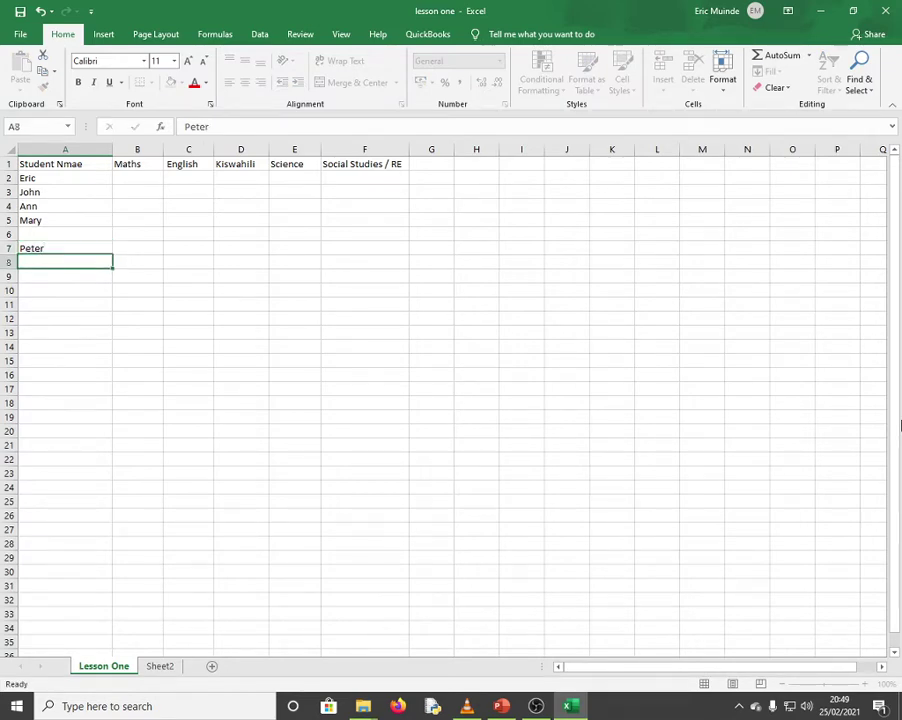
type("Omar")
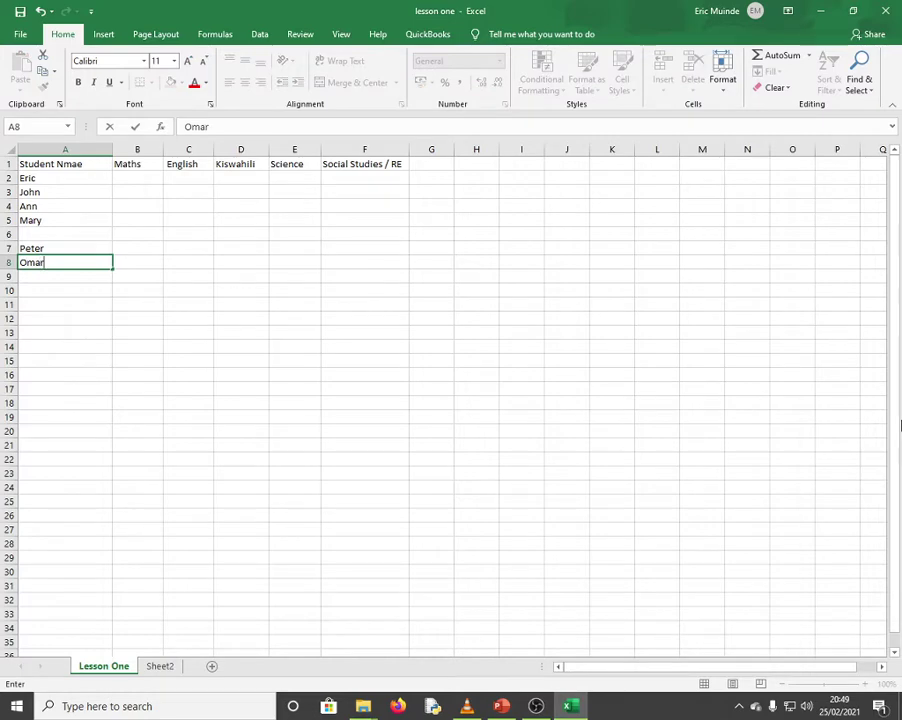
key("Return")
type("Mercy")
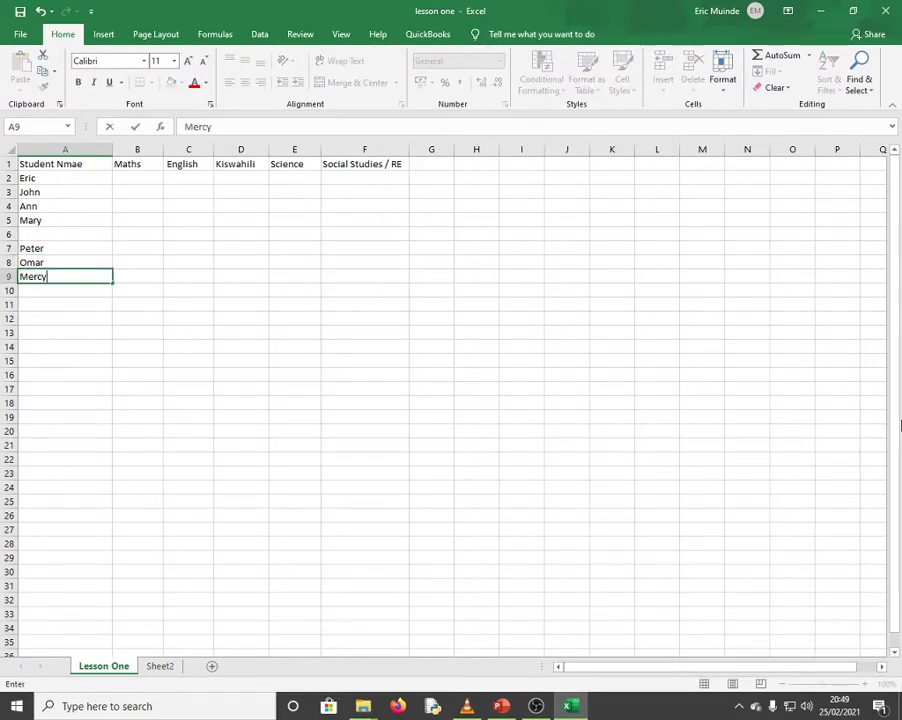
key("Return")
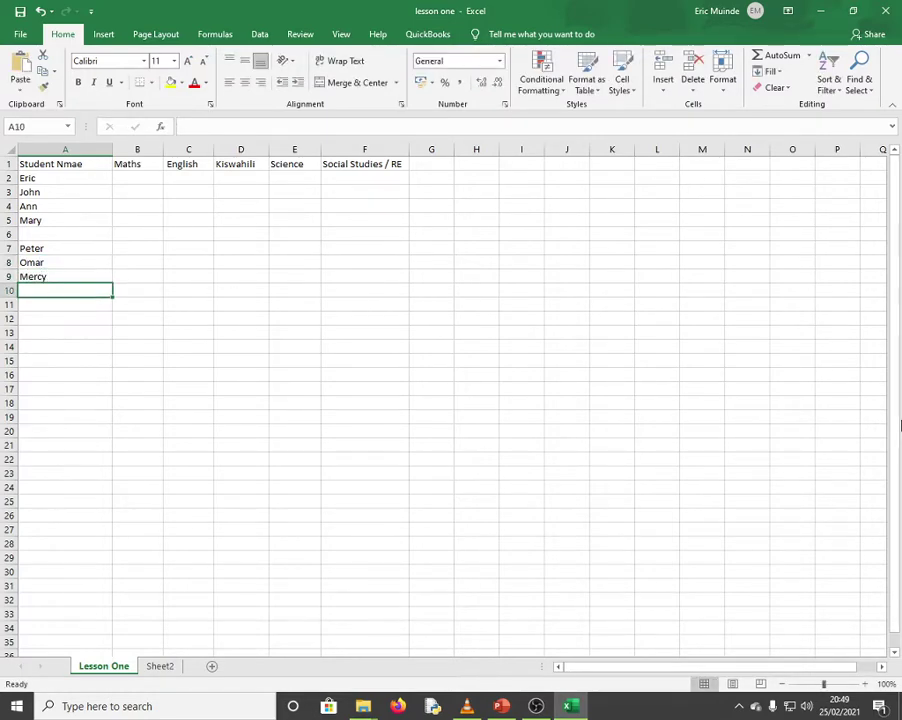
type("Ja")
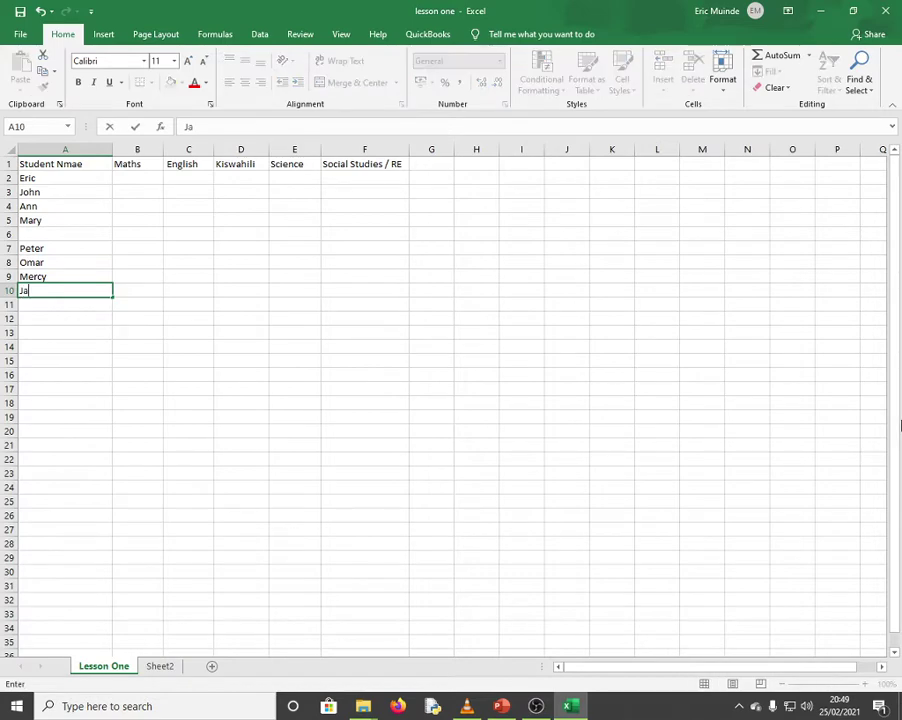
type("ne")
Fill the skipped cell A6 with the missing student's name.
left_click(56, 237)
type("Fr")
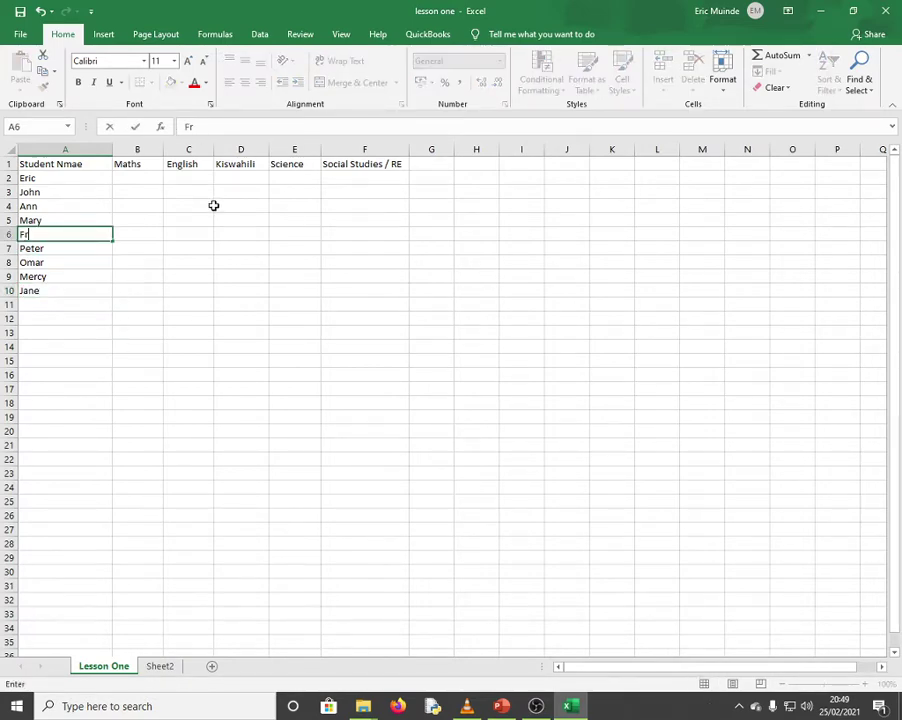
type("idah")
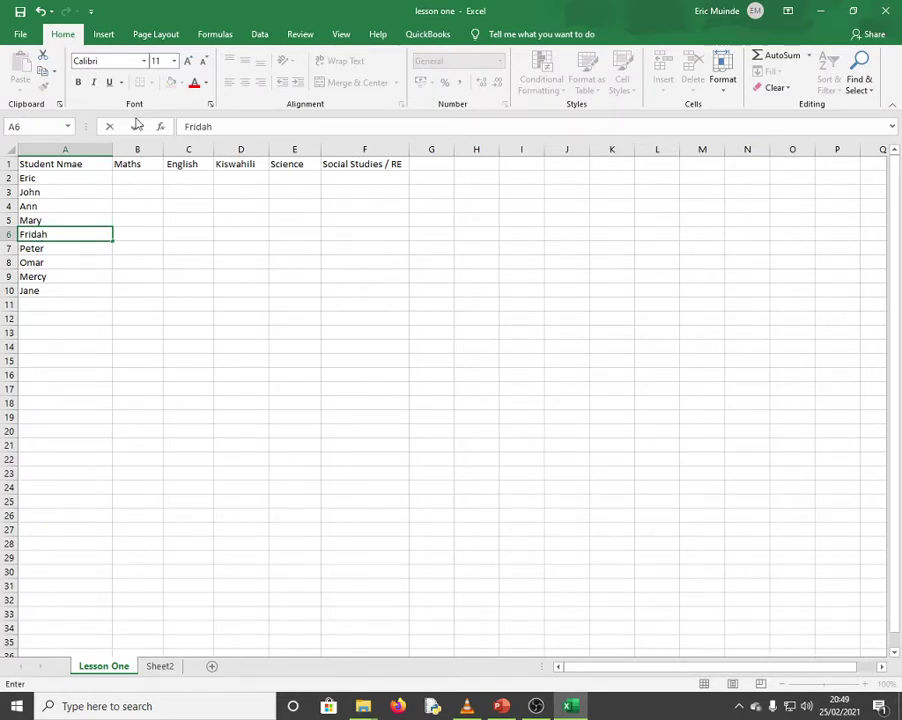
left_click(134, 350)
Enter a Maths mark of 34 for each of the first two students in cells B2 and B3.
left_click(137, 180)
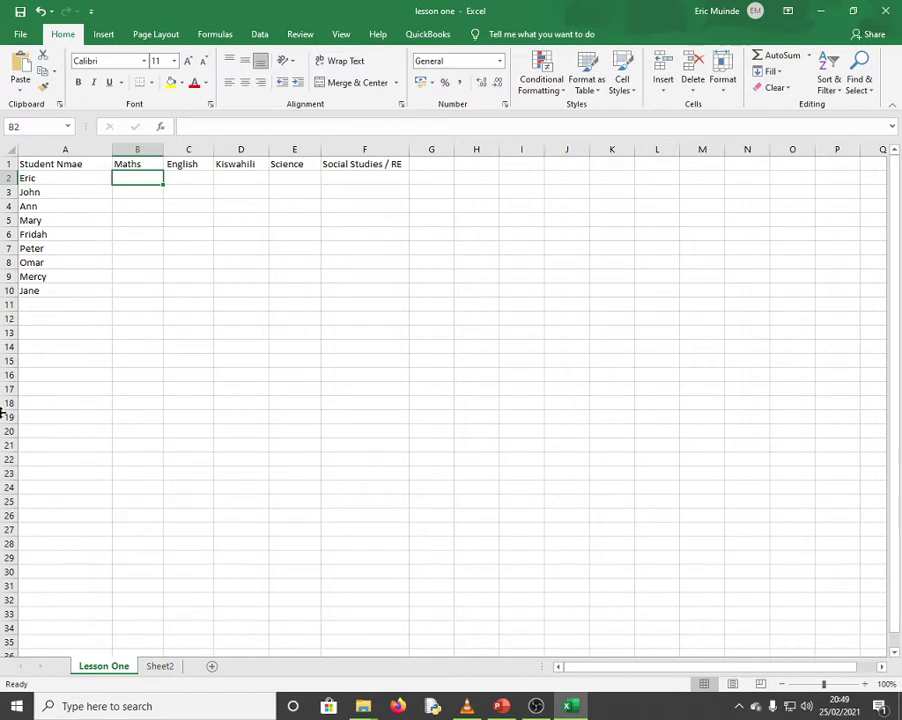
type("34")
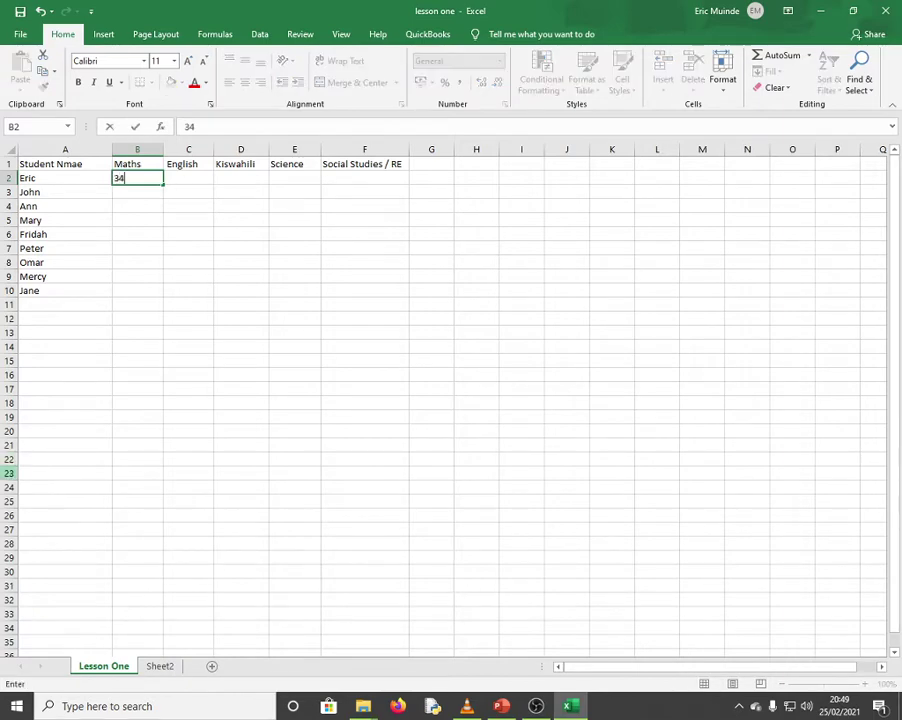
left_click(143, 195)
type("34")
Enter the English marks of the first two students: 43 in cell C2 and 45 in cell C3.
left_click(205, 183)
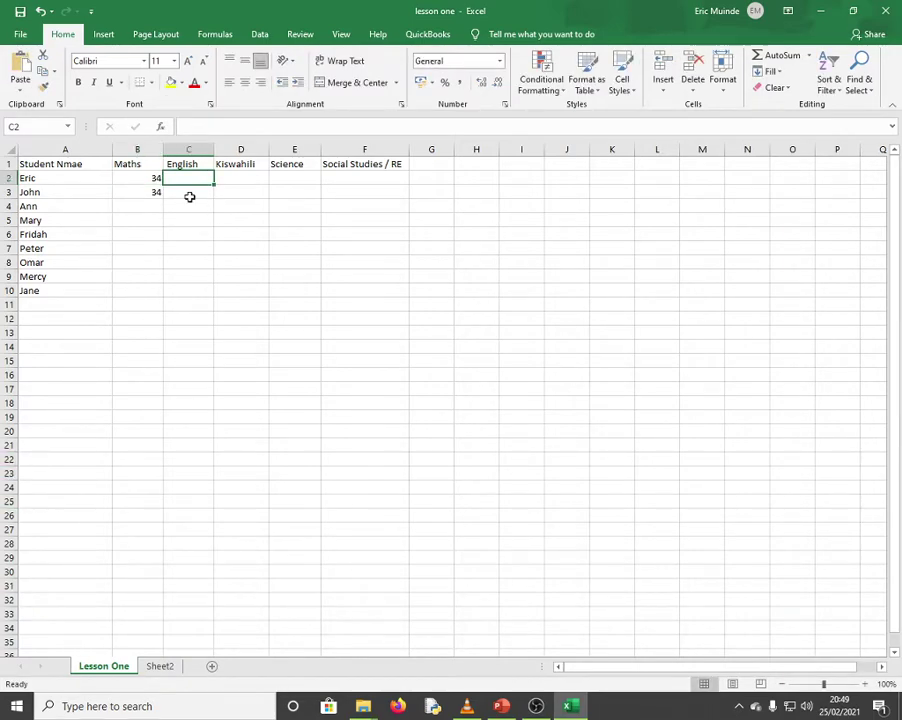
left_click(189, 195)
type("45")
left_click(187, 177)
type("43")
key("Return")
Try the invalid mark "r7" in cell C5 and clear it again.
left_click(181, 220)
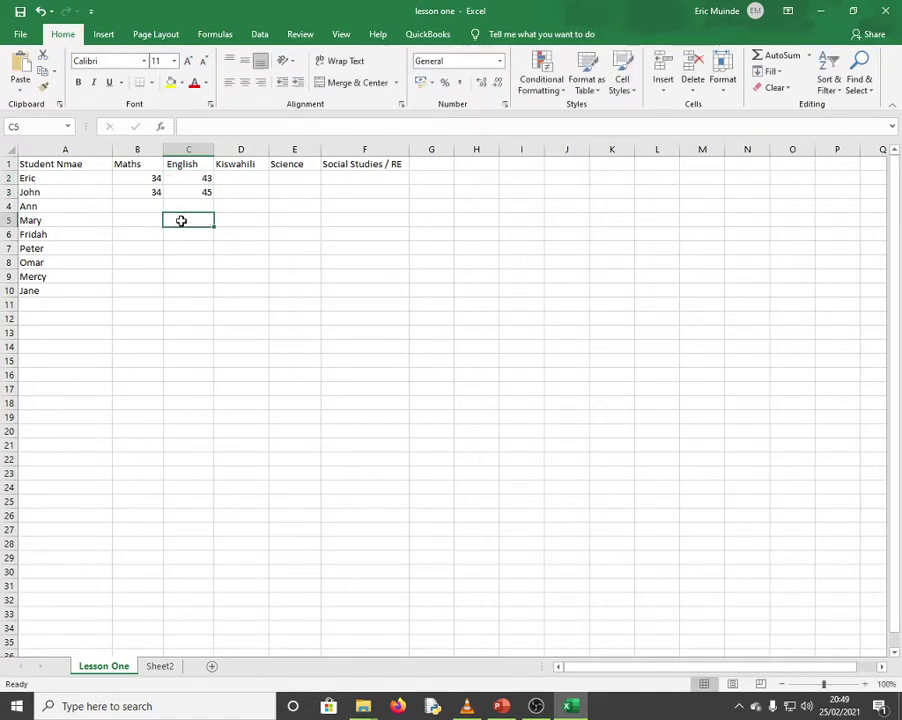
type("r")
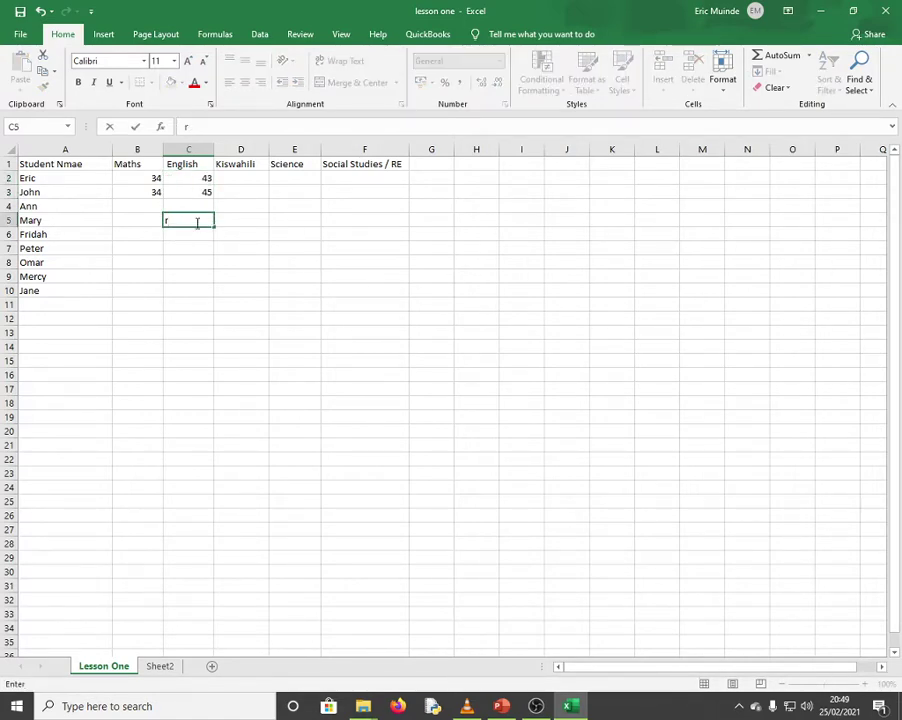
type("7")
double_click(157, 218)
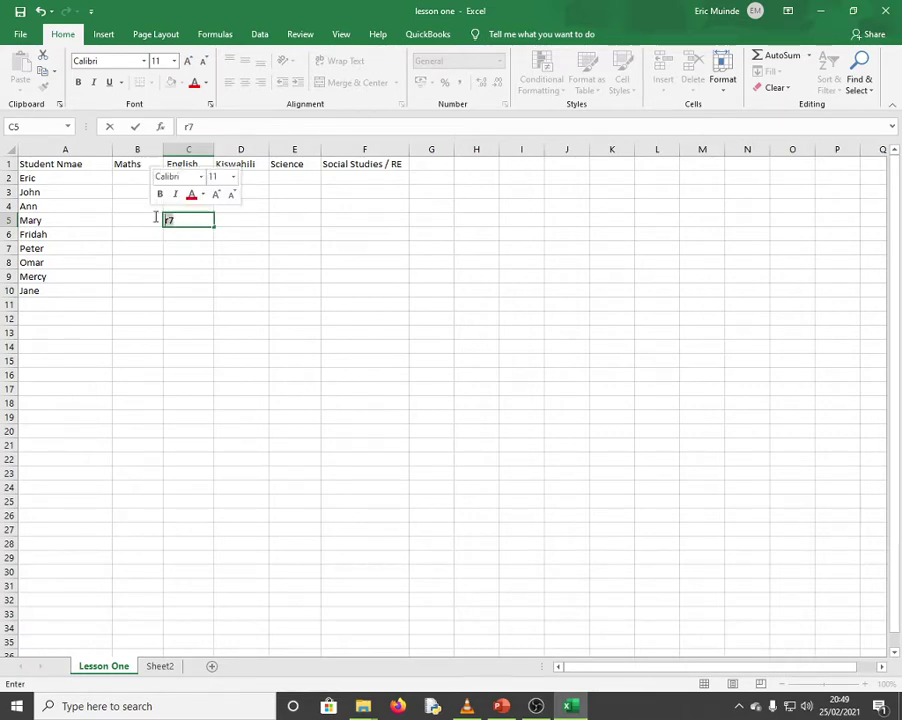
key("BackSpace")
left_click(256, 246)
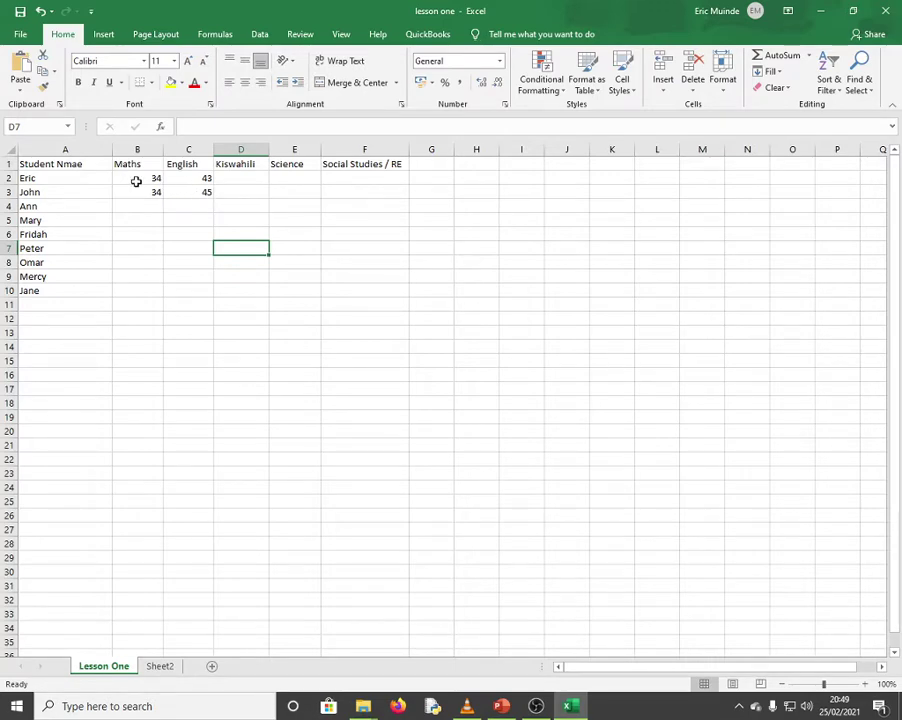
Select the marks range B2:F10, show the data commands, and return to cell C5.
left_click_drag(140, 179, 338, 292)
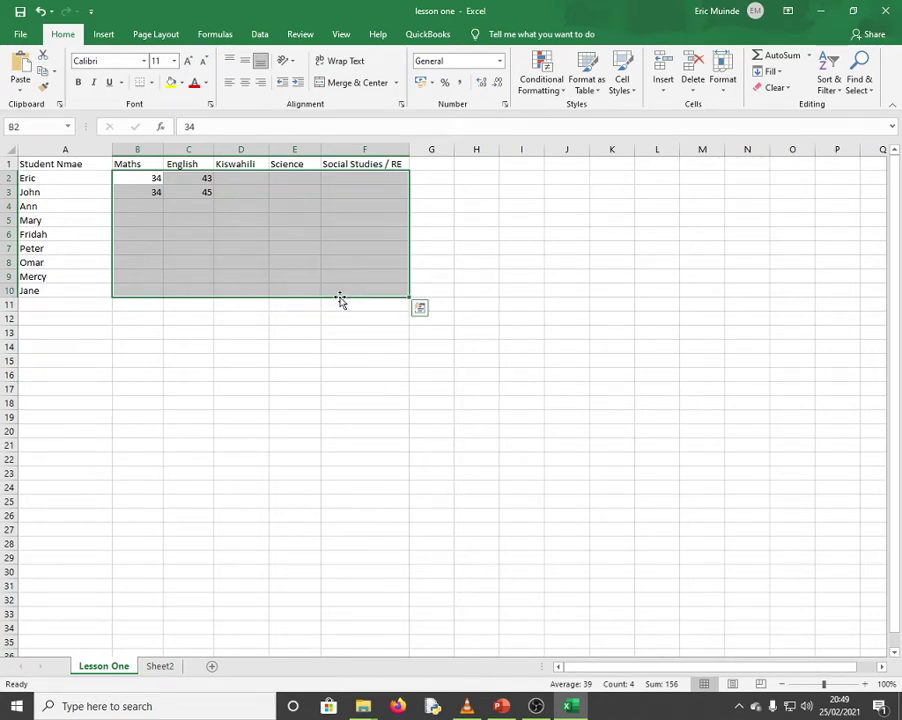
left_click(260, 34)
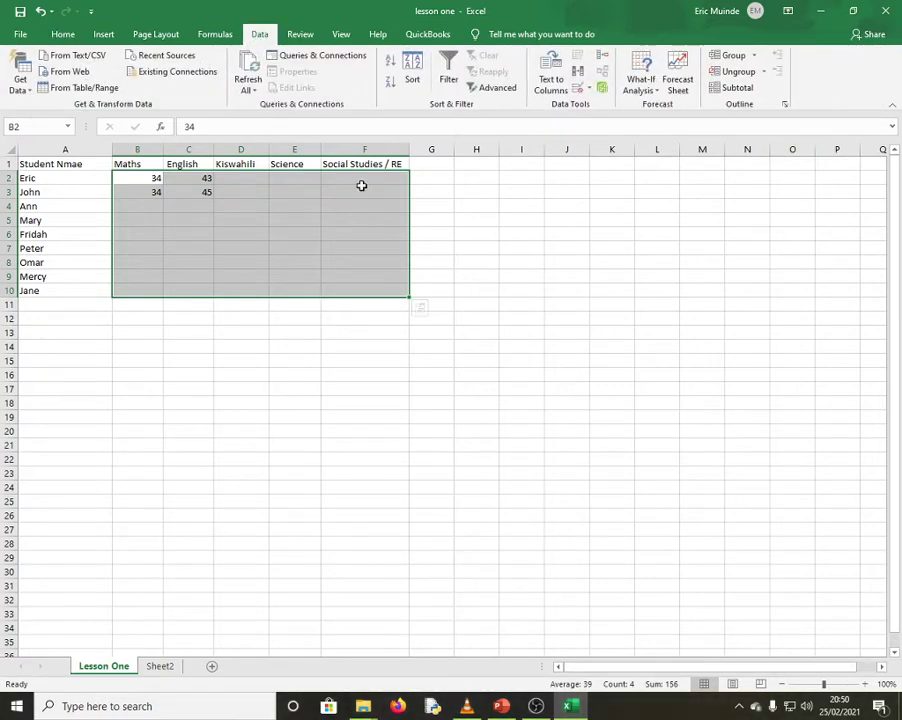
left_click(236, 230)
left_click(175, 217)
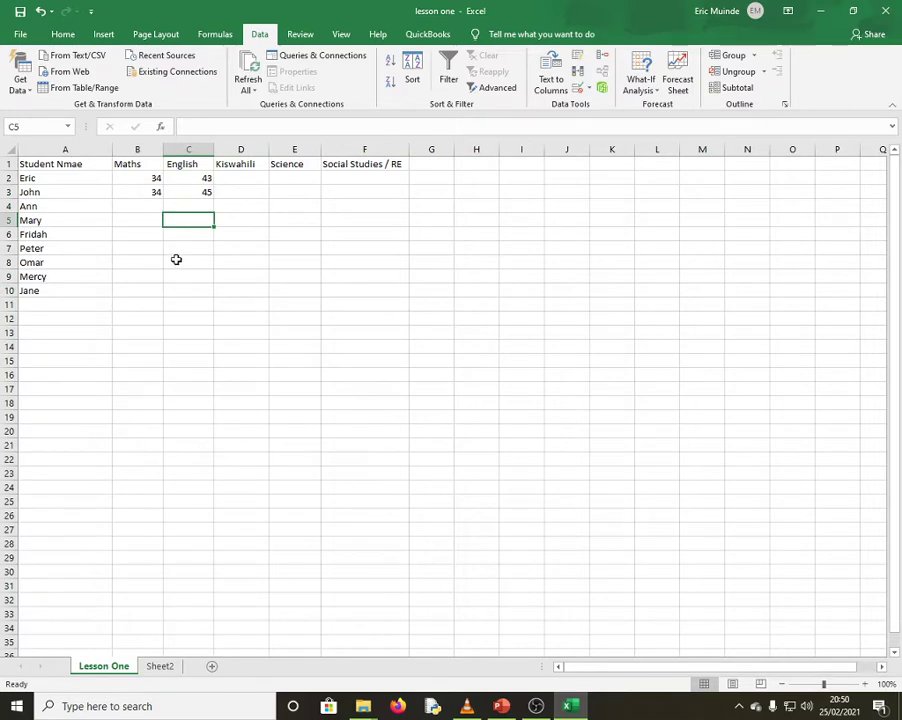
Enter an English mark of 102 in cell C5 and replace it with 12.
type("102")
left_click(227, 265)
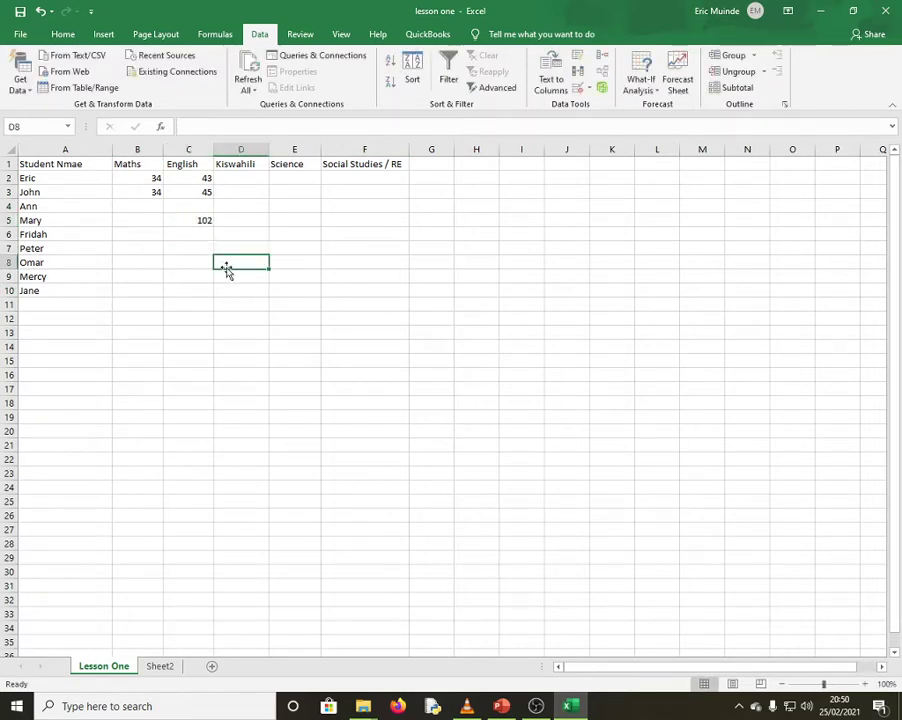
left_click(188, 222)
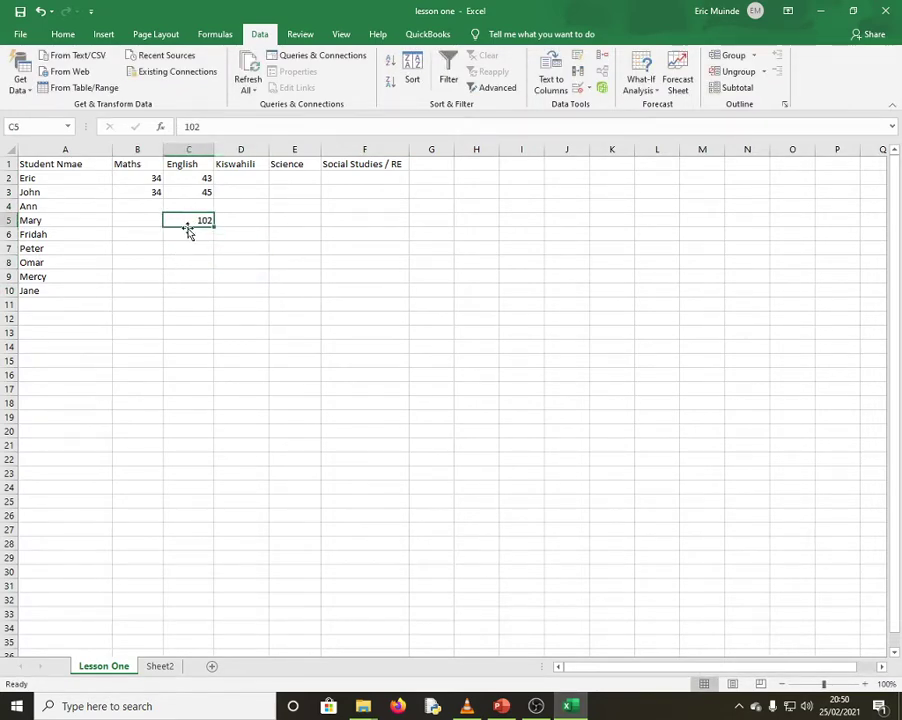
type("12")
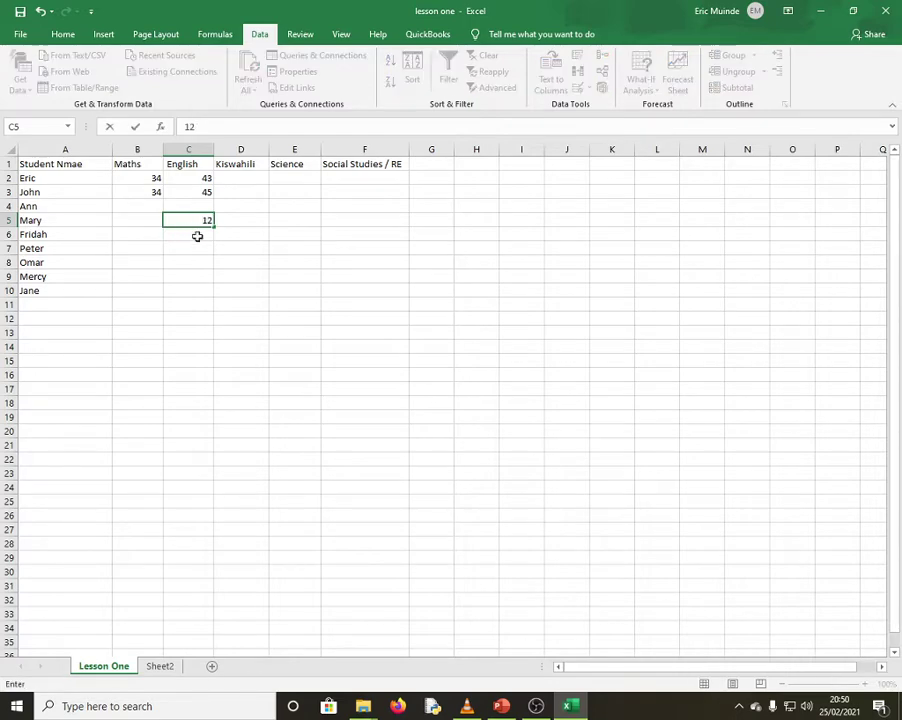
left_click(196, 247)
Start a data validation rule for the marks range B2:F10 that allows only whole numbers.
left_click_drag(134, 176, 370, 288)
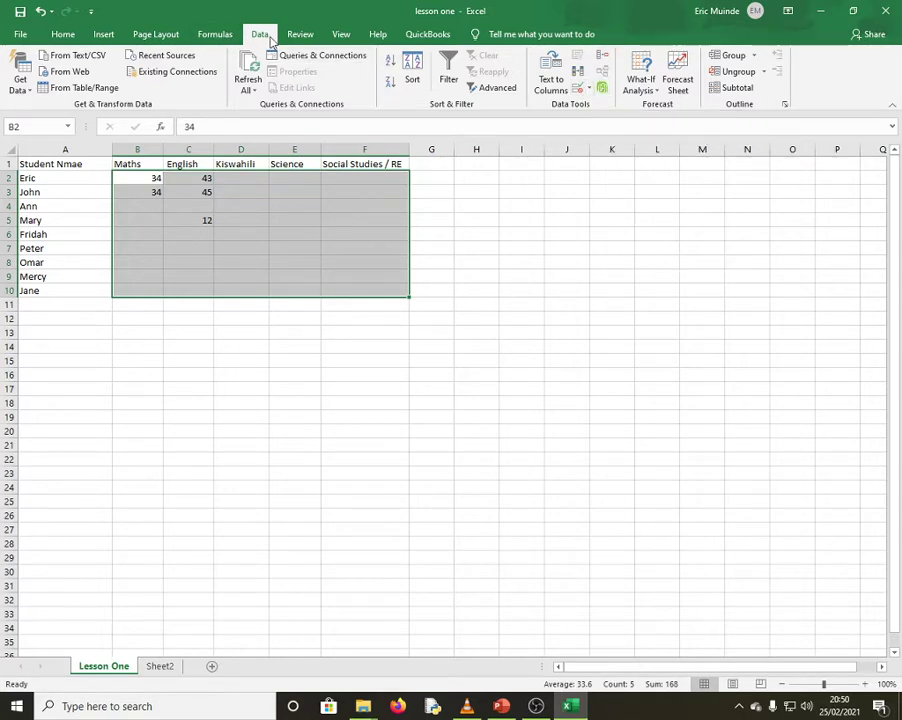
left_click(589, 90)
left_click(622, 107)
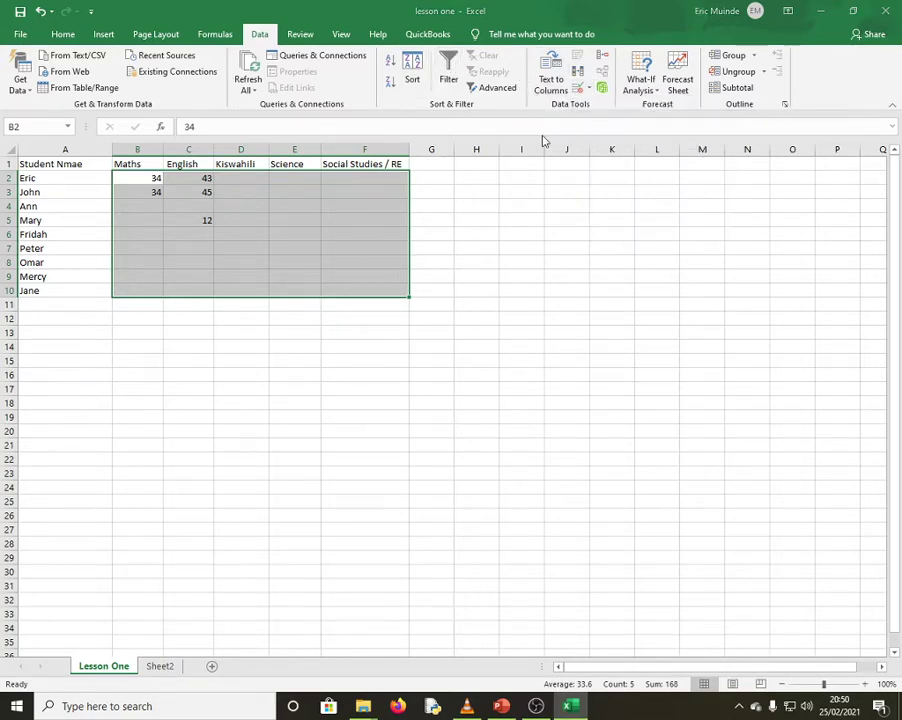
left_click(242, 218)
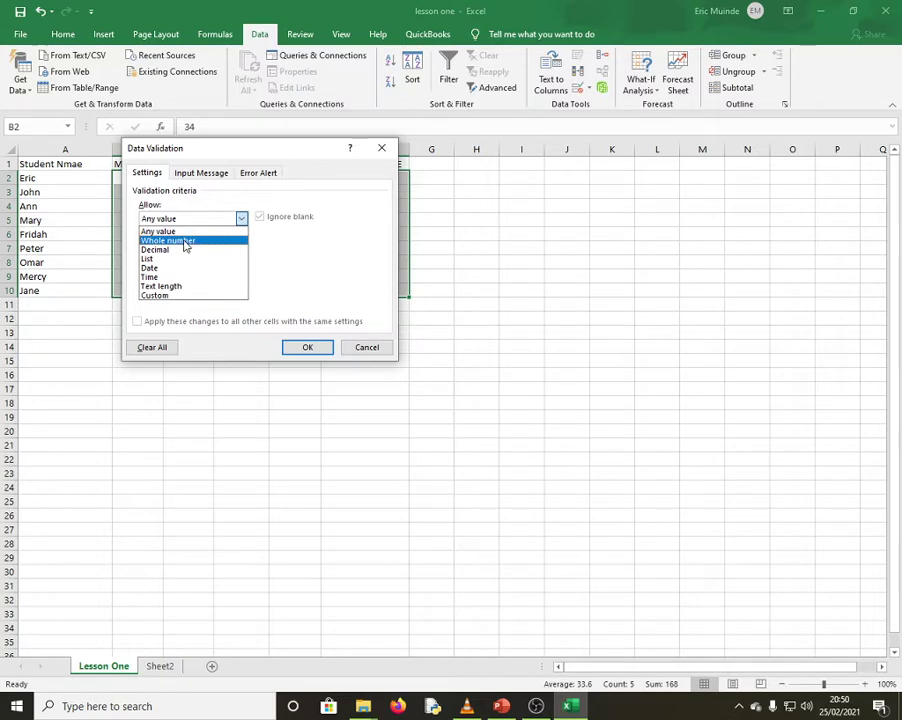
left_click(182, 242)
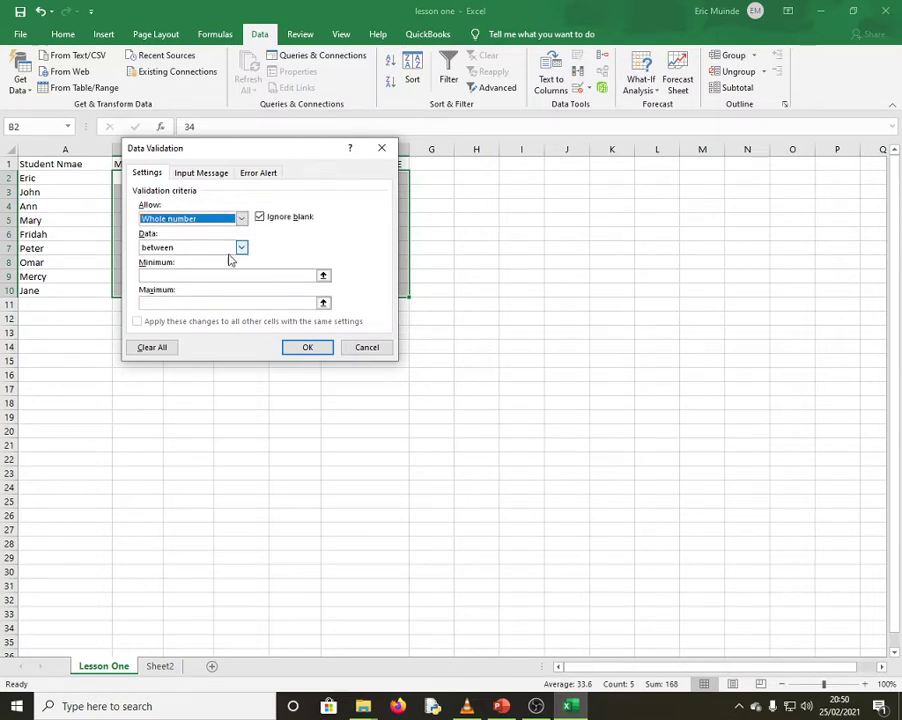
Limit the whole-number rule to values between a minimum of 1 and a maximum of 100, and apply it.
left_click(160, 275)
type("0")
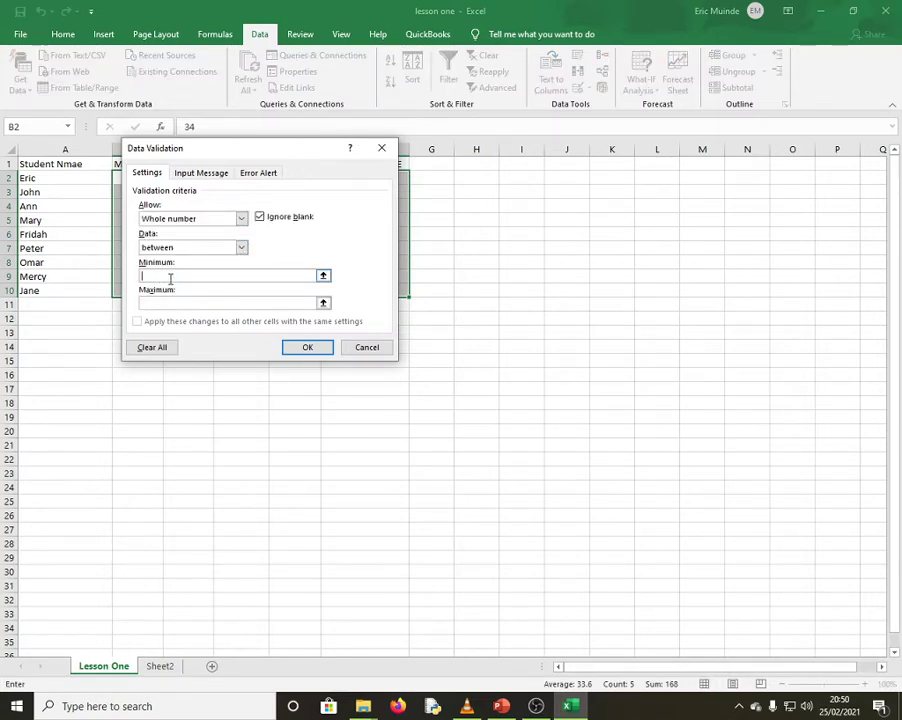
left_click(168, 304)
type("10")
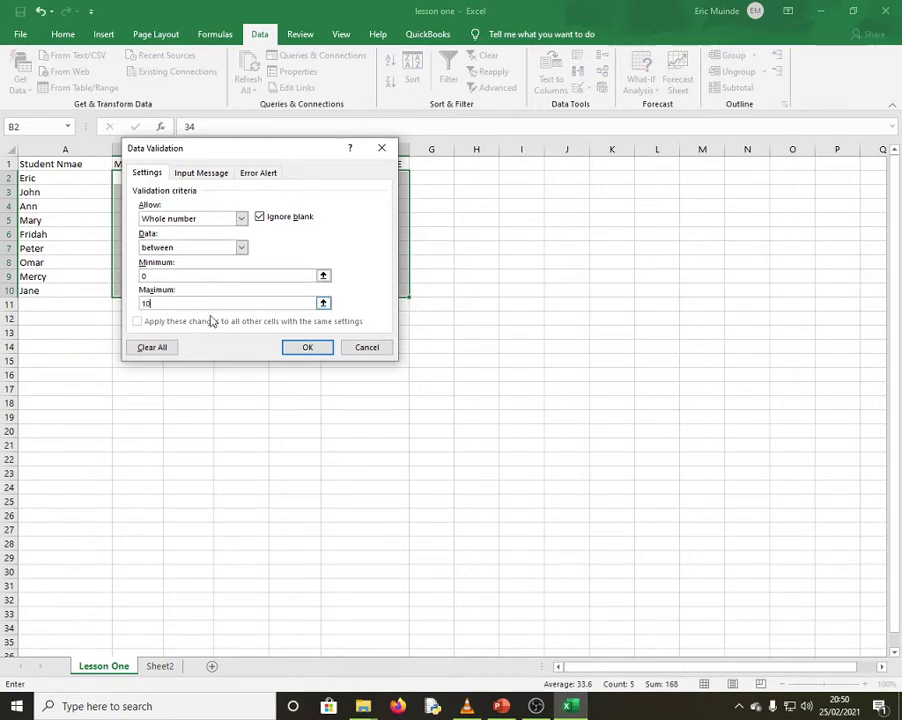
type("0")
type("1")
left_click(311, 348)
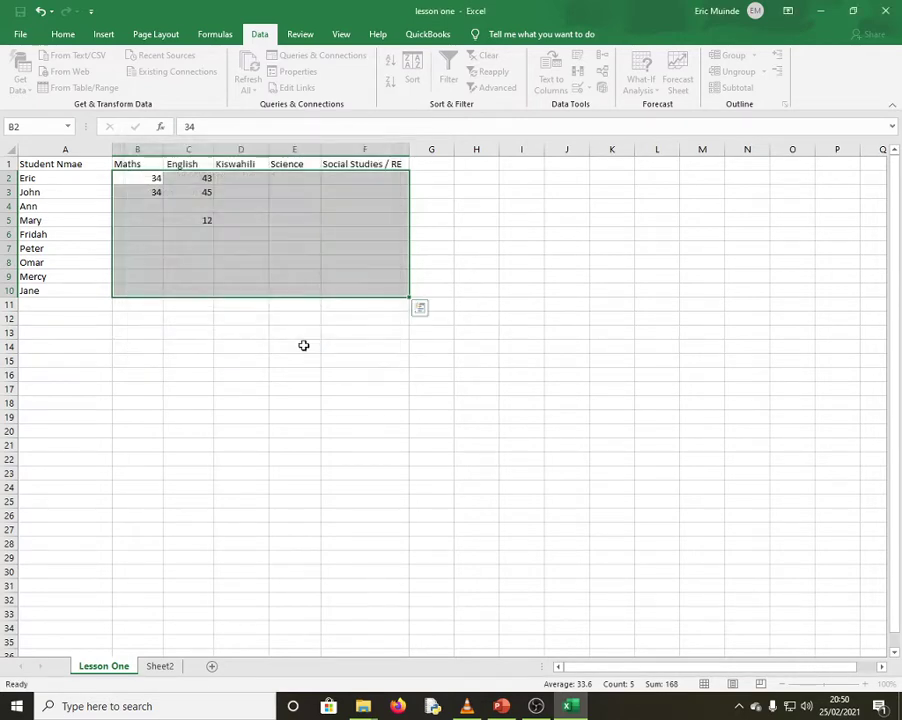
left_click(205, 336)
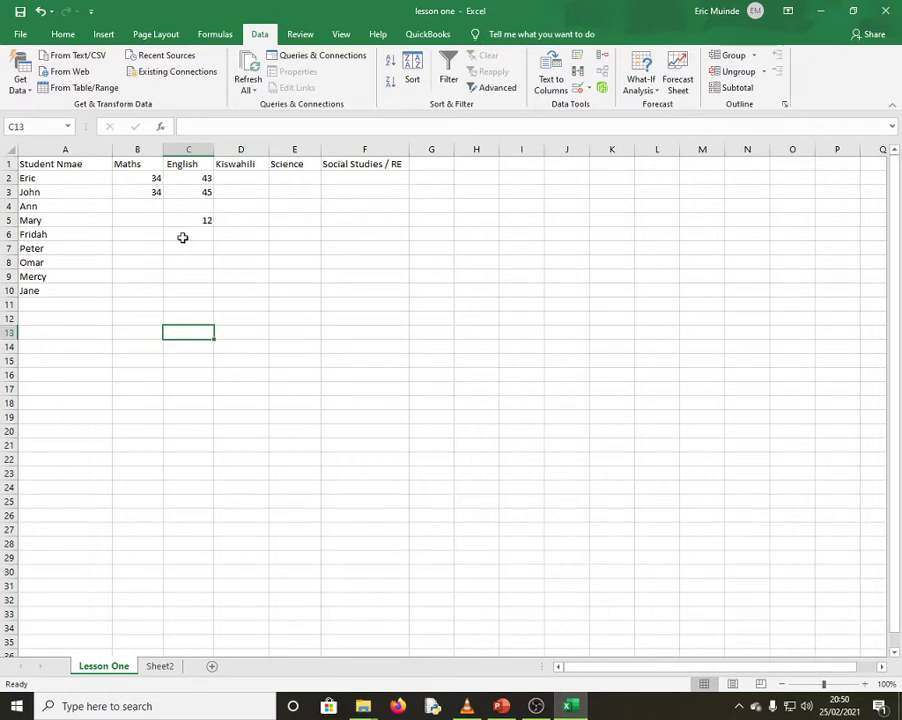
Add the error alert message "Marks can only be 1 to 100" to the validation rule on B2:F10.
left_click(138, 180)
left_click_drag(193, 192, 373, 286)
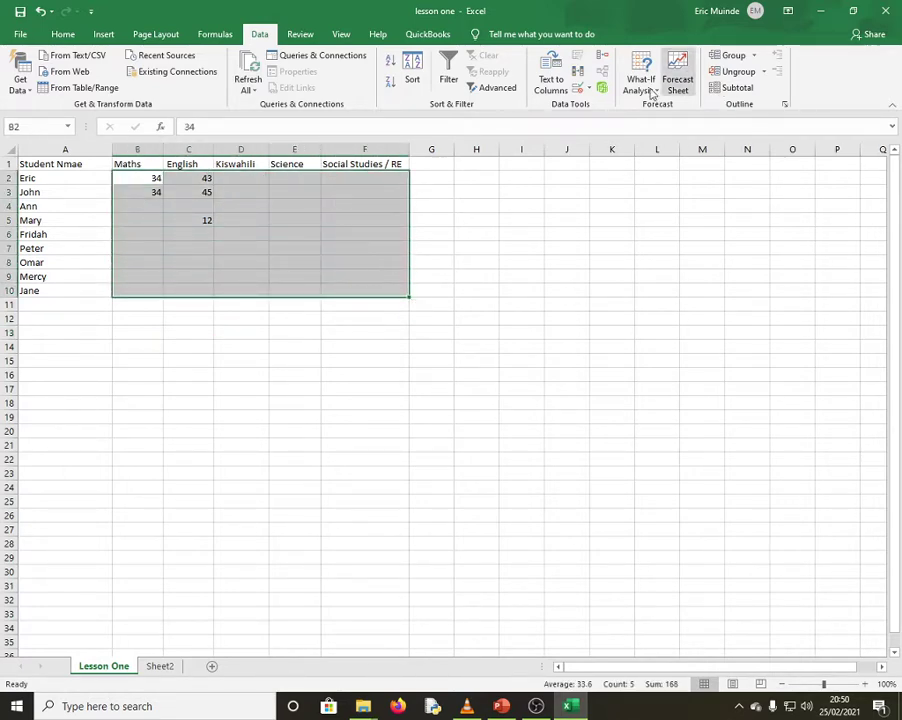
left_click(589, 88)
left_click(613, 107)
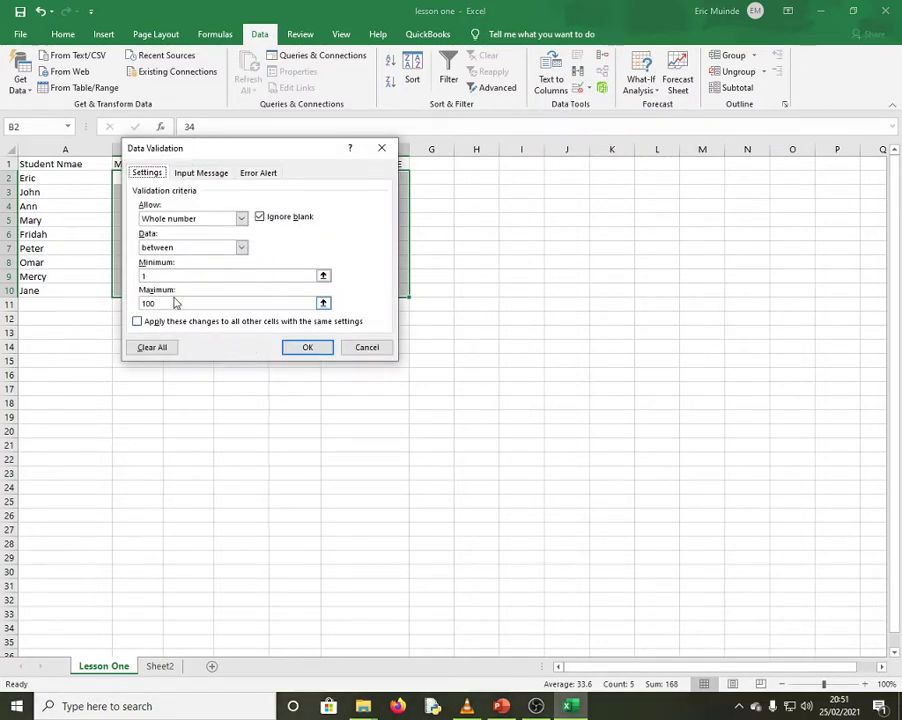
left_click(257, 175)
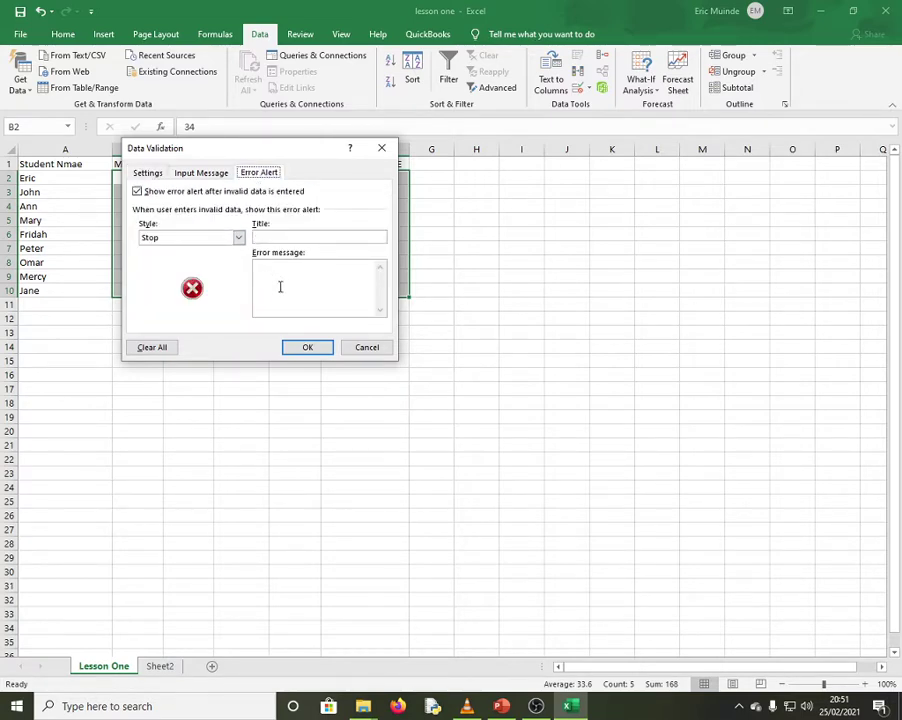
left_click(330, 287)
type("Marks can only be 1 to 100")
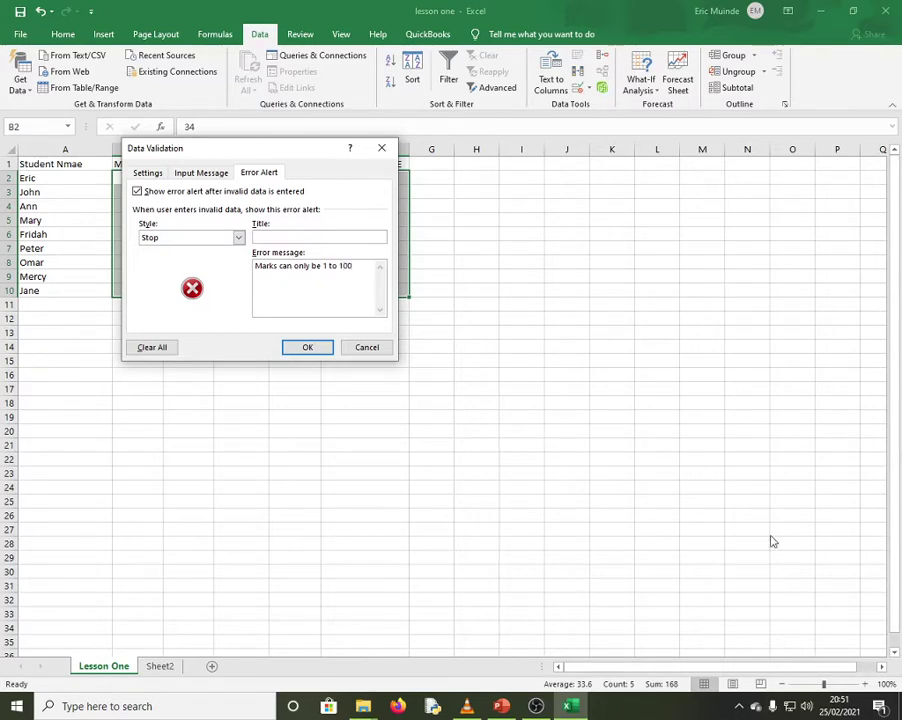
left_click(322, 350)
left_click(294, 402)
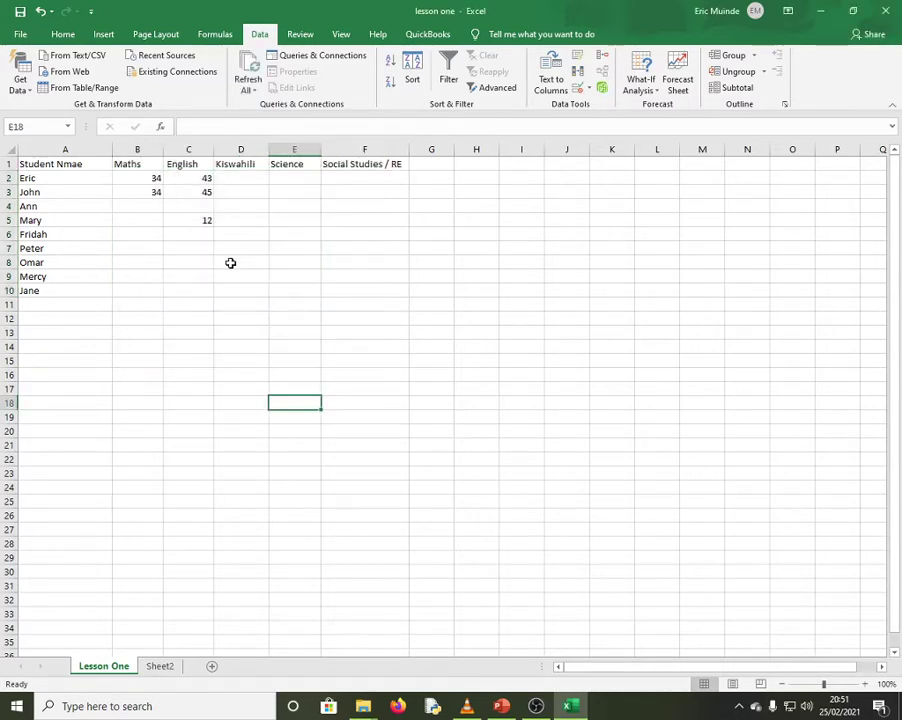
Test the validation rule by trying a mark of 0 in cell C6, and cancel the entry.
left_click(170, 232)
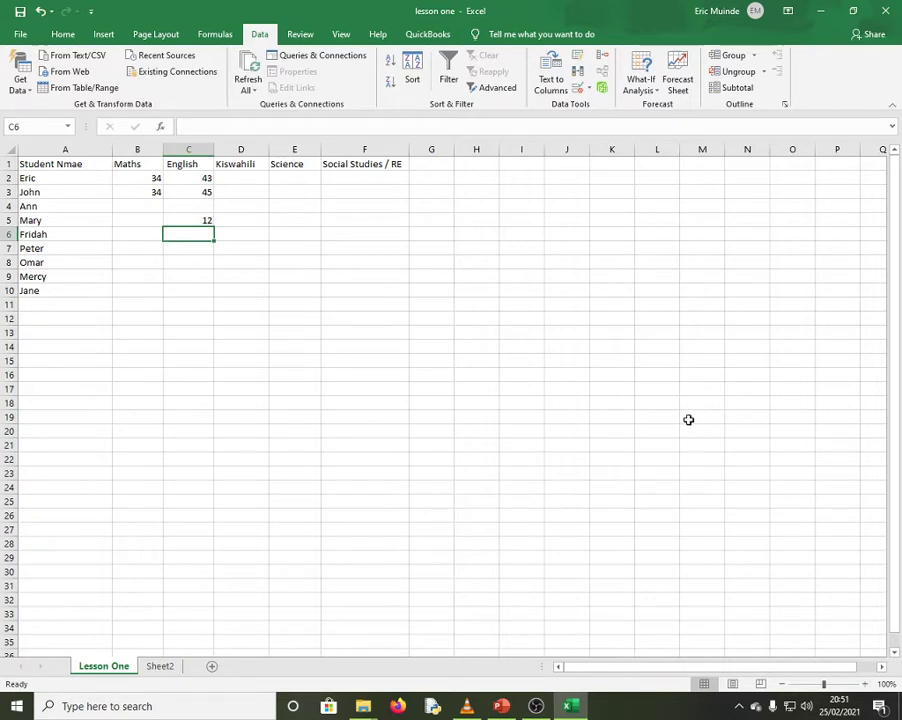
type("0")
key("Return")
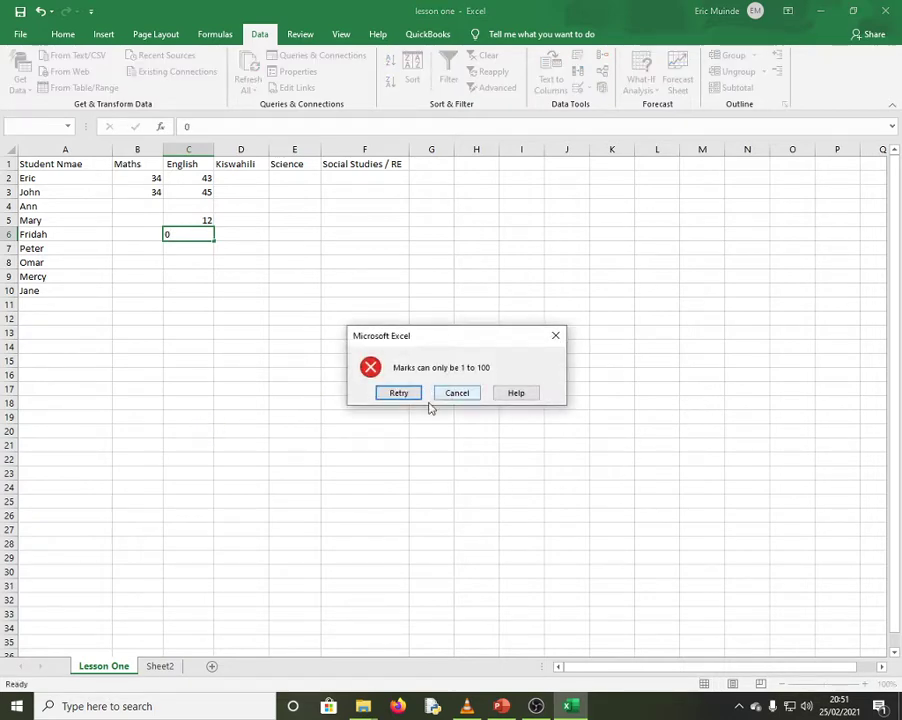
left_click(464, 394)
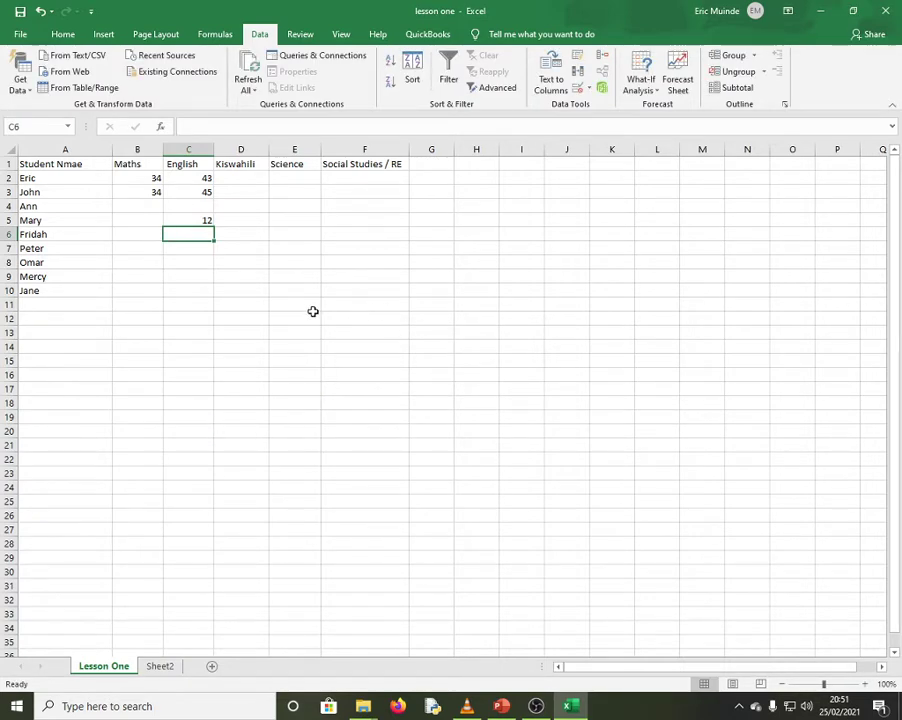
Enter English marks of 12 in C6 and 89 in C7, and Maths marks of 85 in B5 and 78 in B7.
type("12")
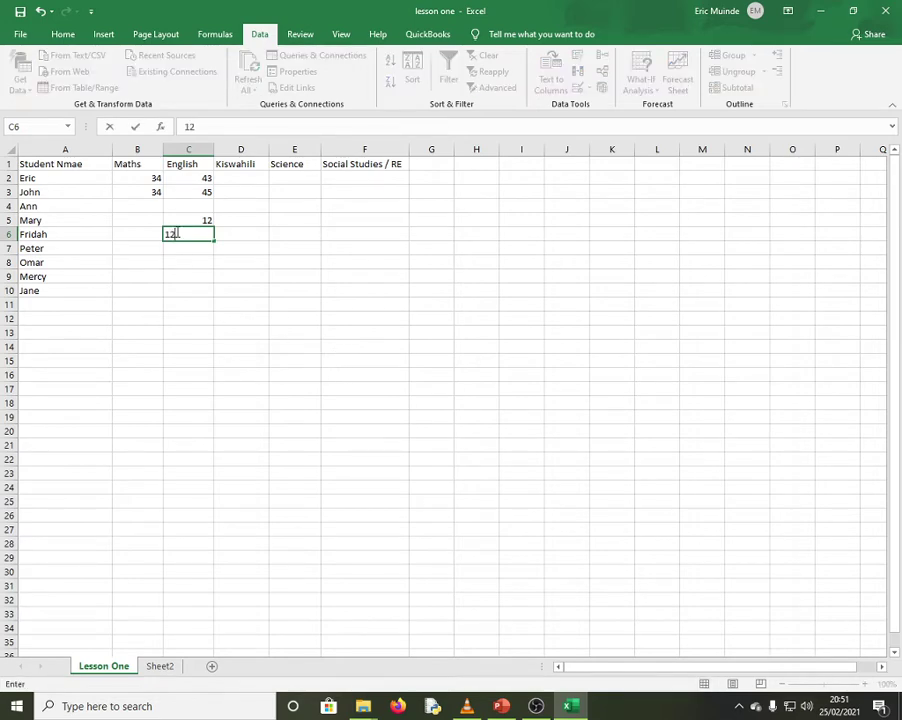
left_click(139, 224)
type("85")
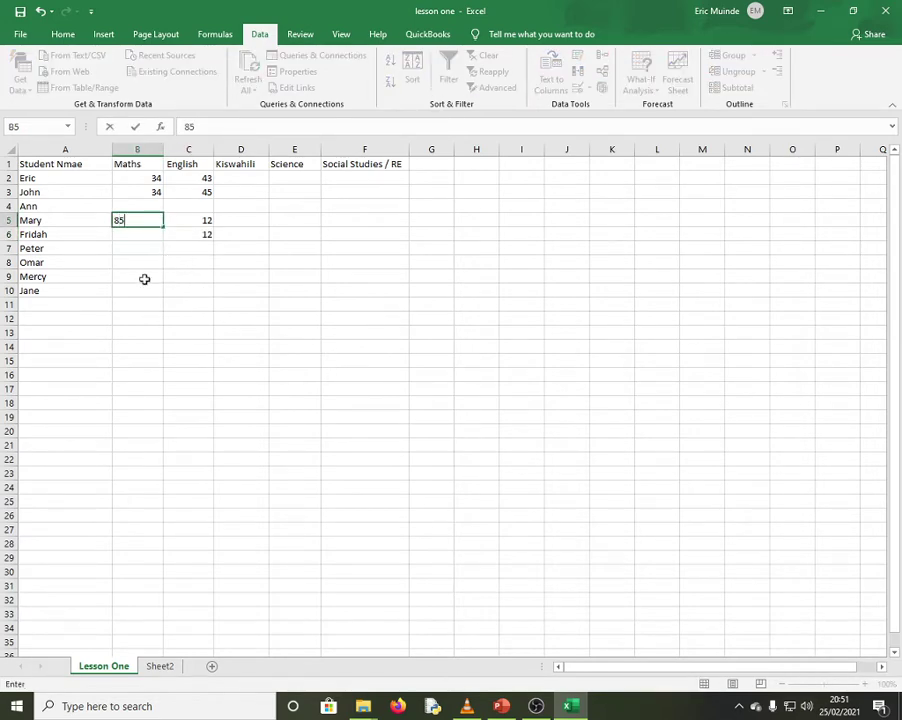
left_click(130, 248)
type("78")
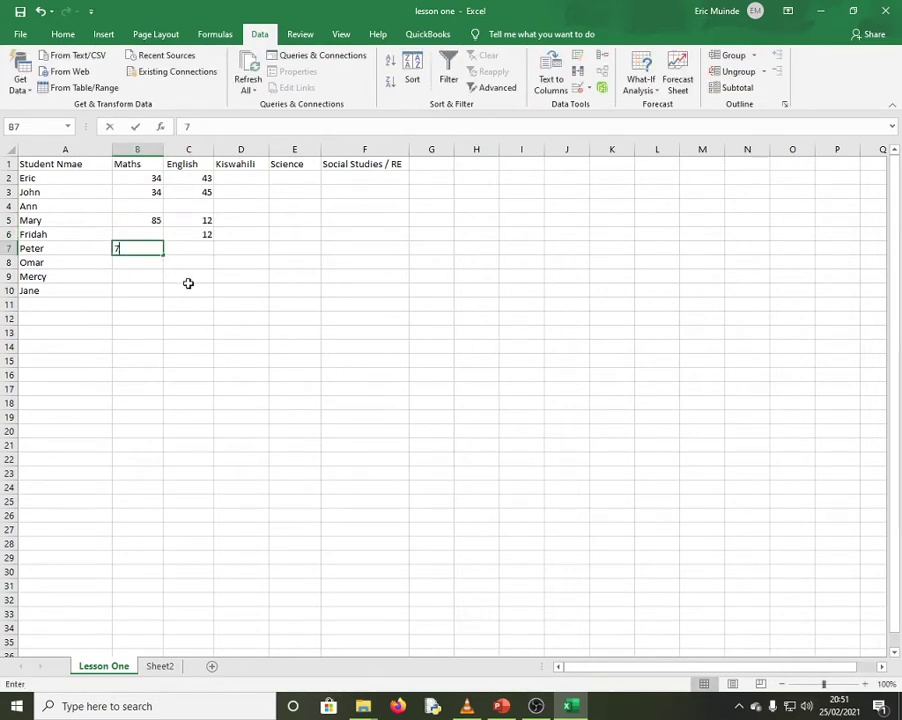
left_click(190, 253)
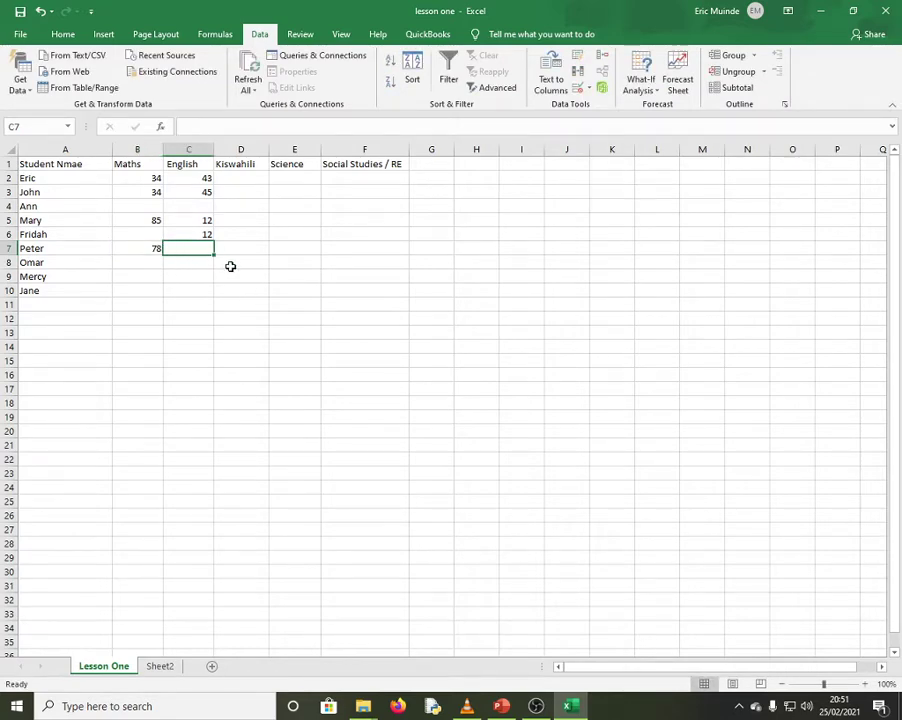
type("89")
Enter the Kiswahili marks of the first two students: 98 in cell D3 and 45 in cell D2.
left_click(237, 191)
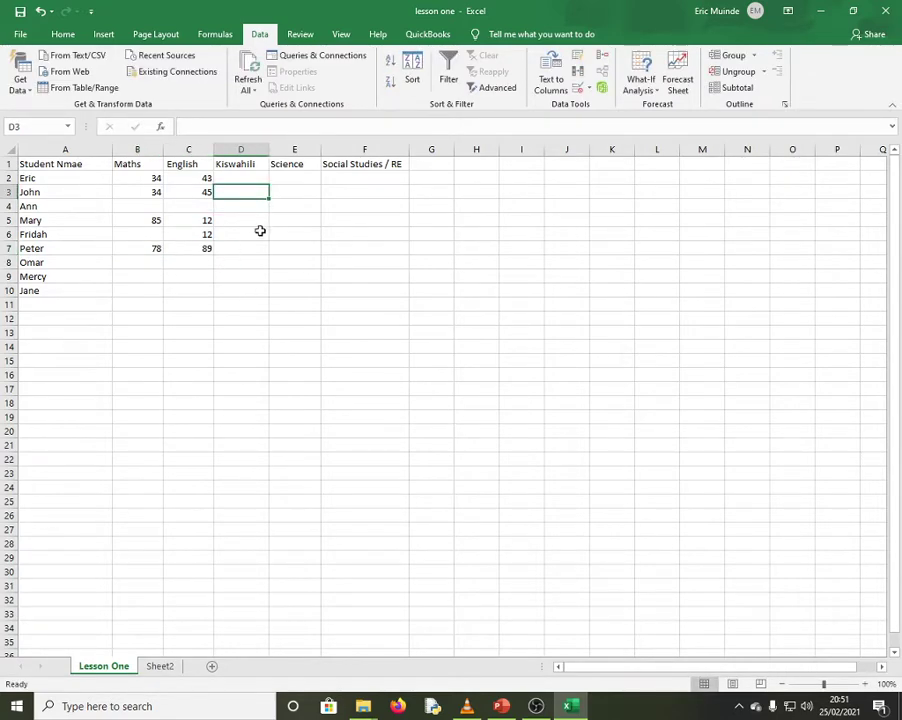
type("98")
left_click(237, 165)
left_click_drag(240, 193, 240, 184)
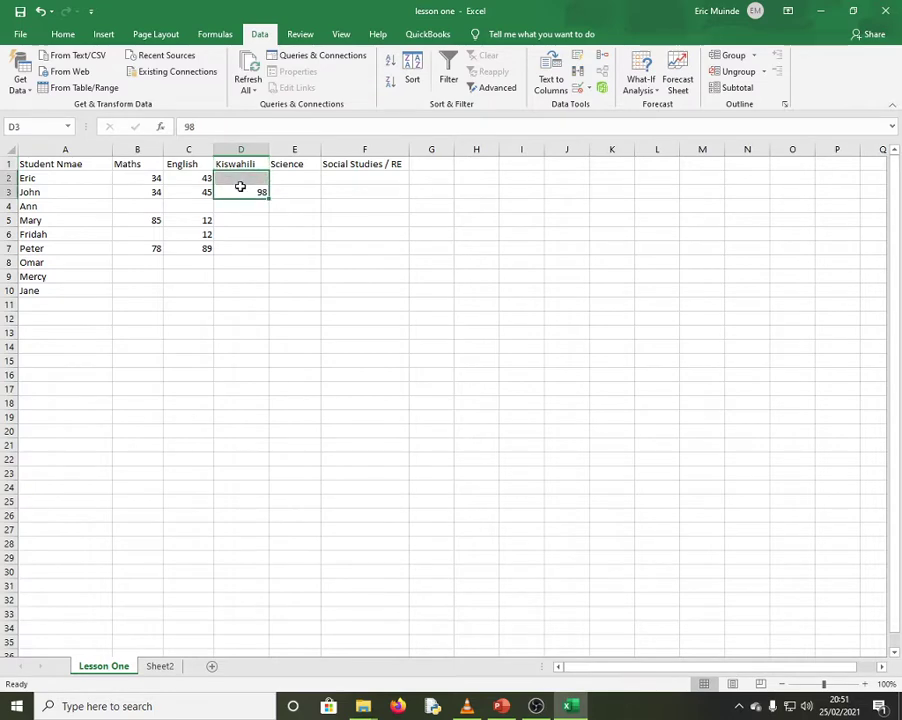
left_click(243, 177)
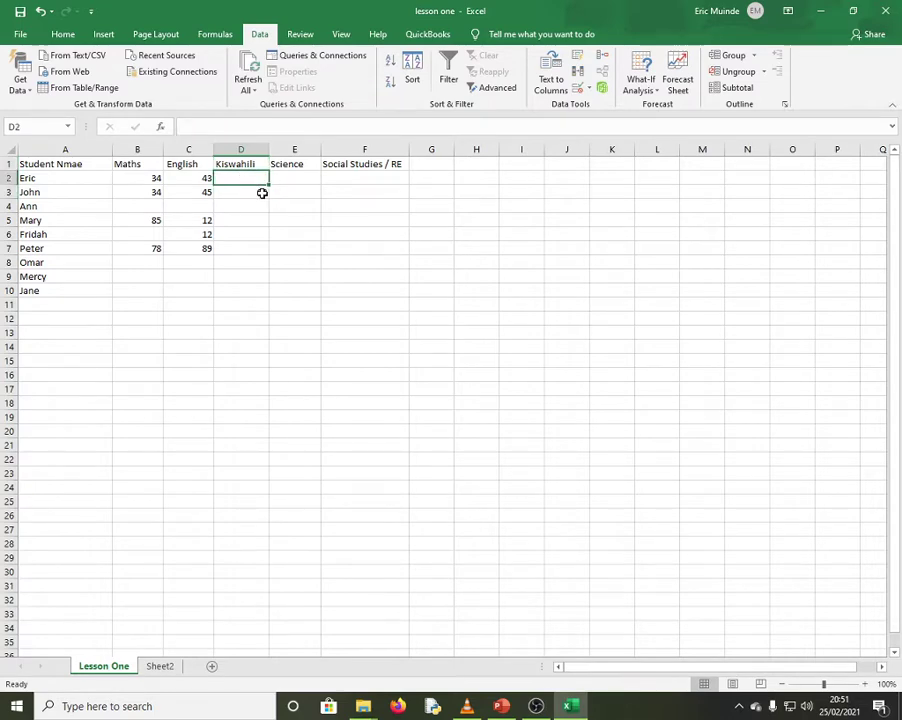
type("45")
Enter Science marks of 56 in cell E3 and 12 in cell E4.
left_click(308, 195)
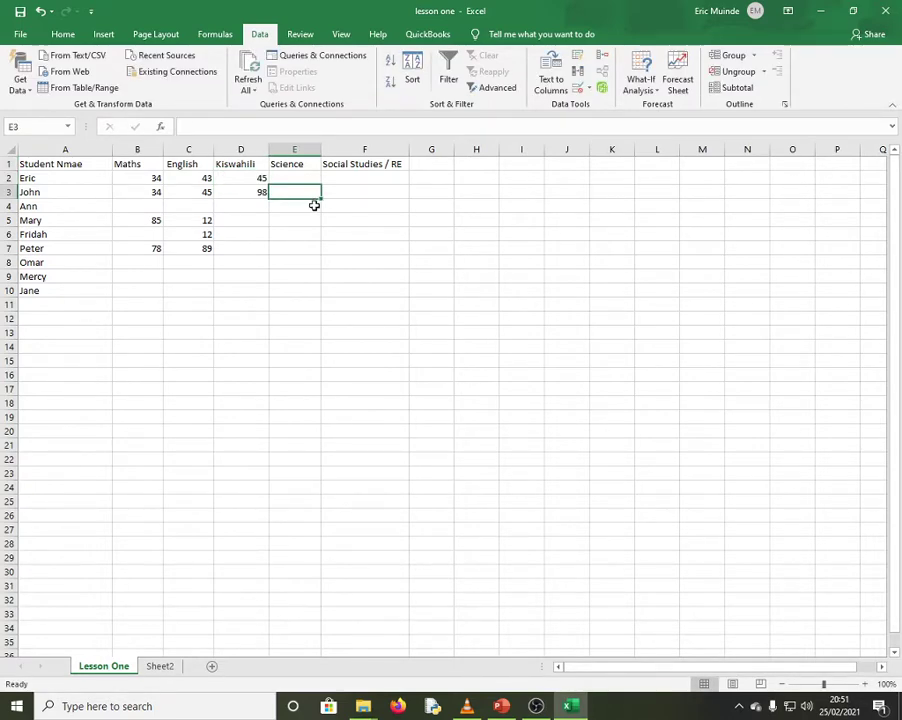
type("56")
key("Return")
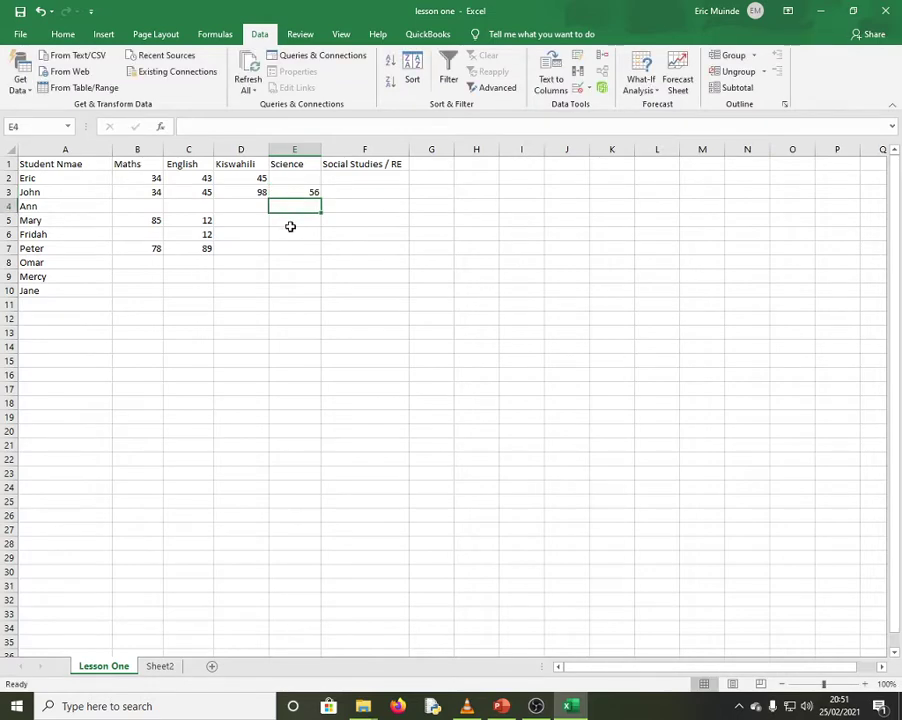
type("12")
Enter Kiswahili marks of 45 in cell D5 and 78 in cell D7.
left_click(244, 222)
type("4")
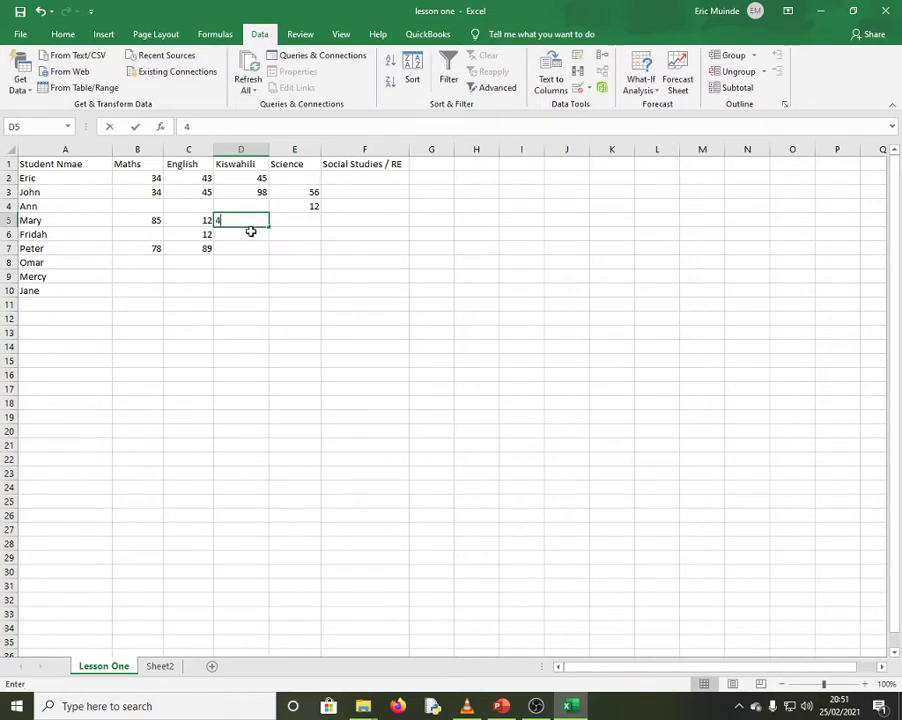
type("5")
left_click(244, 245)
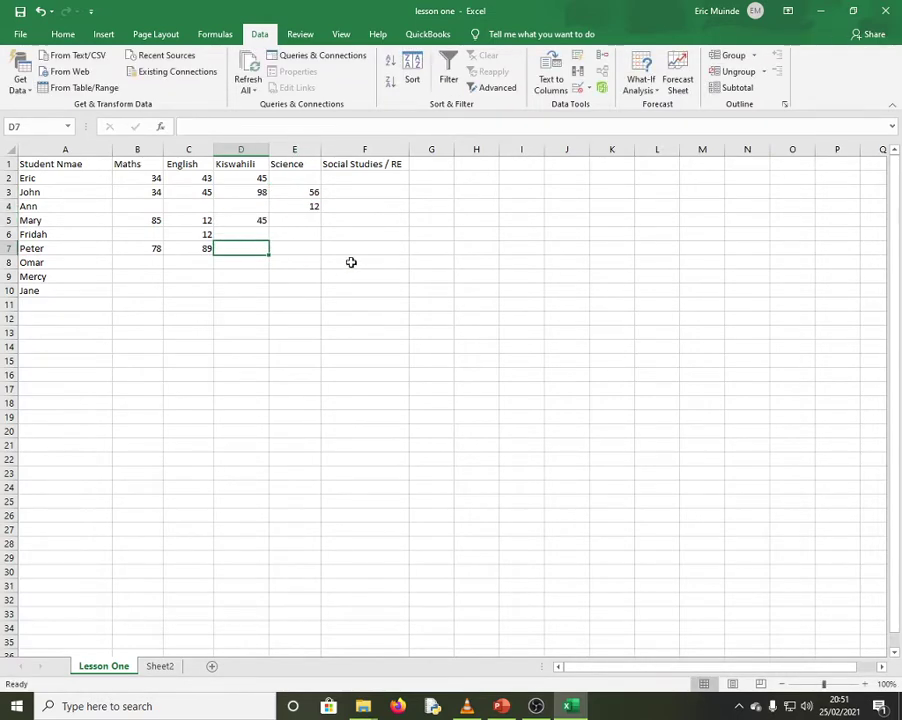
type("78")
Enter Social Studies / RE marks of 98 in cell F7, 56 in F6 and 75 in F4.
left_click(346, 234)
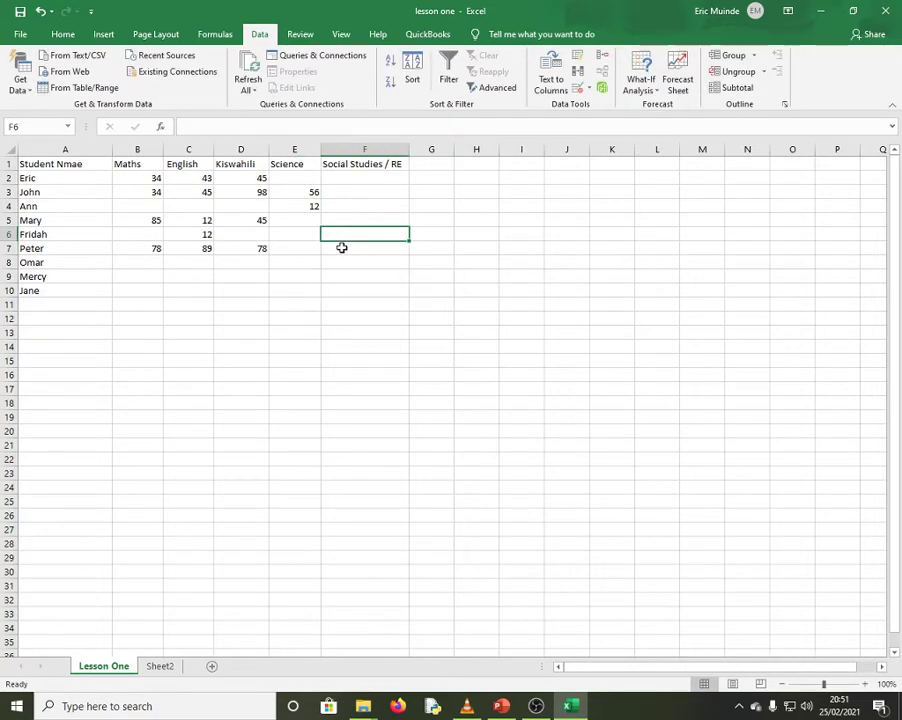
left_click(350, 249)
type("98")
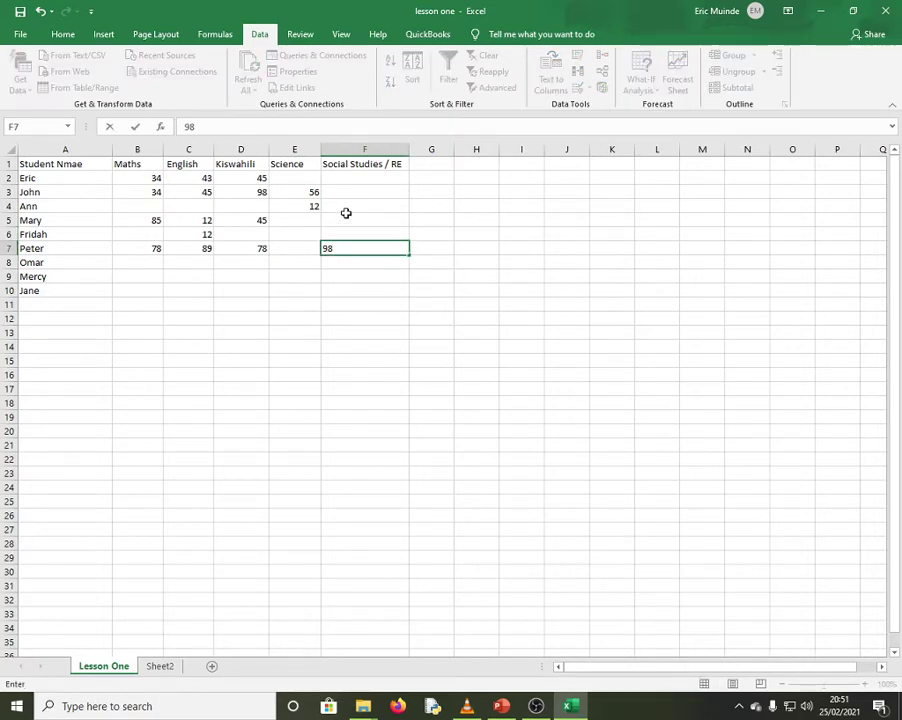
left_click_drag(346, 213, 356, 220)
left_click(346, 232)
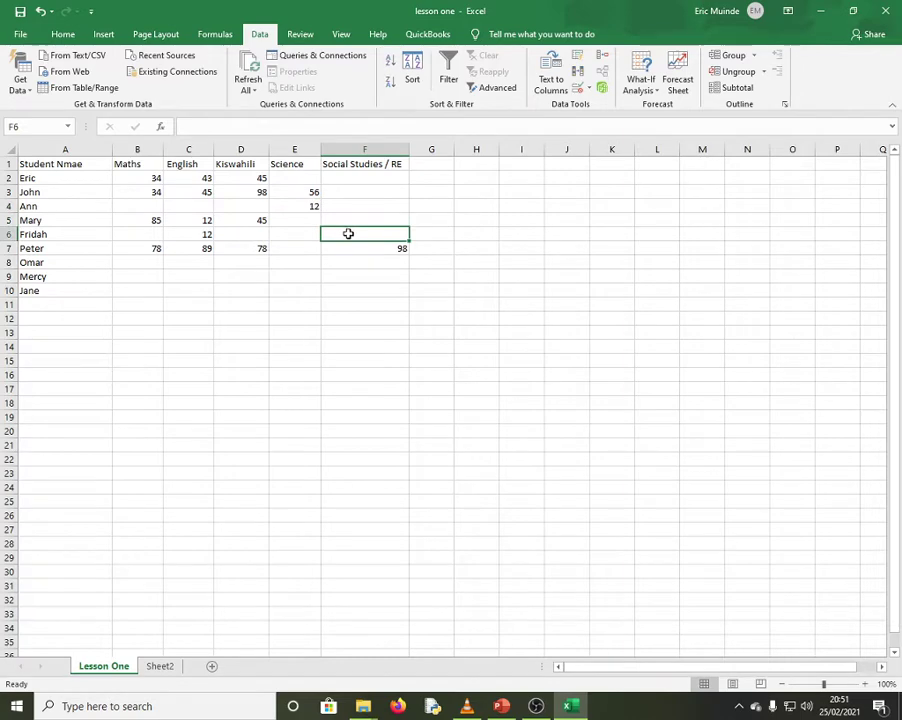
type("56")
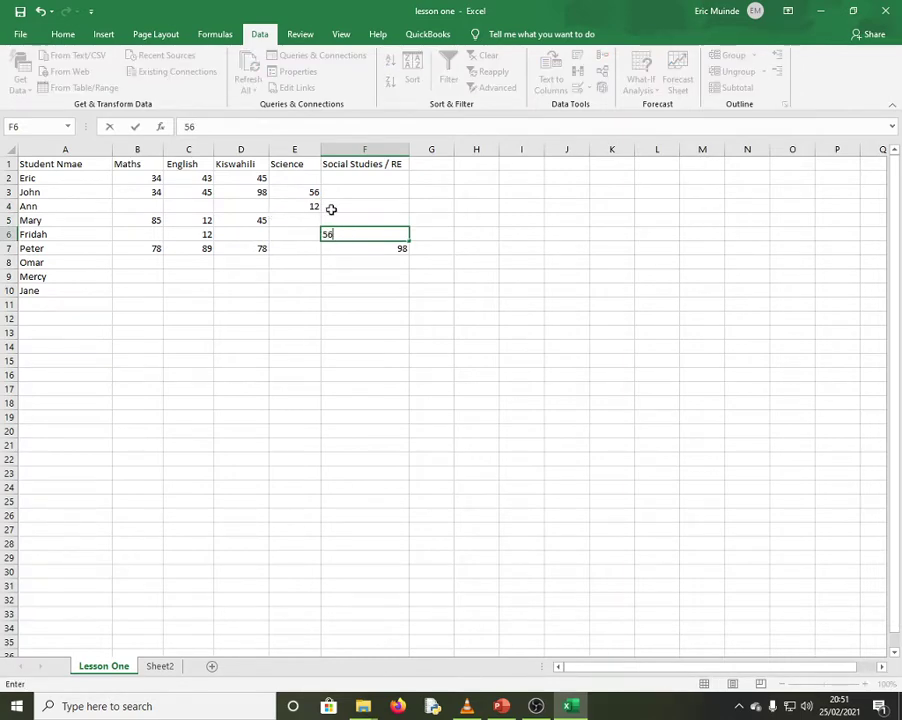
left_click(341, 207)
type("75")
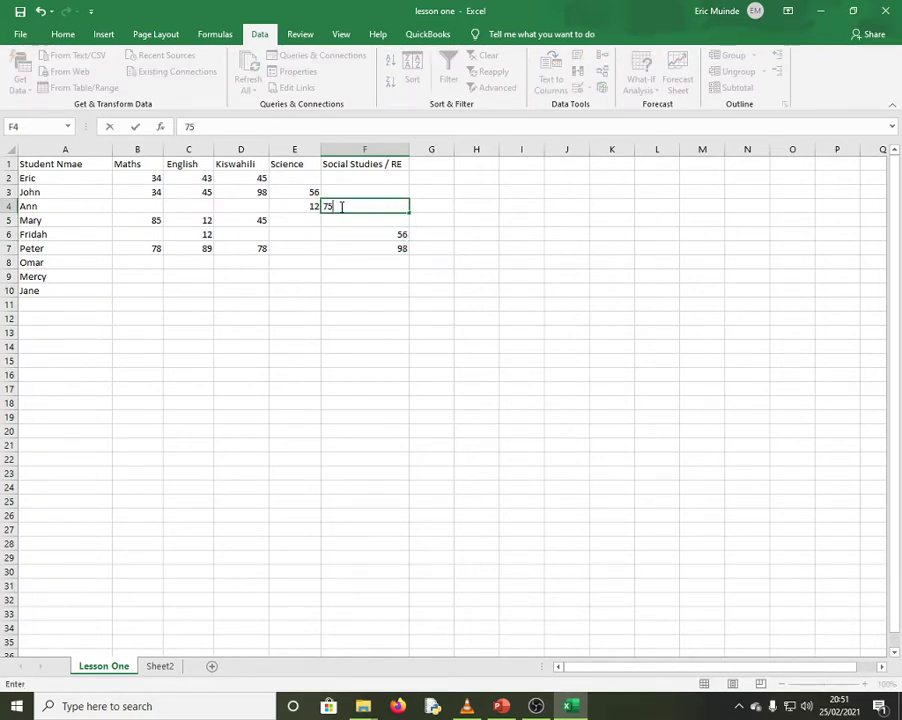
Test the marks limit with 878 in Social Studies / RE cell F3, then retry with a mark of 56.
left_click(362, 192)
type("878")
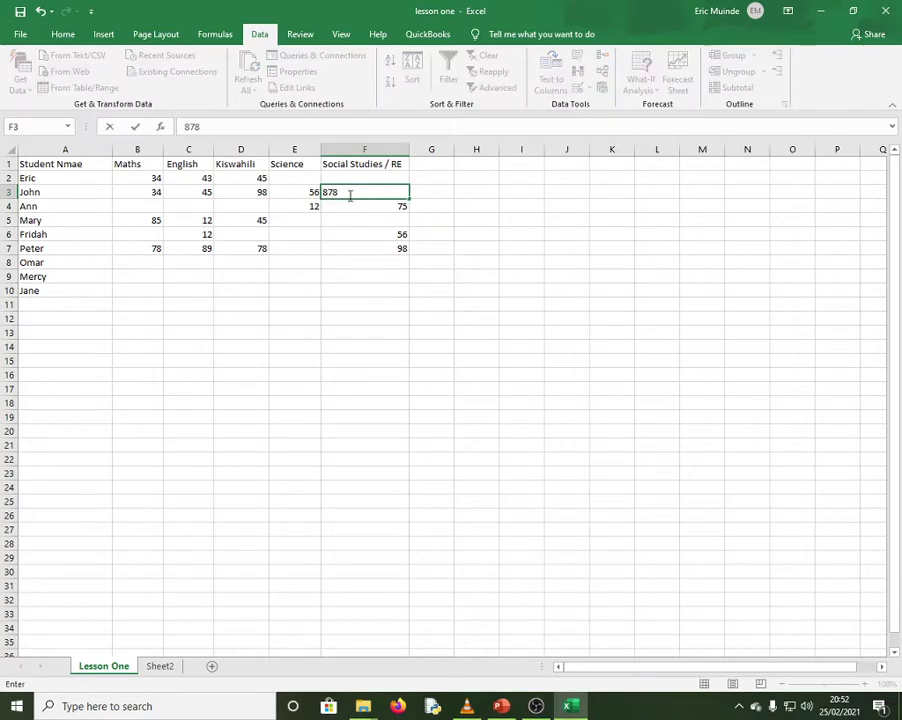
left_click(330, 230)
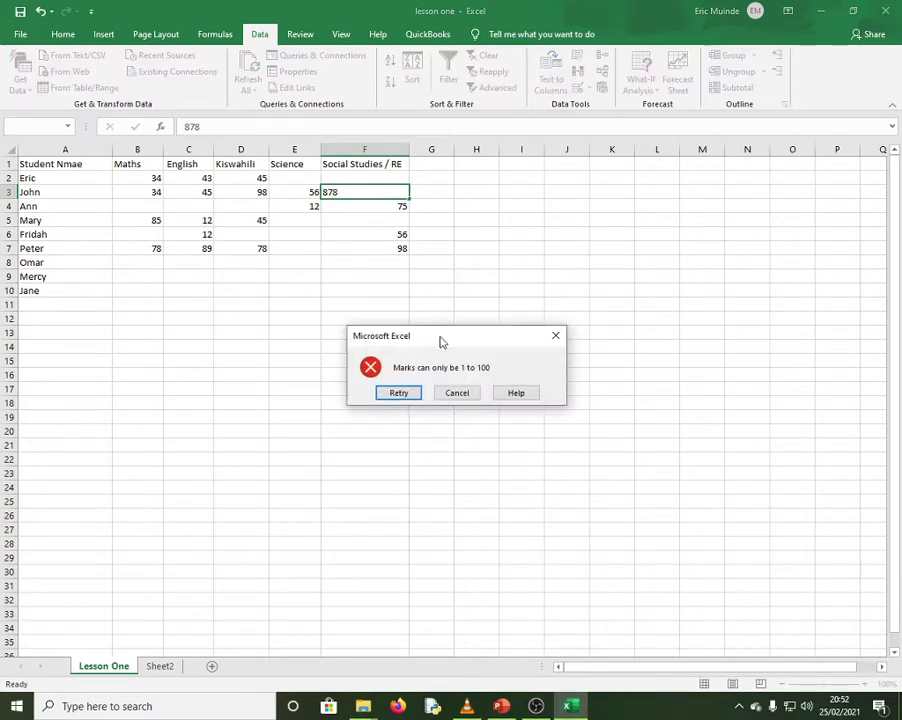
left_click(396, 392)
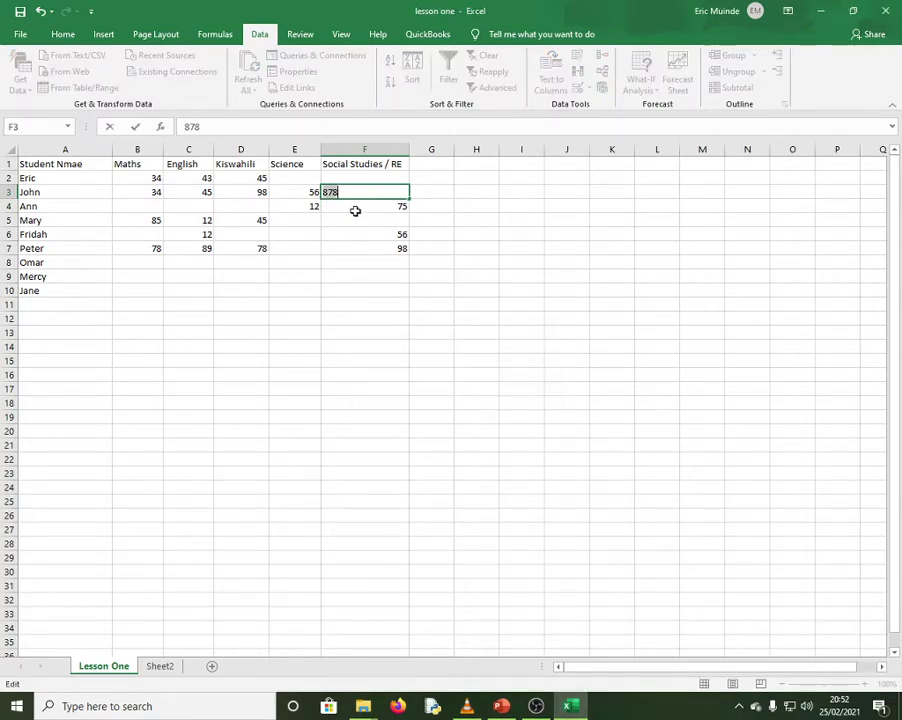
type("56")
Enter a Social Studies / RE mark of 89 in cell F2 and a Kiswahili mark of 45 in cell D4.
left_click(356, 176)
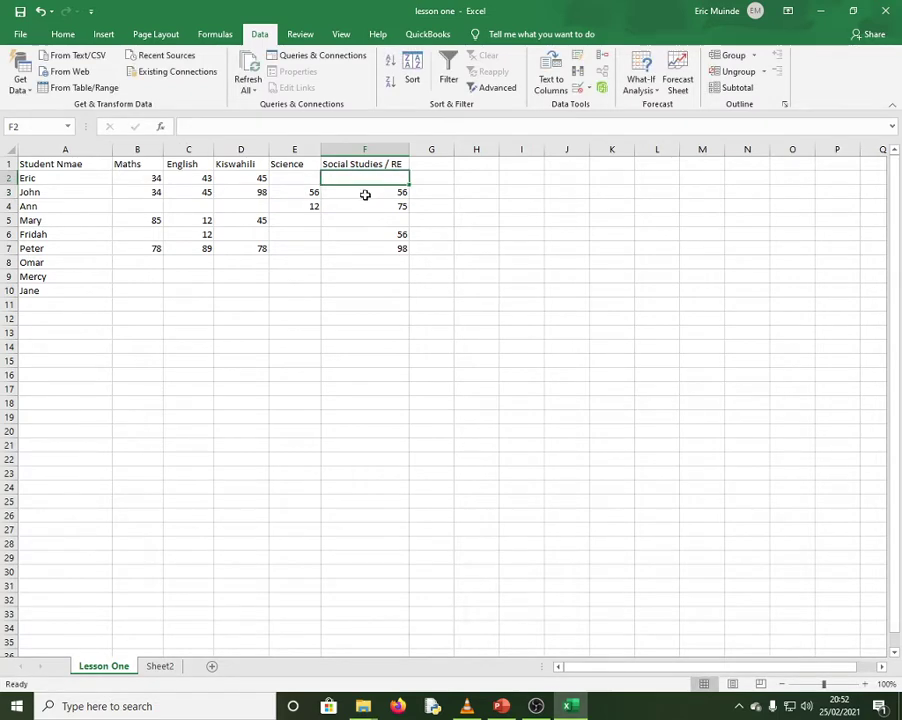
type("89")
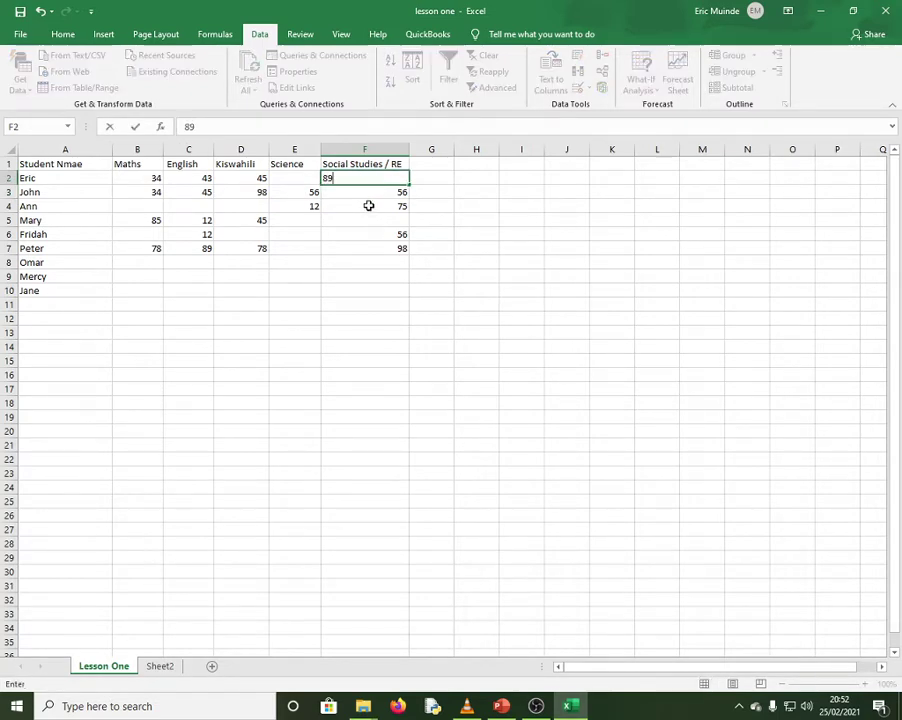
left_click(240, 213)
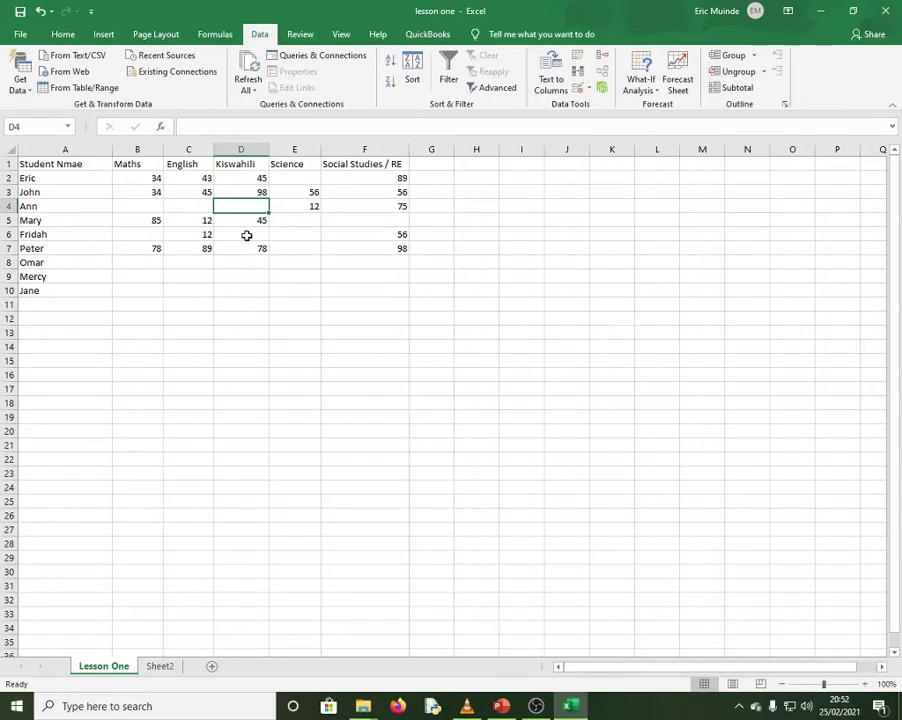
type("45")
left_click(336, 236)
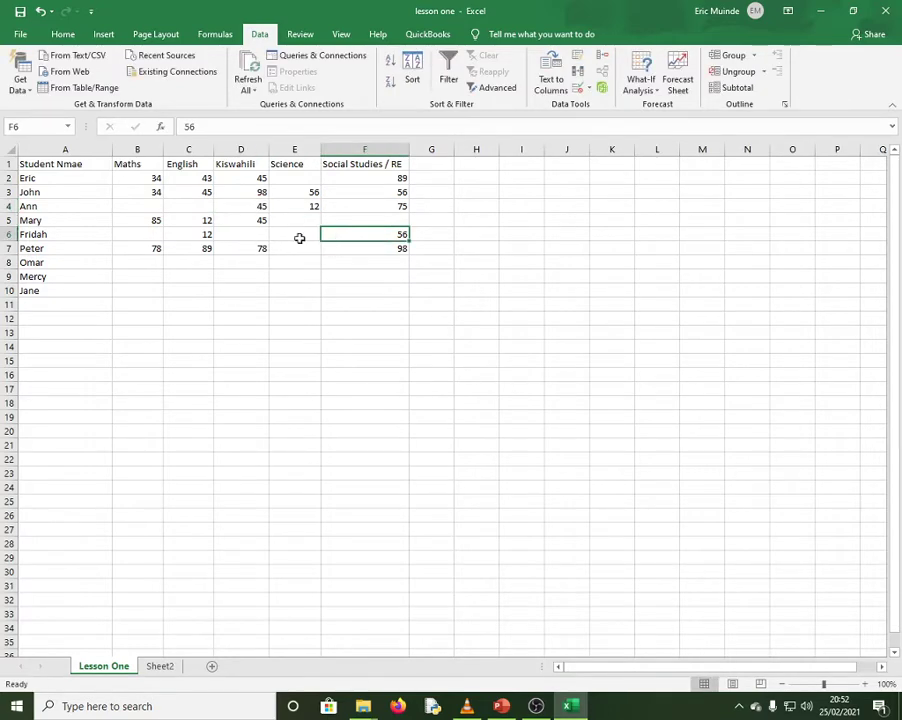
Enter Science marks of 79 in cell E6 and 76 in cell E7.
left_click(296, 237)
type("79")
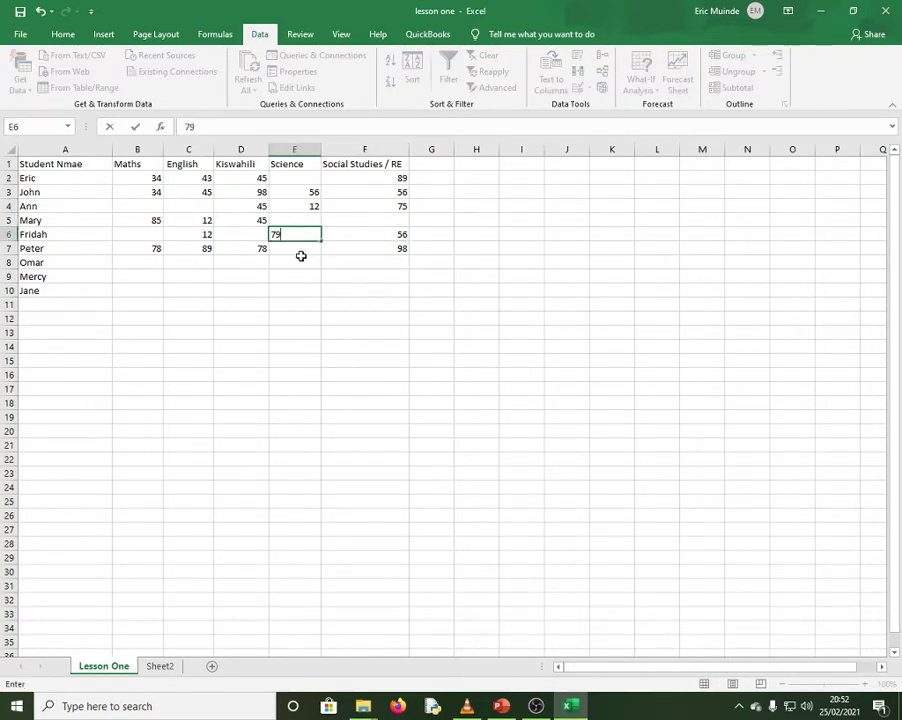
left_click(288, 243)
type("76")
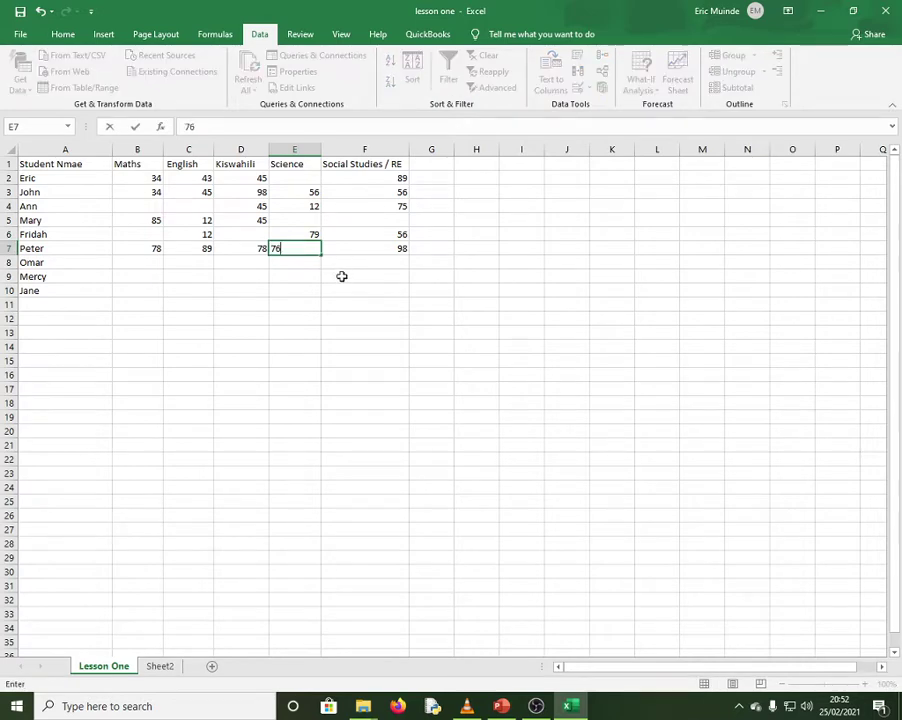
left_click(332, 273)
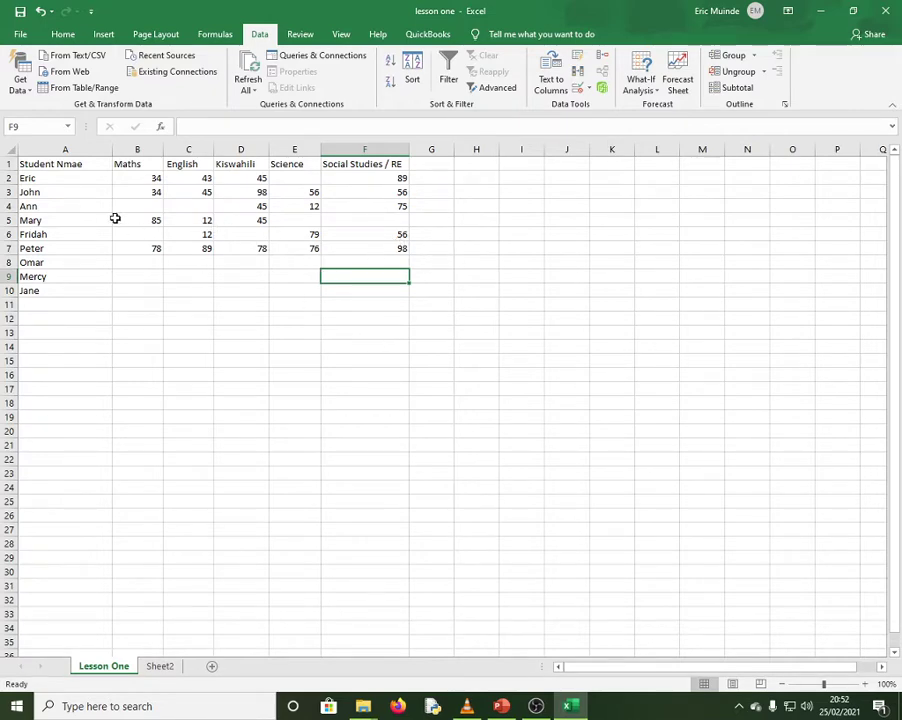
Copy the marks in B5:F6 and paste them into the rows starting at cell B8.
left_click(145, 261)
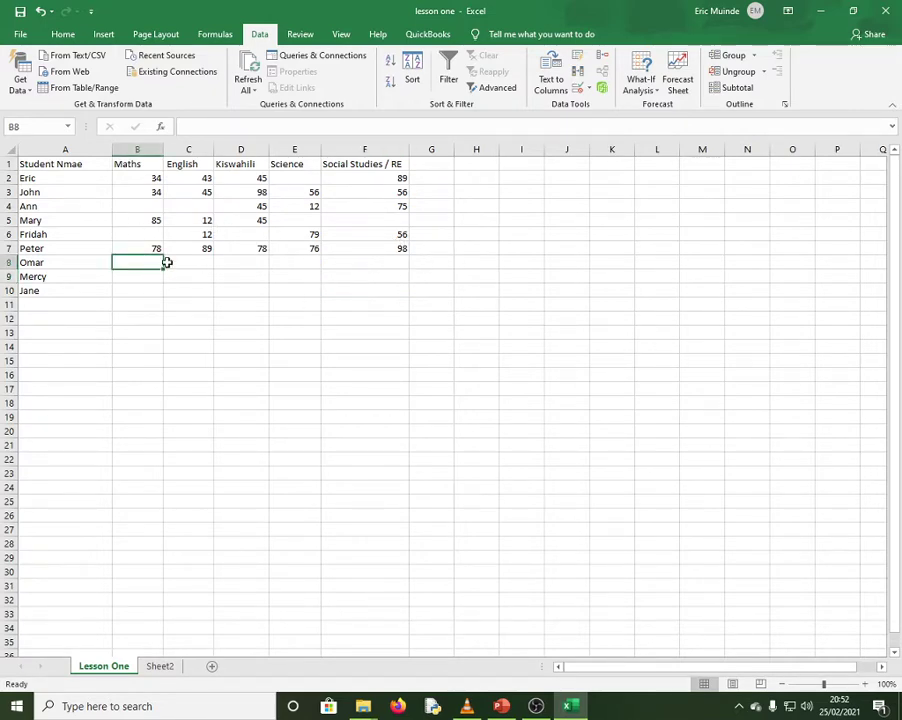
left_click_drag(145, 220, 355, 231)
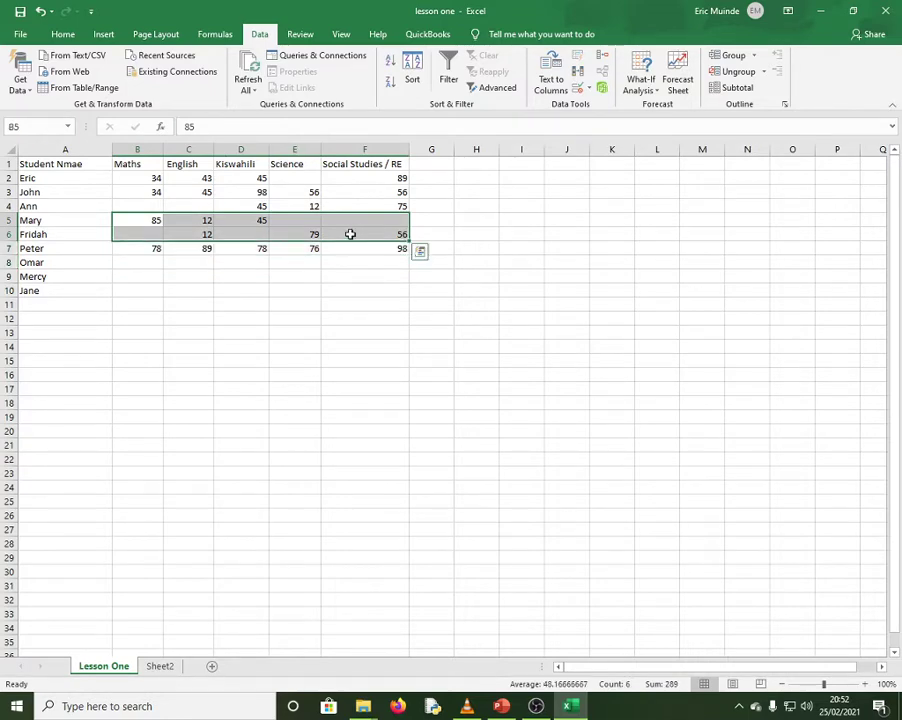
key("ctrl+c")
left_click(144, 261)
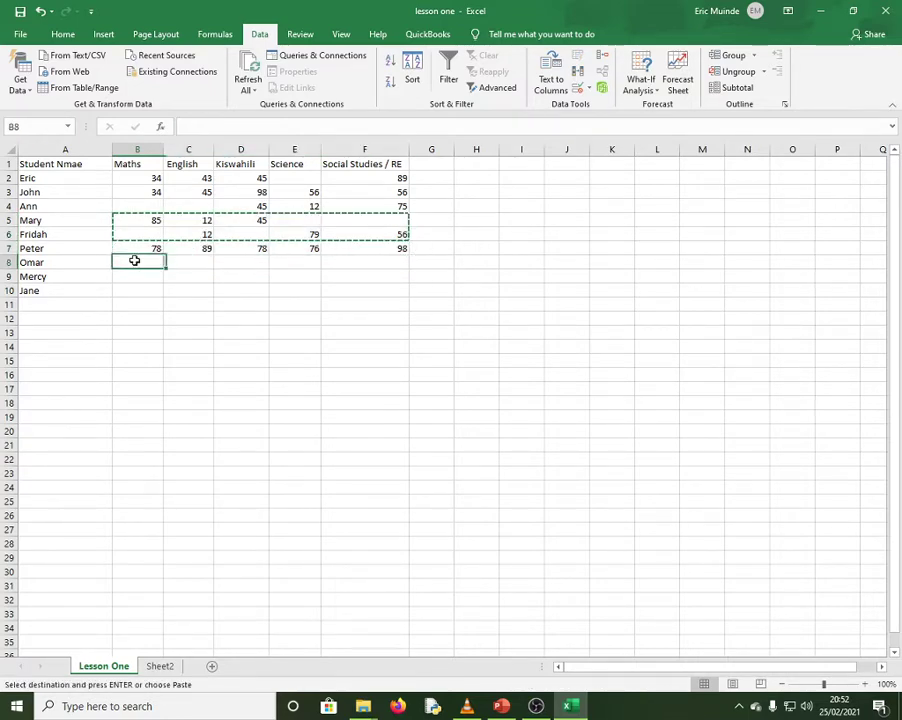
key("ctrl+v")
left_click(178, 277)
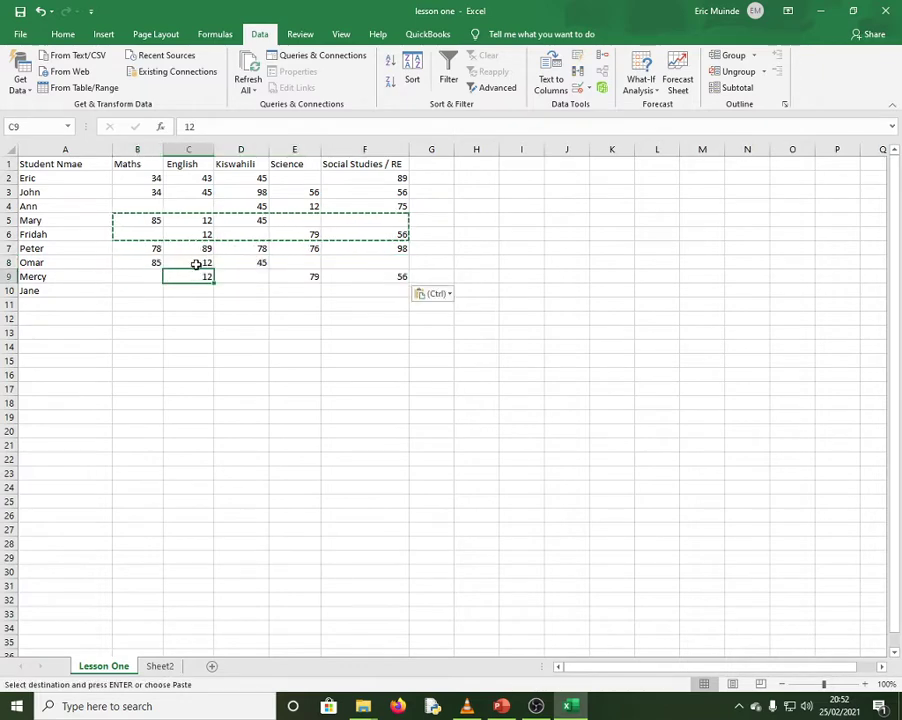
Set the English marks to 45 in C8 and 78 in C9, and enter a Kiswahili mark of 78 in D9.
left_click(178, 265)
type("45")
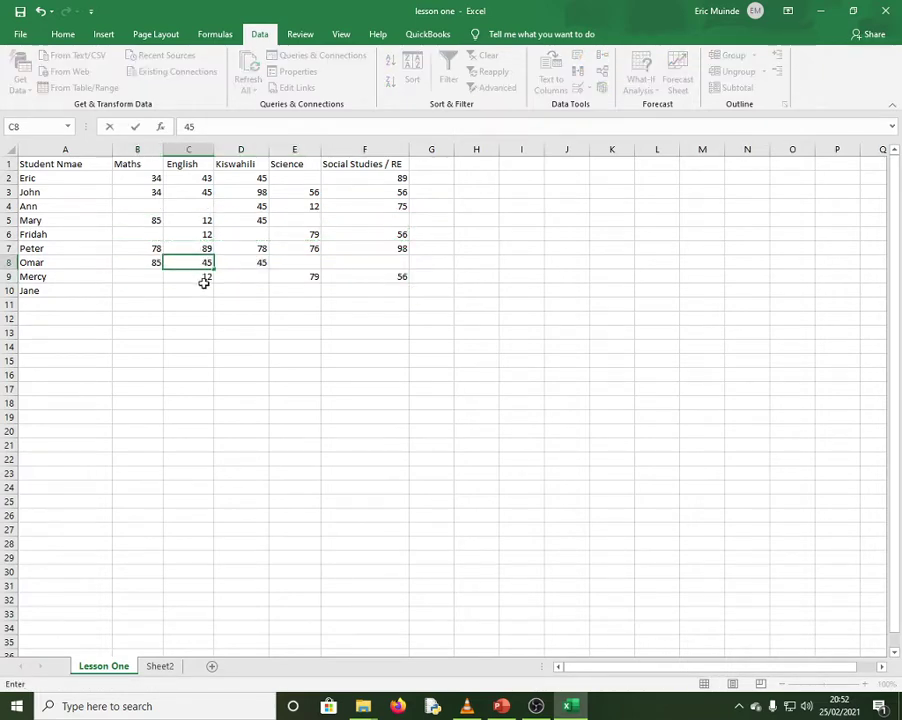
key("Return")
type("78")
left_click(241, 277)
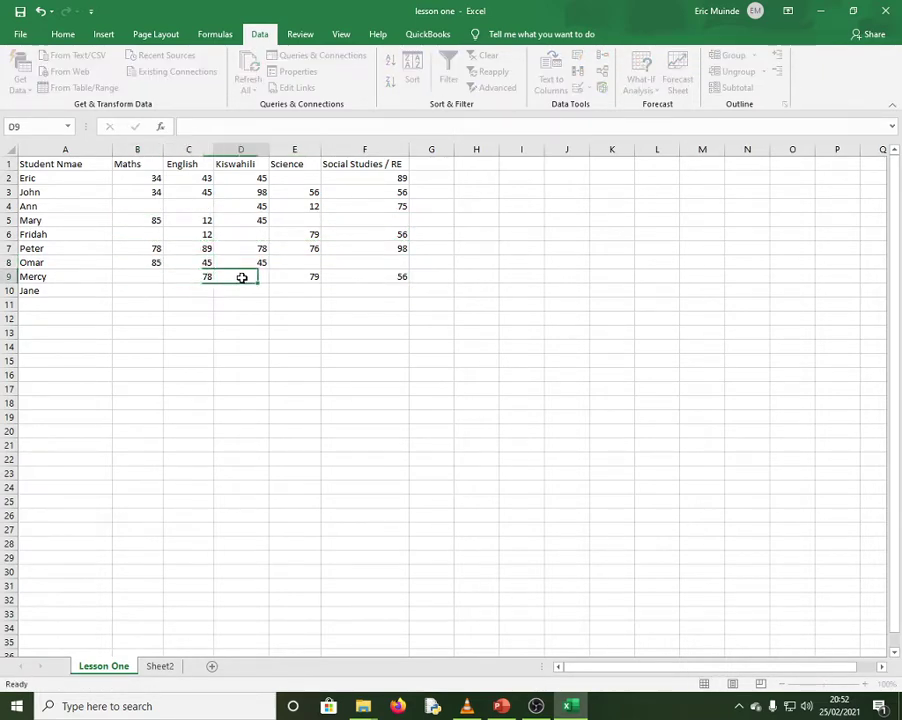
type("78")
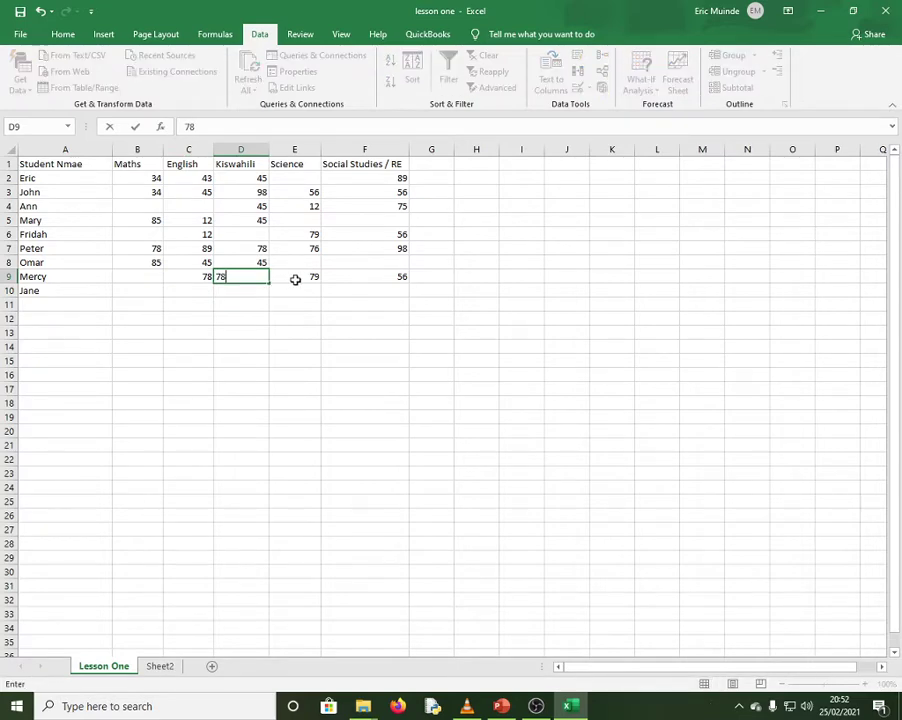
Complete row 9 with a Maths mark of 45 in cell B9 and a Science mark of 55 in E9.
left_click(168, 278)
left_click(138, 278)
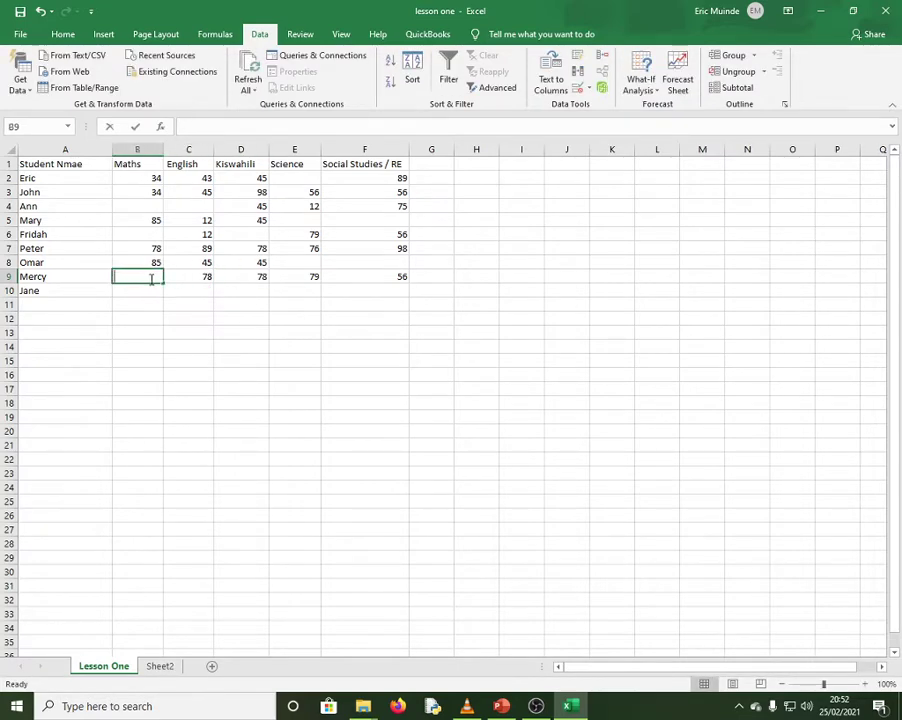
type("45")
left_click(300, 279)
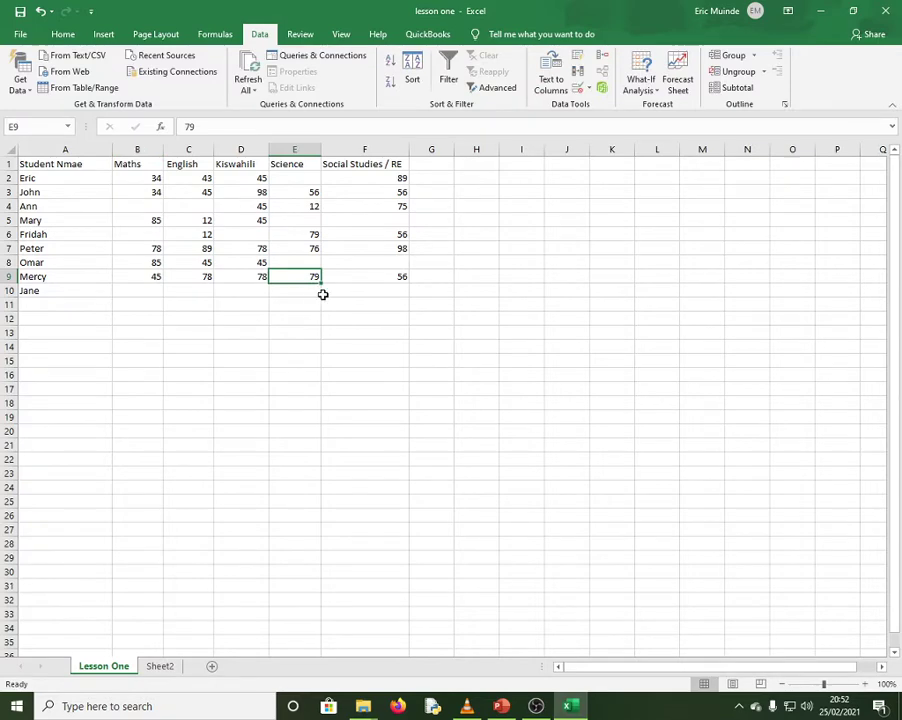
type("55")
left_click(375, 276)
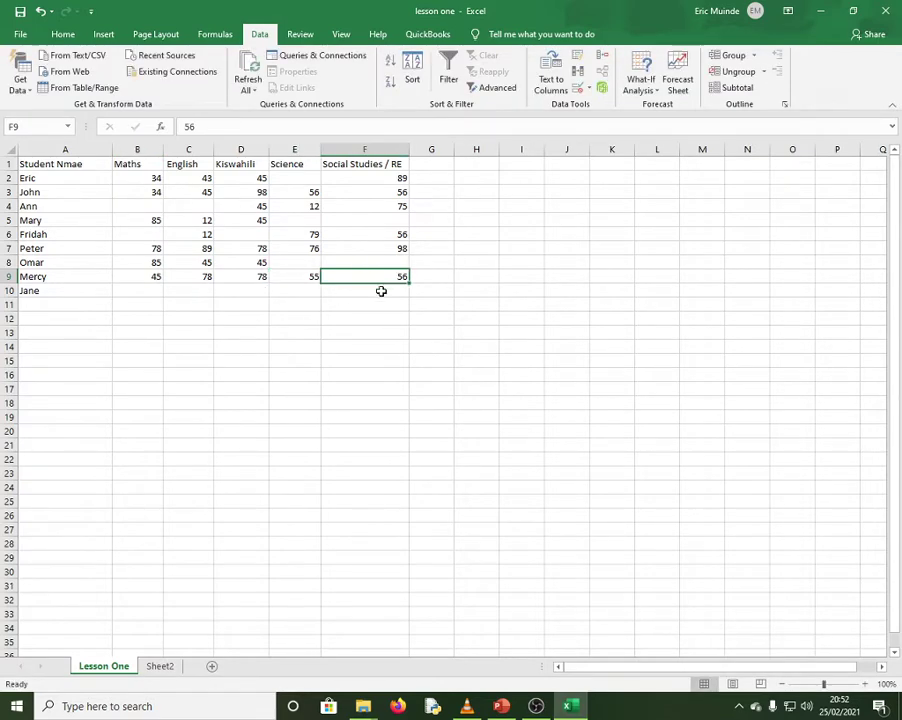
Complete row 8 with a Science mark of 35 in cell E8 and a Social Studies / RE mark of 78 in F8.
left_click(304, 262)
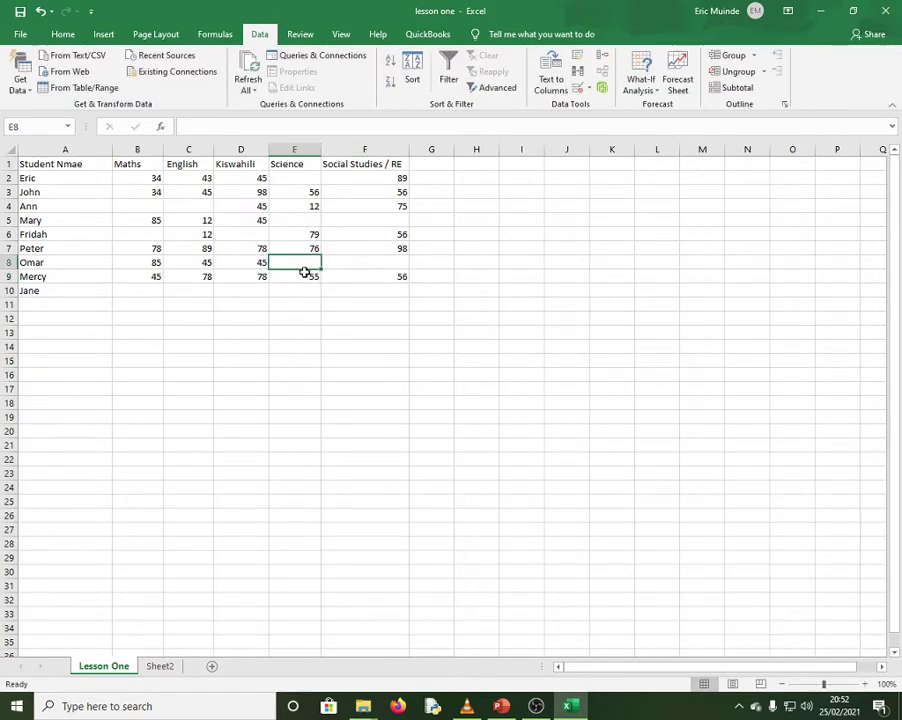
type("35")
left_click(362, 263)
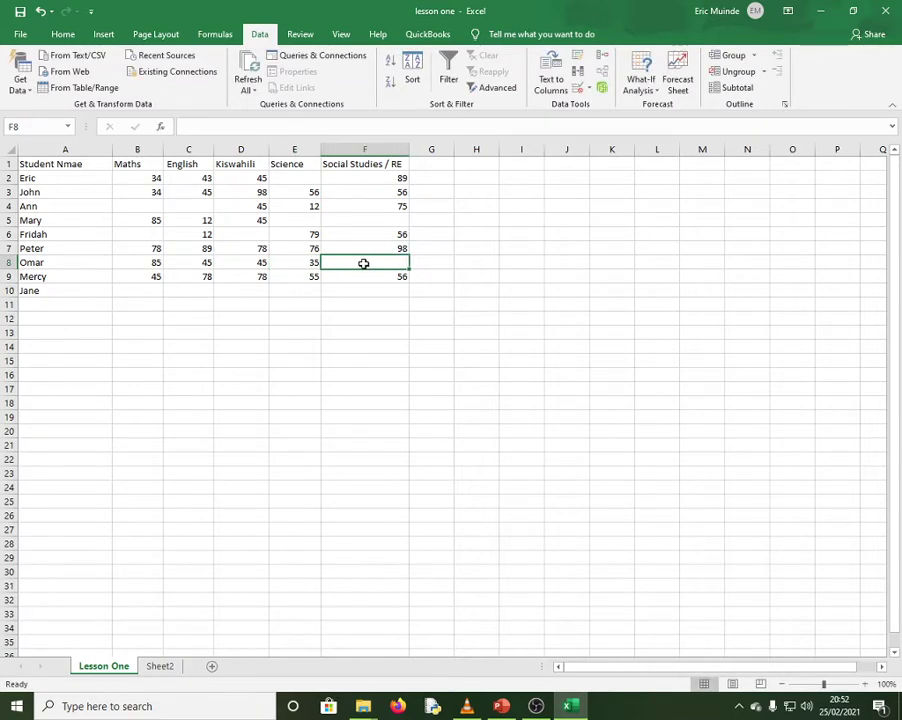
type("78")
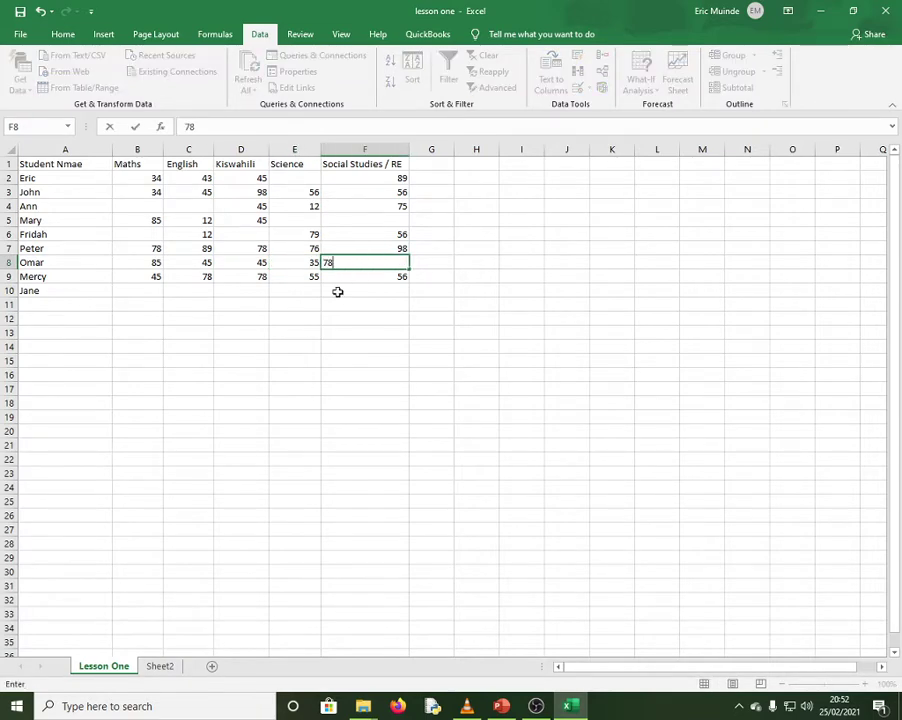
Fill in the last student's marks in B10:F10: Maths 79, English 89, Kiswahili 68, Science 57 and Social Studies / RE 43.
left_click(166, 291)
left_click(152, 292)
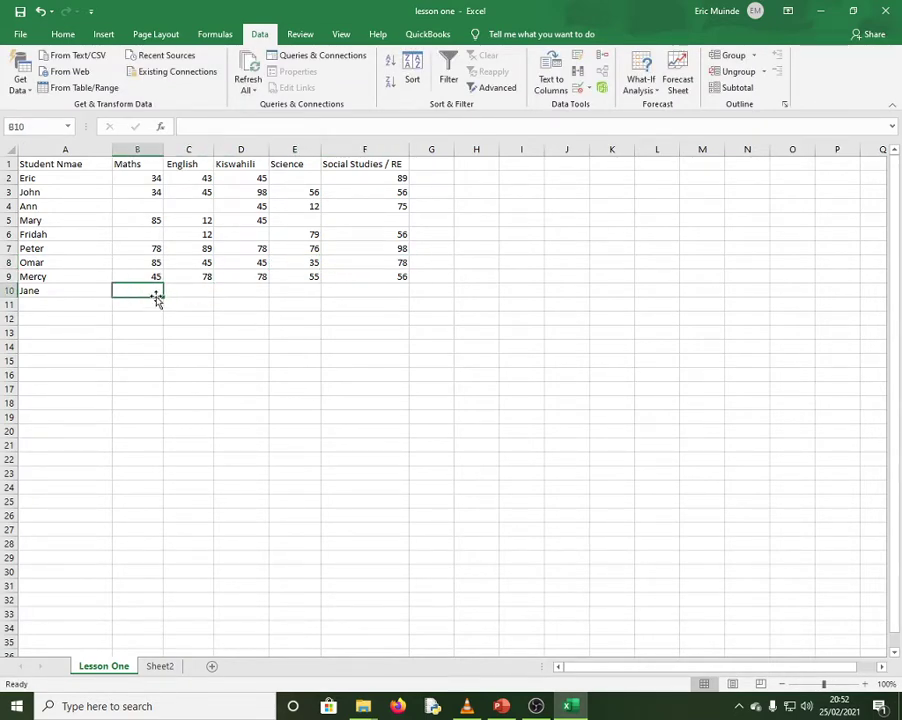
type("79")
left_click(208, 292)
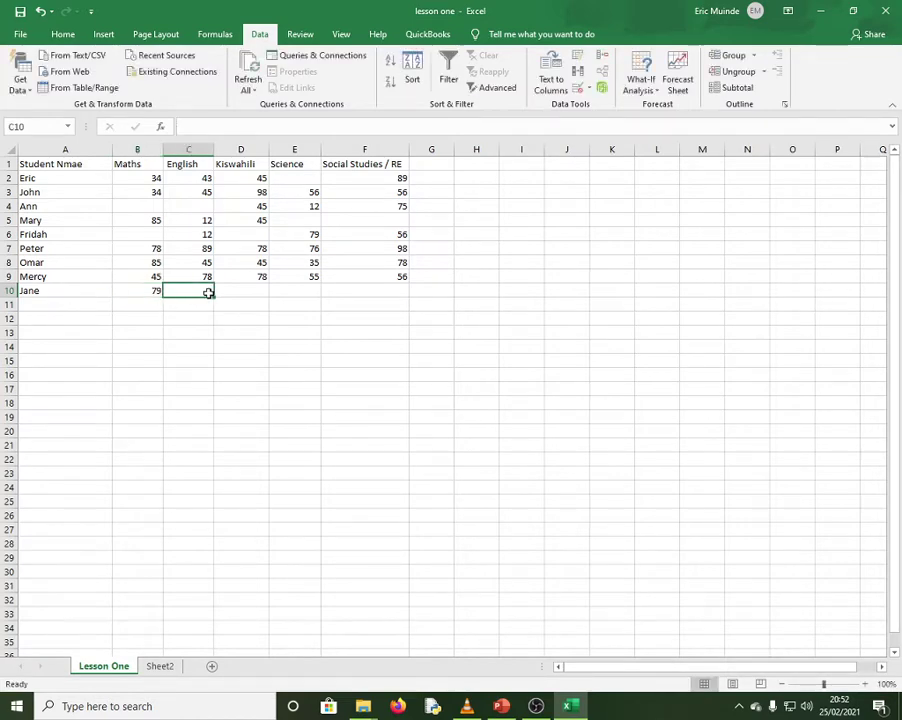
type("89")
left_click(252, 292)
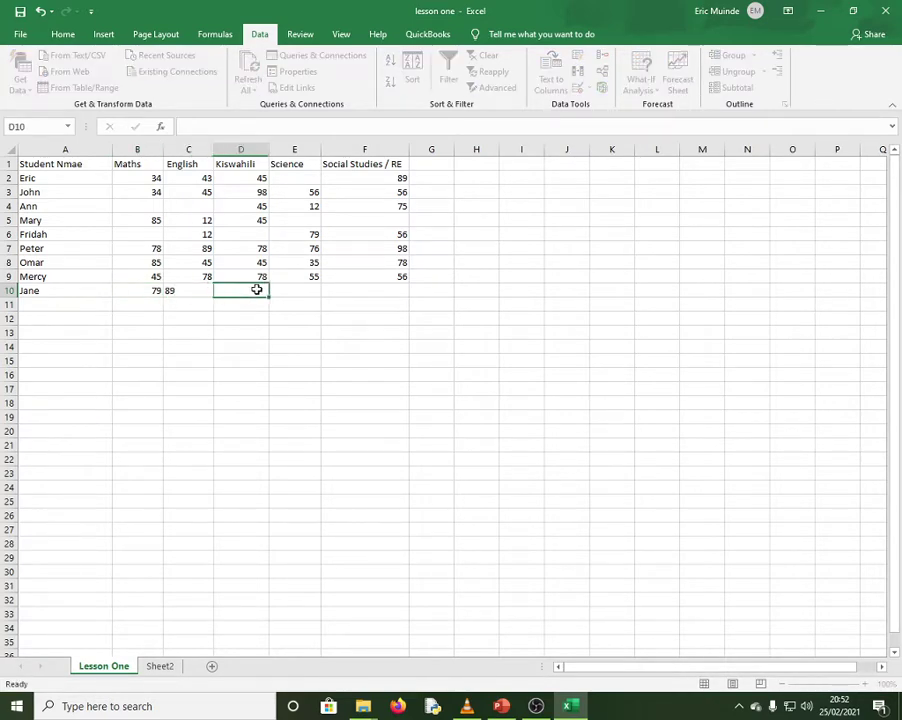
type("68")
left_click(288, 291)
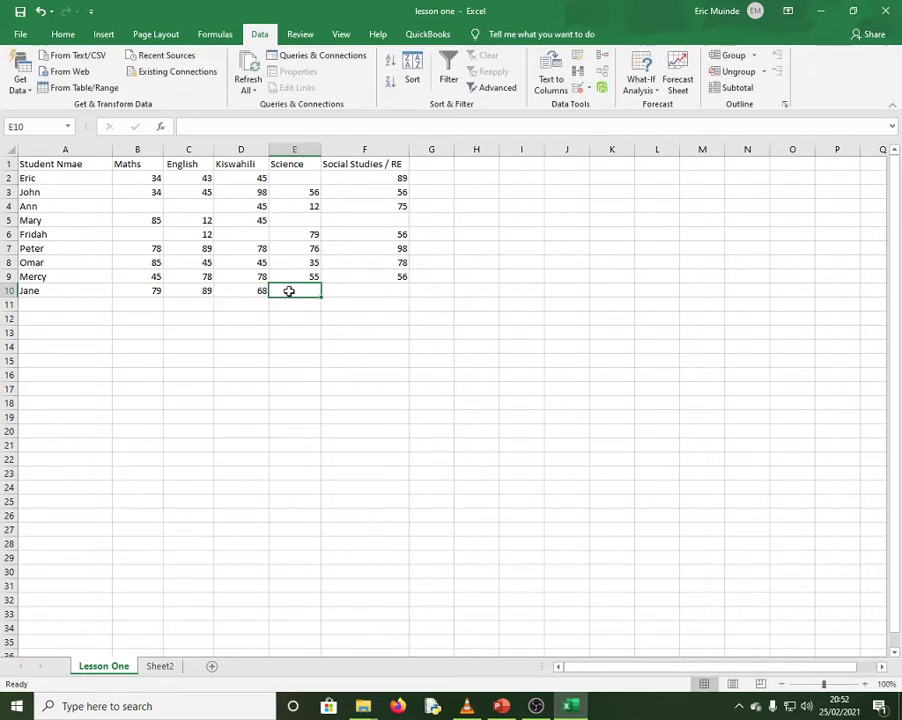
type("57")
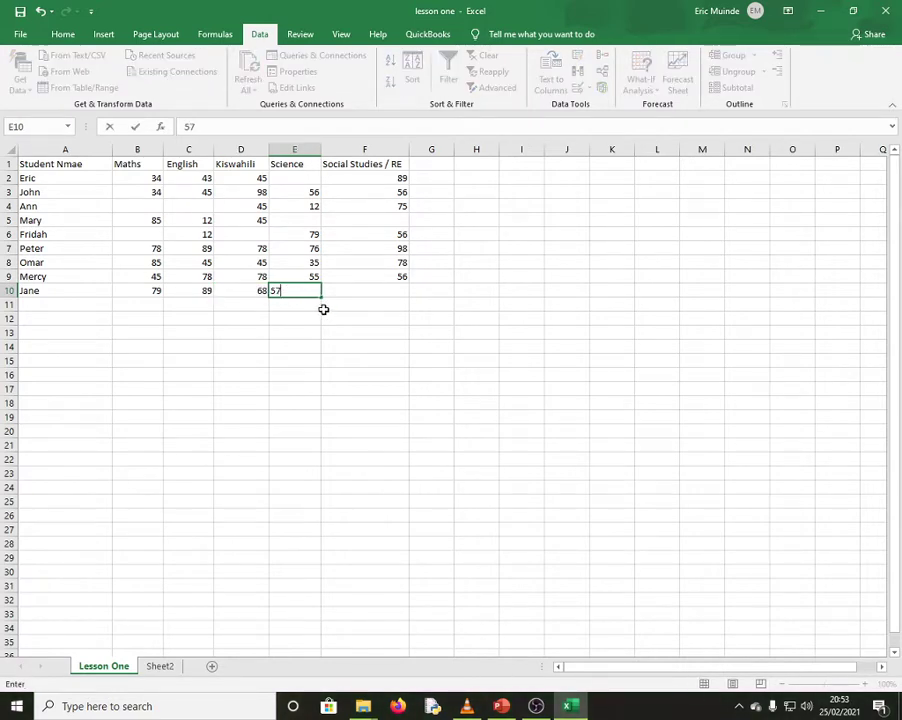
left_click(352, 290)
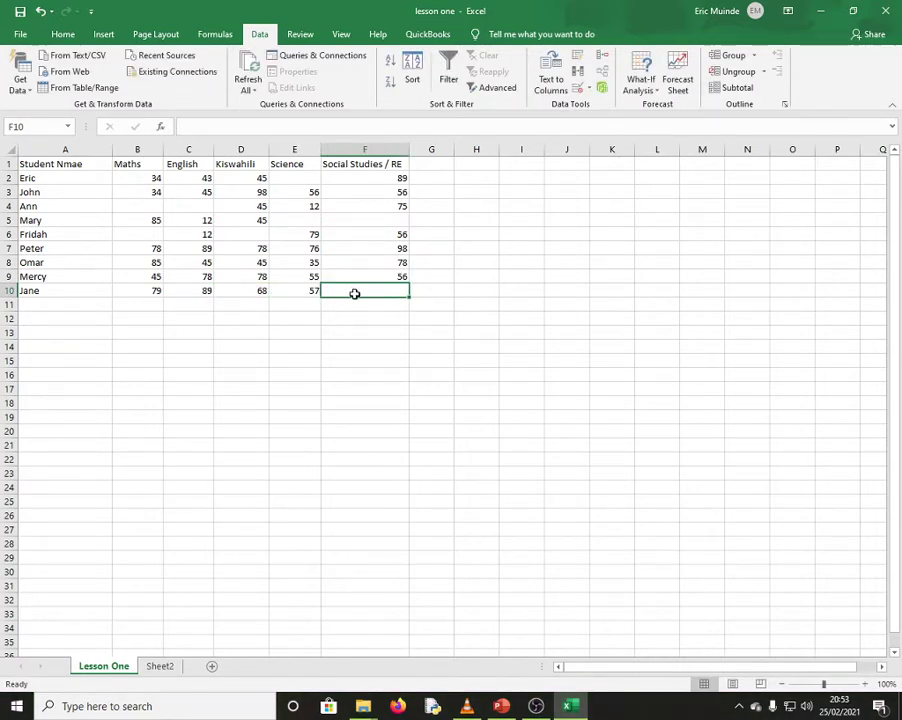
type("43")
left_click(281, 345)
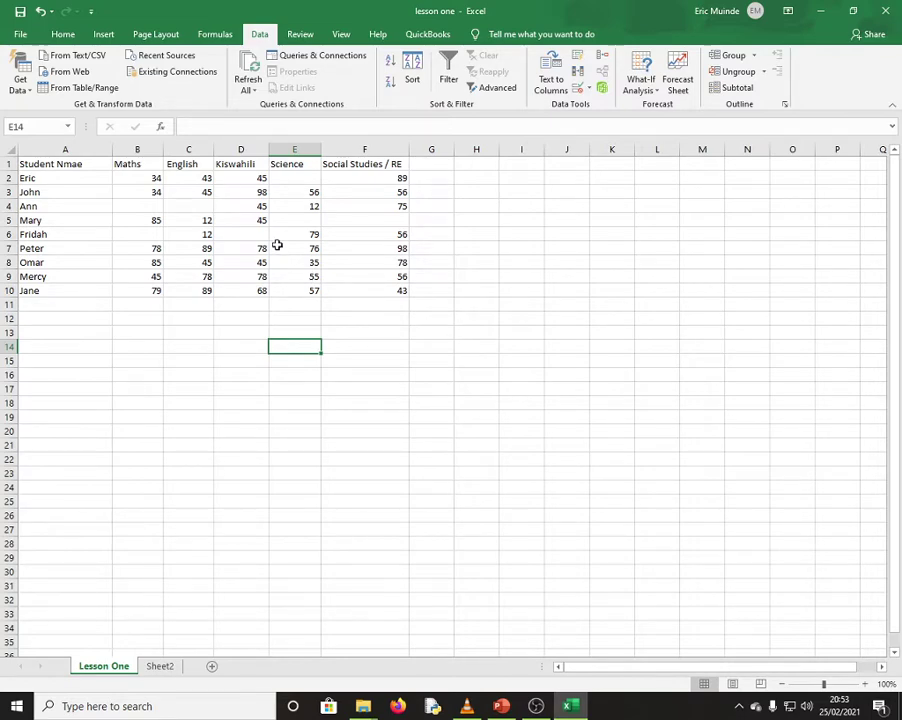
Copy the MASOMO BORA ACADEMY picture from slide 8 in PowerPoint and paste it into the Lesson One sheet in Excel, below the marks table.
left_click(401, 249)
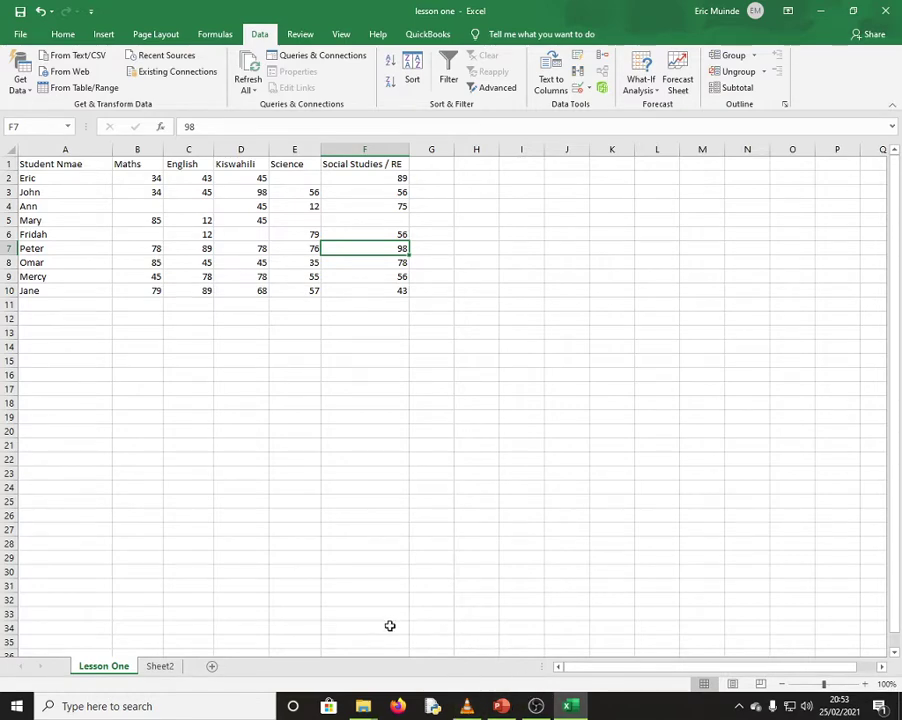
left_click(501, 706)
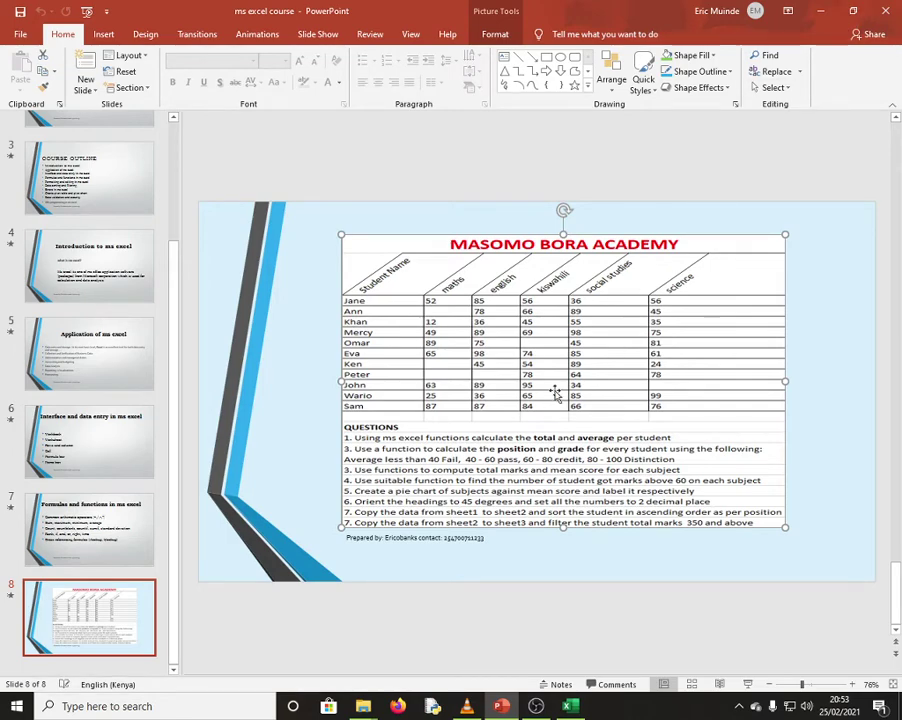
right_click(545, 372)
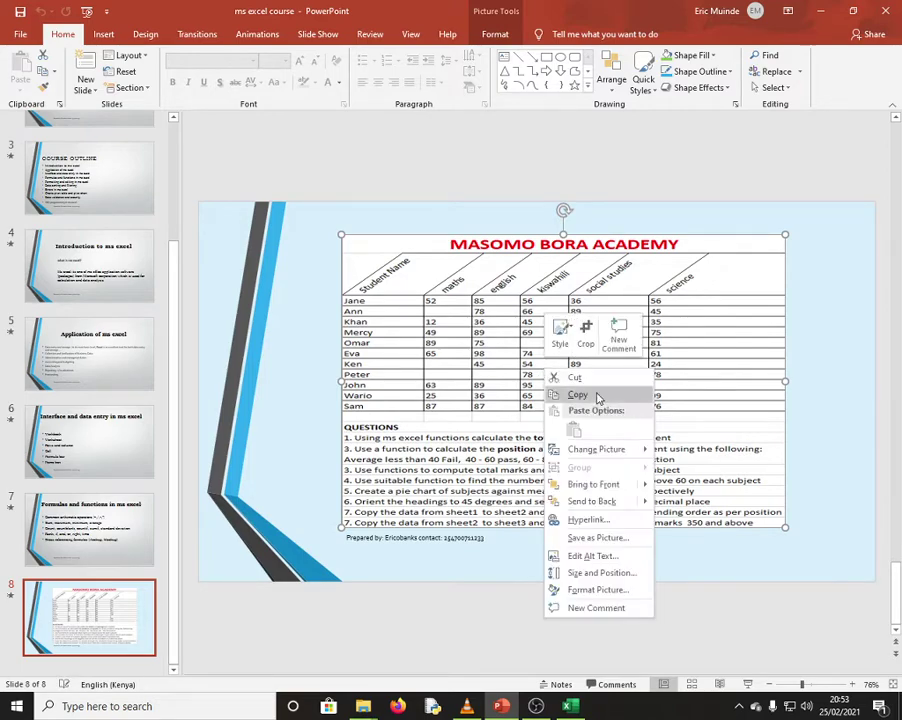
left_click(592, 395)
left_click(819, 12)
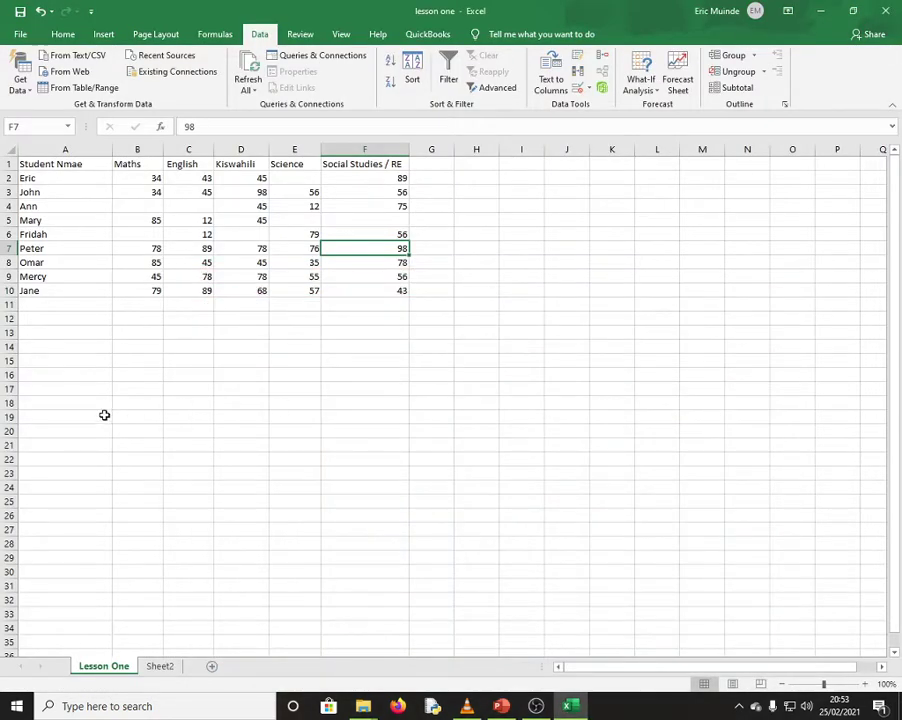
left_click(61, 357)
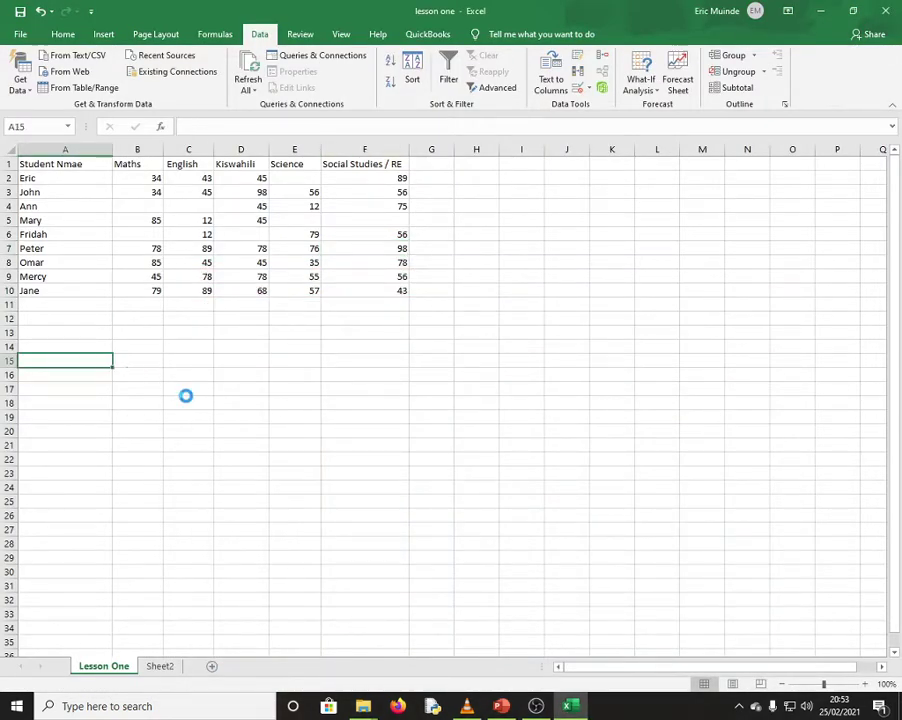
key("ctrl+v")
left_click_drag(300, 364, 331, 318)
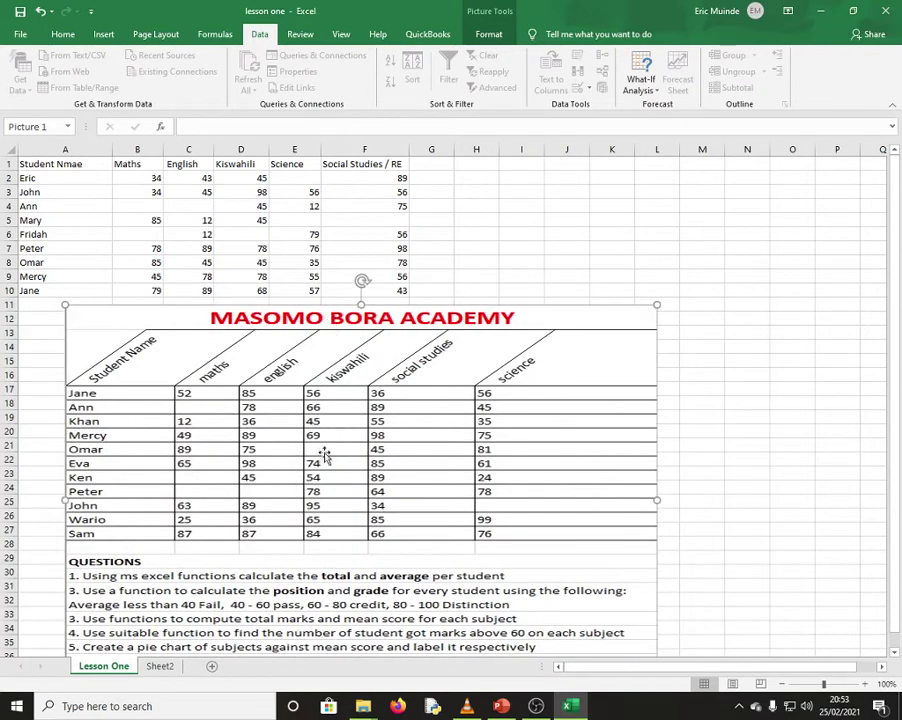
Crop the pasted picture down to its QUESTIONS section and move it up to just below the marks table, around row 12.
left_click(489, 35)
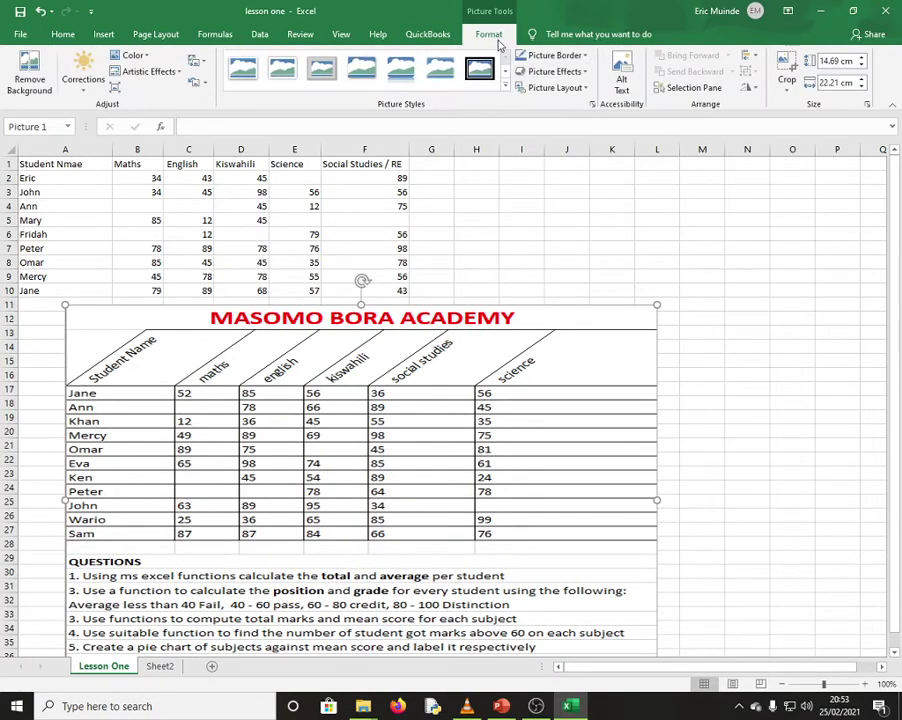
left_click(787, 86)
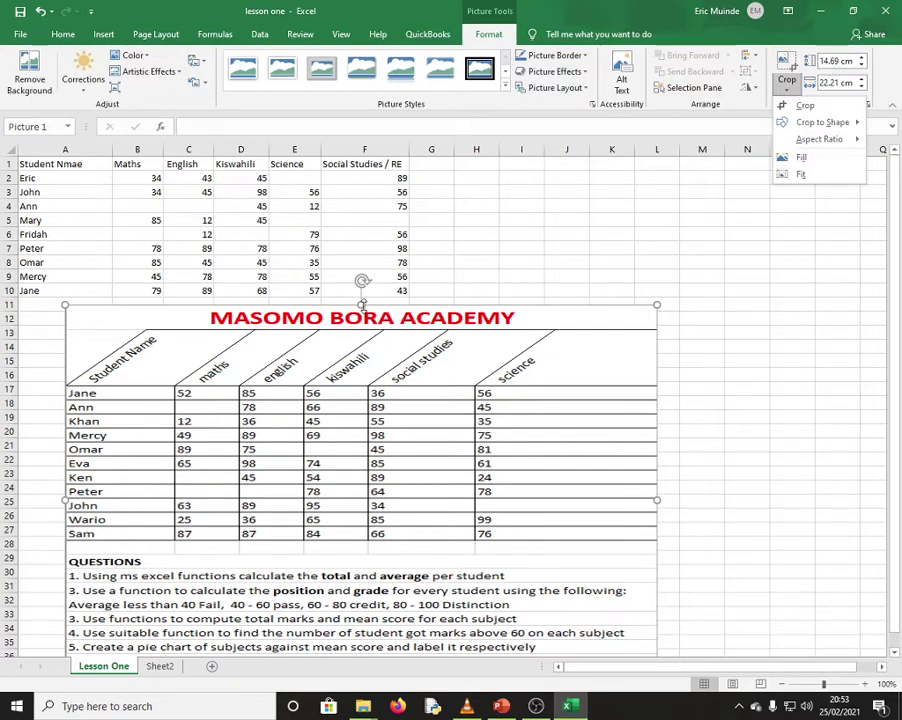
left_click(804, 105)
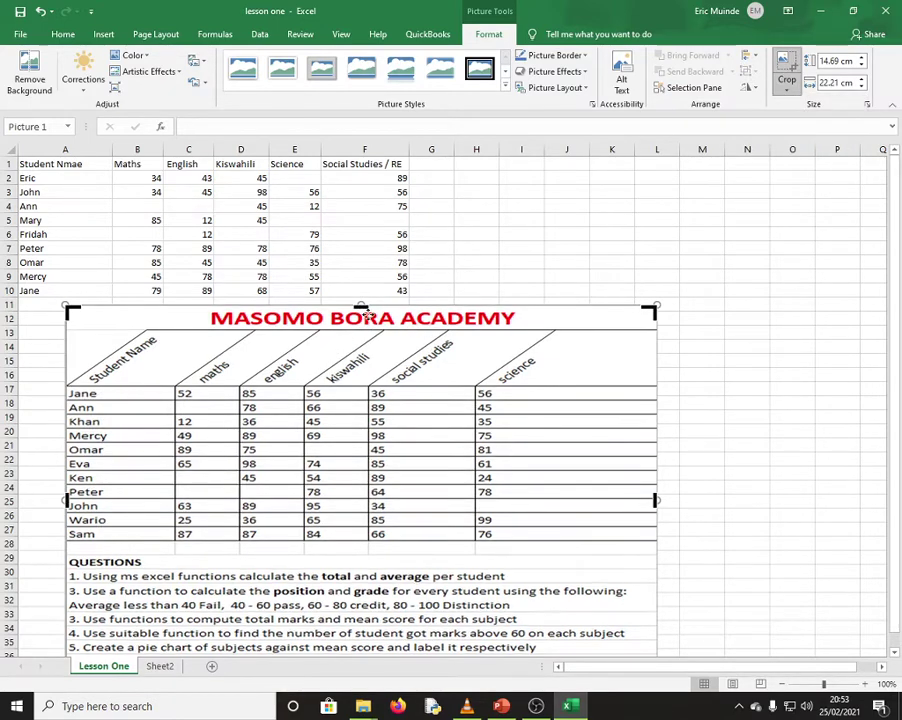
left_click_drag(361, 306, 366, 553)
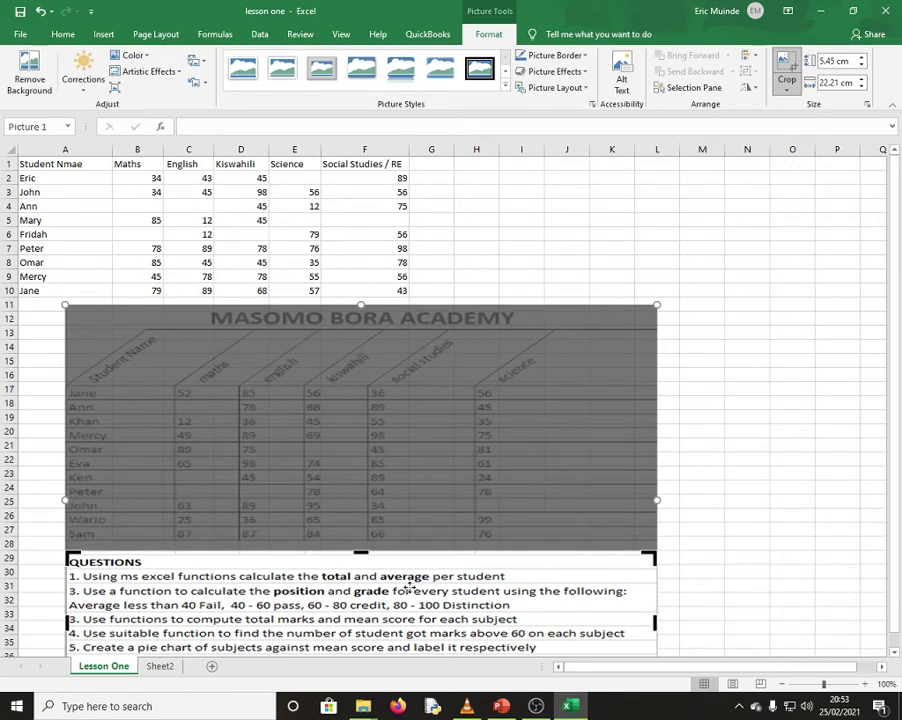
left_click(707, 486)
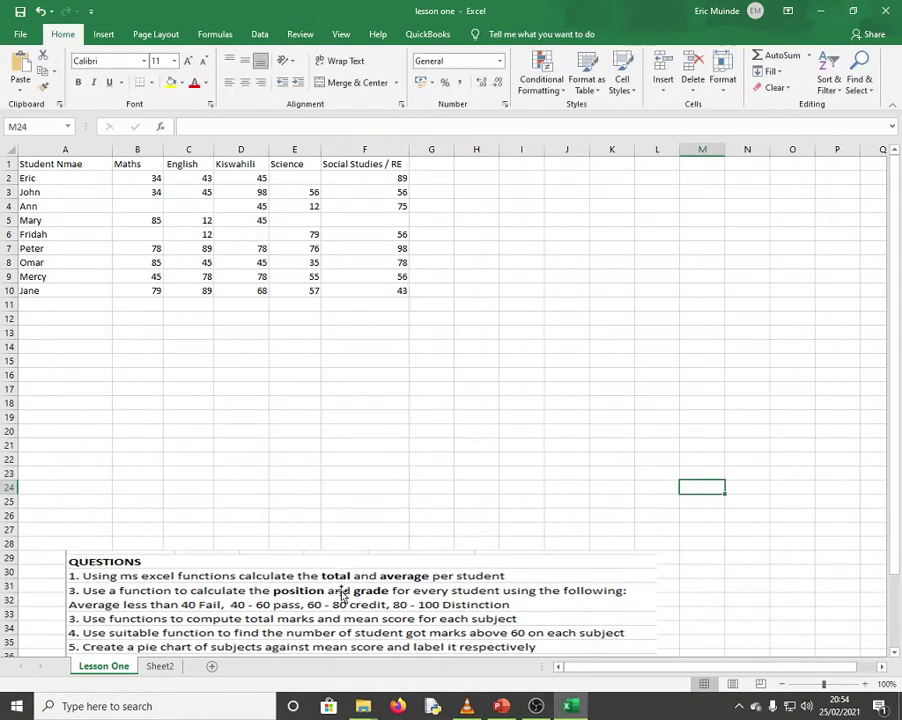
left_click_drag(342, 594, 303, 371)
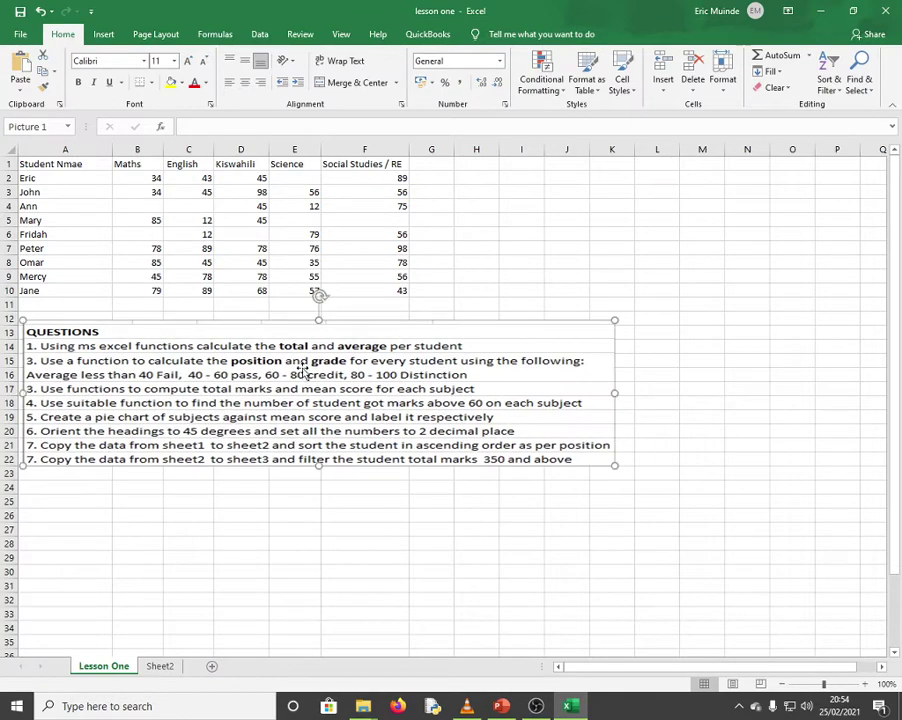
left_click(442, 236)
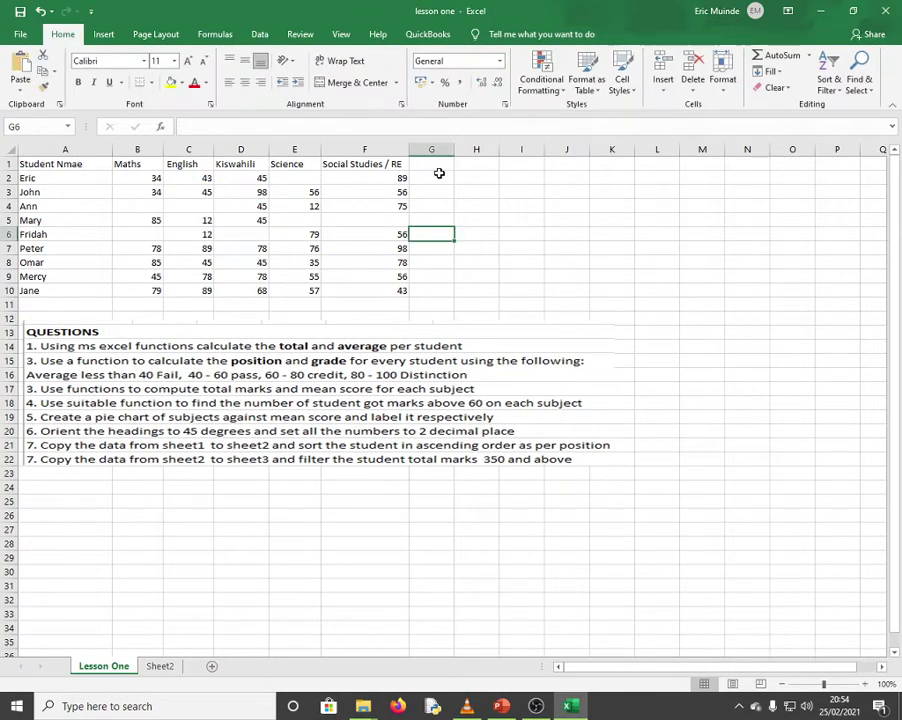
Add the column headings Total in G1 and Average in H1.
left_click(447, 164)
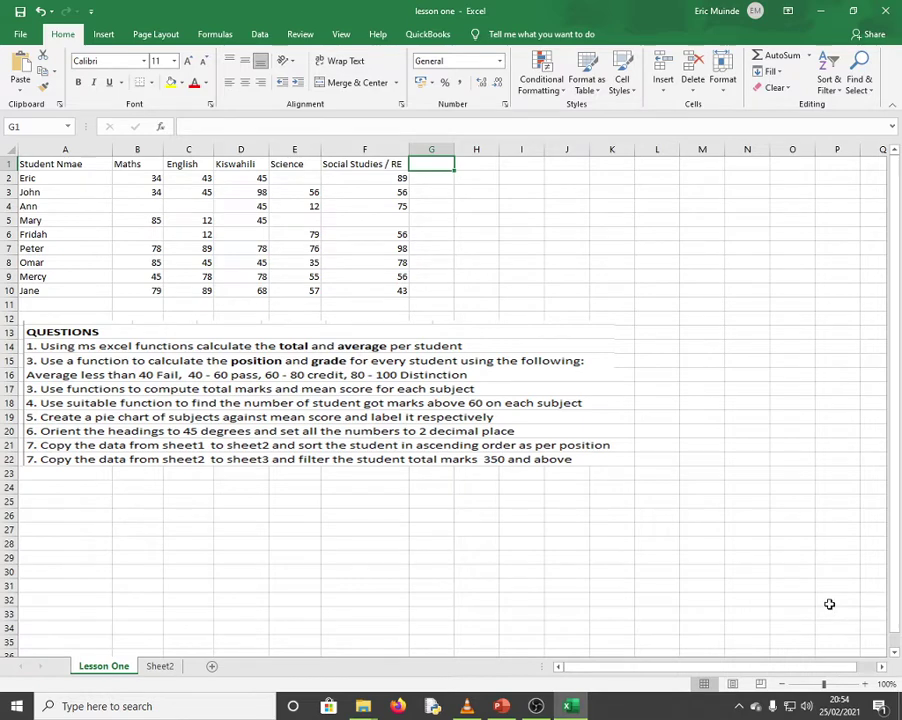
type("Total")
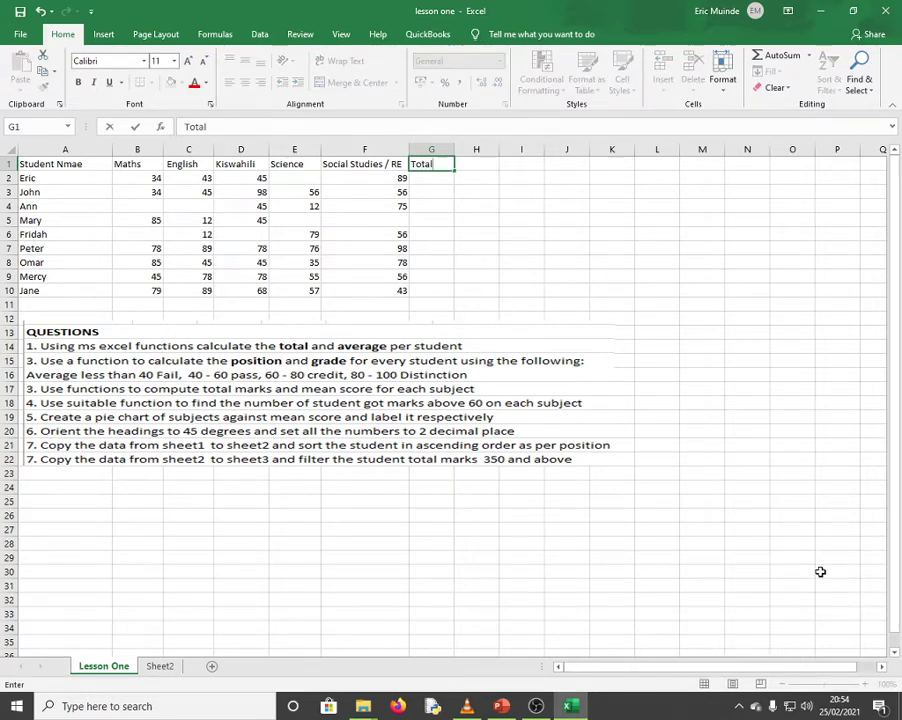
left_click(470, 164)
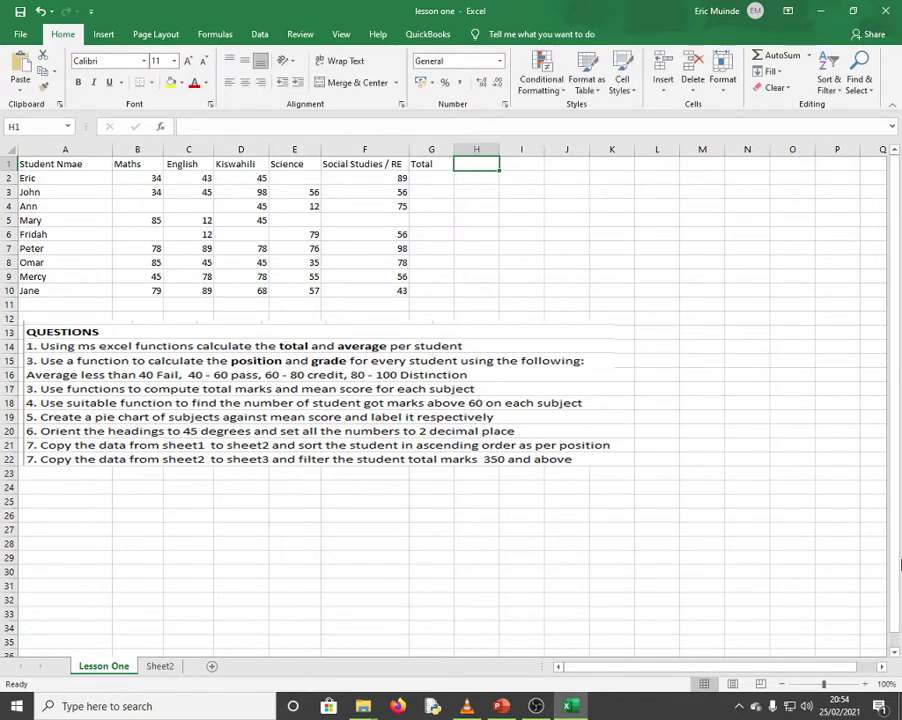
type("Average")
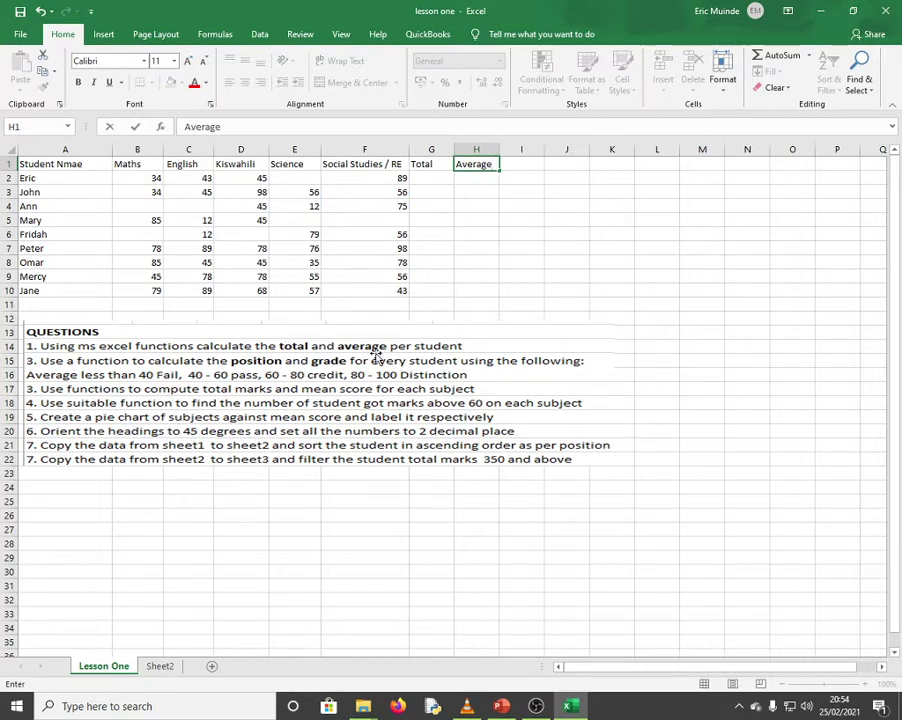
left_click(428, 178)
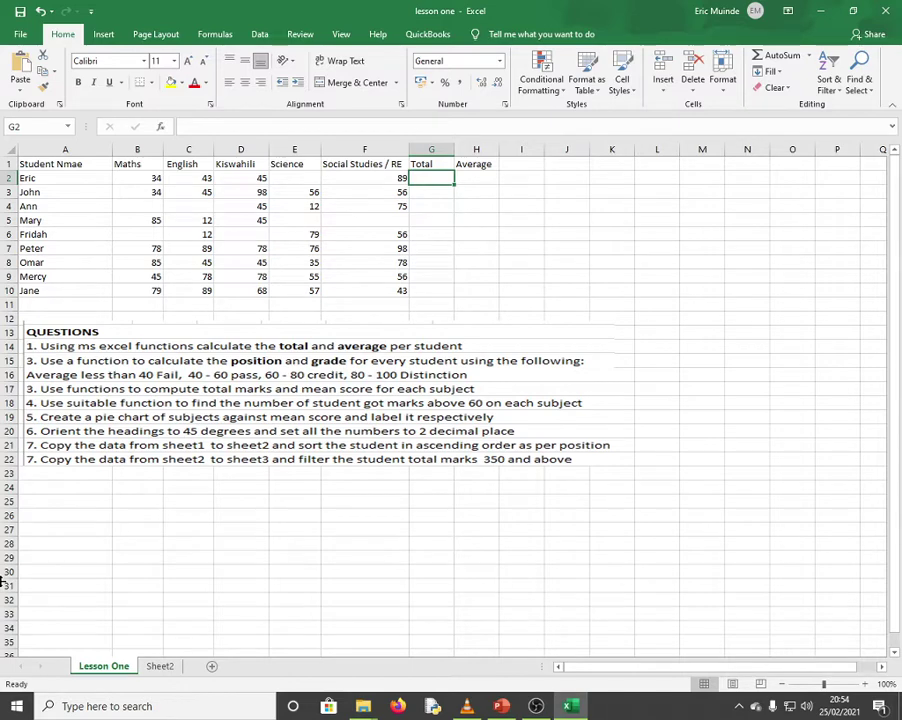
type("=")
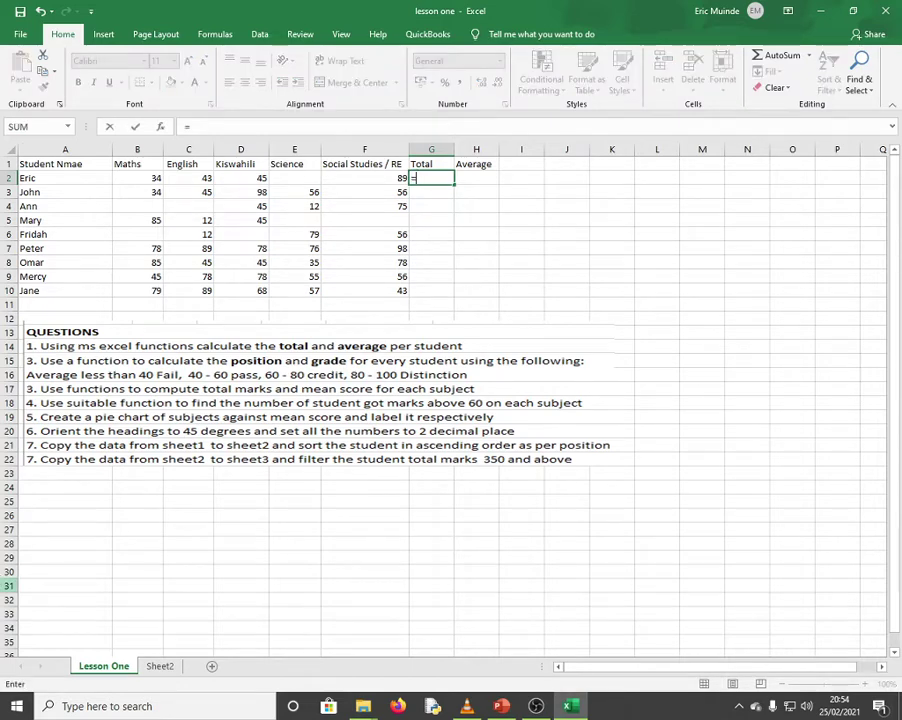
type("sum")
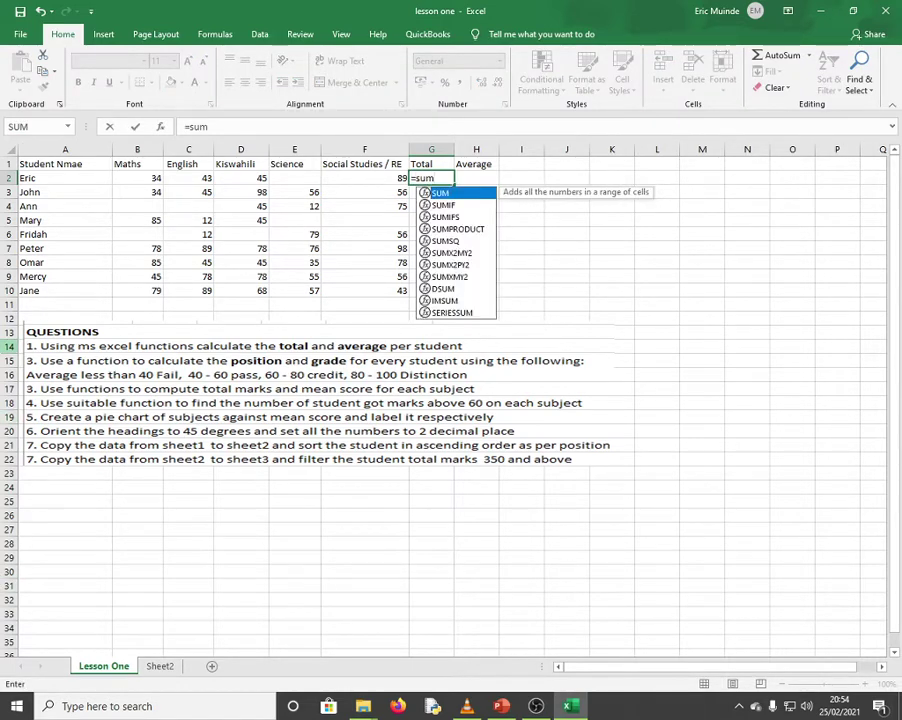
type("(")
key("BackSpace")
key("BackSpace")
key("BackSpace")
key("BackSpace")
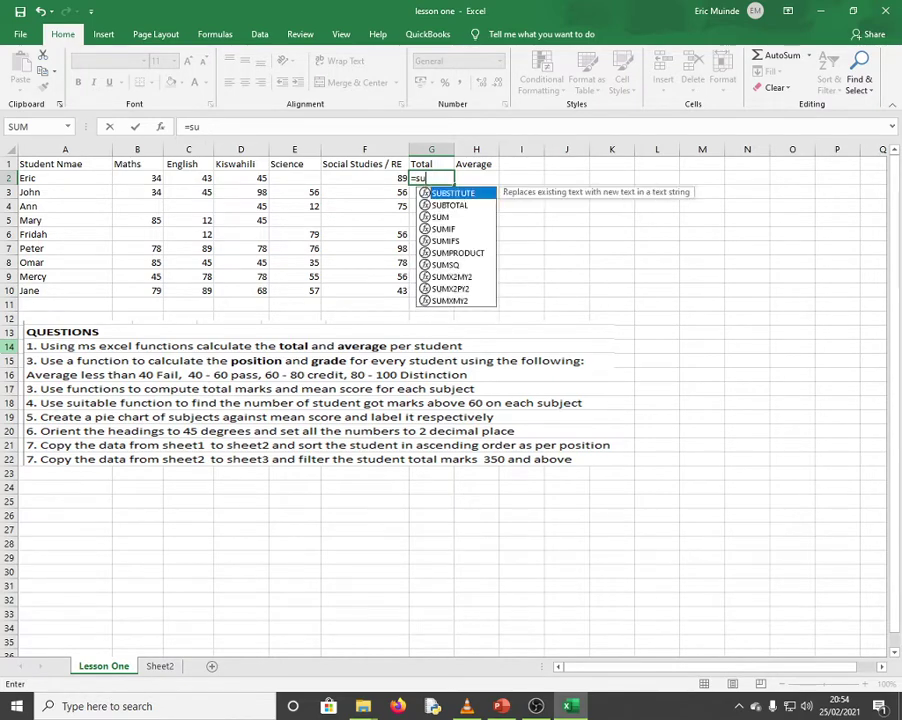
Total the first student's marks in G2 by adding the individual cells with the formula =B2+C2+D2+E2+F2.
left_click(144, 177)
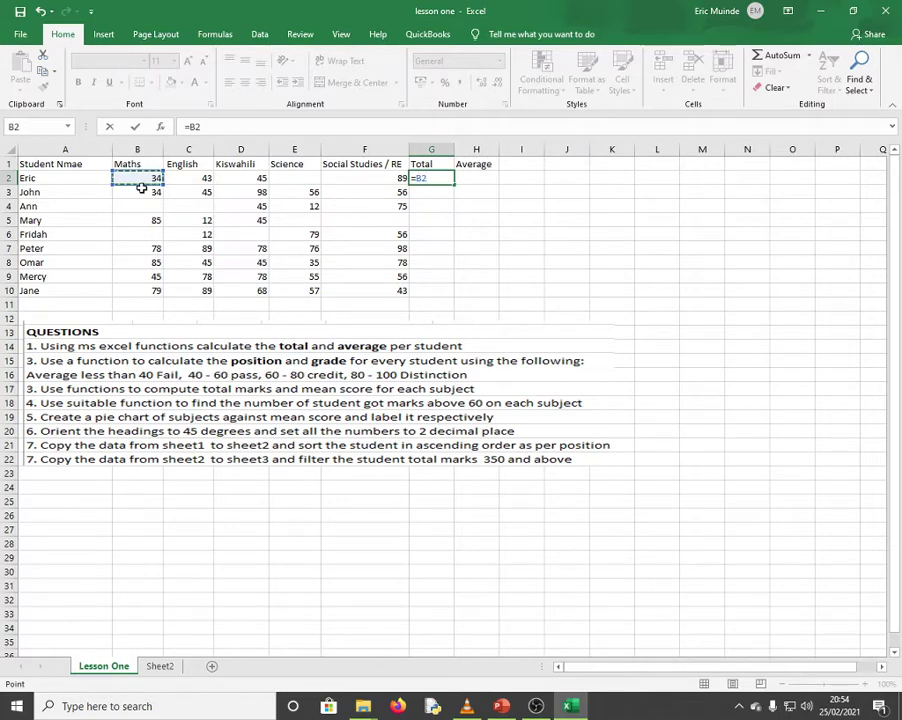
type("+")
left_click(204, 178)
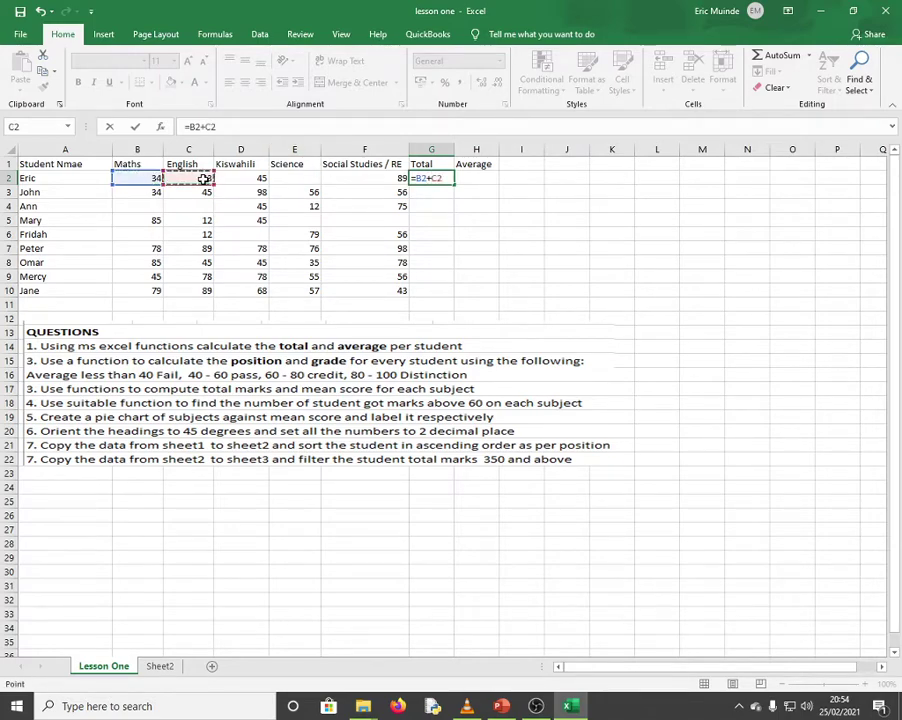
type("+")
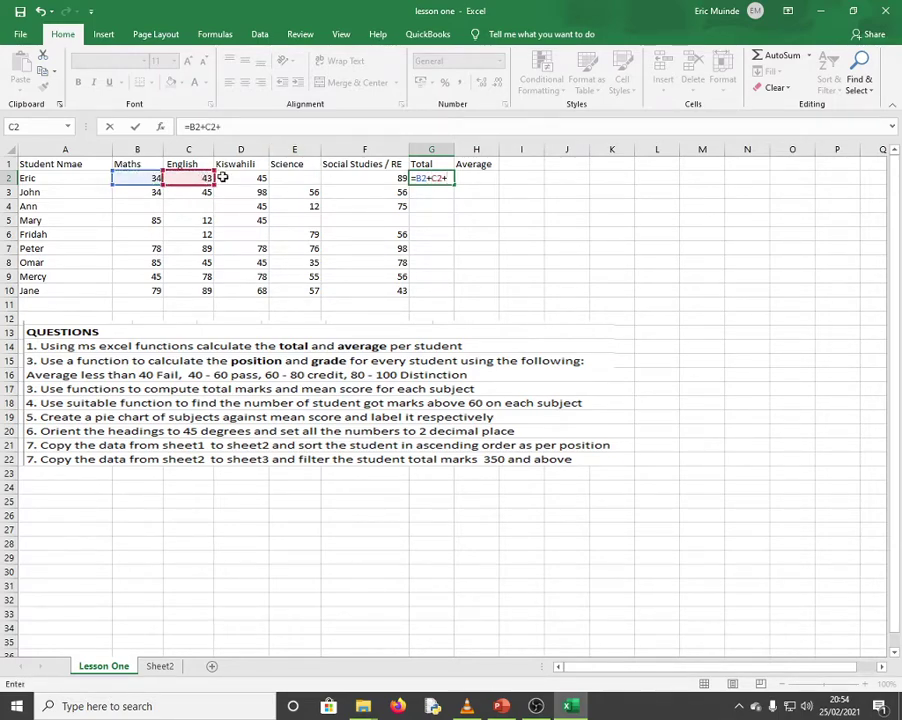
left_click(238, 178)
type("+")
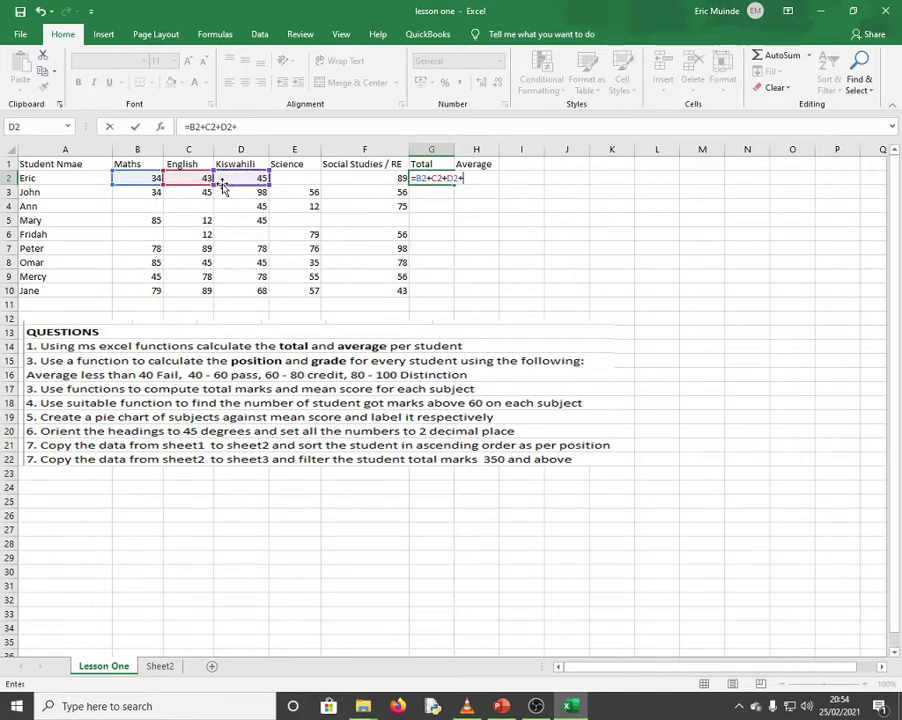
left_click(290, 178)
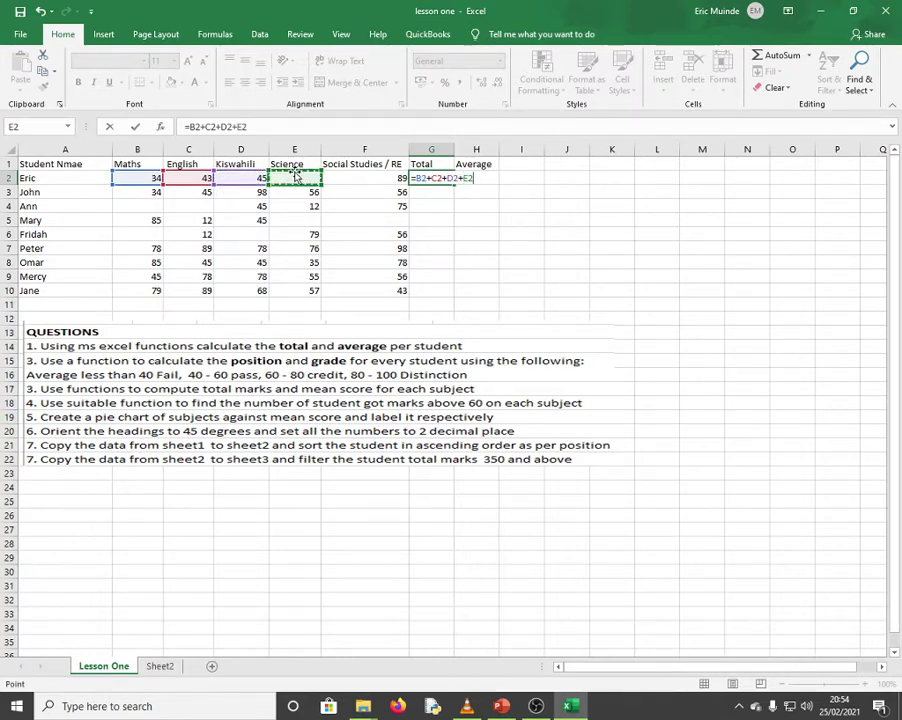
type("+")
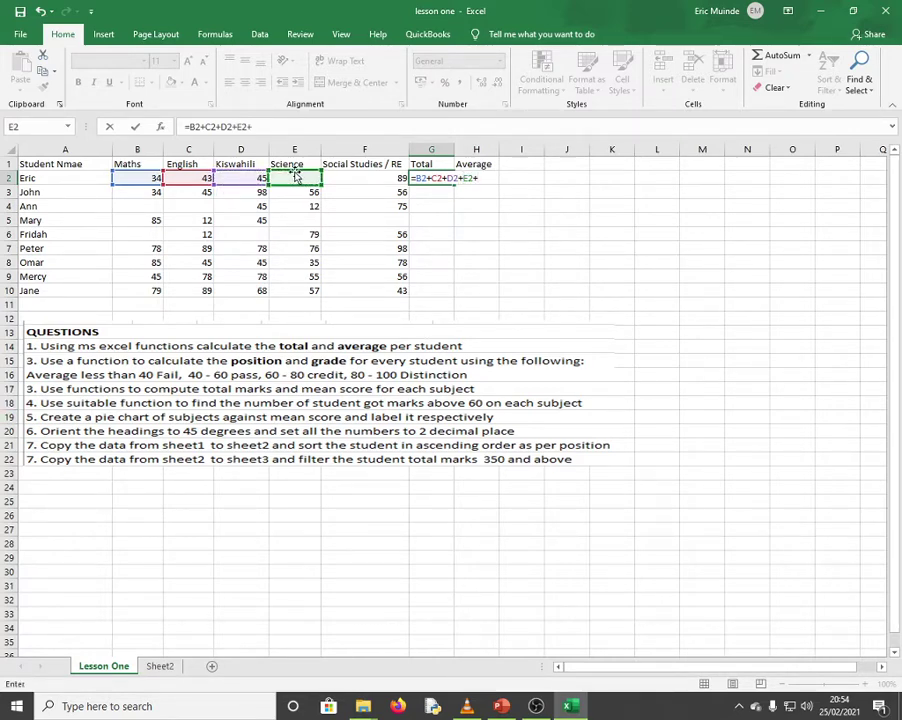
left_click(372, 178)
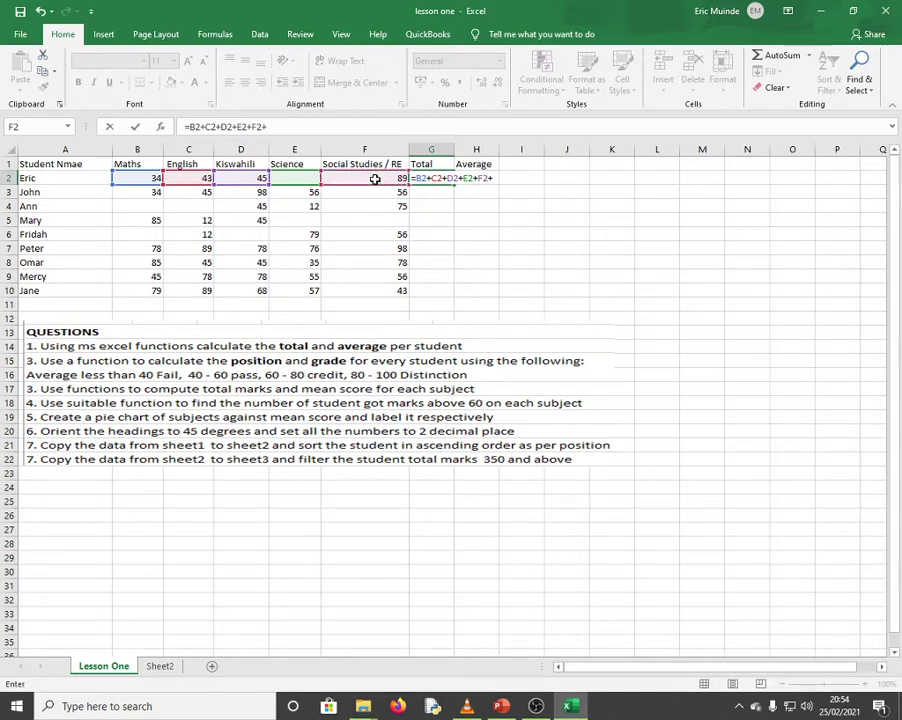
type("+")
key("BackSpace")
key("Return")
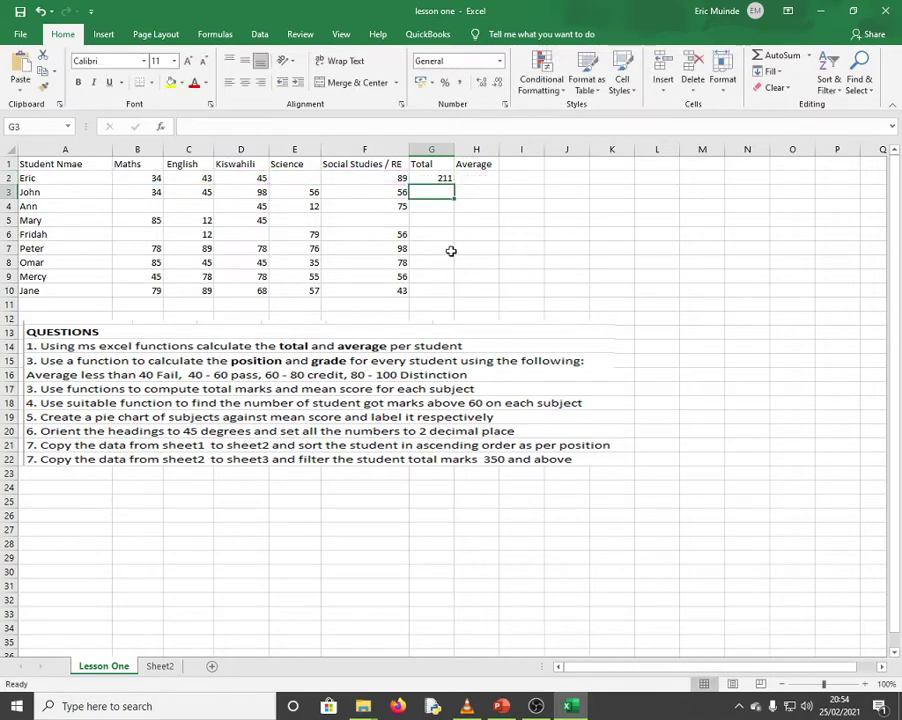
Replace the formula in G2 with =SUM(B2:F2) to total the first student's marks.
left_click(442, 177)
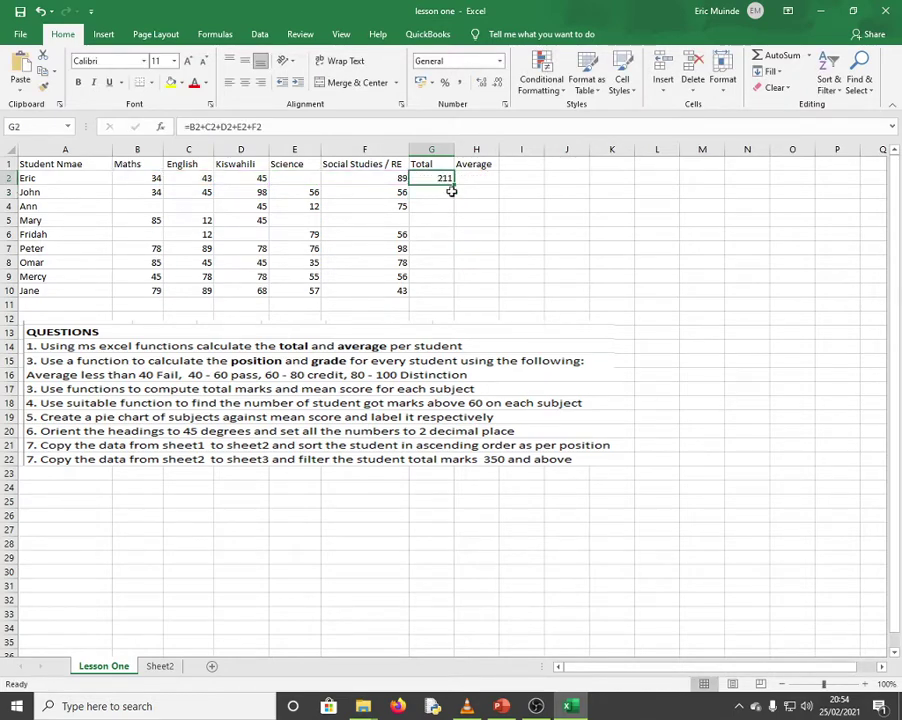
type("=su")
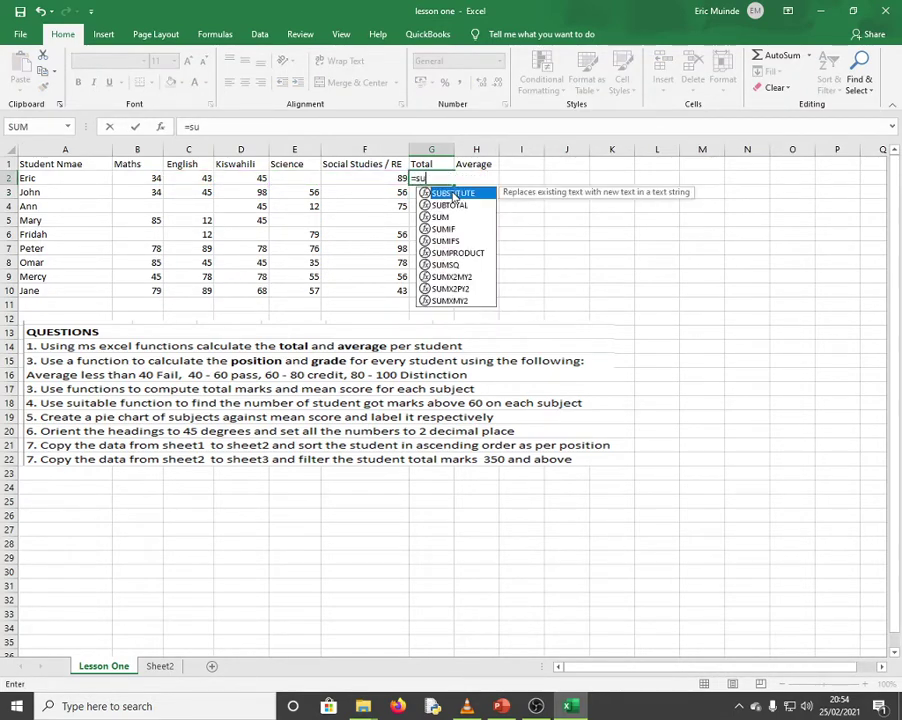
type("m(")
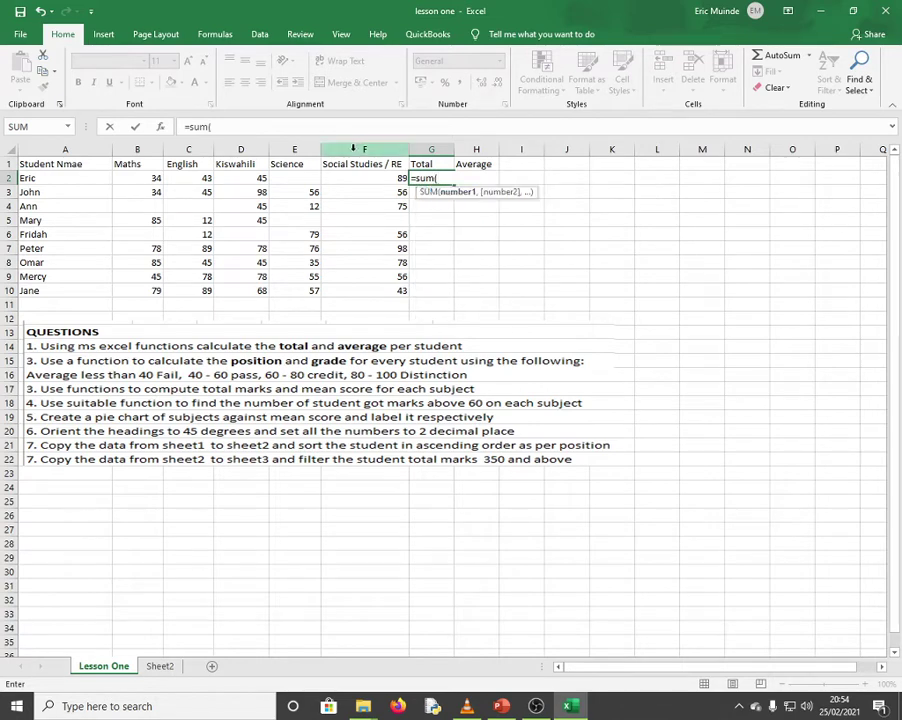
left_click(135, 178)
left_click(367, 178, "shift")
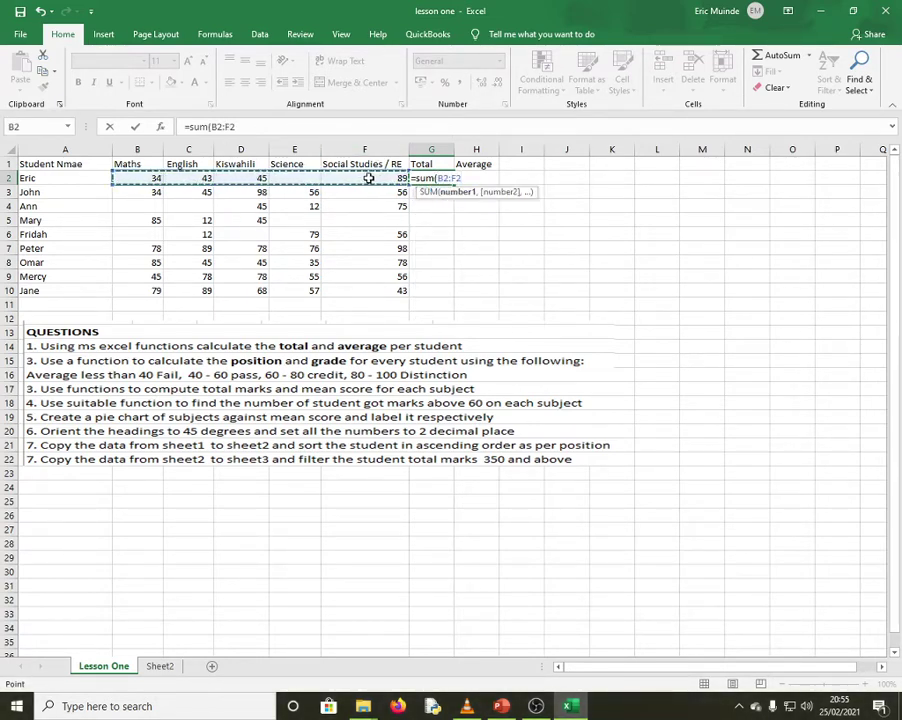
type(")")
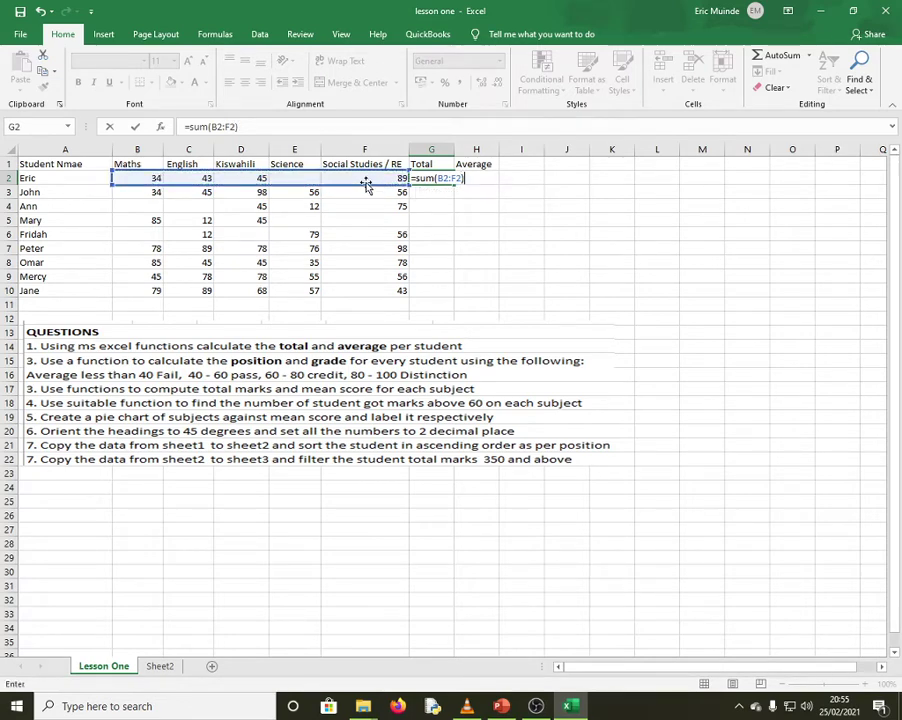
key("Return")
left_click(438, 178)
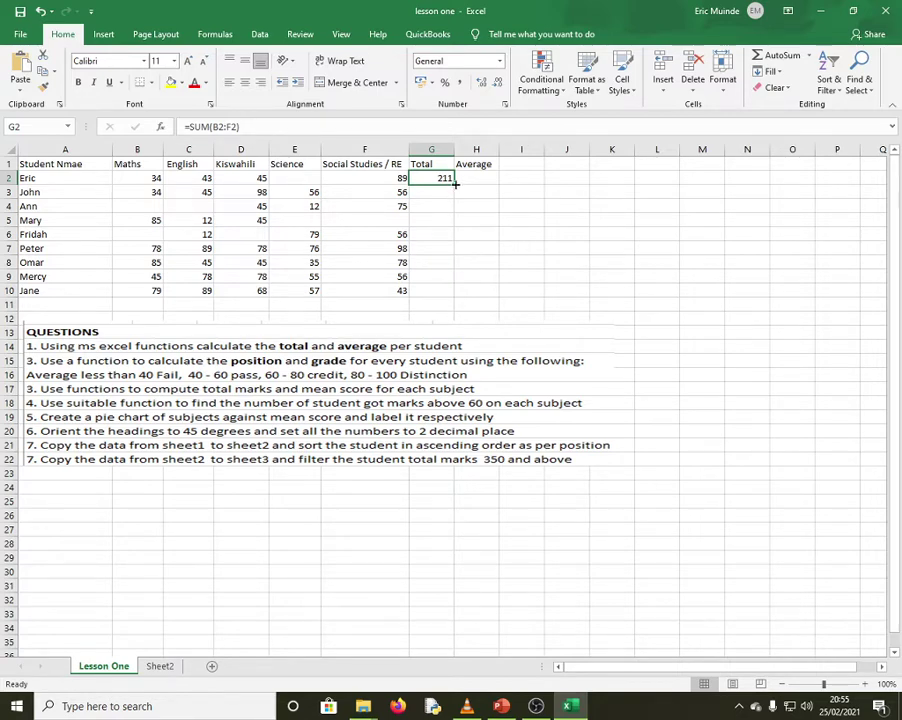
Fill the total formula in G2 down to G10 for the remaining students.
left_click_drag(455, 184, 456, 293)
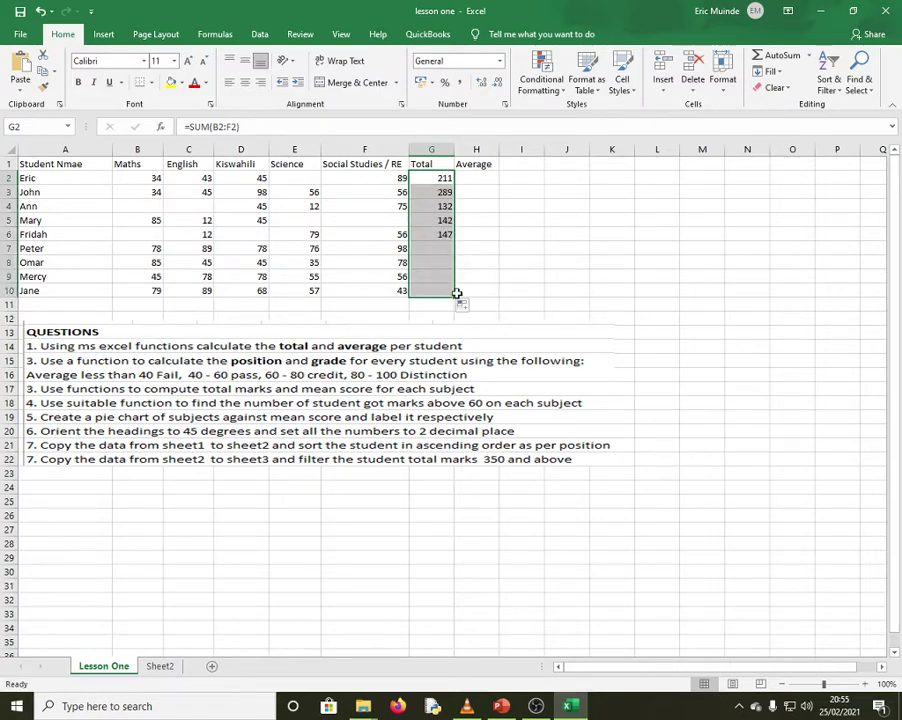
left_click(512, 288)
Calculate the first student's average in H2 by dividing the total with the formula =G2/5.
left_click(476, 180)
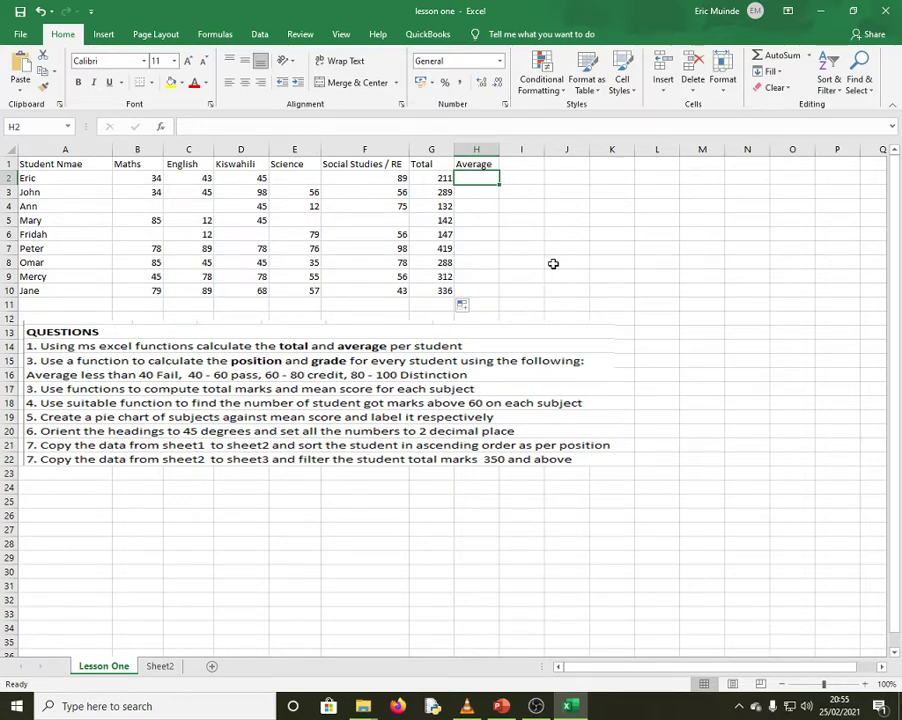
type("=")
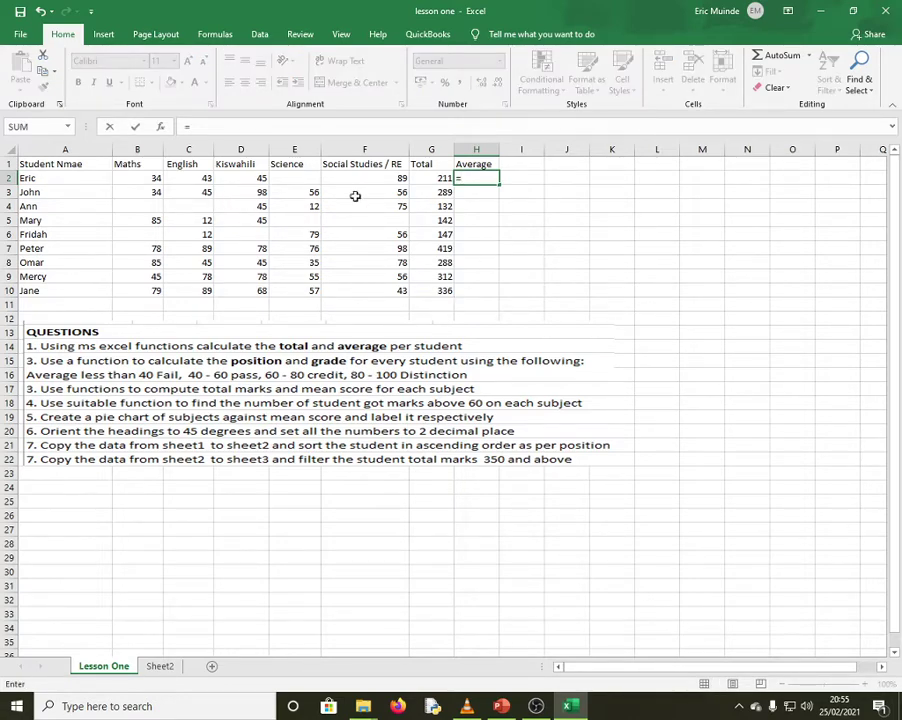
left_click(442, 180)
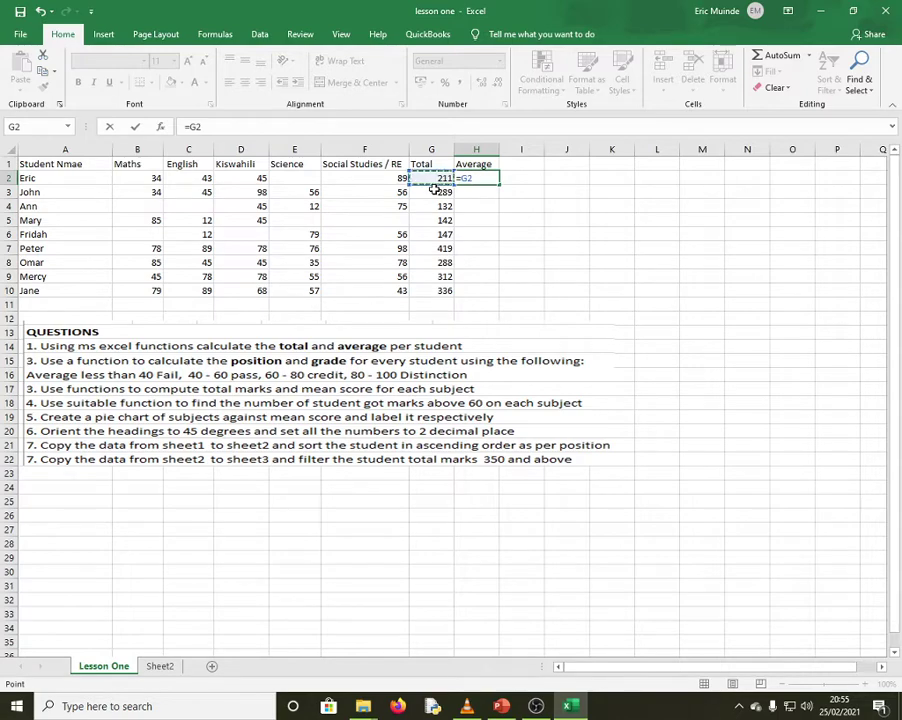
type("/5")
key("Return")
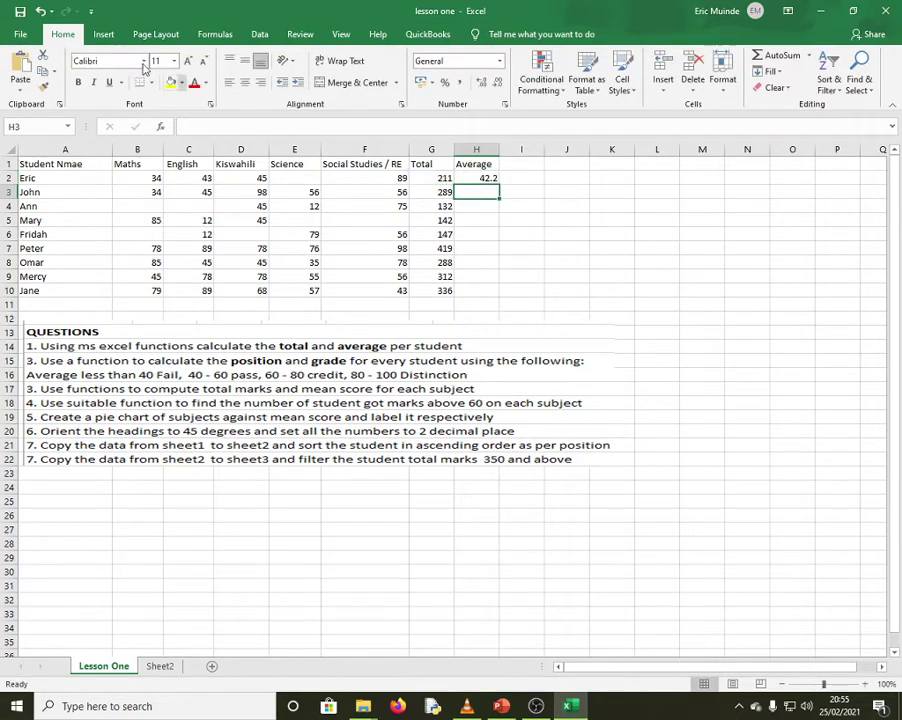
Replace the formula in H2 with =AVERAGE(B2:F2) to average the first student's marks.
left_click(483, 179)
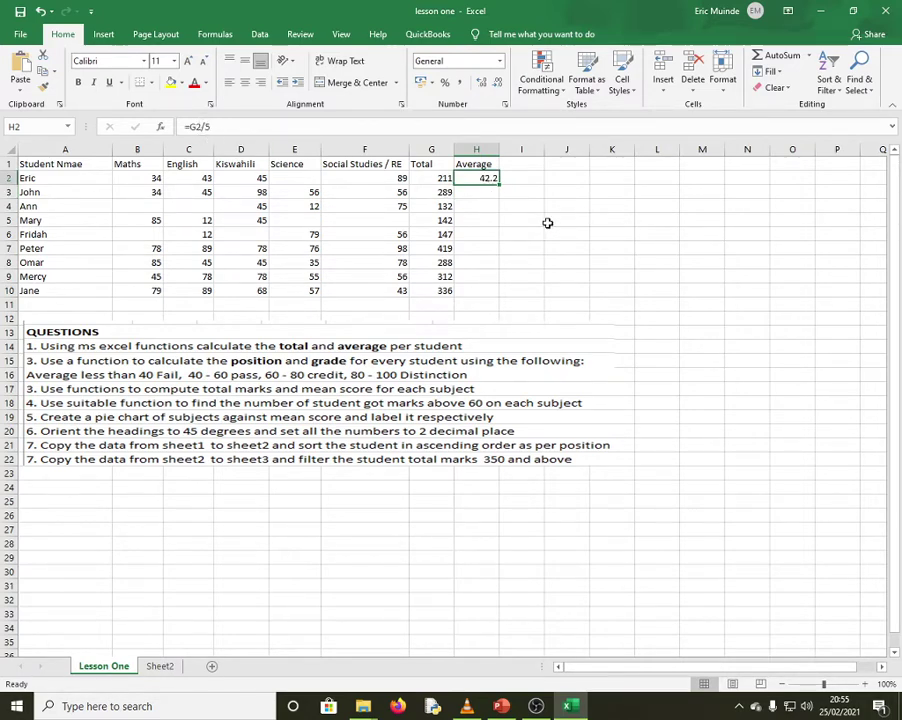
key("BackSpace")
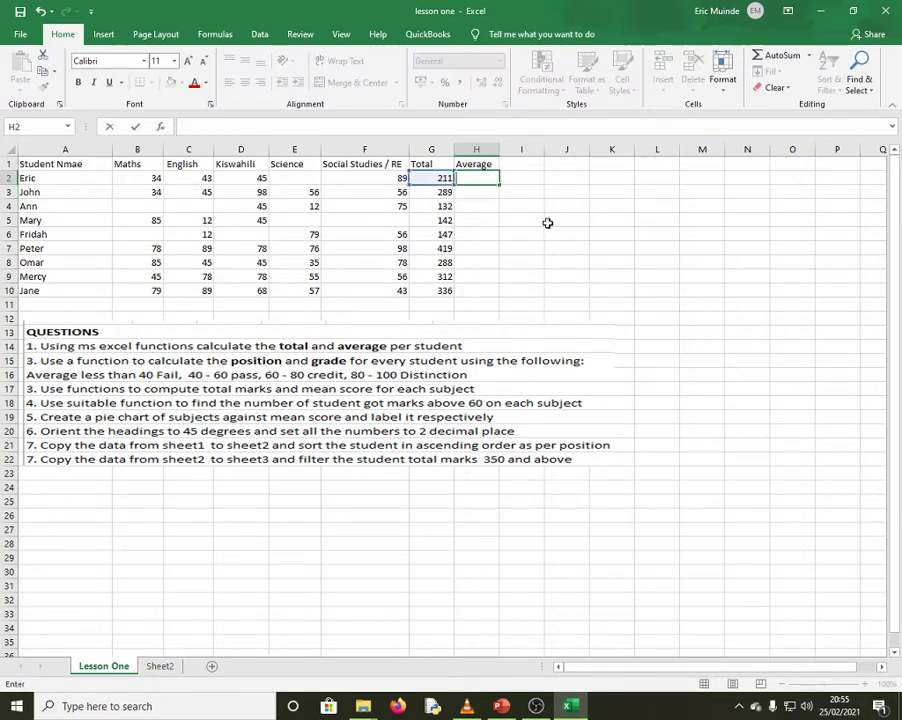
type("=")
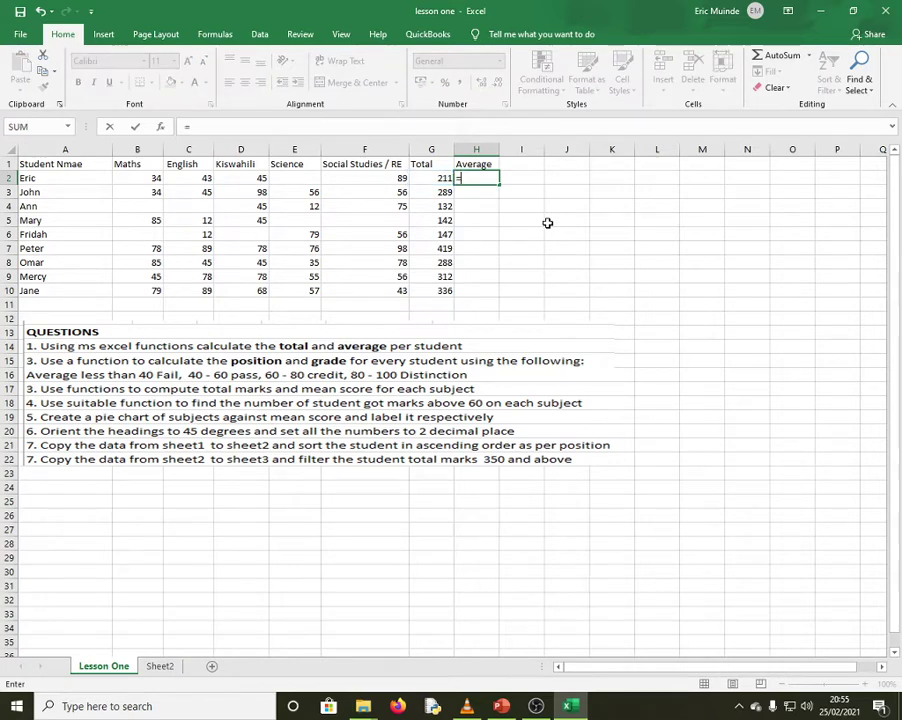
type("avera")
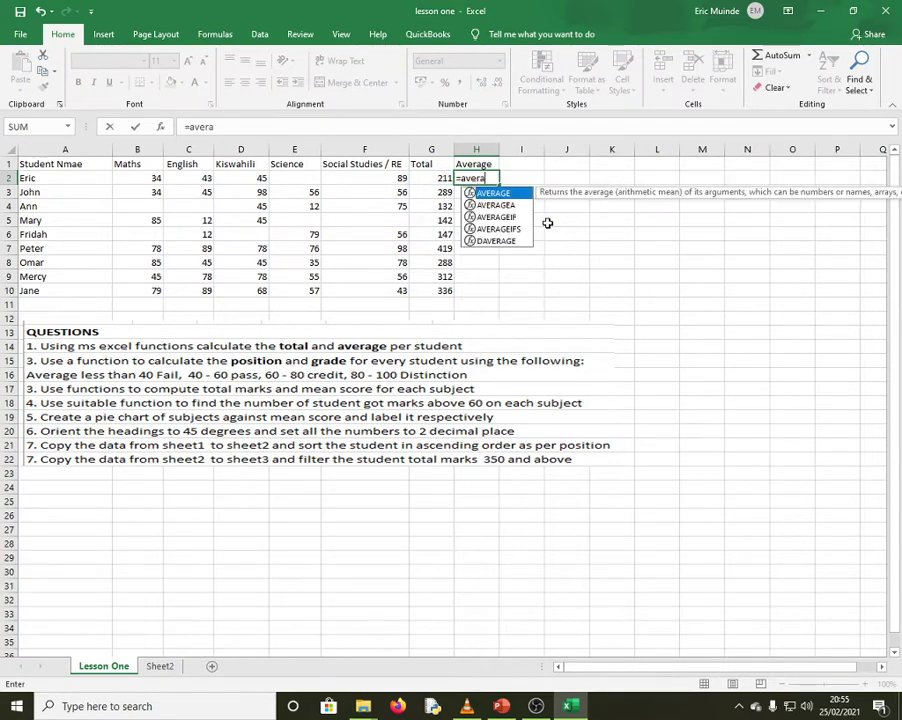
type("ge(")
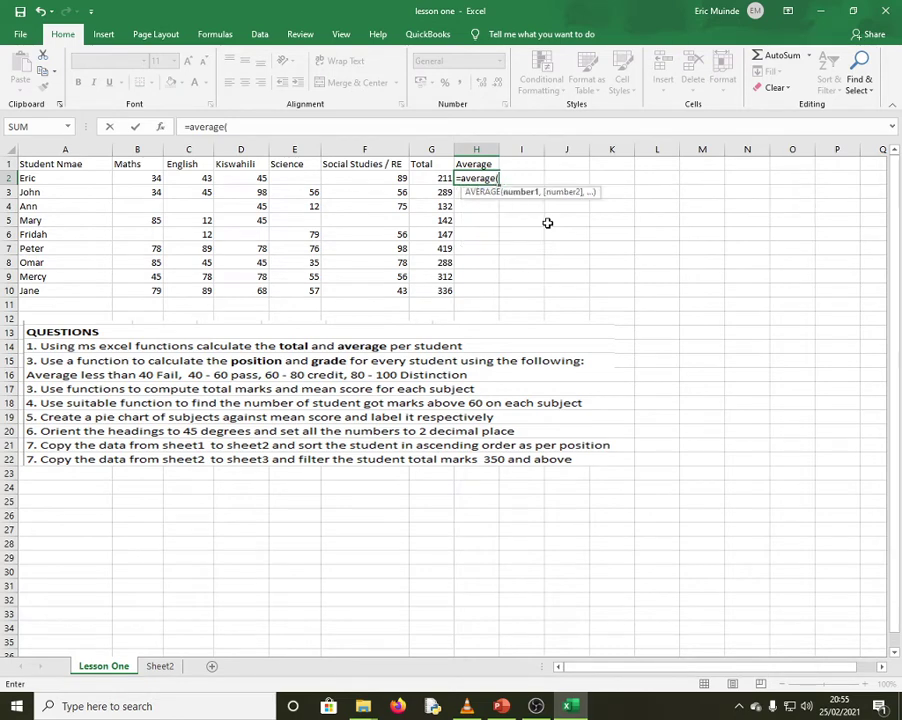
left_click_drag(120, 182, 377, 182)
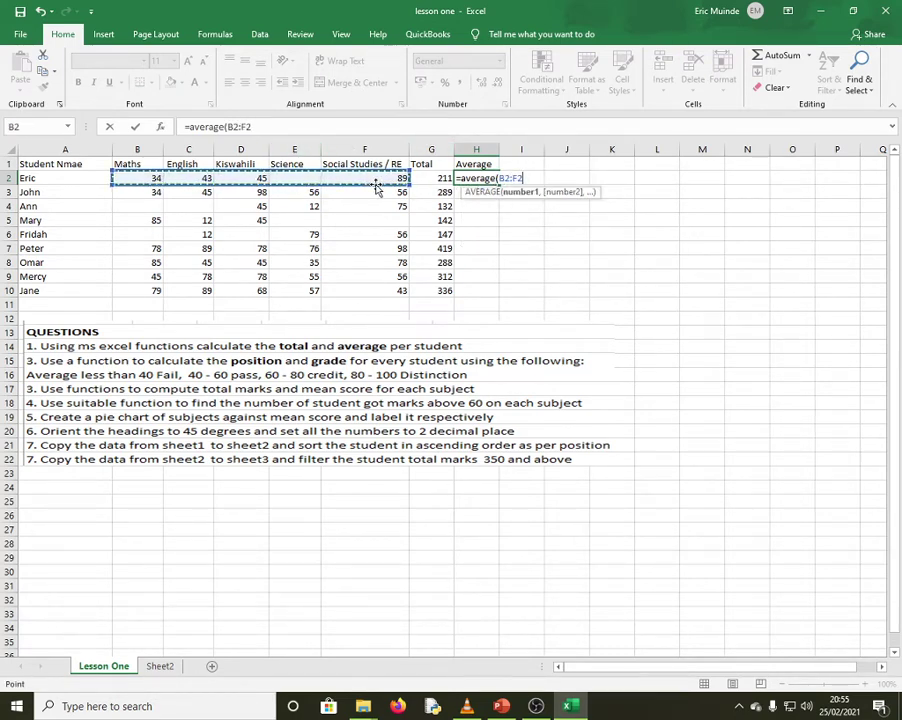
key("Return")
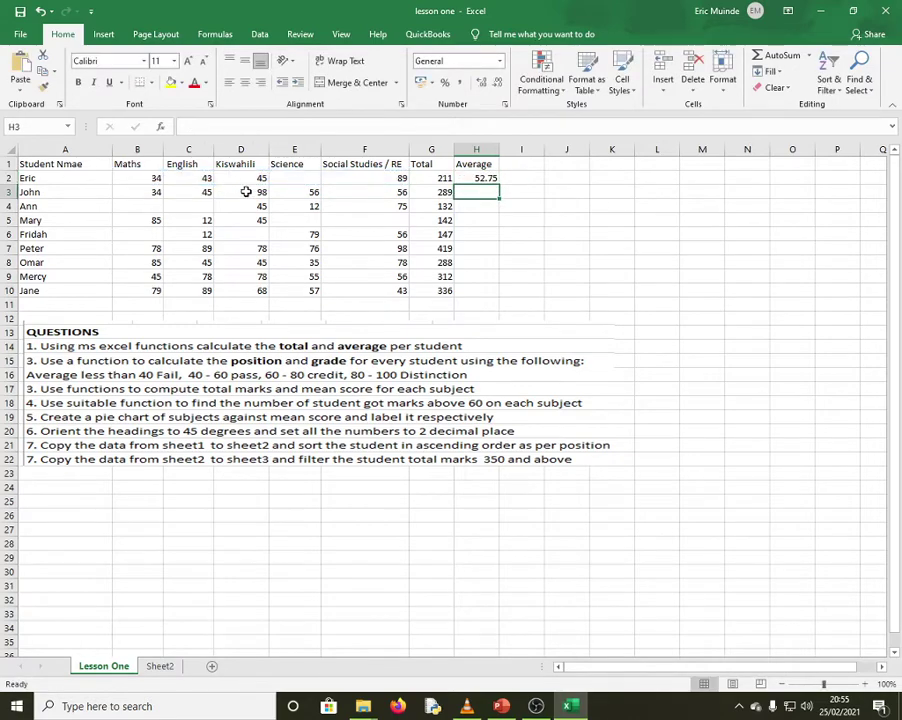
Fill the average formula in H2 down to H10 for the remaining students.
left_click(467, 177)
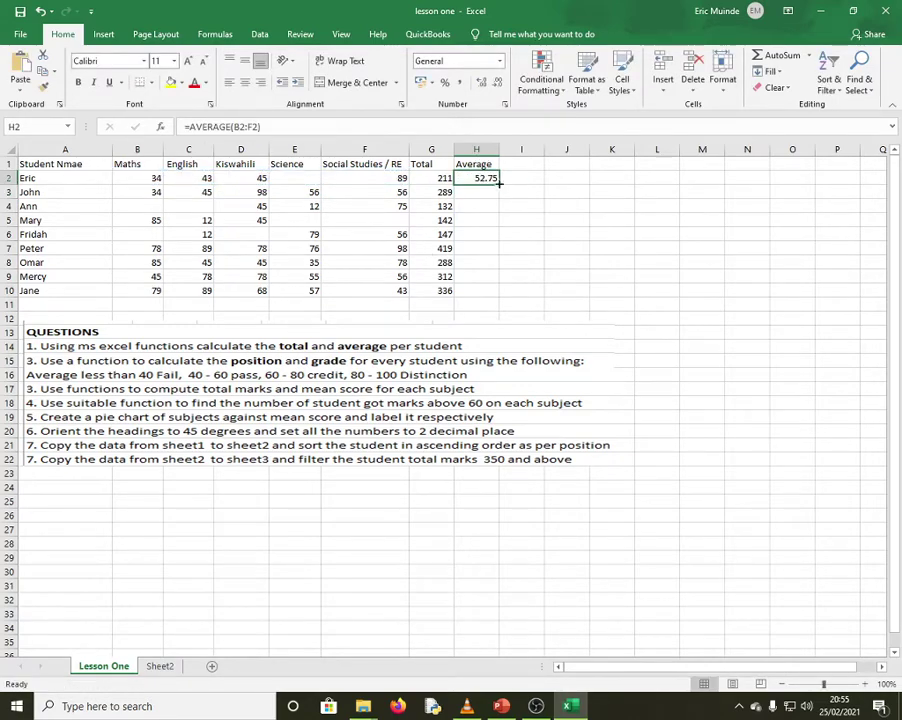
left_click_drag(500, 185, 501, 300)
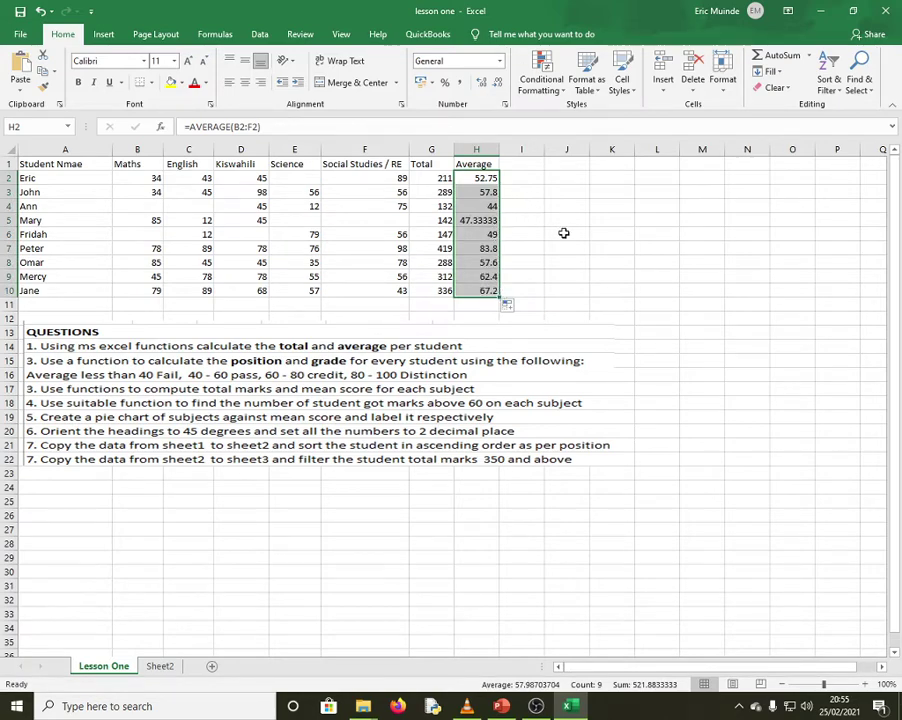
left_click(520, 222)
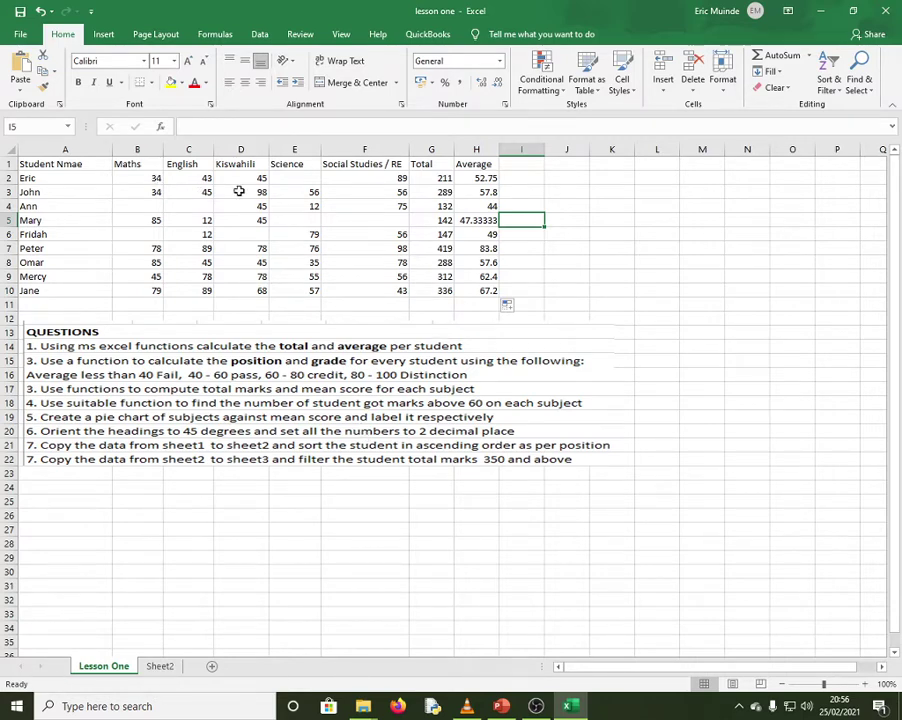
Add the column heading Highest MARKS in I1.
left_click(516, 164)
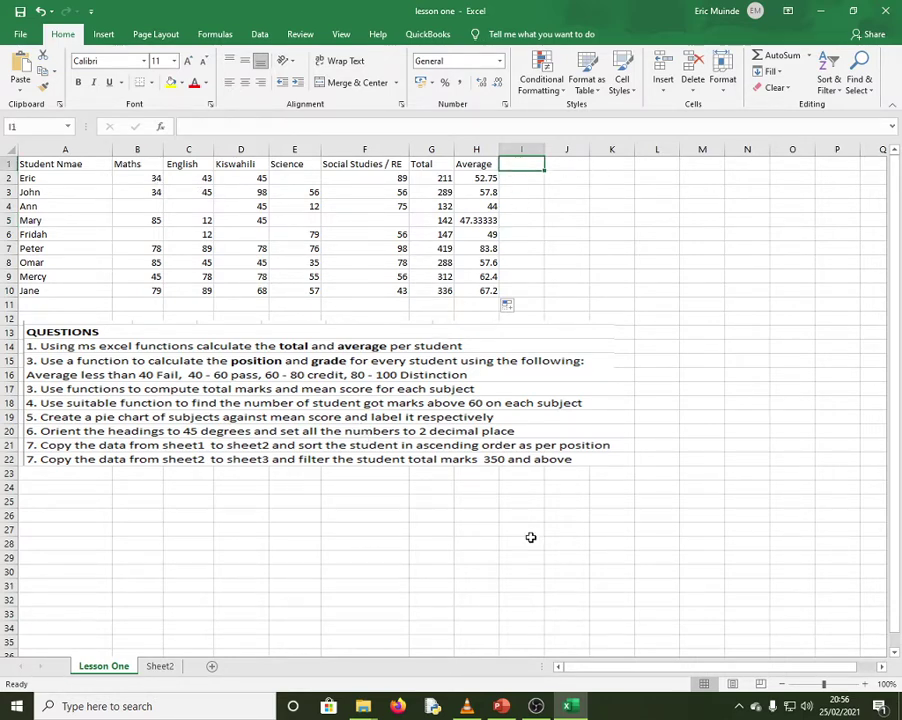
type("Hi")
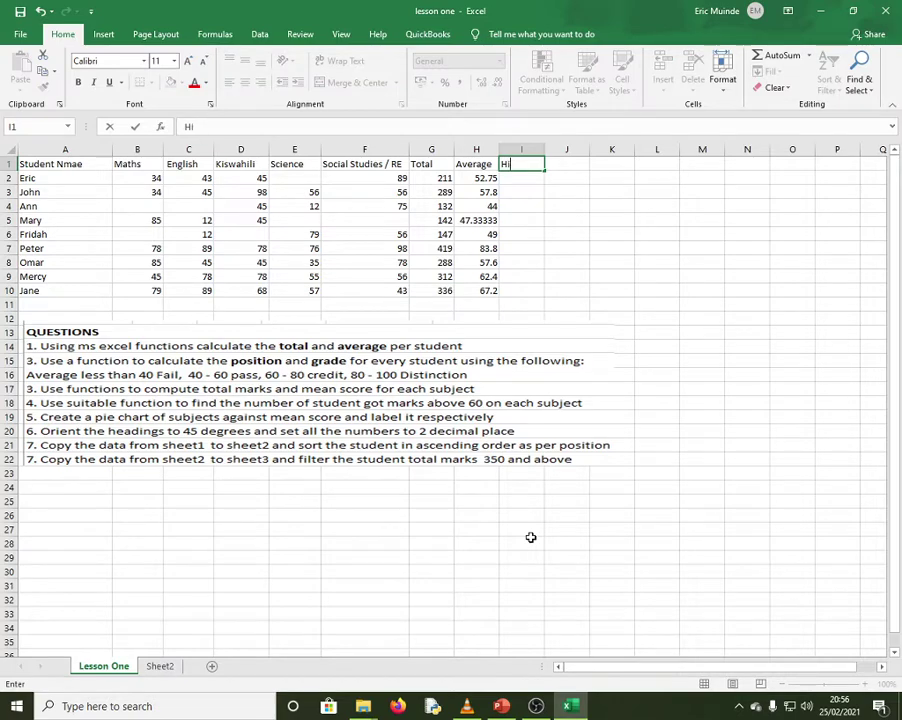
type("ghest MARK")
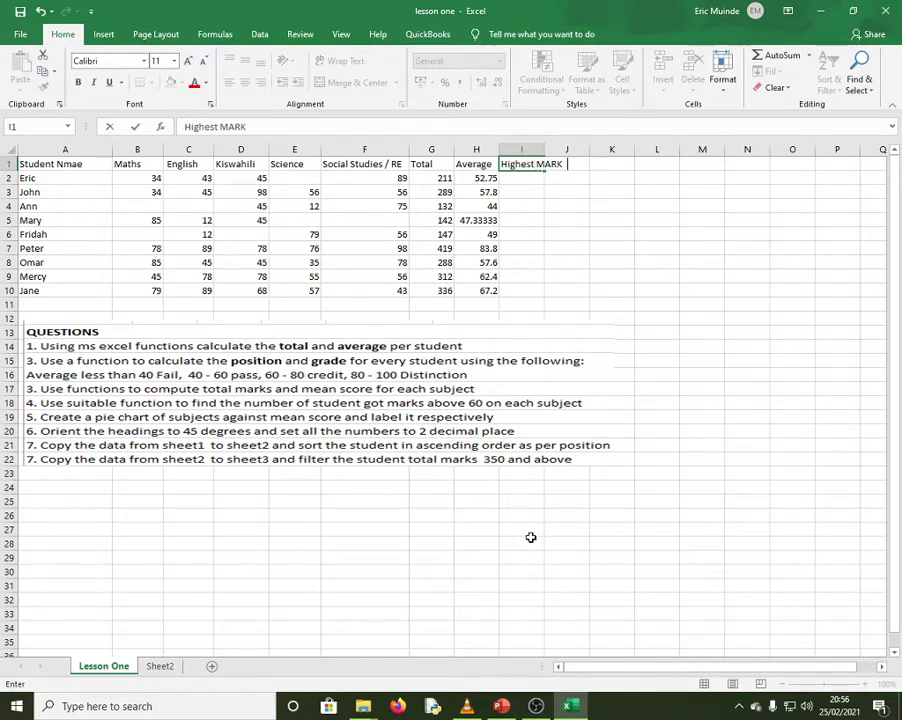
type("S")
left_click(568, 262)
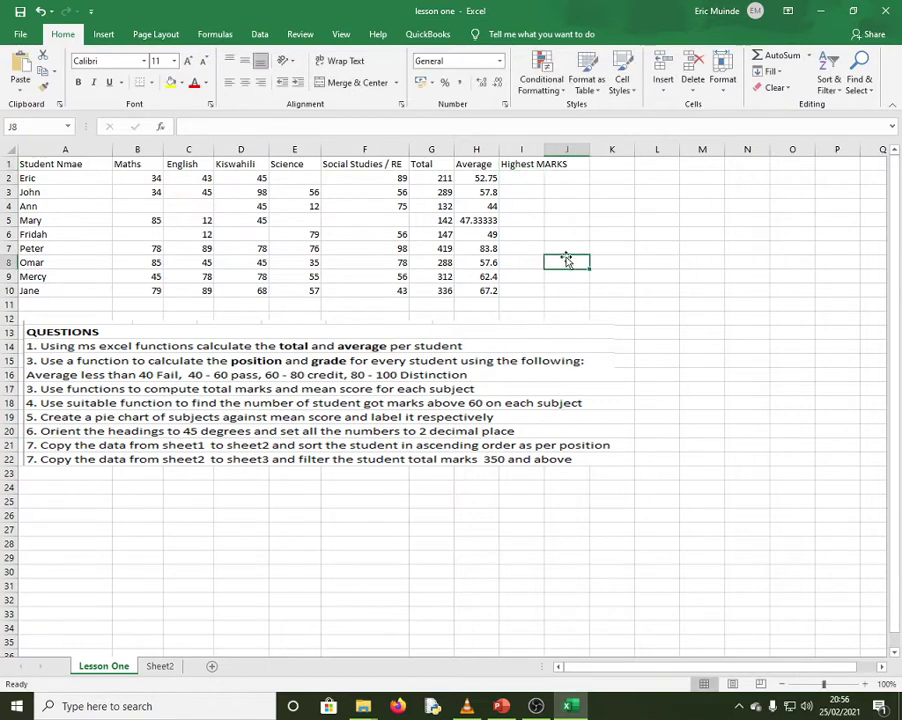
Correct the heading in I1 to Highest Marks and widen column I to fit it.
left_click(555, 164)
key("ctrl+Home")
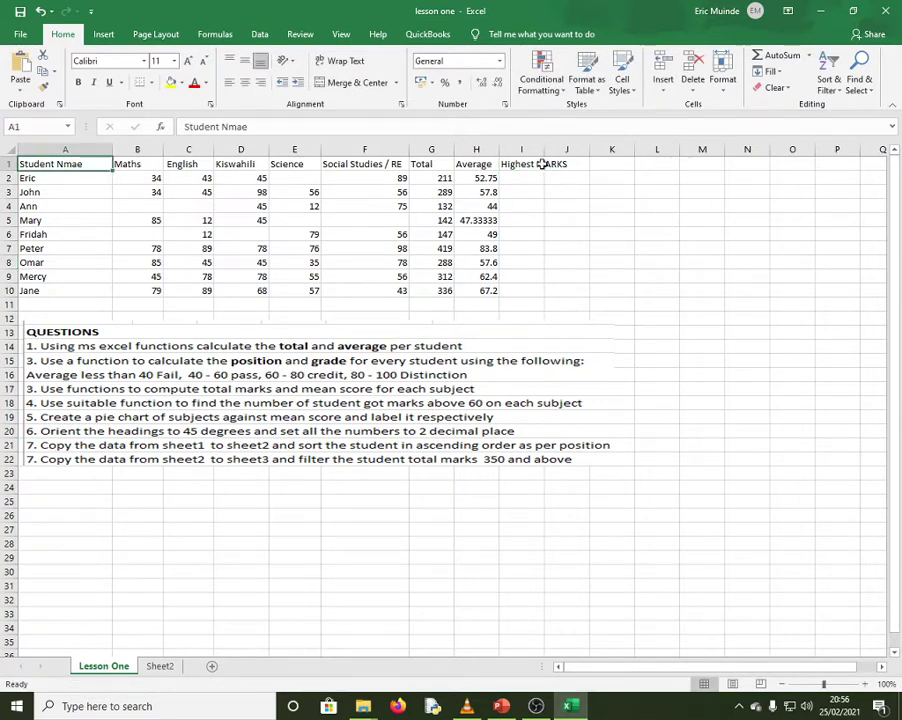
left_click(536, 165)
left_click_drag(265, 127, 231, 127)
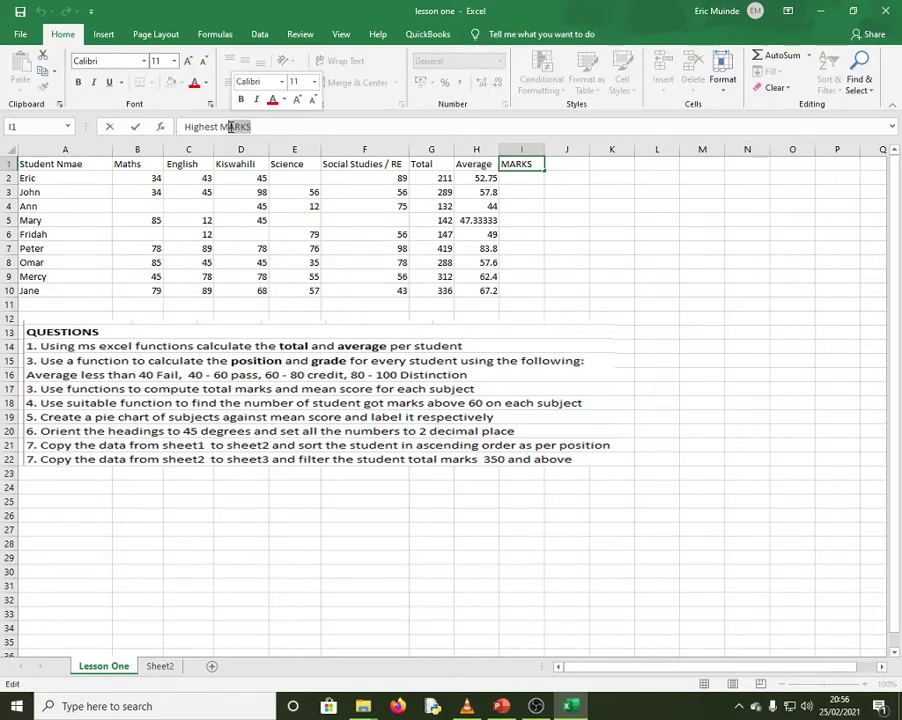
type("ar")
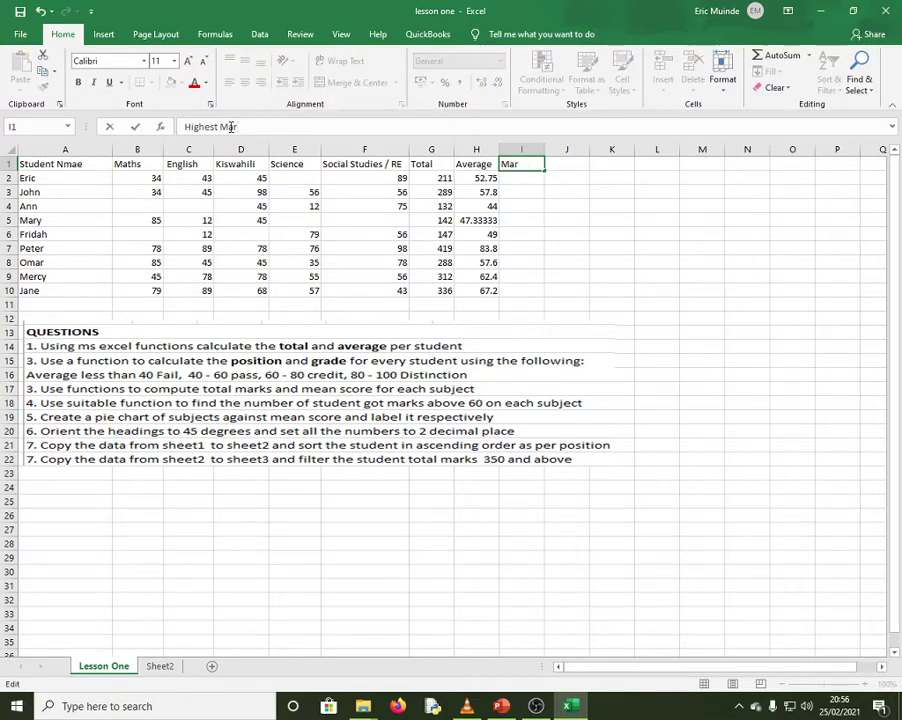
type("ks")
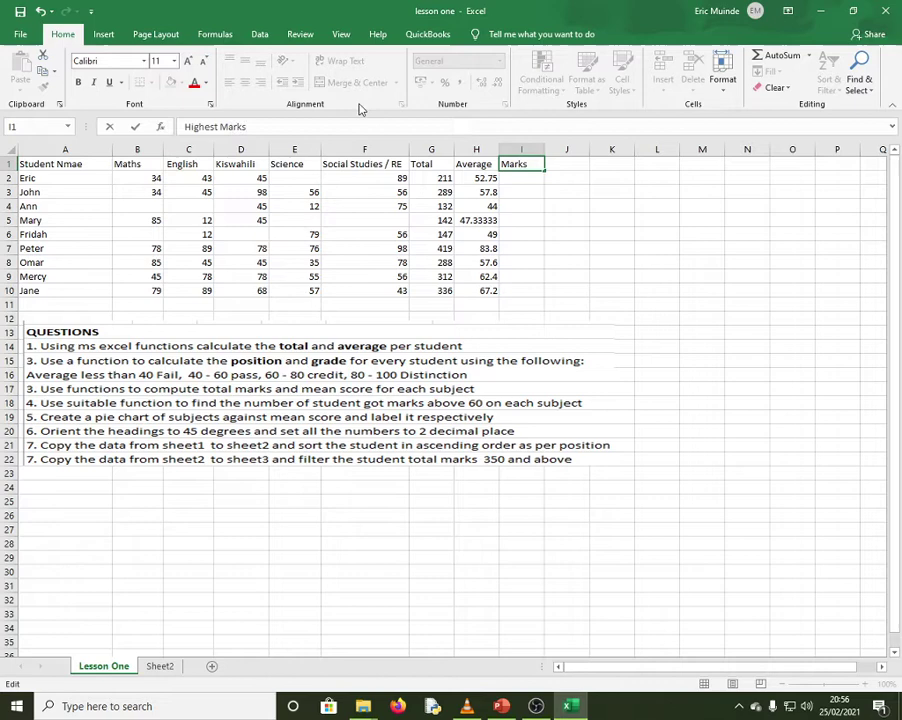
left_click(400, 248)
left_click_drag(548, 151, 570, 150)
Add the column heading Lowest Marks in J1 and widen column J to fit it.
left_click(580, 167)
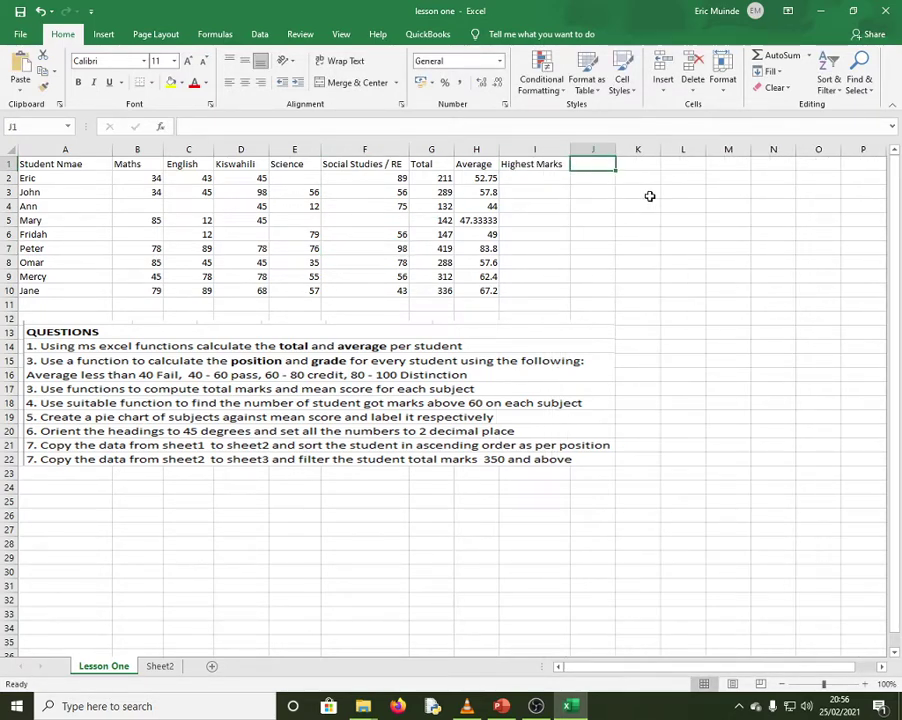
type("Lowest Marks")
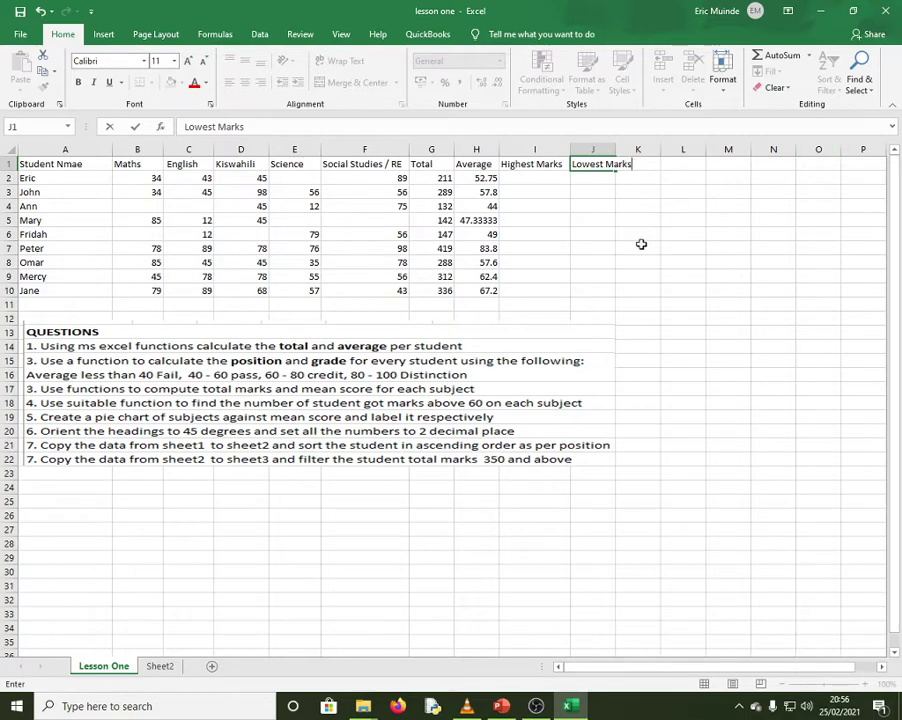
left_click(640, 234)
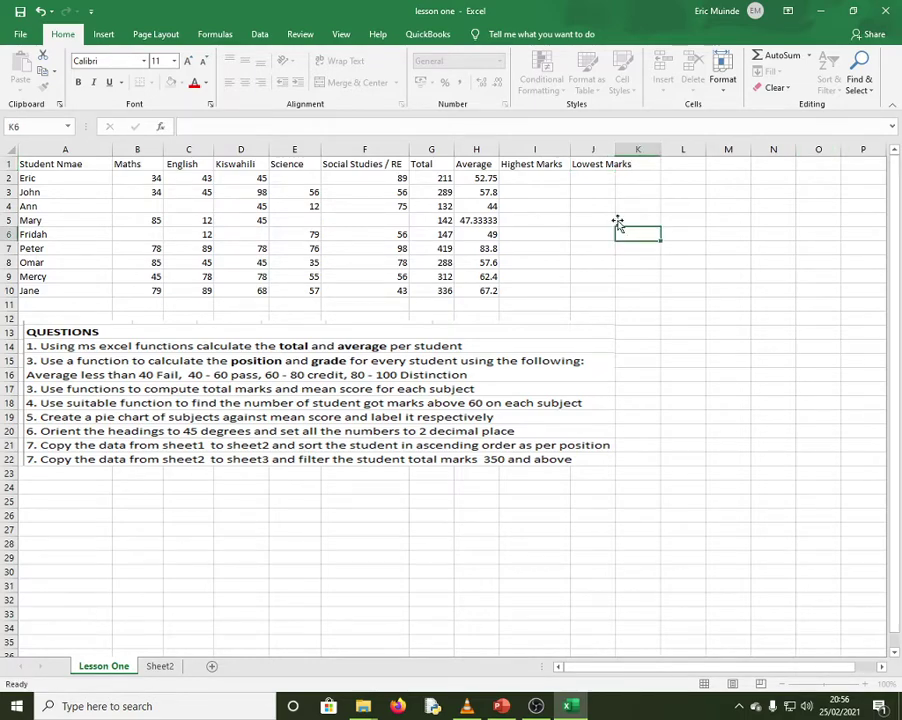
left_click_drag(615, 149, 645, 149)
Find the first student's highest mark in I2 with =MAX(B2:F2) and fill the formula down to I10.
left_click(540, 180)
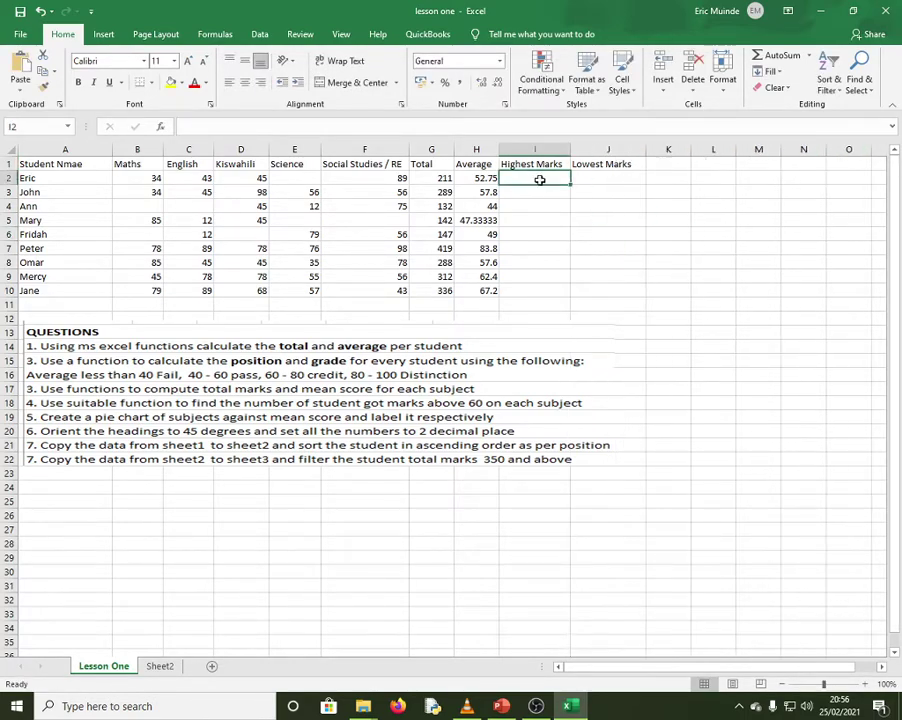
type("=")
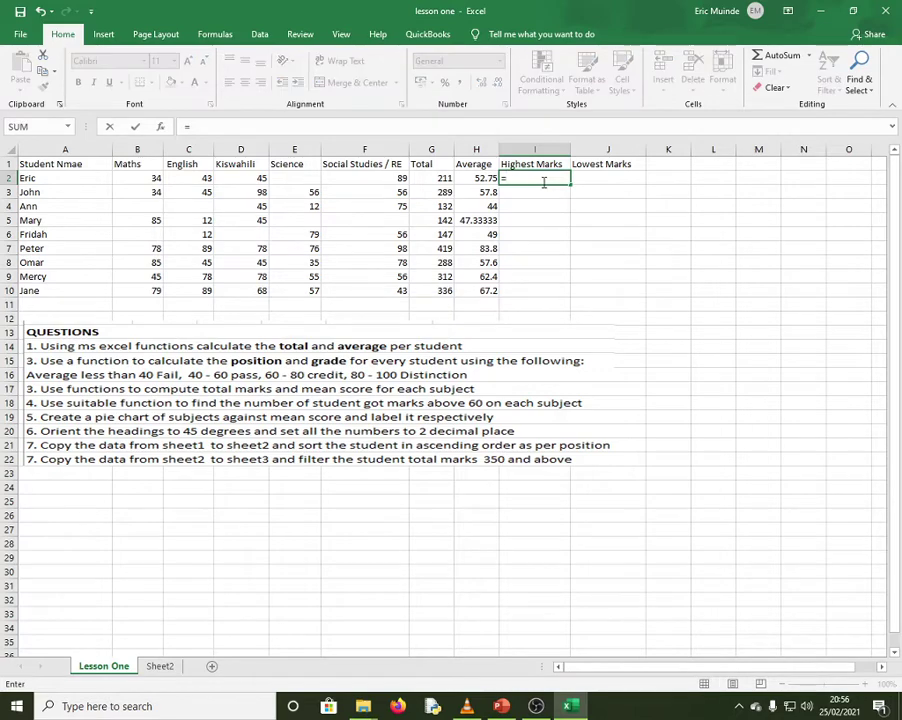
type("Max")
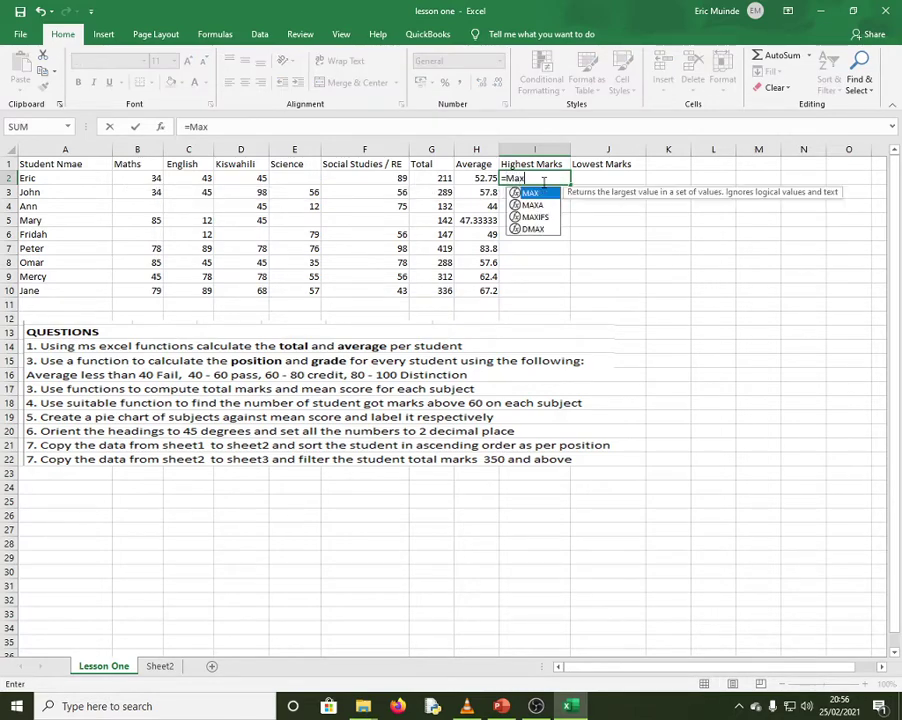
type("(")
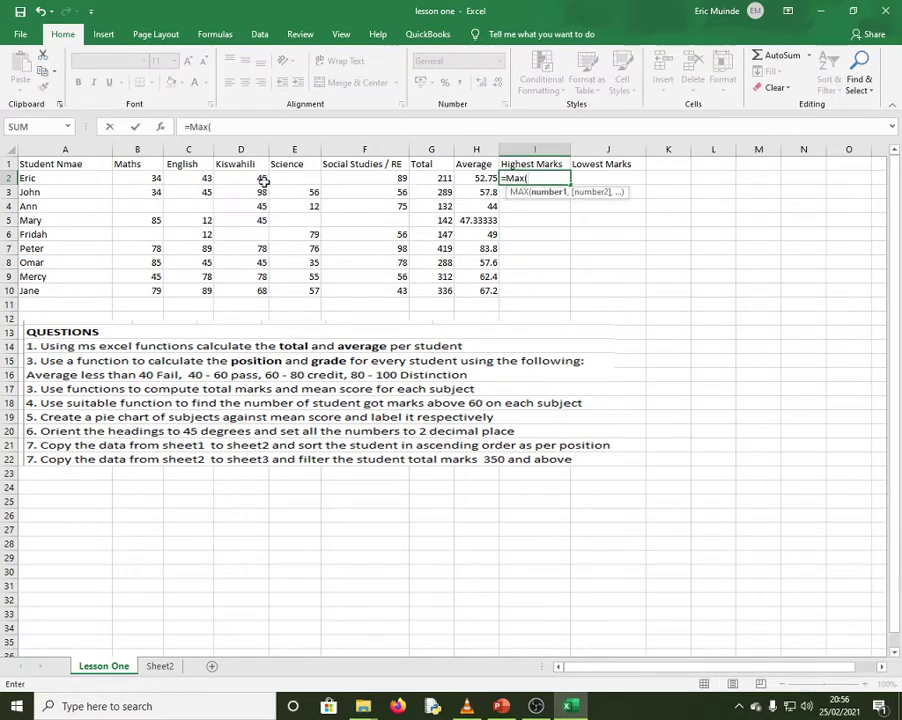
left_click_drag(153, 178, 352, 178)
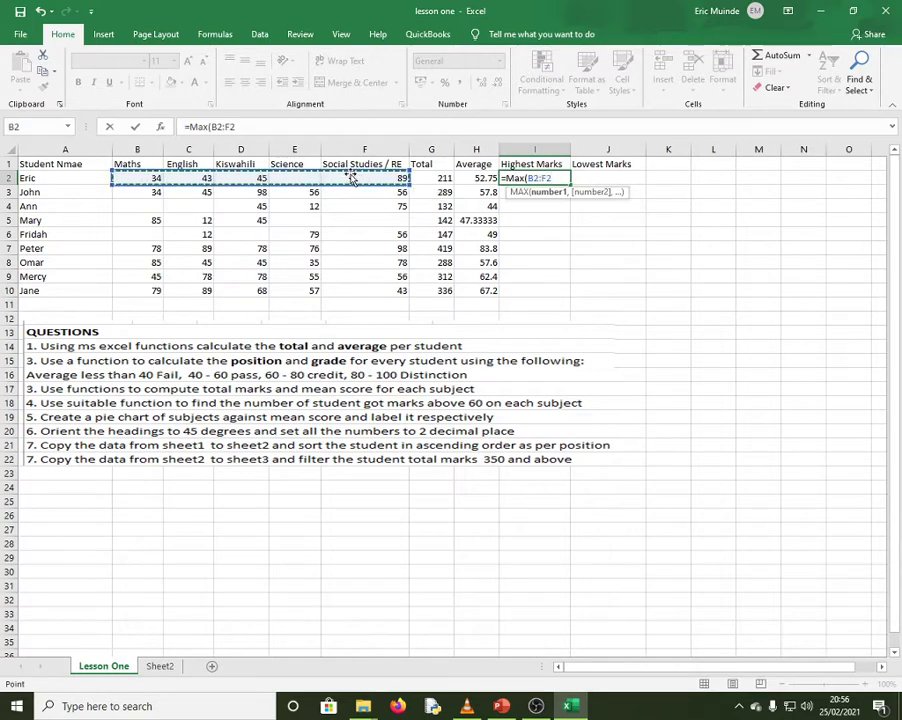
key("Return")
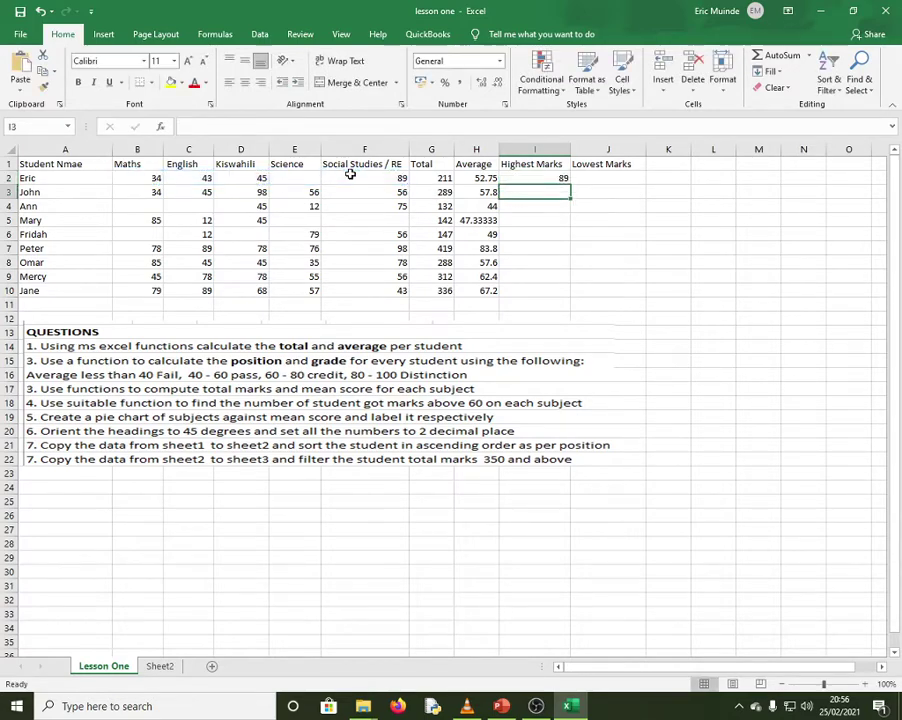
left_click(565, 179)
left_click_drag(570, 184, 556, 296)
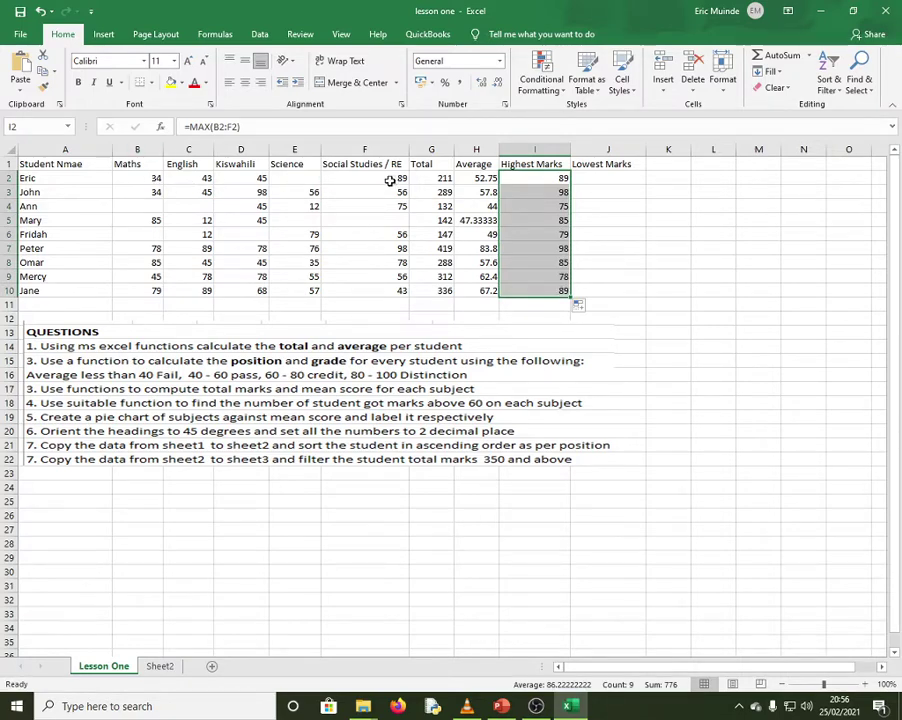
Find the first student's lowest mark in J2 with =MIN(B2:F2).
left_click(588, 180)
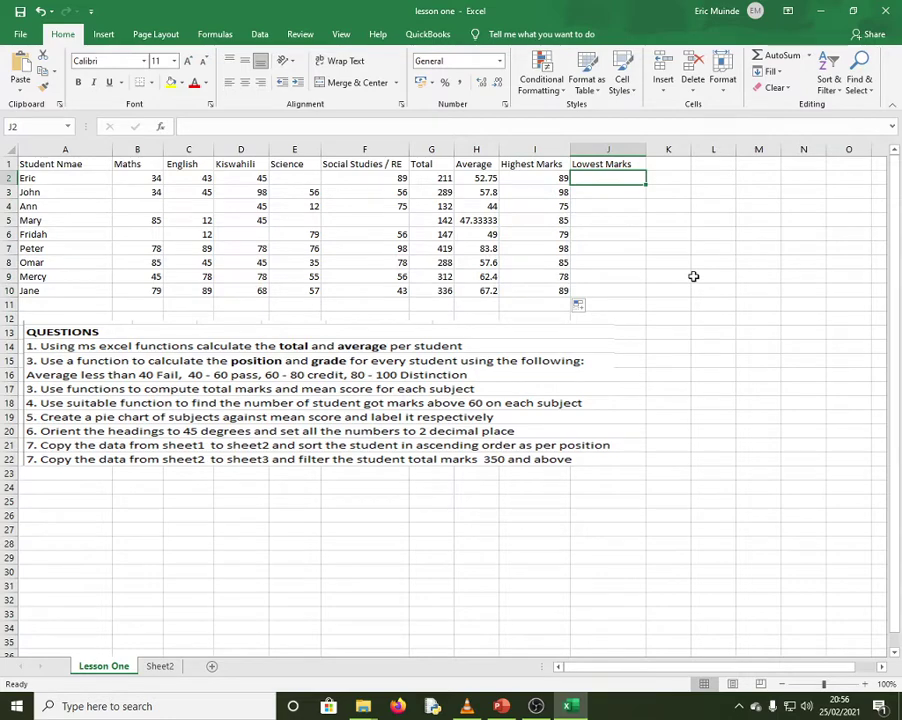
type("=Min")
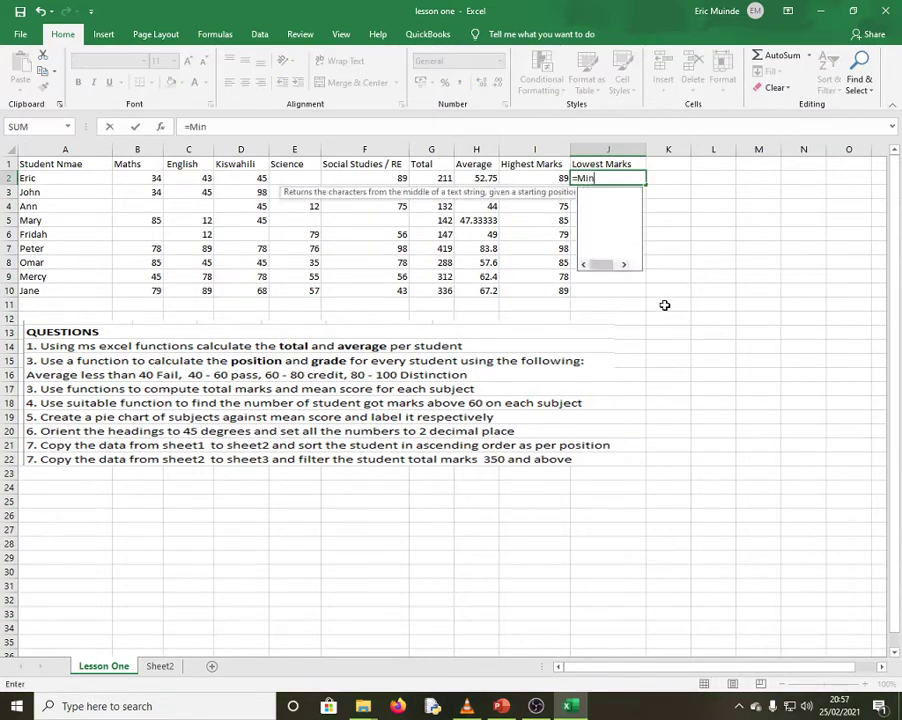
type("(")
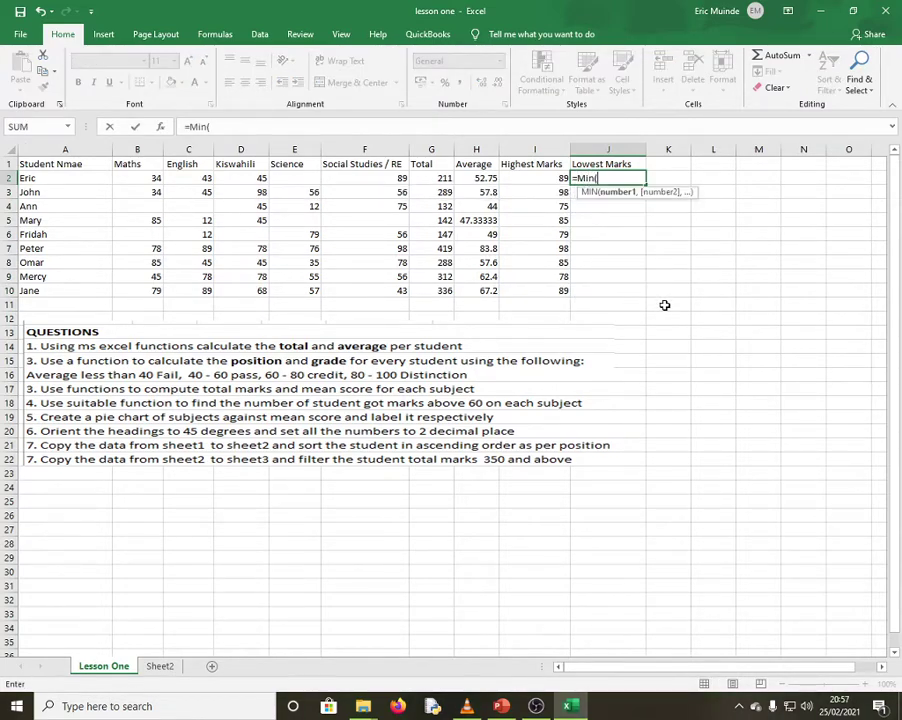
left_click_drag(127, 179, 354, 177)
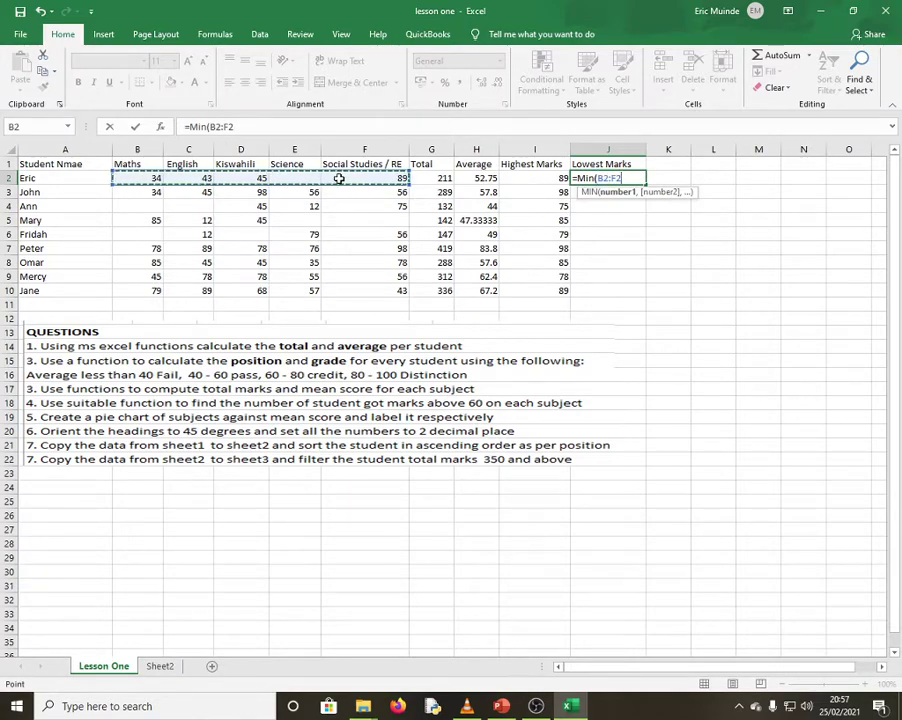
type(")")
key("Return")
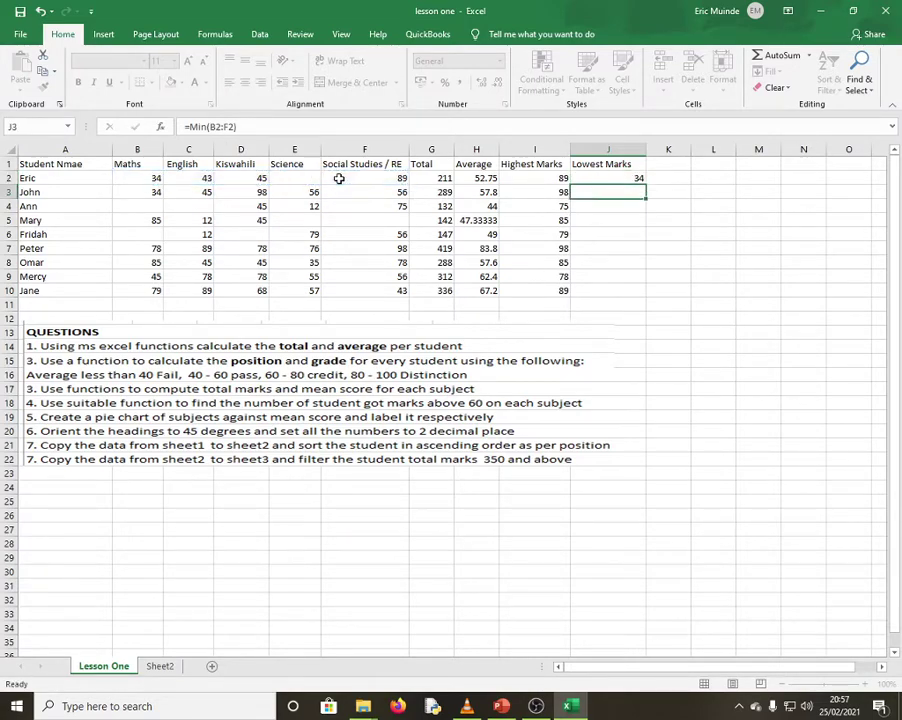
Fill the lowest-mark formula from J2 down through all the students and clear the surplus result in J11.
left_click(623, 177)
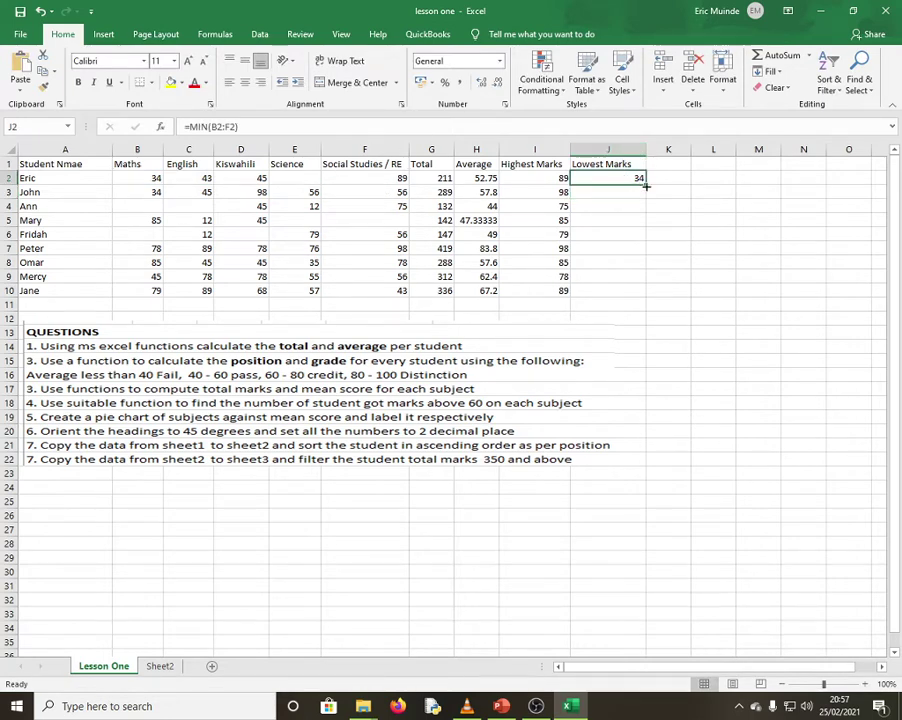
left_click_drag(646, 184, 653, 313)
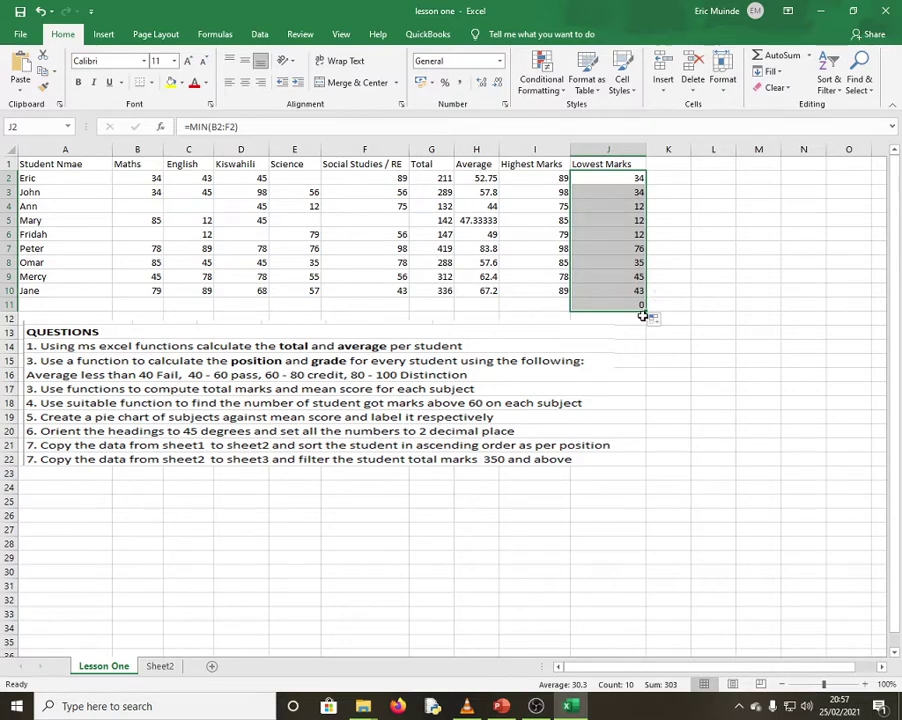
left_click(635, 305)
key("Delete")
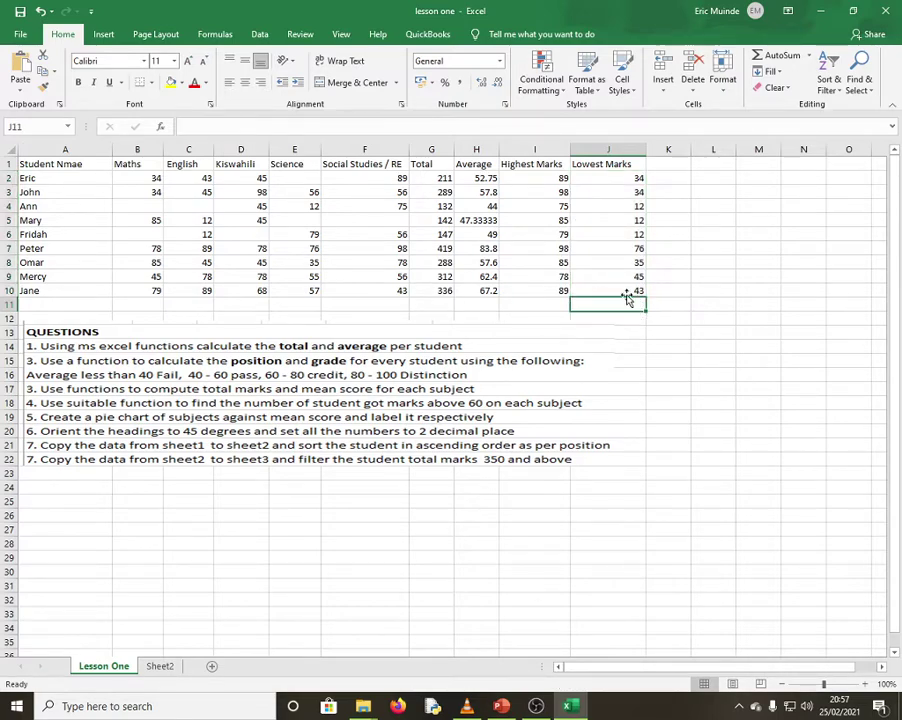
left_click(700, 334)
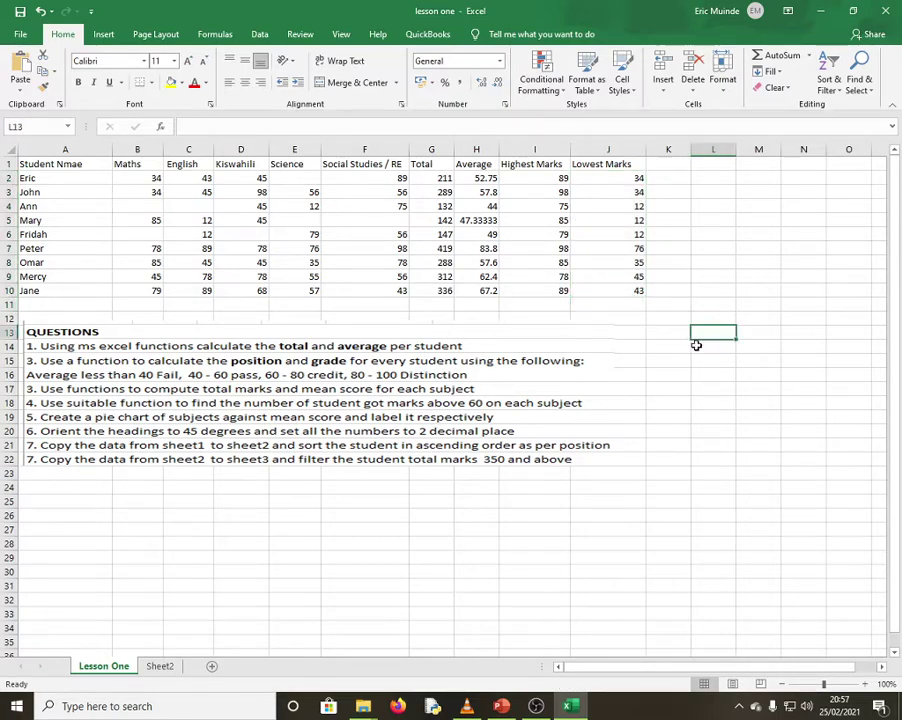
Add the column heading Position in K1.
left_click(663, 166)
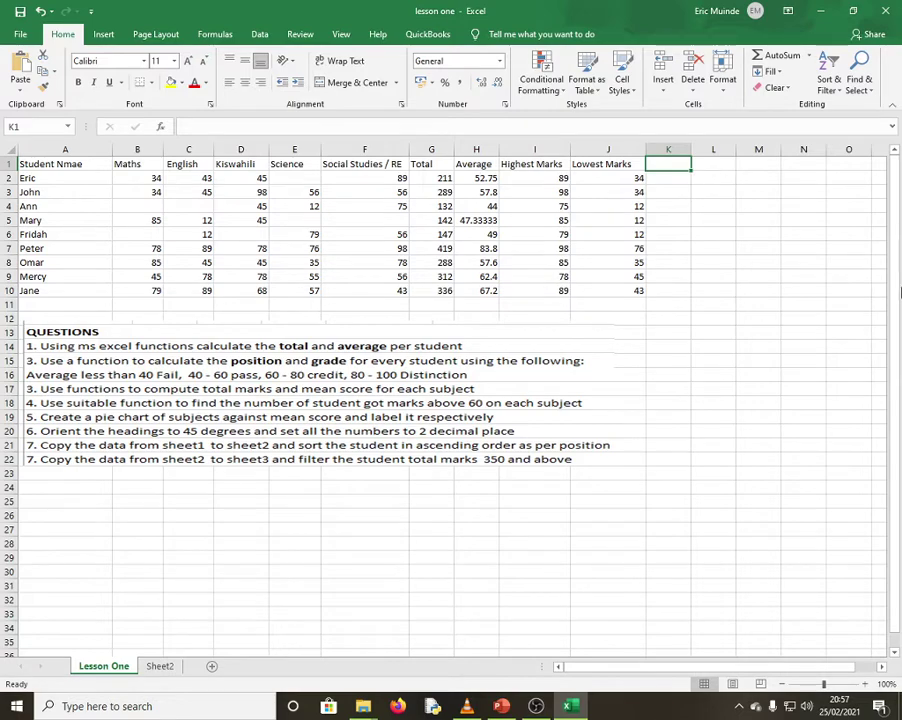
type("Position")
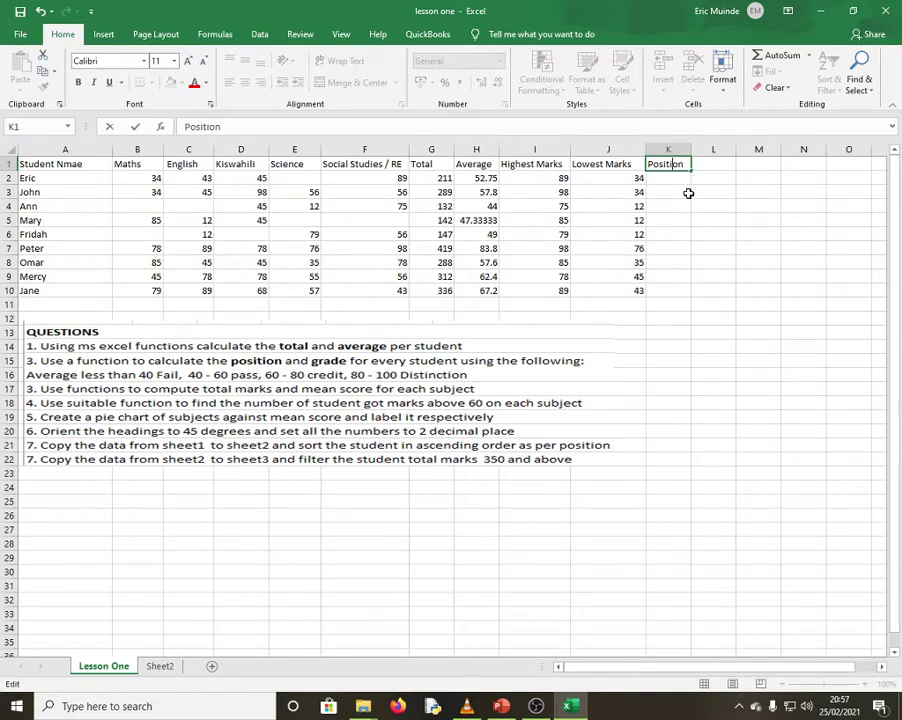
left_click(668, 183)
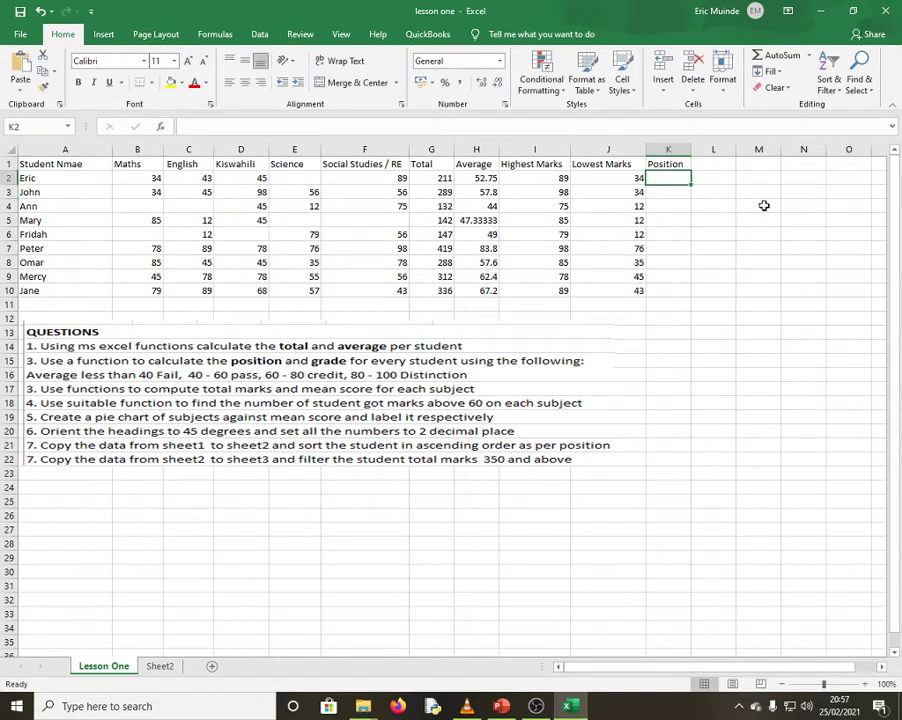
Rank the first student's average in K2 with =RANK(H2,H$2:H$10), keeping the rows of the comparison range fixed.
type("=R")
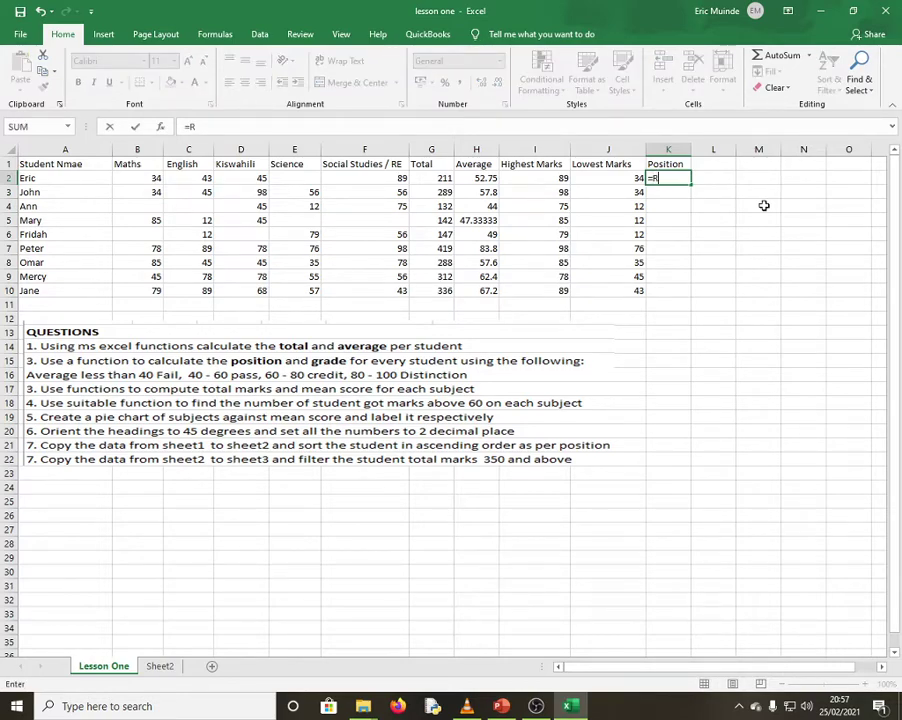
type("ank")
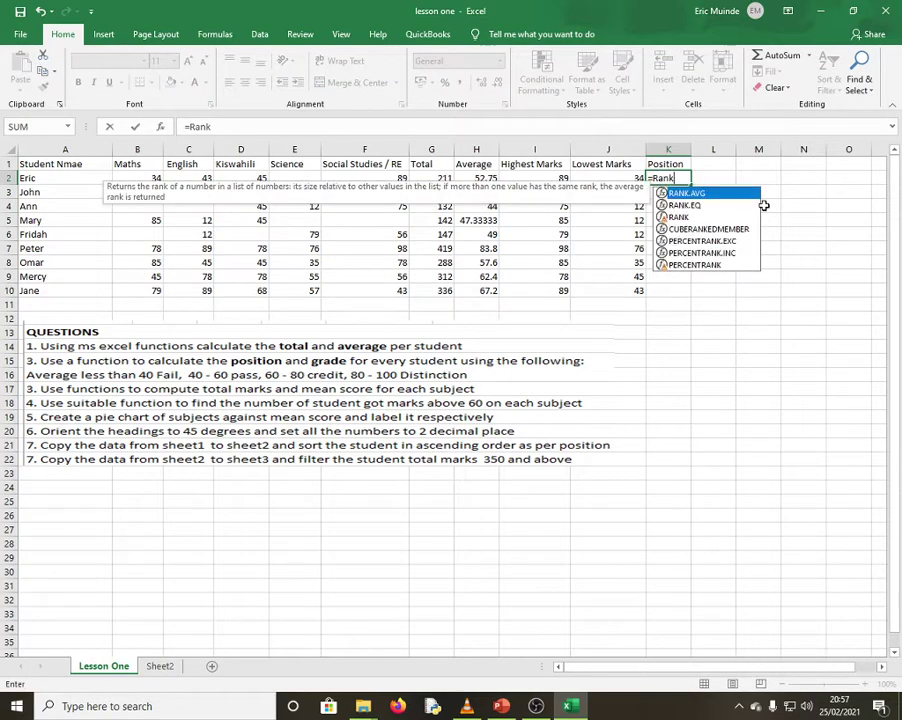
type("(")
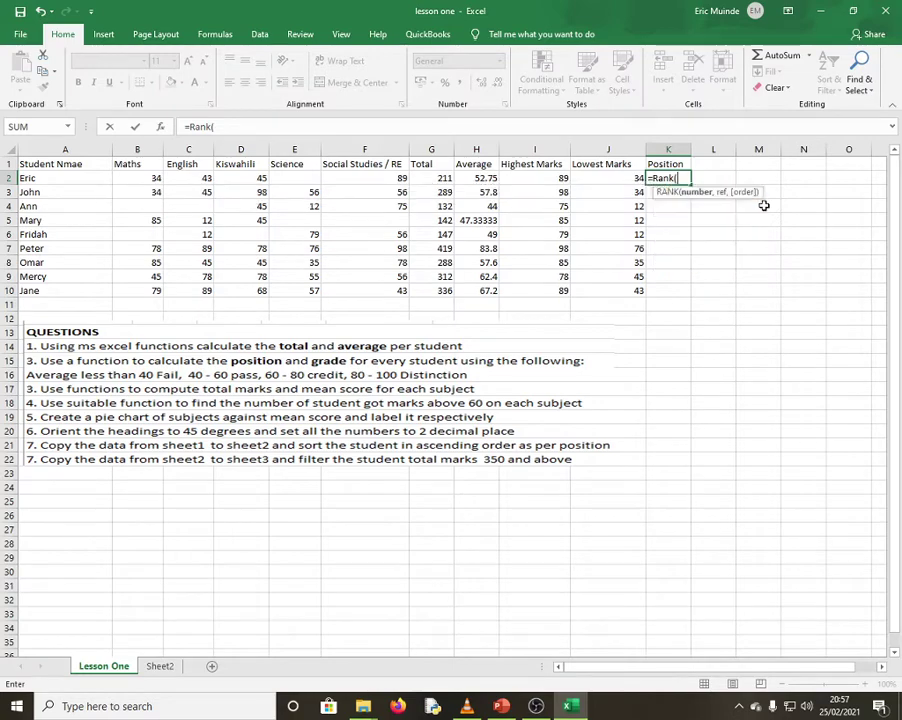
left_click(466, 179)
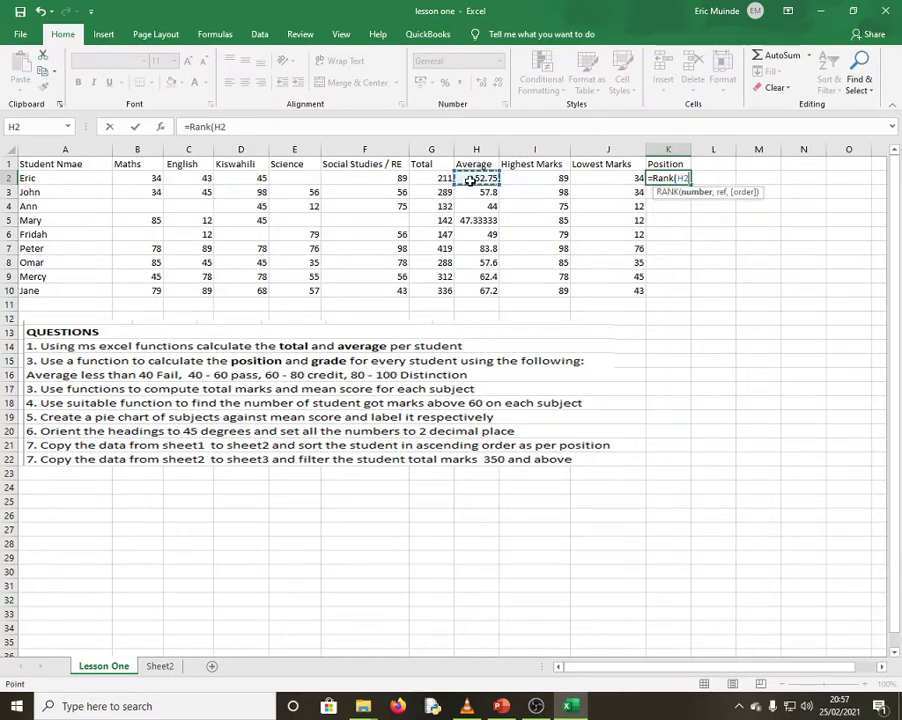
type(",")
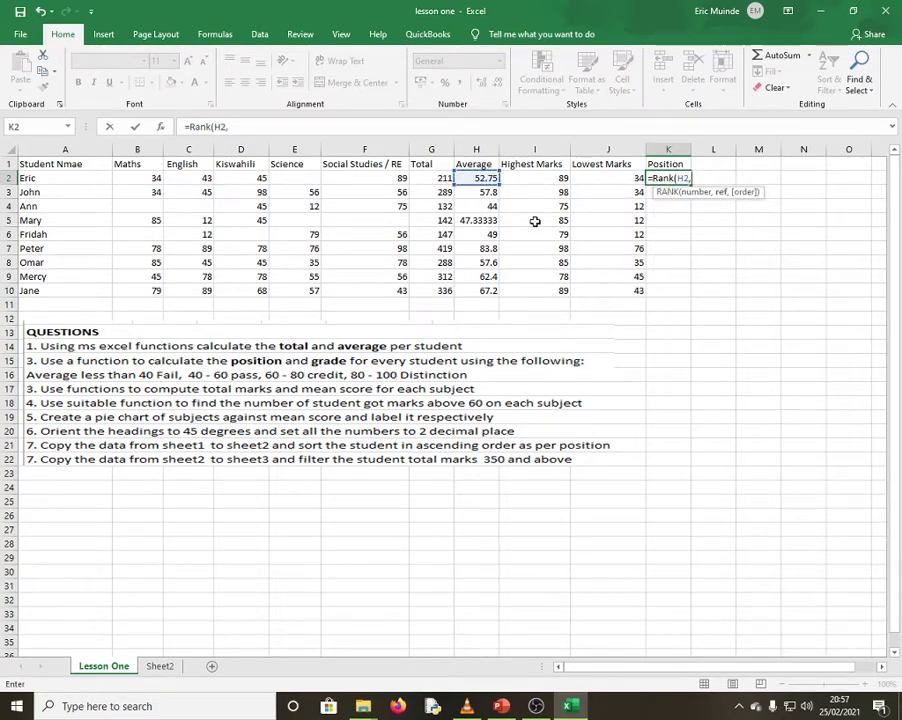
left_click_drag(469, 178, 473, 288)
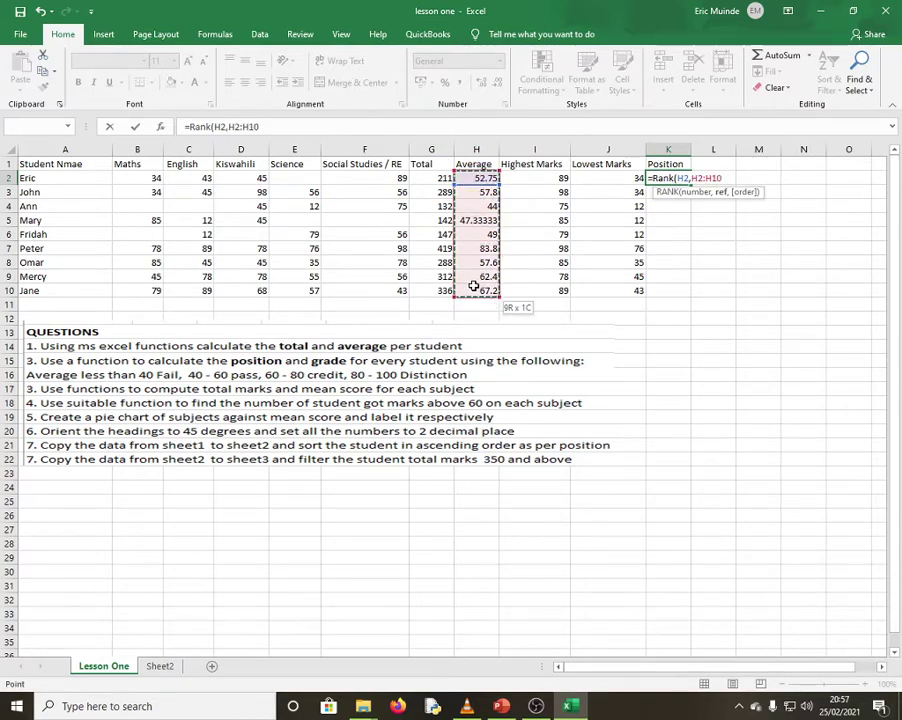
left_click(694, 179)
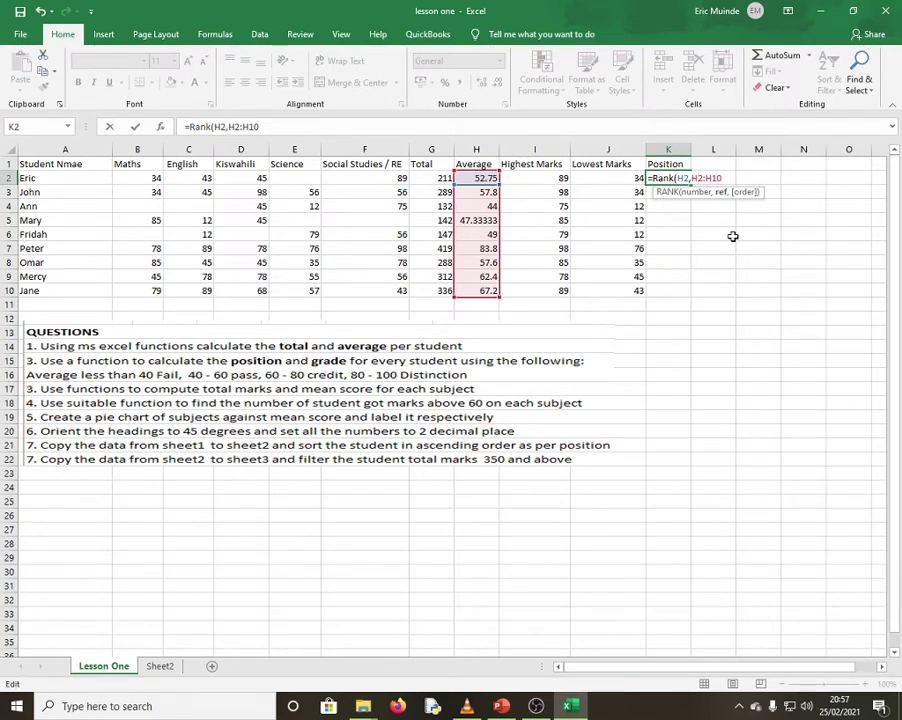
type("$")
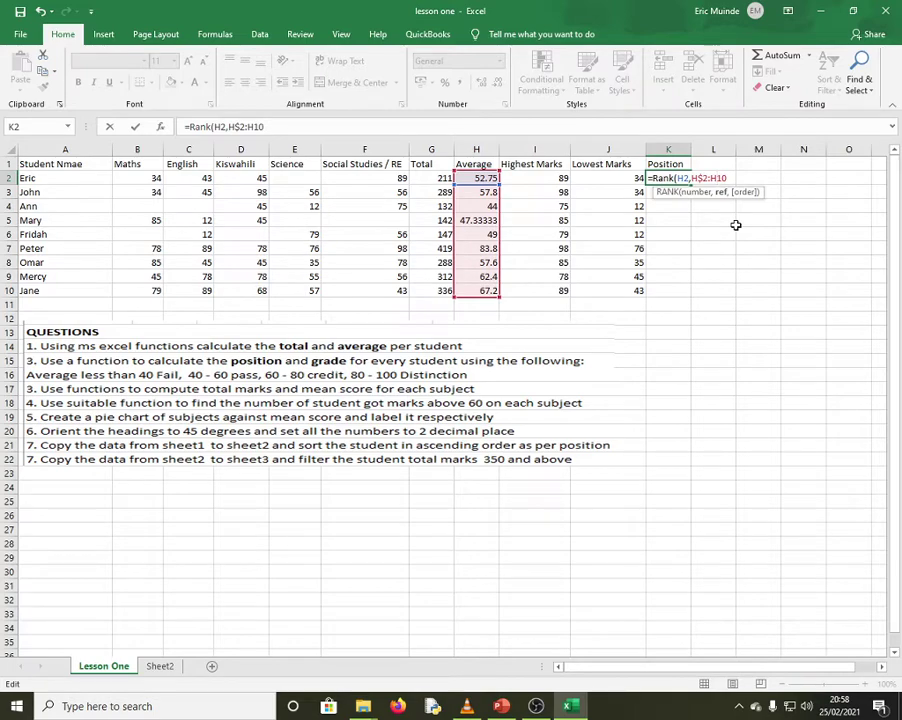
type("$10)")
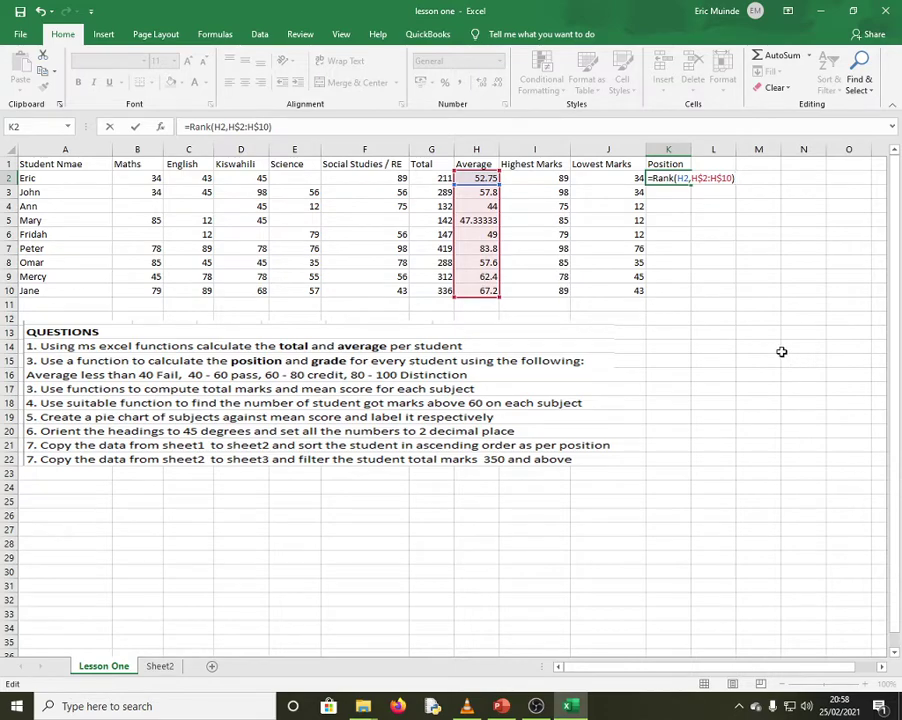
key("Return")
Compare the relative references in the I2 and I3 formulas, and fill the ranking formula from K2 down to K10.
left_click(545, 178)
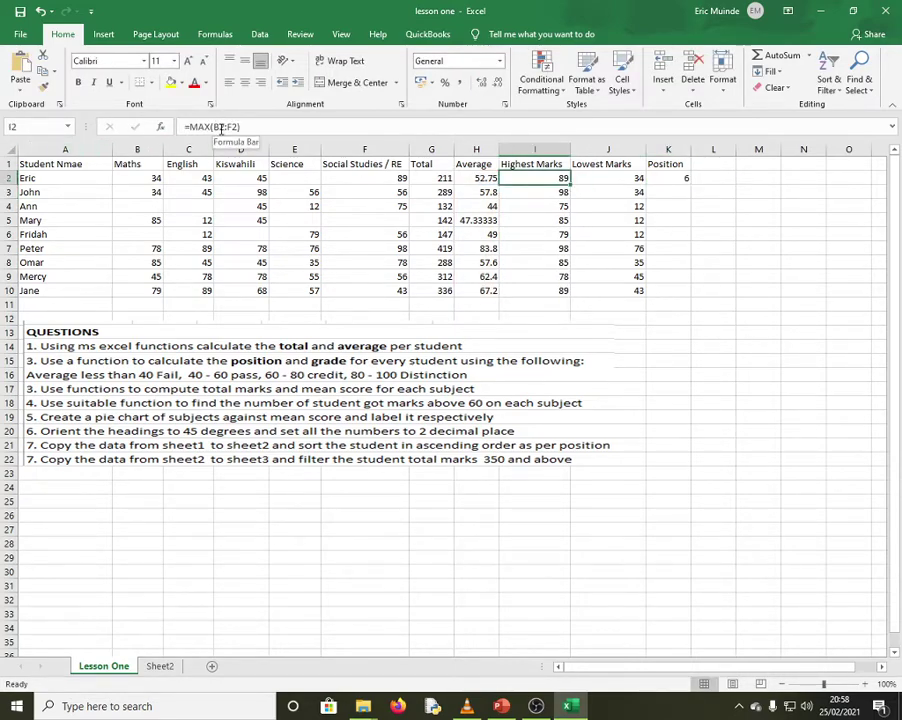
left_click(535, 192)
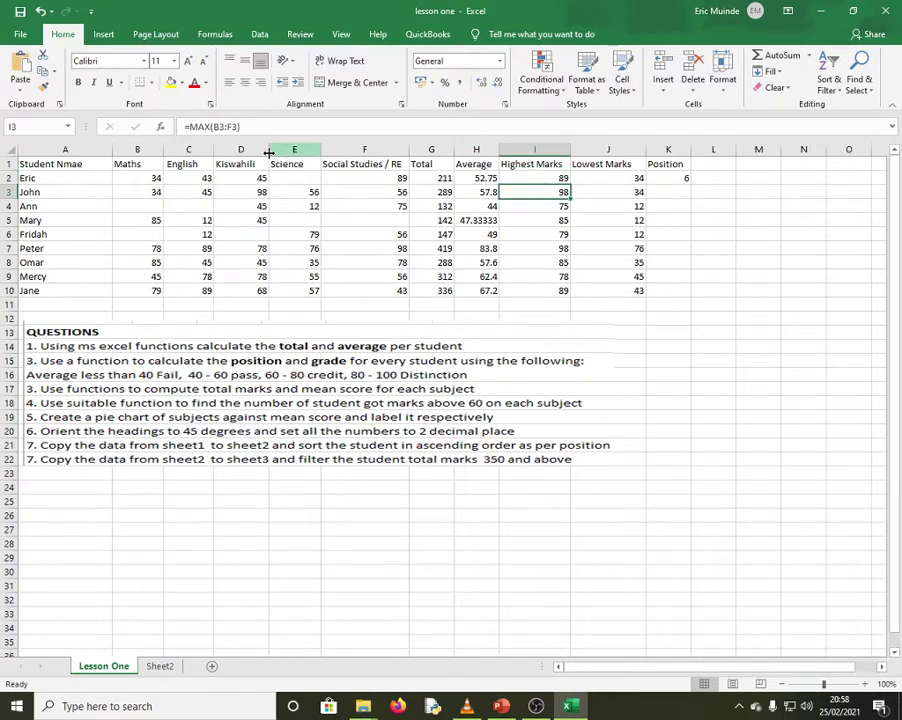
left_click(685, 179)
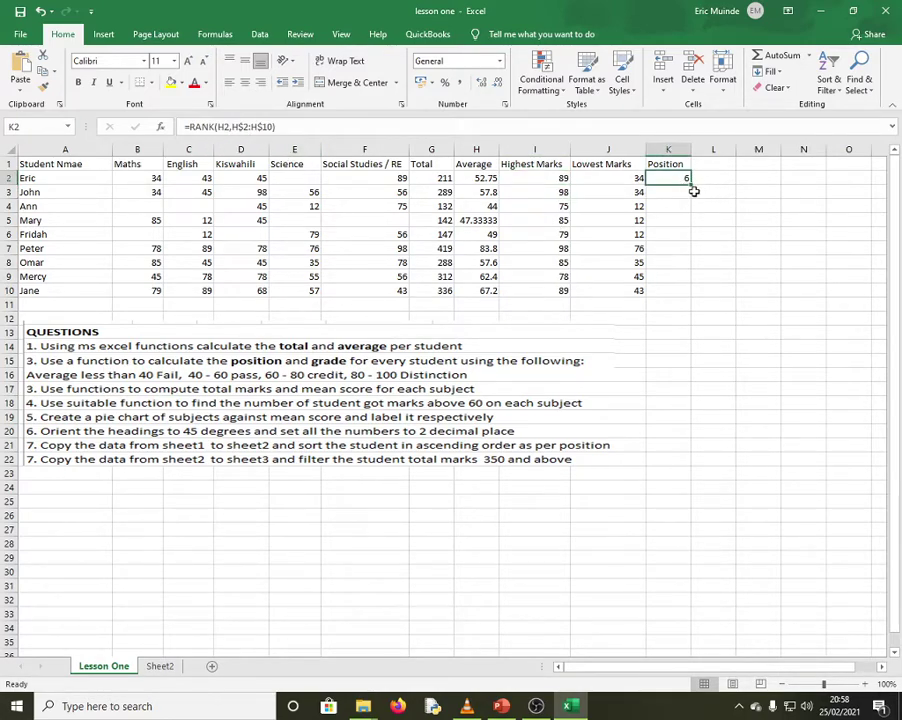
left_click_drag(692, 185, 681, 298)
Examine the ranking formulas in K2, K3, K4 and K9 to compare their relative and fixed references.
left_click(680, 178)
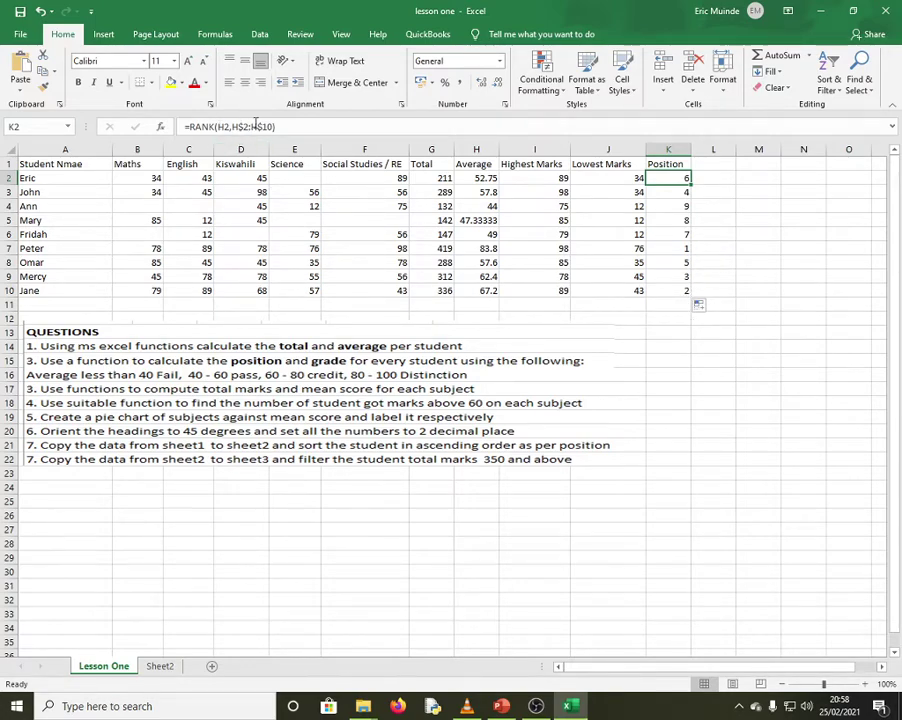
left_click(681, 192)
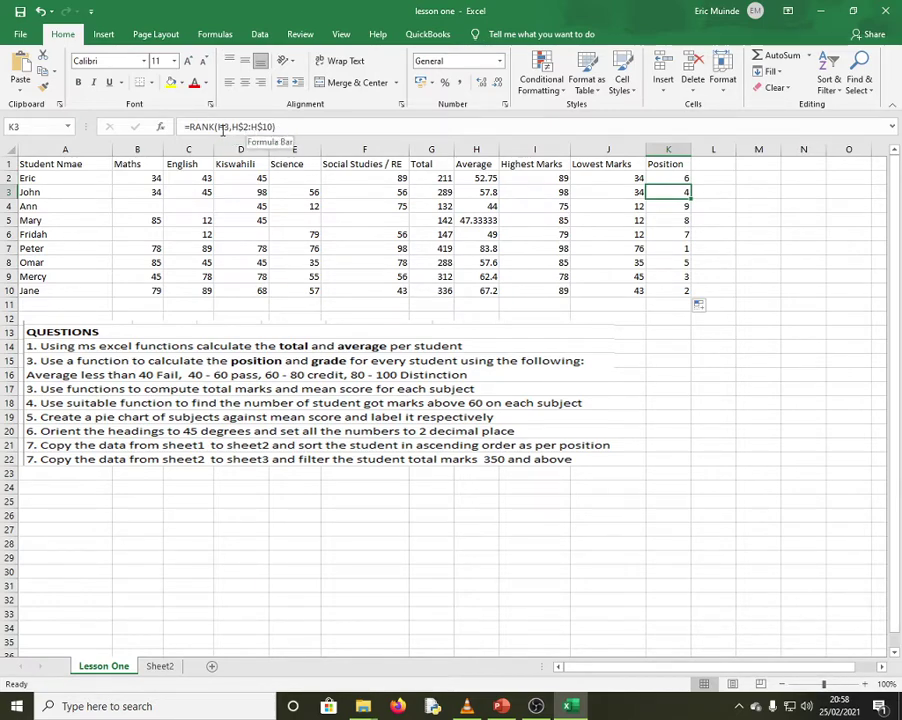
left_click(684, 206)
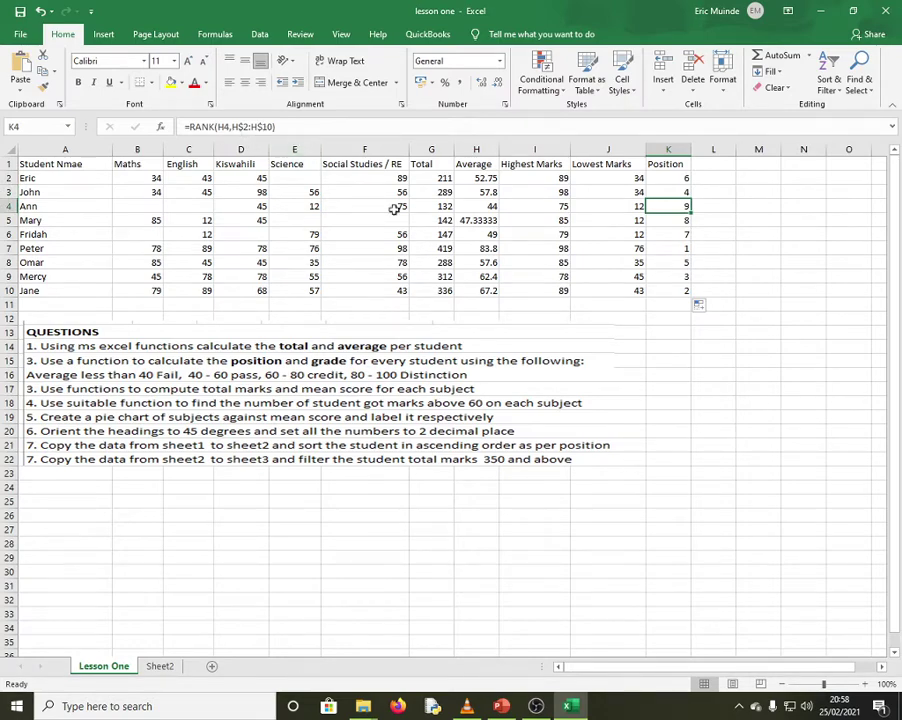
left_click(670, 276)
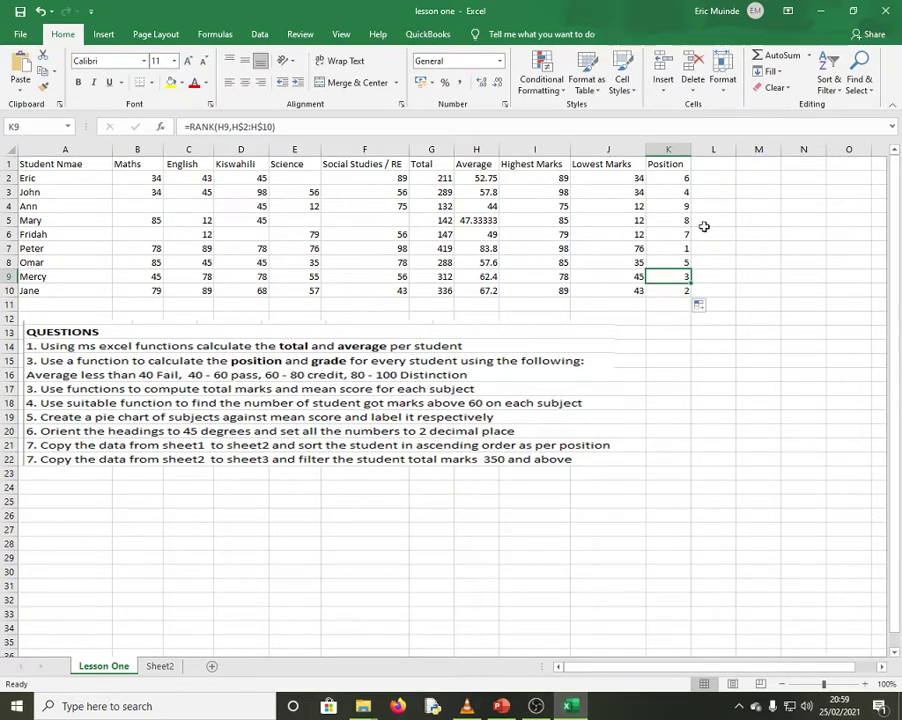
Add the column heading Grade in L1.
left_click(708, 167)
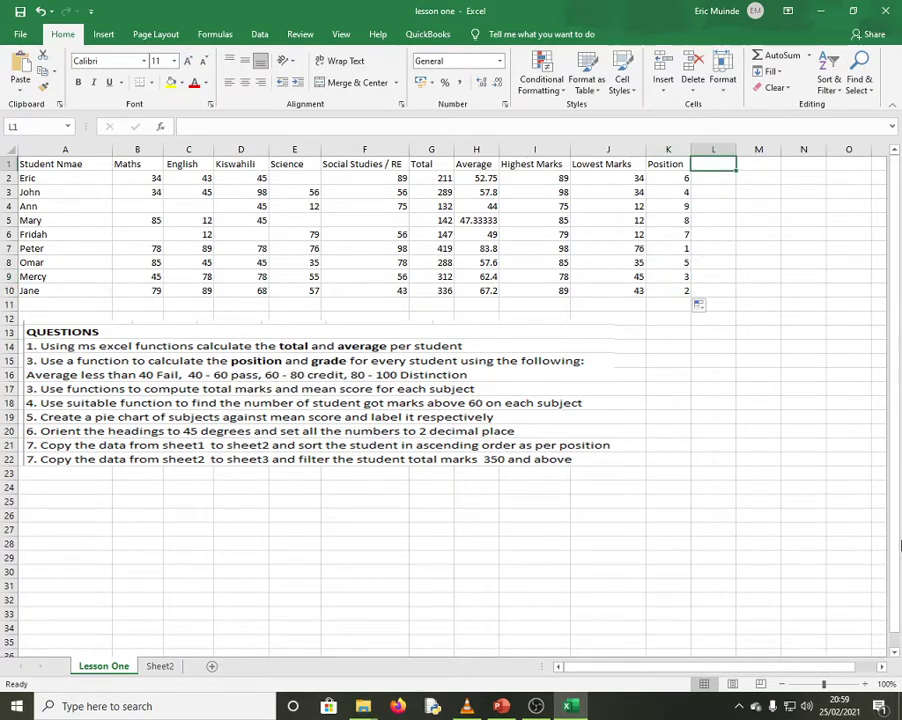
type("Grade")
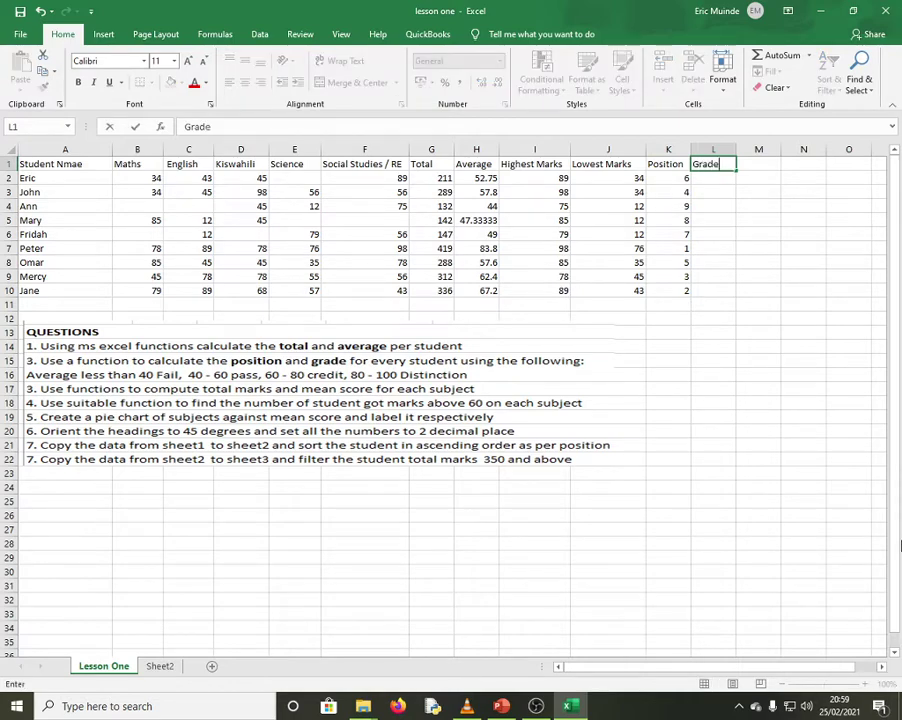
key("Return")
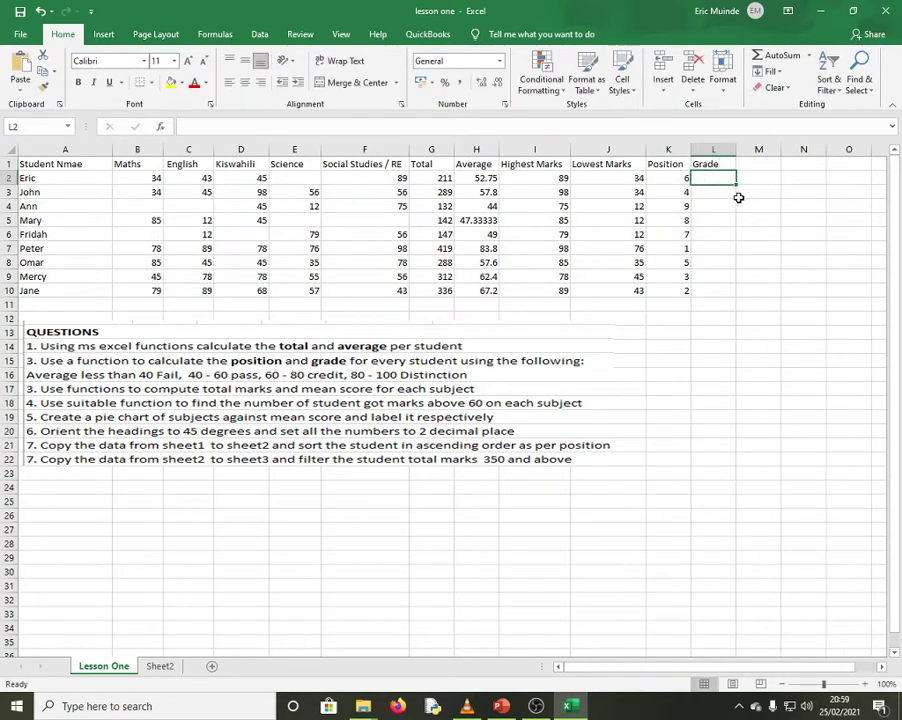
Start the grade formula in L2 with an IF that returns "Pass" when the average in H2 is below 40.
type("=")
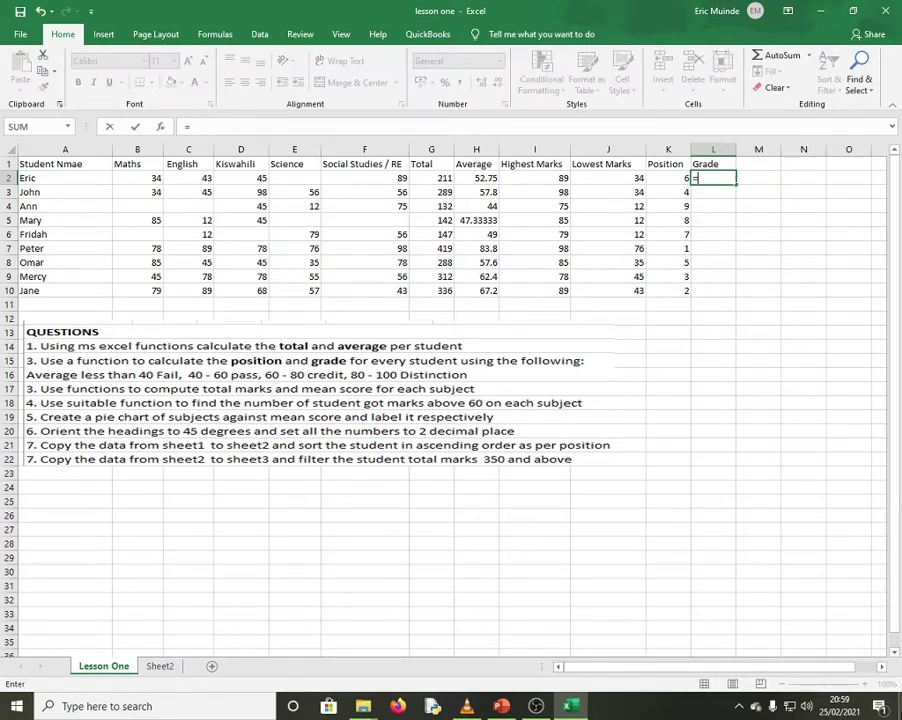
type("if")
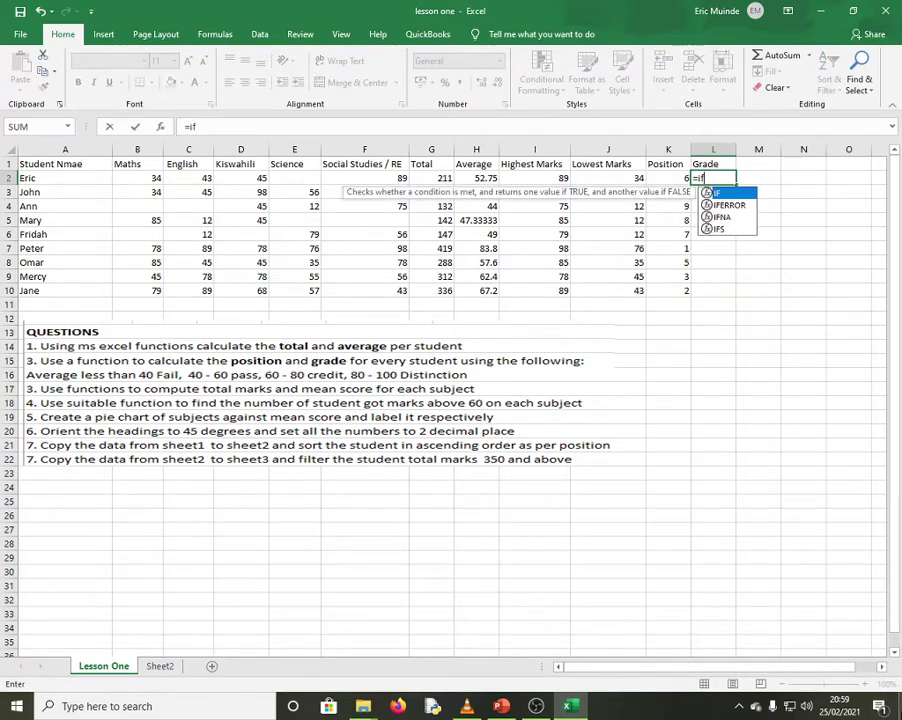
type("(")
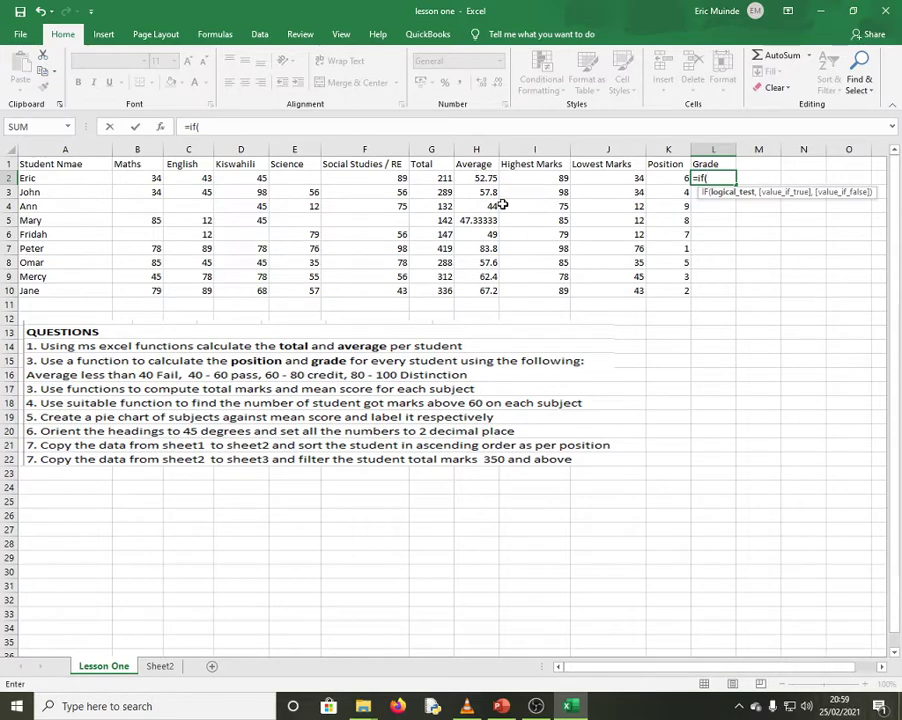
left_click(468, 178)
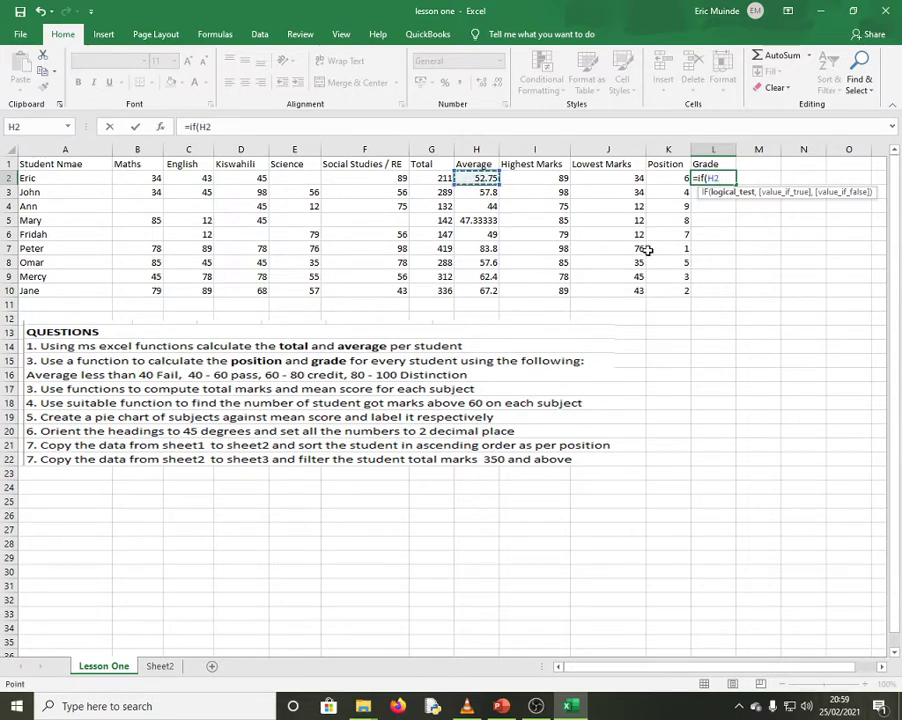
type("<40,")
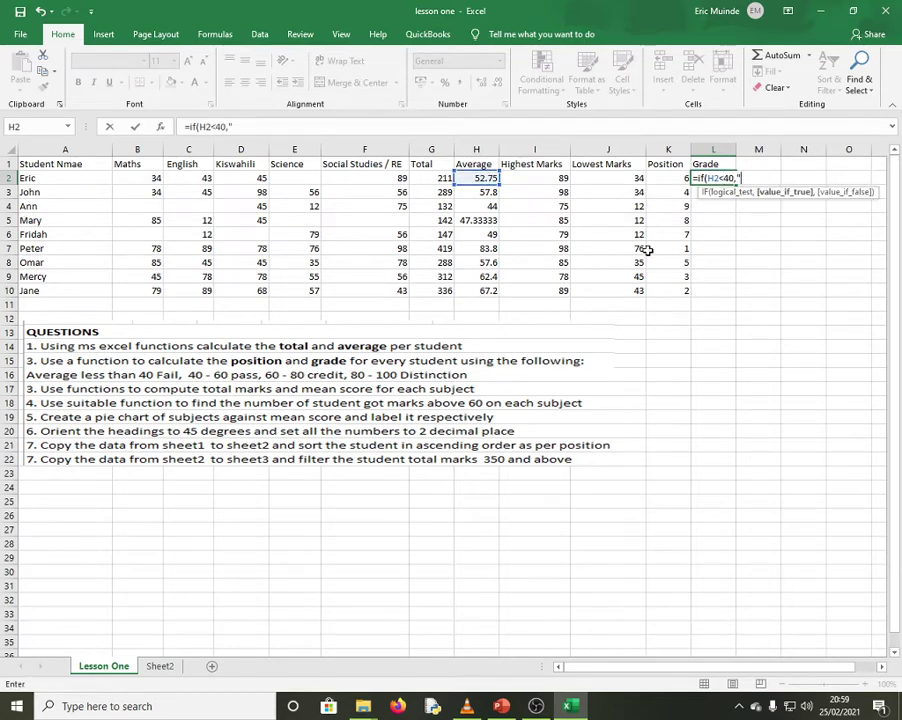
type("\"Pass\",")
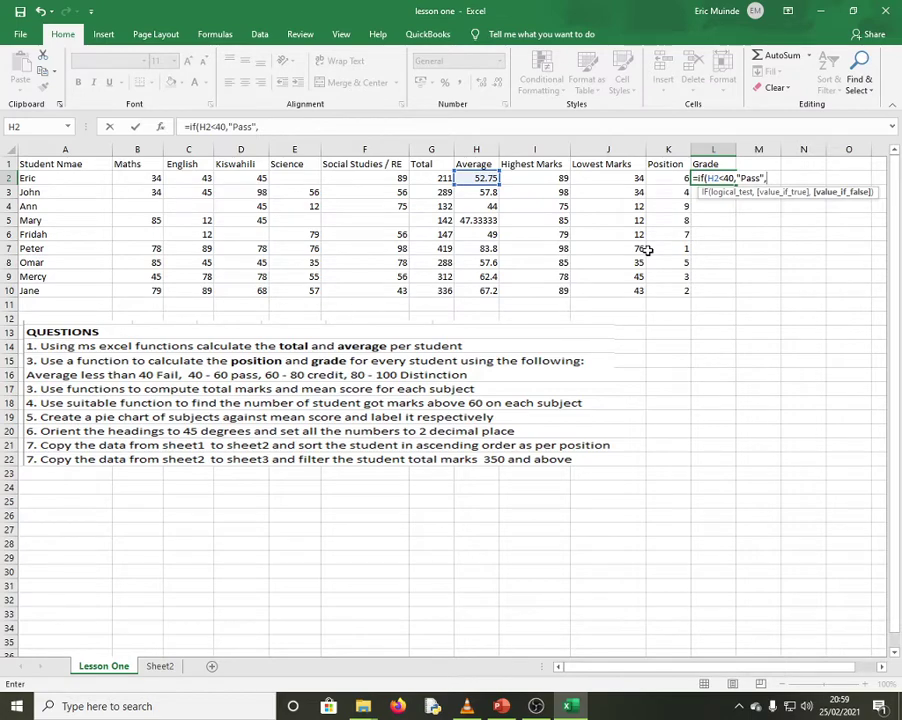
Nest a second IF in the L2 formula that returns "Pass" when H2 is below 60.
type("If")
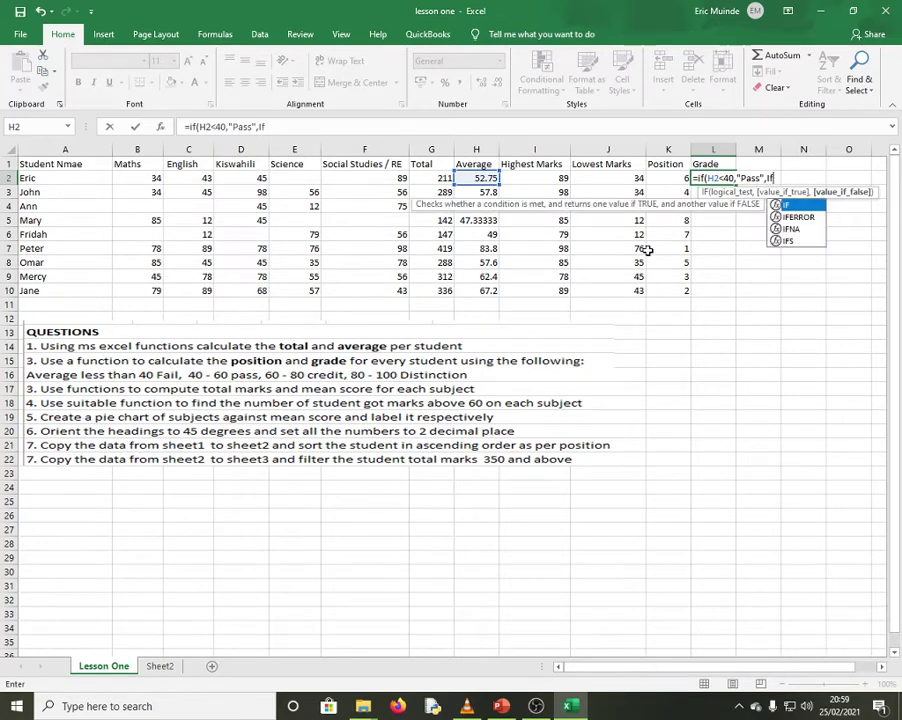
type("(")
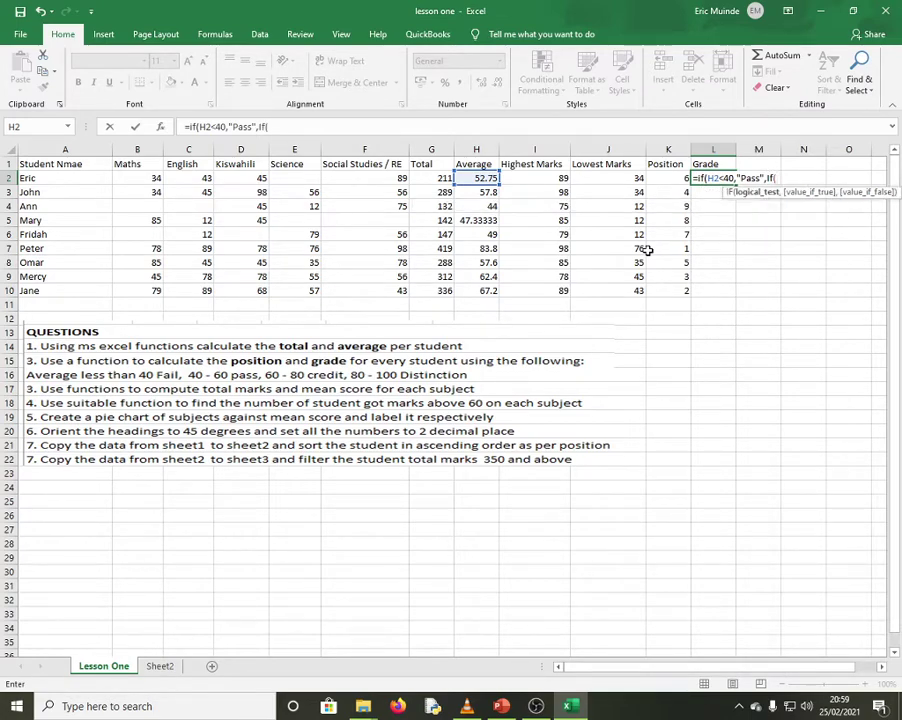
left_click(472, 182)
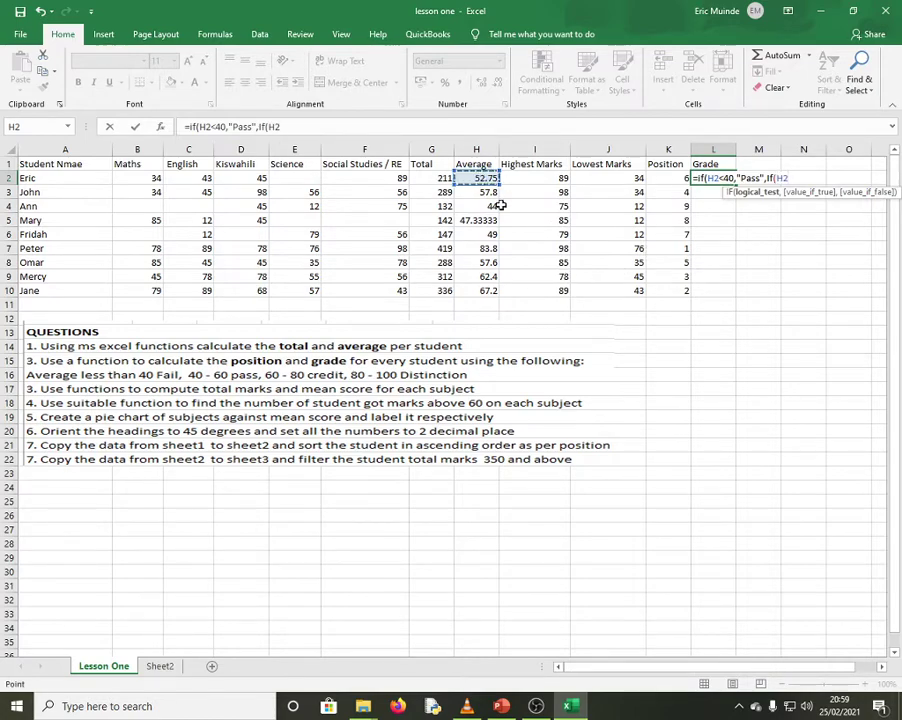
type("<=60")
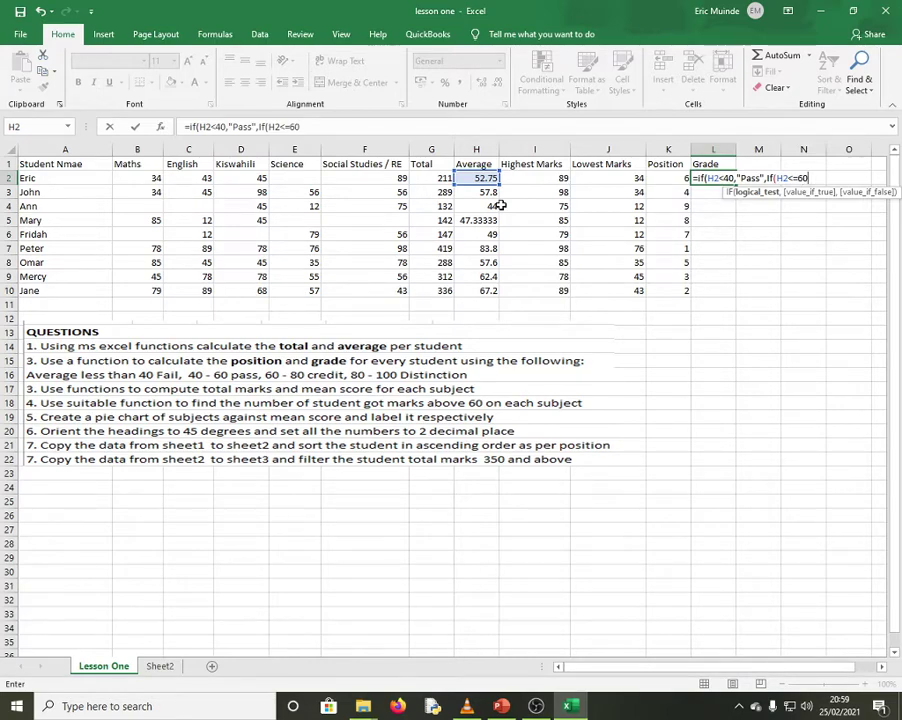
type(",")
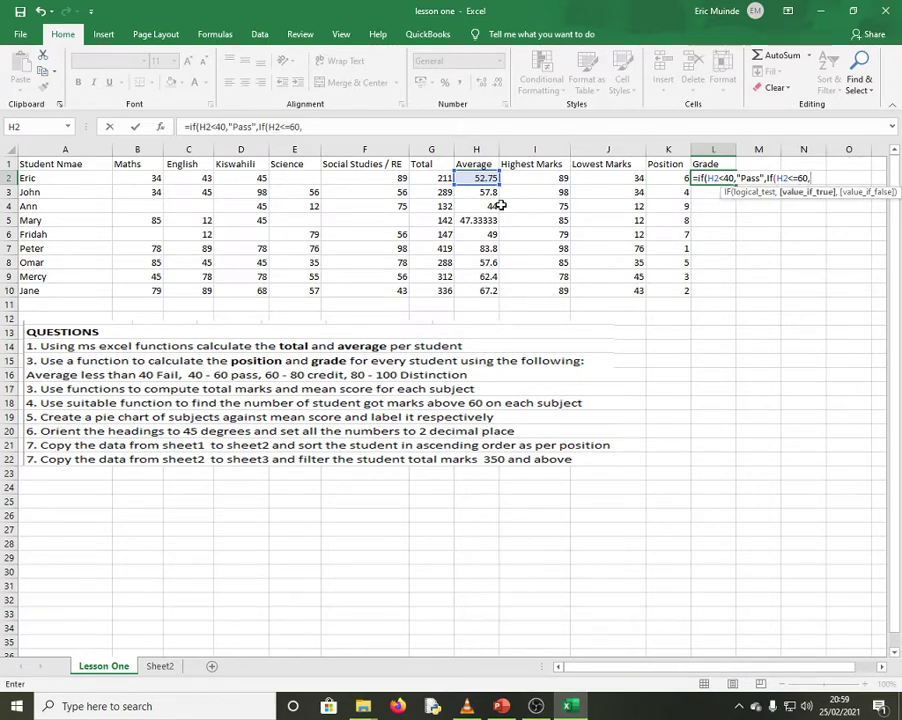
key("BackSpace")
key("BackSpace")
key("BackSpace")
key("BackSpace")
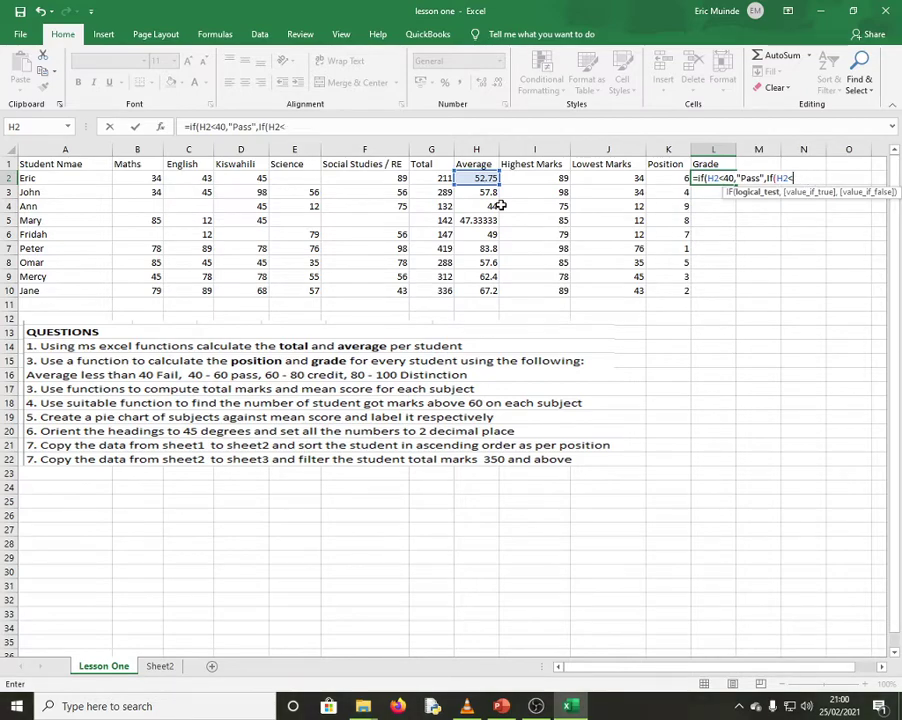
type("60,")
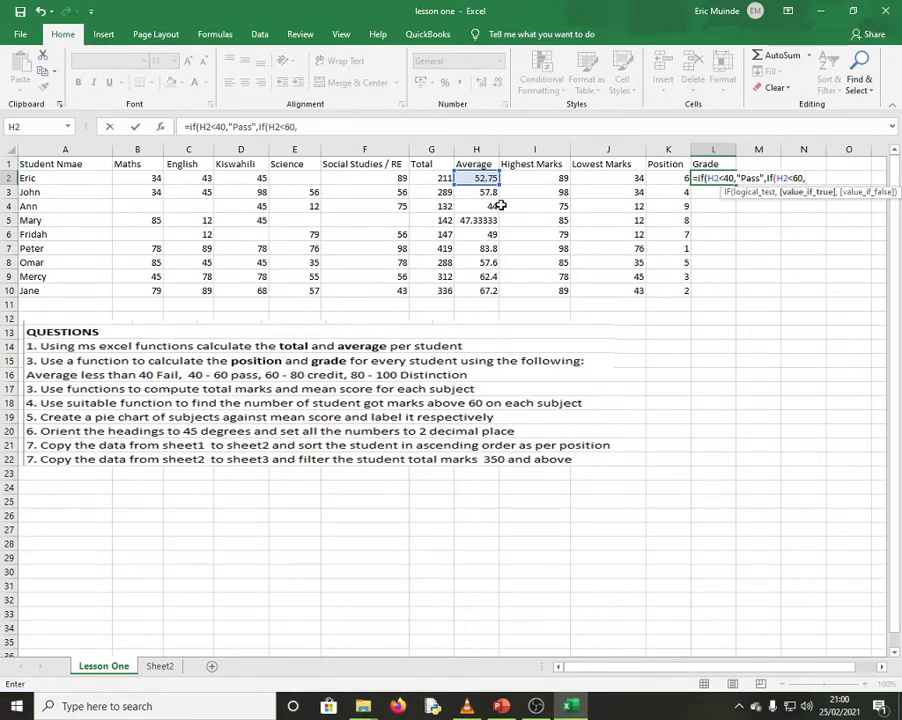
type("\"Pass\"")
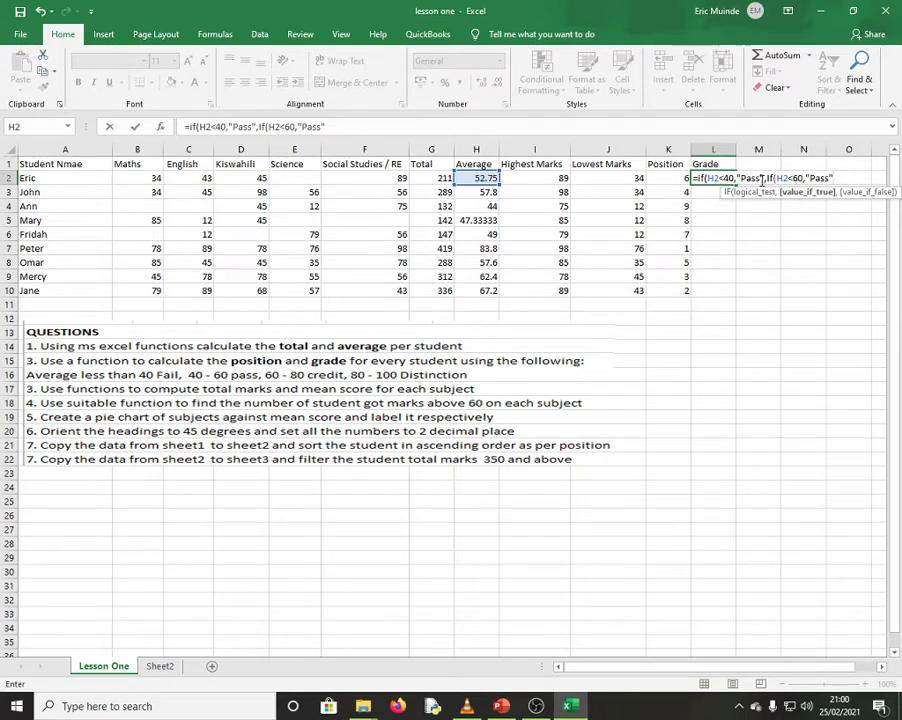
Correct the result of the H2<40 test in the L2 formula to "Fail".
left_click_drag(762, 179, 738, 179)
type("Fai")
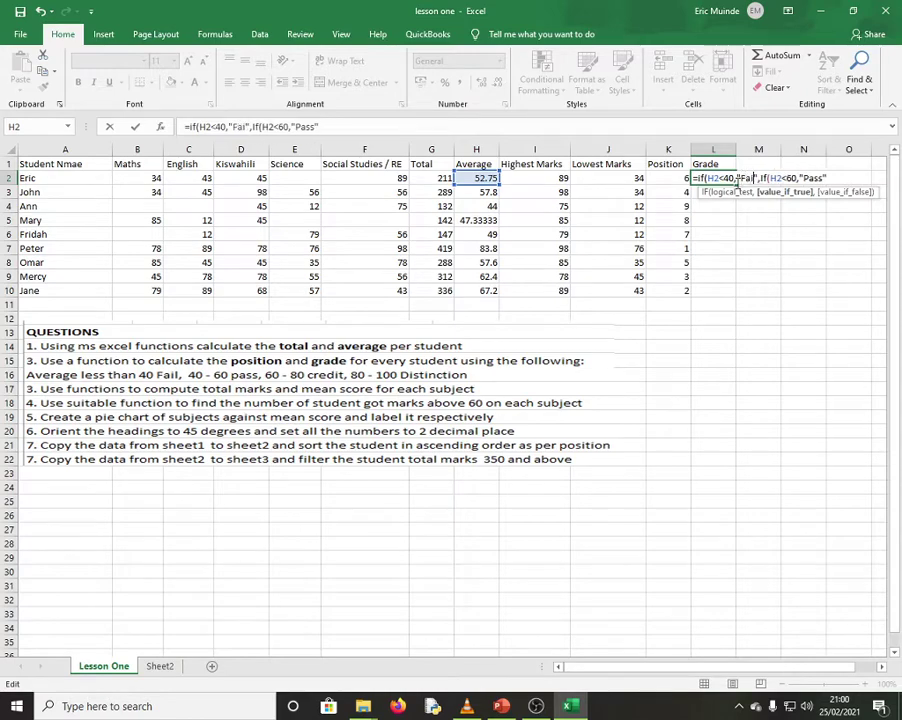
type("l\"")
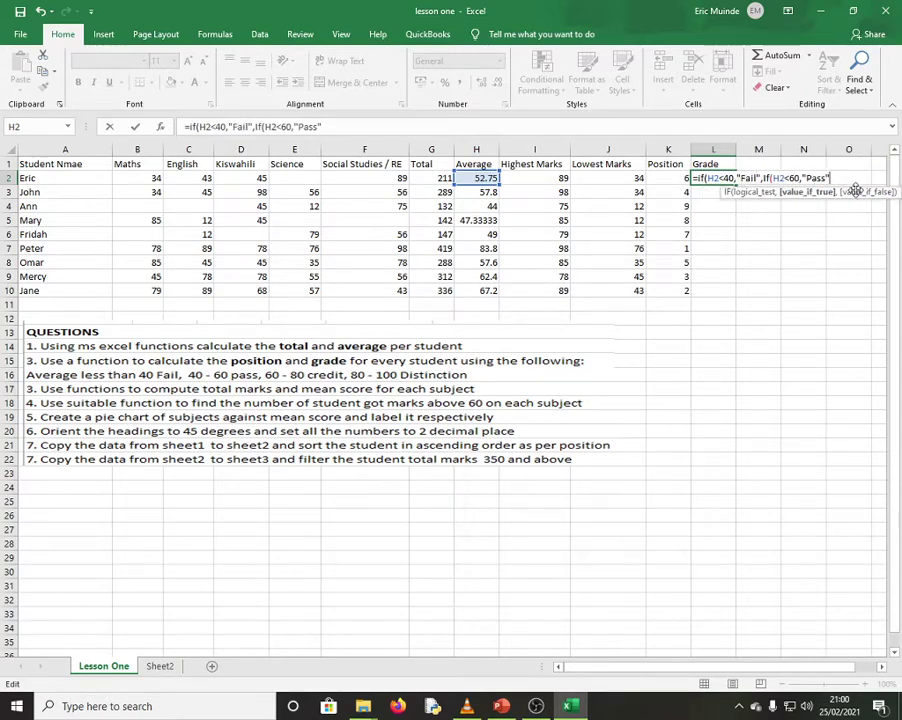
Nest a third IF in the L2 formula that returns "Credit" when H2 is below 80.
type(",if")
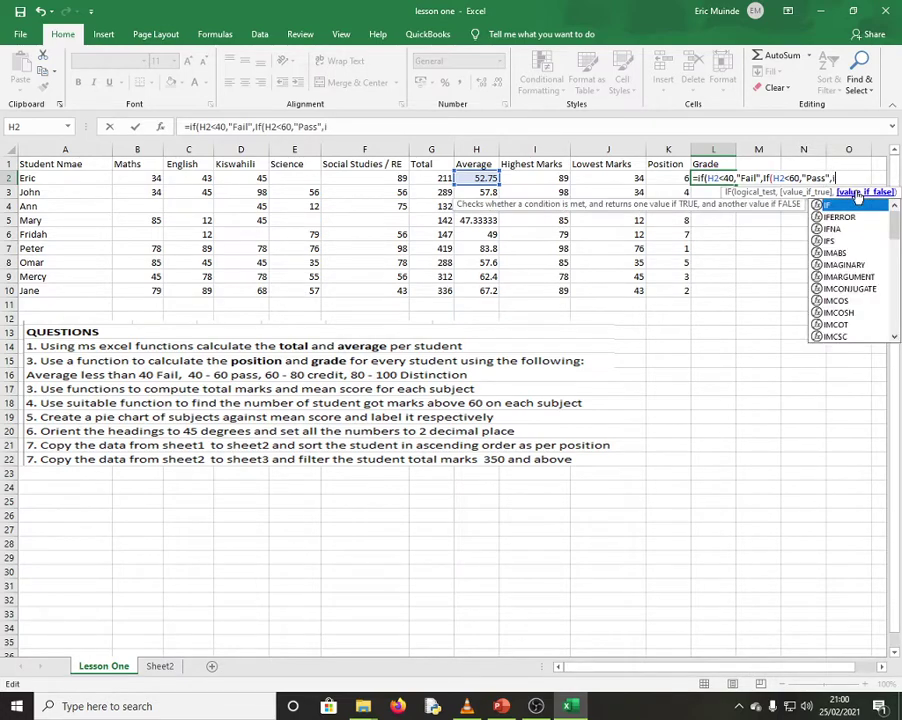
type("(")
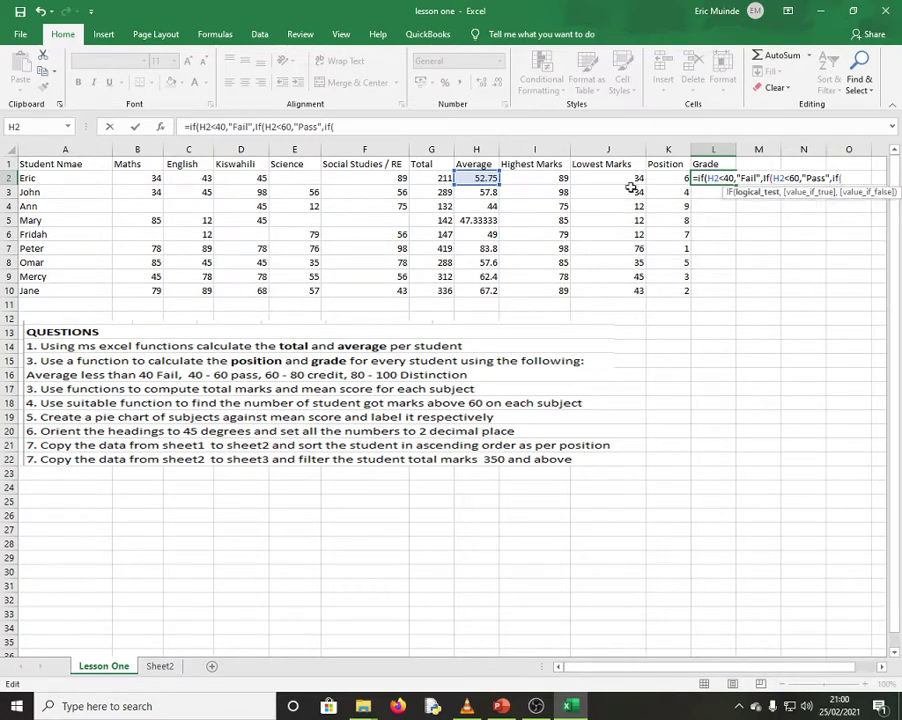
left_click(488, 180)
type("<")
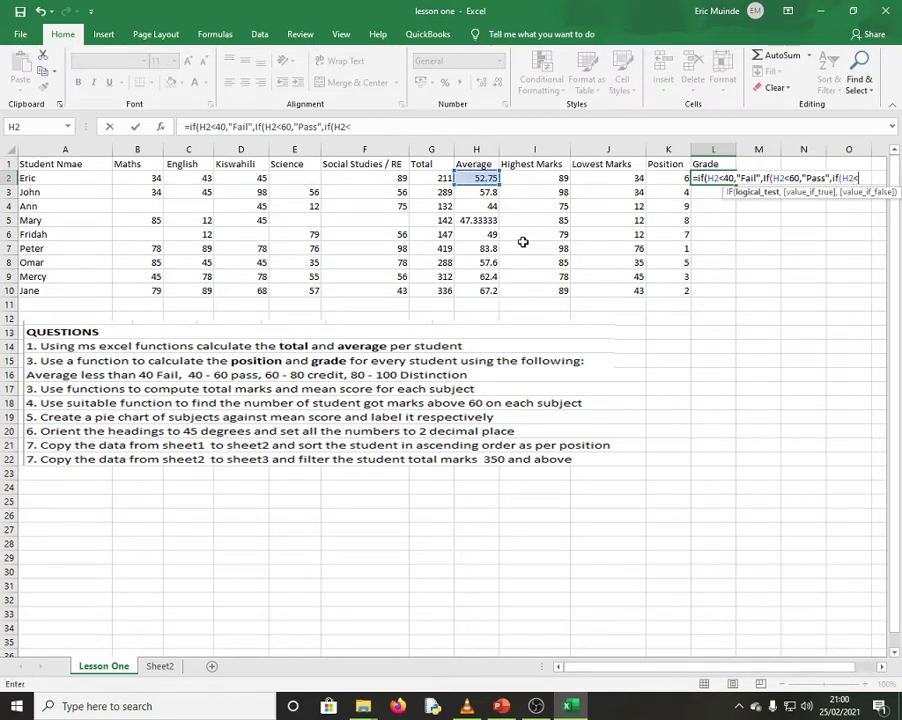
type("80,")
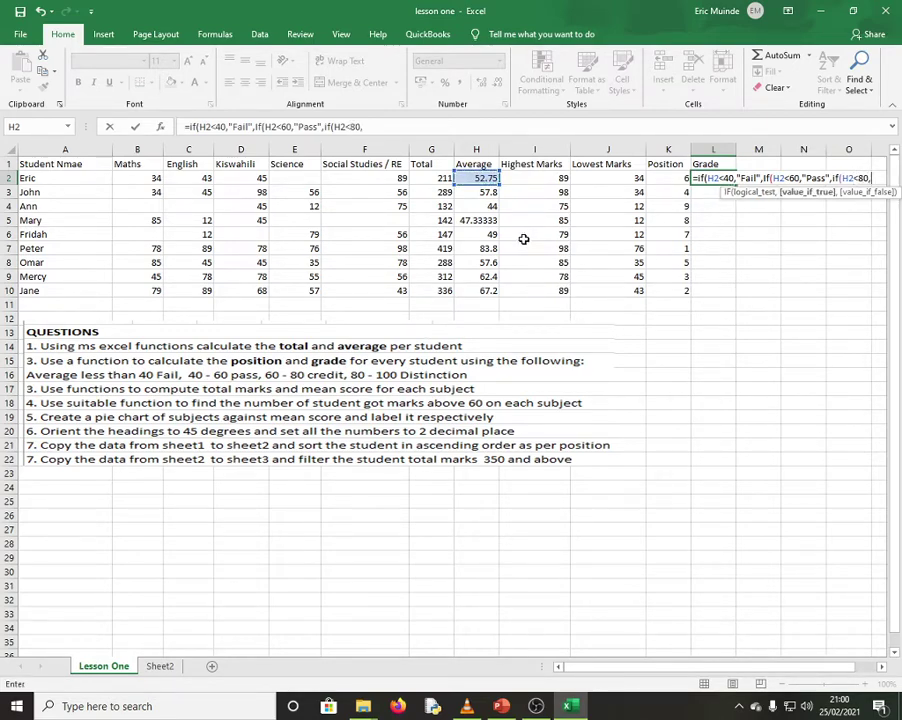
type("\"Credit")
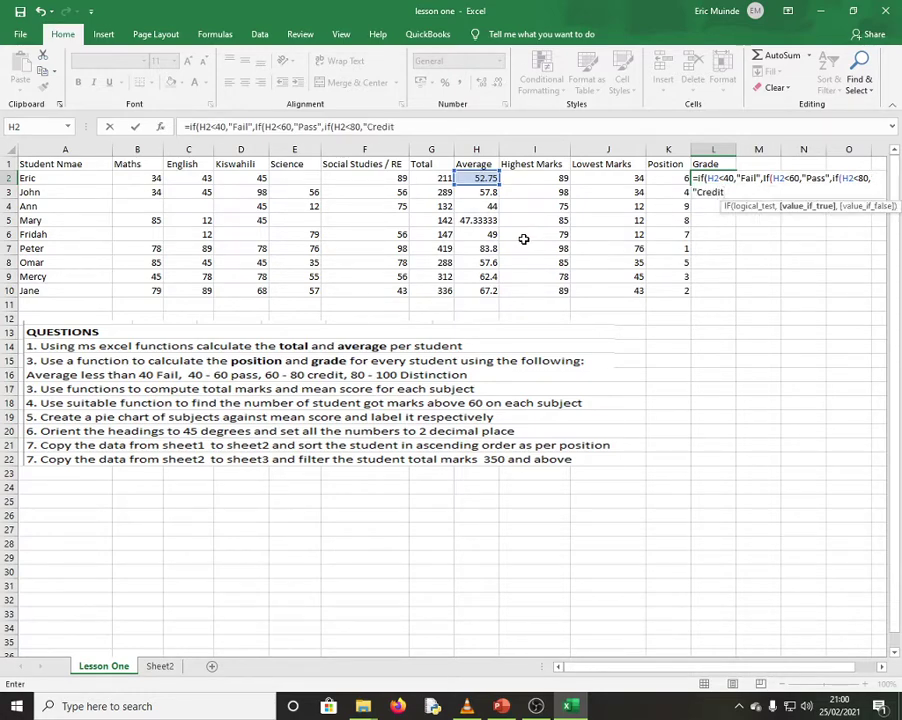
type("\",")
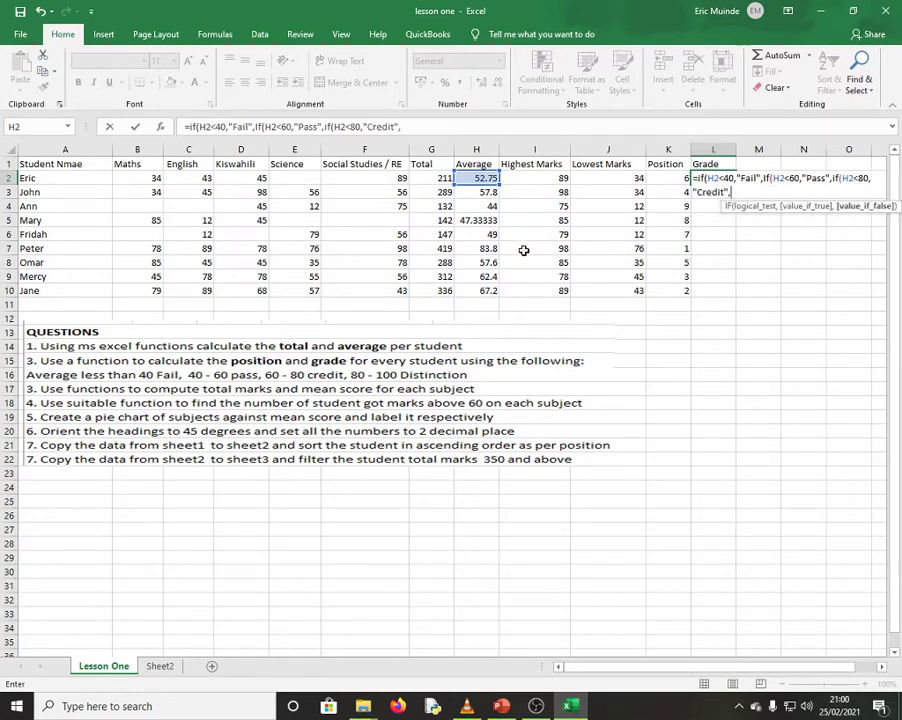
Complete the L2 formula with a nested IF returning "Distinction" when H2<=100, and fill it down to L10.
type("if")
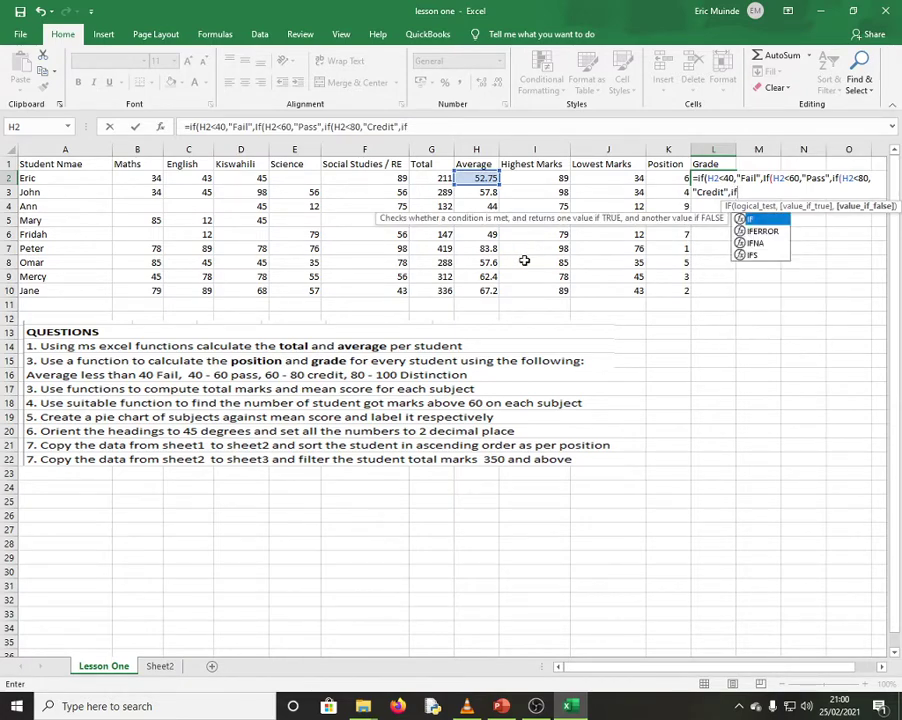
type("(")
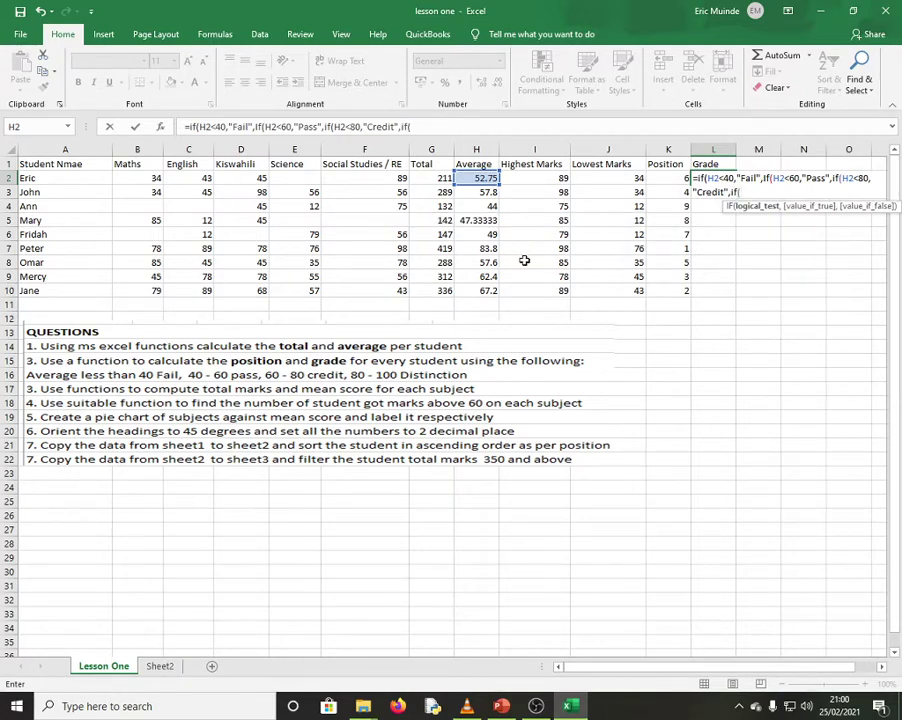
left_click(478, 178)
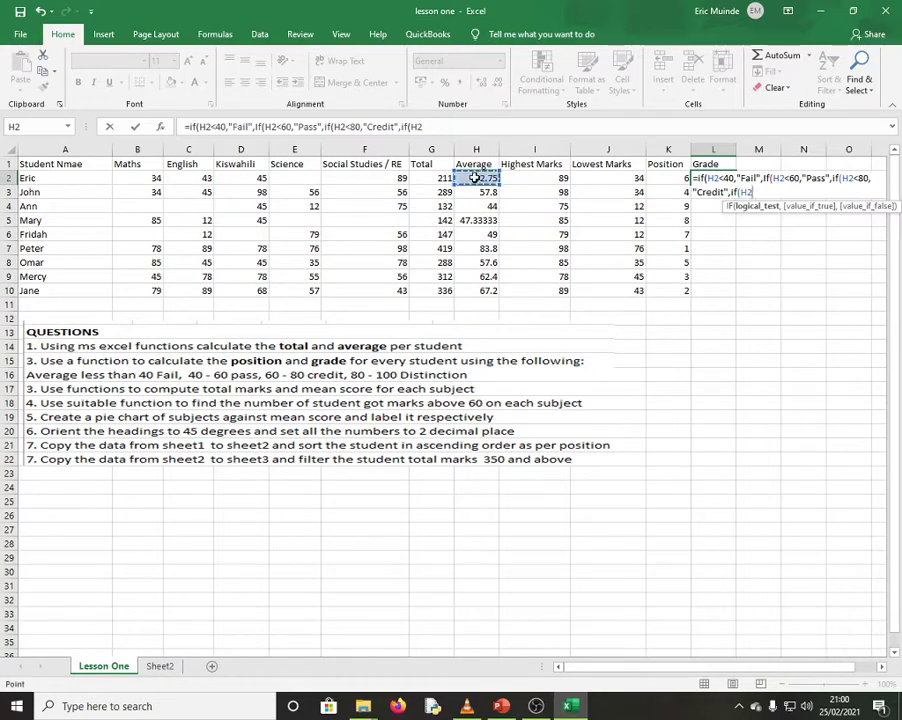
type("<=")
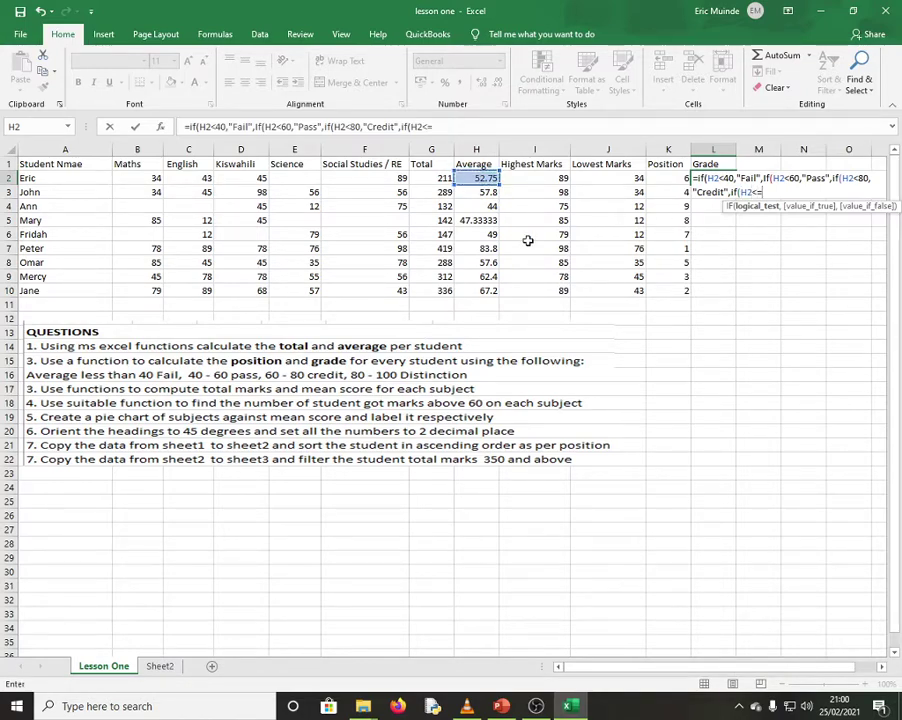
type("100")
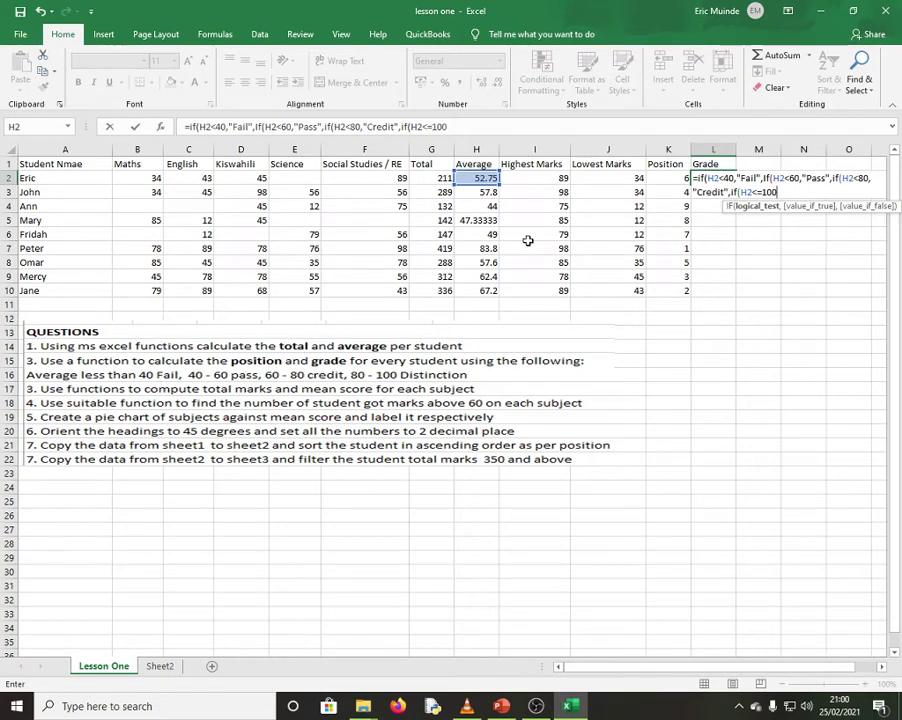
type(",\"")
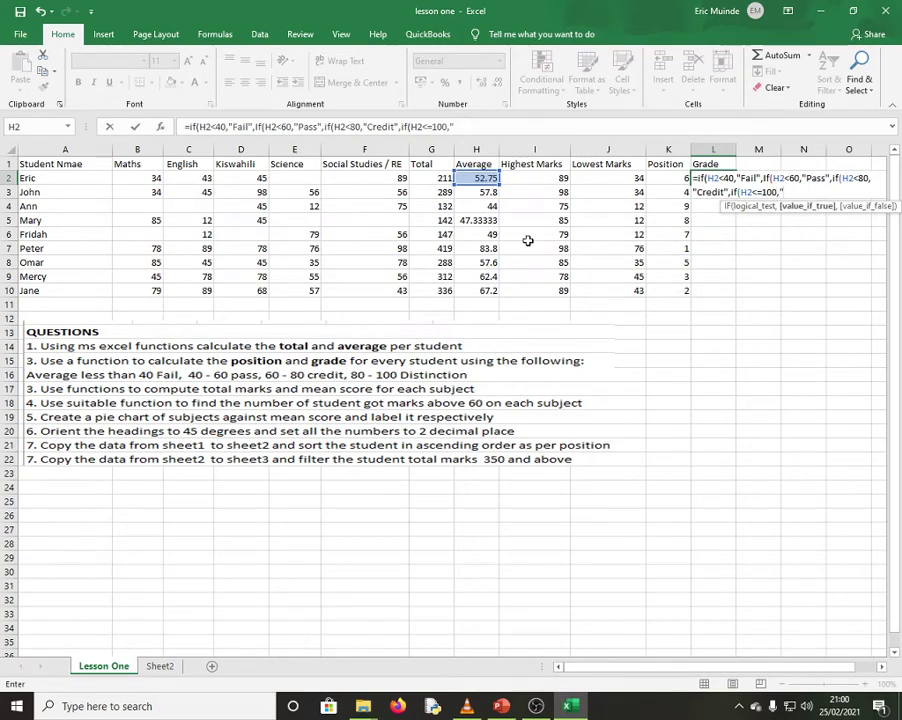
type("Distinction")
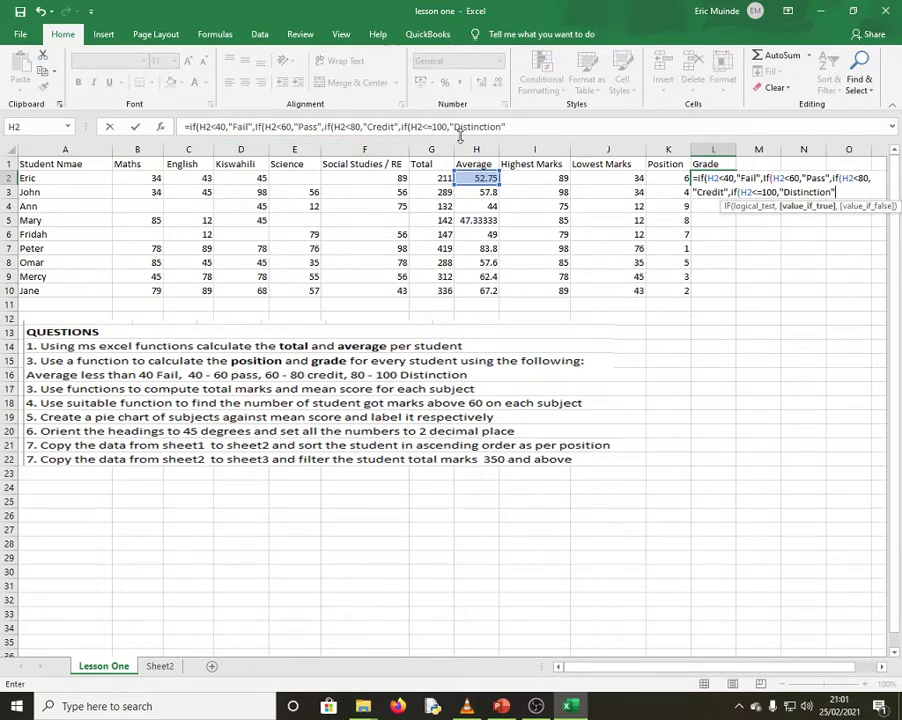
left_click(508, 126)
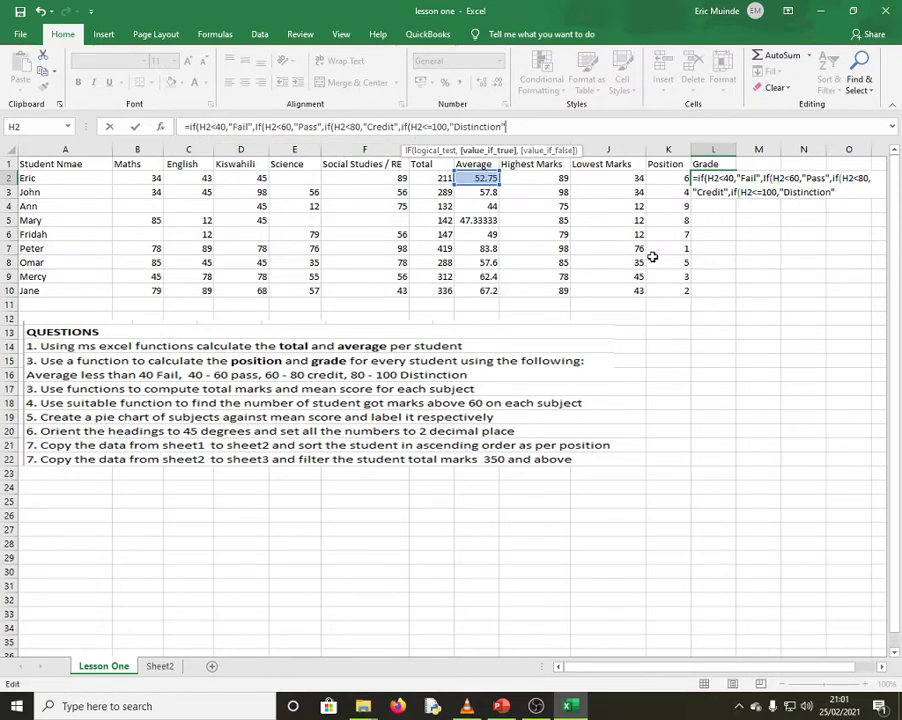
type("))))")
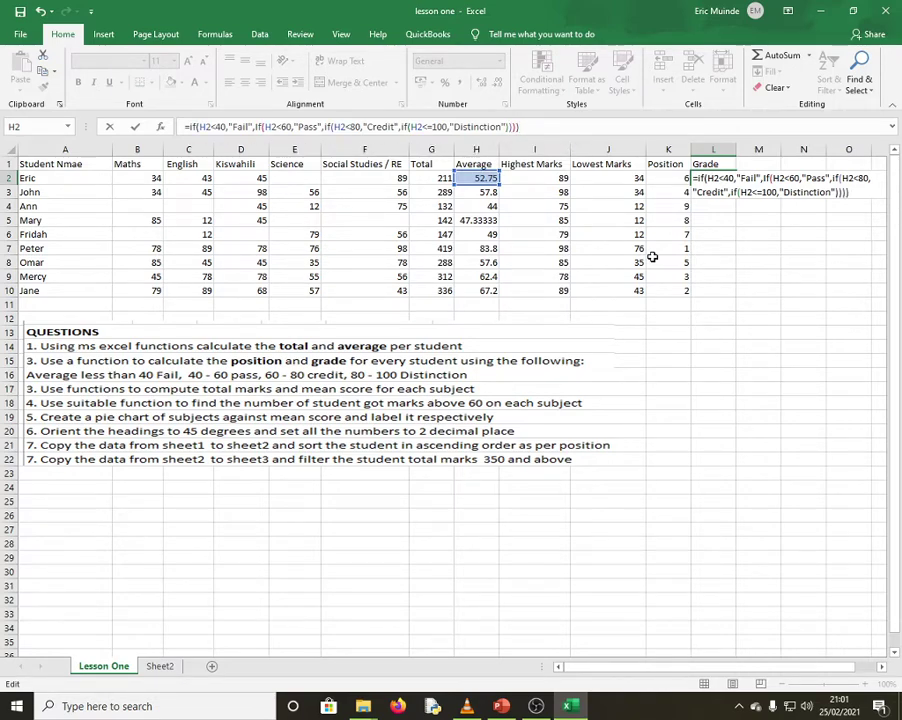
key("Return")
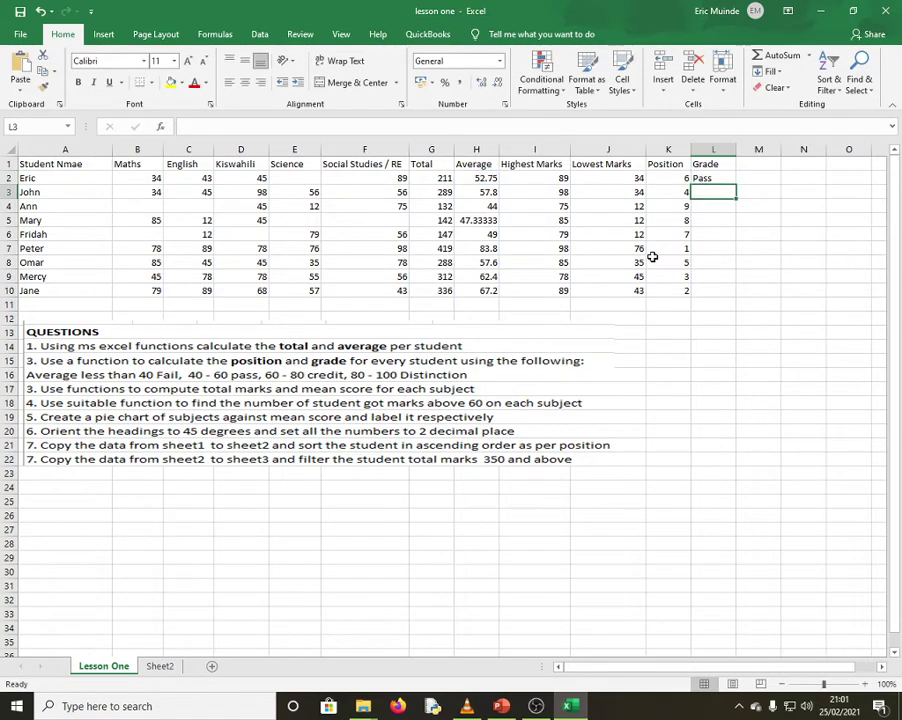
left_click(705, 178)
left_click_drag(735, 186, 722, 295)
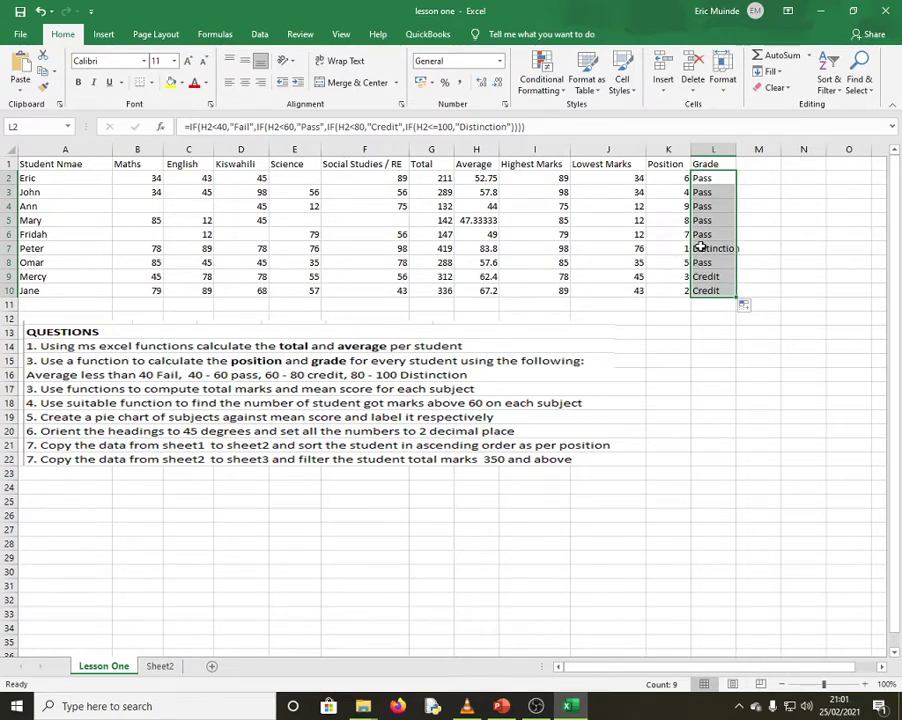
Change the Maths mark in B5 to 10 and check the grade formula in L5.
left_click(149, 221)
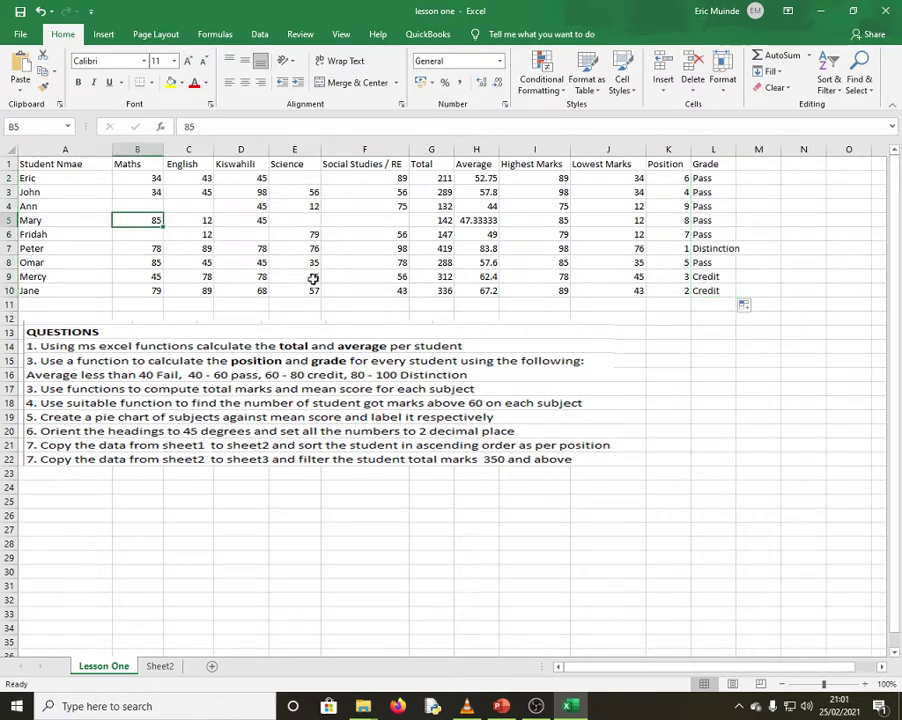
type("10")
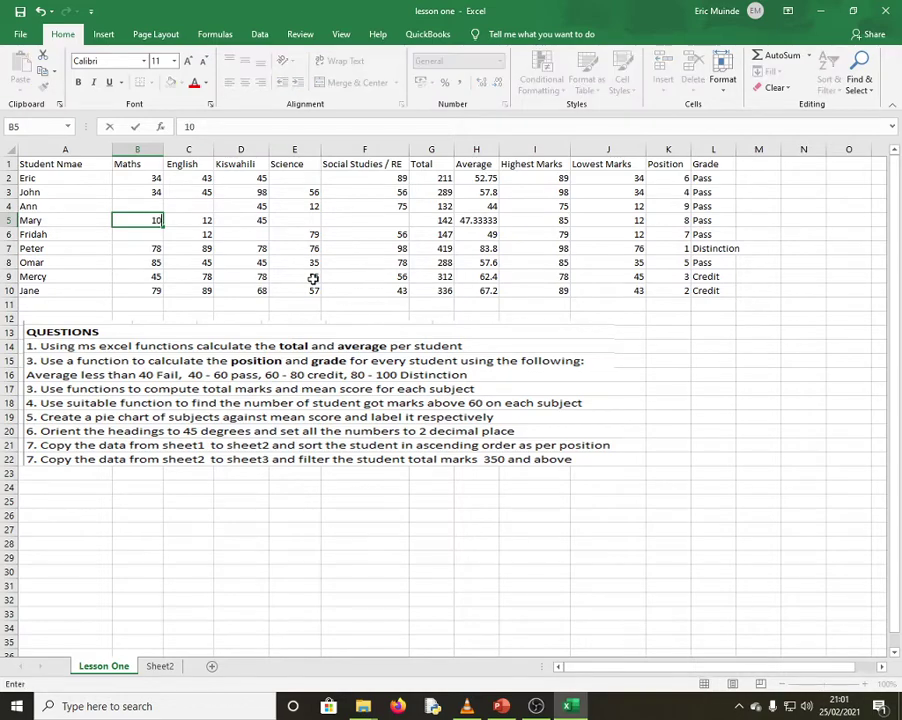
left_click(256, 278)
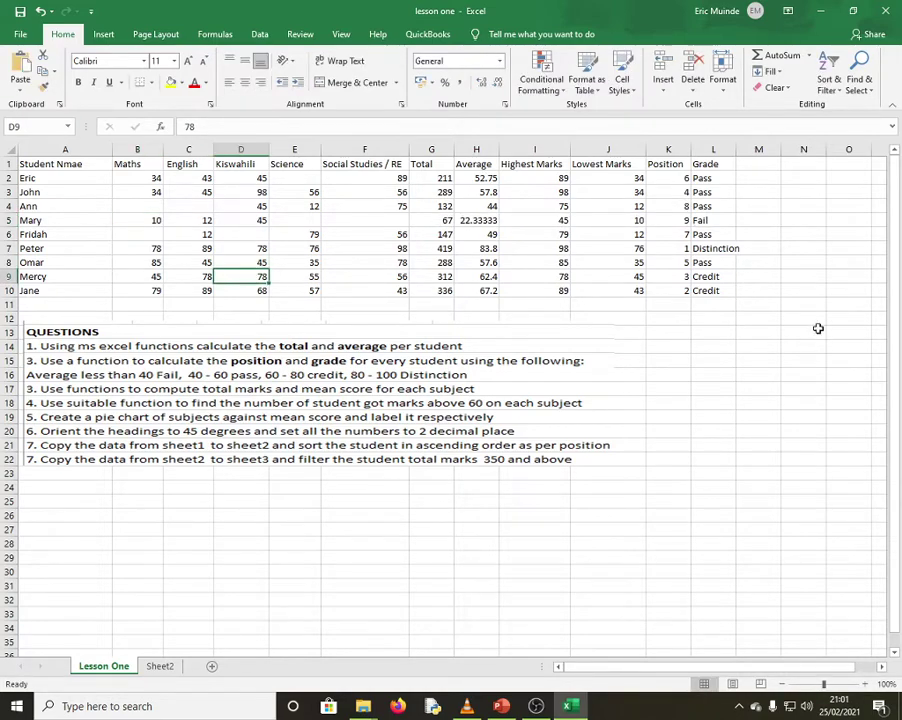
left_click(705, 220)
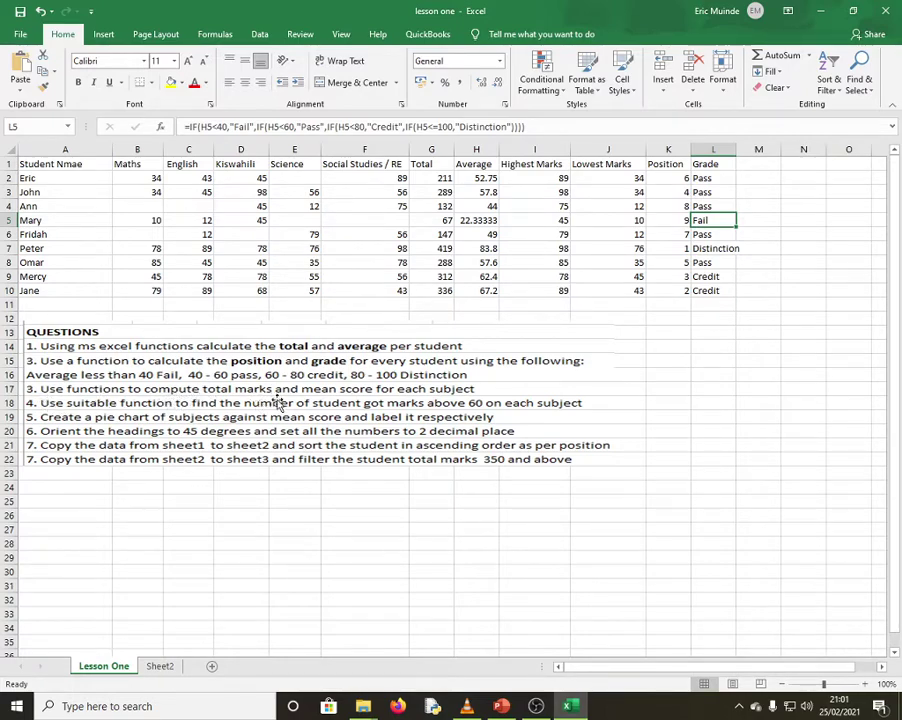
Move the questions picture down to about row 19 and label A11 "Total" and A12 "Mean Score".
left_click_drag(328, 398, 331, 497)
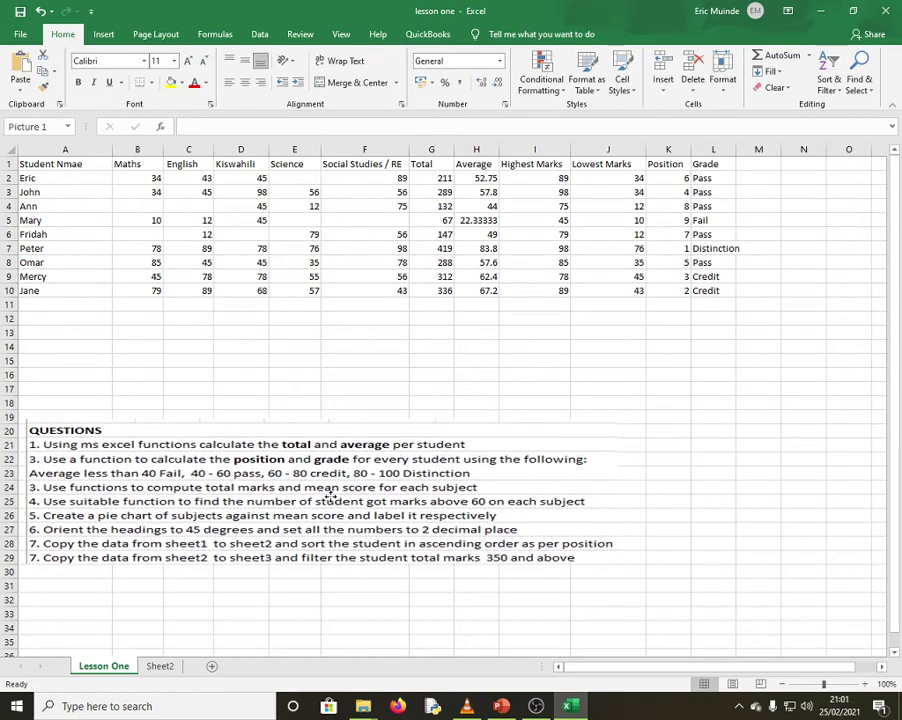
left_click(41, 308)
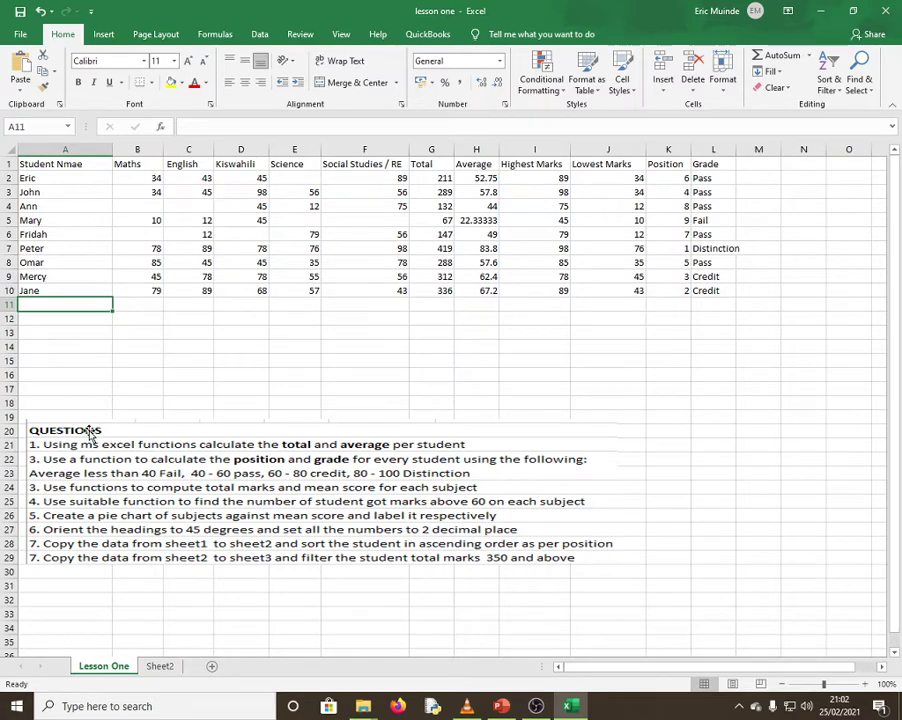
type("Total")
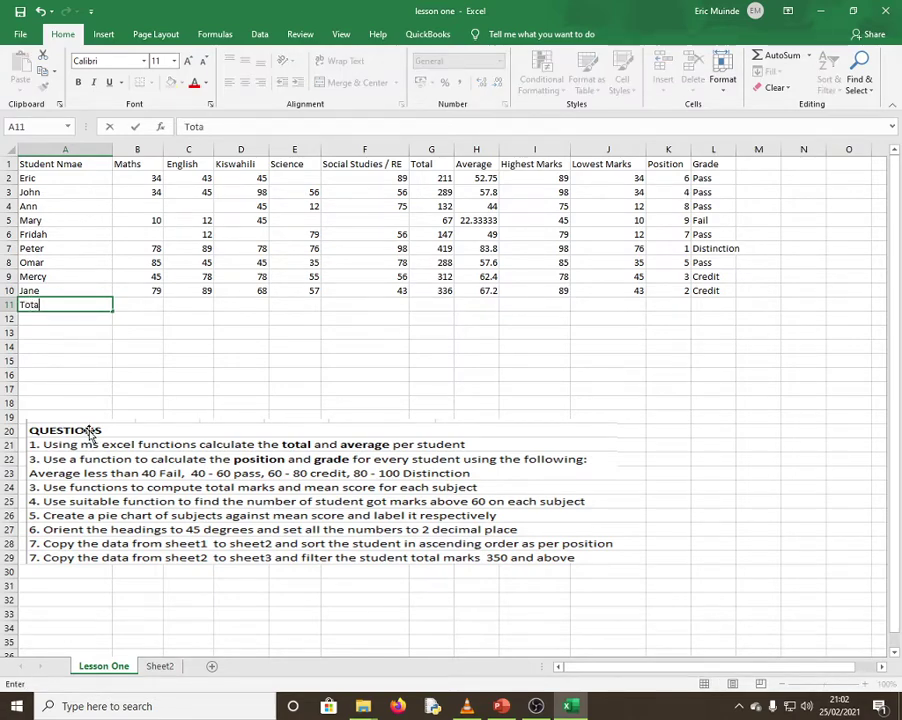
left_click(48, 318)
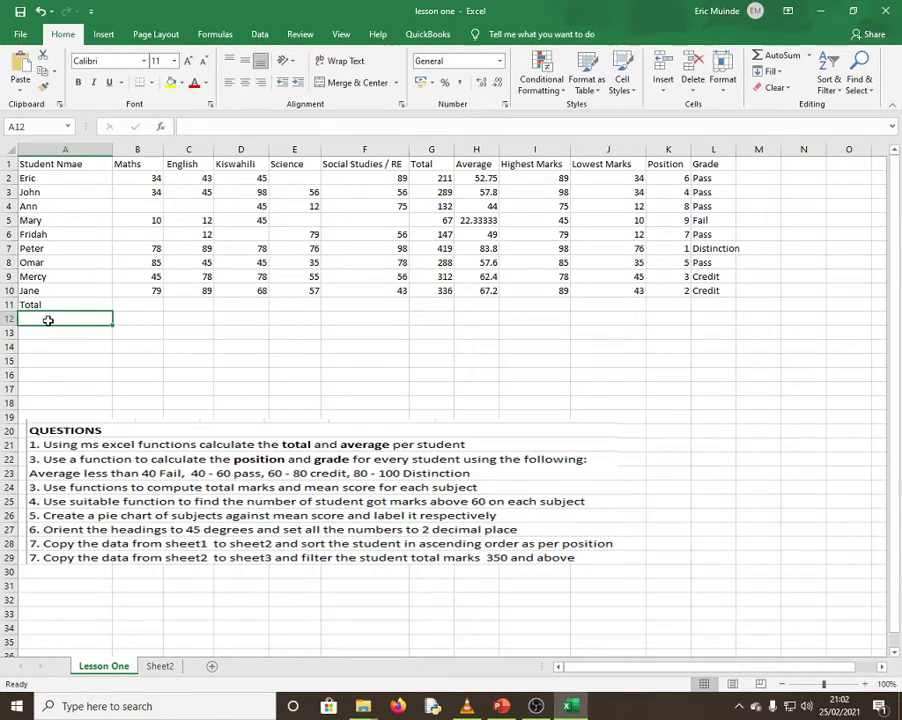
type("Mea")
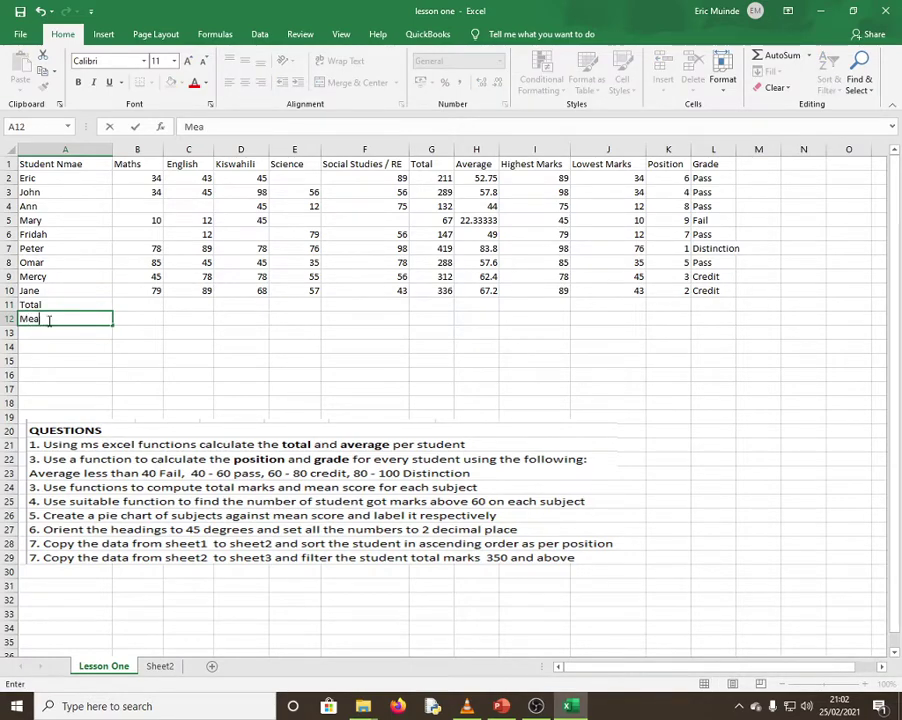
type("n Score")
left_click(150, 374)
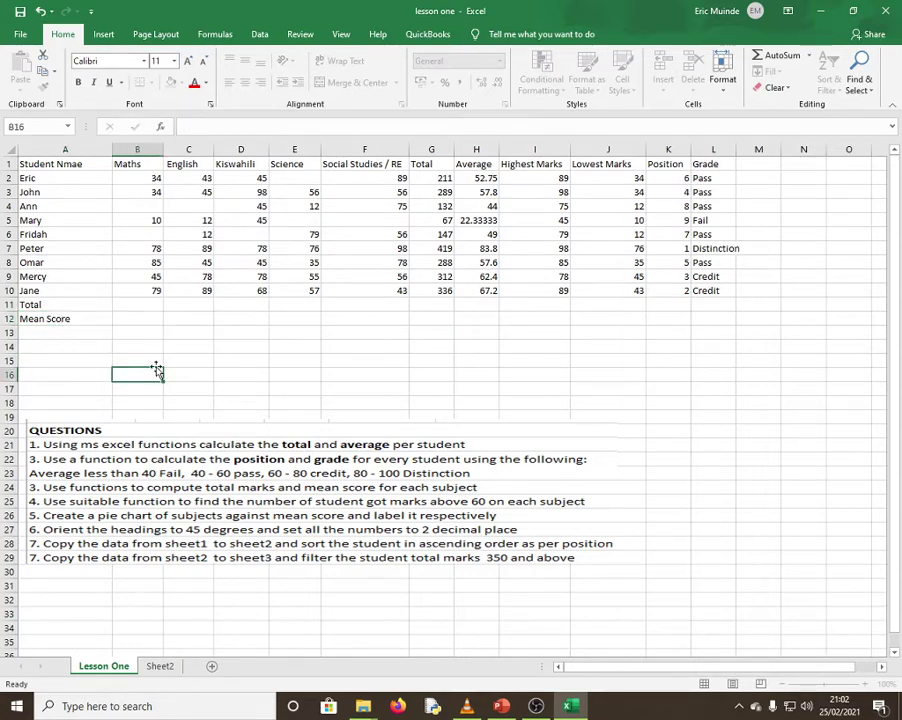
Total the Maths marks in B11 with =SUM(B2:B10).
left_click(125, 309)
type("=")
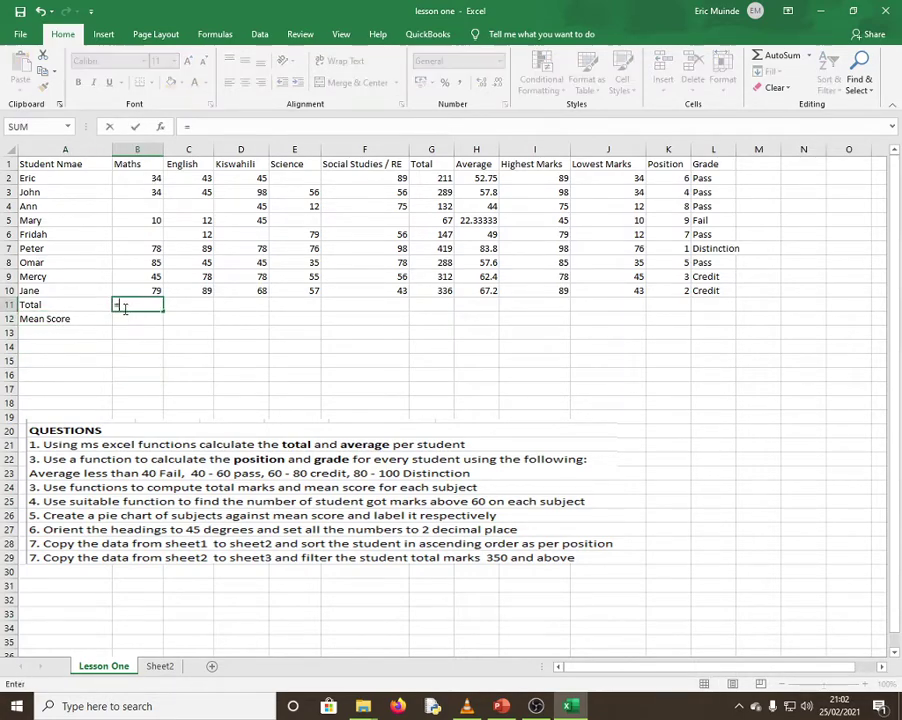
type("su")
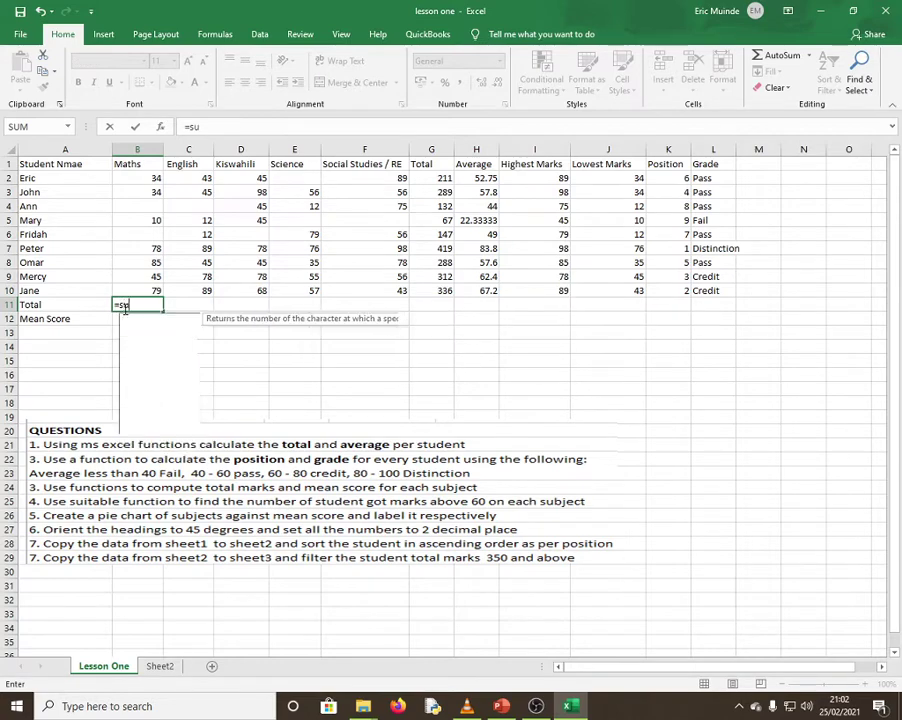
type("m(")
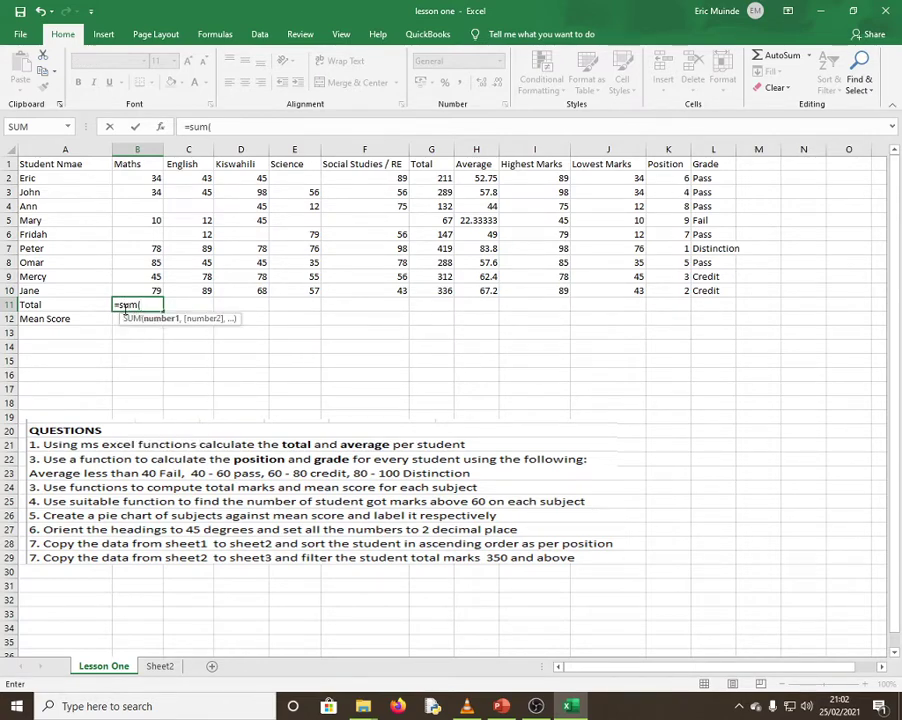
left_click_drag(134, 181, 134, 290)
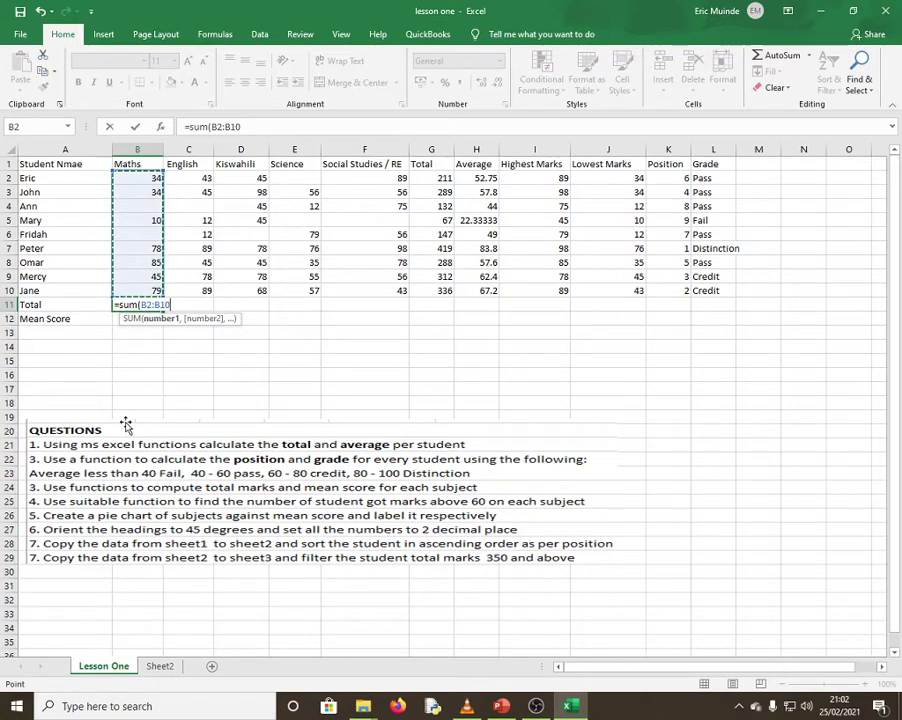
type(")")
key("Return")
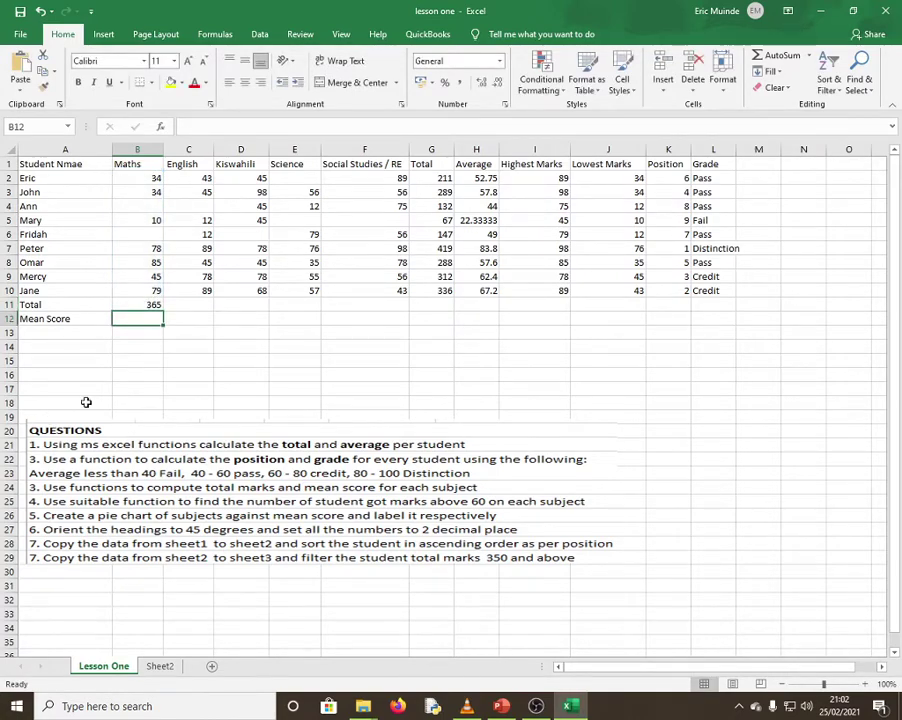
Fill the B11 total formula across to F11 for the remaining subjects.
left_click(203, 360)
left_click(141, 307)
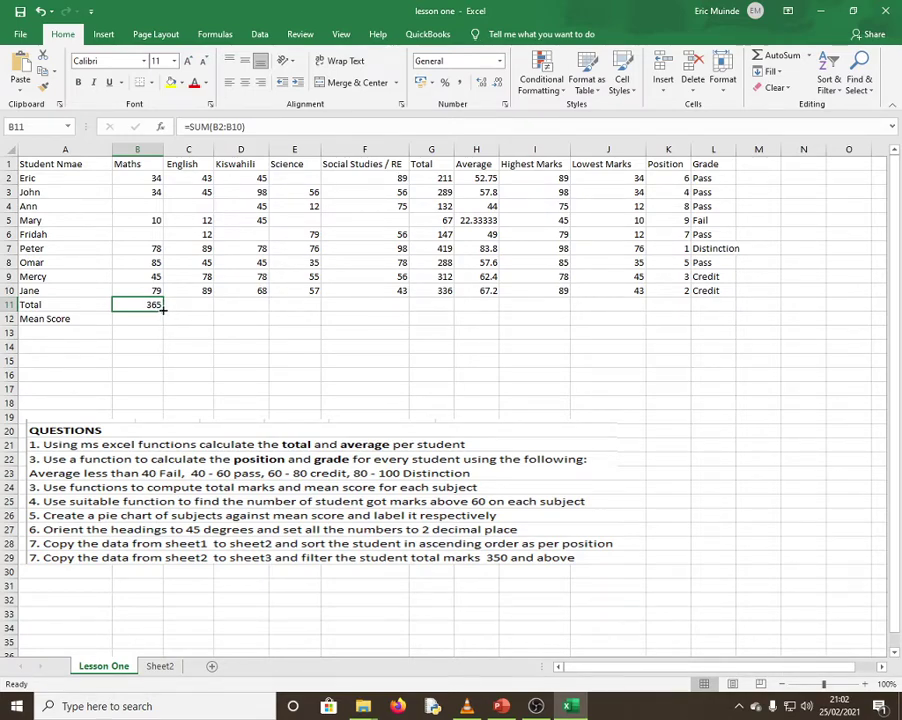
left_click_drag(162, 310, 415, 324)
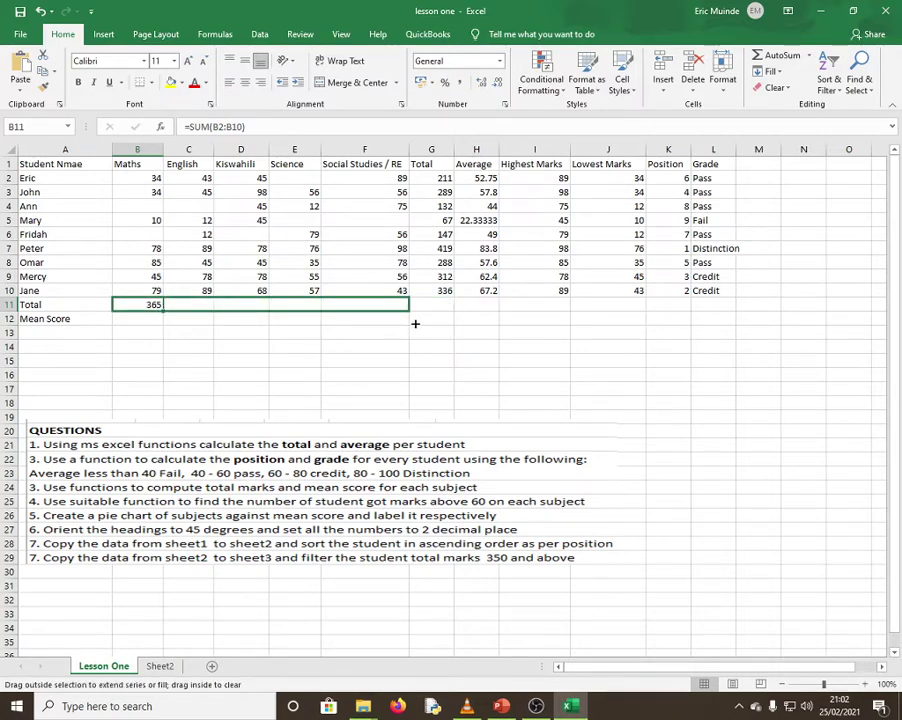
left_click_drag(415, 324, 415, 324)
left_click(328, 358)
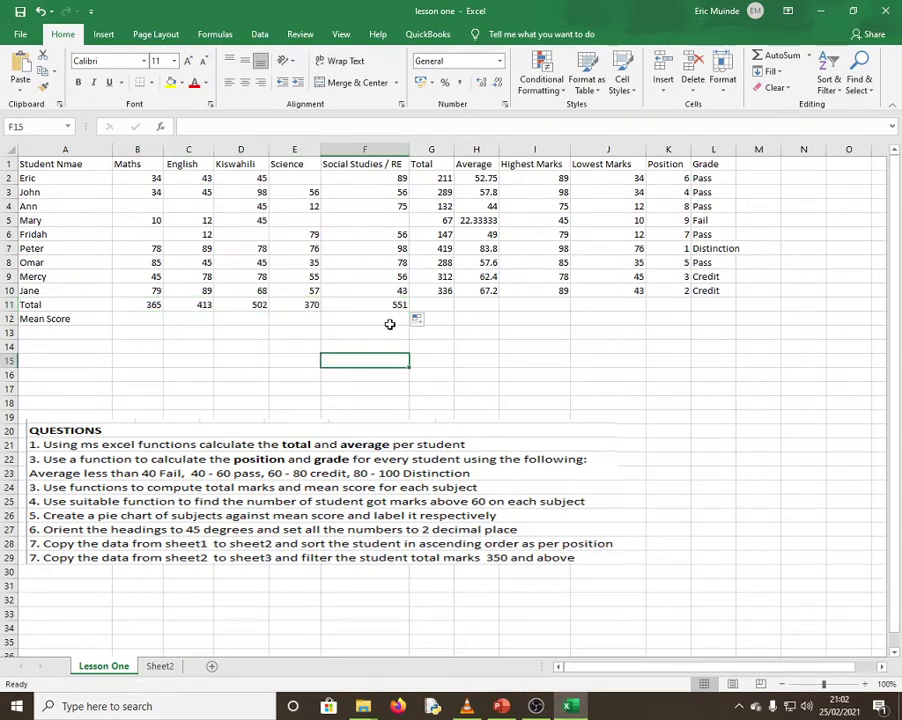
Try to calculate the Maths mean score in B12 with an average formula over B2:B10.
left_click(141, 318)
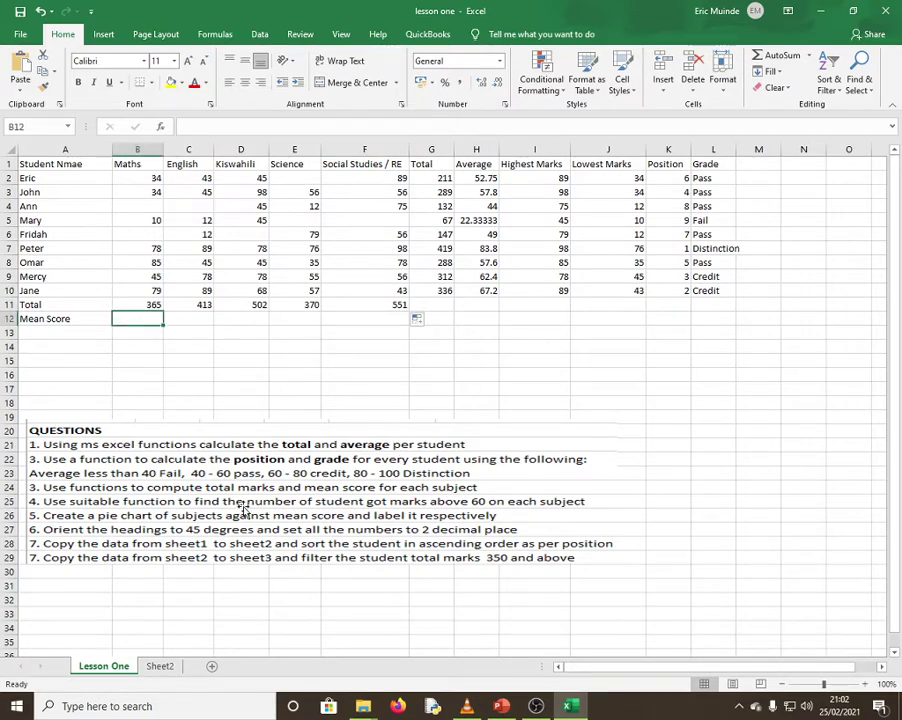
type("=")
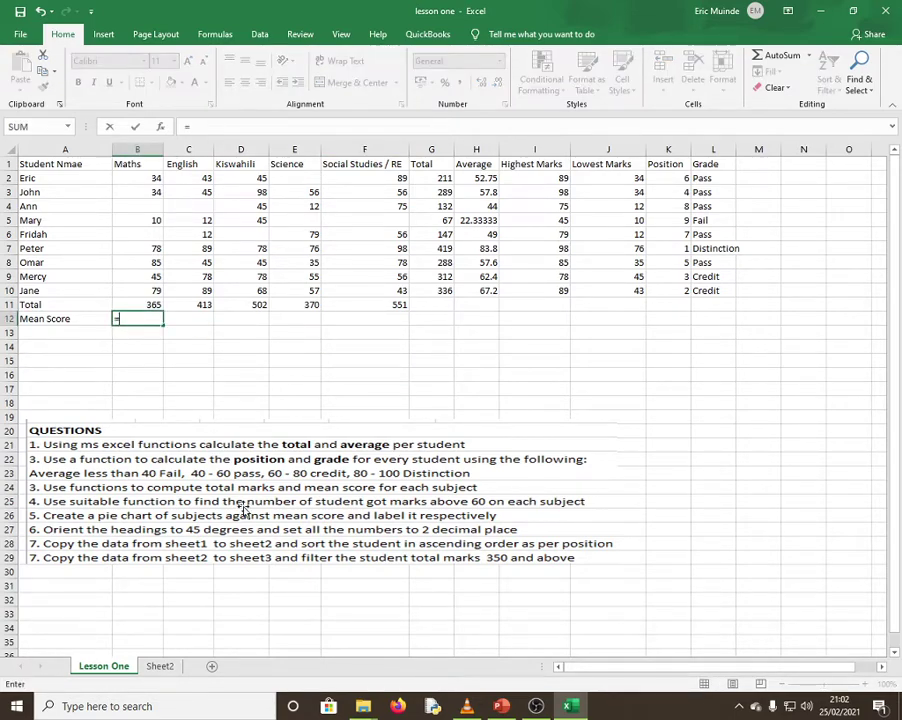
type("averge(")
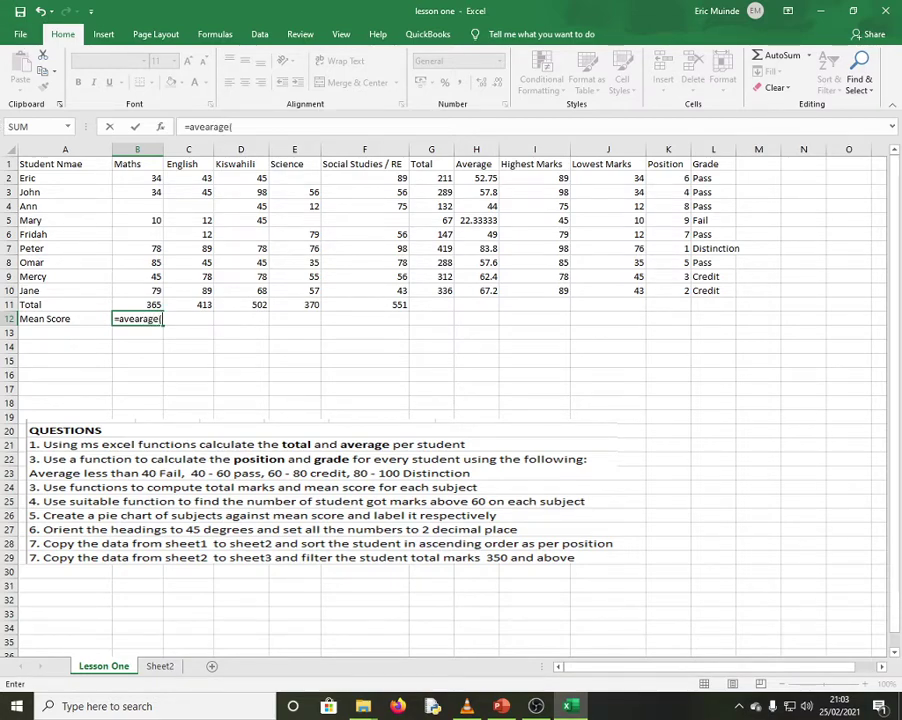
left_click(133, 178)
left_click_drag(133, 178, 143, 294)
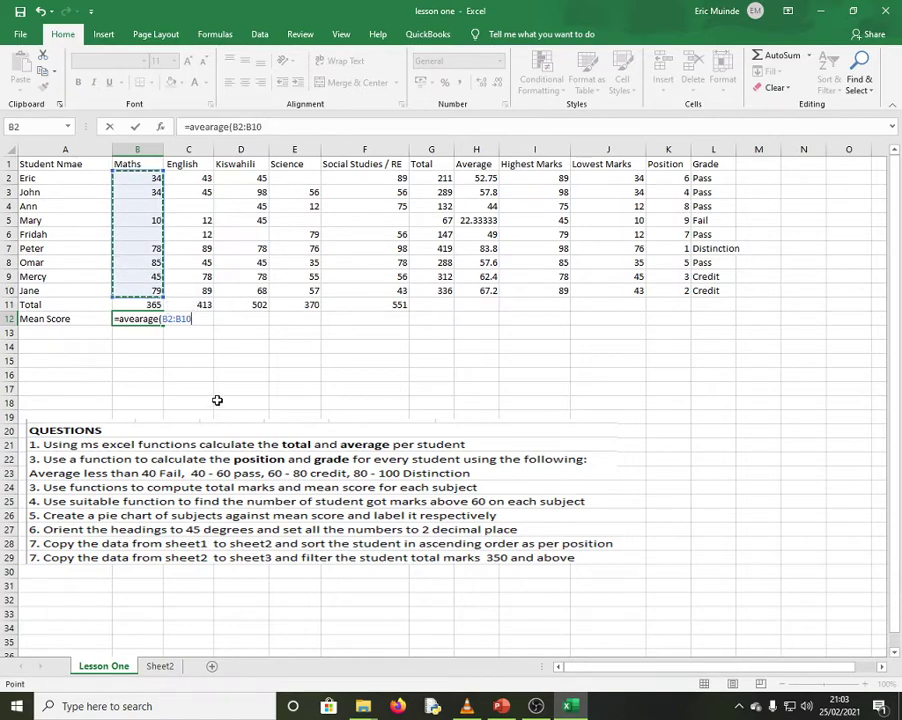
key("Return")
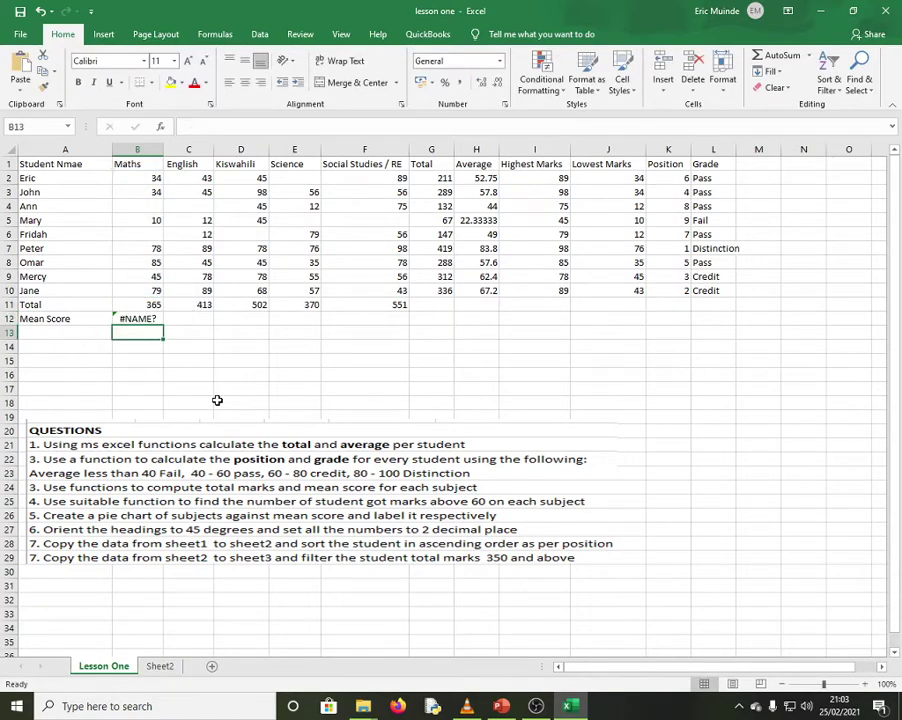
Correct the Maths mean score formula in B12 to =AVERAGE(B2:B10) and fill it across to F12.
left_click(148, 319)
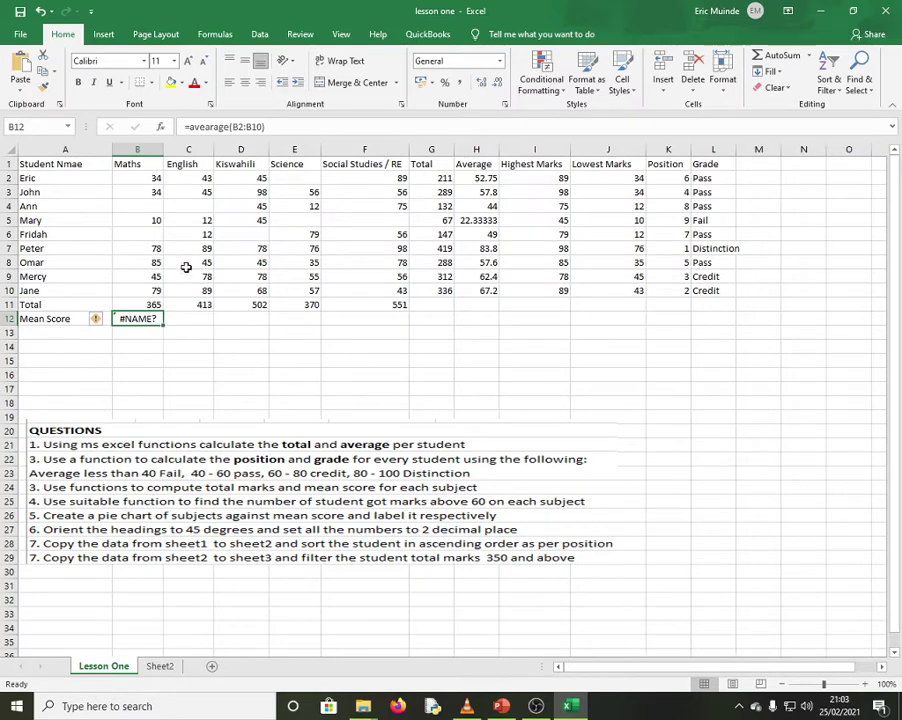
left_click(211, 126)
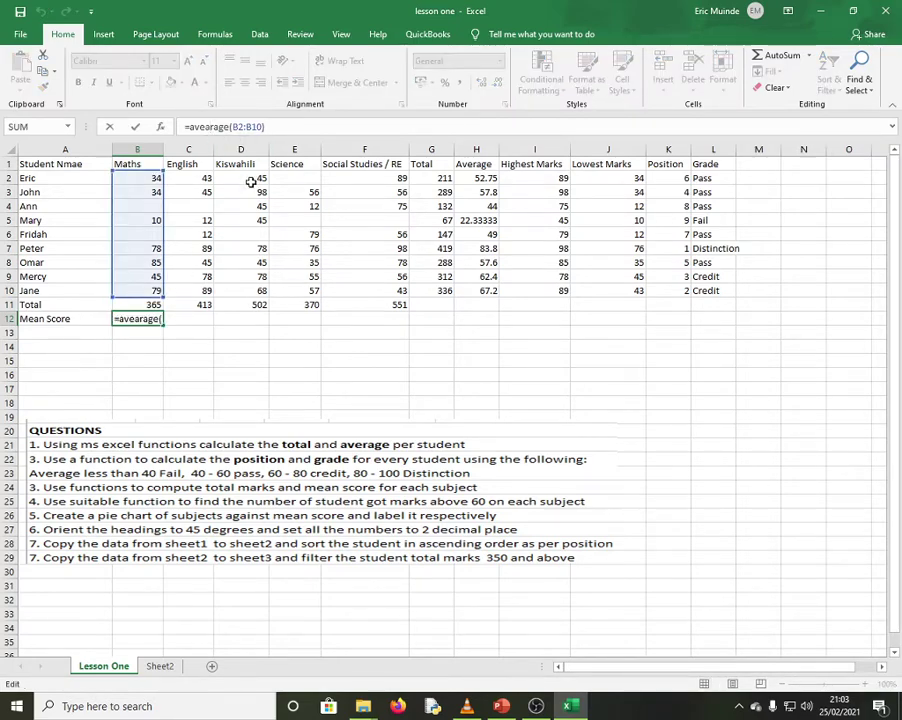
key("BackSpace")
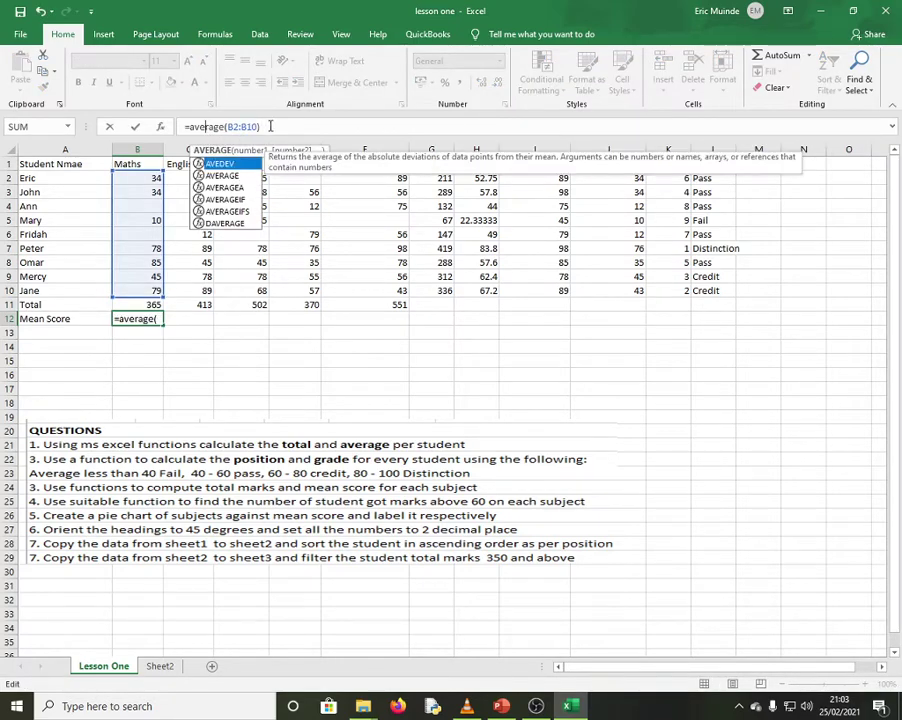
key("Return")
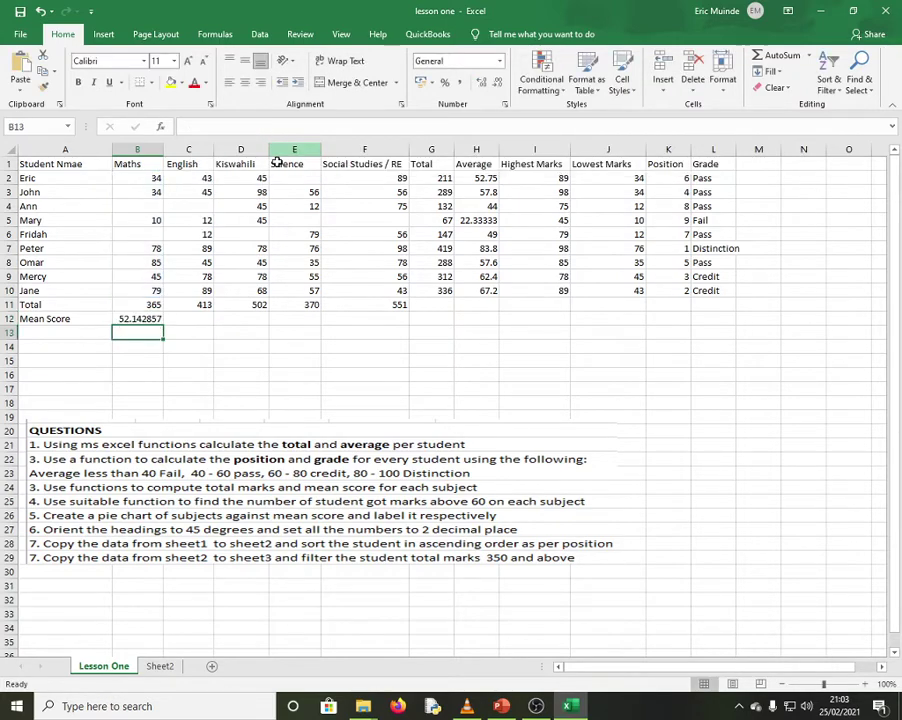
left_click(152, 318)
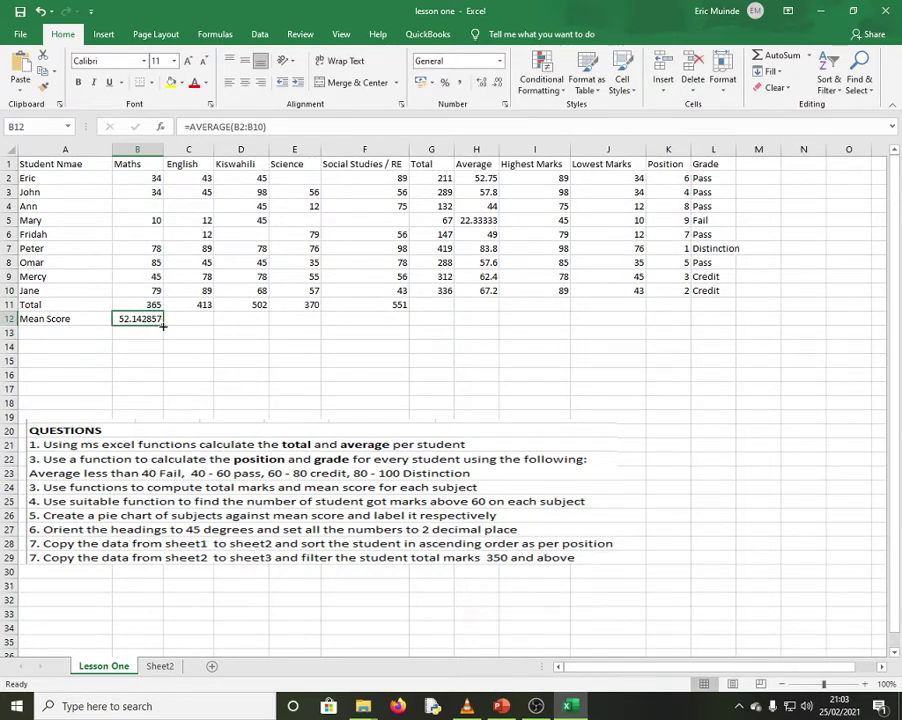
left_click_drag(163, 325, 413, 330)
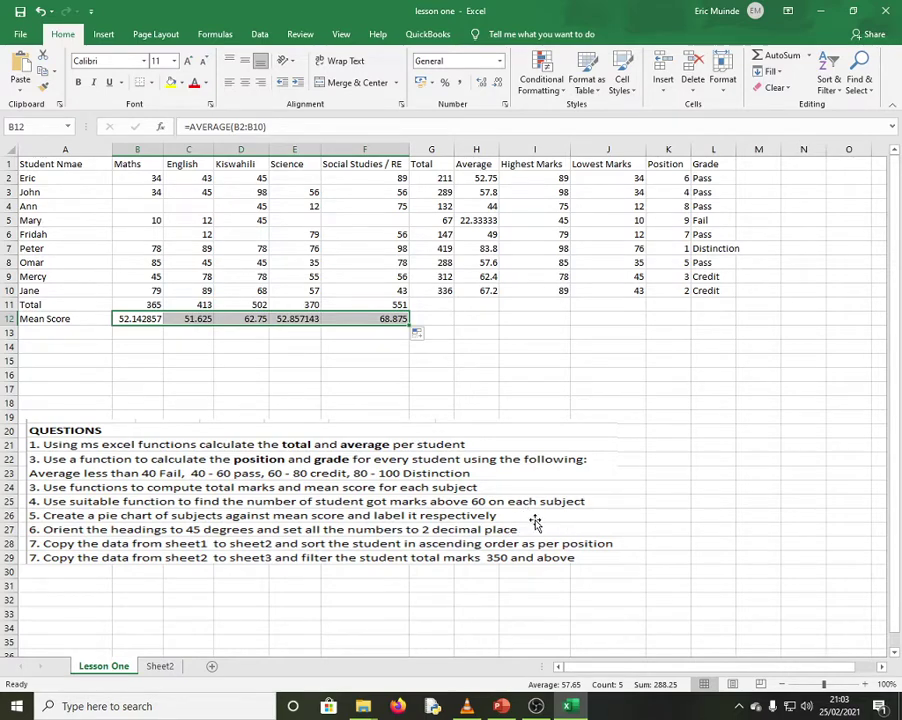
Label cell A13, below Mean Score, as "marks above 60".
left_click(31, 333)
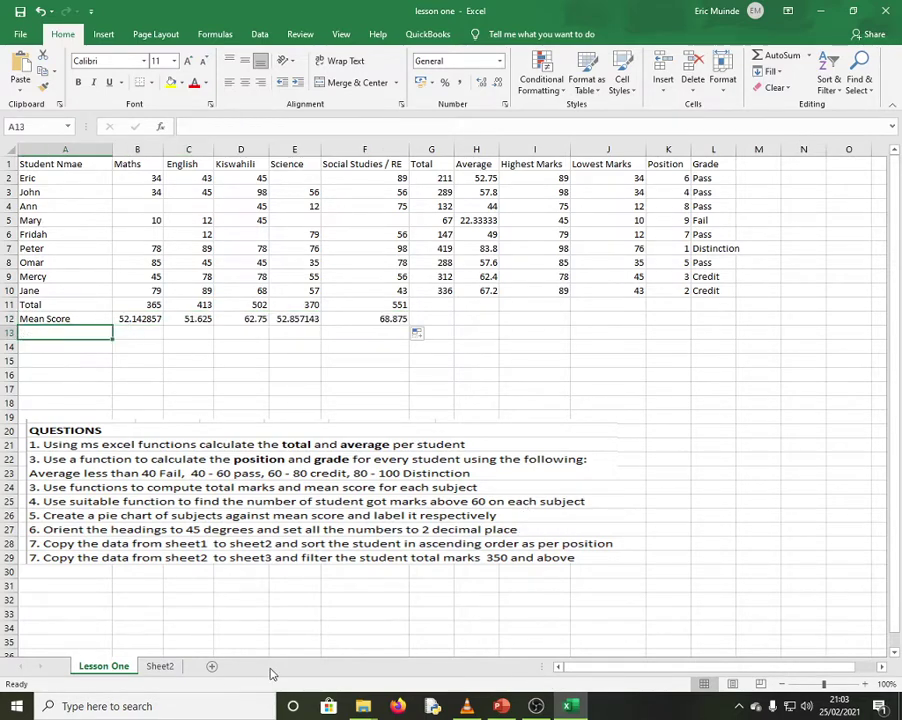
type("marks above 60")
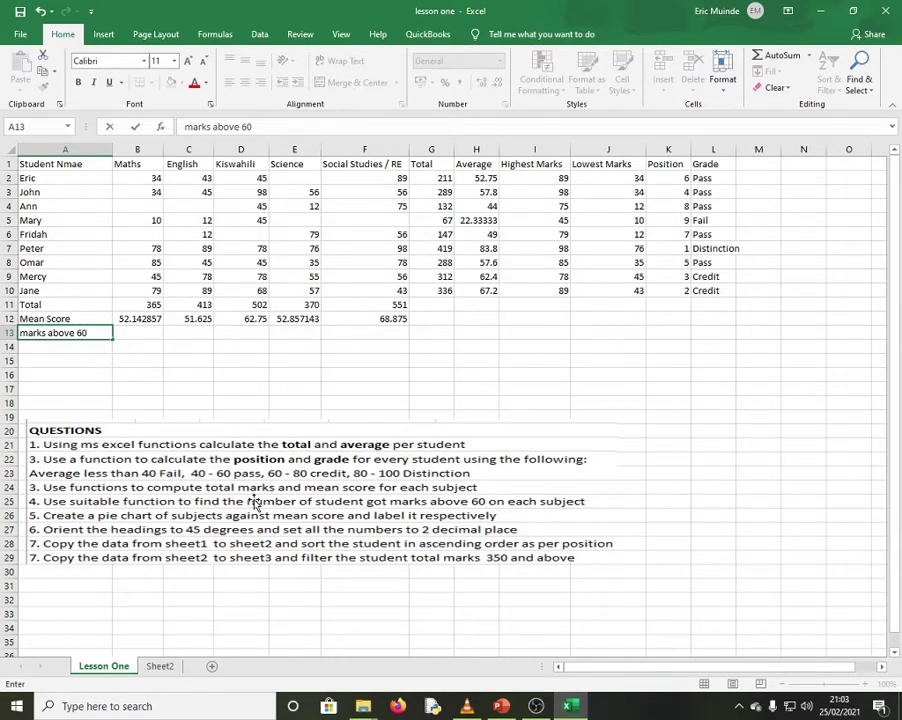
left_click(189, 421)
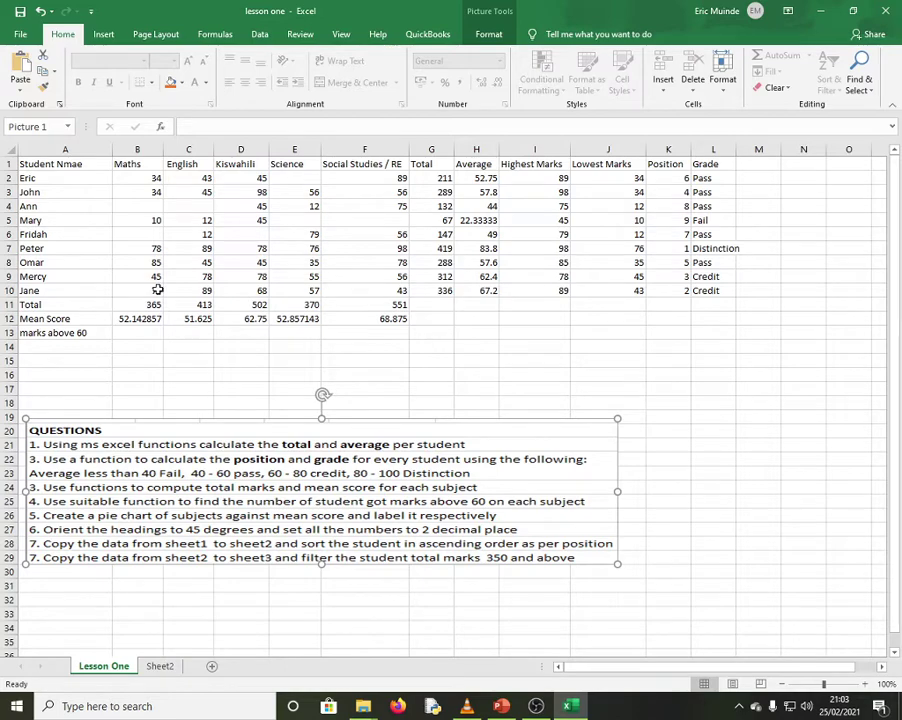
Count the Maths marks above 60 in B13 with the formula =COUNTIF(B2:B10,">60").
left_click(142, 333)
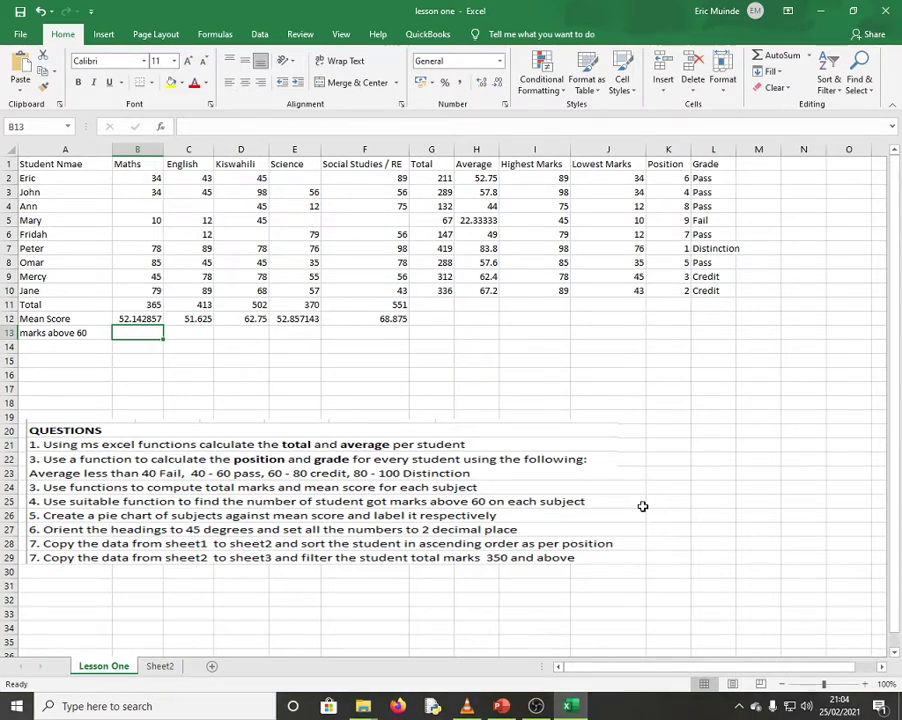
type("=")
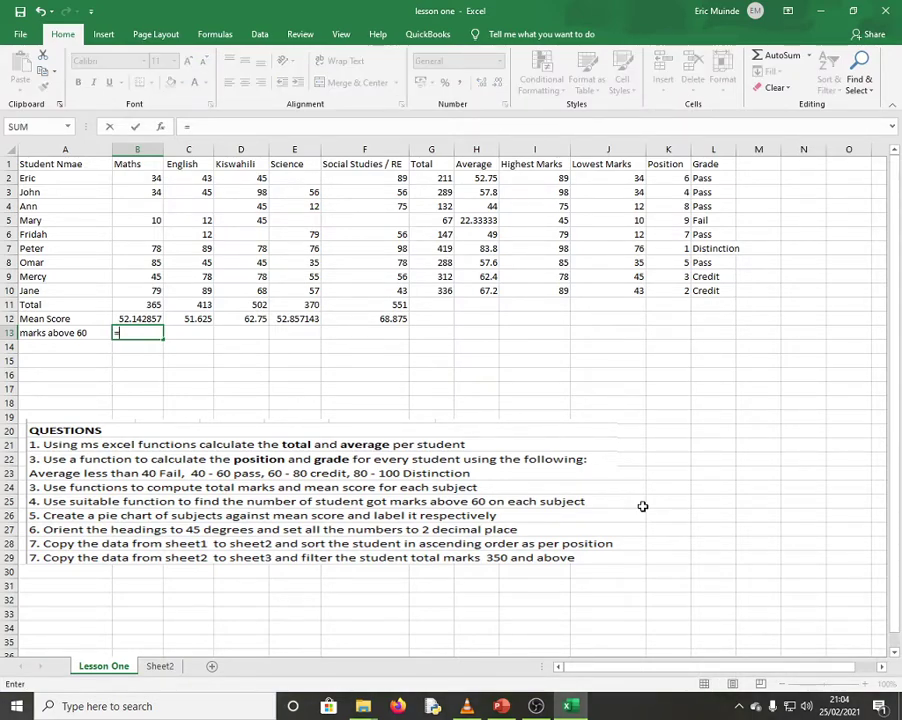
type("count")
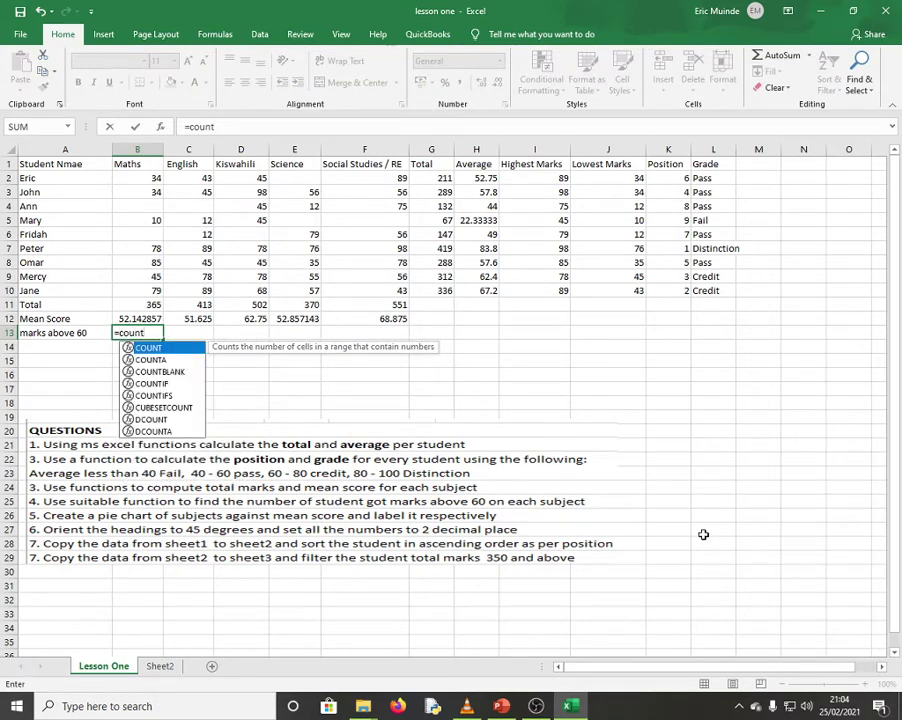
type("i")
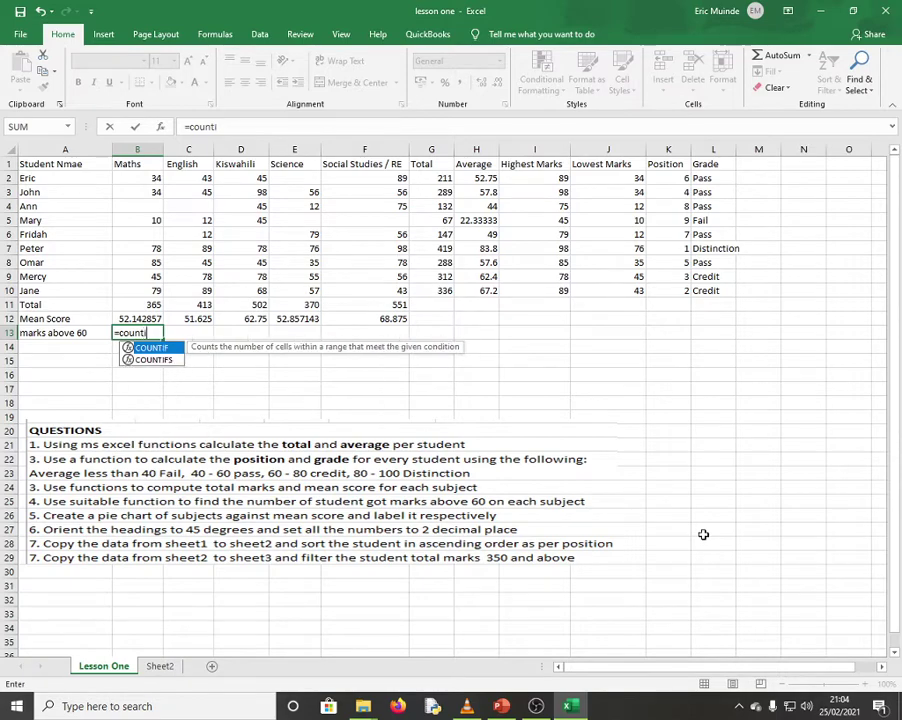
type("f(")
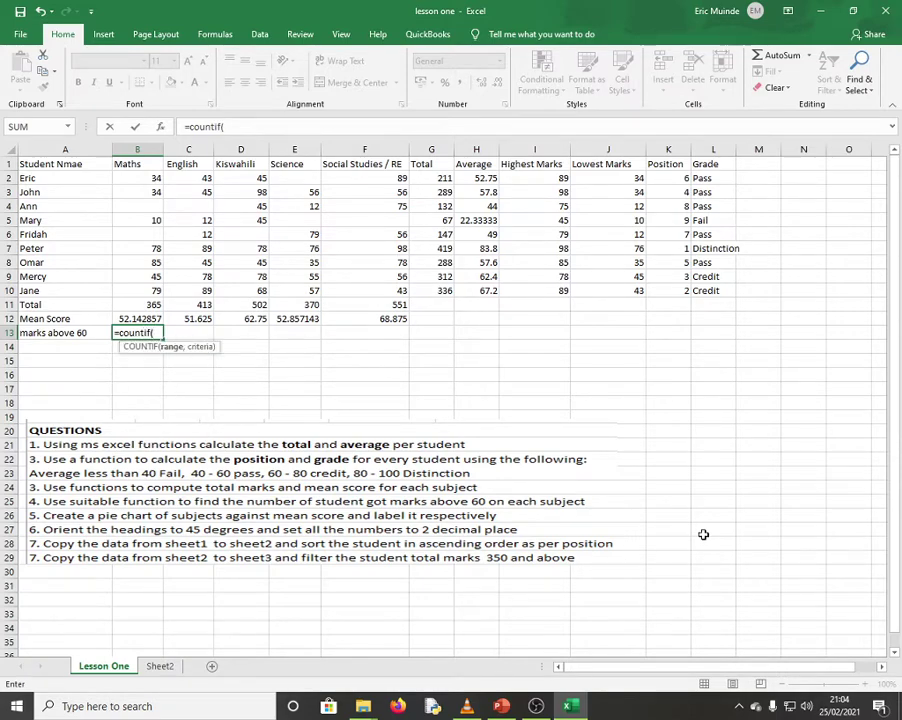
left_click_drag(153, 177, 151, 295)
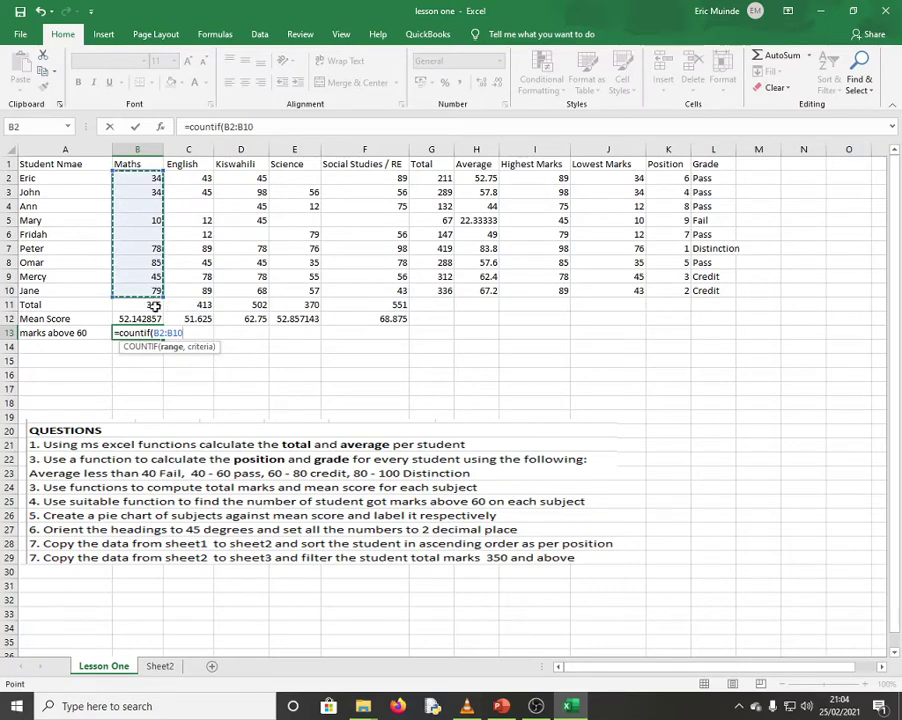
type(",\">60")
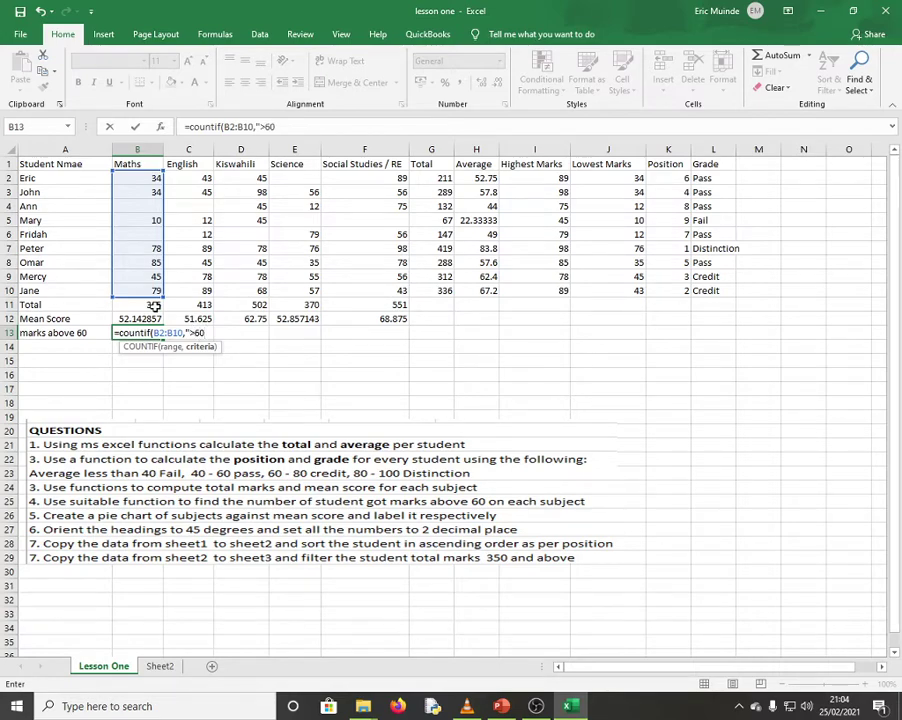
type(")")
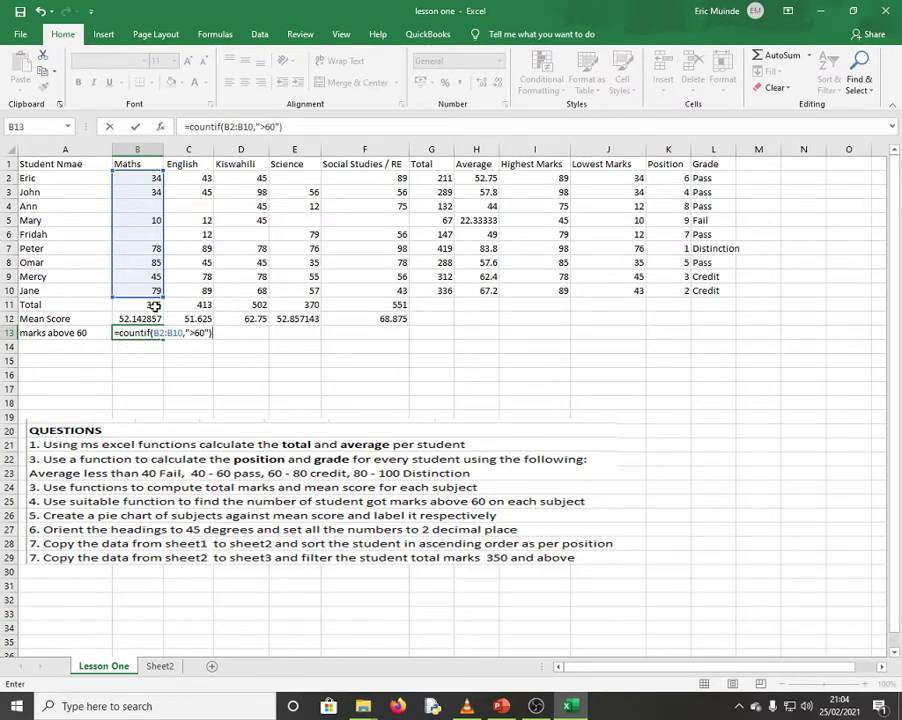
key("Return")
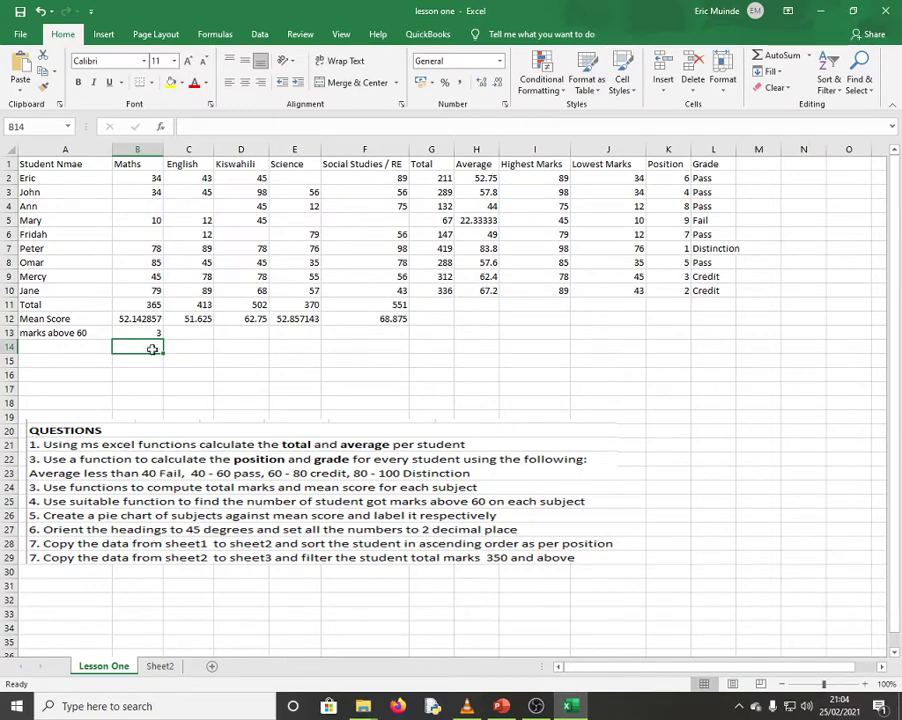
Fill the COUNTIF formula from B13 across the other subjects to F13.
left_click(146, 333)
left_click_drag(164, 340, 313, 345)
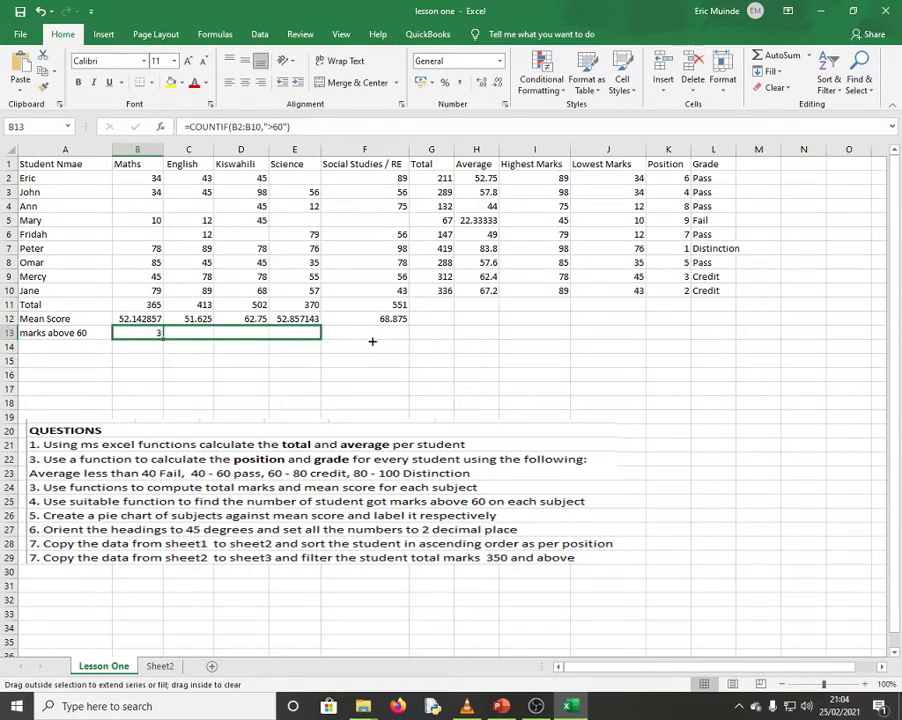
left_click_drag(372, 341, 390, 342)
left_click_drag(390, 342, 390, 342)
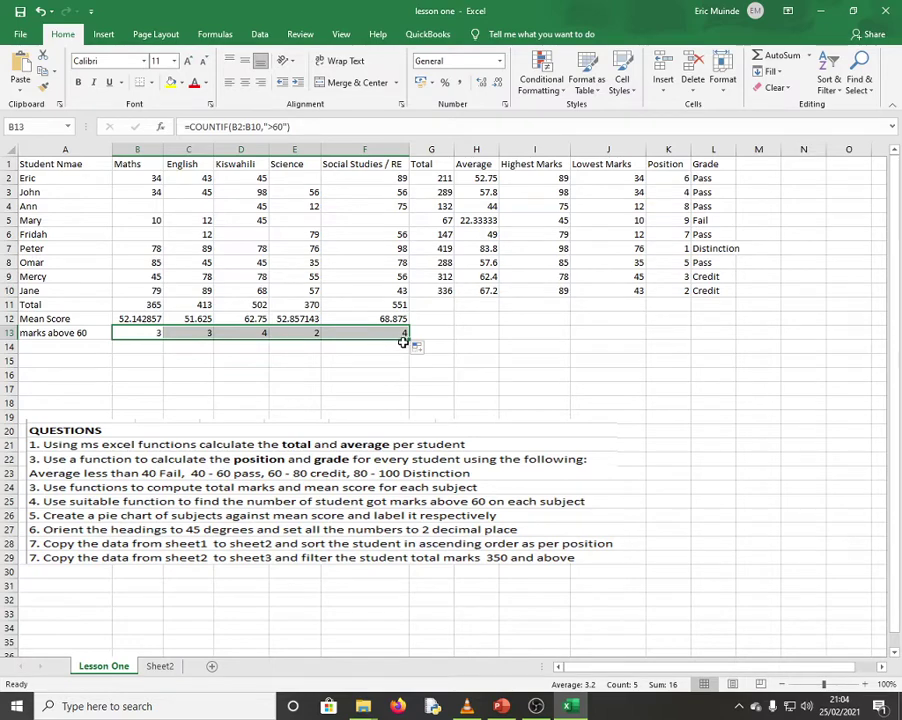
left_click(362, 389)
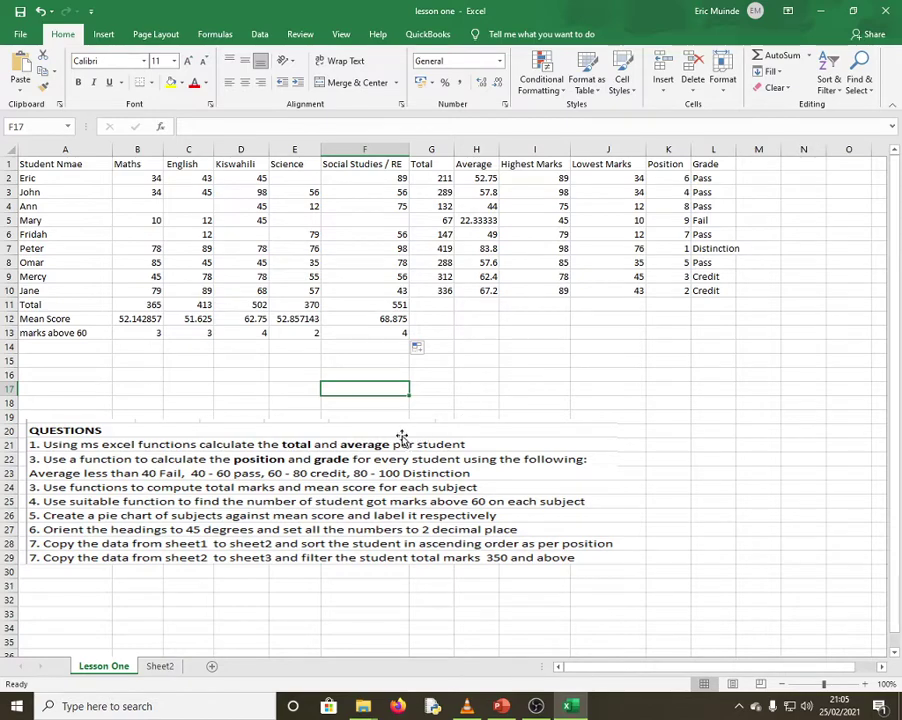
Insert a new column before Lowest Marks and give it the heading "Missed exam".
left_click(612, 148)
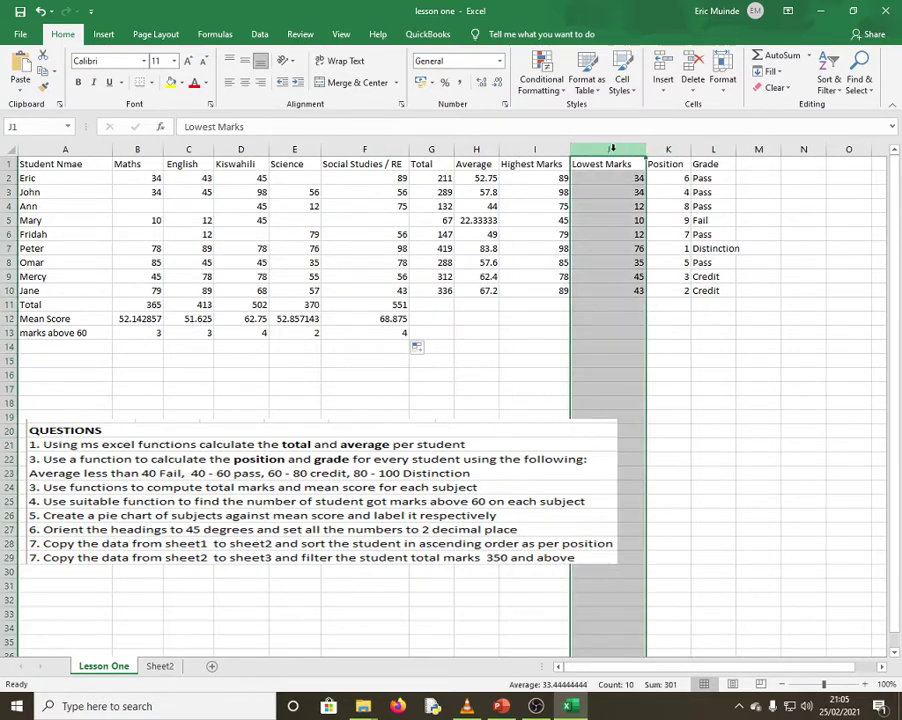
right_click(612, 148)
left_click(648, 245)
left_click(600, 166)
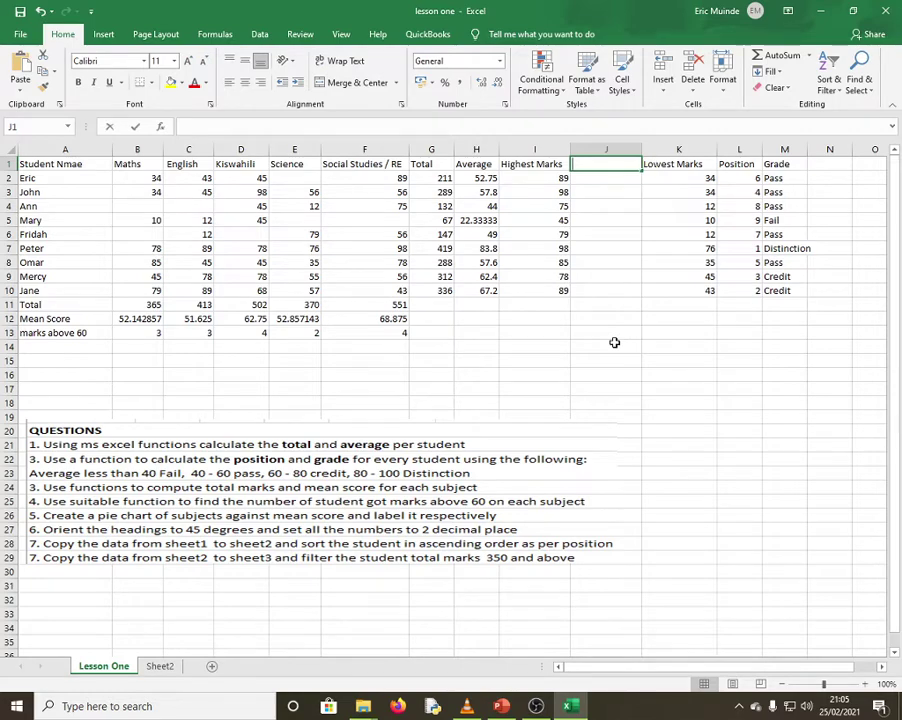
type("Missed ea")
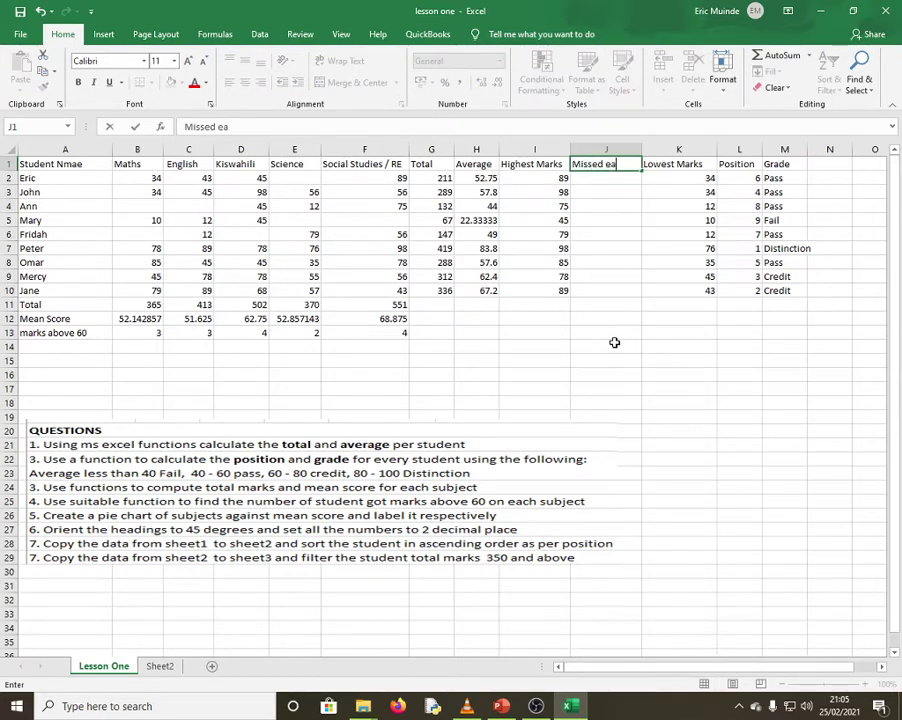
key("BackSpace")
key("BackSpace")
key("BackSpace")
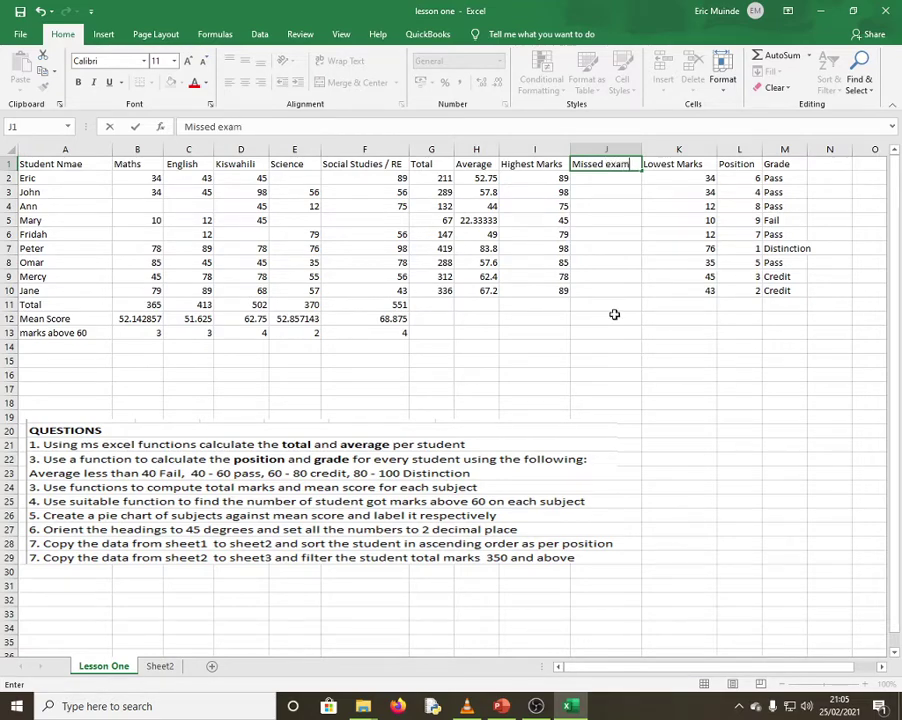
Count each student's missed exams with =COUNTBLANK(B2:F2) in J2 and fill the formula down to J10.
left_click(594, 177)
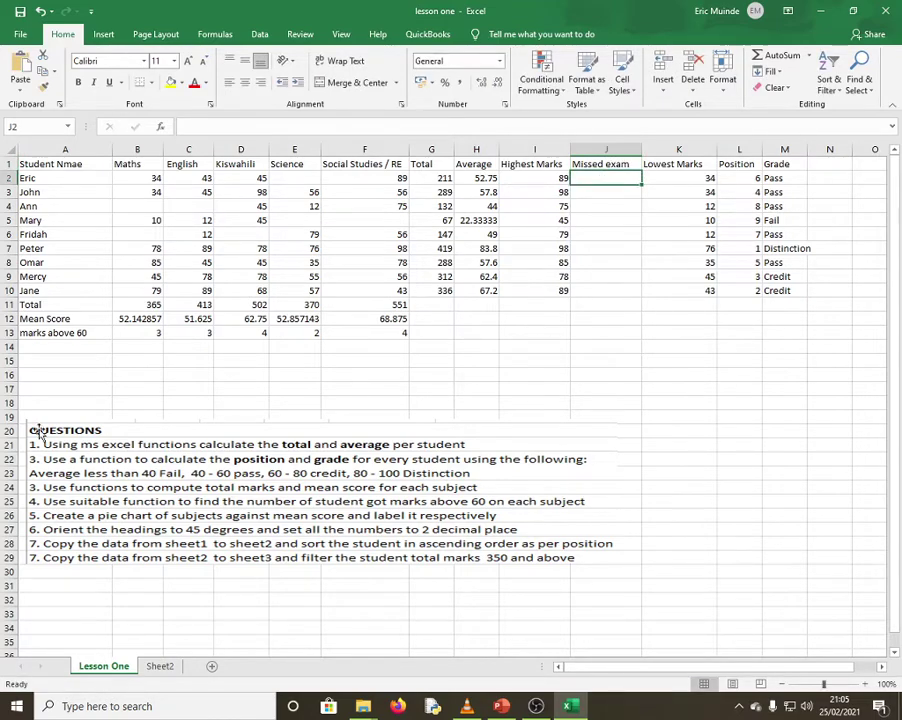
type("=coun")
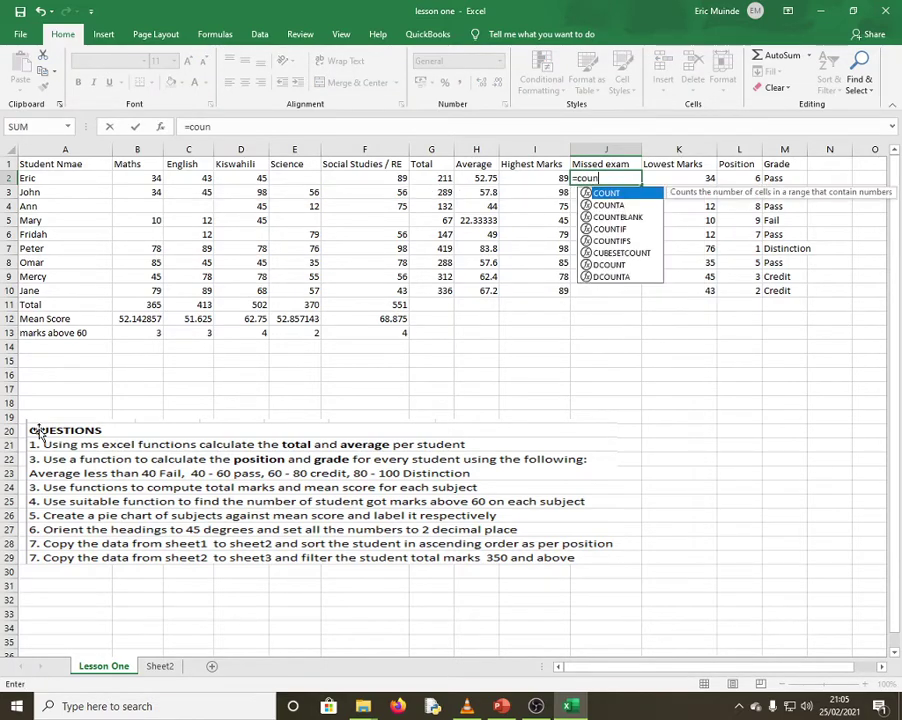
type("tblan")
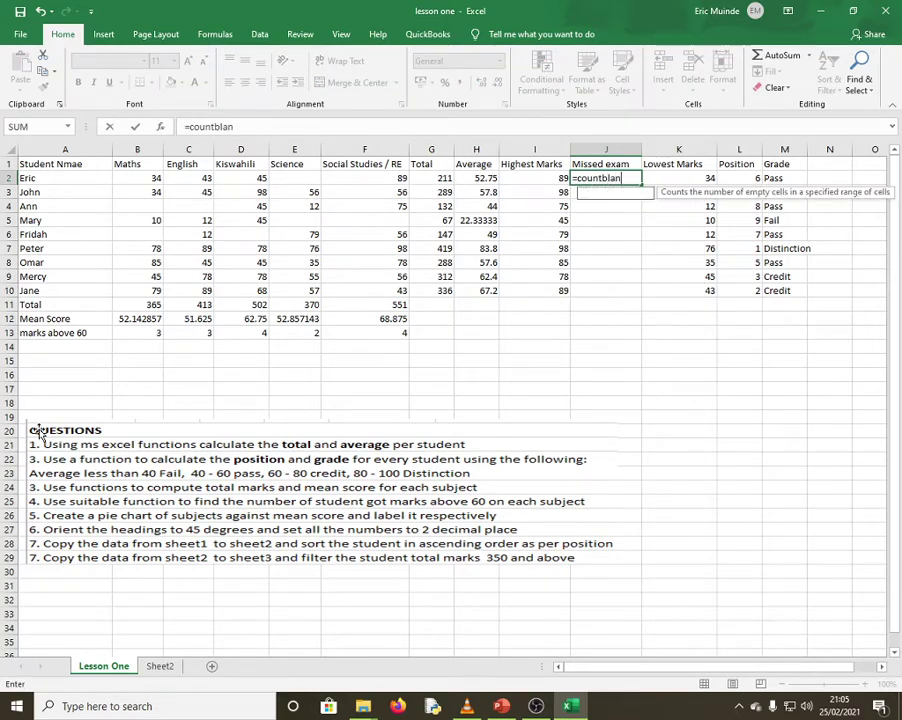
type("k")
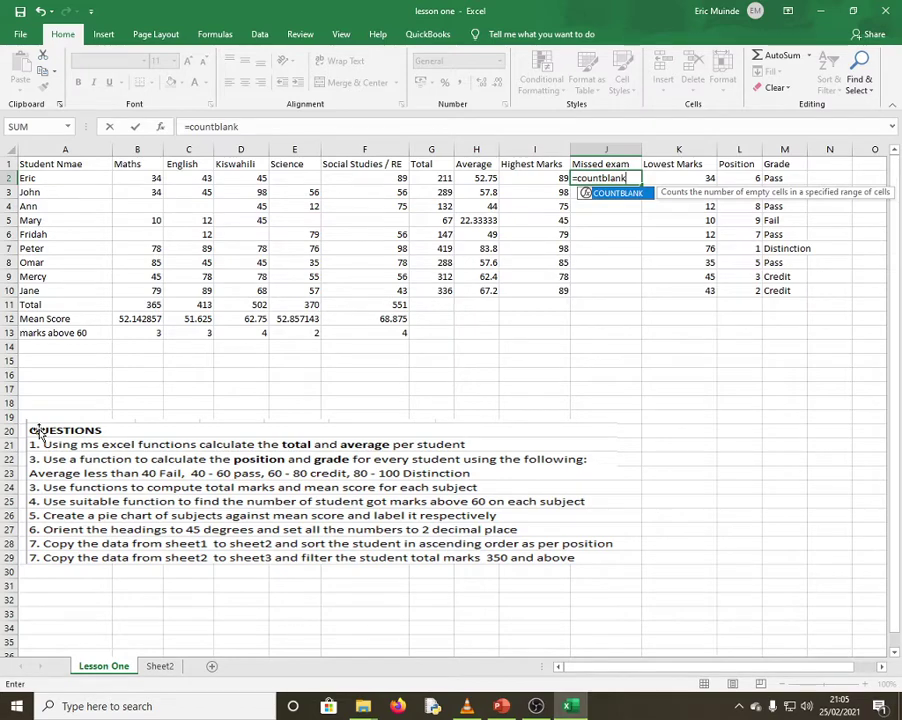
type("(")
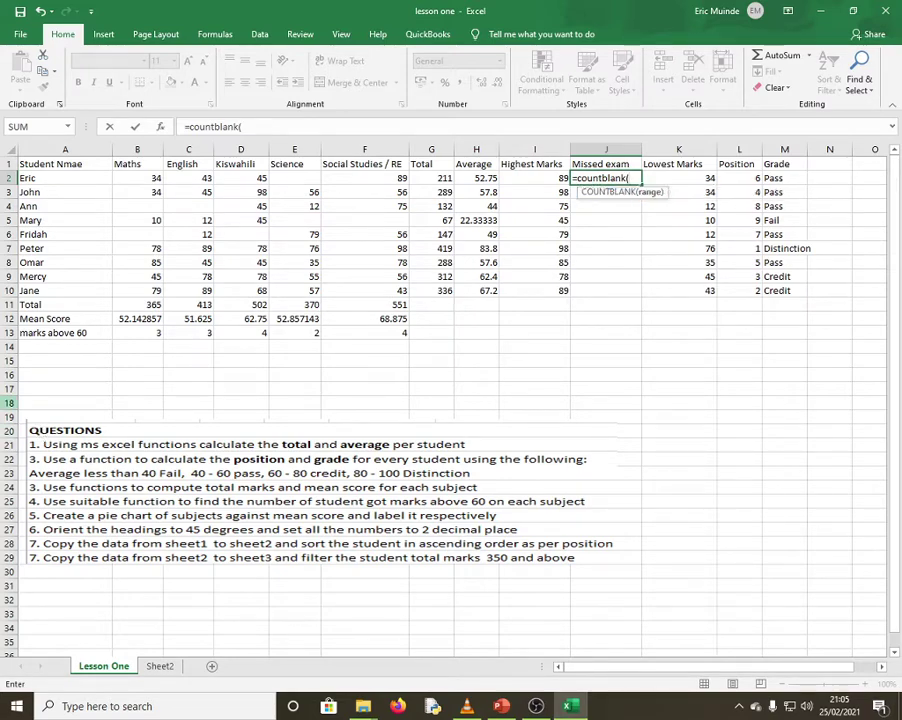
left_click_drag(131, 178, 349, 176)
key("Return")
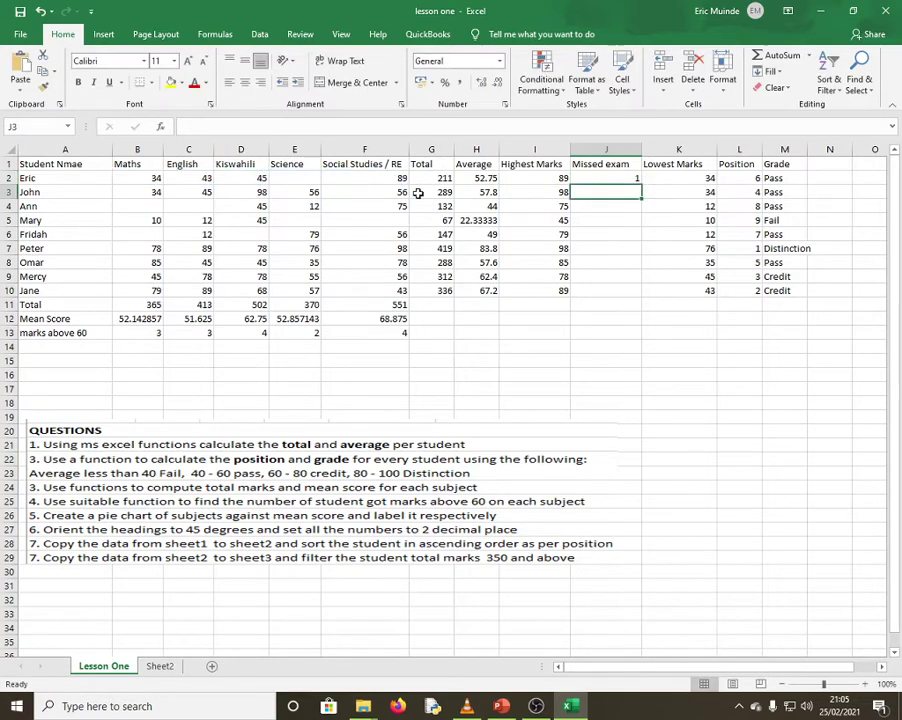
left_click(604, 178)
left_click_drag(640, 183, 636, 294)
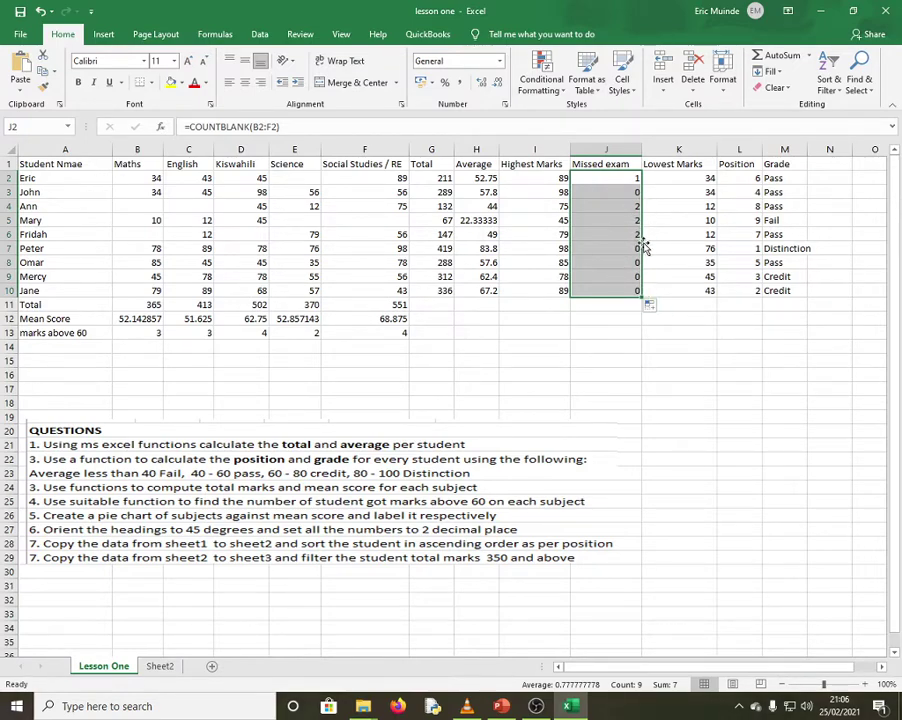
Enter 78 as the missing Science mark in cell E5.
left_click(297, 222)
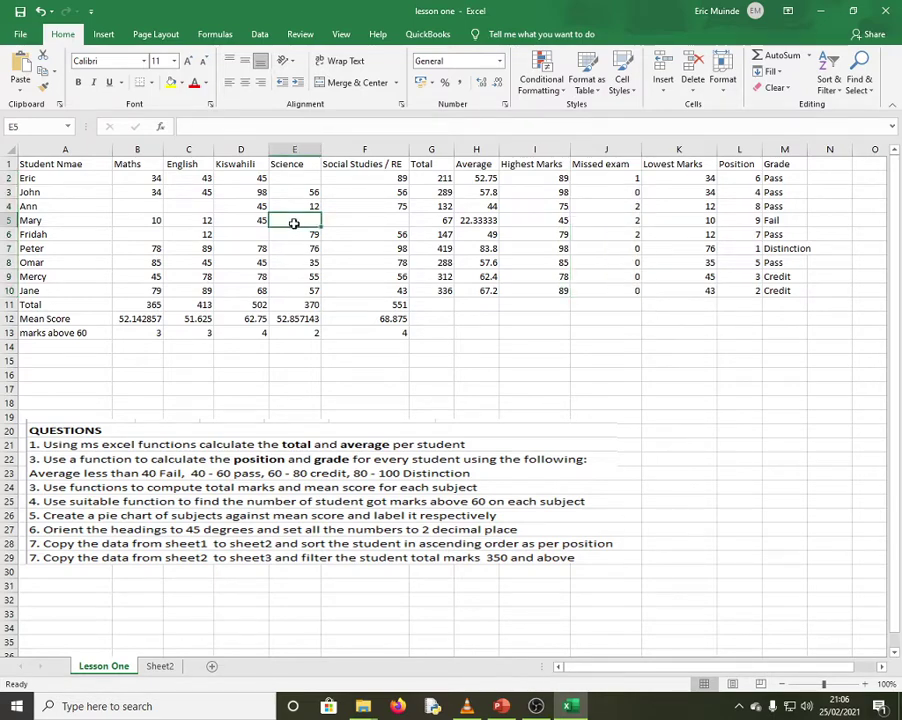
type("78")
left_click(472, 373)
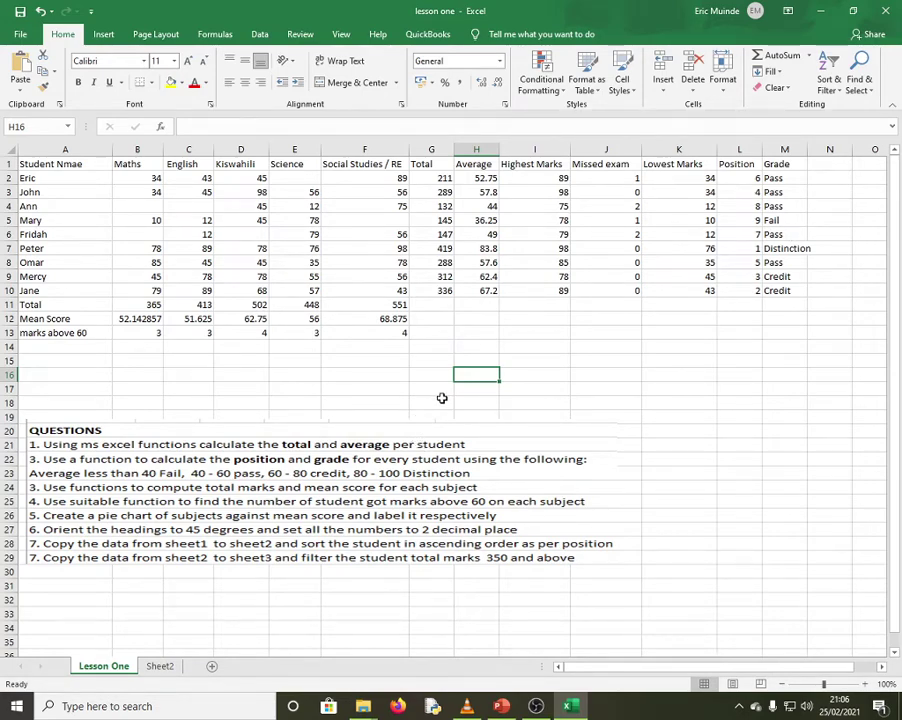
left_click(553, 309)
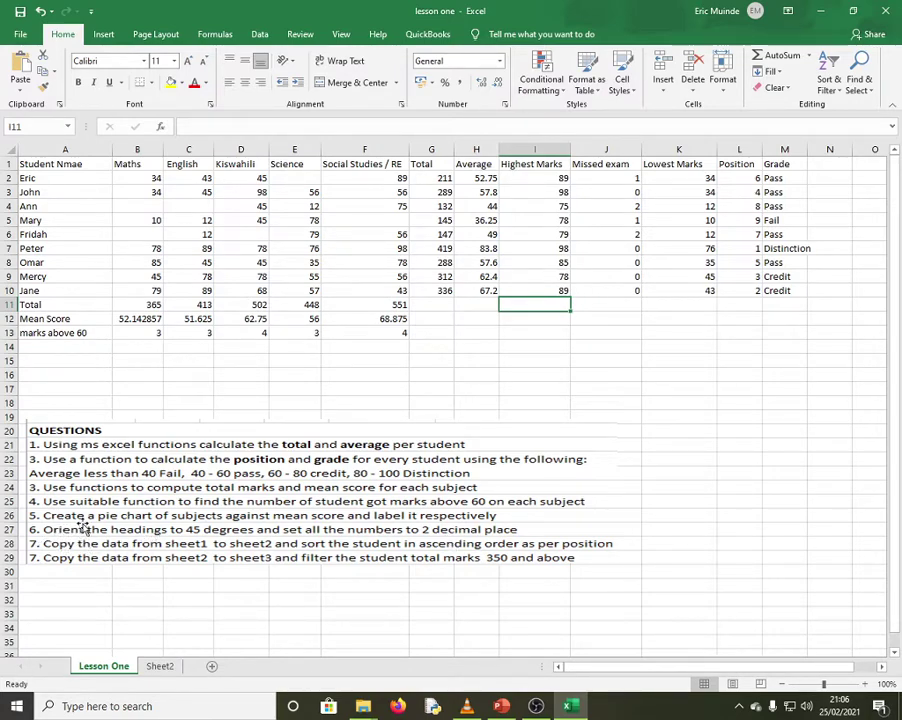
Move the QUESTIONS picture down about two rows to leave more space beneath the marks table.
left_click_drag(243, 527, 251, 546)
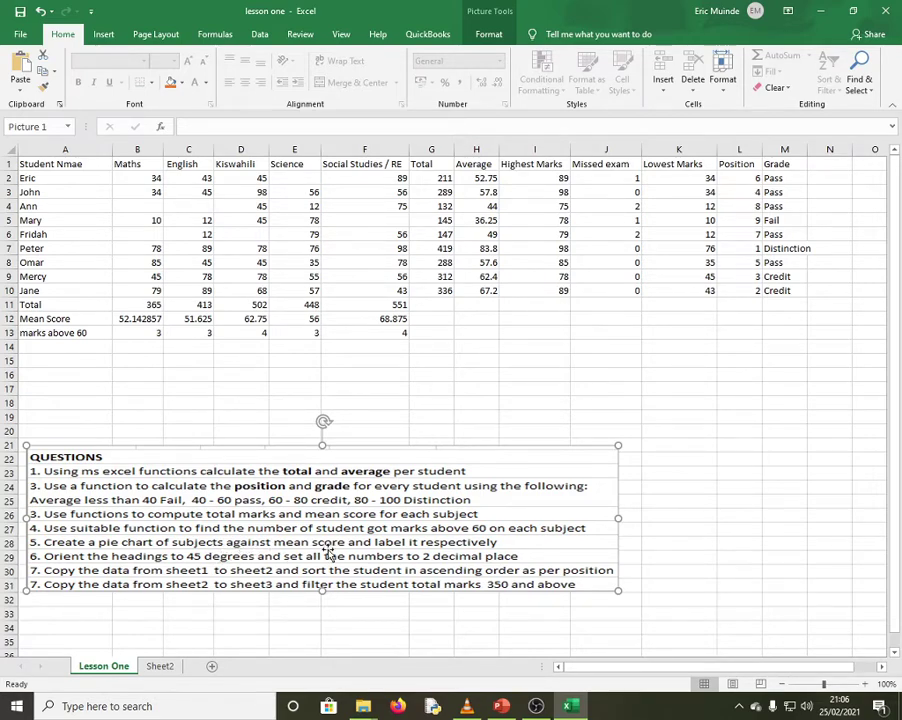
left_click(325, 345)
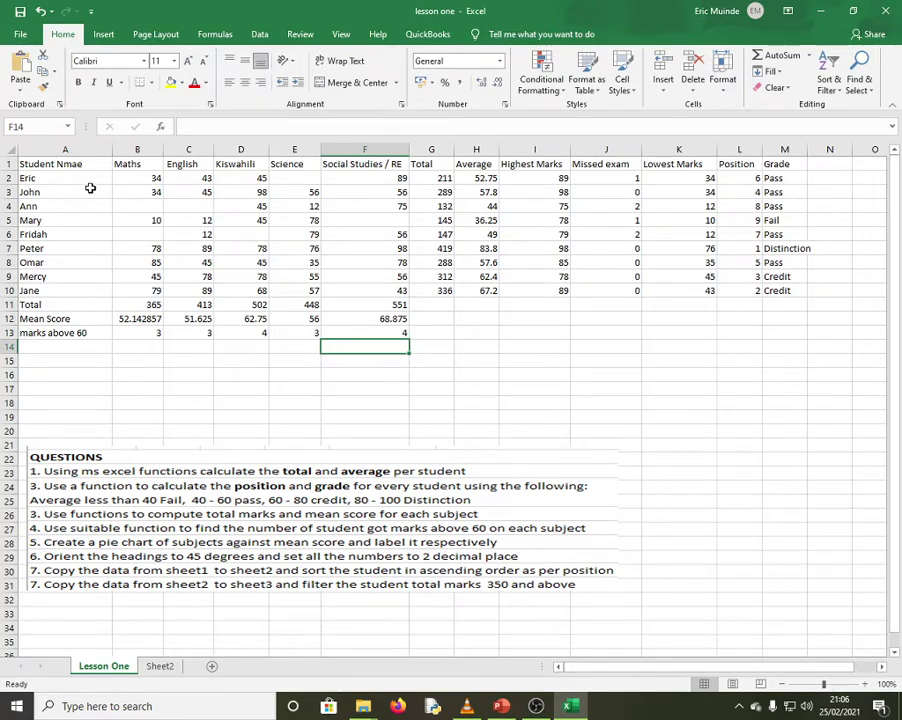
Try plotting the students' Maths marks in A2:B10 as a 2-D clustered column chart and delete the chart.
left_click_drag(36, 175, 149, 286)
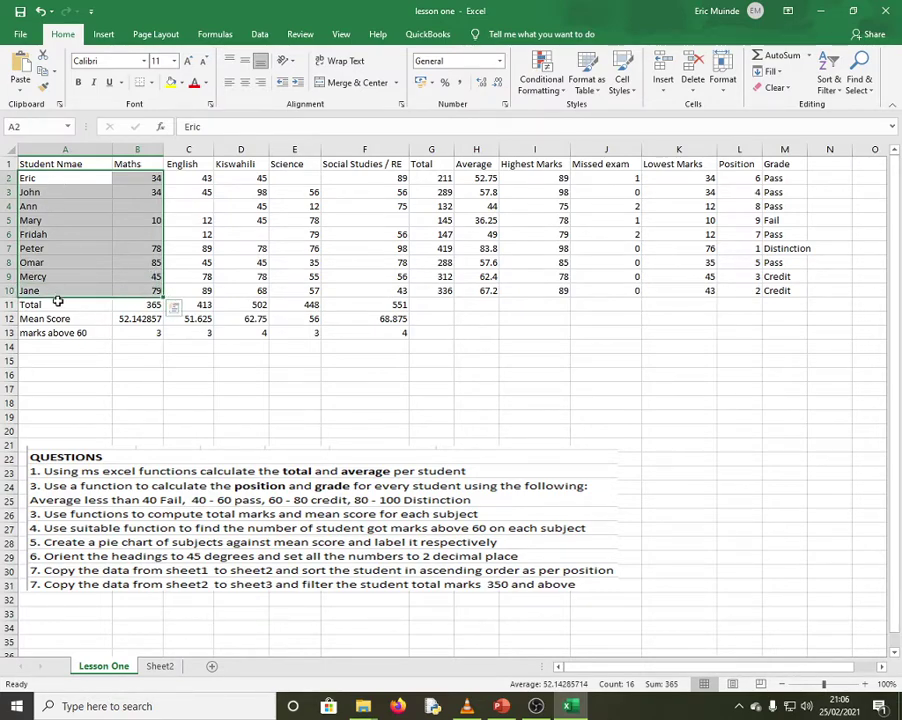
left_click(104, 35)
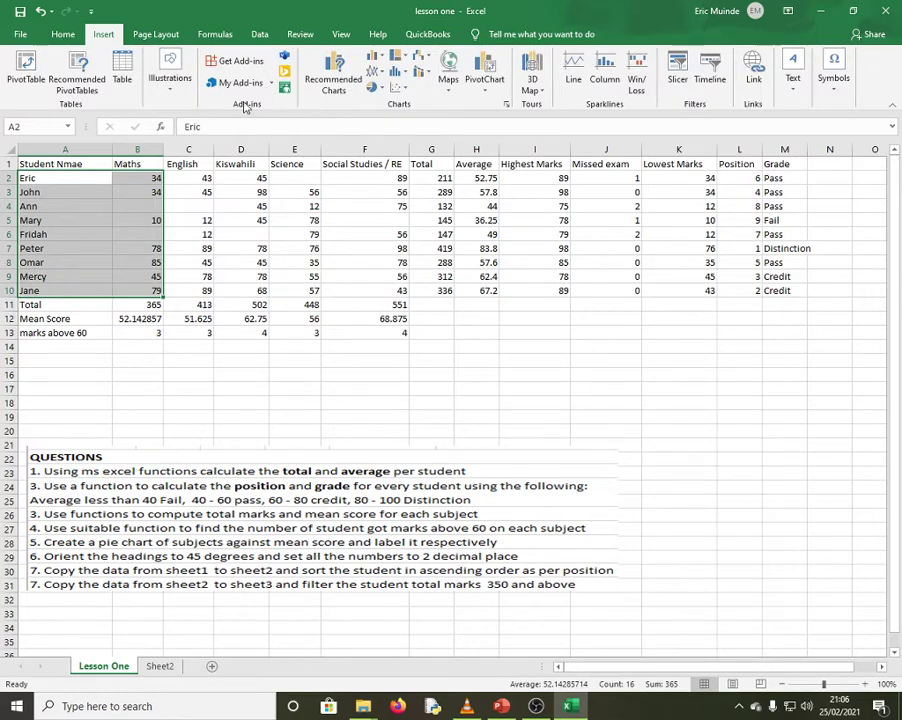
left_click(377, 60)
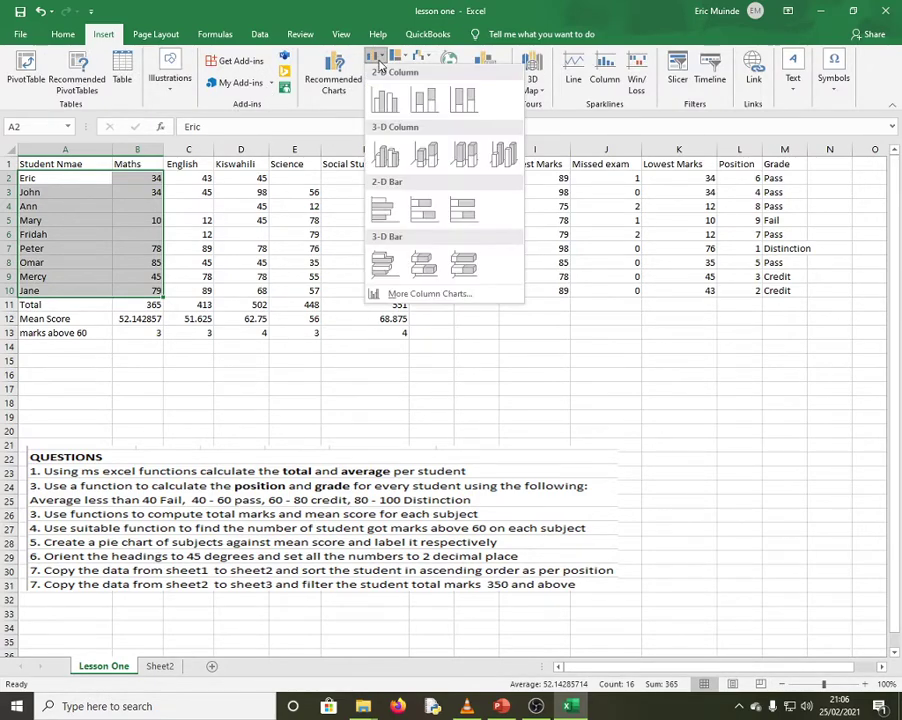
left_click(384, 99)
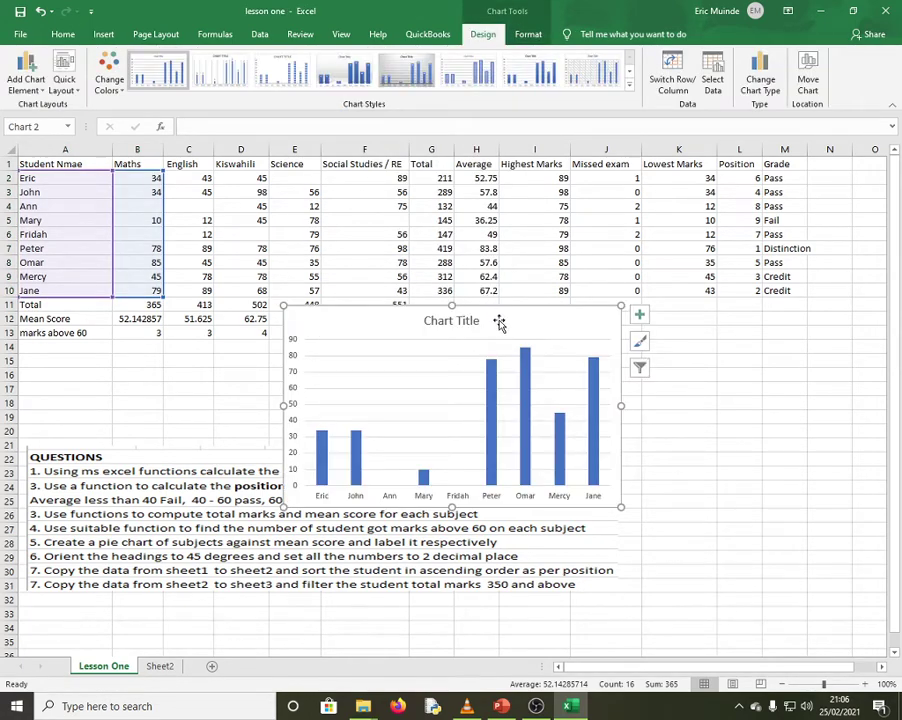
key("Delete")
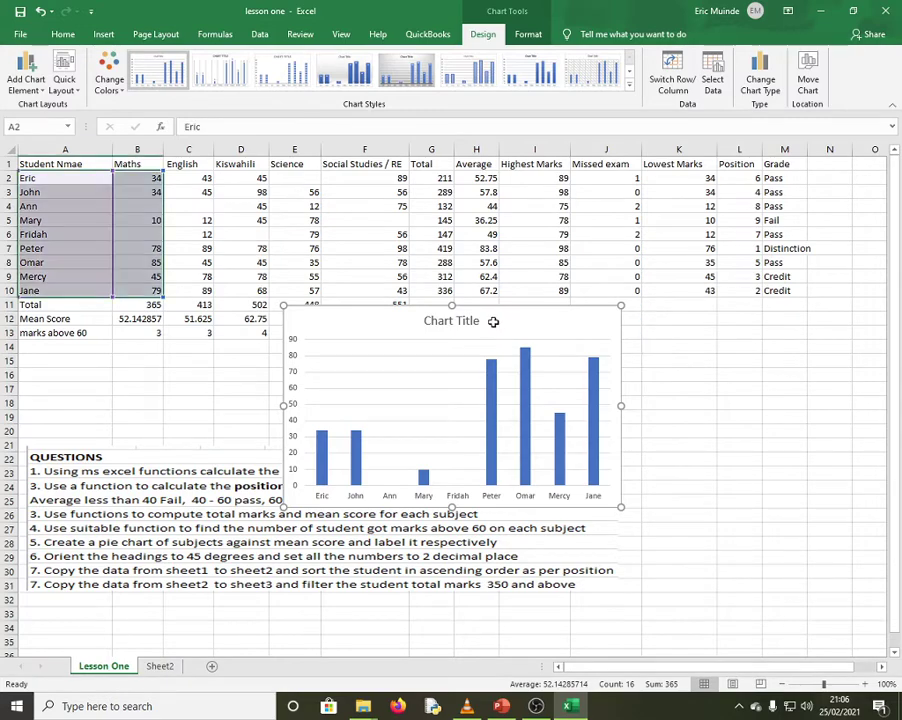
left_click(256, 332)
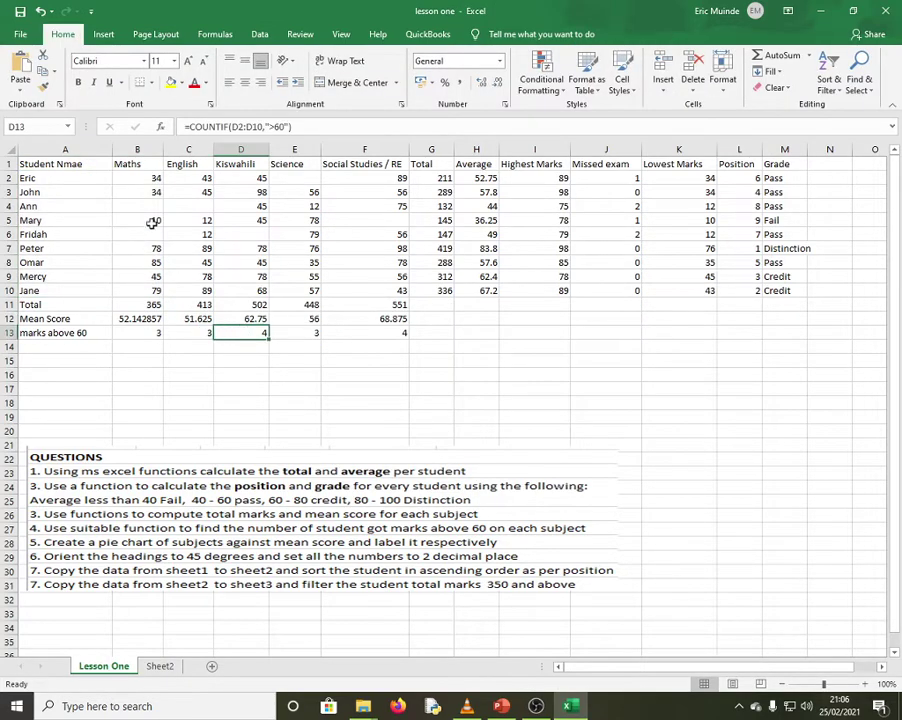
Insert a 2-D pie chart of the subject headings B1:F1 against the mean scores in B12:F12.
left_click_drag(128, 168, 366, 163)
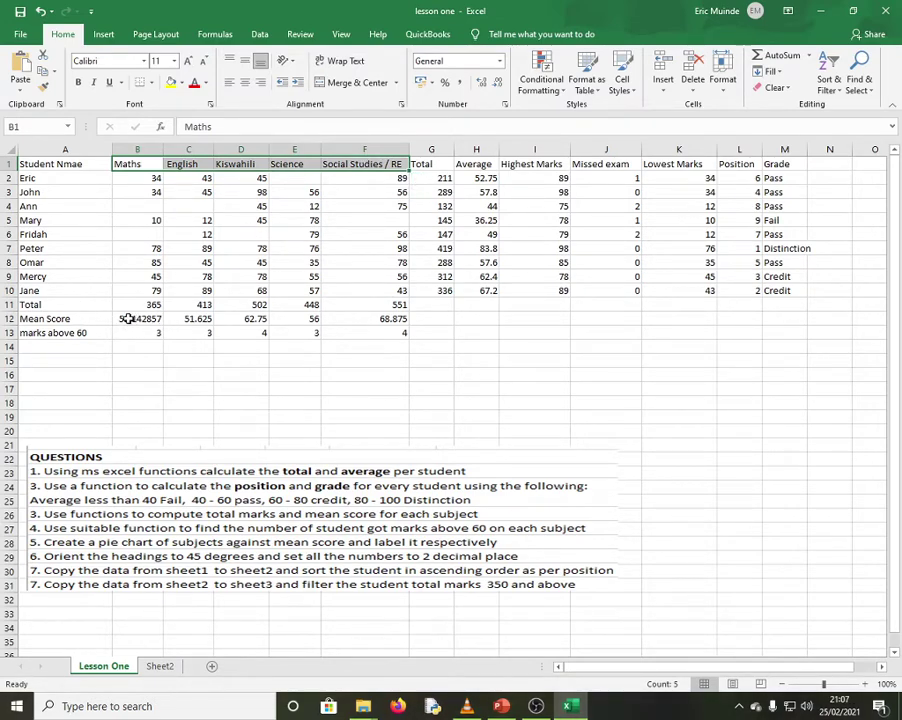
left_click_drag(128, 319, 356, 319)
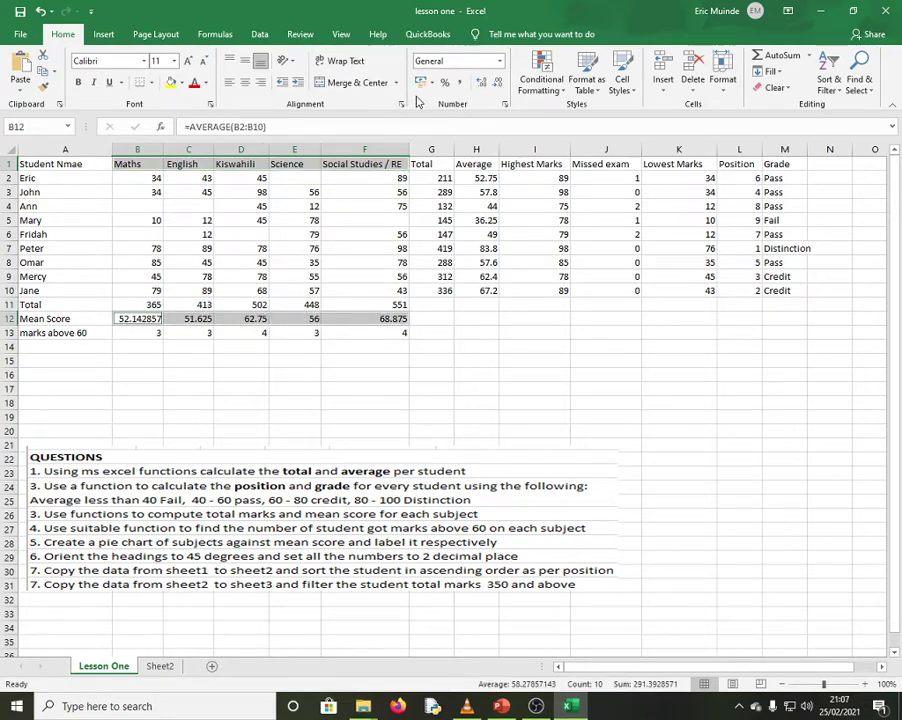
left_click(103, 34)
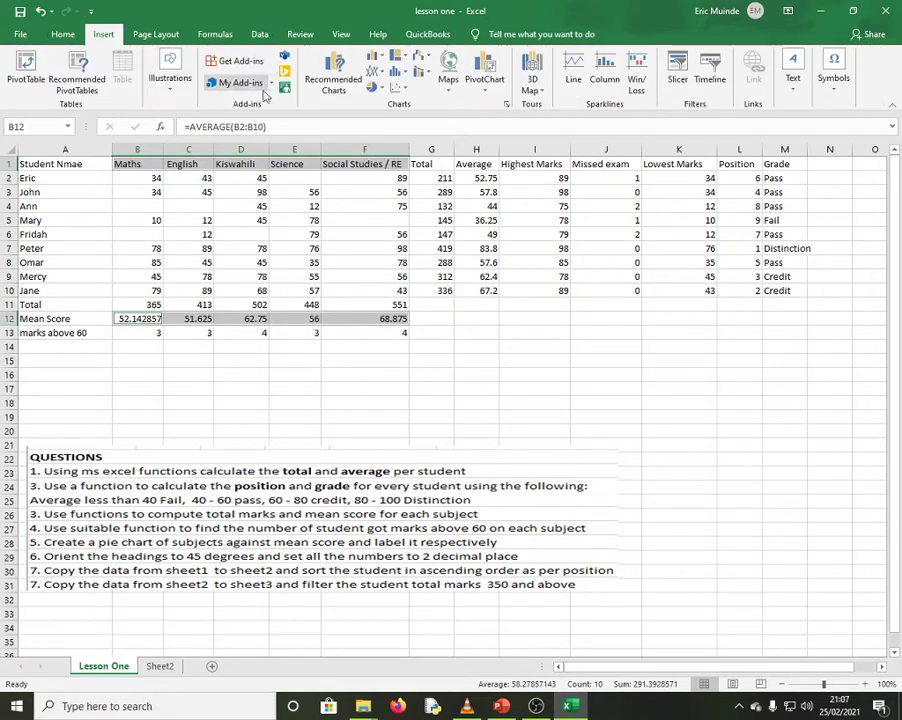
left_click(380, 90)
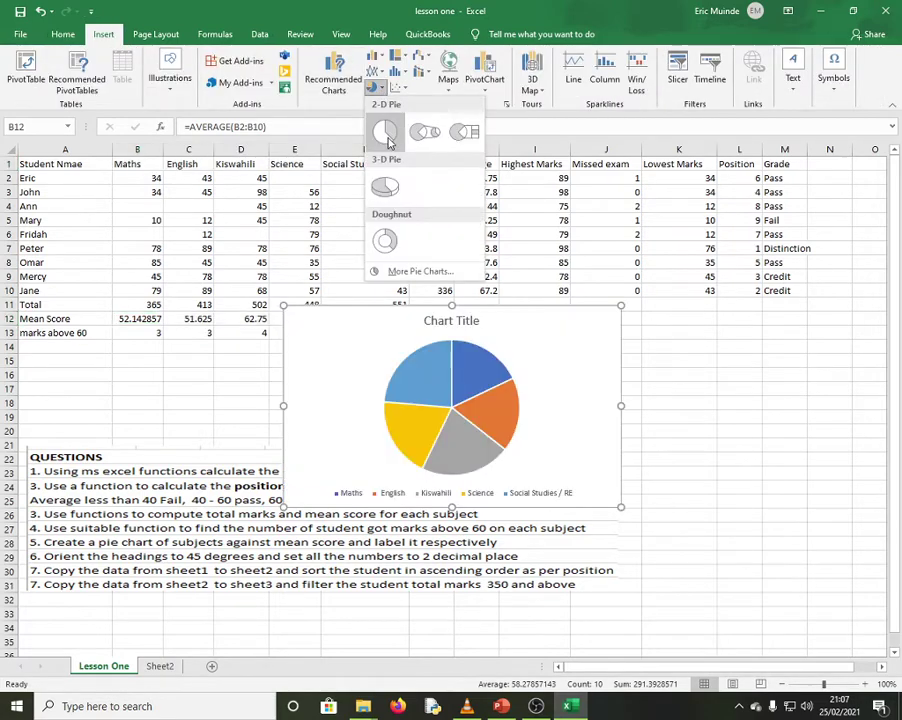
left_click(386, 134)
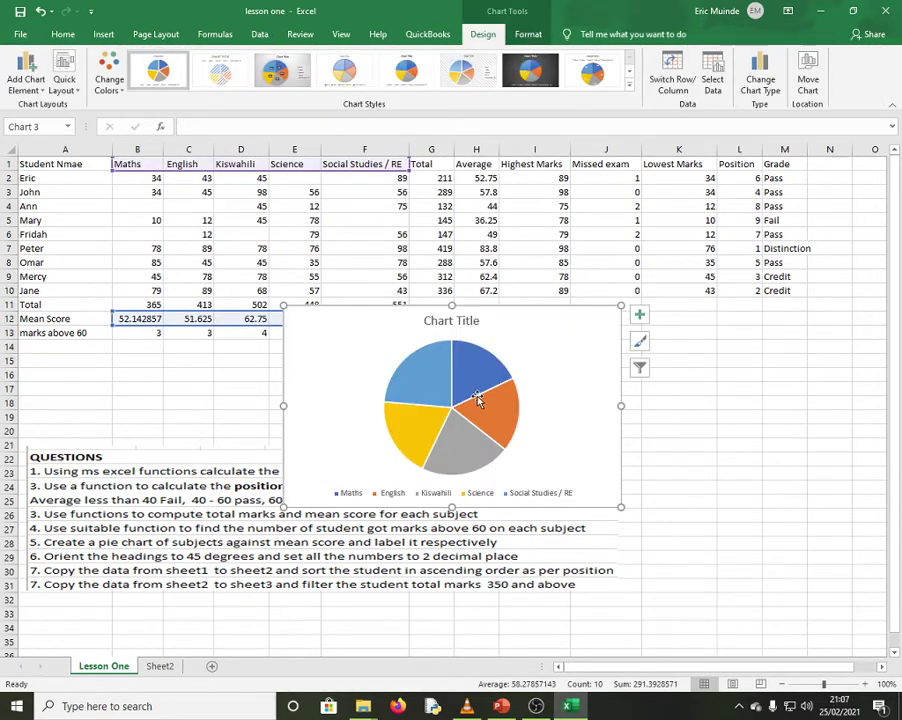
Try pulling the pie slices apart and undo the separation.
mouse_move(475, 408)
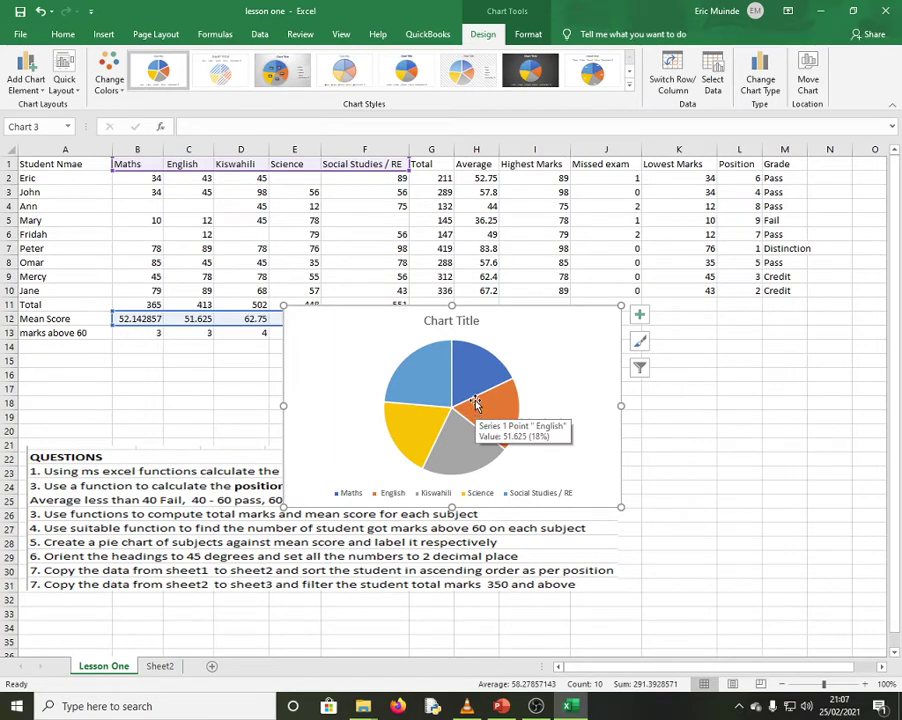
left_click_drag(475, 400, 517, 380)
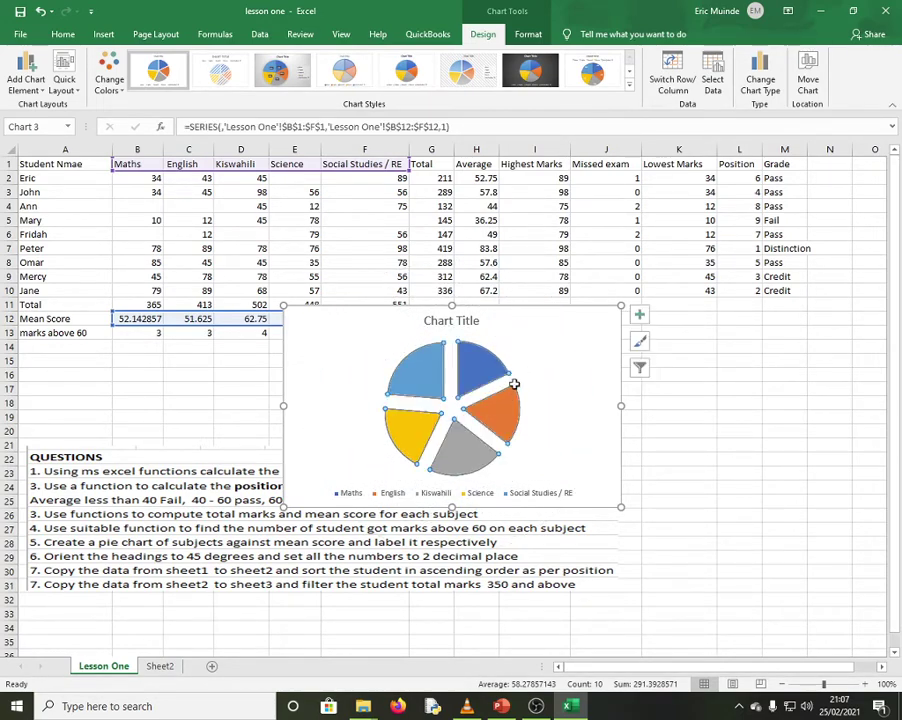
key("ctrl+z")
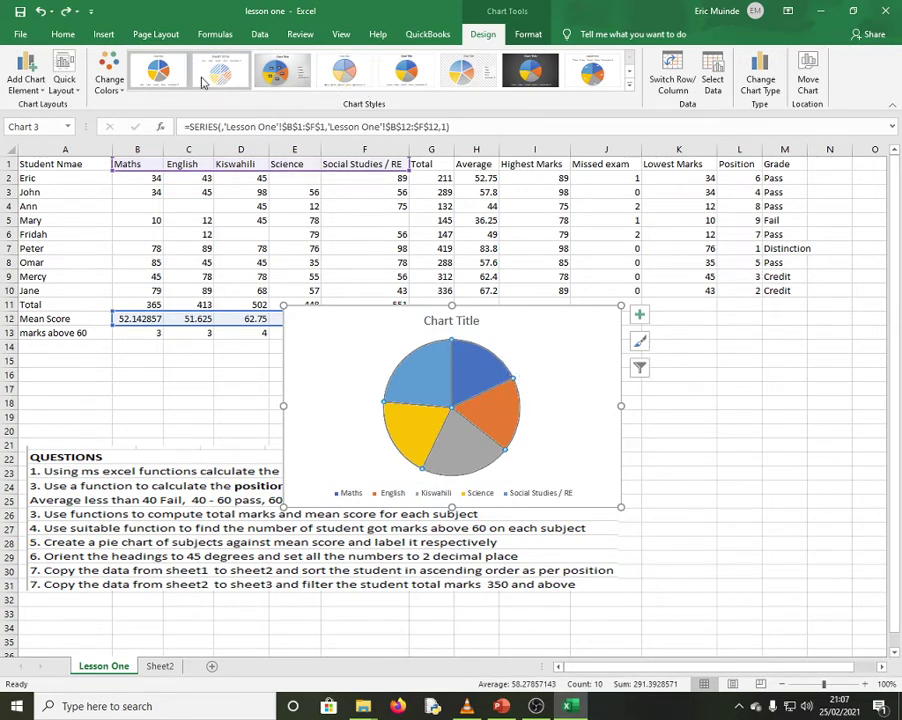
Apply the grey gradient chart style with percentage labels to the pie chart and title it "Subject against Mean score".
left_click(274, 72)
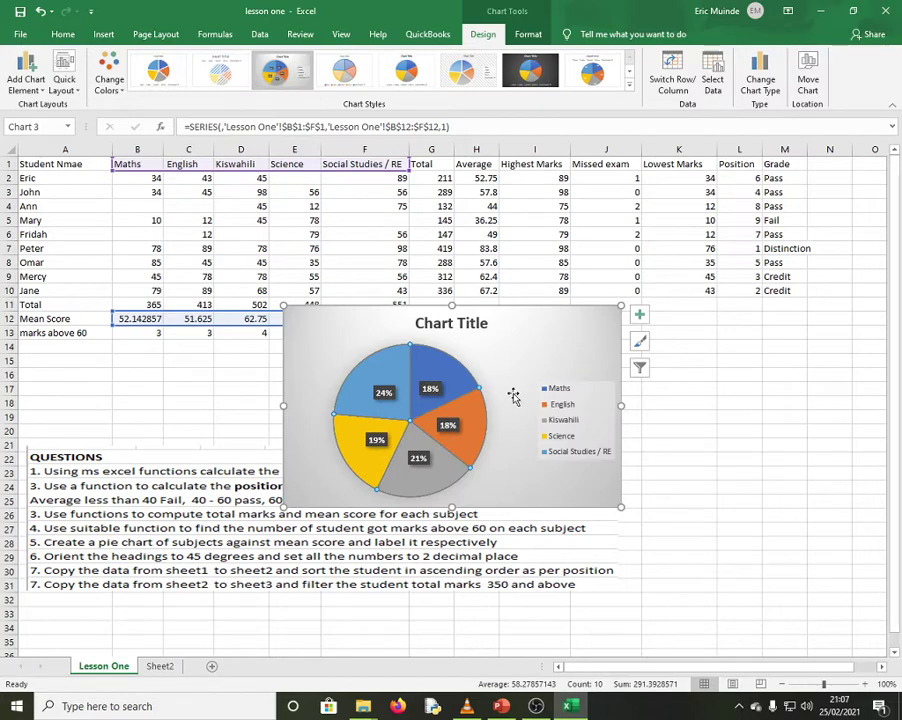
left_click(457, 323)
left_click_drag(483, 323, 465, 321)
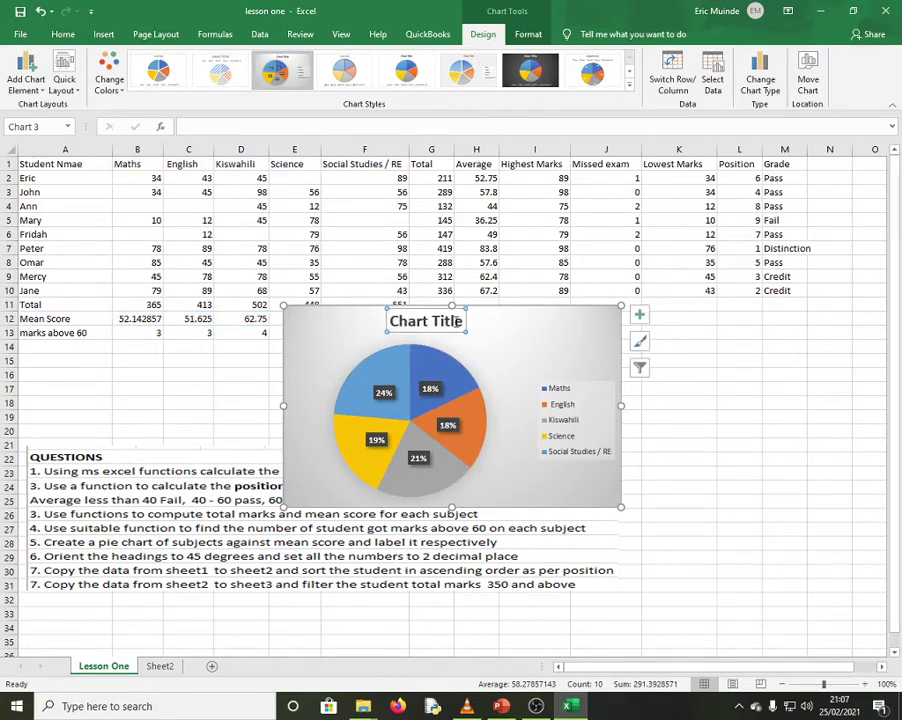
left_click(463, 321)
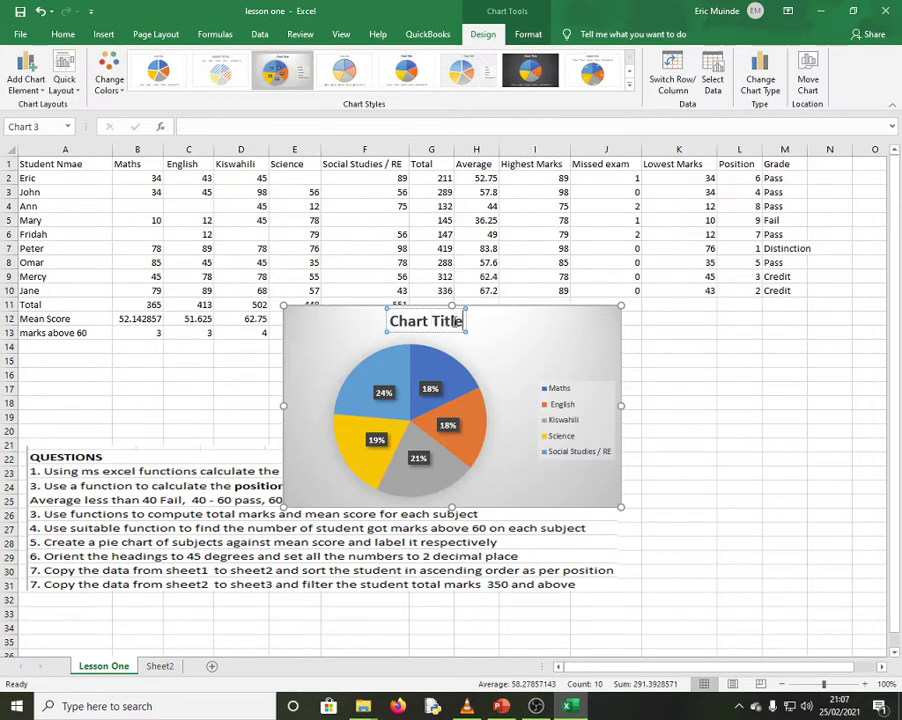
left_click_drag(463, 321, 374, 320)
type("M")
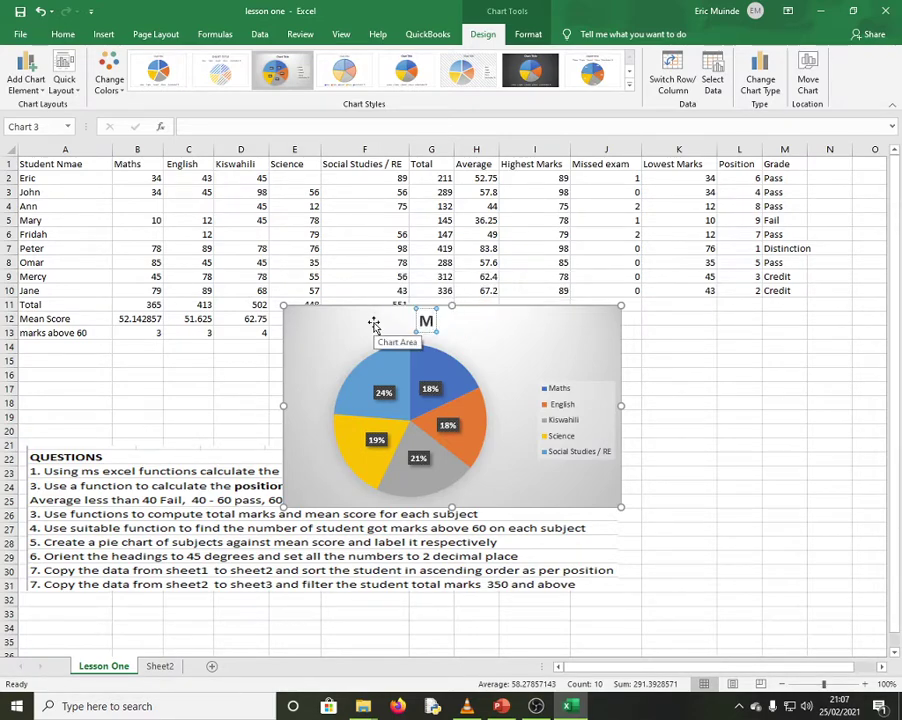
key("BackSpace")
type("Subject")
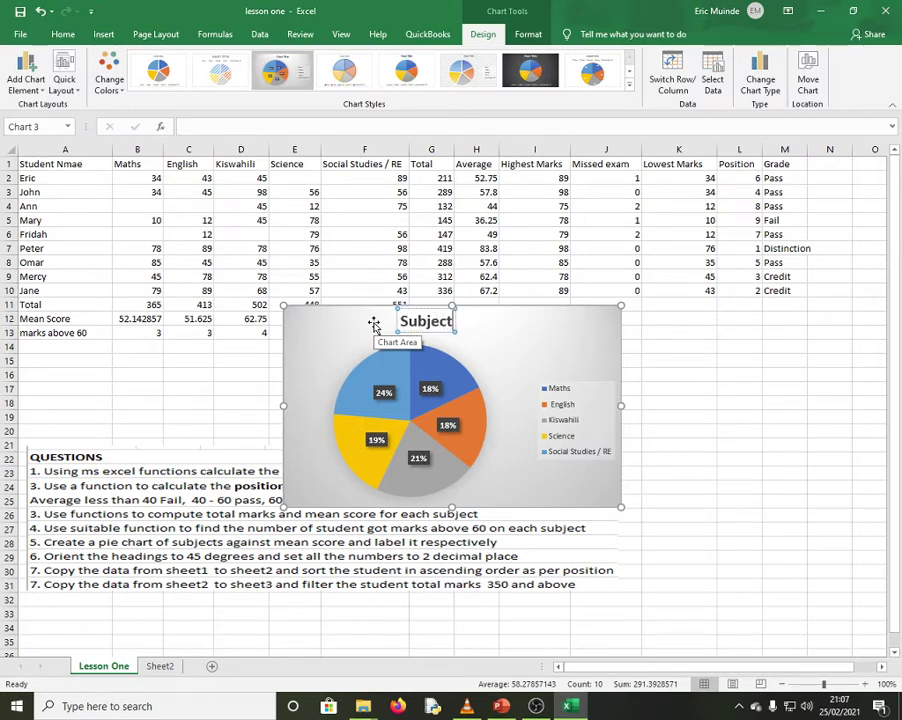
type(" aga")
type("inst")
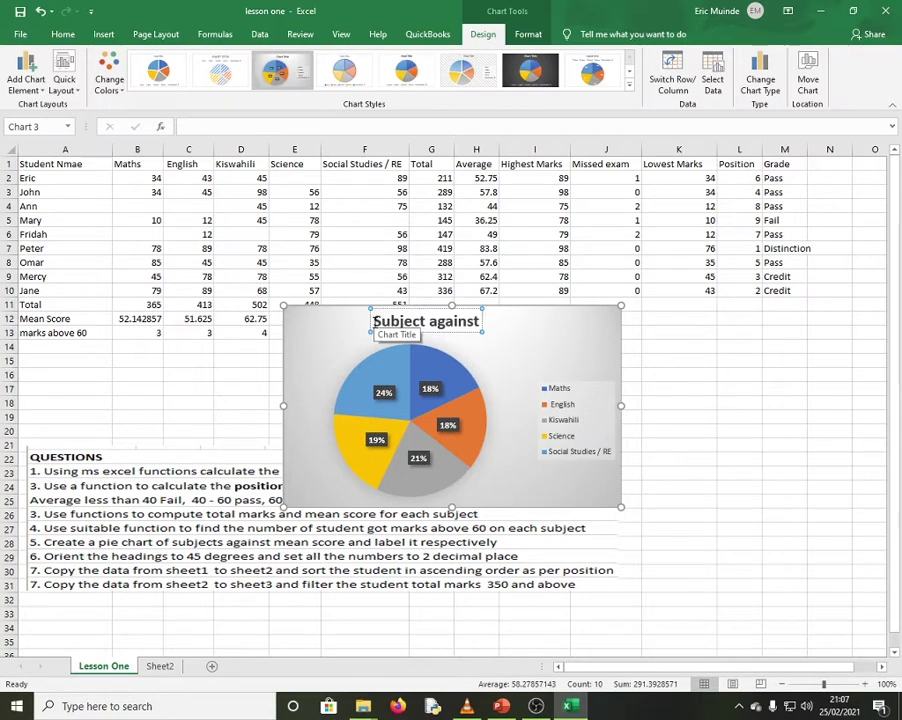
type("Mea")
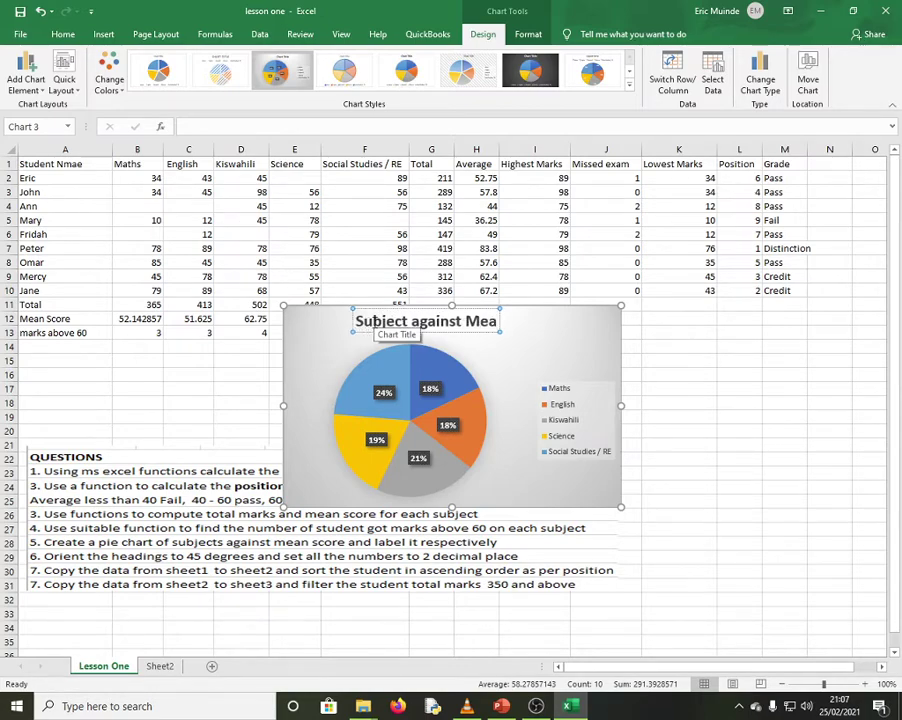
type("n score")
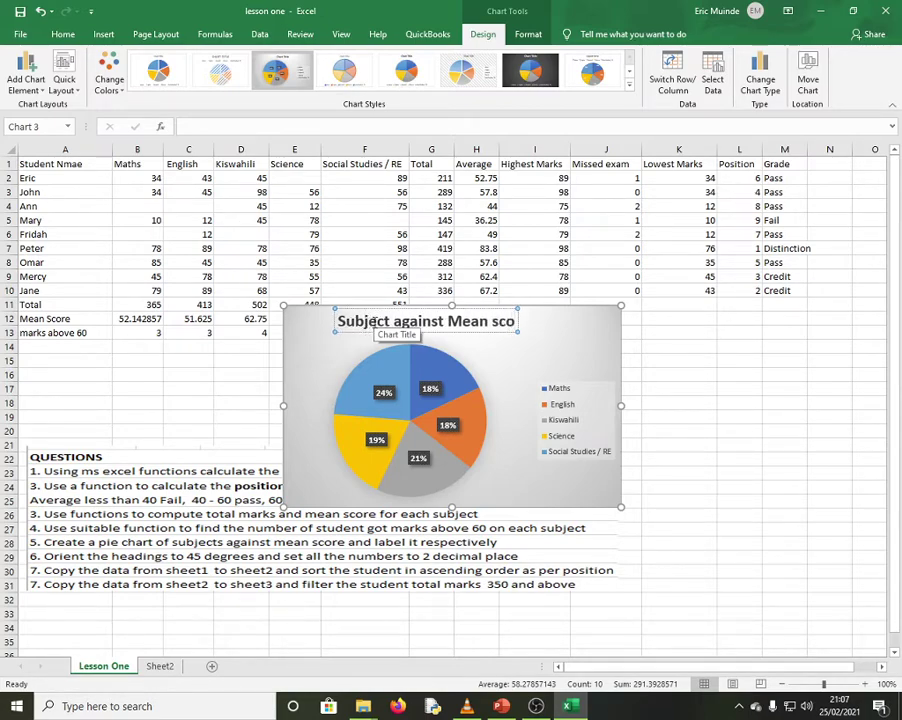
left_click(600, 421)
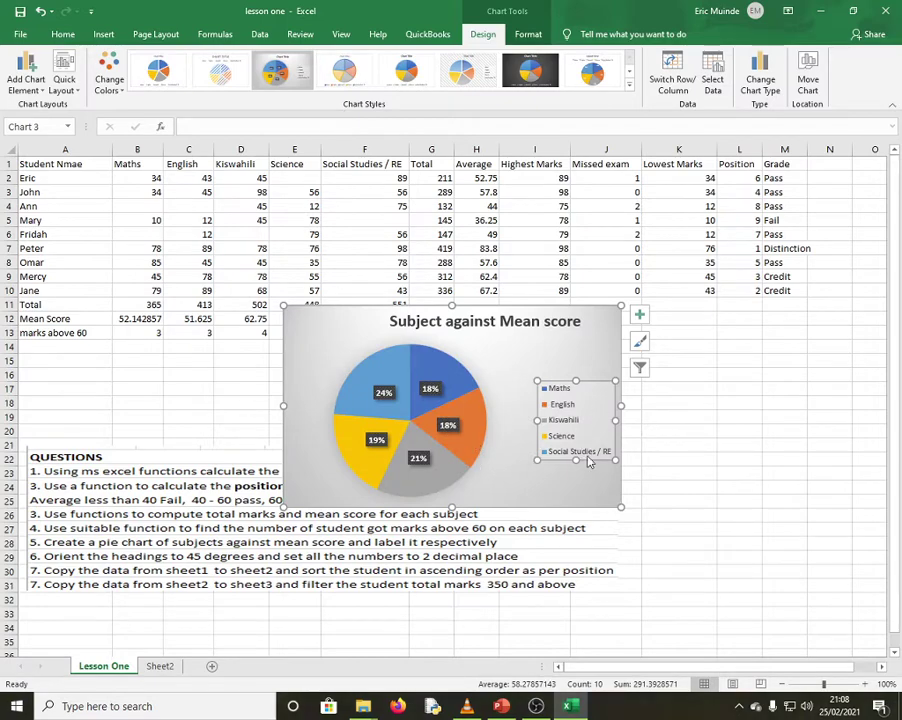
left_click(678, 440)
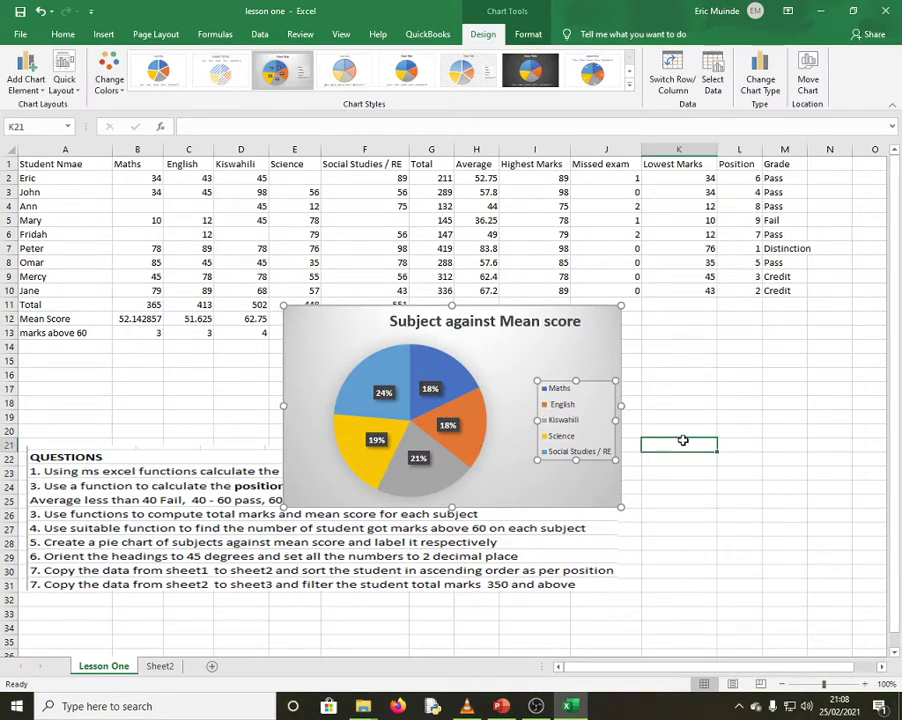
Cut the pie chart from the Lesson One sheet and paste it into Sheet2 at cell D6.
left_click(470, 356)
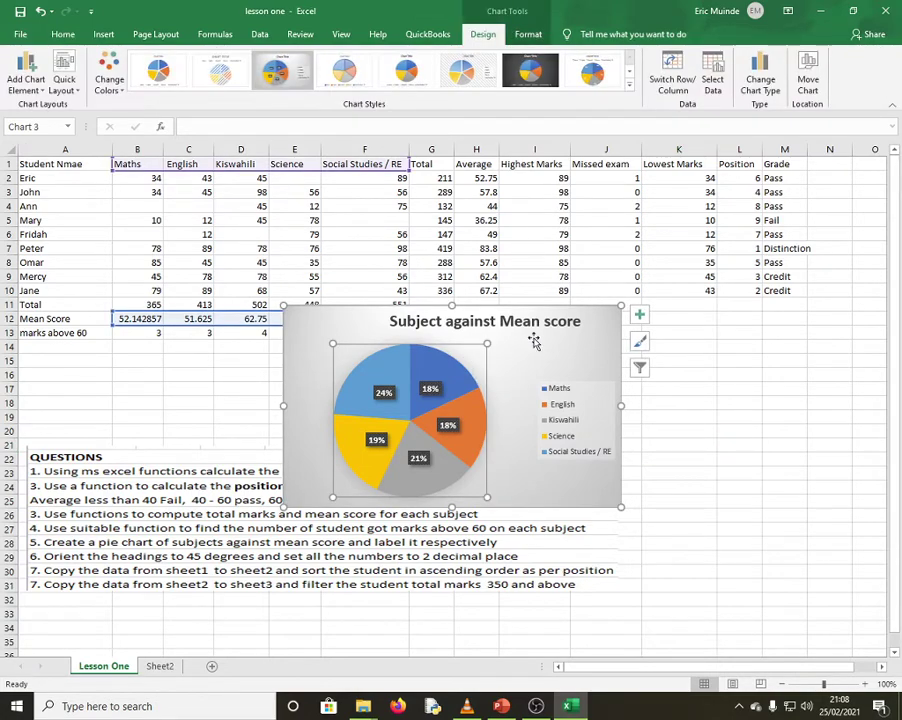
right_click(576, 318)
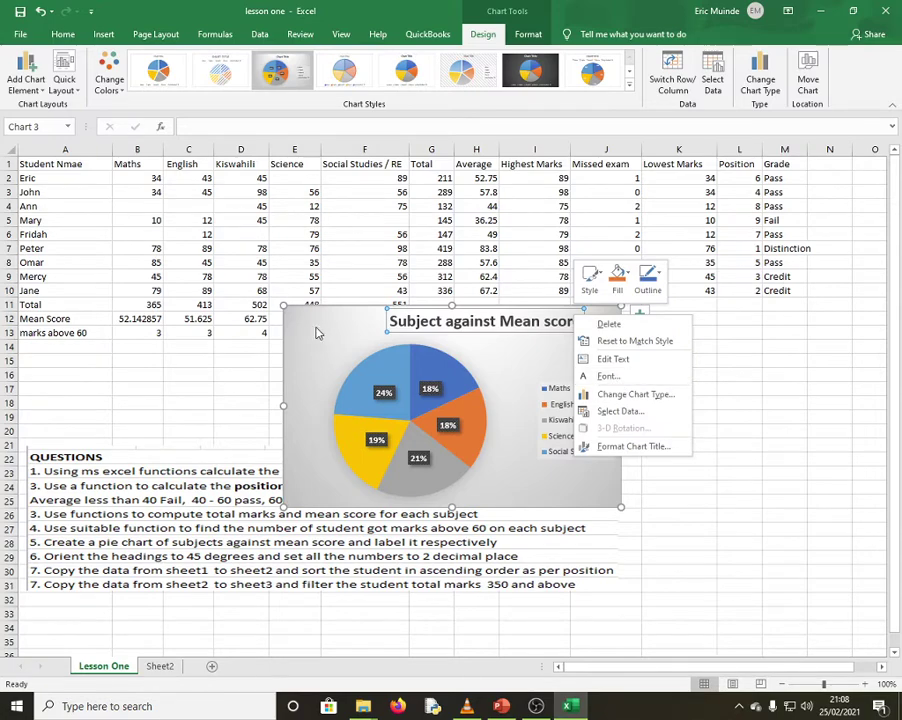
left_click(284, 311)
right_click(284, 308)
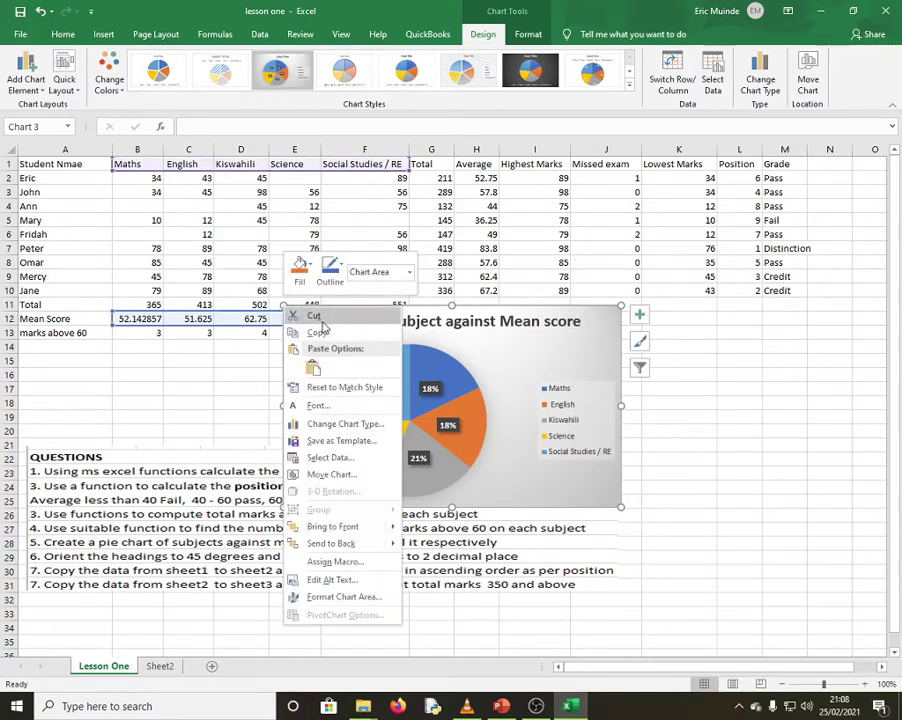
left_click(320, 318)
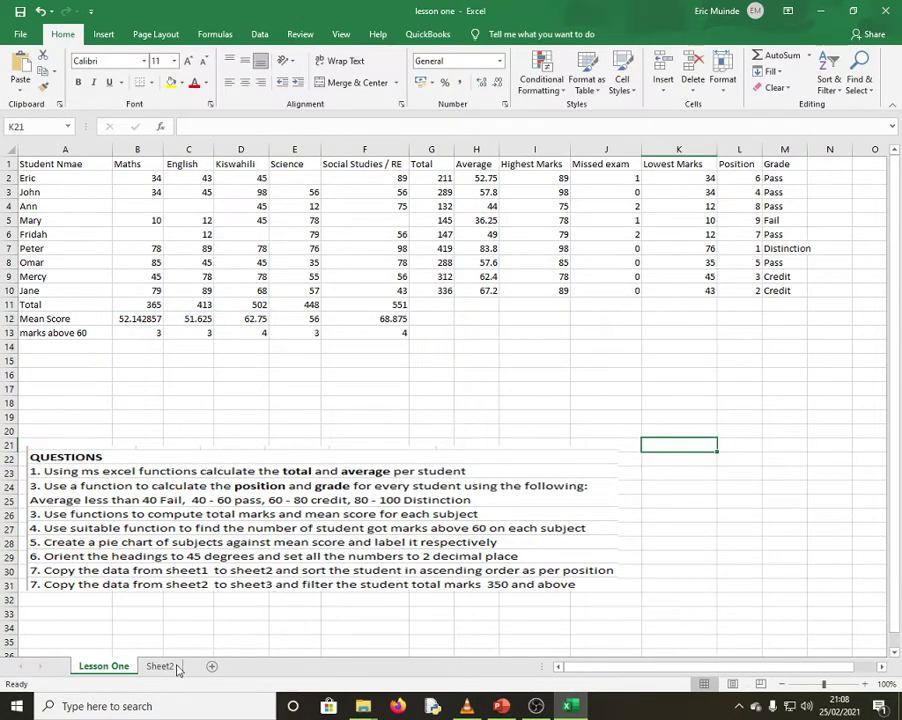
left_click(172, 667)
left_click(185, 231)
right_click(186, 231)
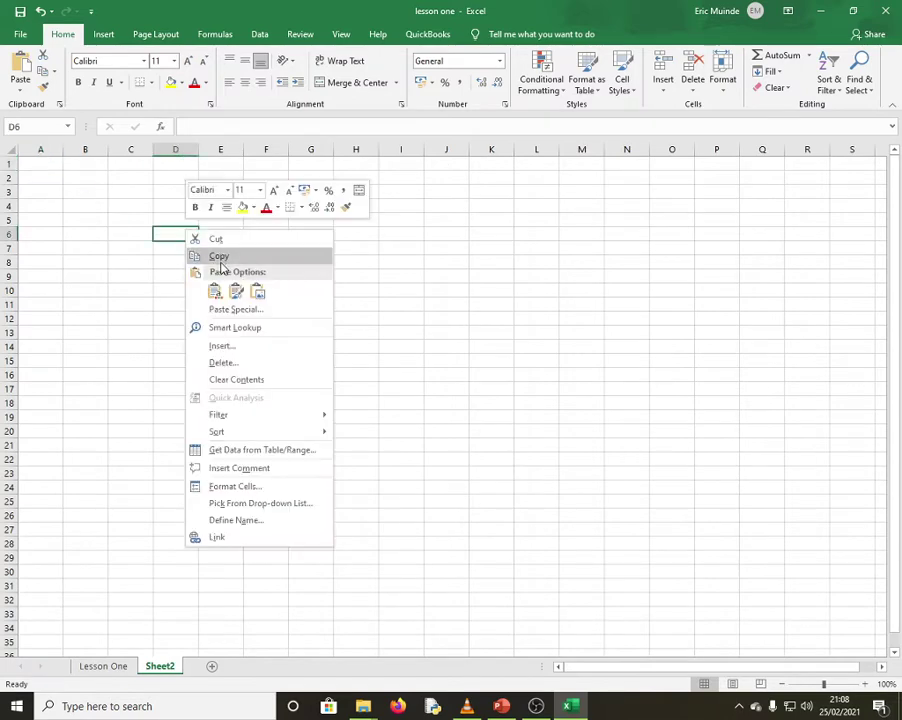
left_click(215, 292)
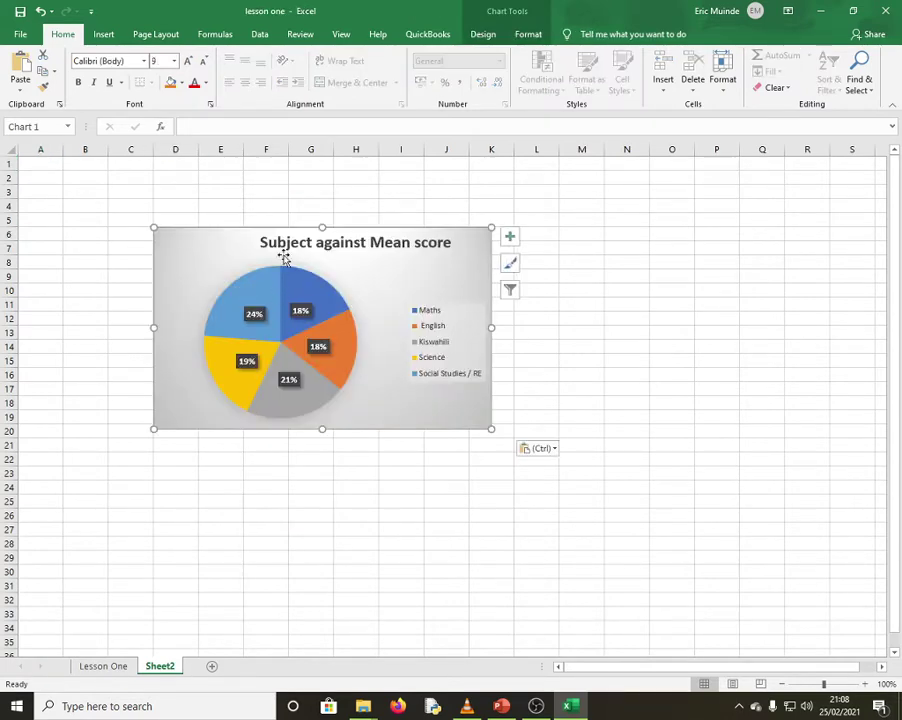
Reposition the pie chart on Sheet2 so its upper-left corner sits near cell B3, and return to the Lesson One sheet.
left_click_drag(249, 242, 151, 204)
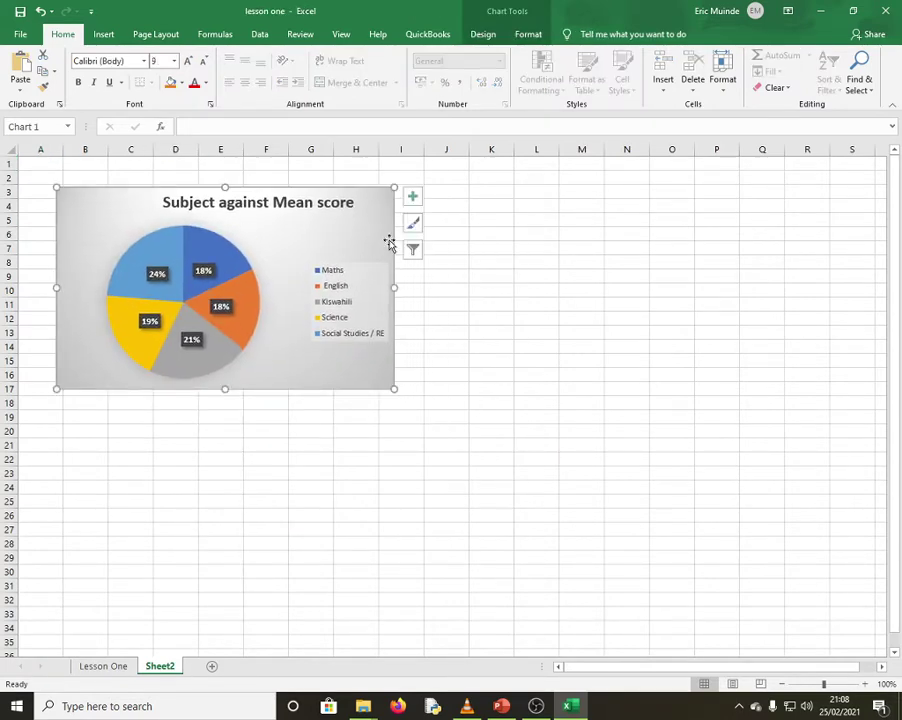
left_click(464, 249)
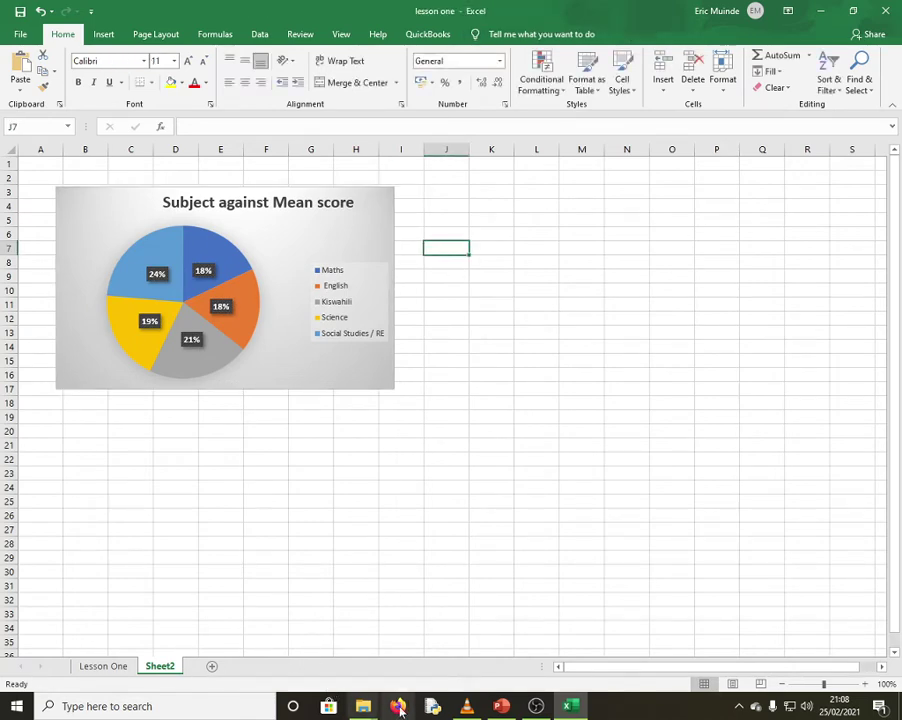
left_click(103, 666)
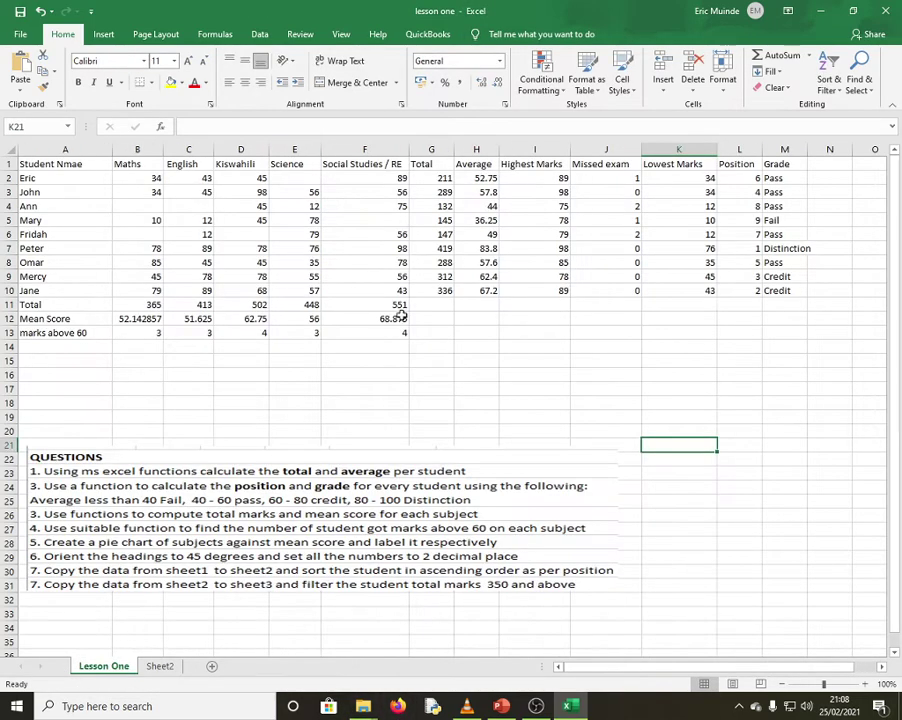
Format the marks in cells B2:I12 of the Lesson One sheet as Number with 2 decimal places.
left_click(337, 541)
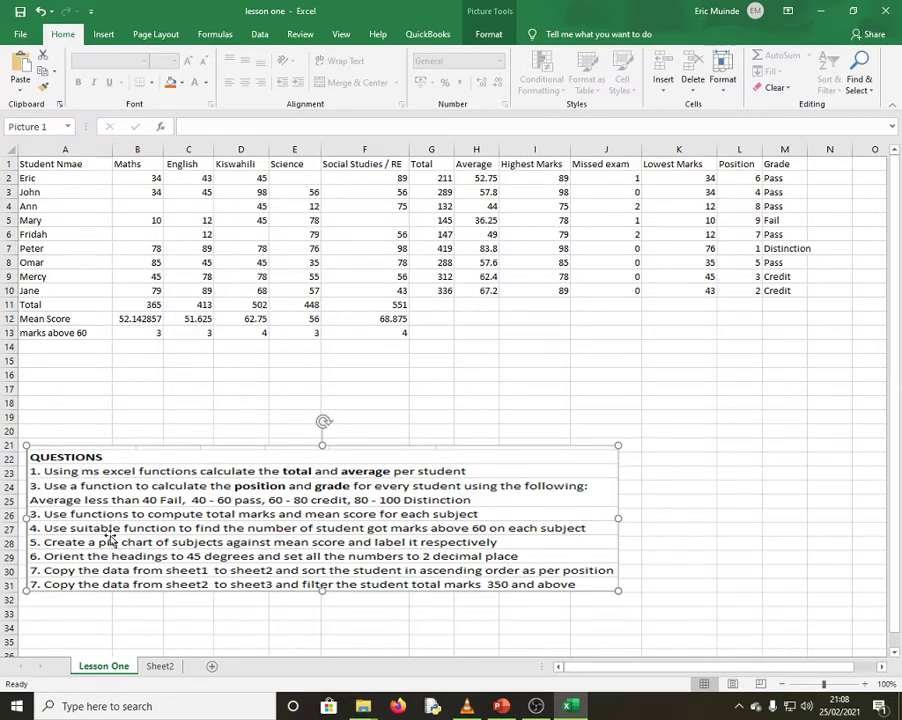
left_click_drag(128, 181, 697, 335)
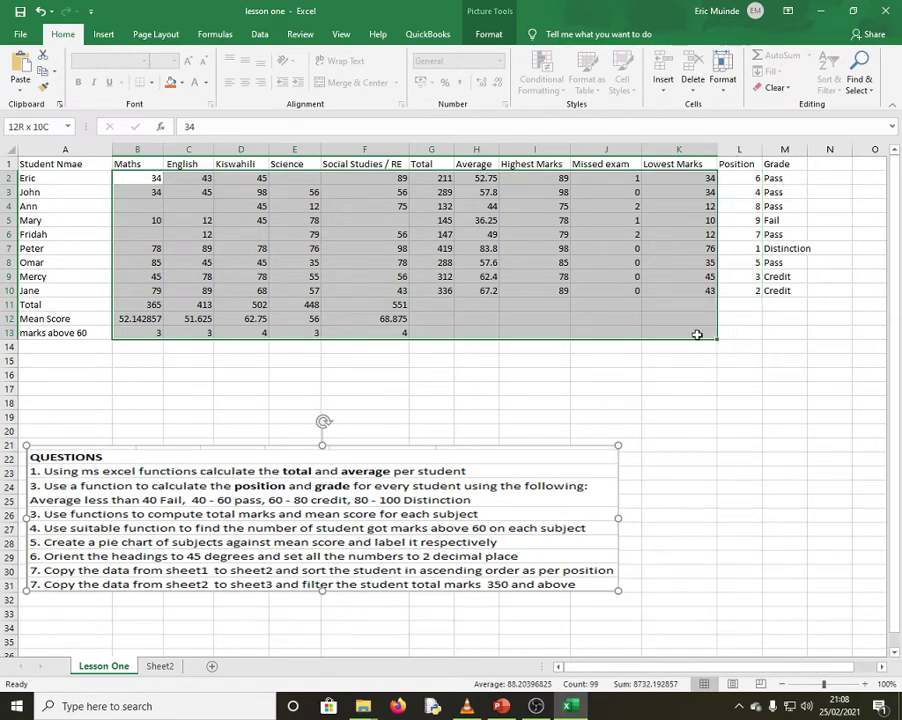
left_click_drag(697, 335, 688, 336)
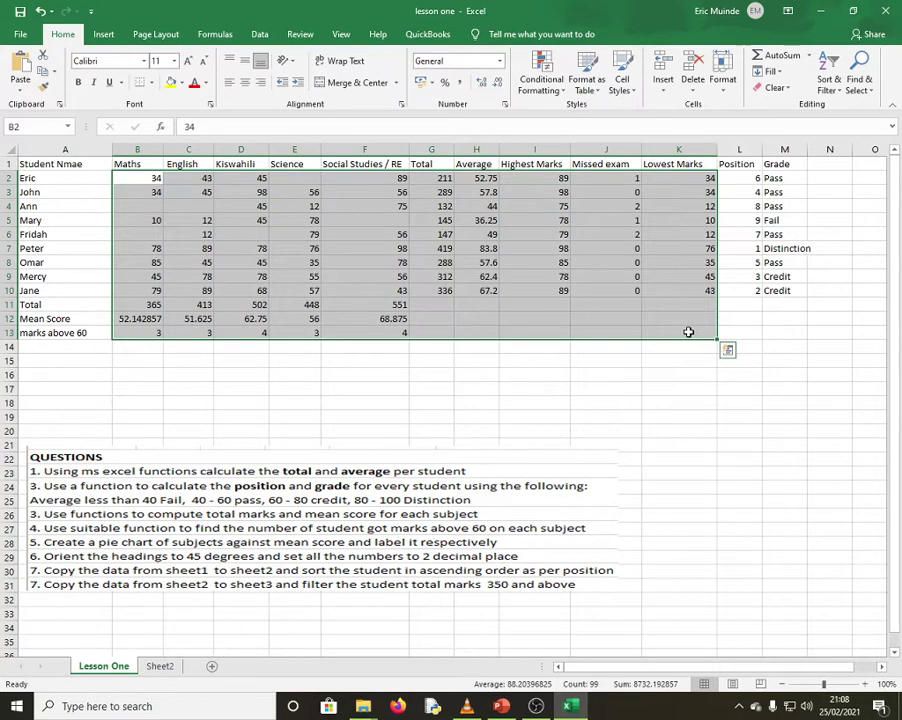
left_click(480, 320)
left_click_drag(133, 177, 554, 313)
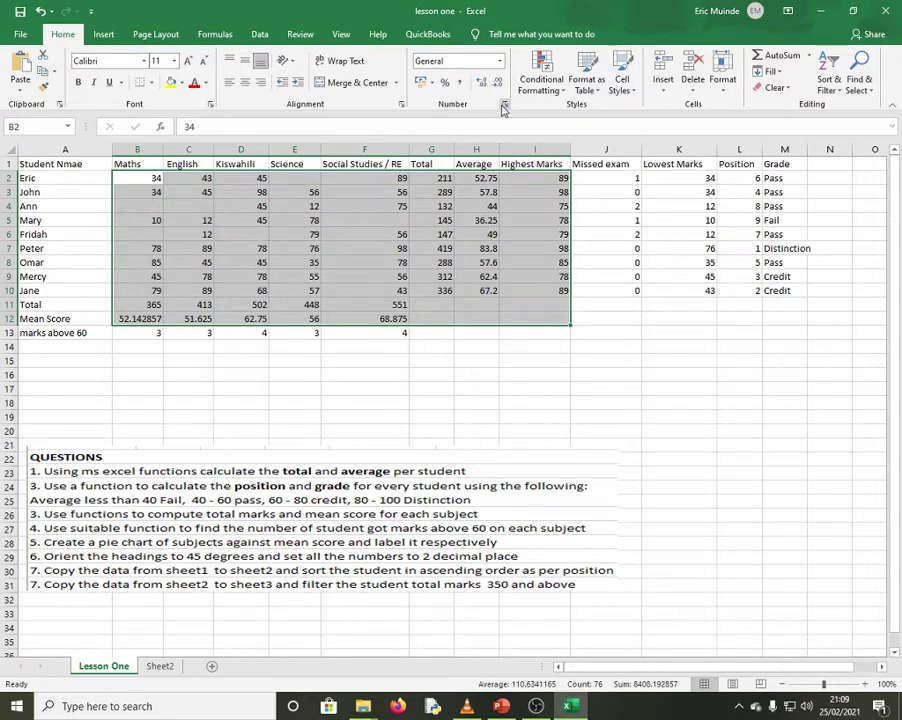
left_click(403, 109)
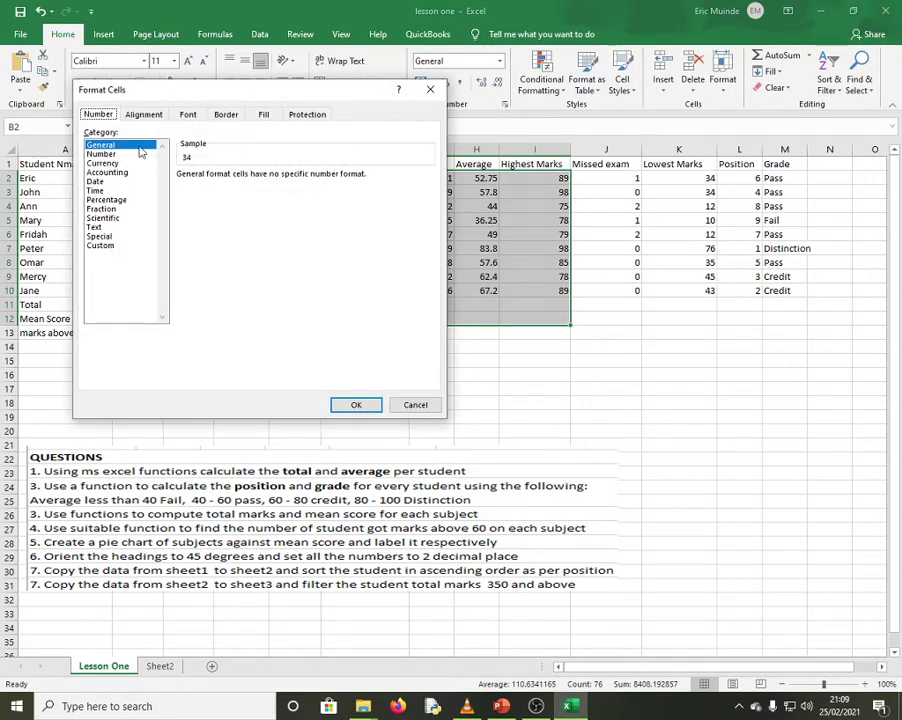
left_click(110, 154)
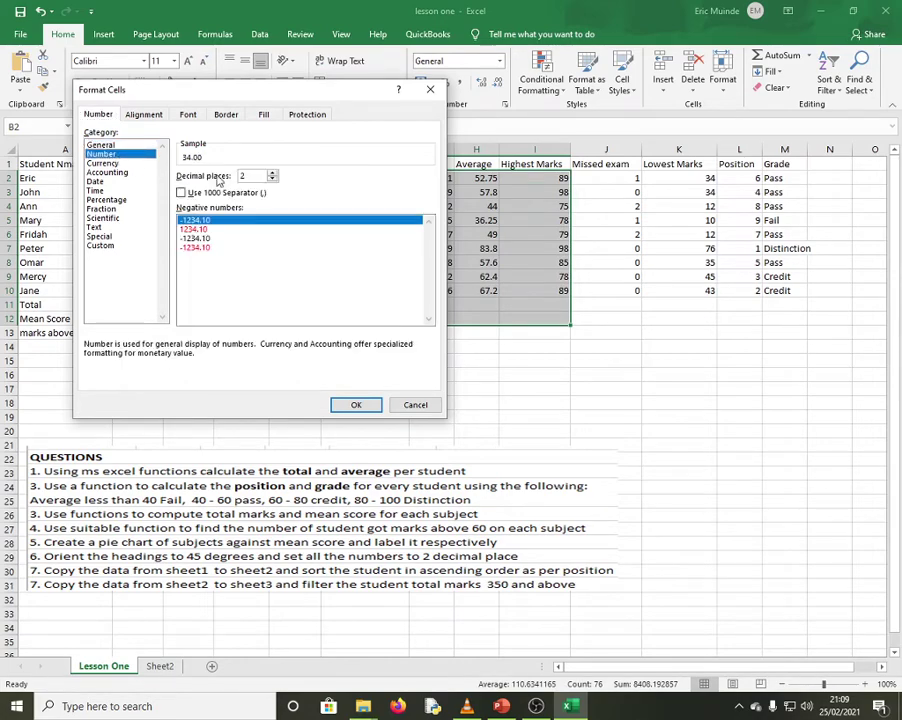
left_click(273, 173)
left_click(272, 179)
left_click(354, 403)
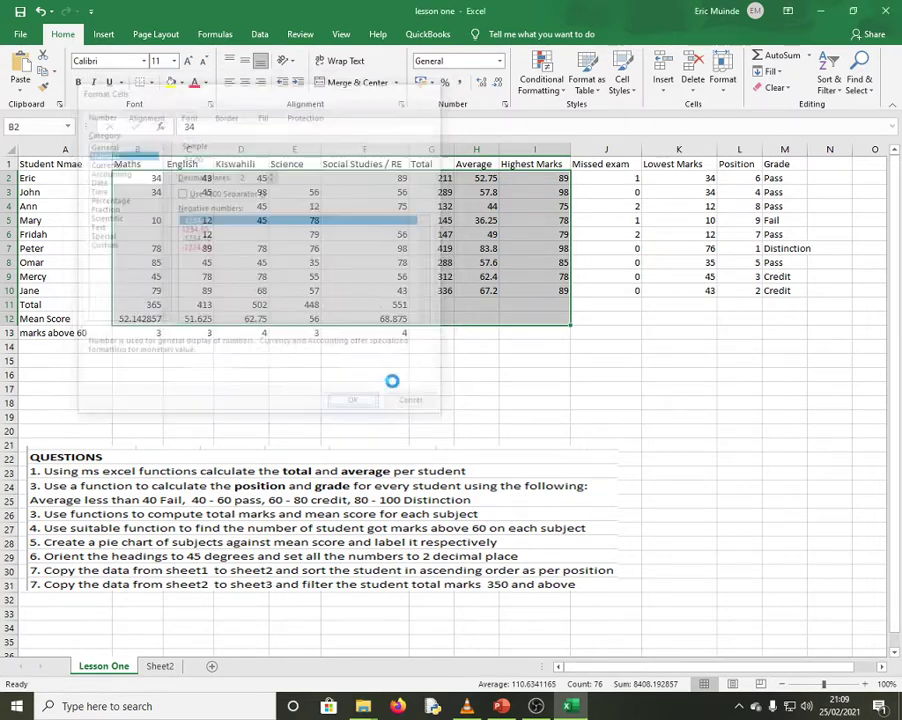
left_click(364, 274)
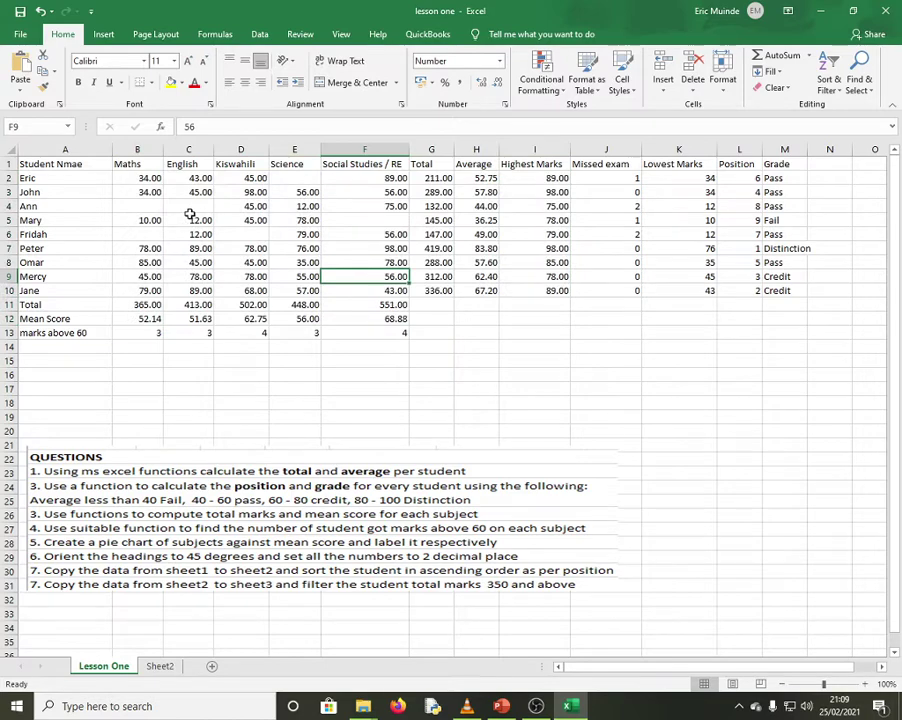
Orient the header cells A1:M1, from the student name to Grade, at 45 degrees.
left_click_drag(28, 168, 778, 163)
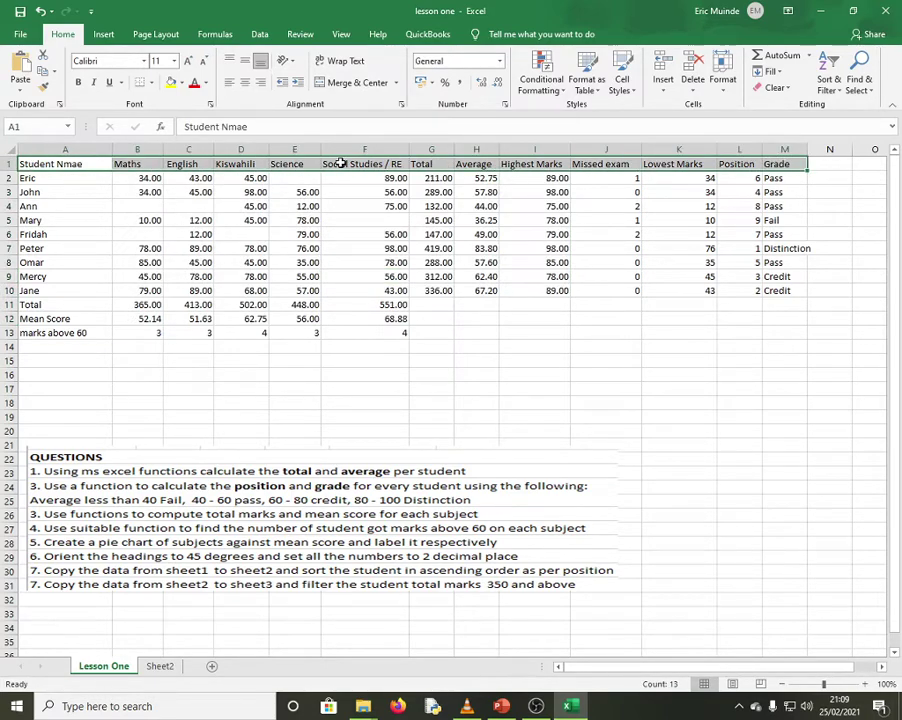
left_click(401, 104)
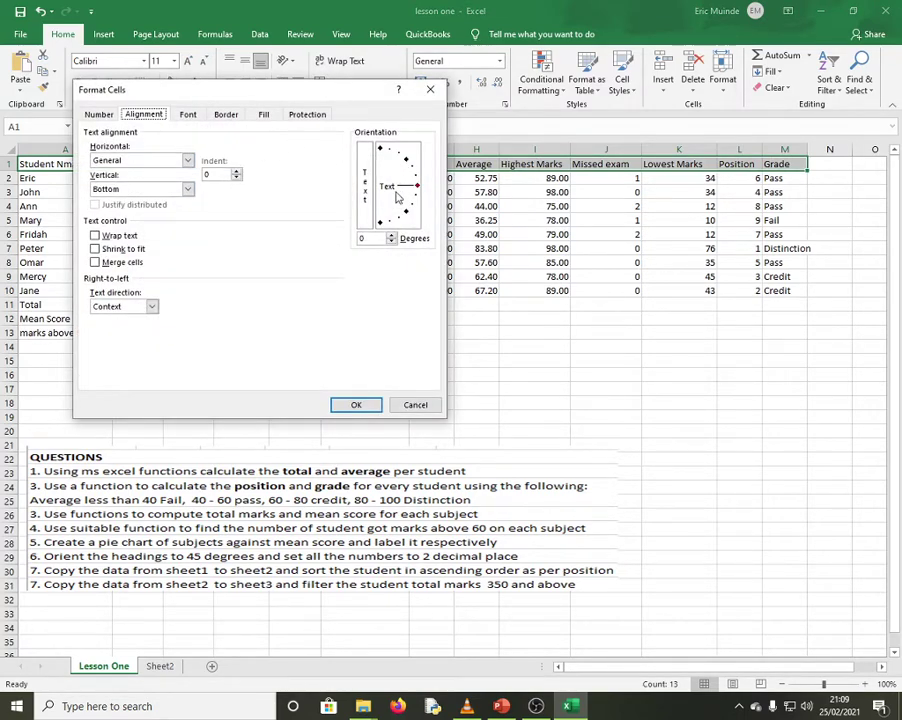
left_click(408, 162)
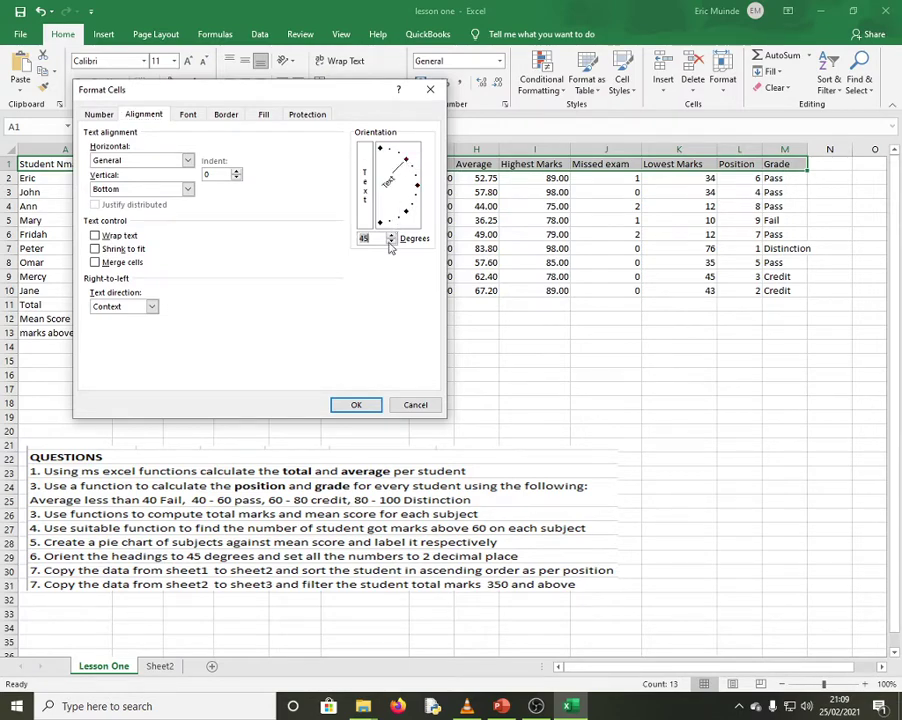
left_click(366, 405)
left_click(432, 370)
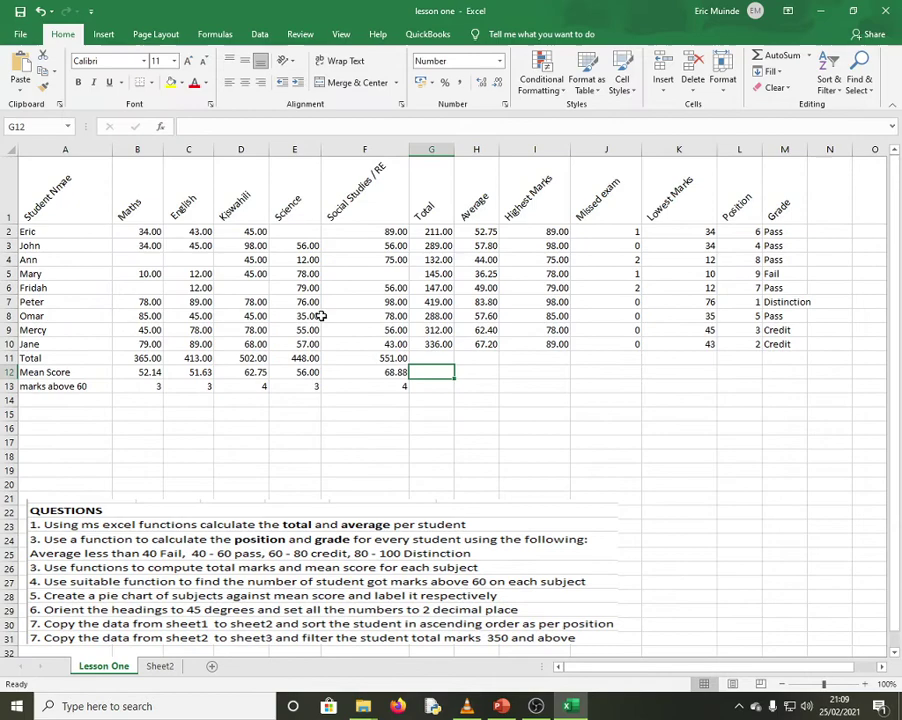
Insert a blank row above the headings and merge and center cells A1:M1.
left_click(10, 198)
right_click(13, 200)
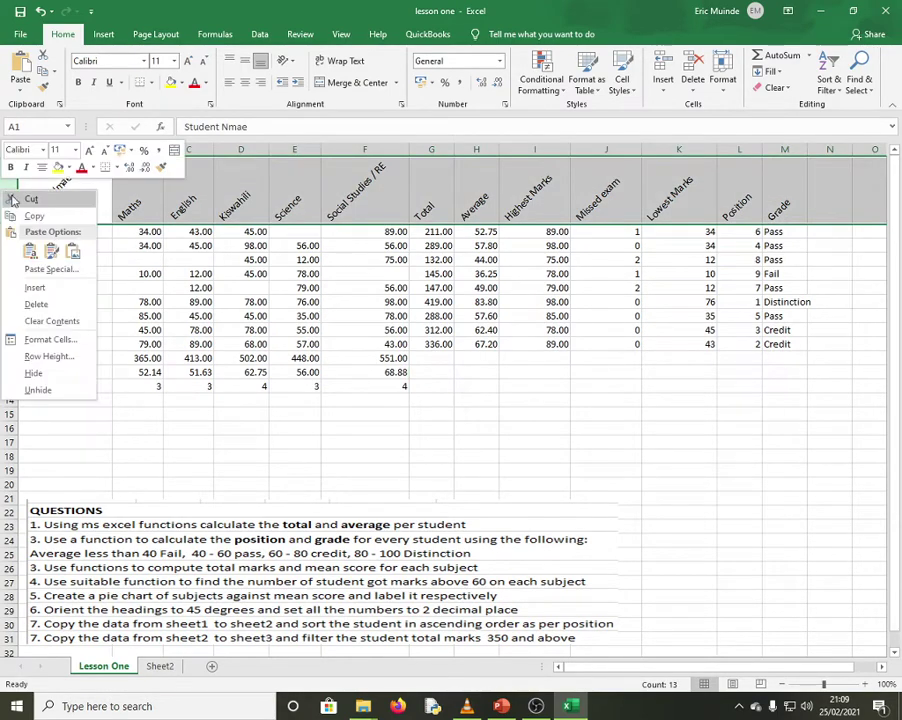
left_click(35, 287)
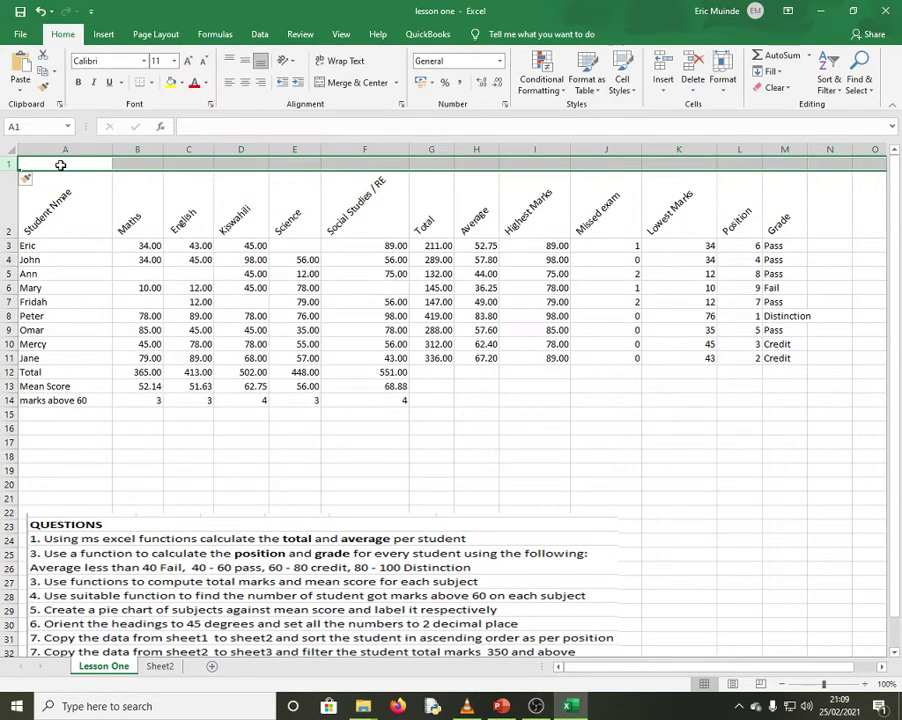
left_click_drag(60, 164, 775, 160)
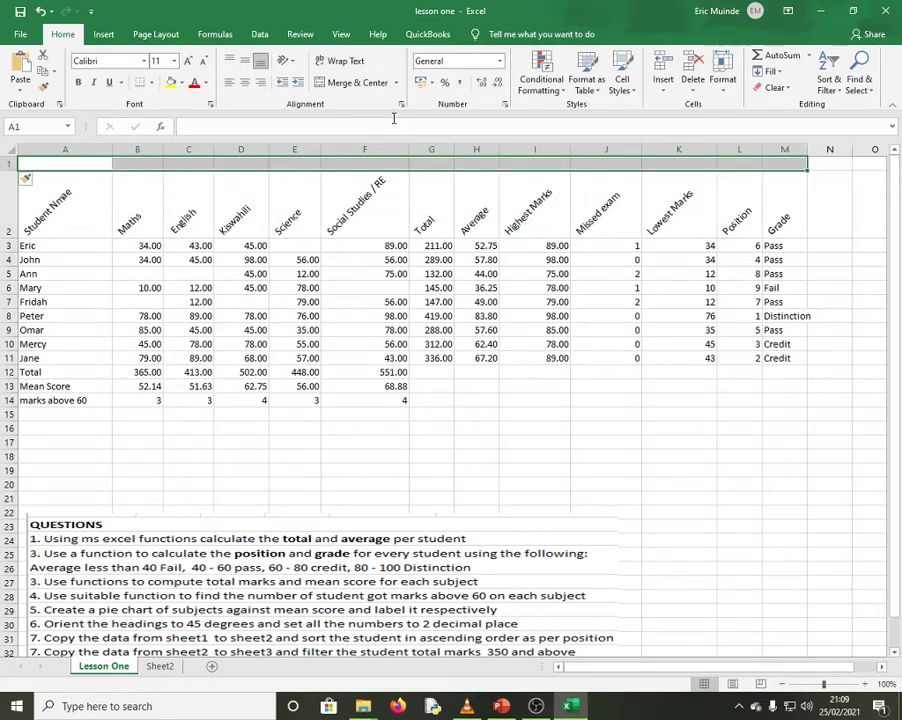
left_click(349, 84)
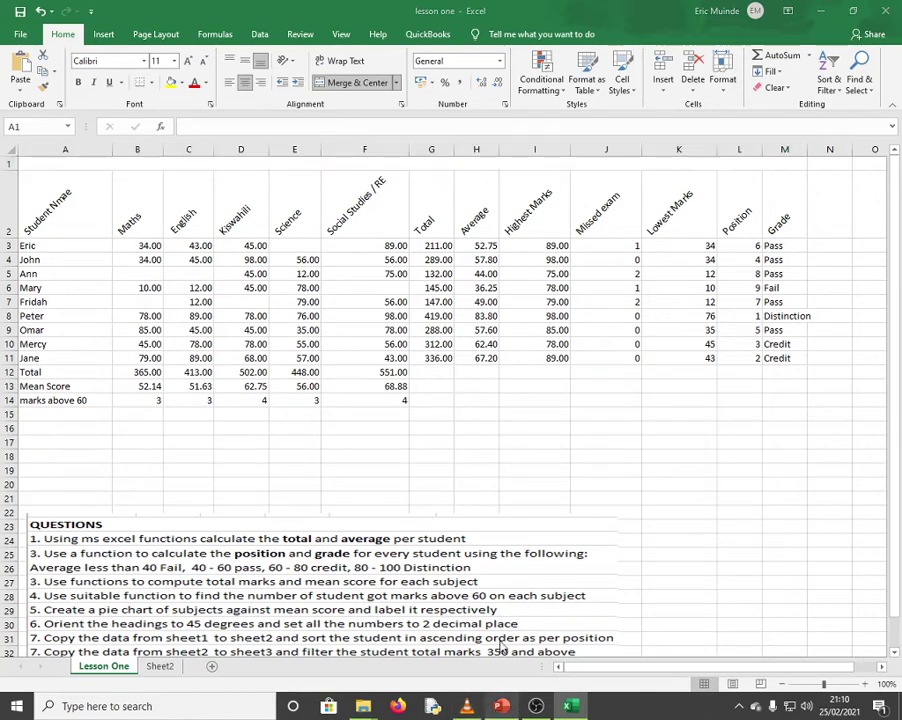
Check the school name on the PowerPoint slide, return to Excel and enter "Masomo Bora Academy" in the merged cell A1.
left_click(501, 706)
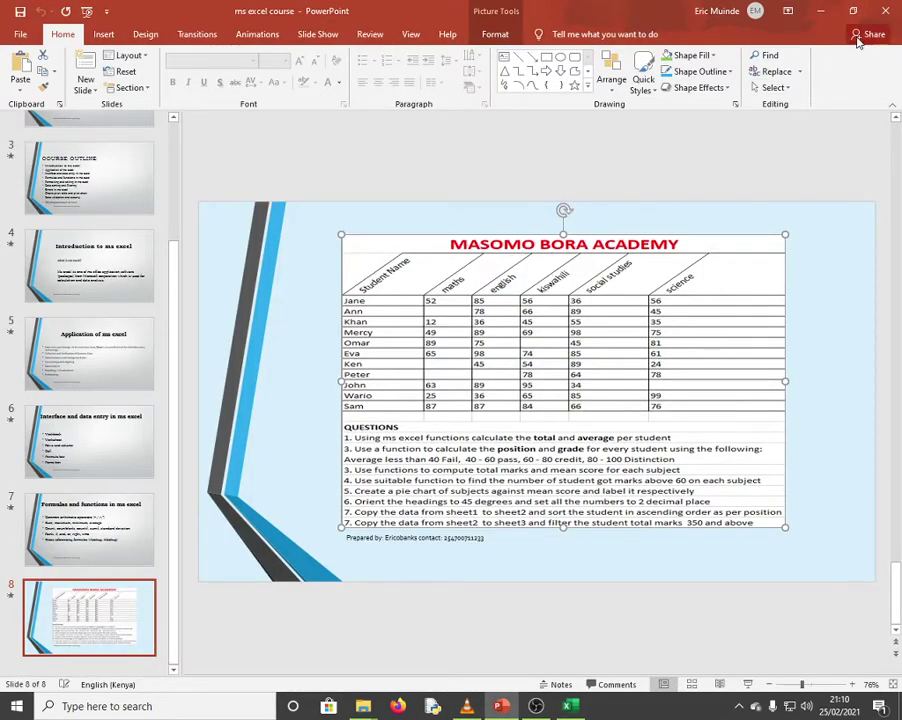
left_click(820, 11)
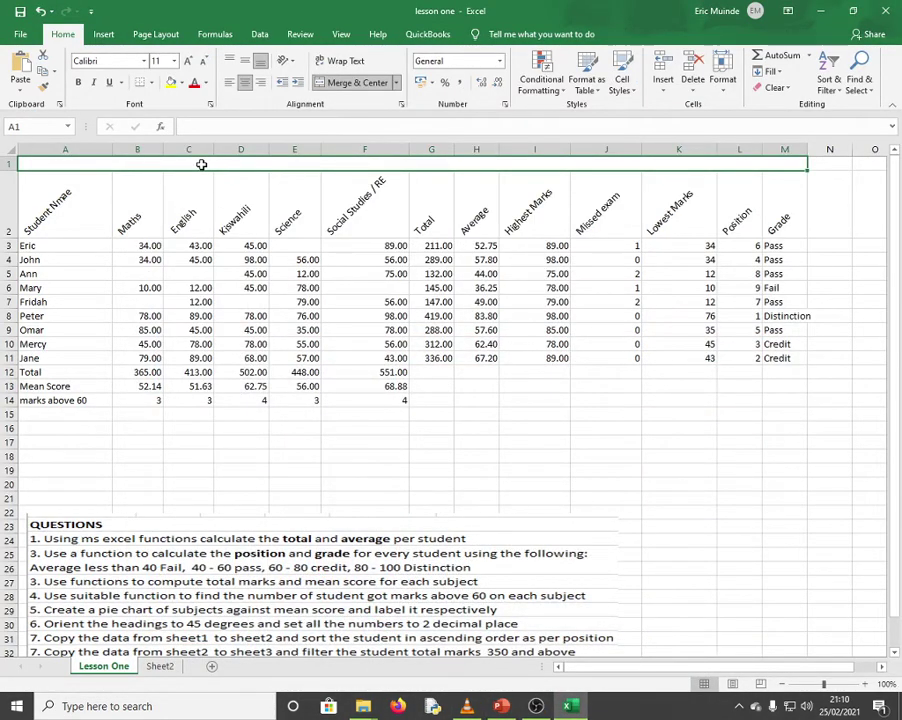
type("Ma")
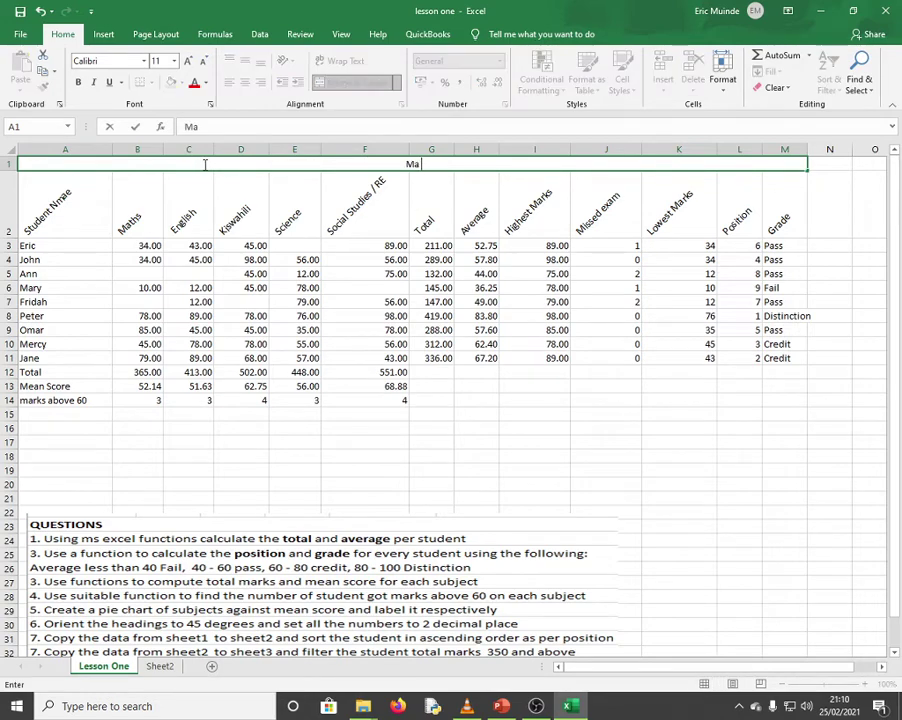
type("somo Bora A")
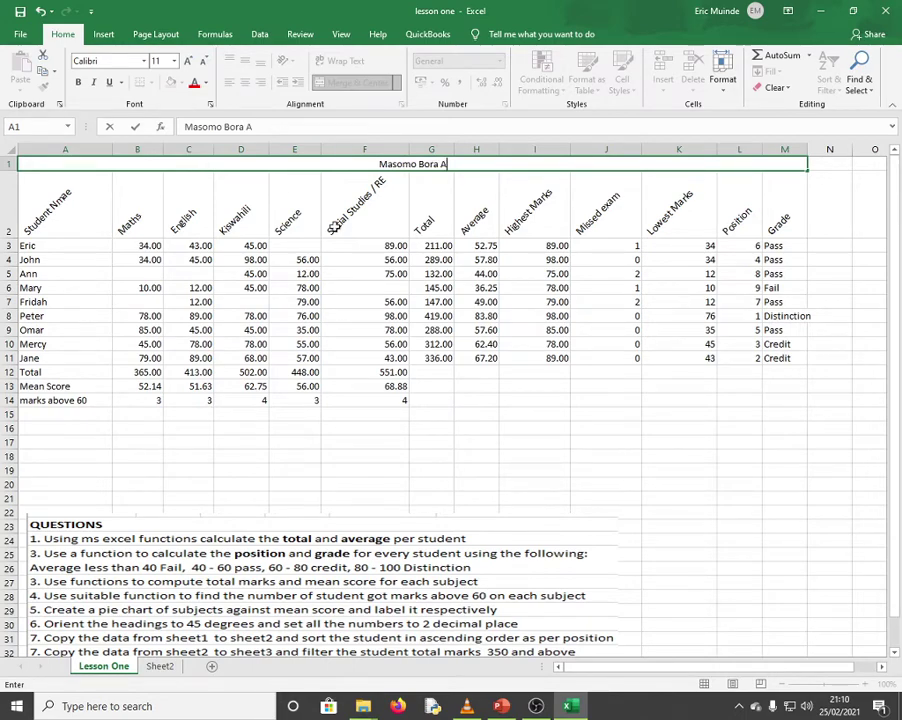
type("cademy")
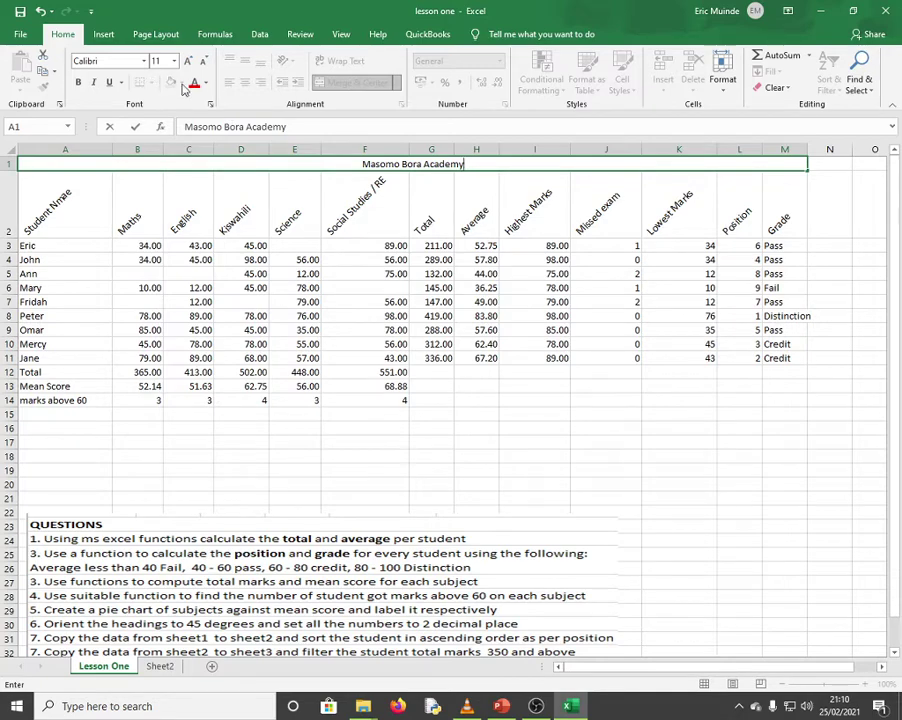
left_click(375, 178)
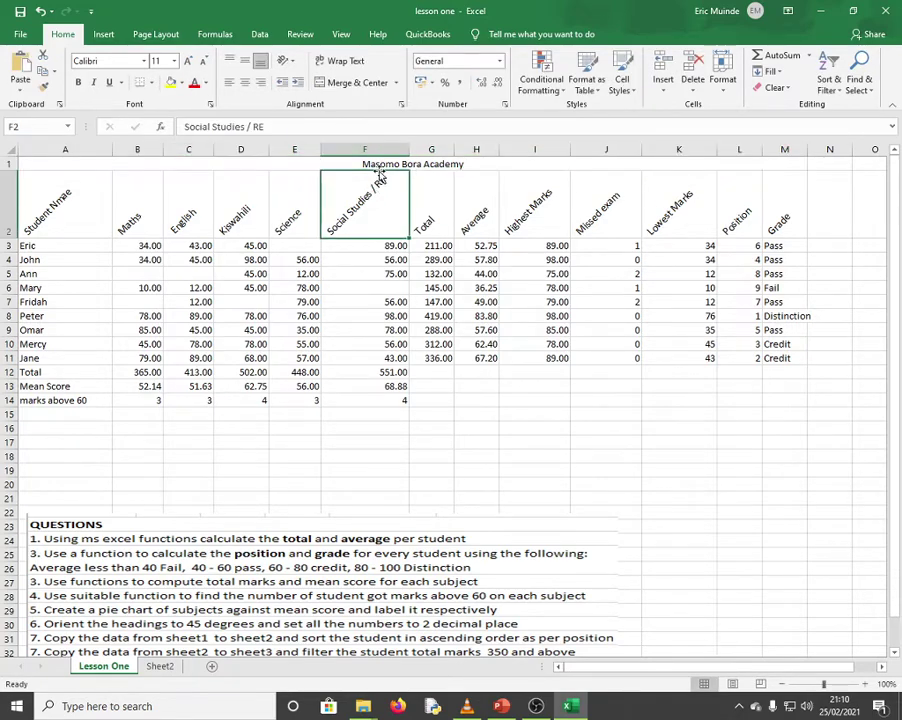
Colour the "Masomo Bora Academy" title in row 1 red and enlarge its font size to 72.
left_click(358, 163)
left_click(171, 82)
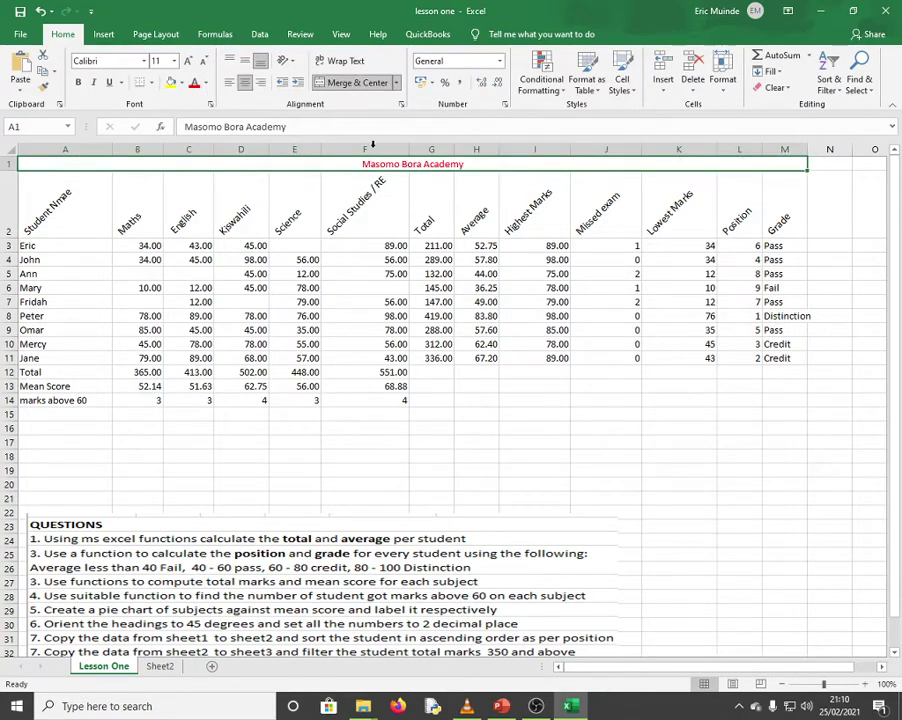
left_click(189, 62)
left_click(189, 62)
left_click(189, 62)
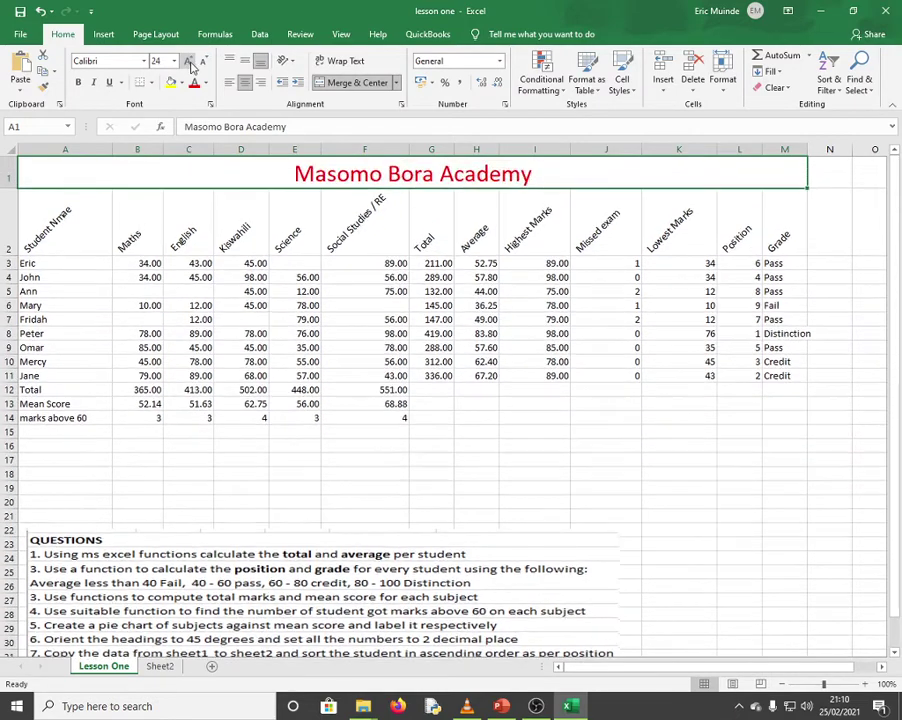
left_click(189, 62)
left_click(189, 62)
left_click(189, 62)
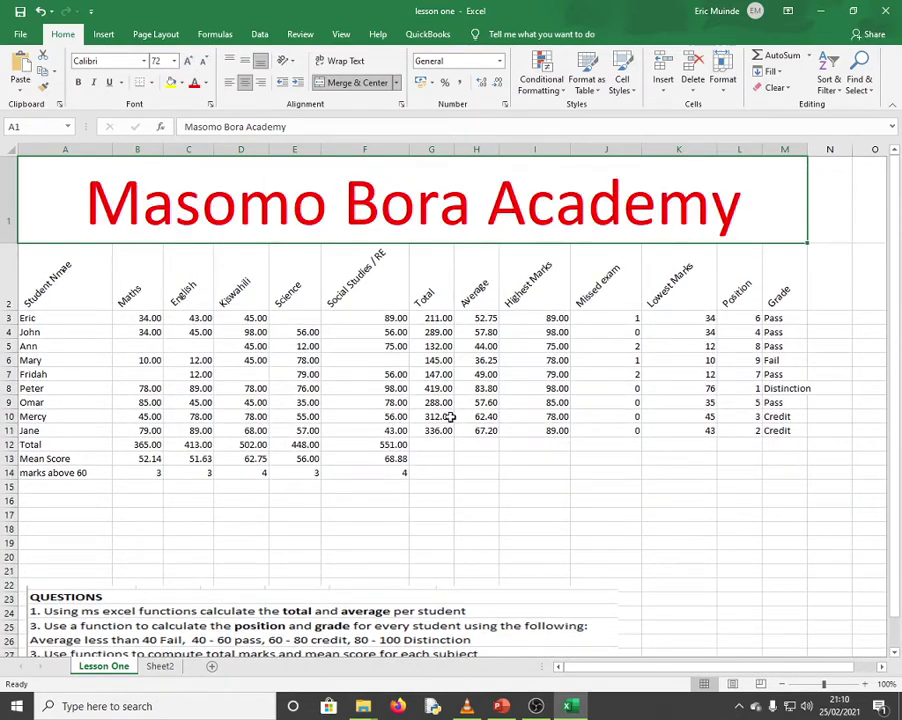
left_click(480, 485)
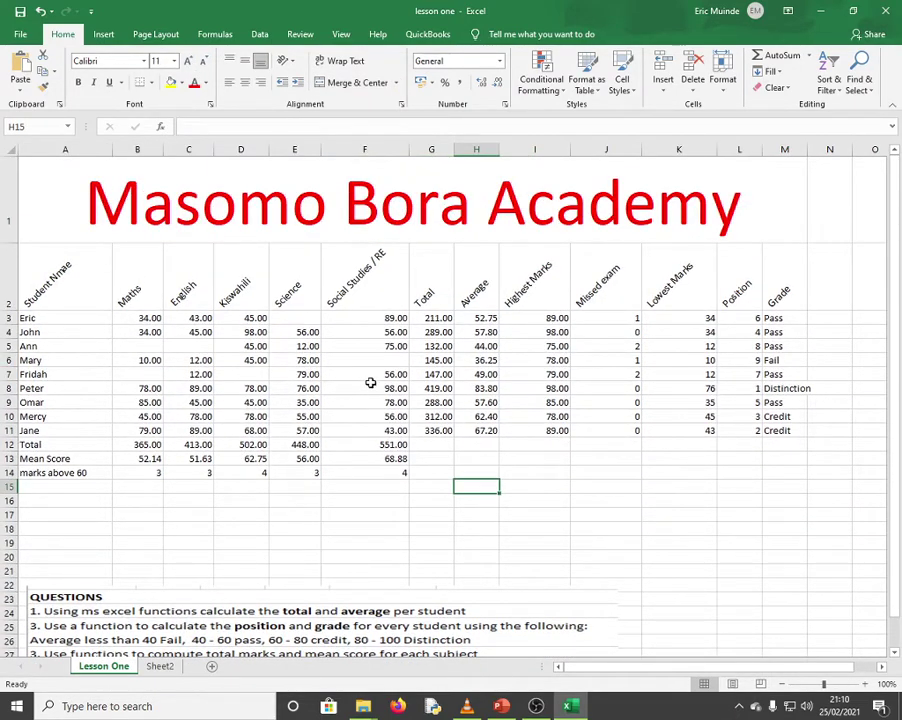
Add a new blank worksheet after Sheet2.
scroll(250, 315, "down", 3)
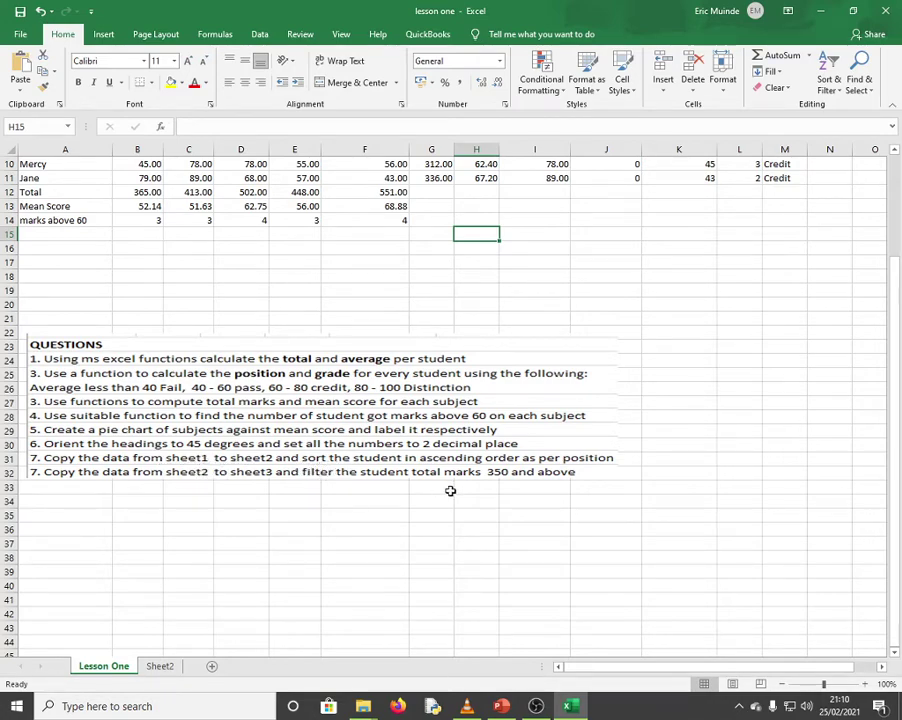
left_click(161, 667)
left_click(211, 666)
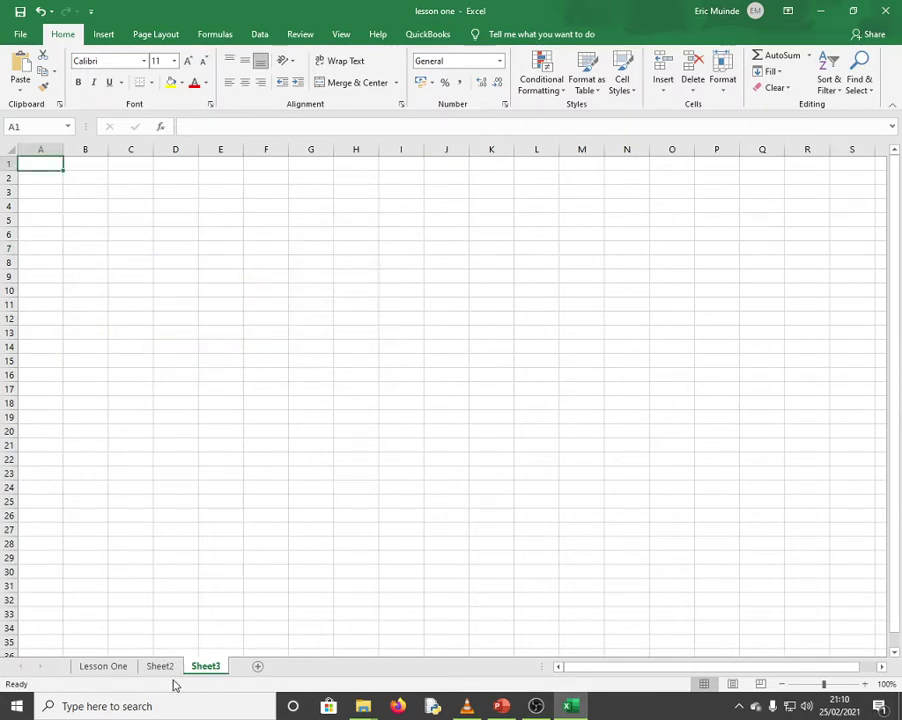
Copy the marks table A2:N14 from the Lesson One sheet and paste it into Sheet3 at cell A1.
left_click(103, 667)
scroll(150, 373, "up", 3)
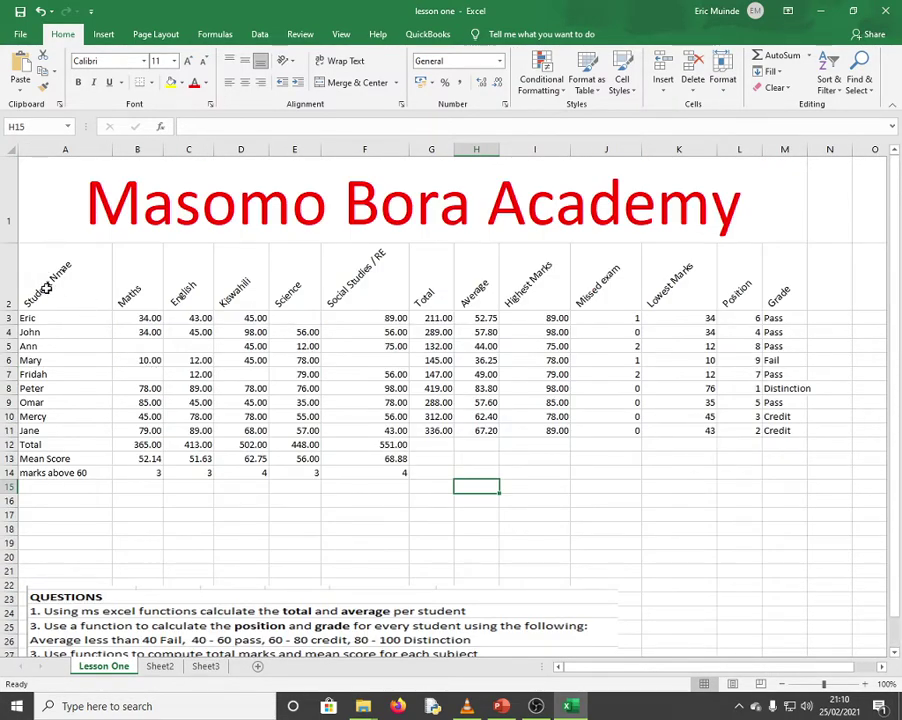
left_click_drag(46, 288, 813, 469)
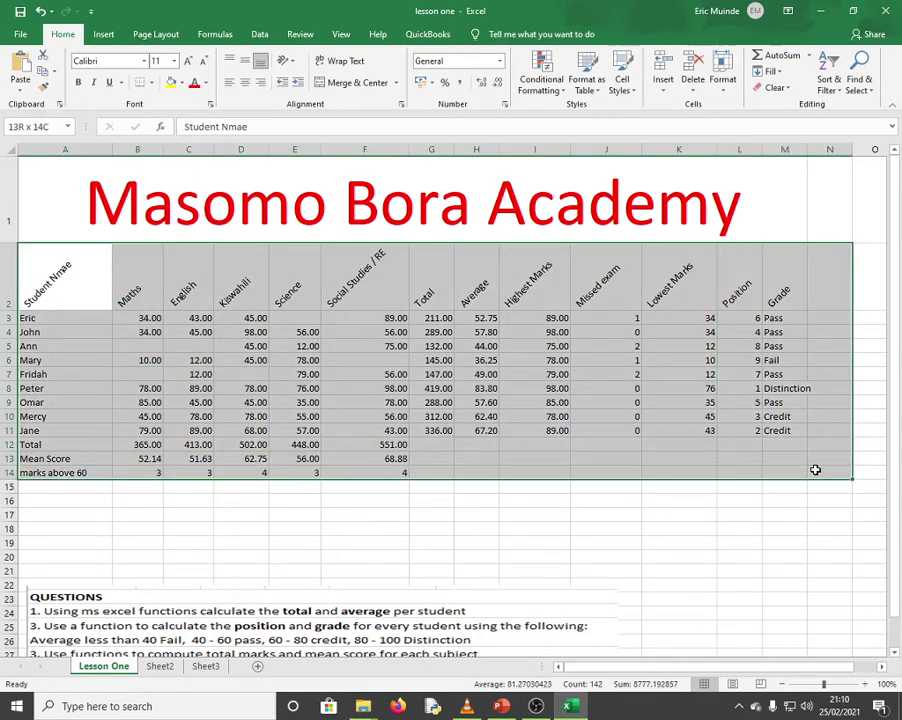
right_click(308, 314)
left_click(367, 341)
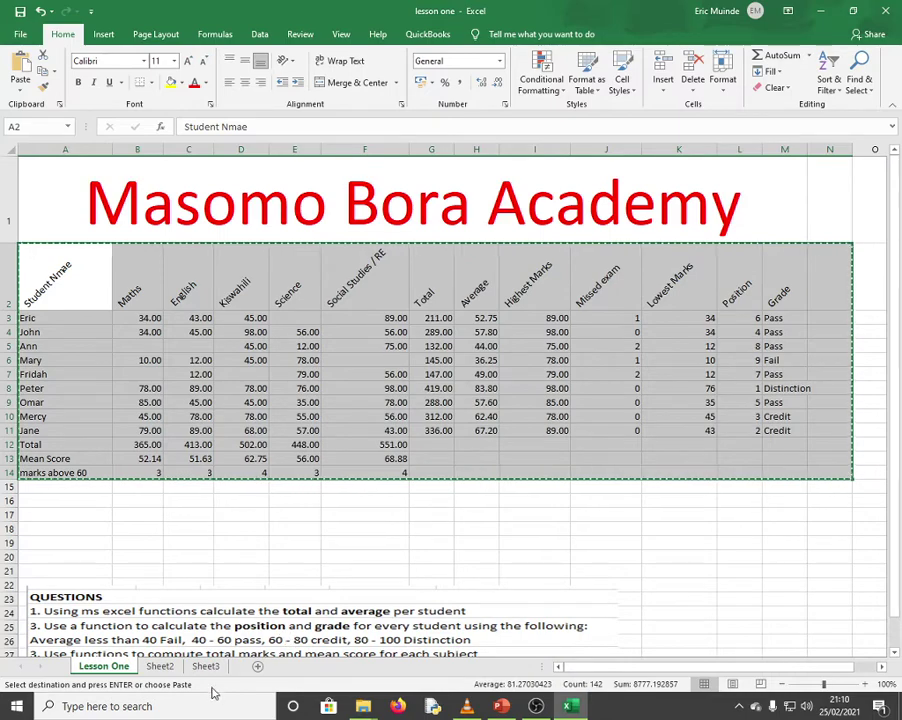
left_click(205, 666)
right_click(32, 163)
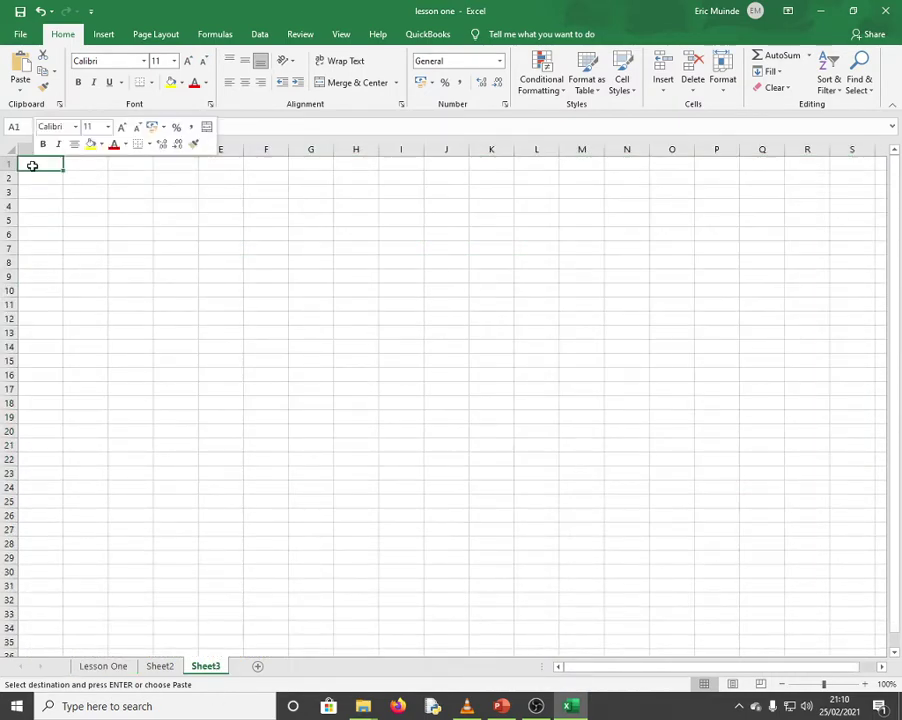
left_click(61, 229)
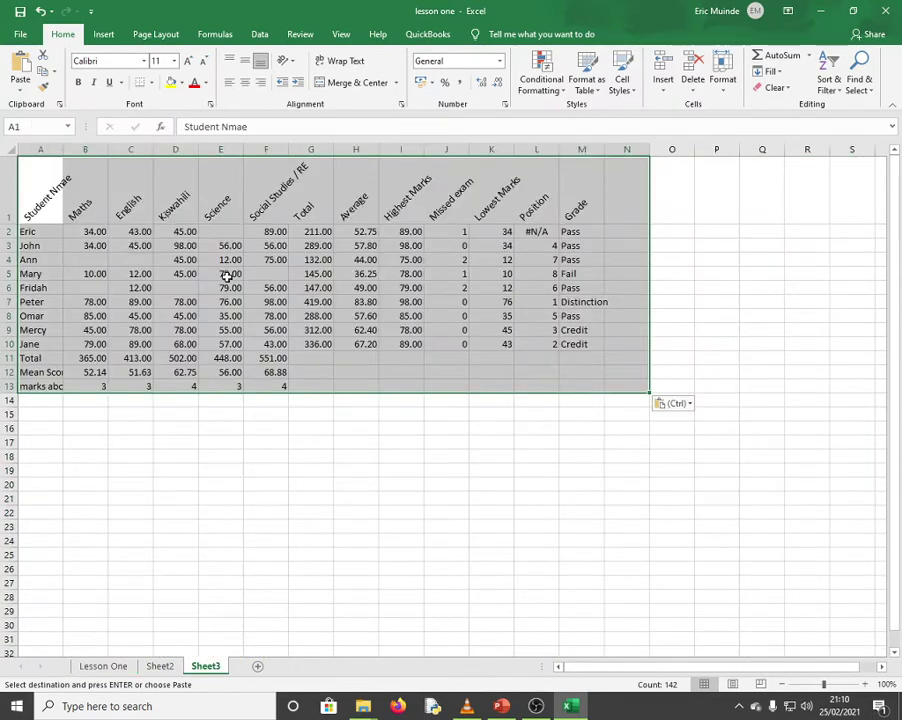
Change the end of the ranking range in L2's RANK formula to H$10.
left_click(490, 499)
left_click(545, 233)
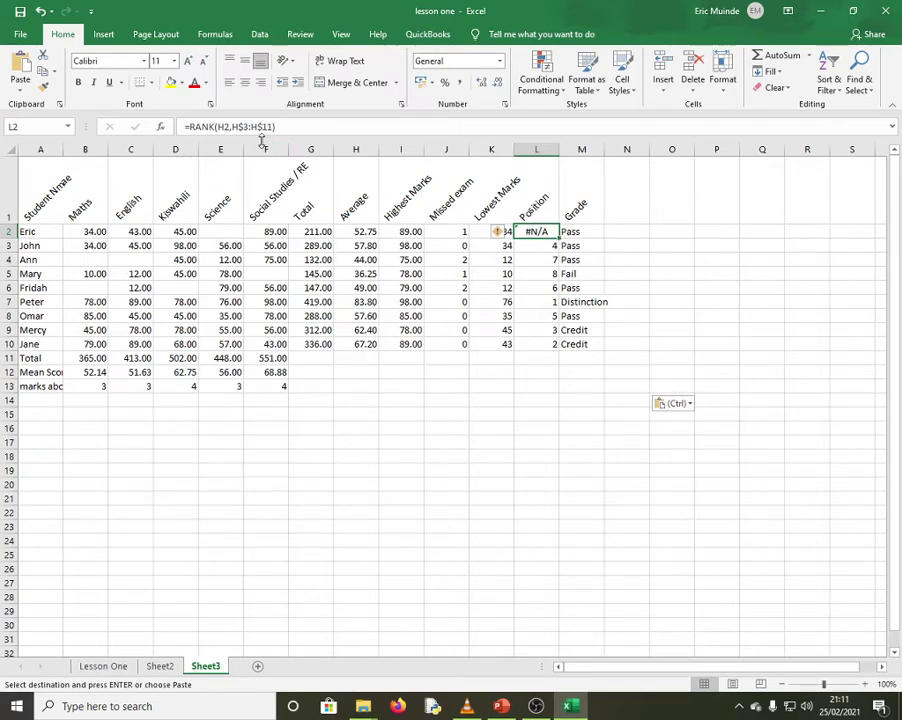
double_click(546, 231)
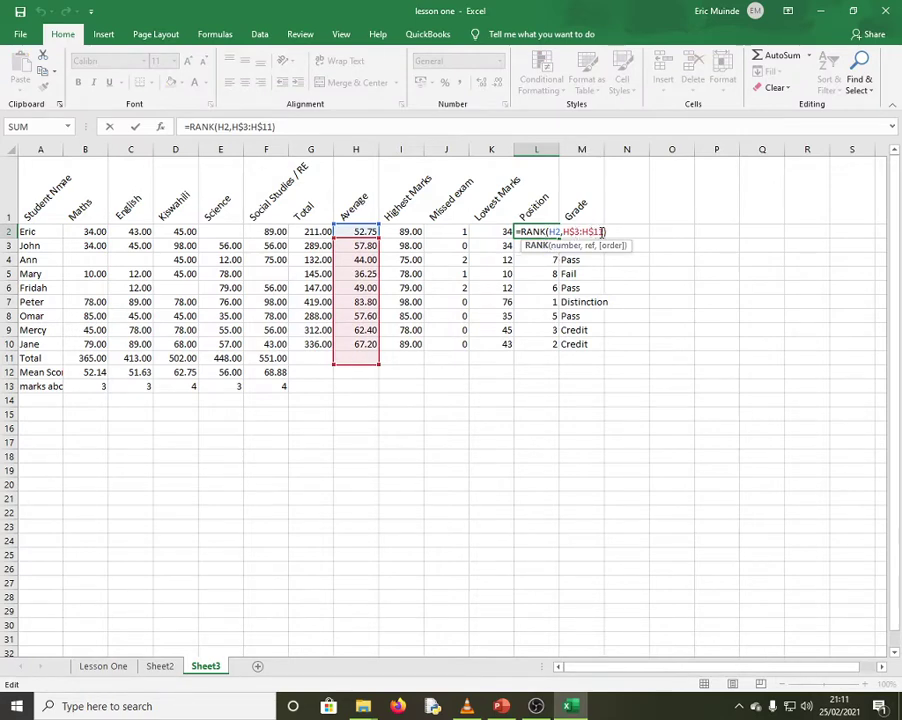
key("BackSpace")
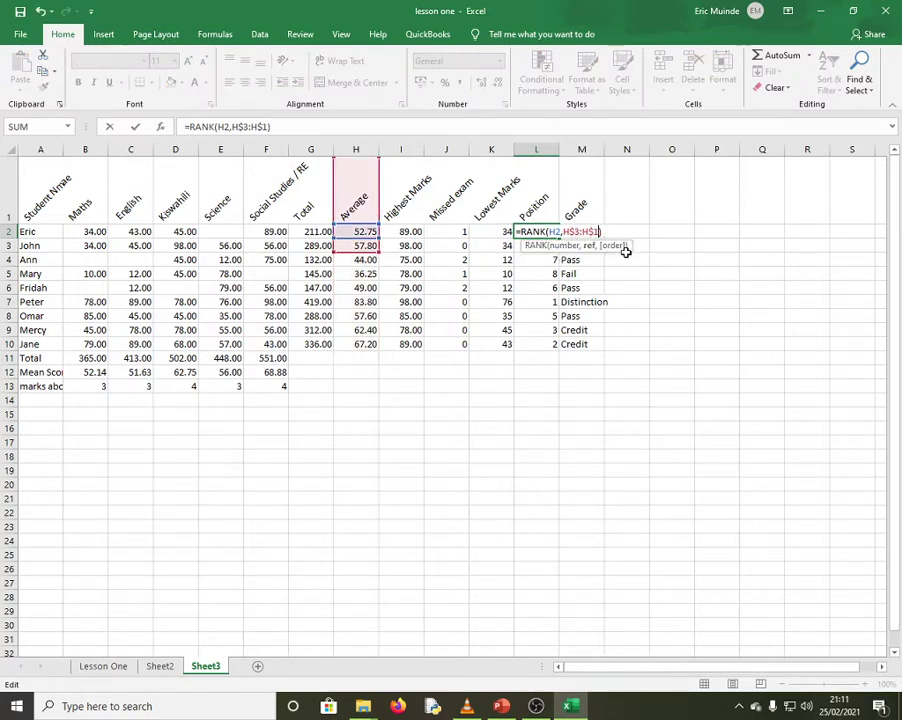
type("0")
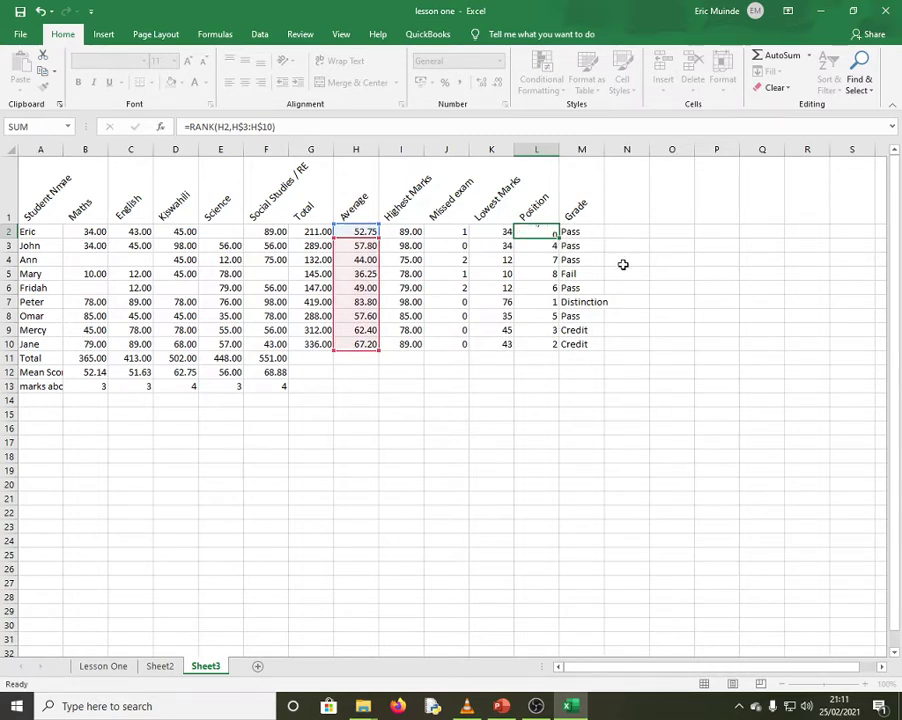
key("Return")
left_click(584, 302)
left_click(538, 232)
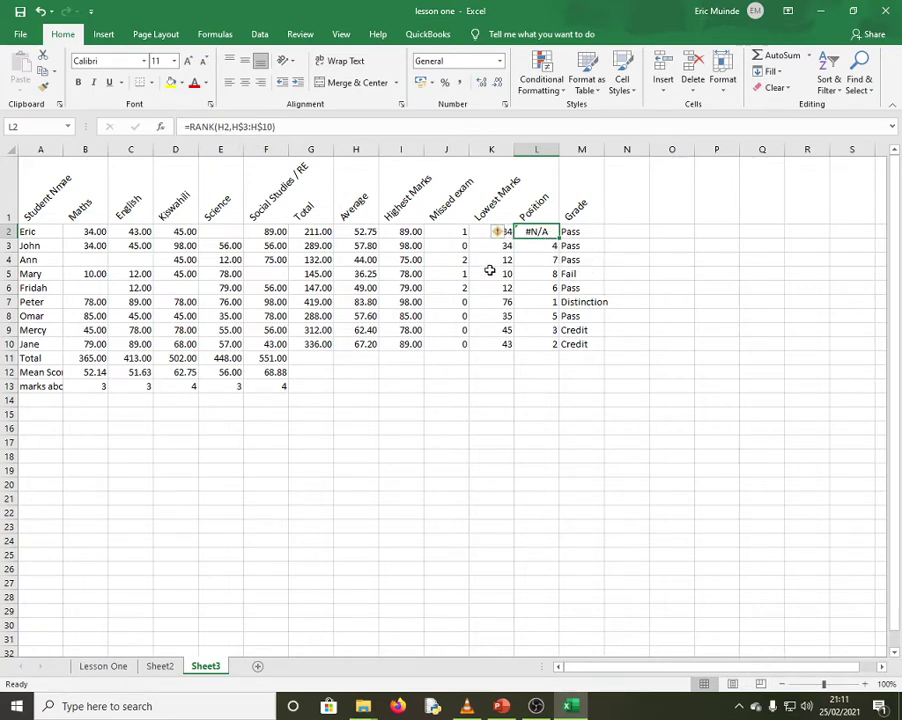
left_click(507, 311)
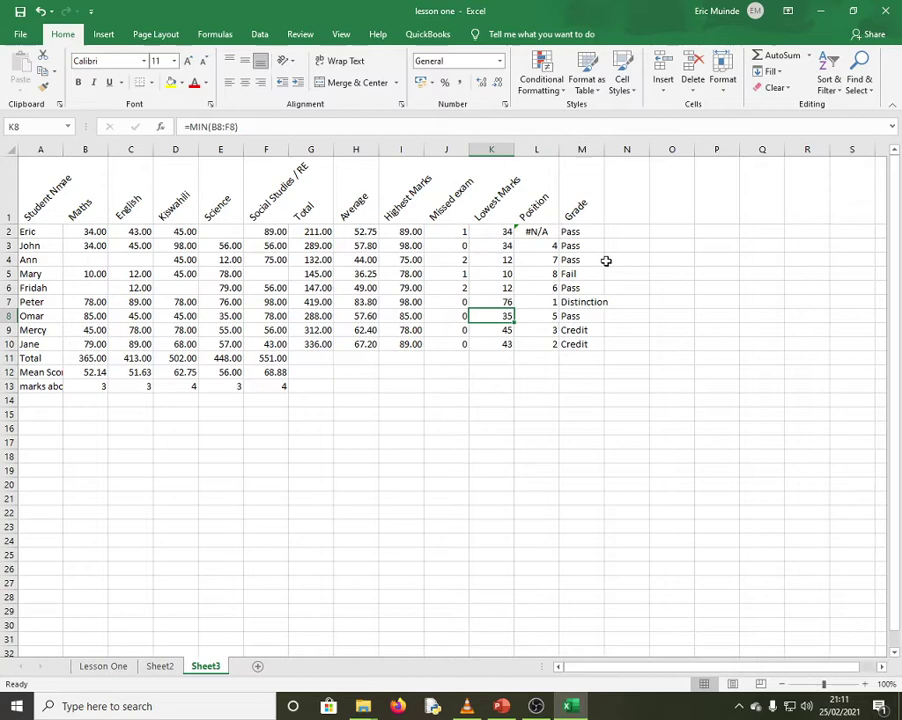
Correct the start of the ranking range in L2's RANK formula so that it includes the first student's average.
left_click(540, 231)
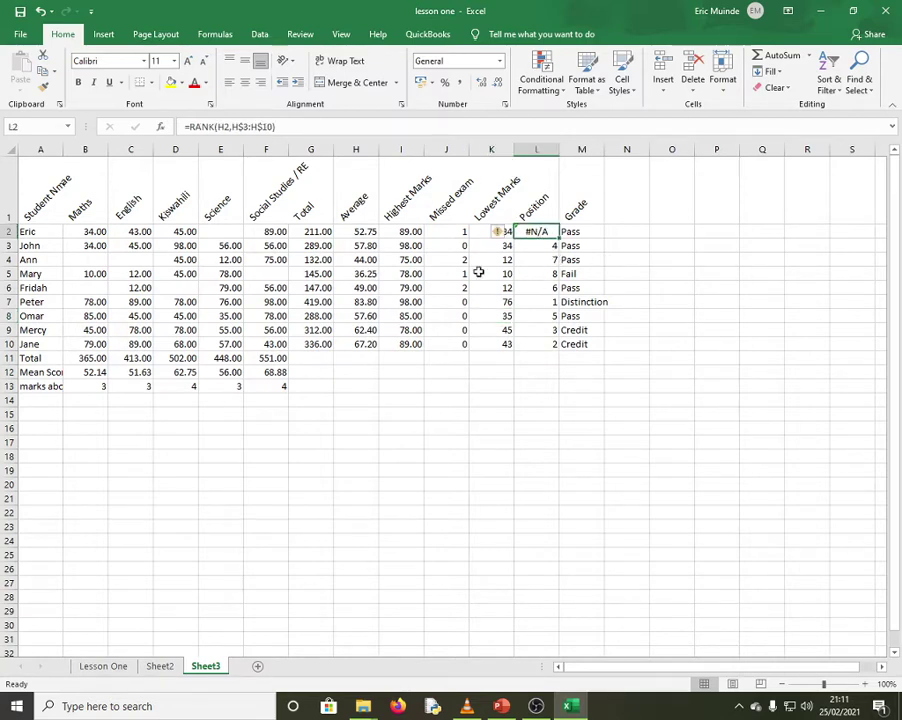
left_click(249, 127)
type(":")
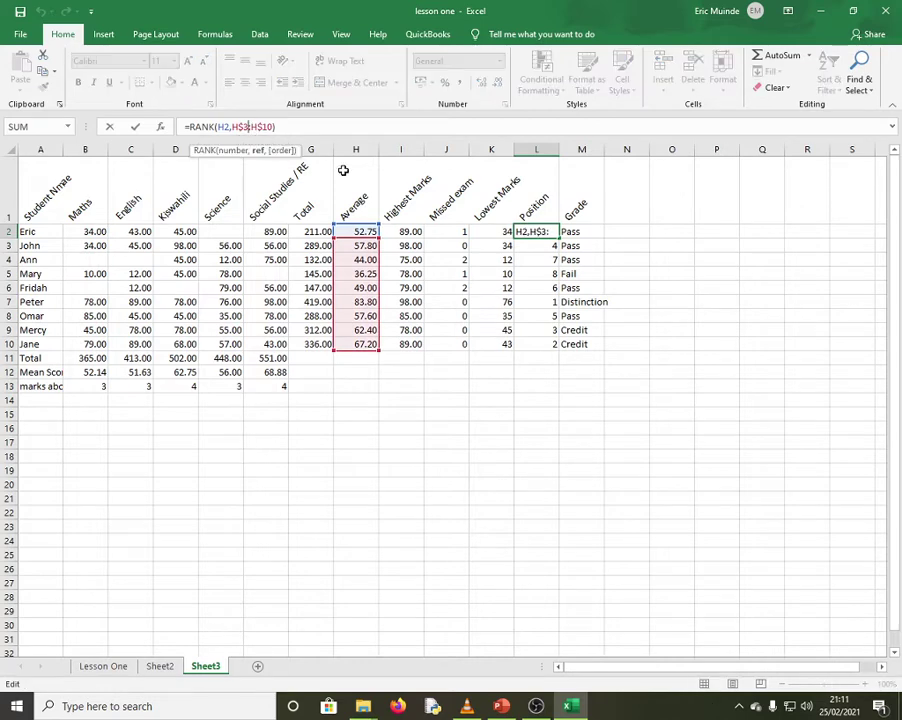
key("Return")
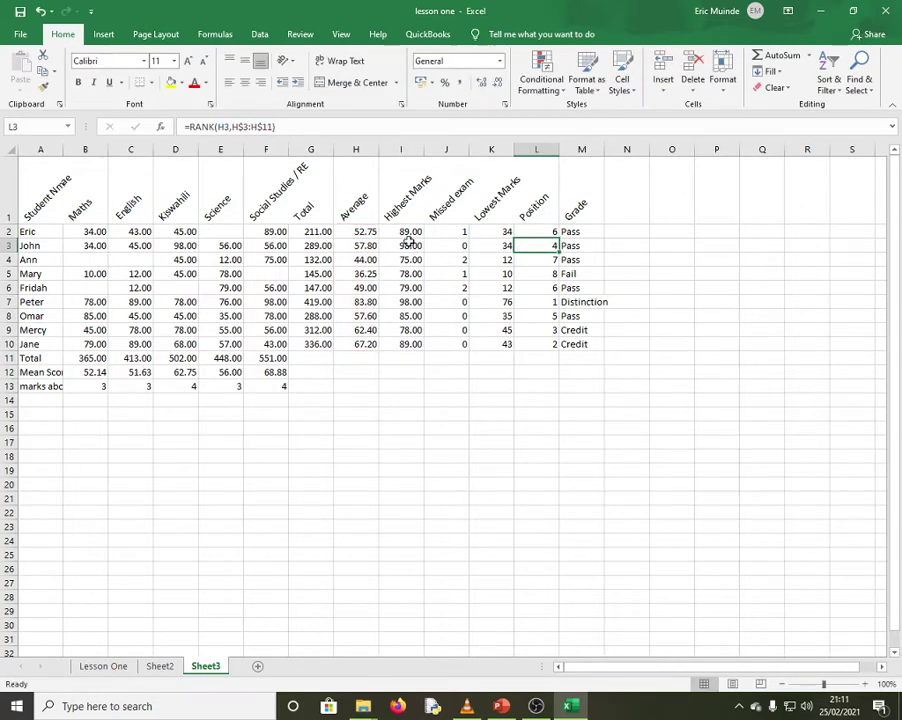
left_click(493, 343)
left_click(480, 399)
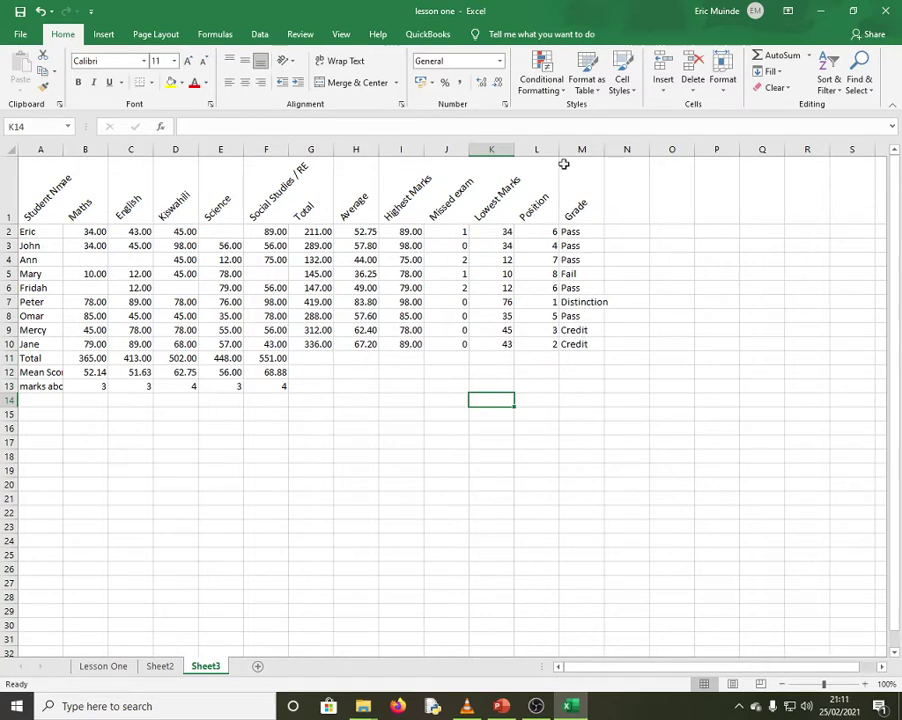
Widen the Position column and readjust the width of the Highest Marks column, undoing the accidental narrowing of the Grade column.
left_click_drag(557, 148, 596, 147)
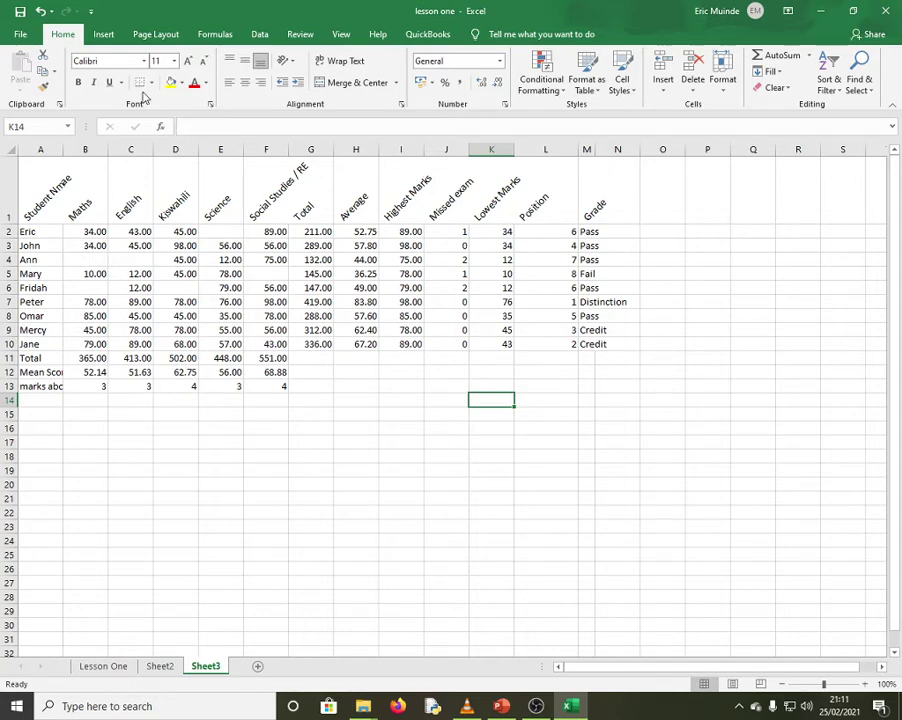
left_click(40, 12)
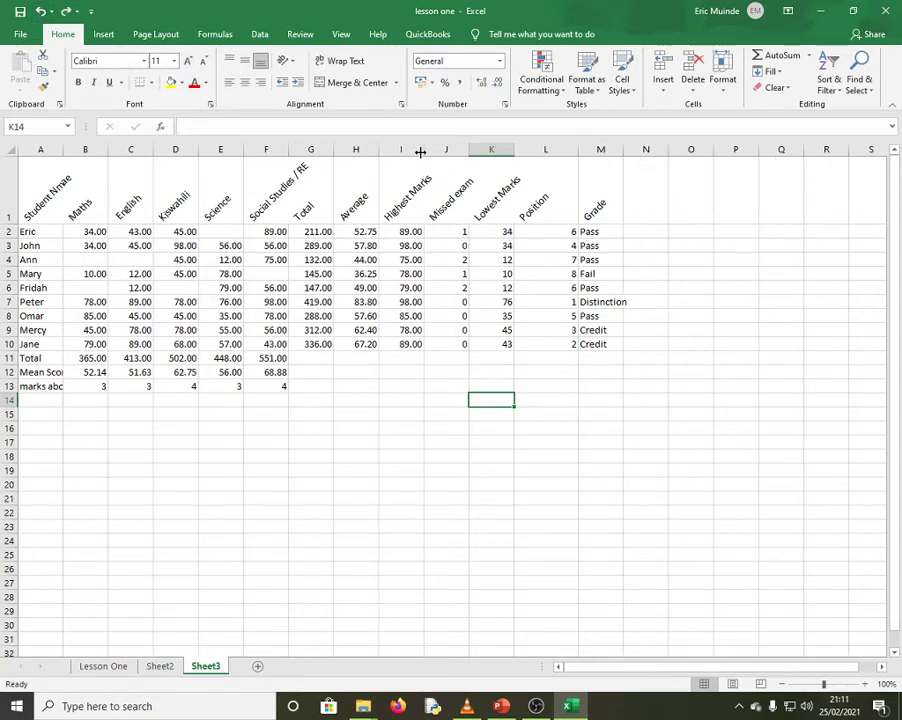
left_click_drag(417, 149, 388, 103)
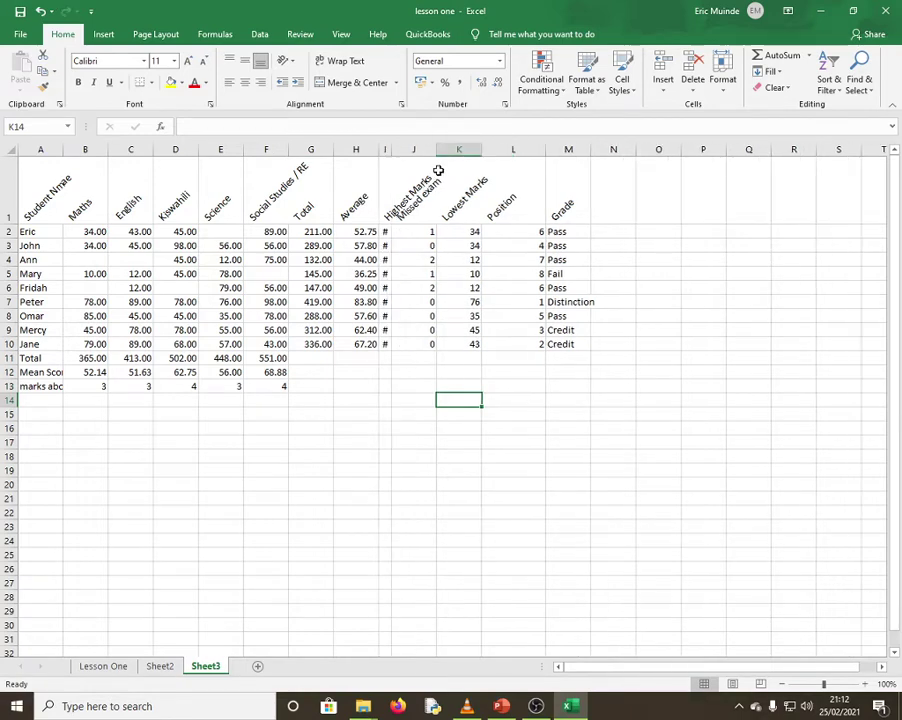
left_click_drag(392, 152, 427, 155)
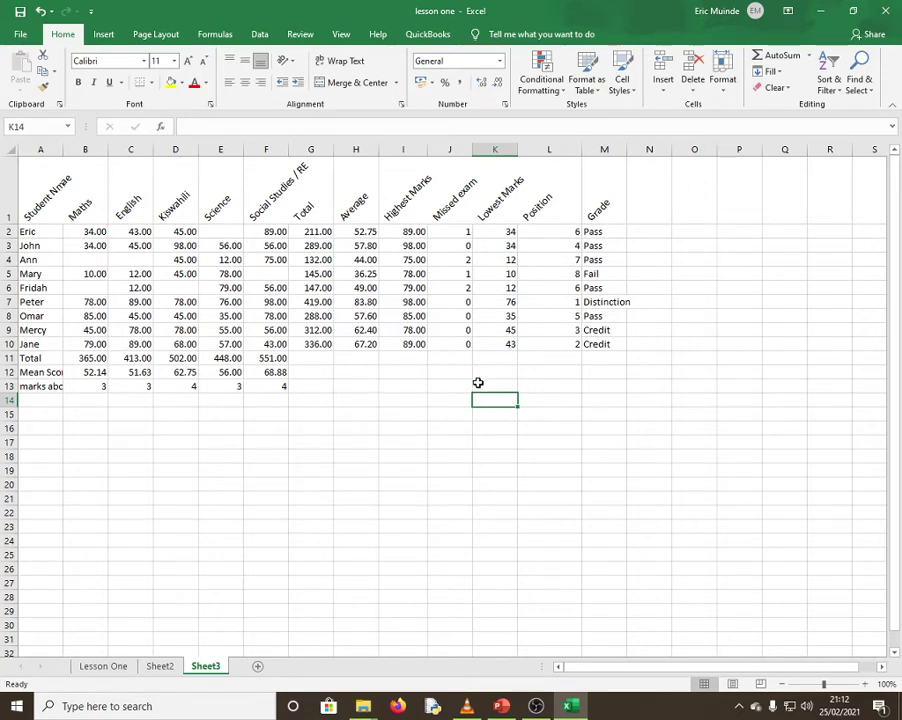
Check the sorting and filtering questions on the Lesson One sheet and return to Sheet3.
left_click(103, 666)
scroll(243, 454, "down", 3)
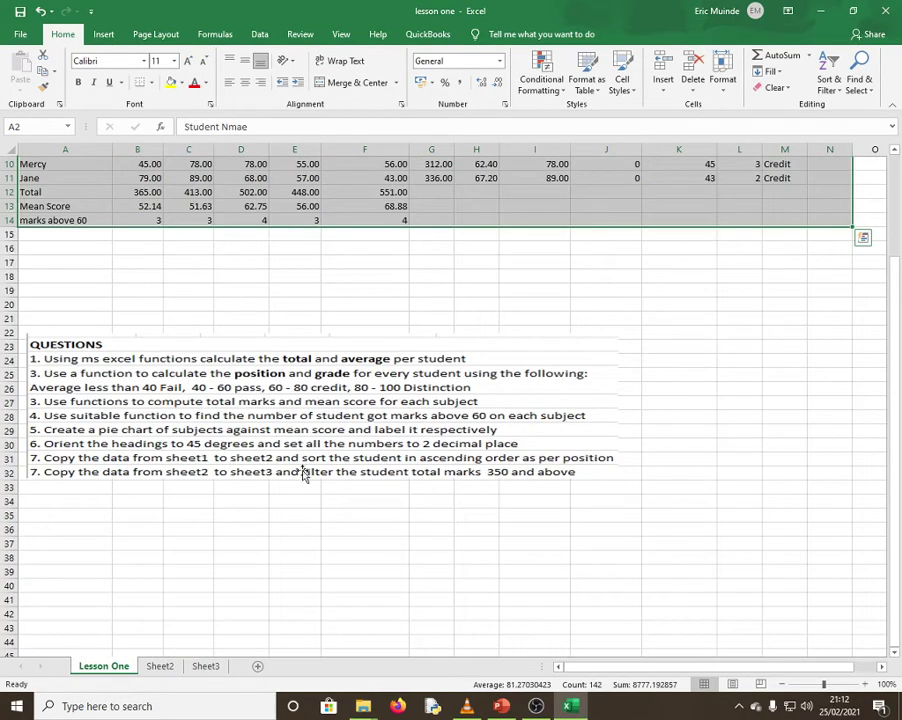
left_click(388, 537)
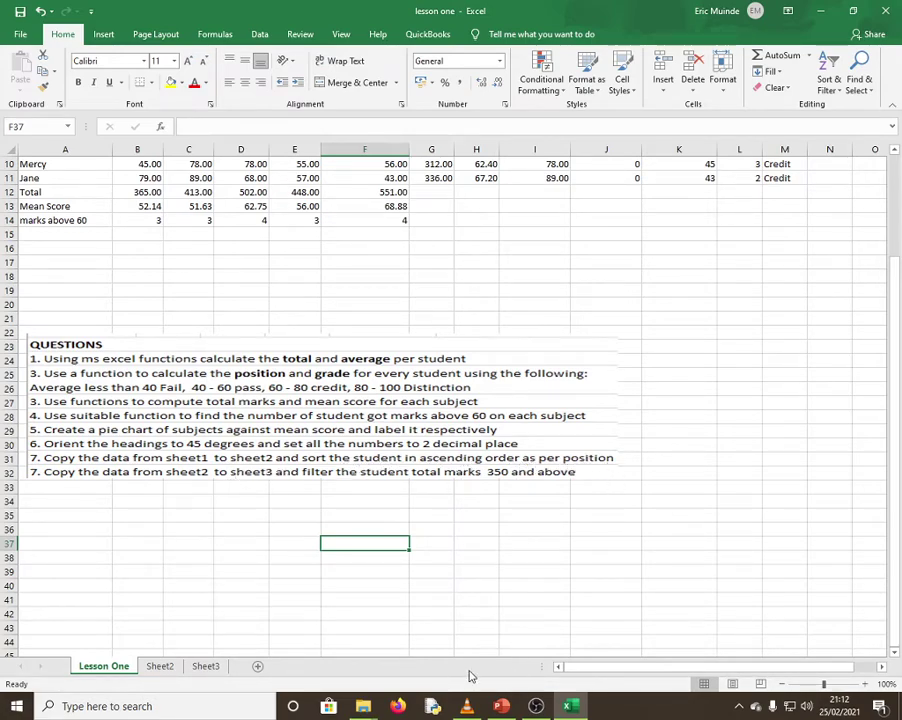
left_click(219, 666)
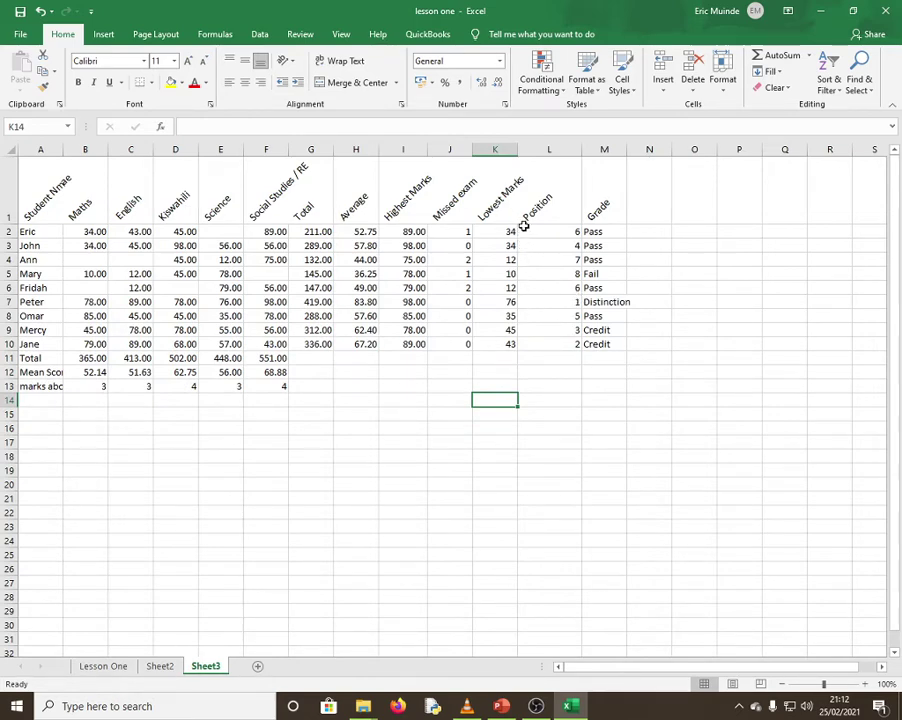
Try adding a filter to the Position column on Sheet3, view its filter options, and undo the filter.
left_click(553, 184)
left_click(553, 155)
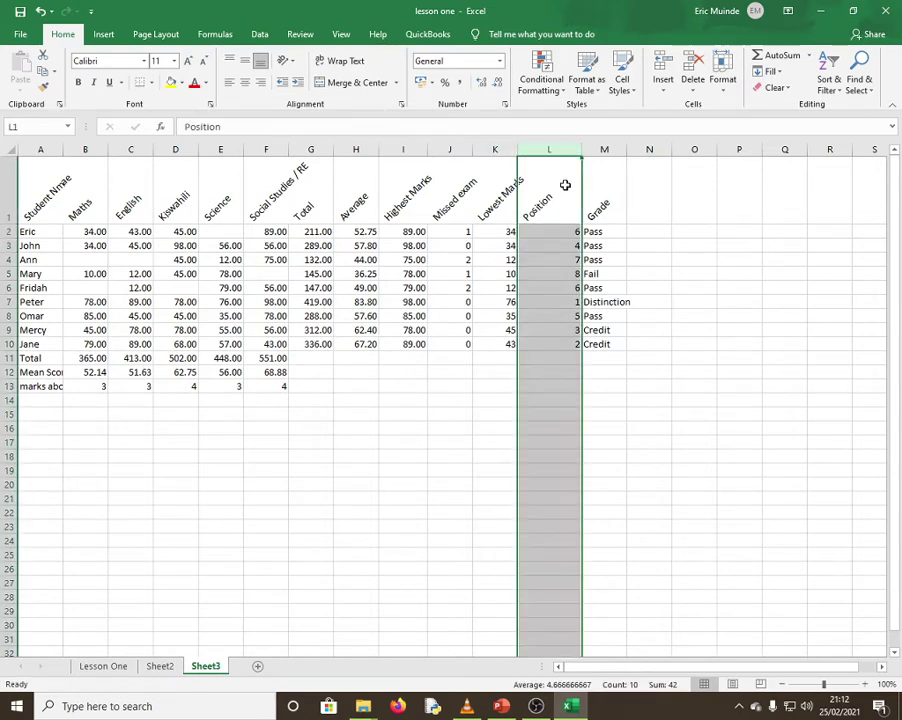
left_click(836, 95)
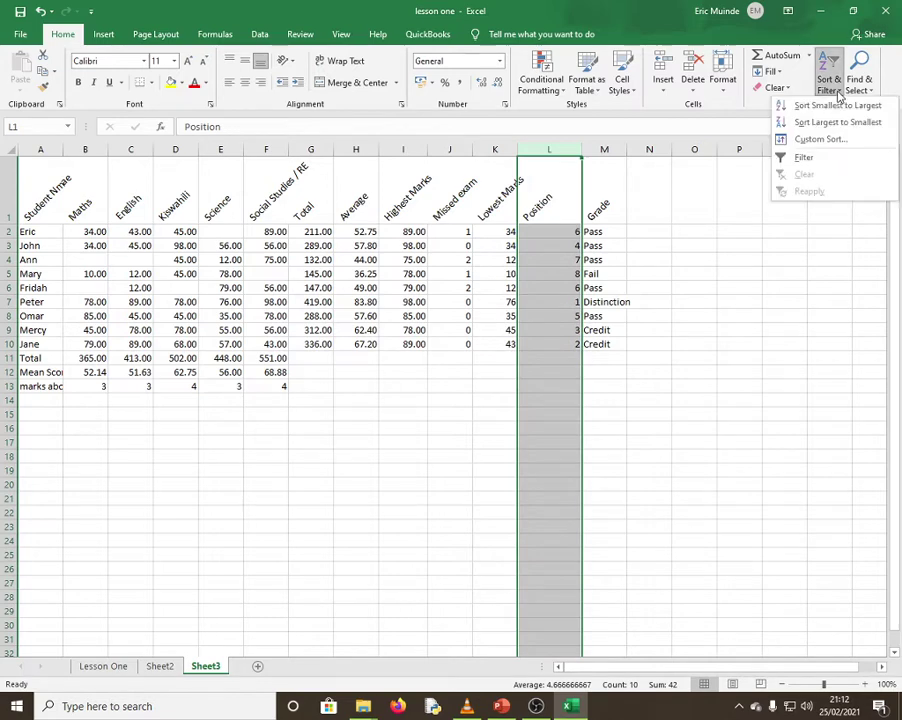
left_click(805, 158)
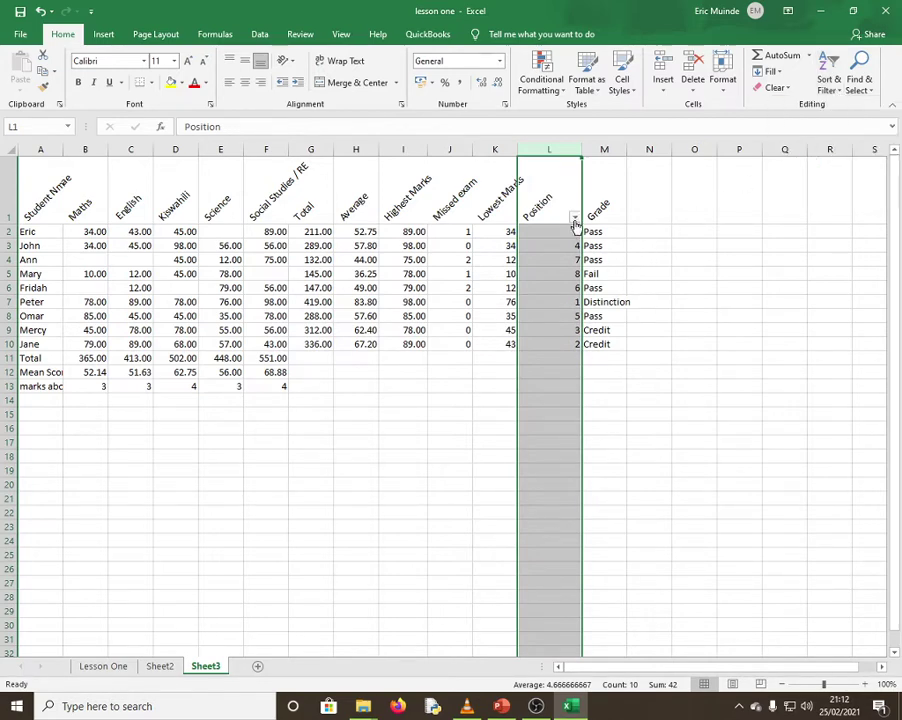
left_click(694, 270)
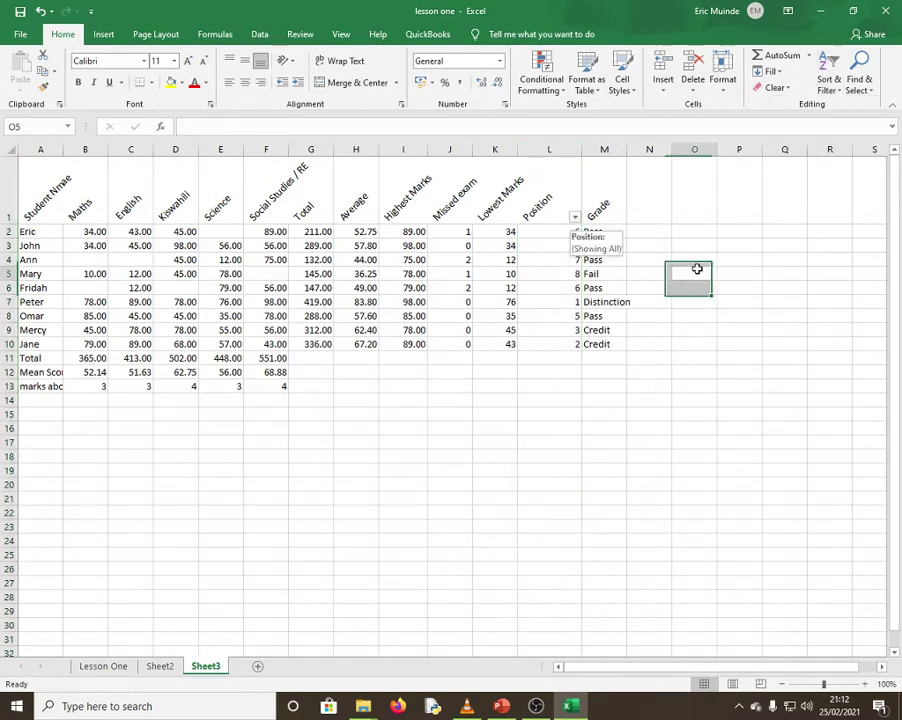
left_click(573, 216)
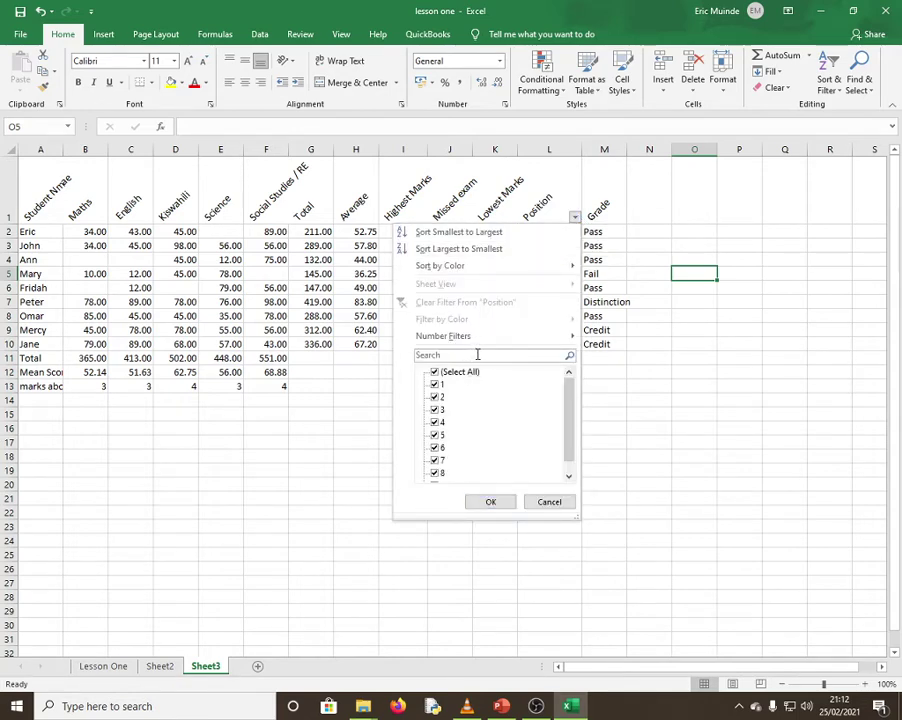
left_click(549, 502)
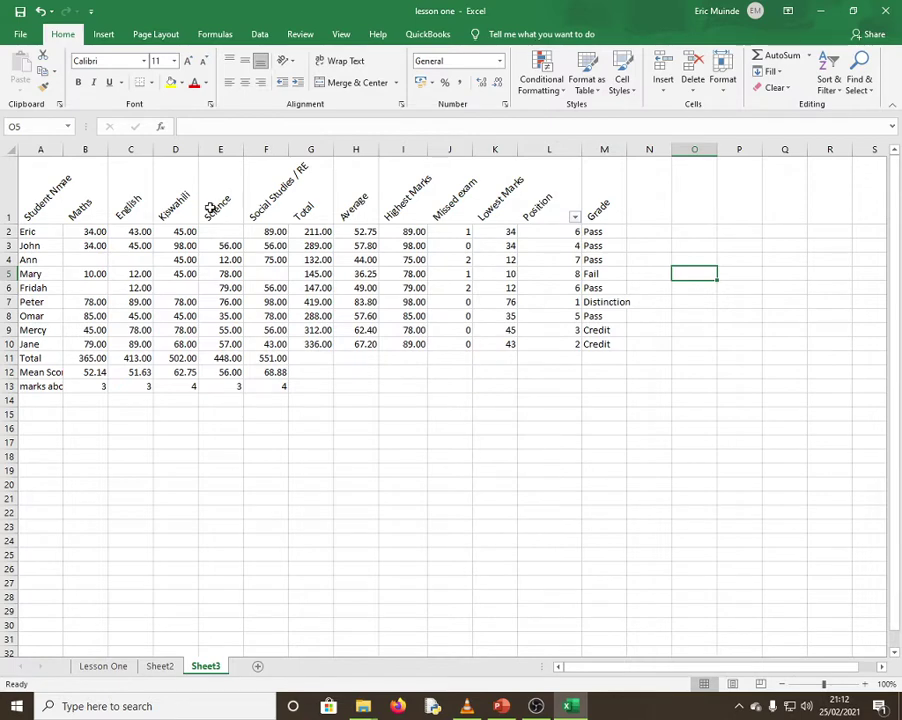
left_click(41, 12)
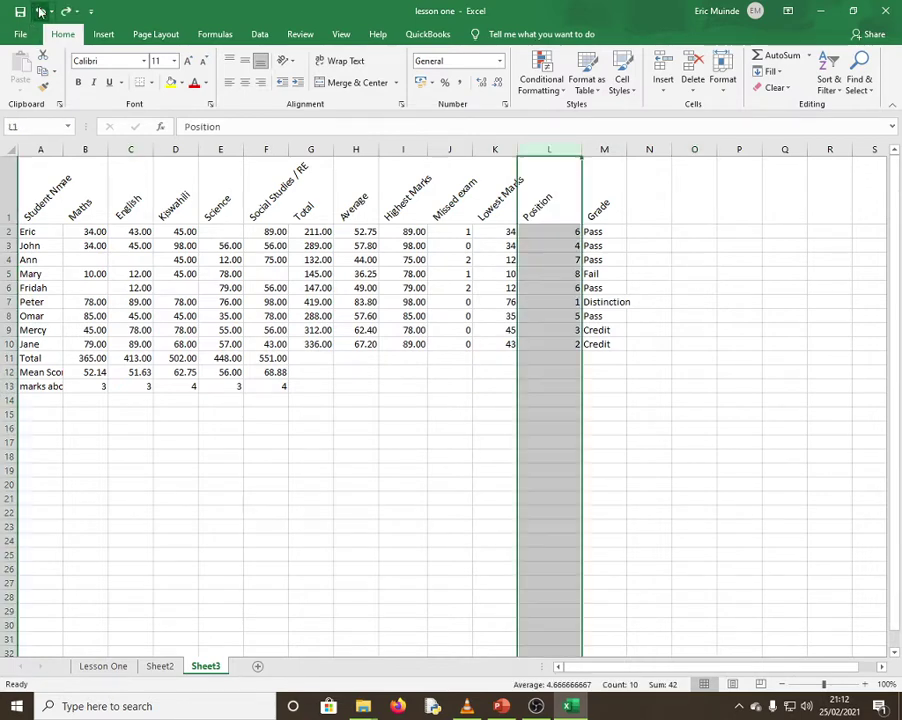
Try sorting the marks table by Position from smallest to largest with the selection expanded, and undo the sort.
left_click(485, 431)
left_click(552, 152)
left_click(830, 82)
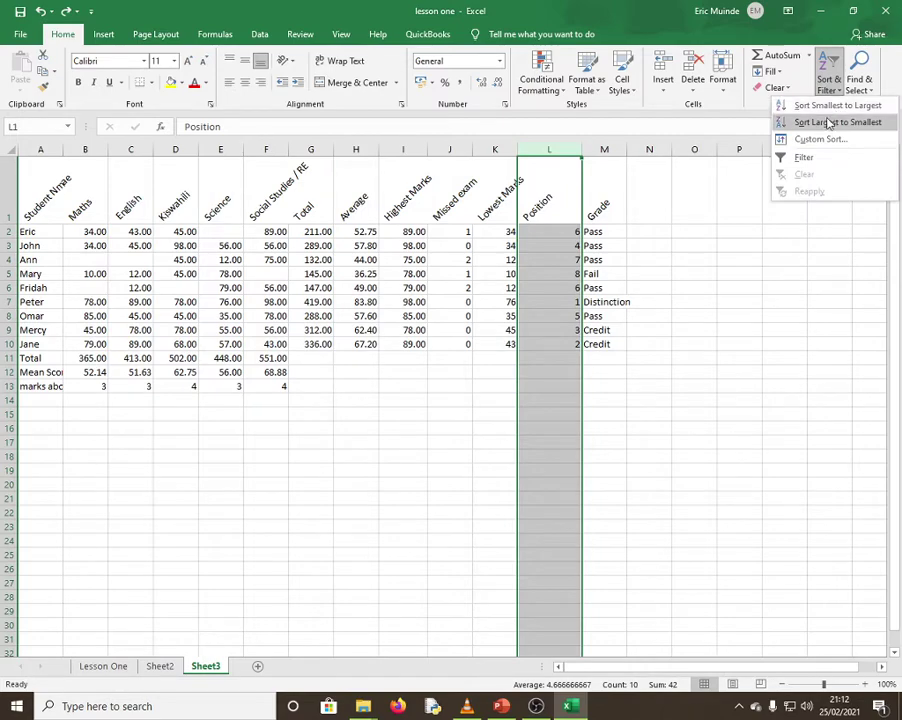
left_click(829, 106)
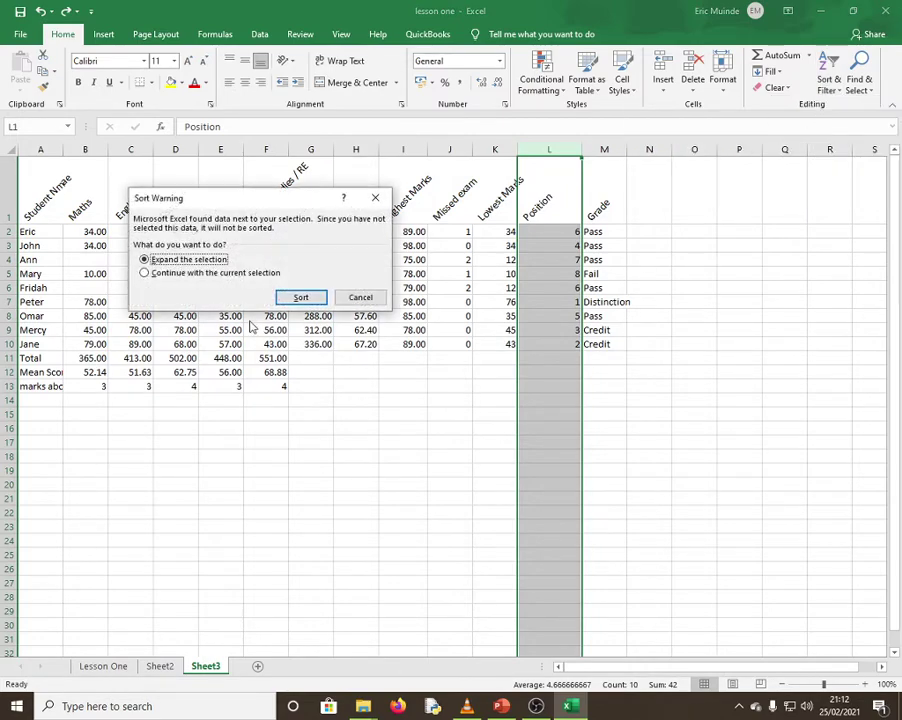
left_click(313, 300)
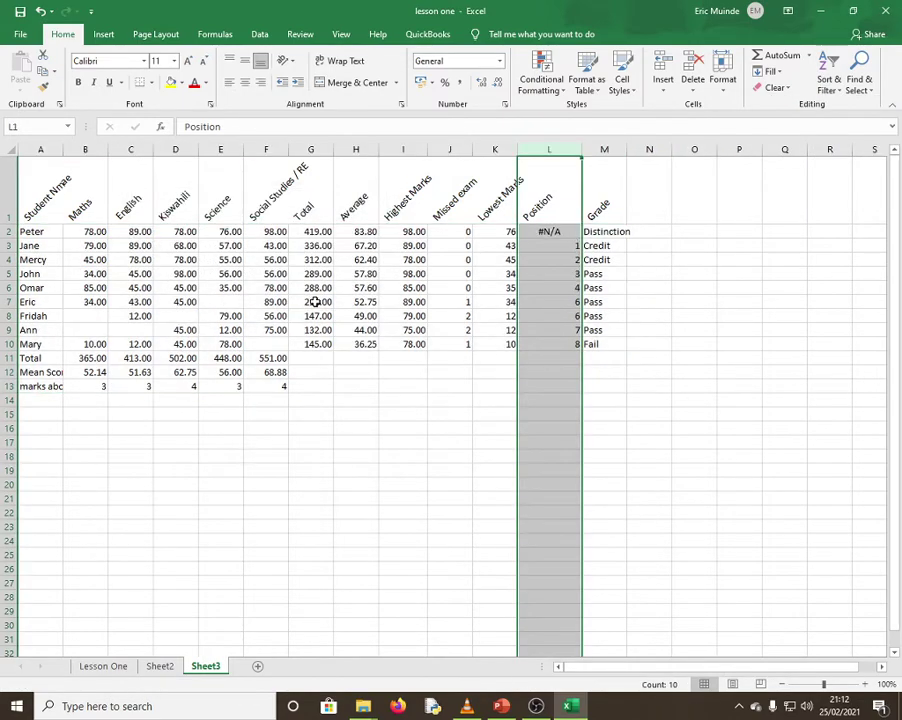
left_click(436, 500)
left_click(546, 232)
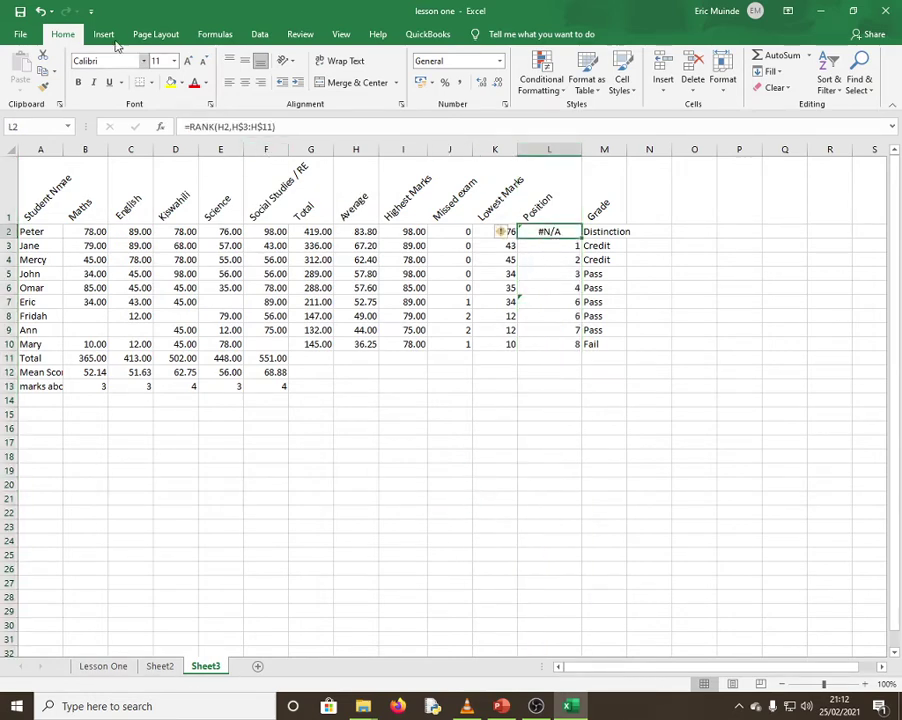
left_click(39, 10)
left_click(507, 316)
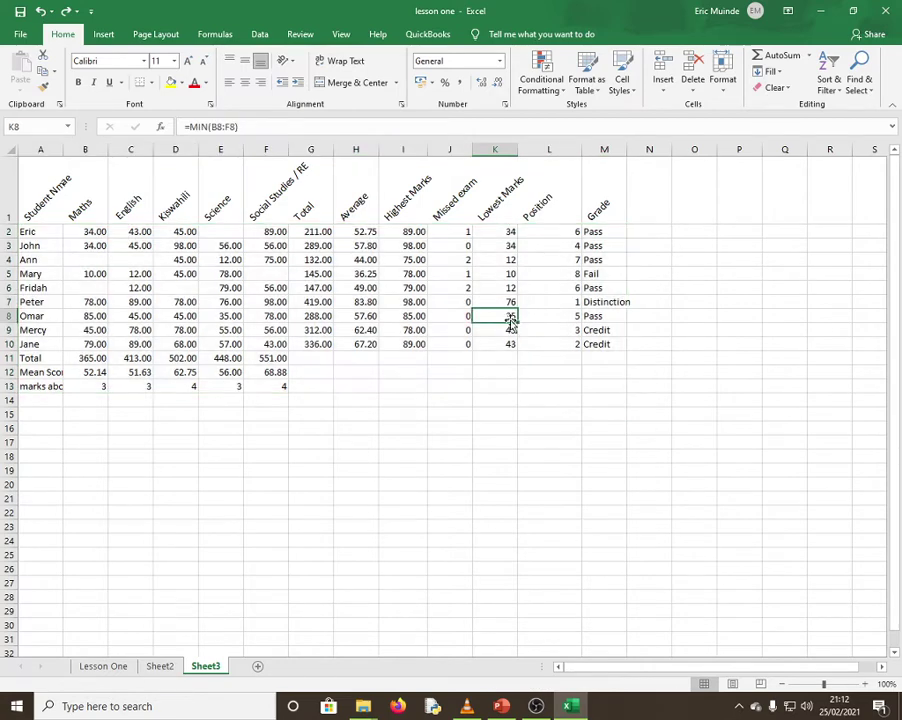
Fill the corrected RANK formula from L2 down to L10 for all students.
left_click(560, 233)
left_click_drag(580, 240, 578, 345)
left_click(549, 428)
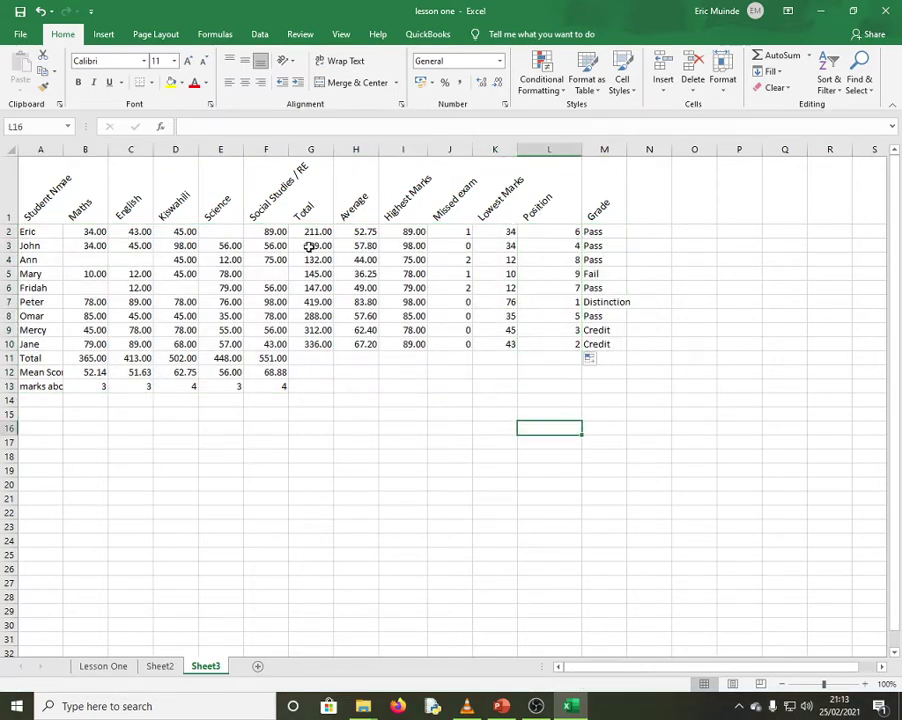
Sort the marks table by Position from smallest to largest, expanding the selection, and check the first-placed student's row.
left_click(549, 149)
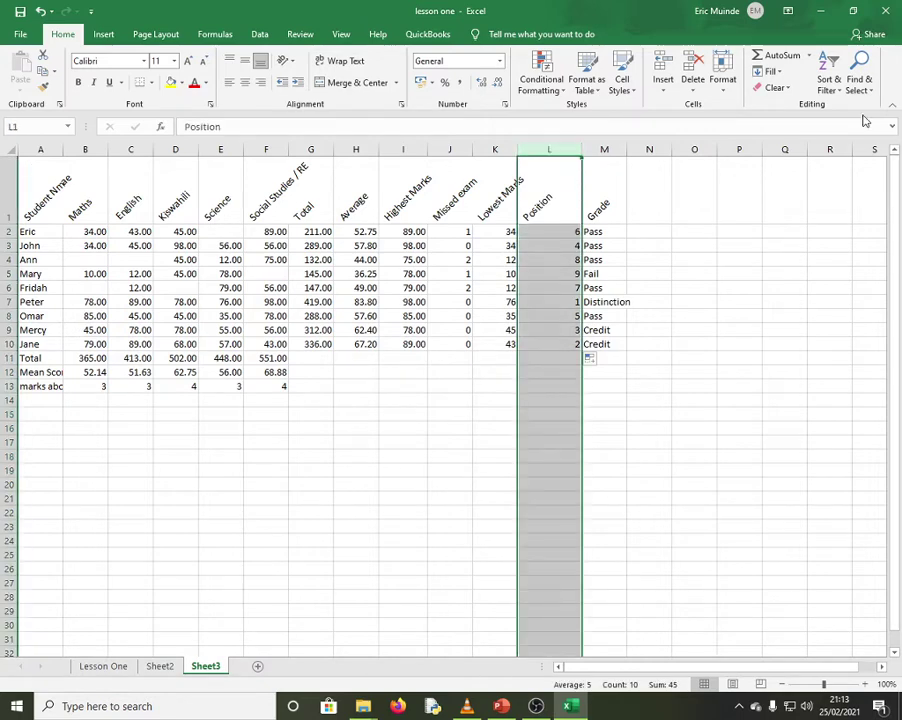
left_click(839, 93)
left_click(822, 106)
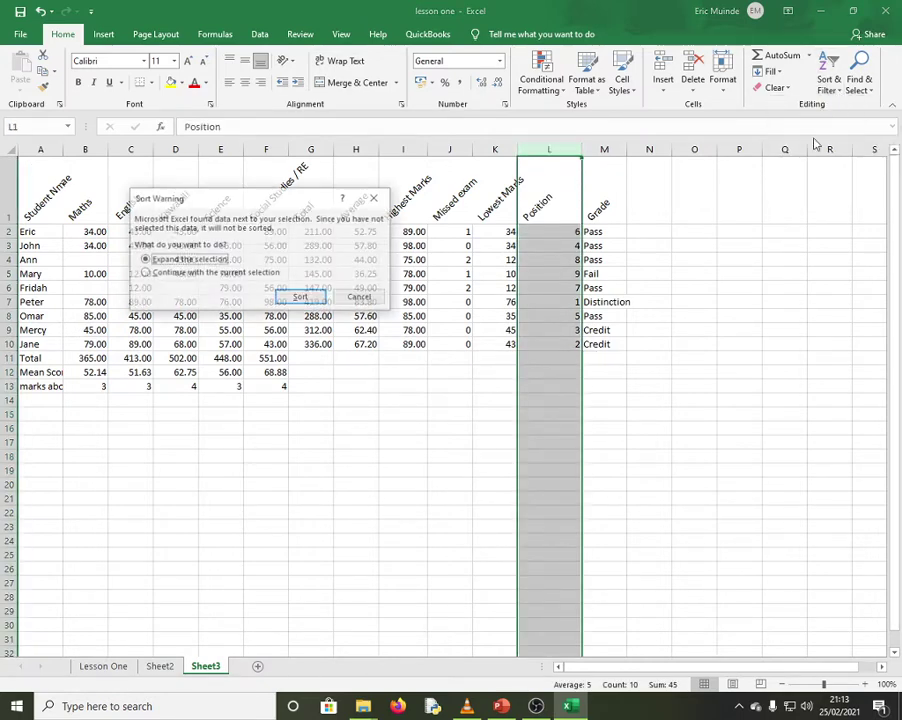
left_click(301, 297)
left_click(605, 440)
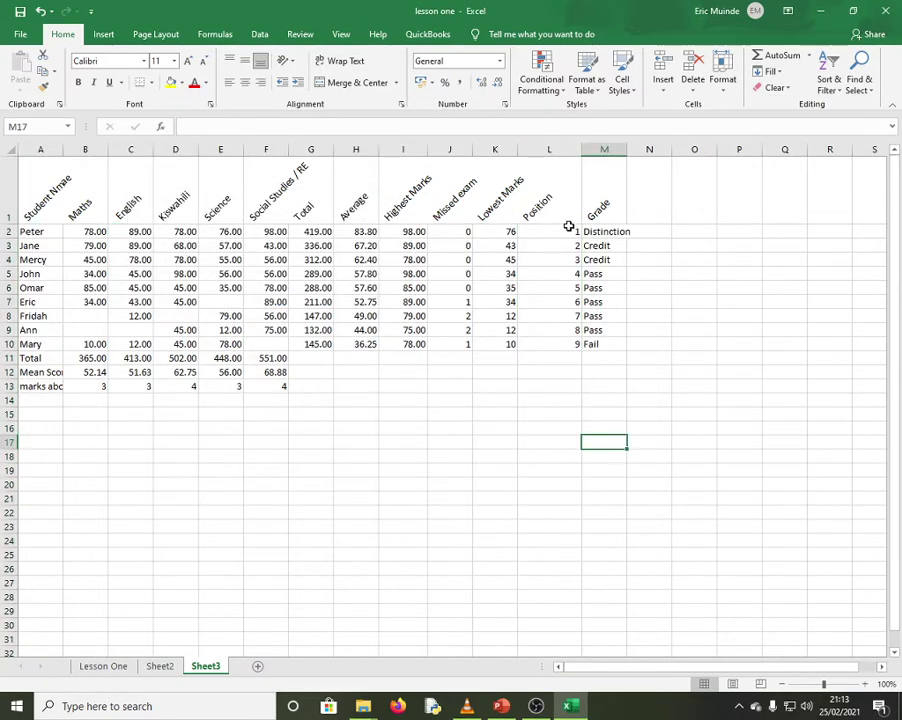
left_click(42, 233)
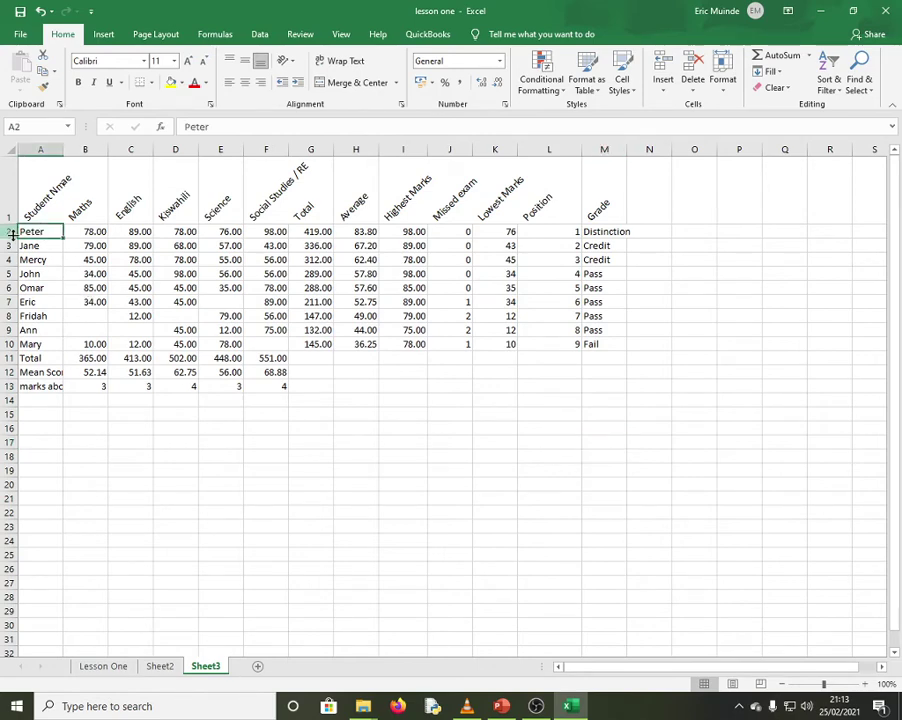
left_click(8, 231)
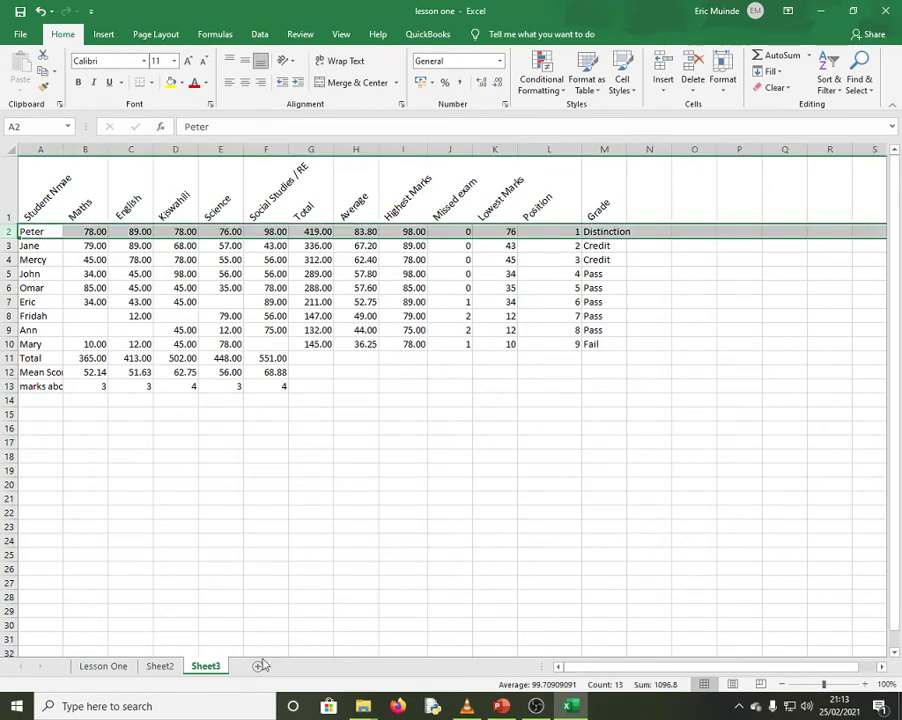
Check the remaining exercise question on Lesson One, and copy the sorted marks table A1:M13 from Sheet3 to A1 of a new sheet.
left_click(100, 667)
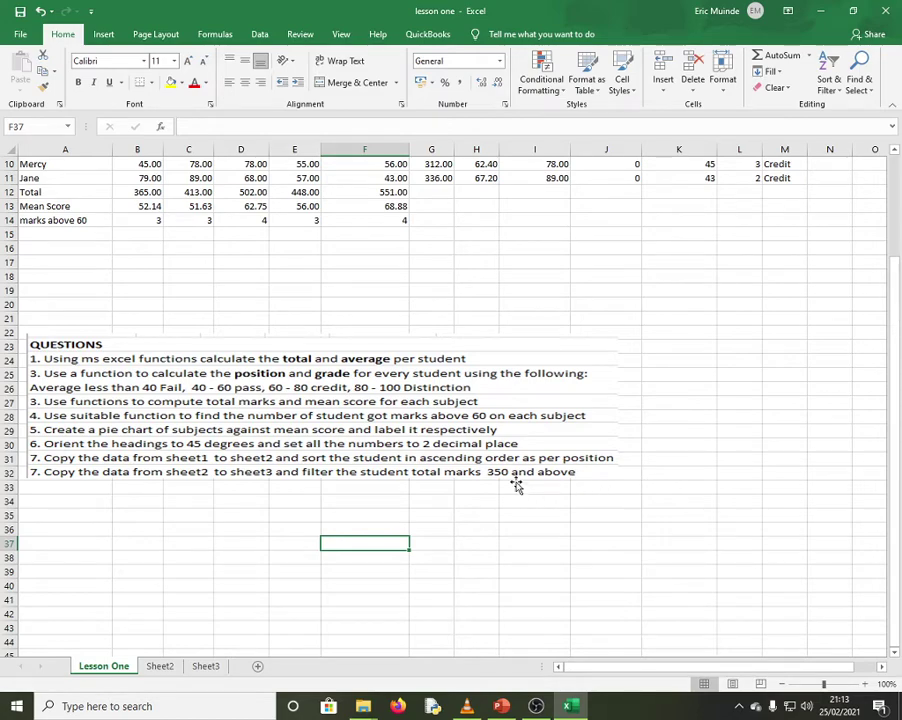
left_click(206, 667)
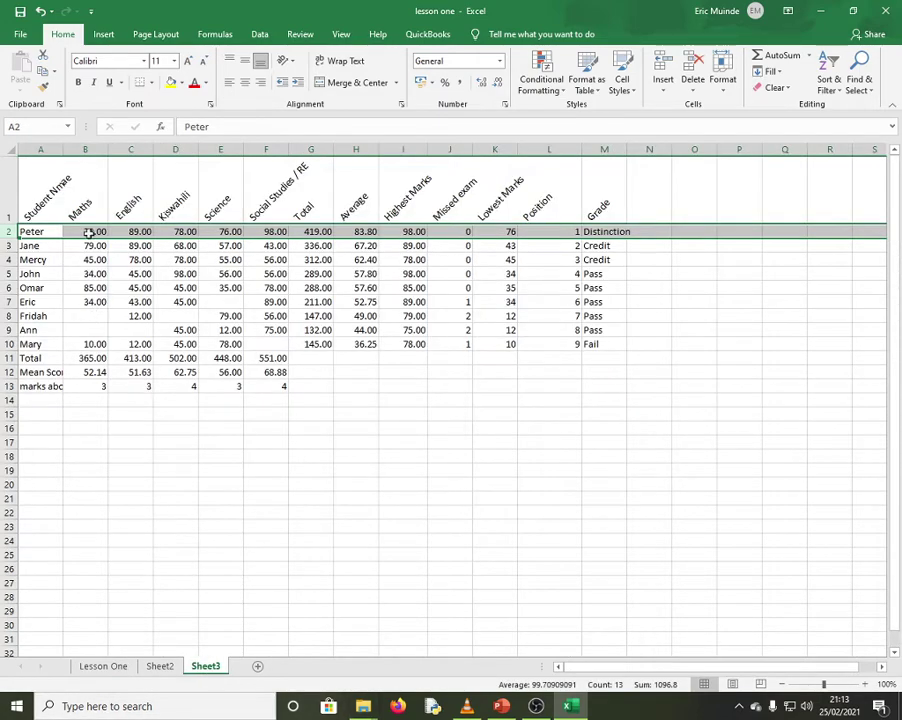
left_click_drag(45, 211, 607, 385)
right_click(353, 283)
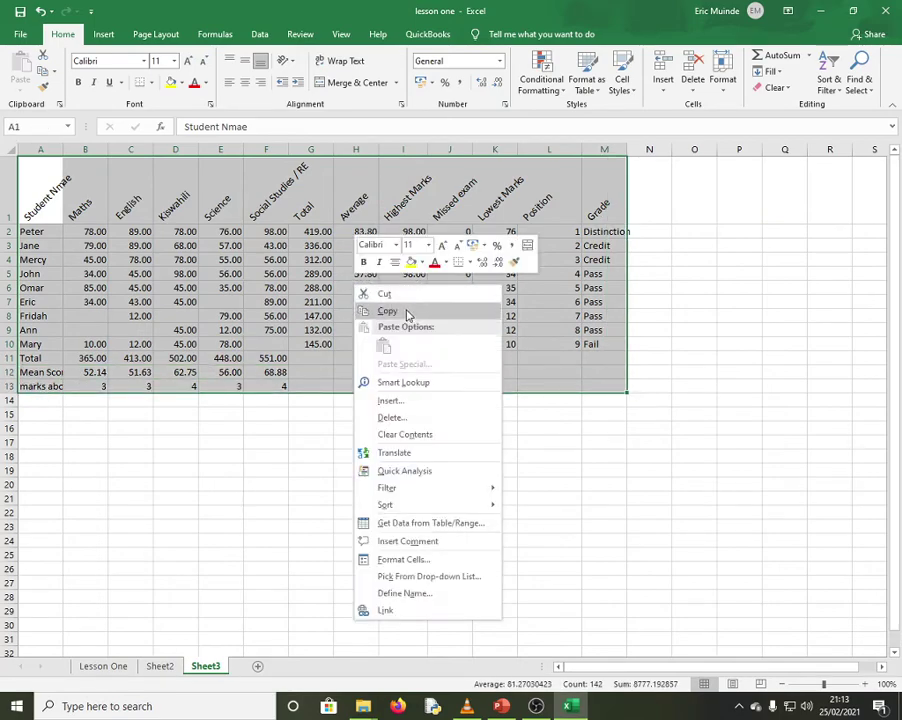
left_click(390, 313)
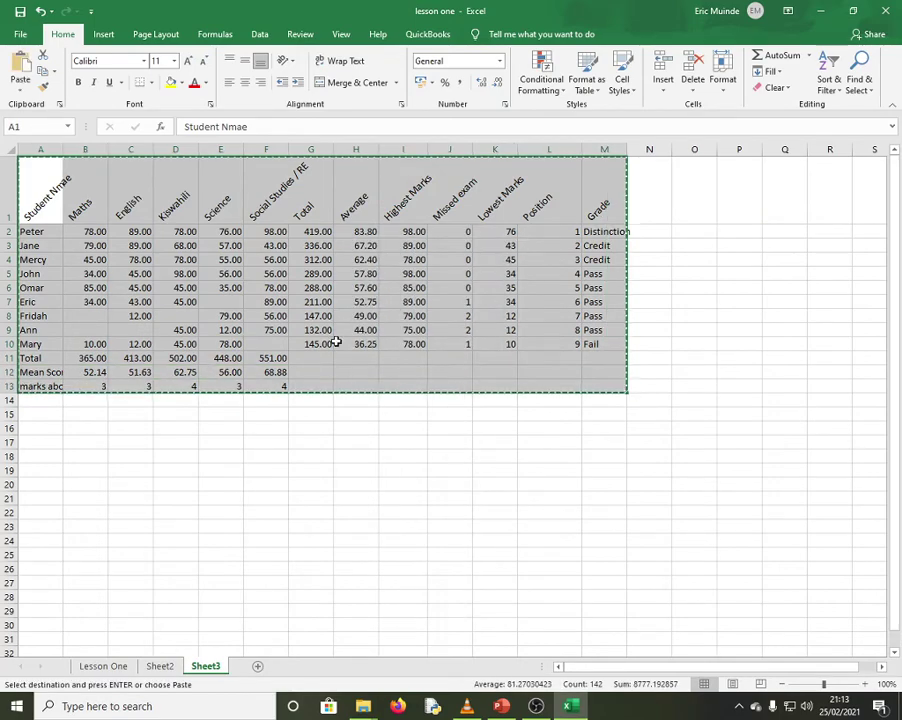
left_click(258, 666)
right_click(40, 164)
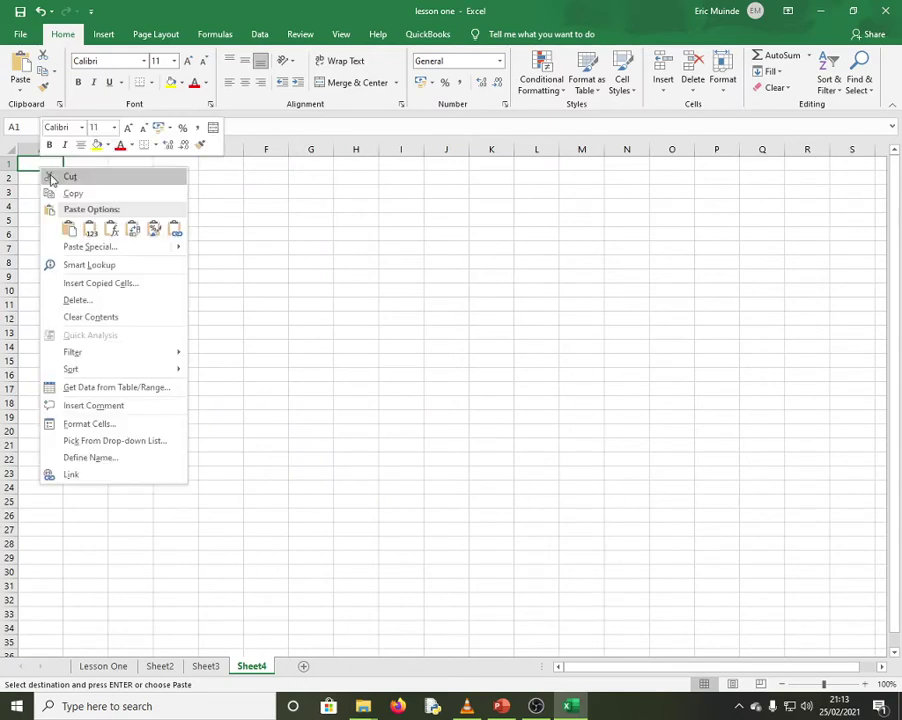
left_click(69, 229)
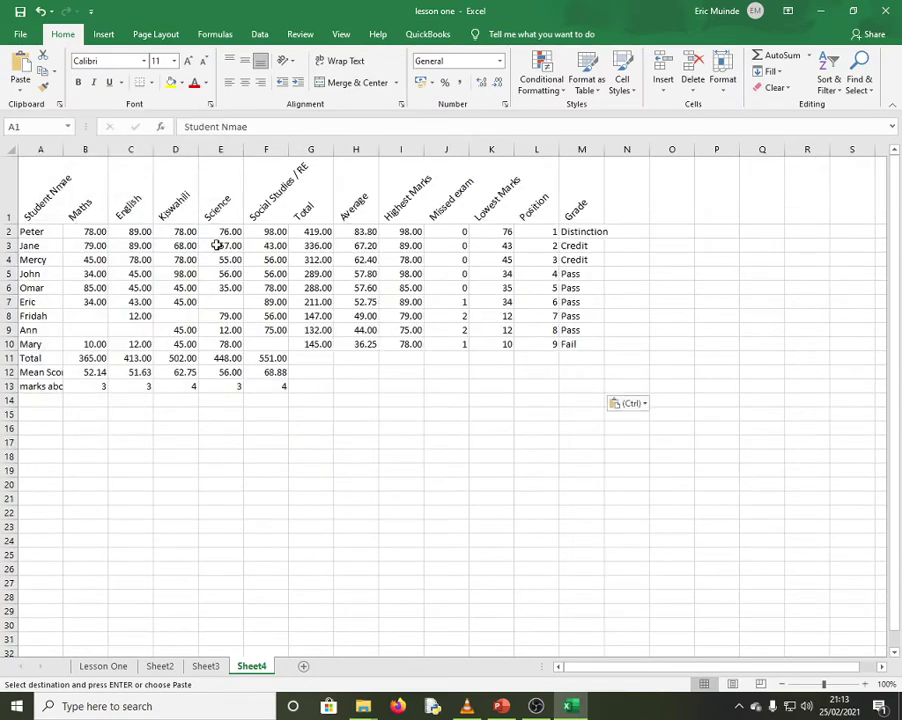
left_click(333, 521)
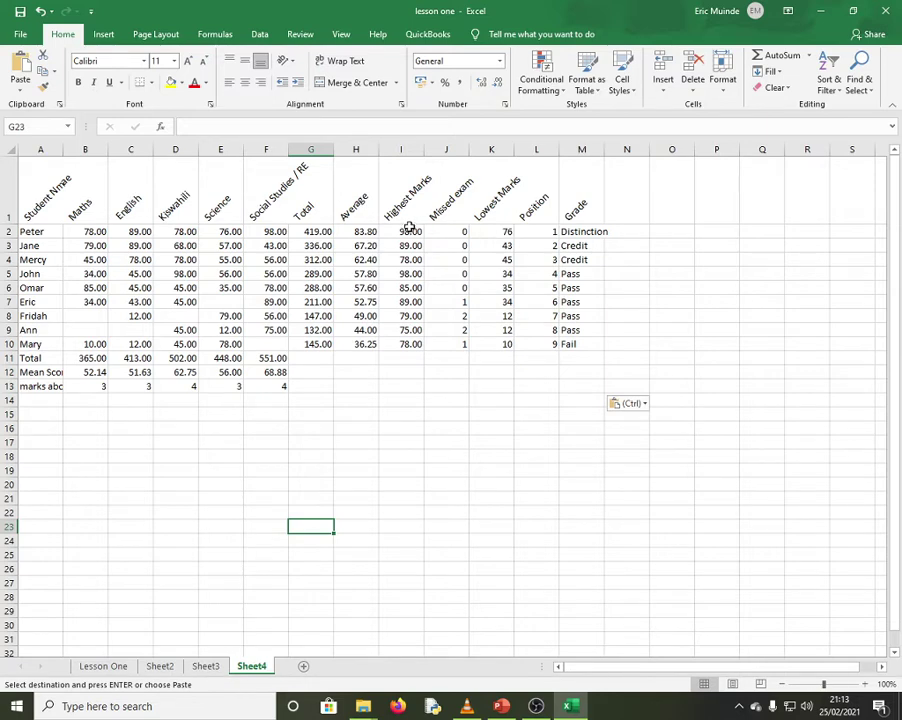
Add a filter to the copied table's Total column and show only rows with totals greater than 350.
left_click(115, 667)
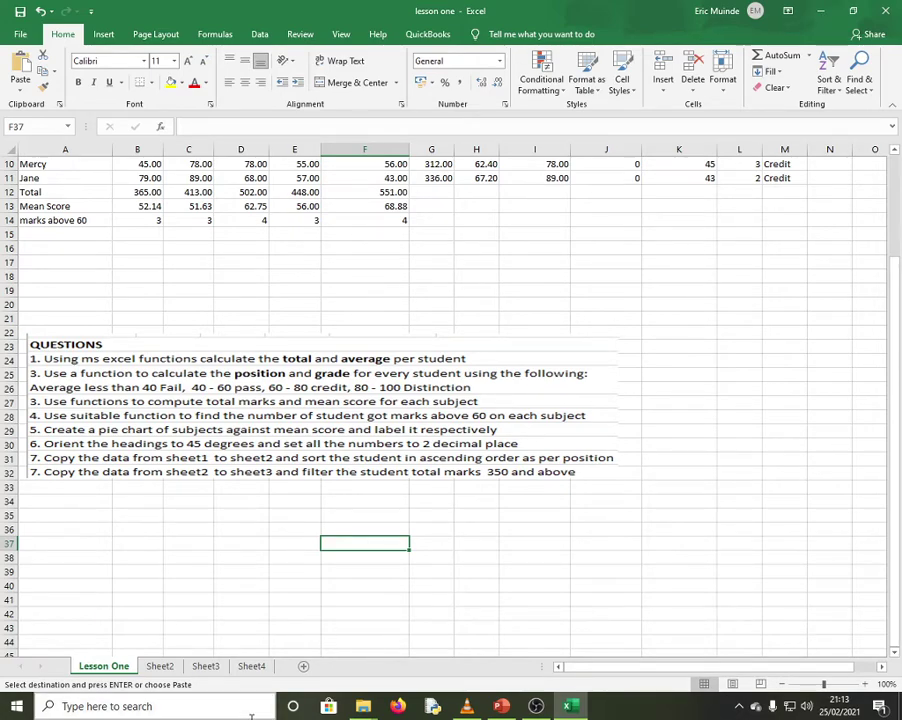
left_click(252, 667)
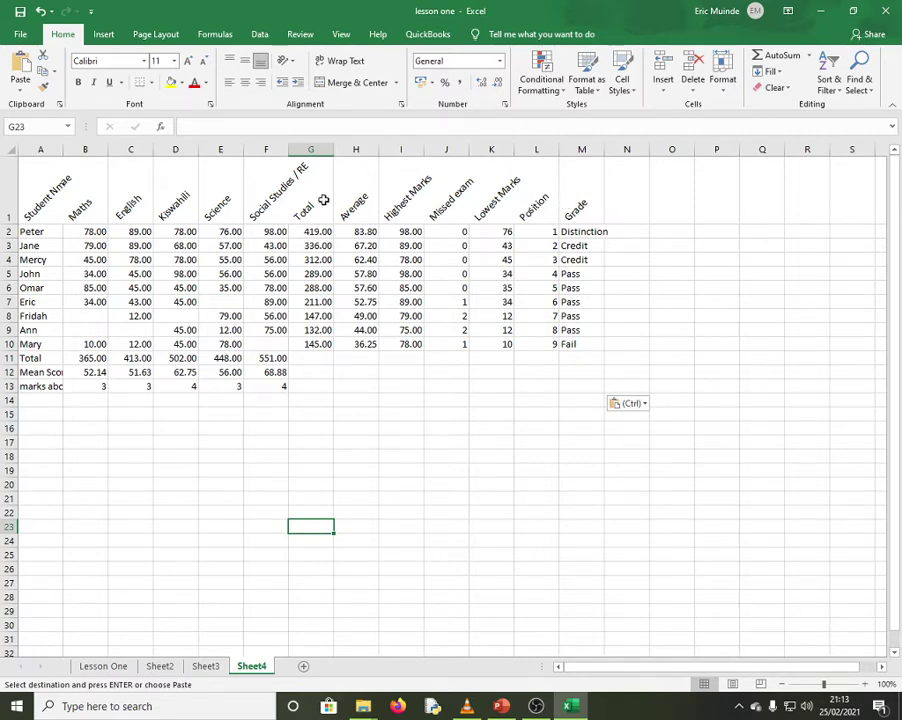
left_click(306, 151)
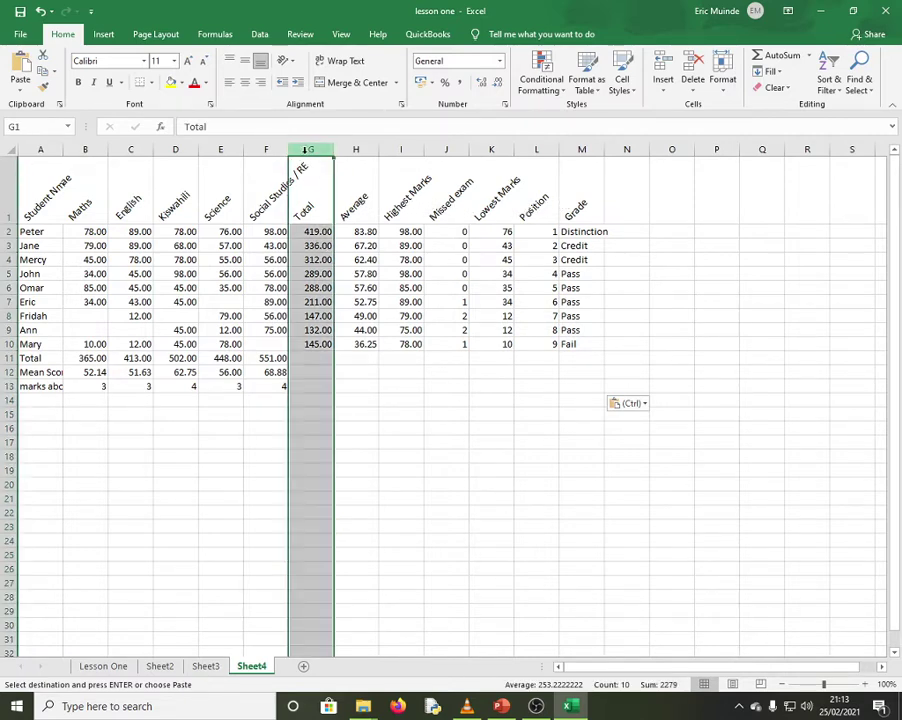
left_click(829, 84)
left_click(805, 159)
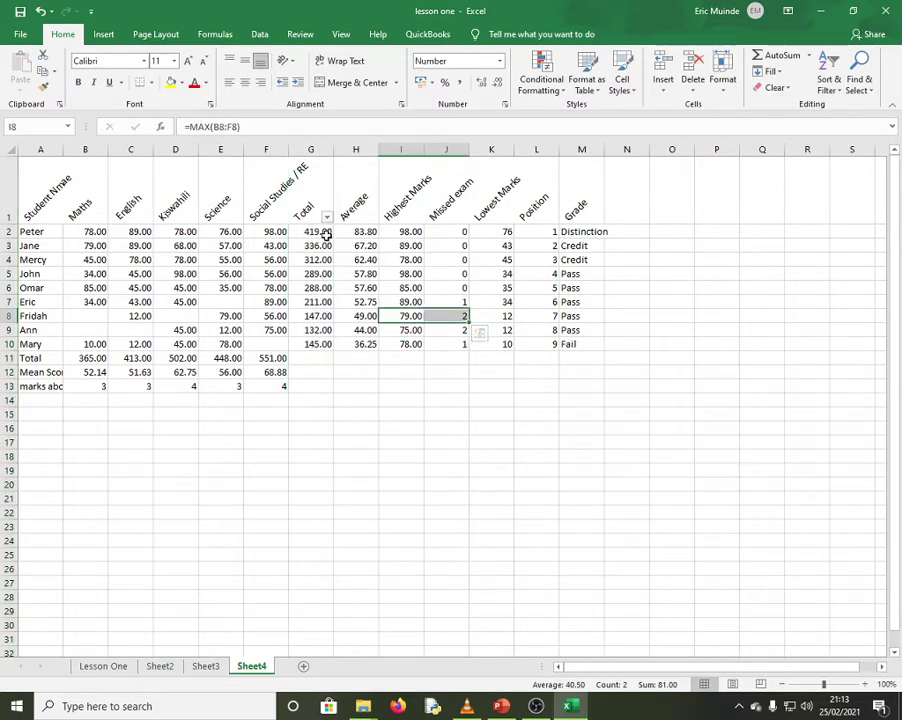
left_click(326, 216)
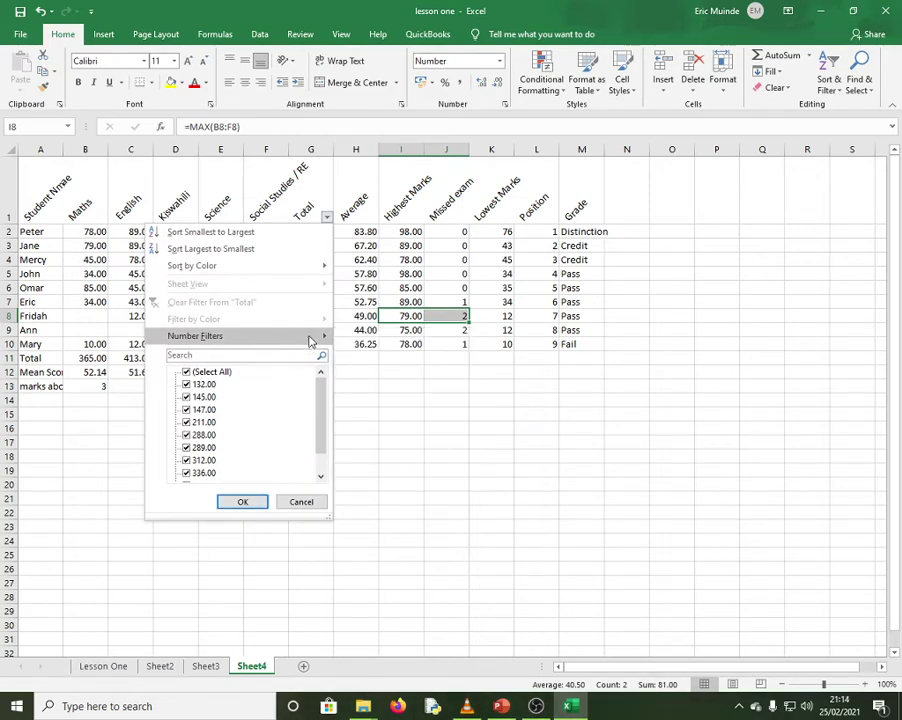
mouse_move(312, 340)
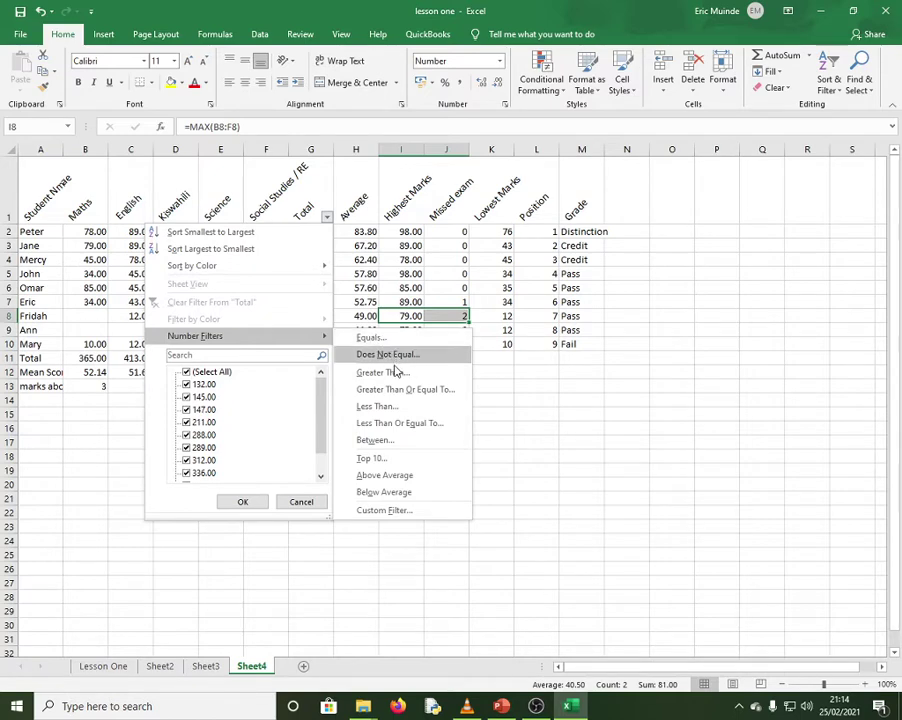
left_click(397, 373)
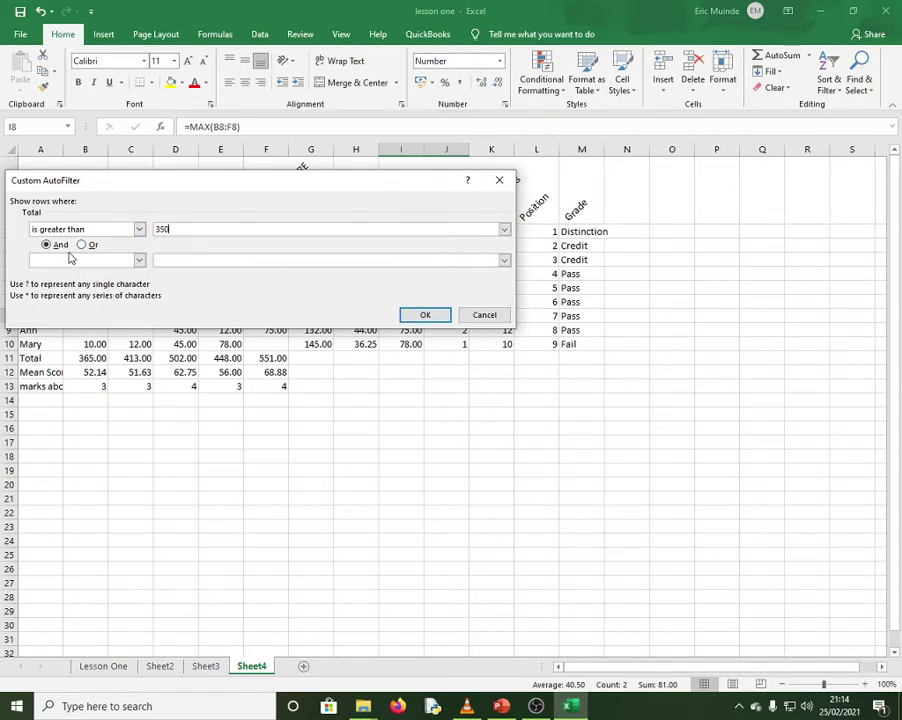
left_click(425, 315)
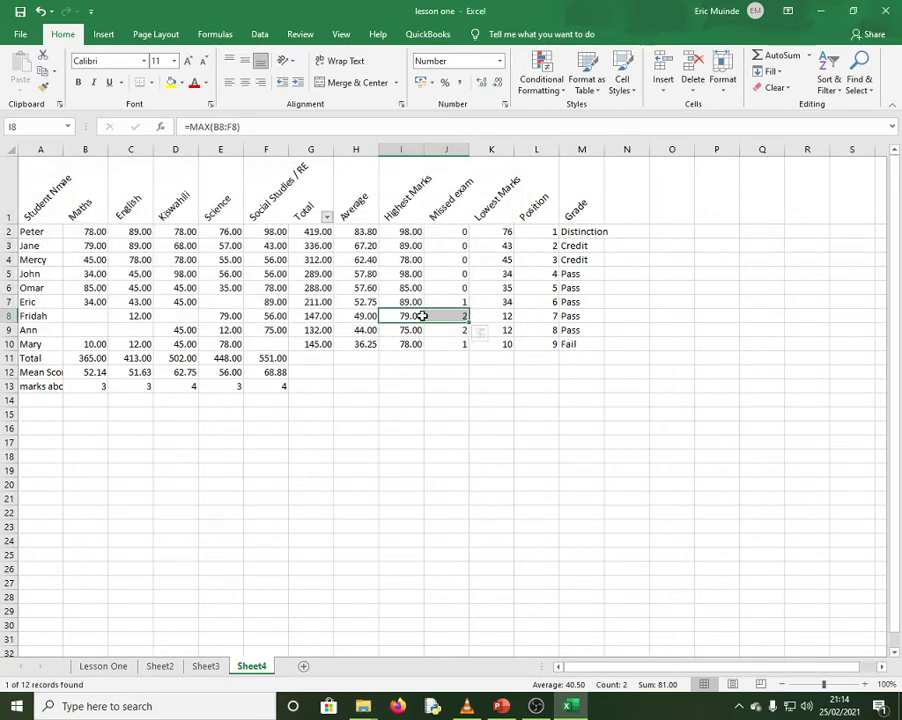
left_click(450, 440)
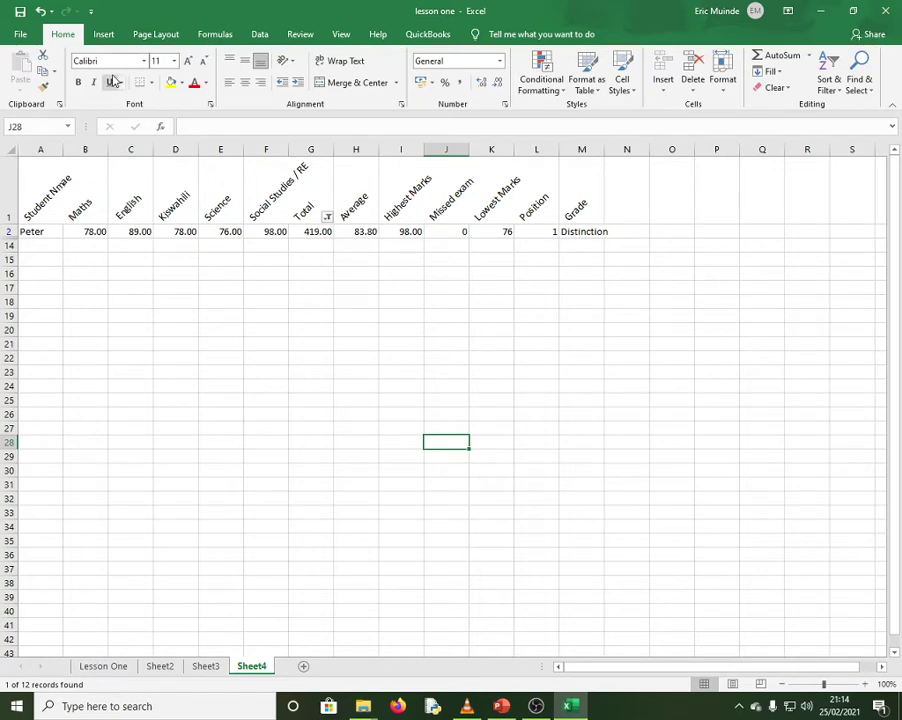
Review the Lesson One sheet, add a new blank sheet after it, and enter 4 in cells A1 and A3.
left_click(104, 666)
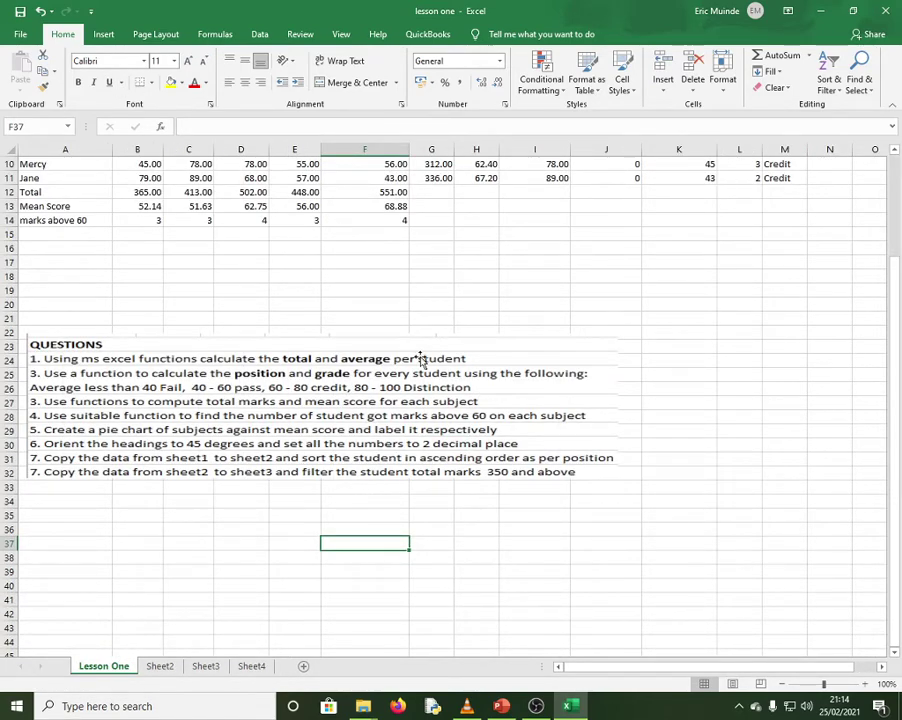
scroll(446, 490, "up", 3)
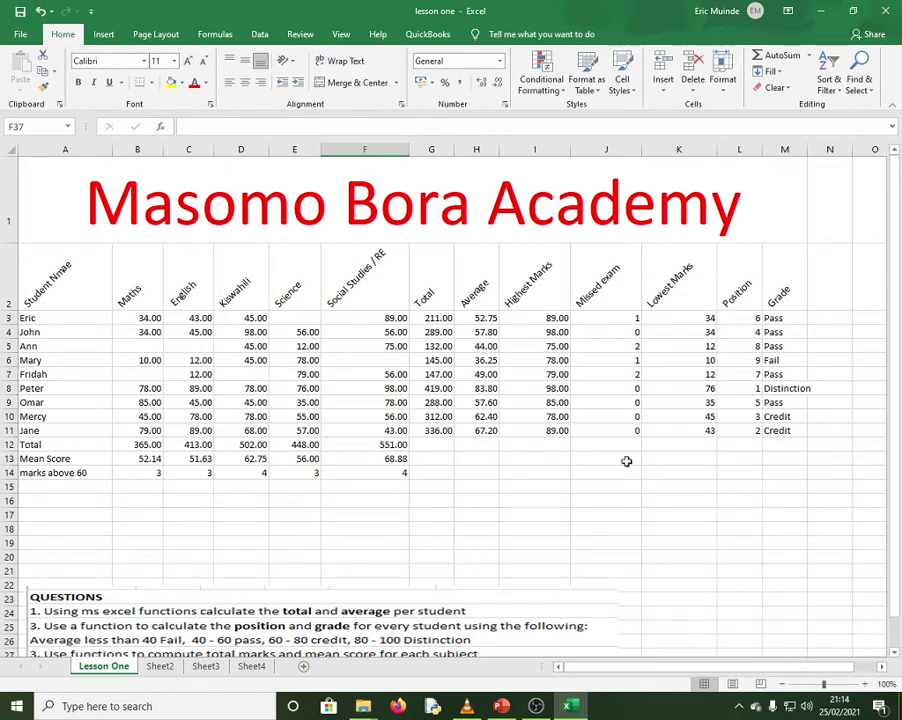
left_click(303, 666)
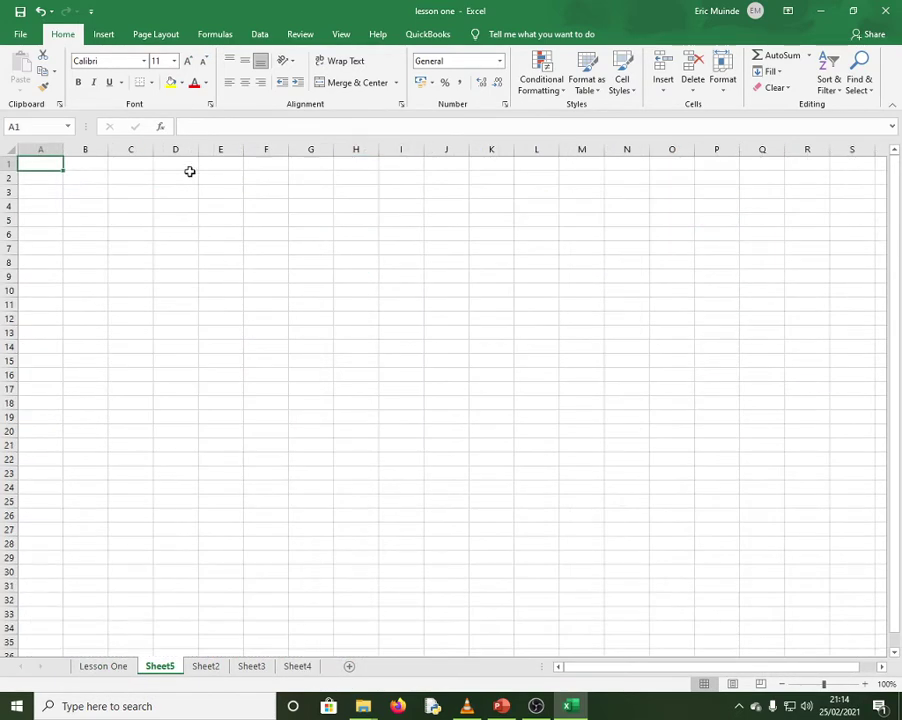
type("4")
left_click(48, 196)
type("4")
left_click(50, 180)
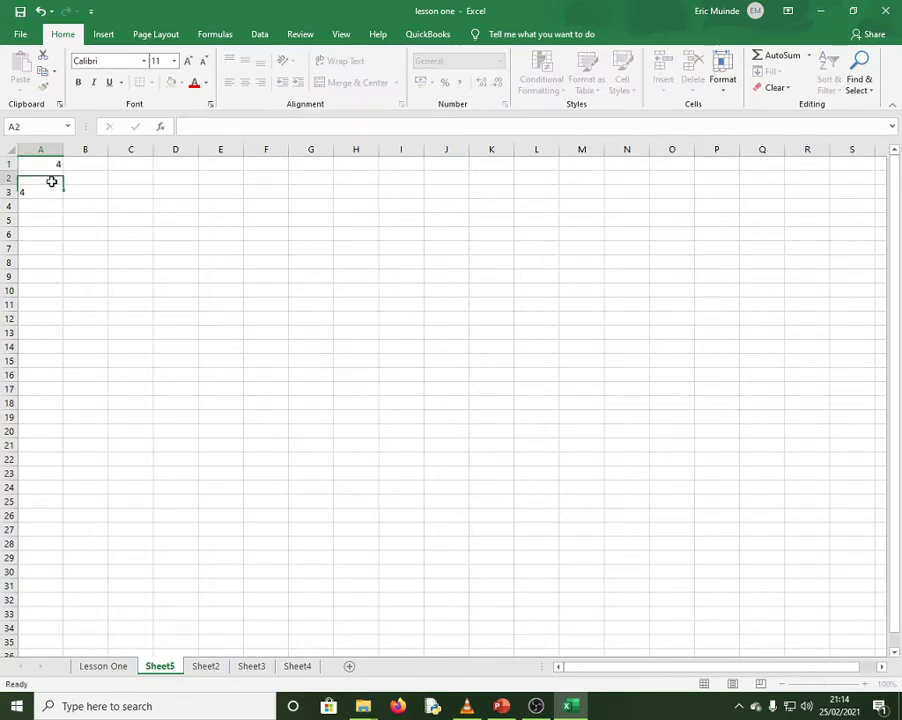
Enter the addition formula =A1+A3 in cell B2.
left_click(88, 180)
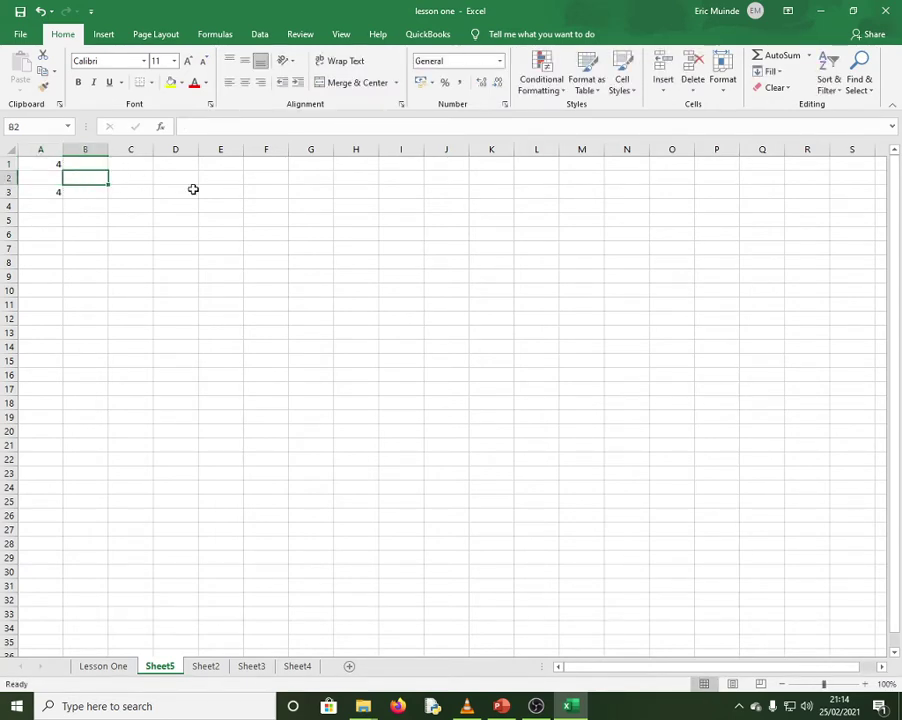
type("=")
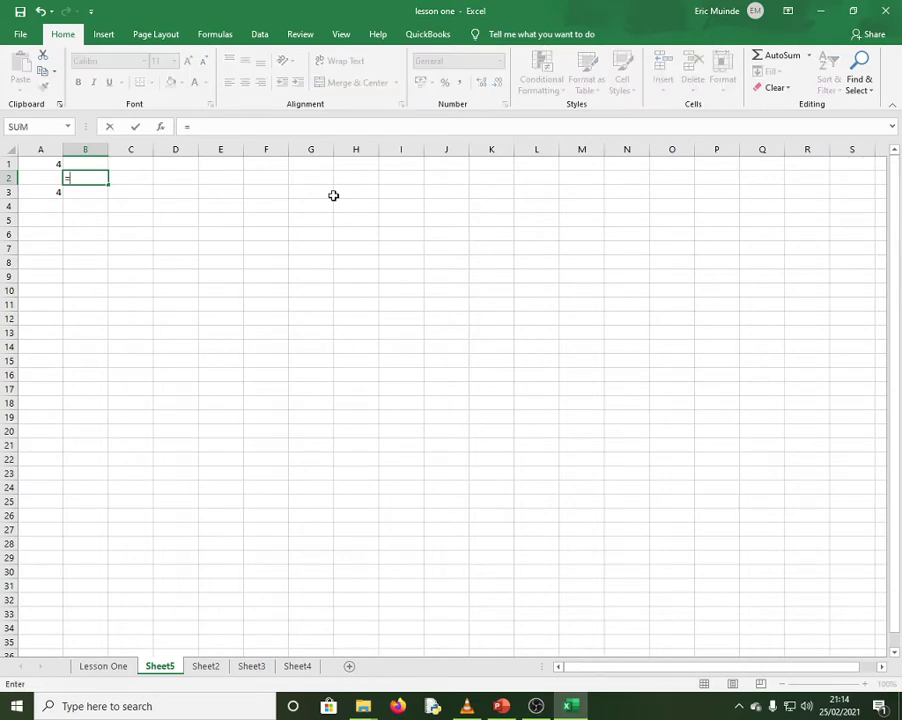
left_click(33, 164)
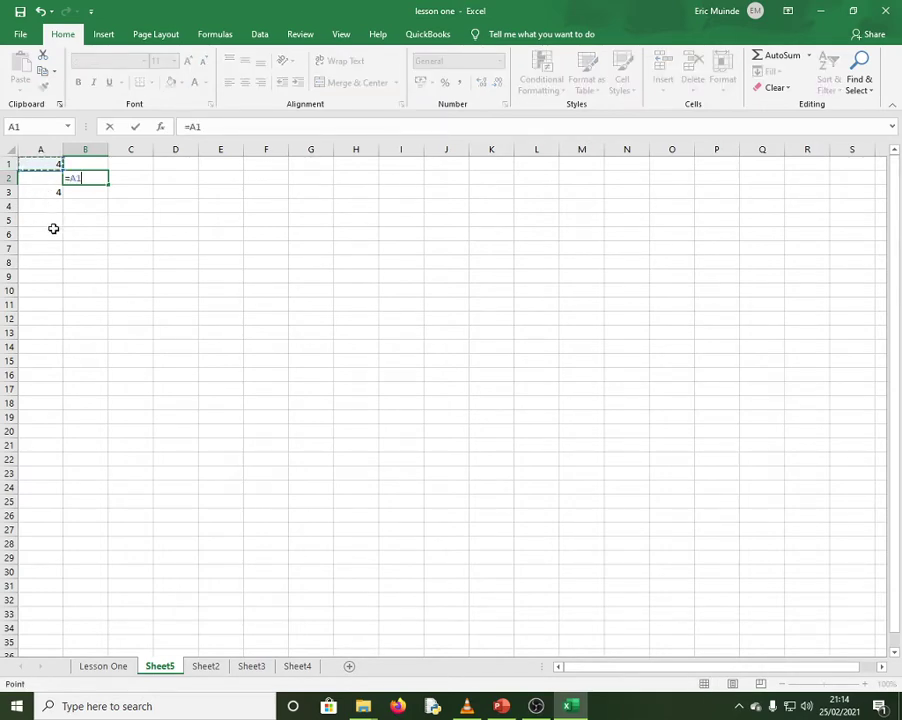
type("+")
left_click(60, 196)
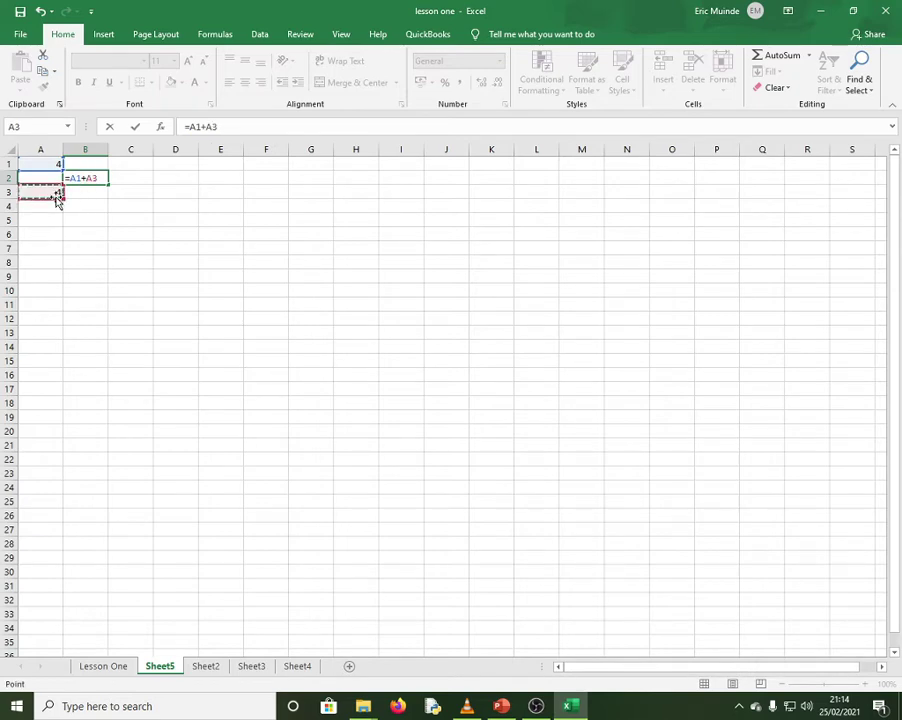
key("Return")
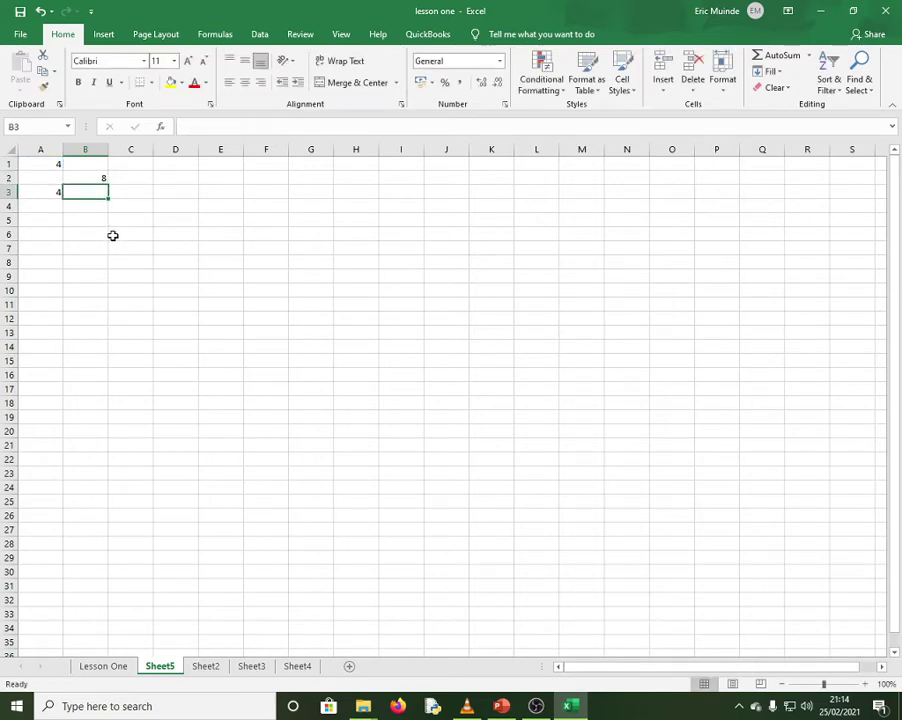
Fill the B2 formula down to B3 and change its operator to subtraction, giving =A2-A4.
left_click(92, 177)
mouse_move(107, 186)
left_mouse_down()
mouse_move(106, 206)
mouse_move(106, 196)
left_mouse_up()
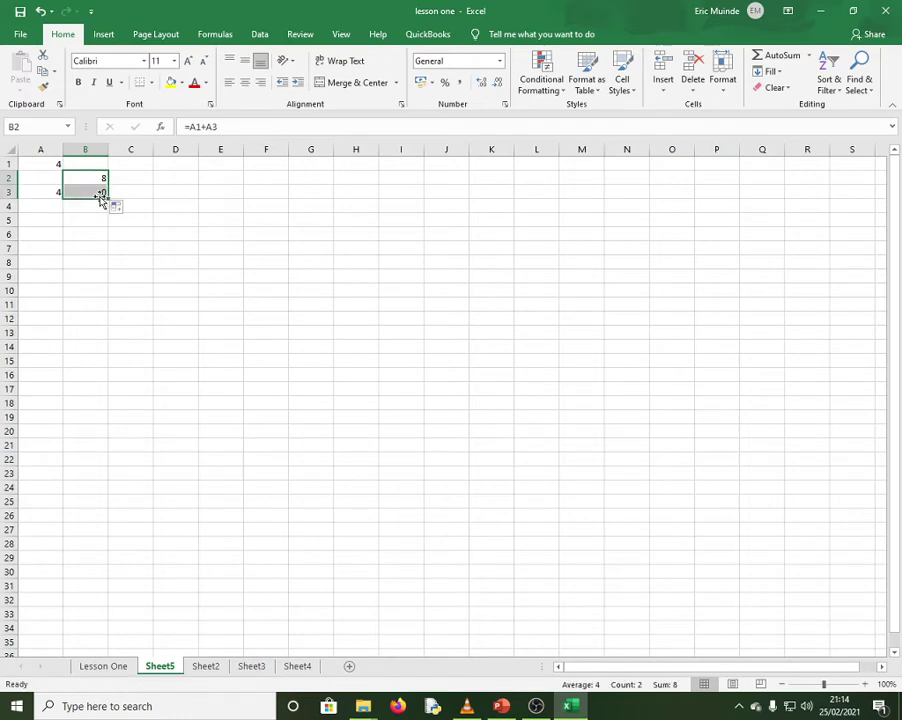
left_click(92, 192)
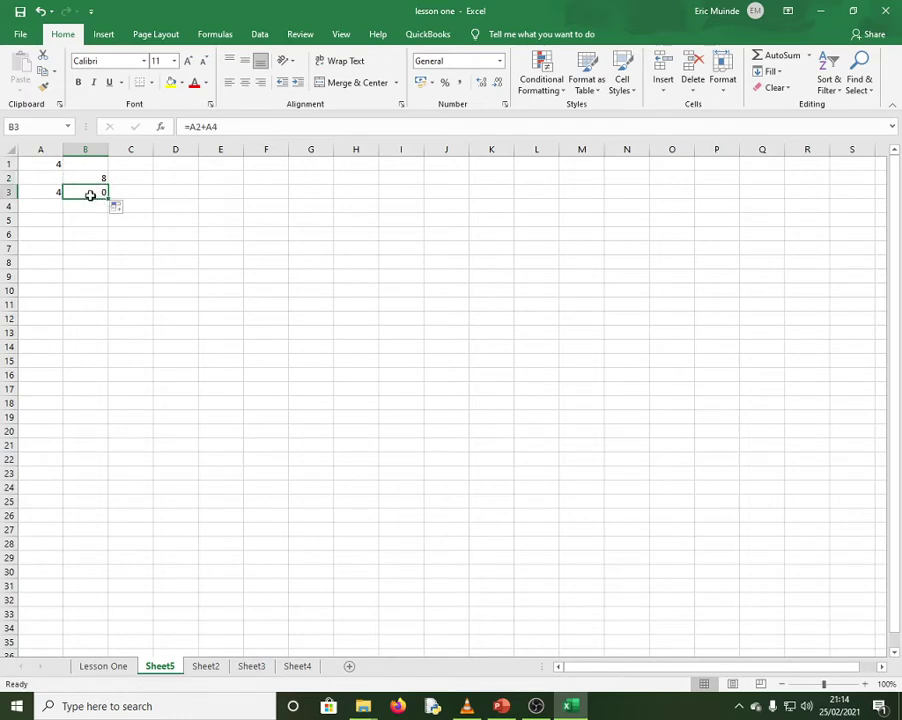
left_click(205, 127)
key("BackSpace")
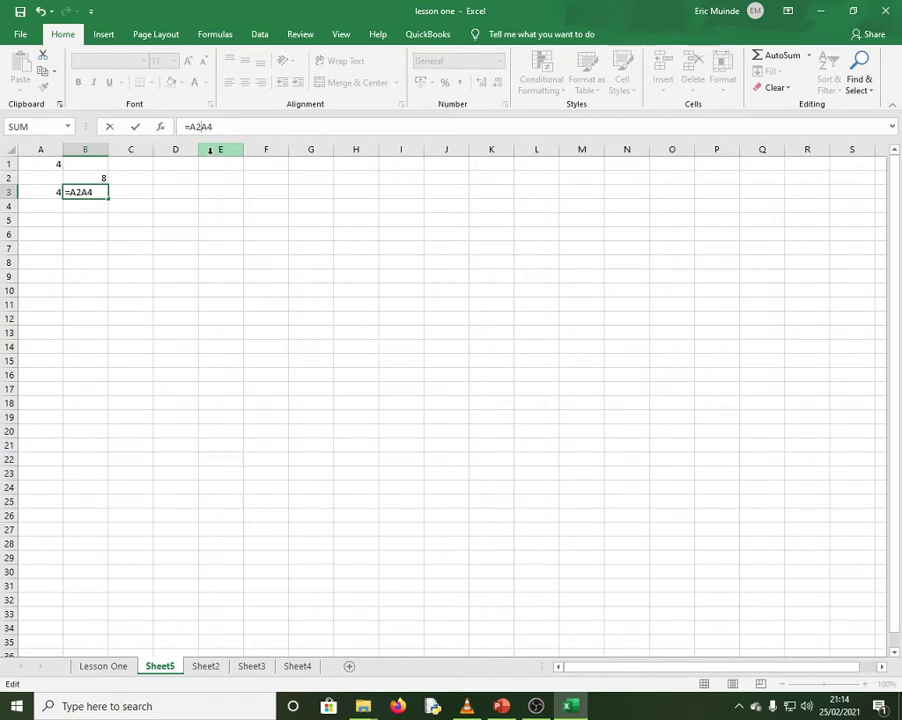
type("-")
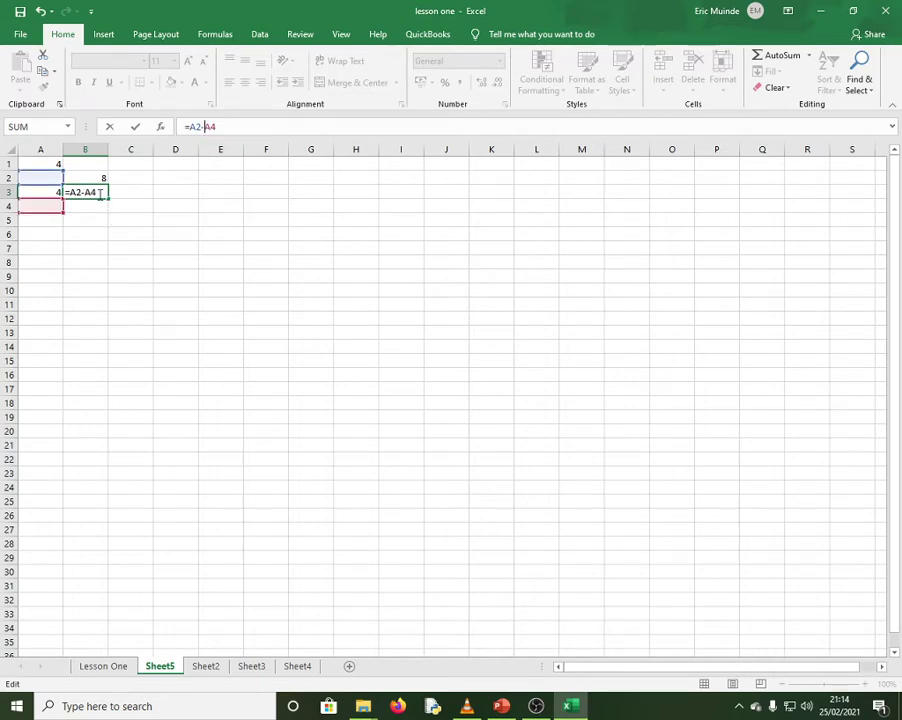
key("Return")
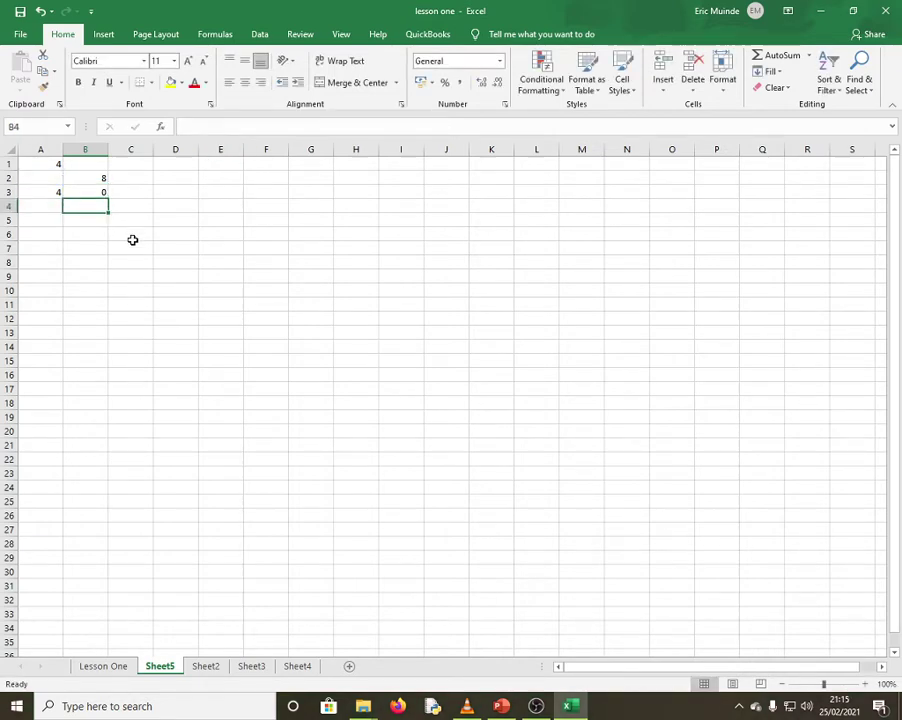
Correct the cell references in B3 so its formula reads =A1-A3, and check the formula.
left_click(132, 237)
left_click(97, 195)
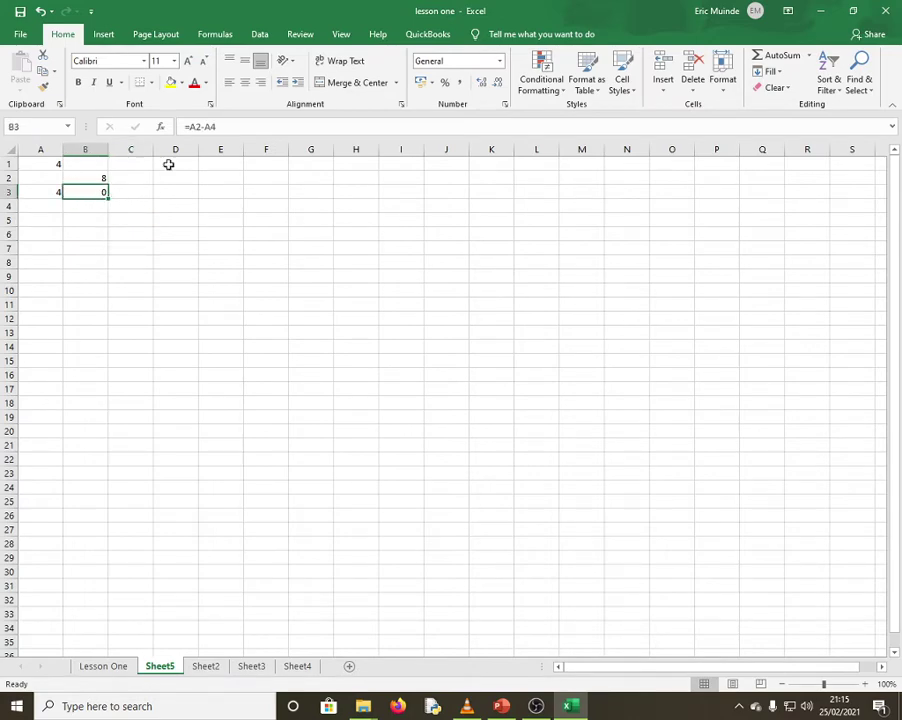
left_click(198, 127)
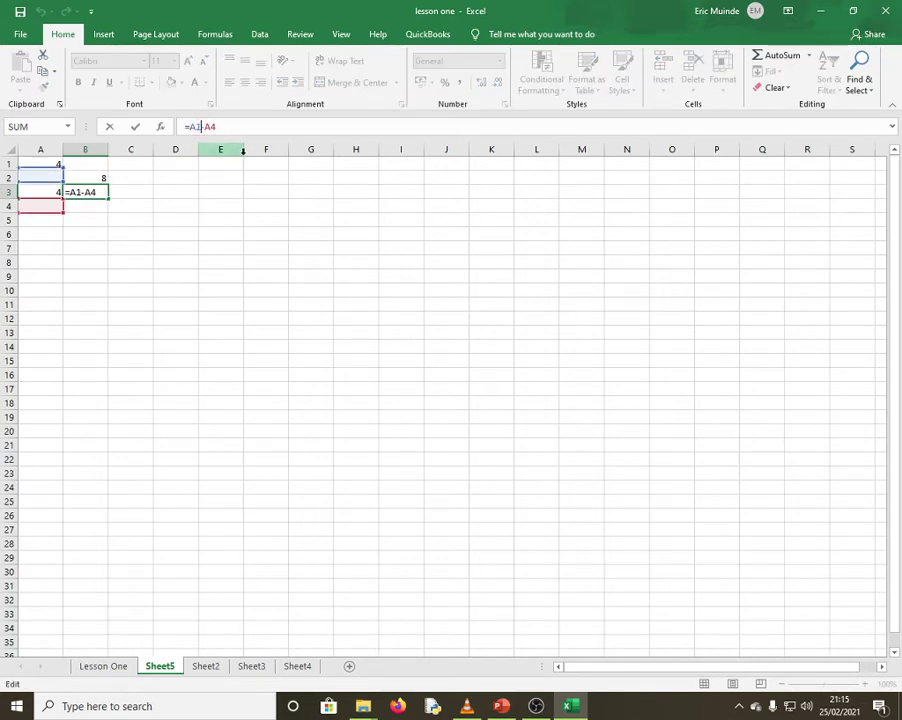
type("1")
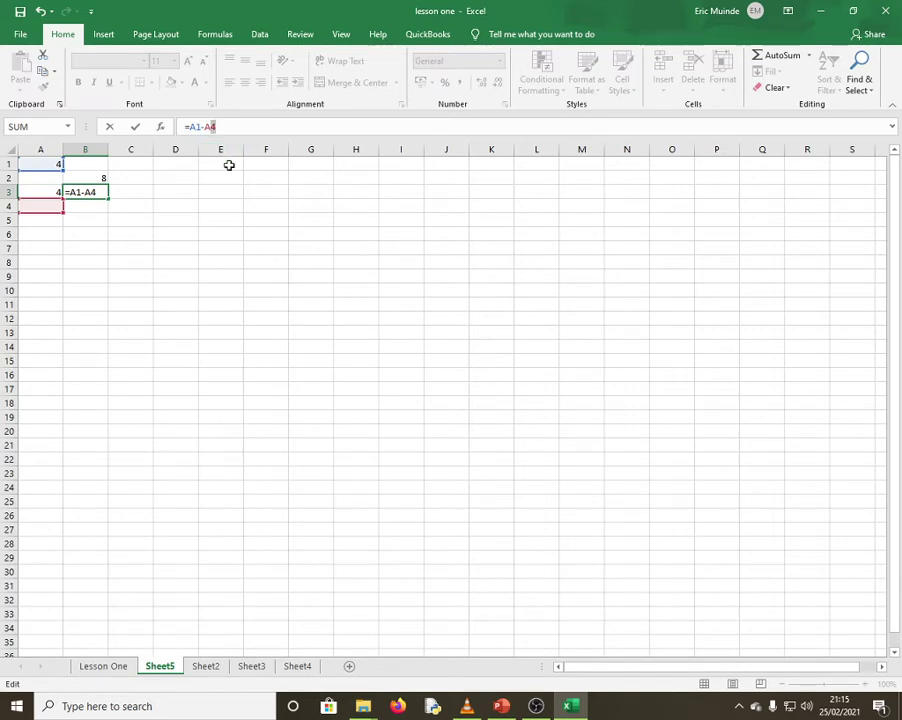
type("3")
key("Return")
left_click(208, 299)
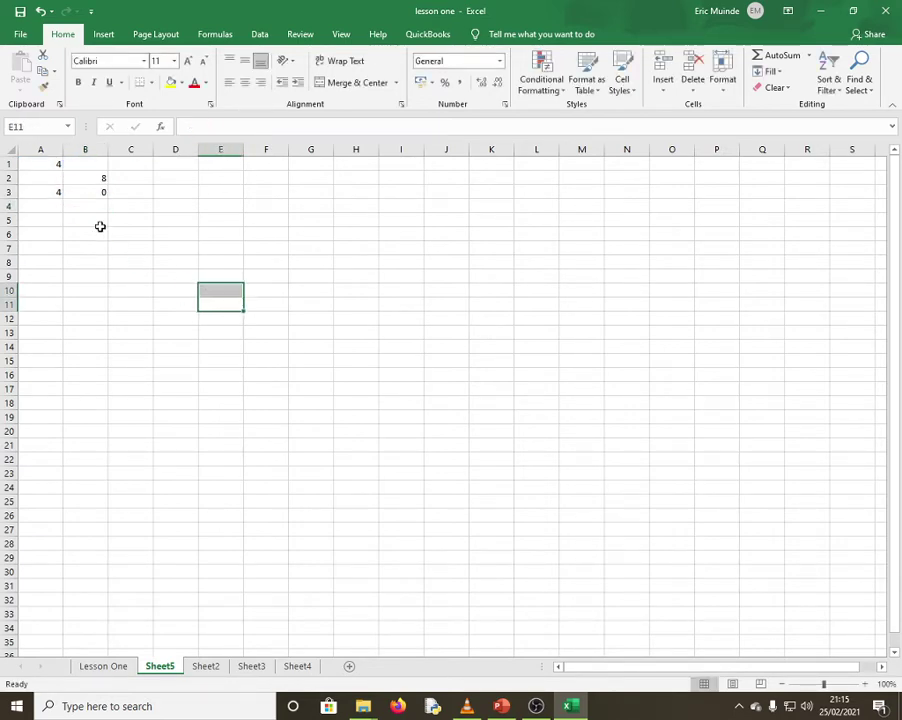
left_click(98, 191)
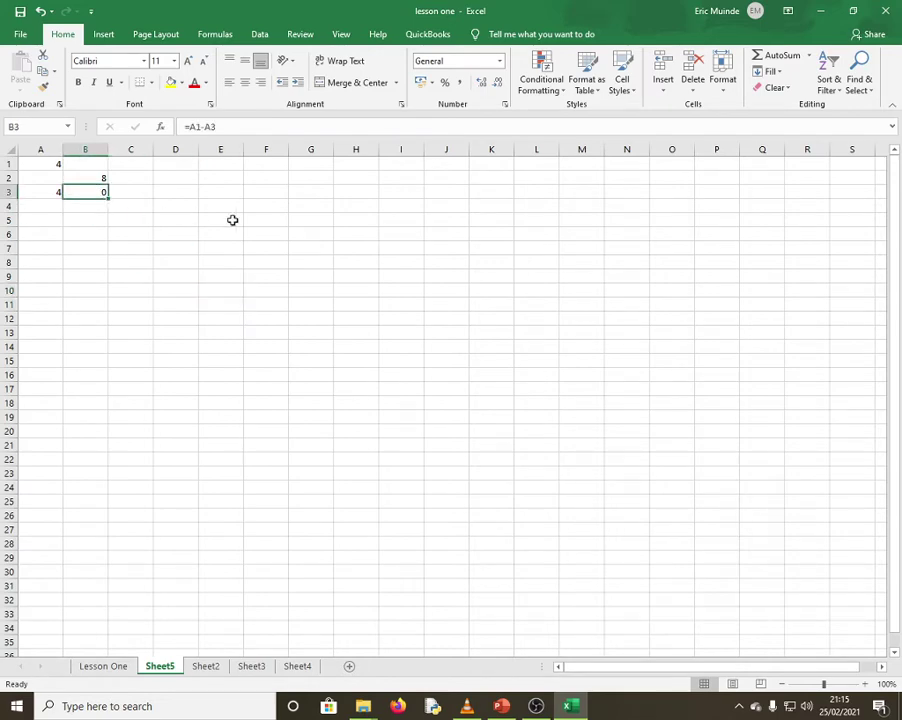
Check the subtraction formula in B3 and the addition formula in B2, and return to the Lesson One sheet.
left_click(204, 273)
left_click(136, 213)
left_click(91, 191)
left_click(100, 178)
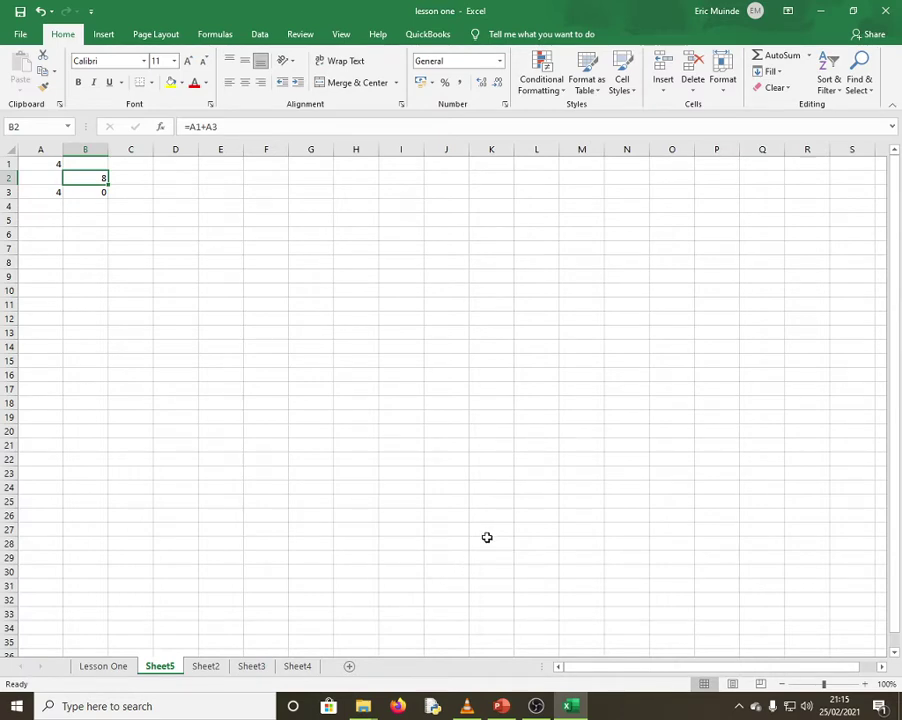
left_click(116, 665)
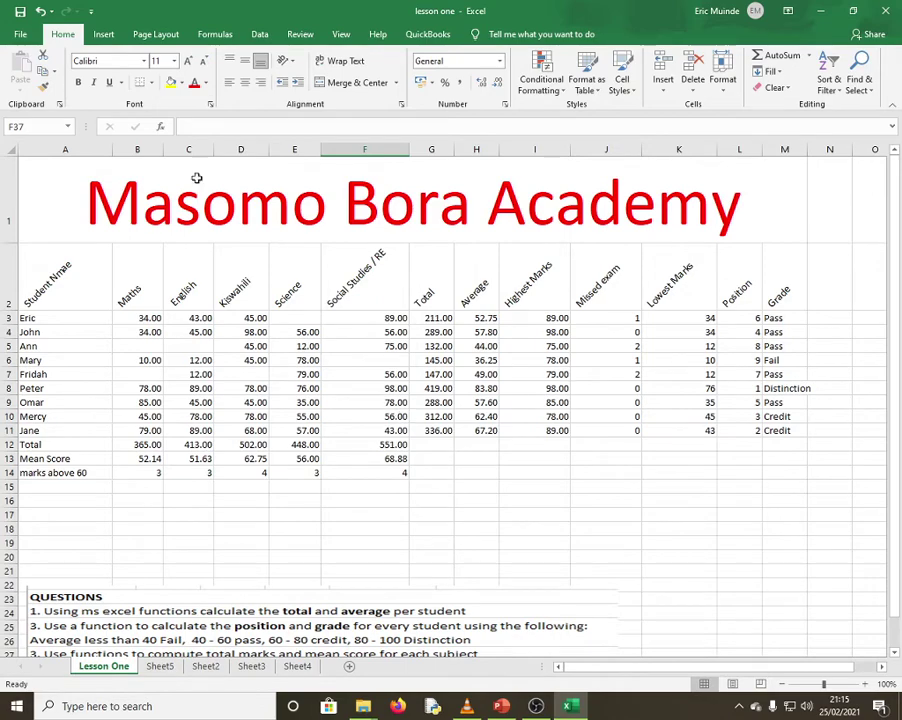
Begin saving the workbook as lesson one in the MS Excel Course folder on the Desktop.
left_click(18, 34)
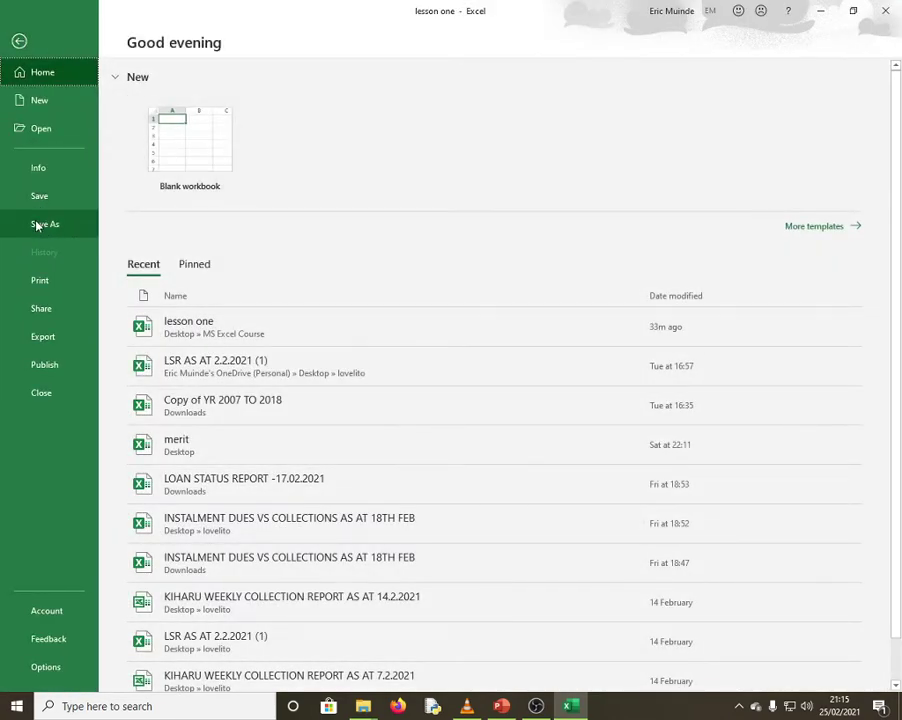
left_click(37, 226)
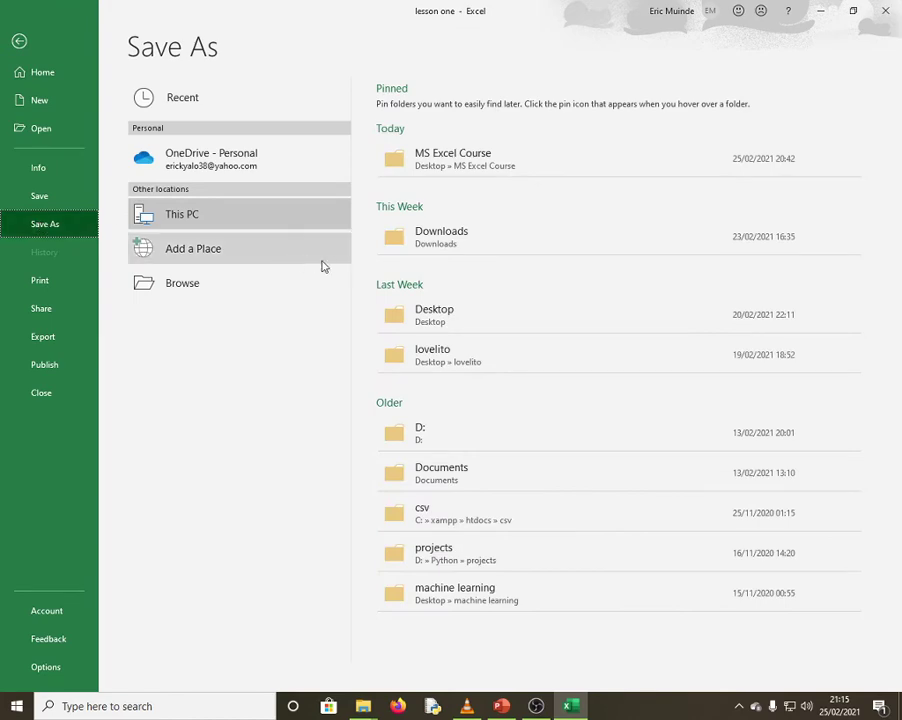
left_click(169, 216)
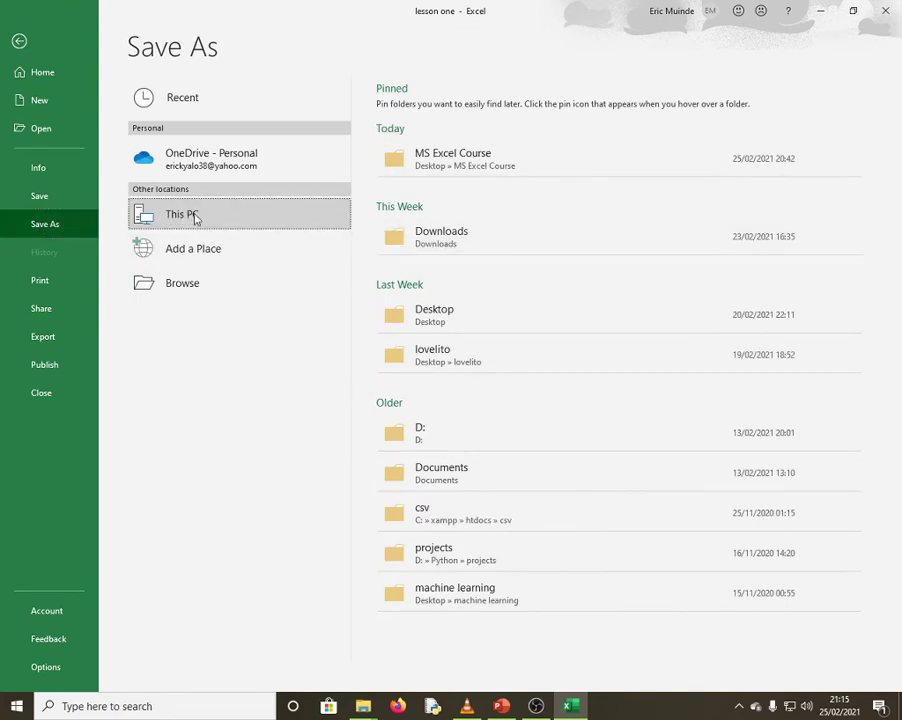
left_click(482, 308)
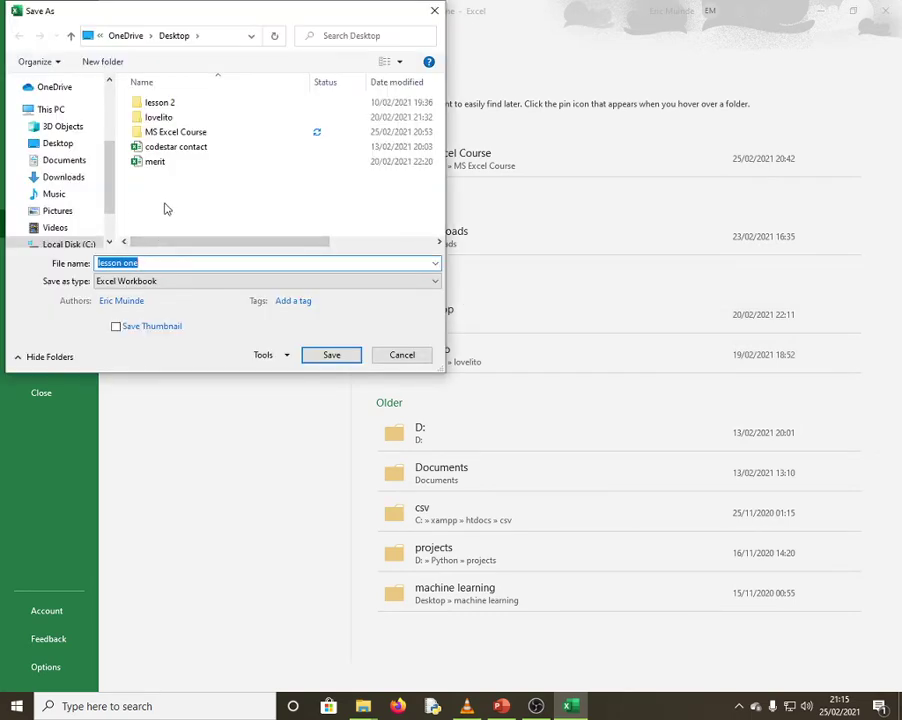
left_click(192, 135)
double_click(199, 138)
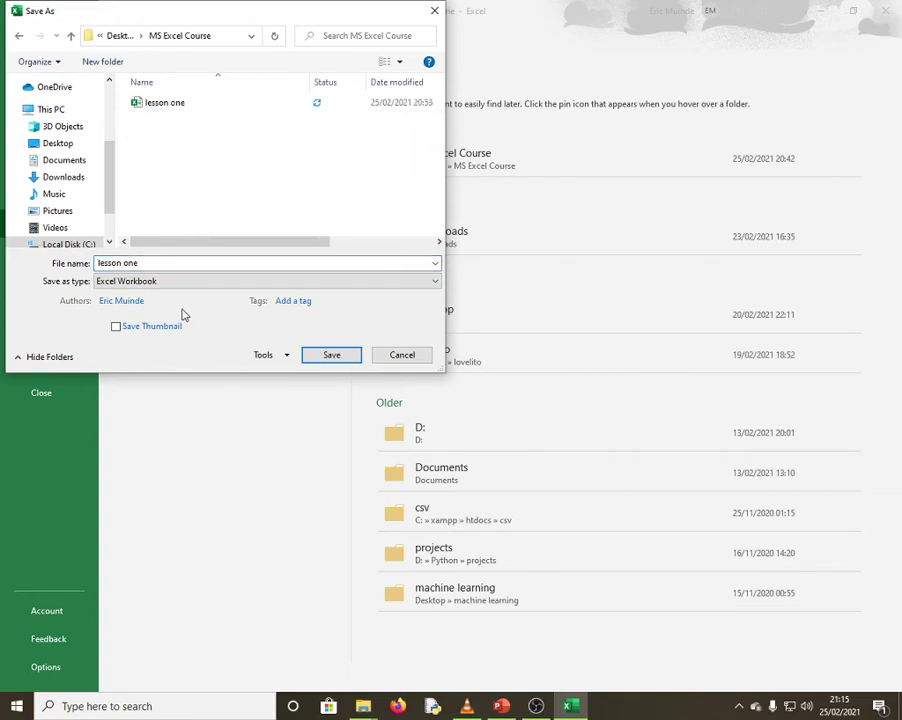
Set a password to open and a password to modify in the save options, and re-enter both for confirmation.
left_click(286, 359)
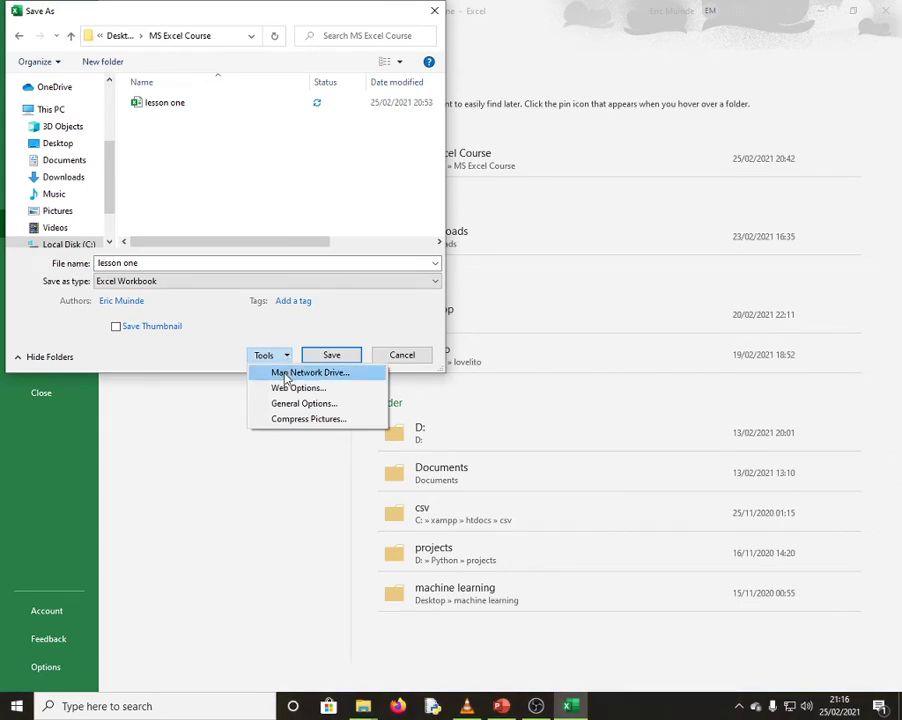
left_click(303, 403)
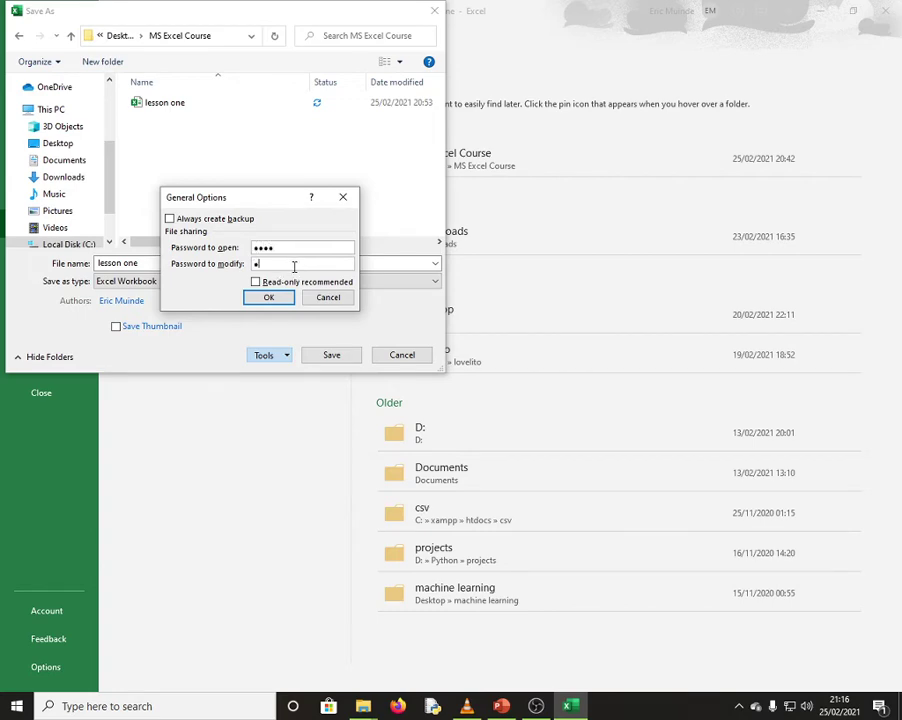
left_click(297, 268)
type("••••")
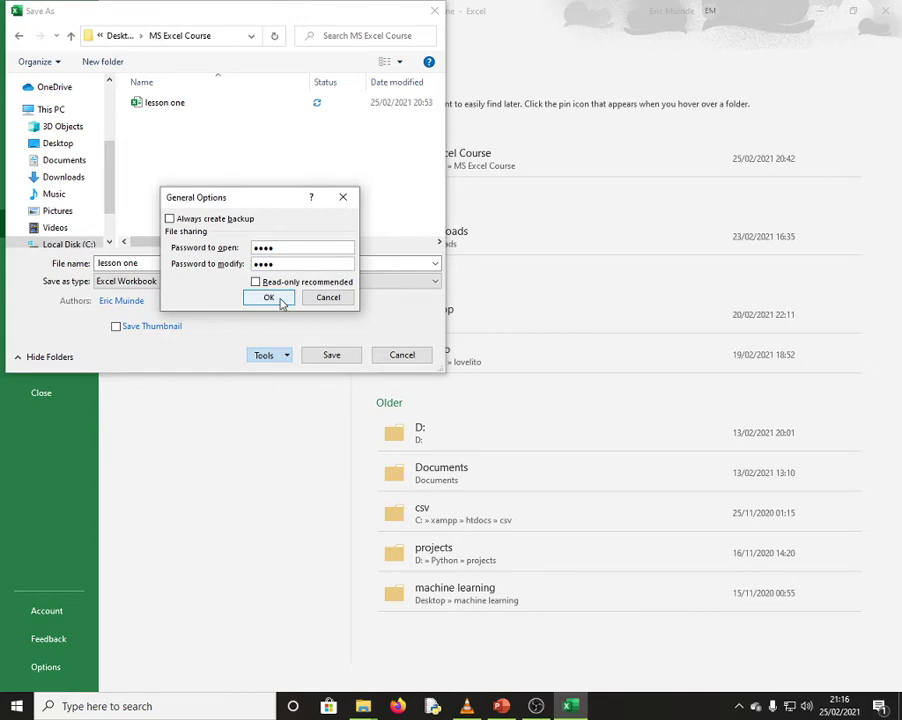
left_click(281, 302)
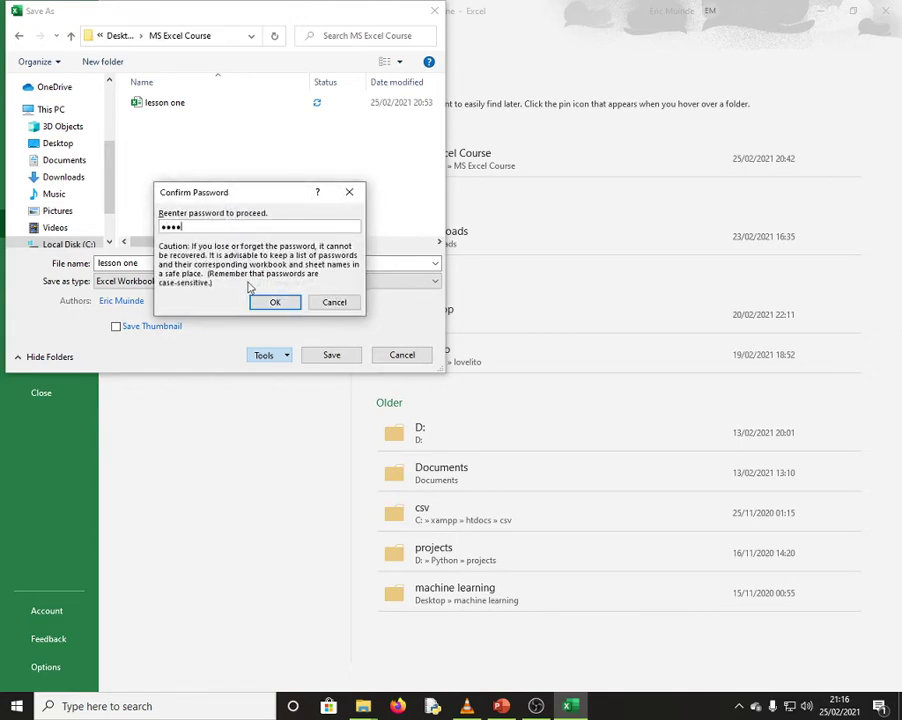
left_click(274, 301)
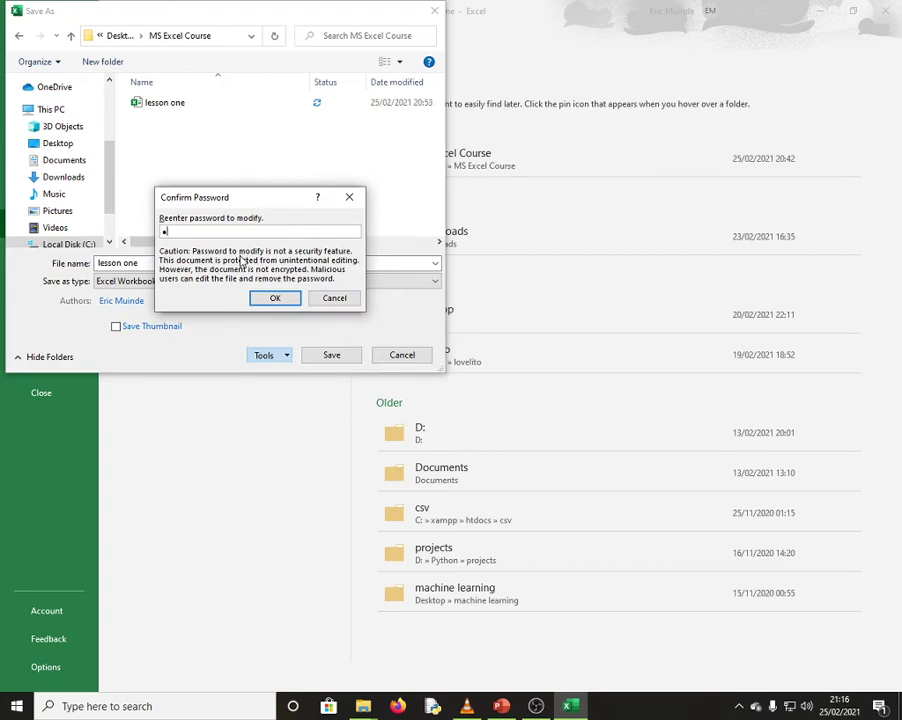
type("••••")
left_click(276, 300)
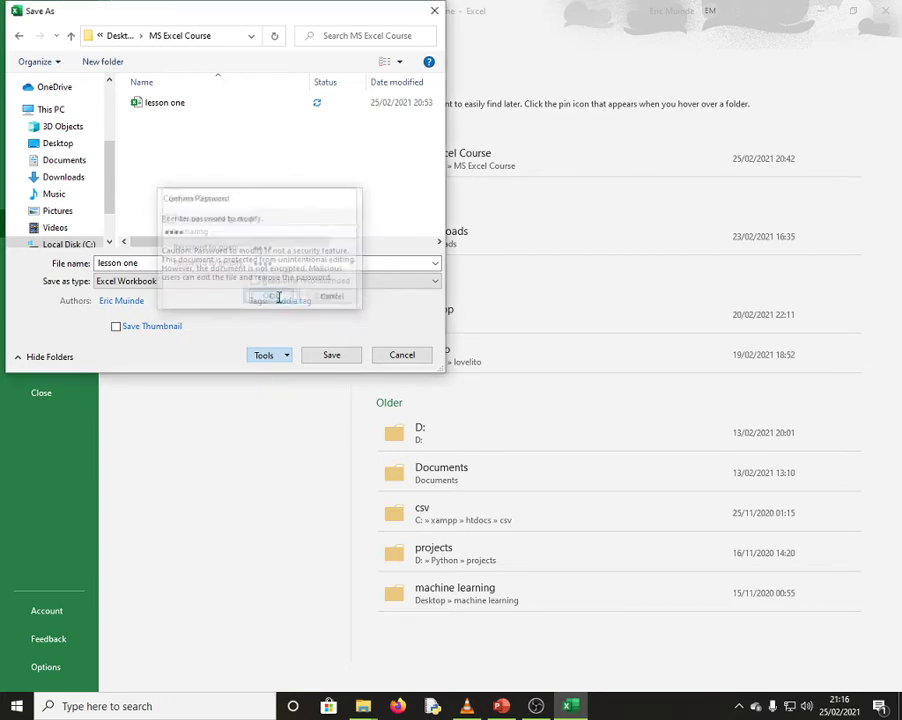
Save the protected workbook over the existing lesson one file and close it.
left_click(350, 359)
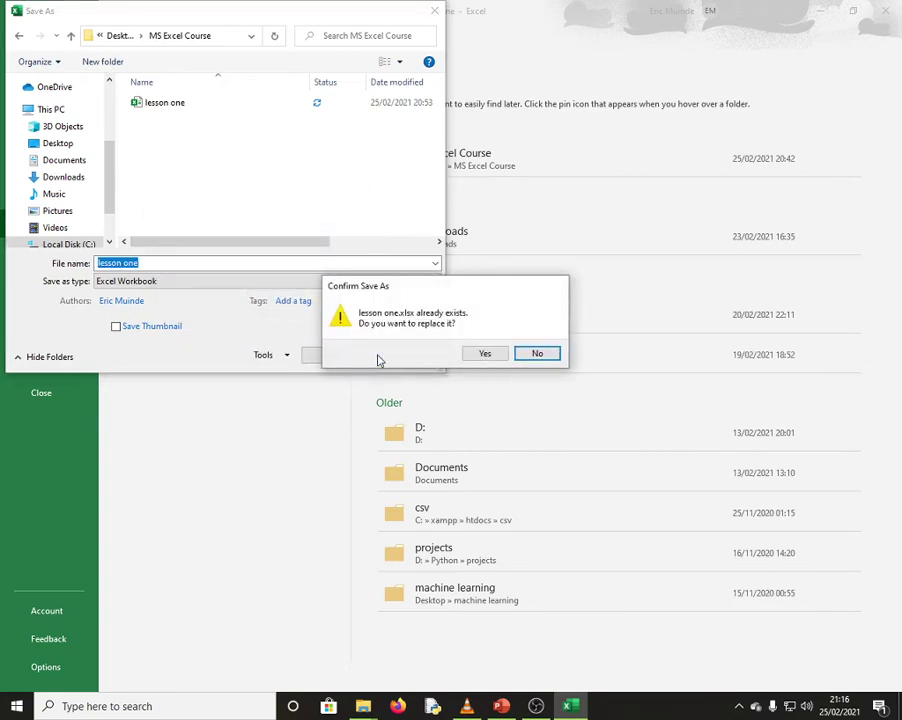
left_click(492, 360)
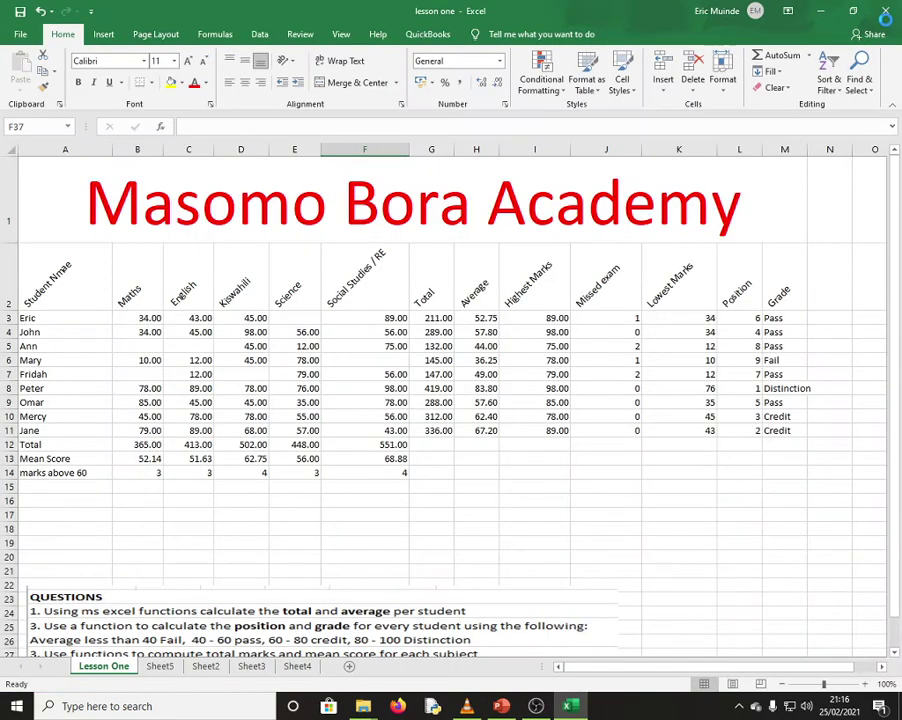
left_click(886, 11)
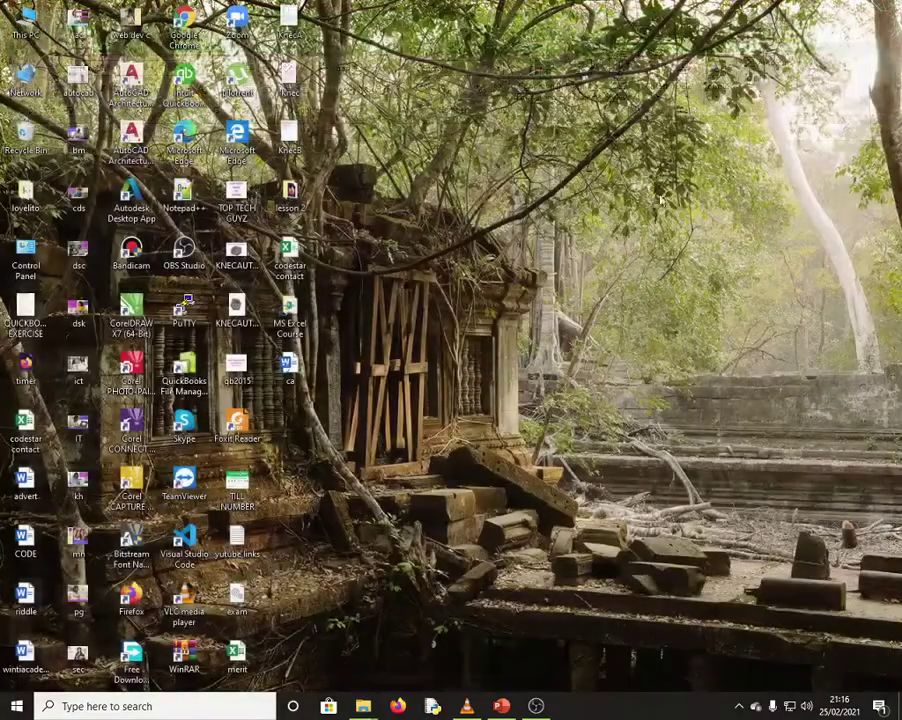
Reopen lesson one from the MS Excel Course folder with its opening password, in read-only mode.
double_click(303, 323)
double_click(683, 242)
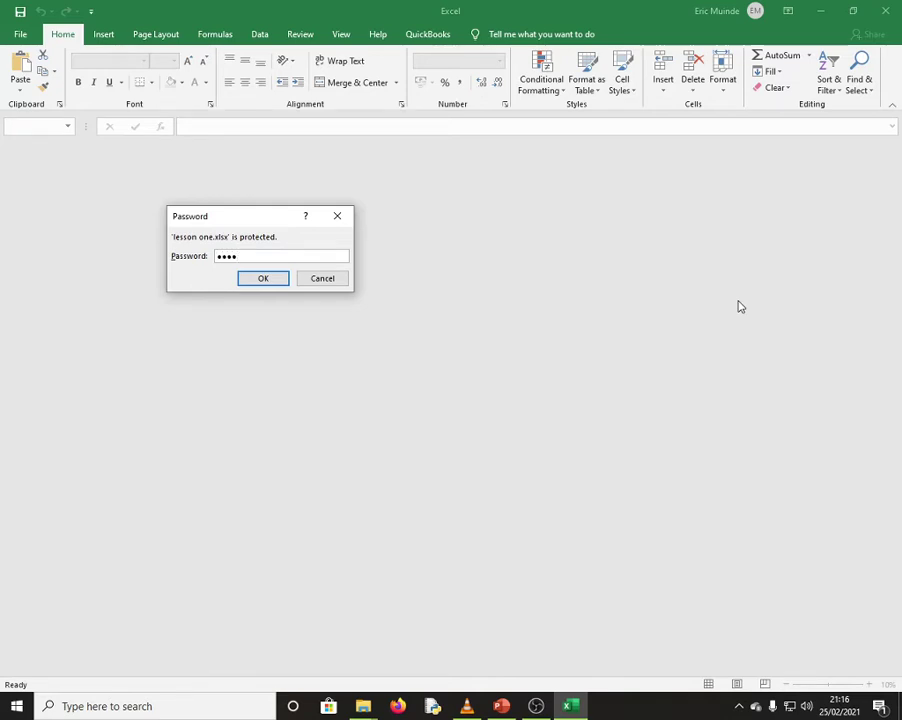
left_click(260, 282)
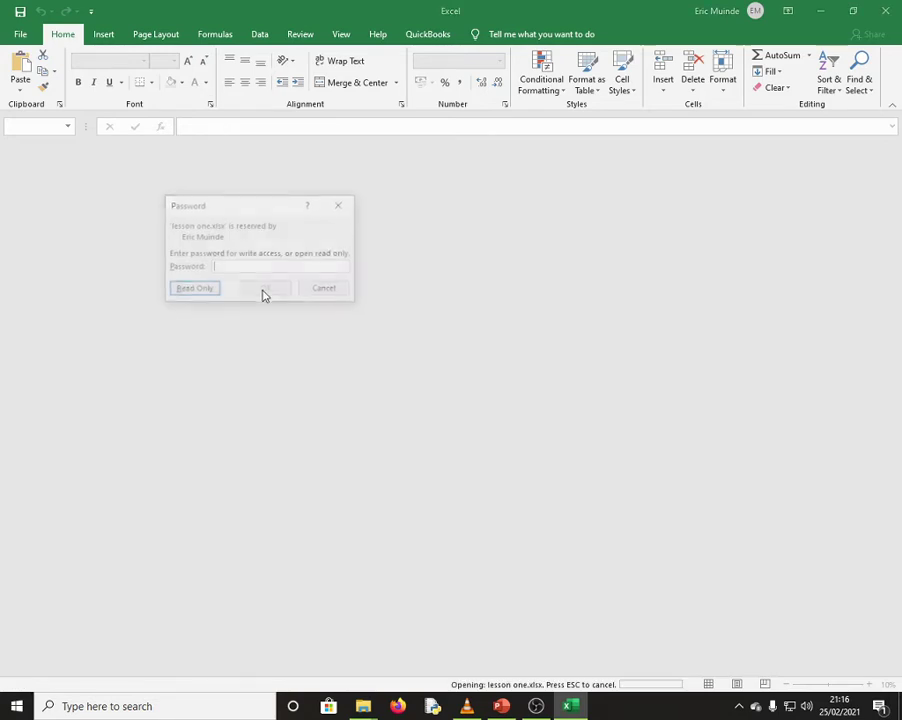
left_click(200, 292)
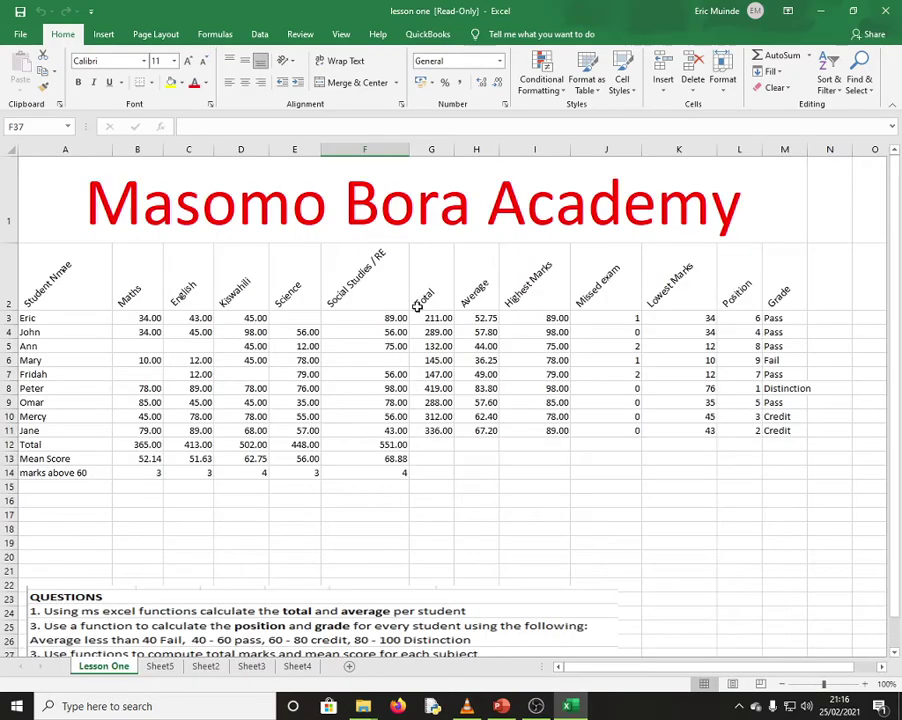
Try to enter tu67 as the Kiswahili mark in cell D4 and cancel the entry.
left_click(290, 508)
left_click(245, 332)
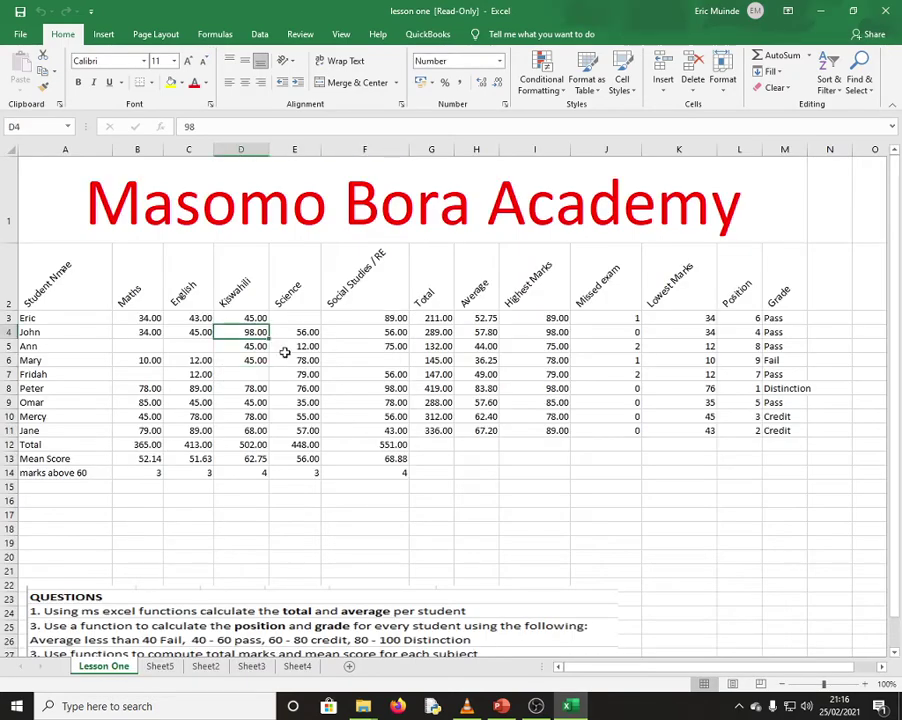
type("tu67")
key("Return")
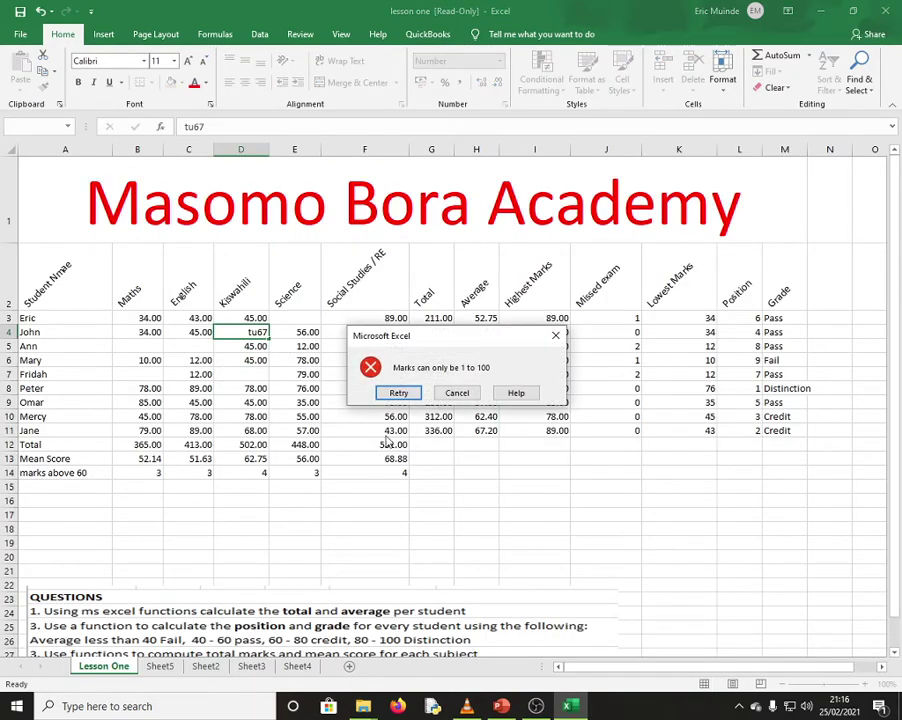
left_click(457, 393)
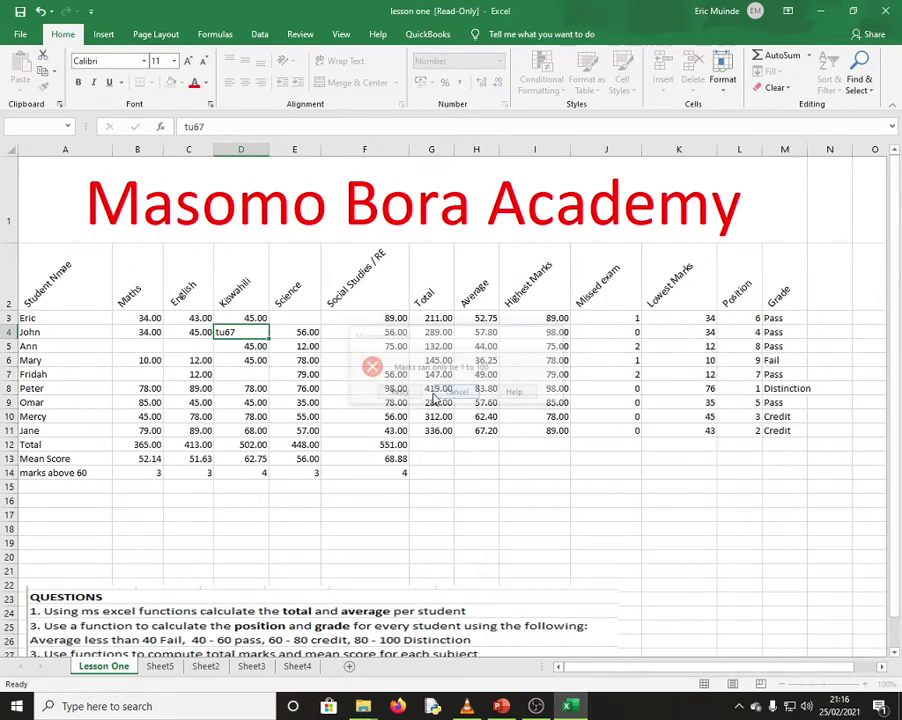
left_click(365, 530)
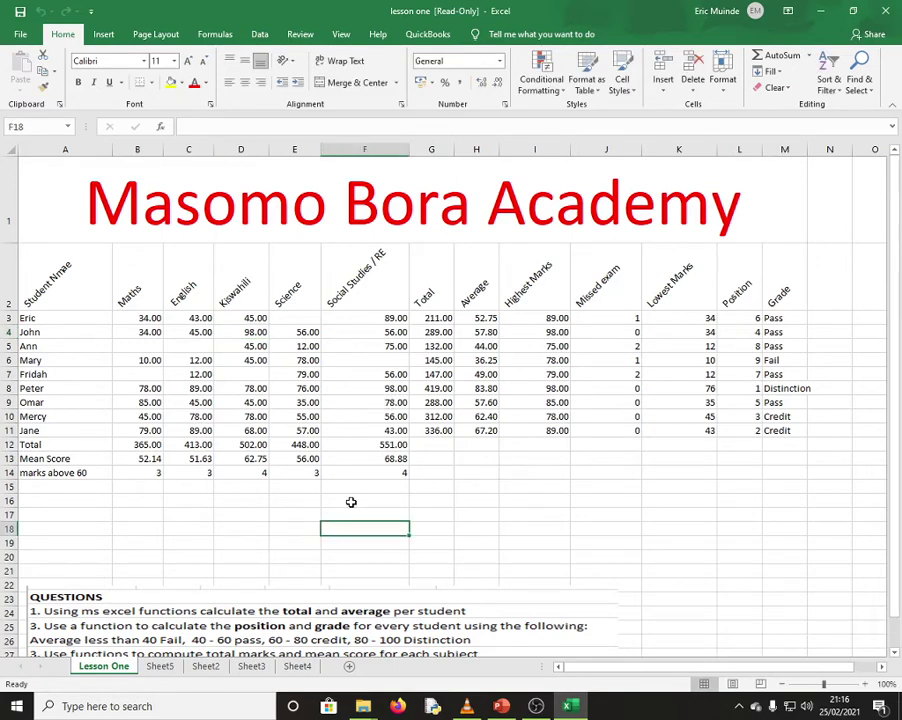
Try the Kiswahili mark 56565 in cell D9, cancel it, and enter 78 there instead.
left_click(259, 402)
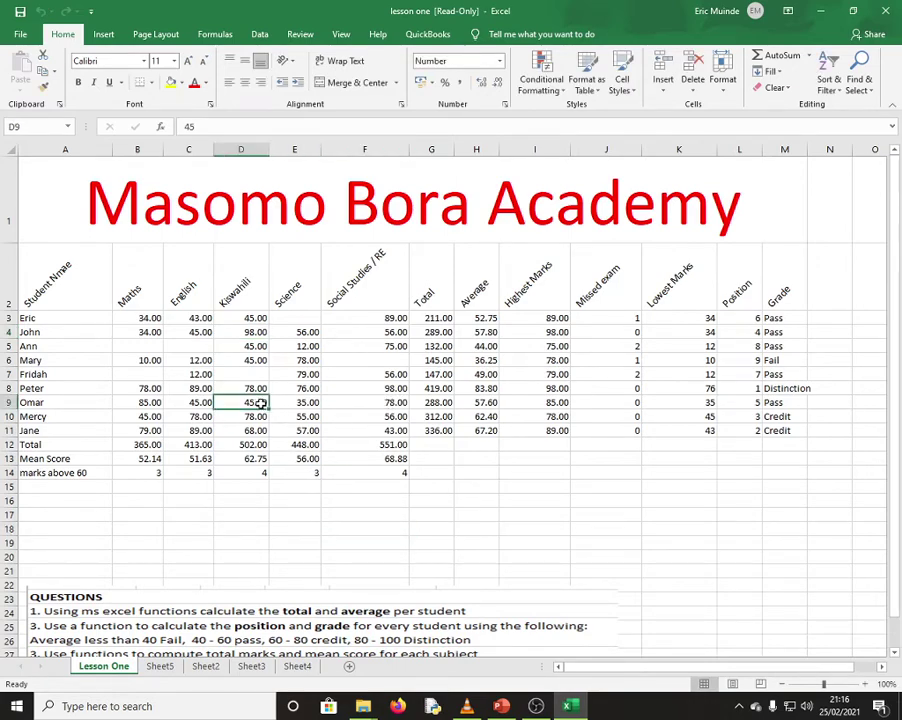
type("56565")
key("Return")
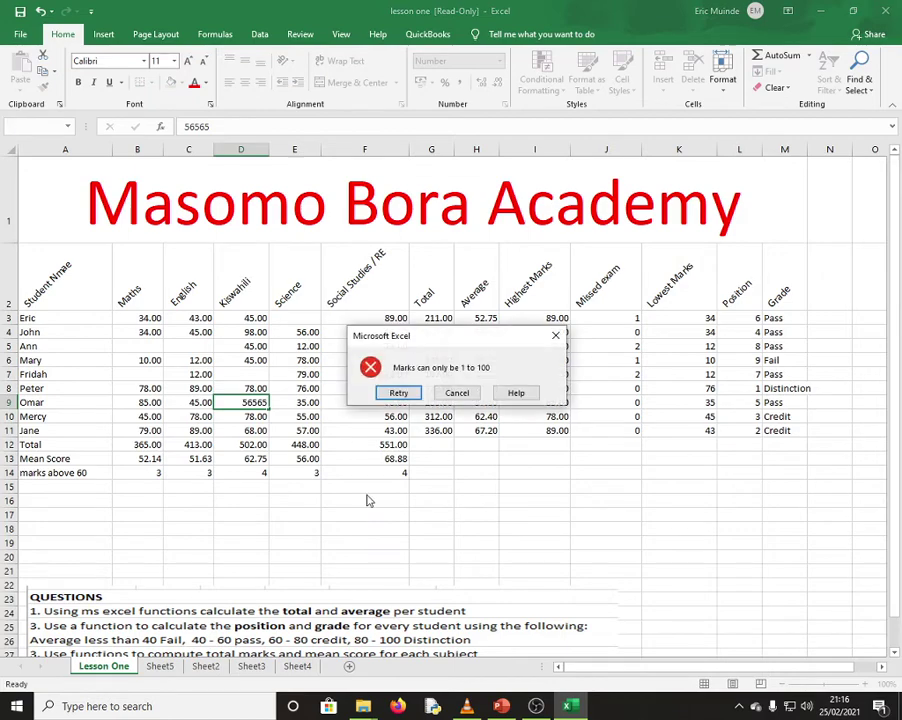
left_click(458, 394)
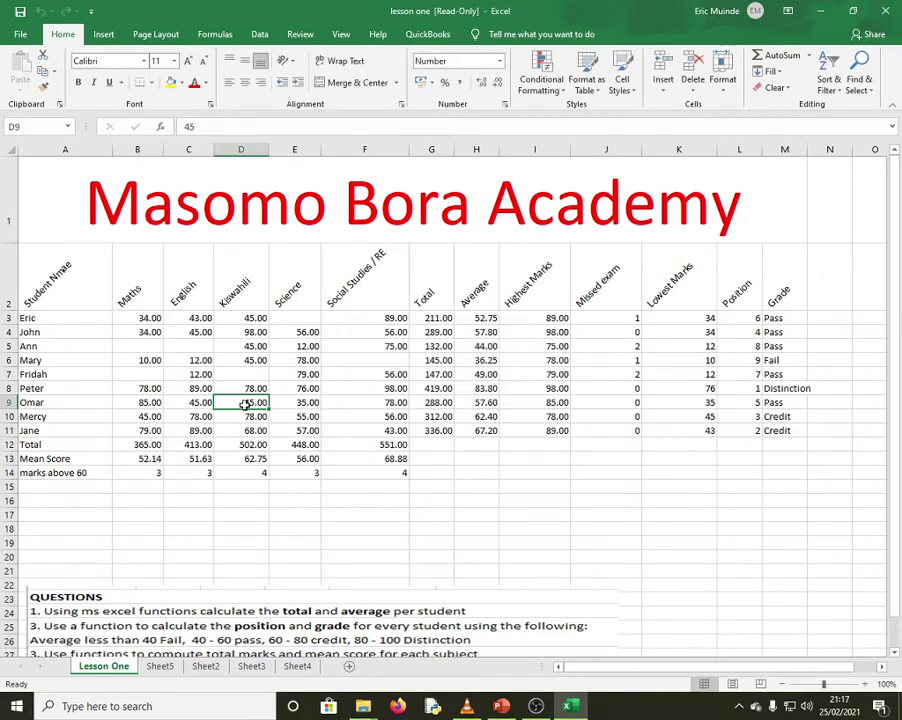
type("78")
left_click(312, 500)
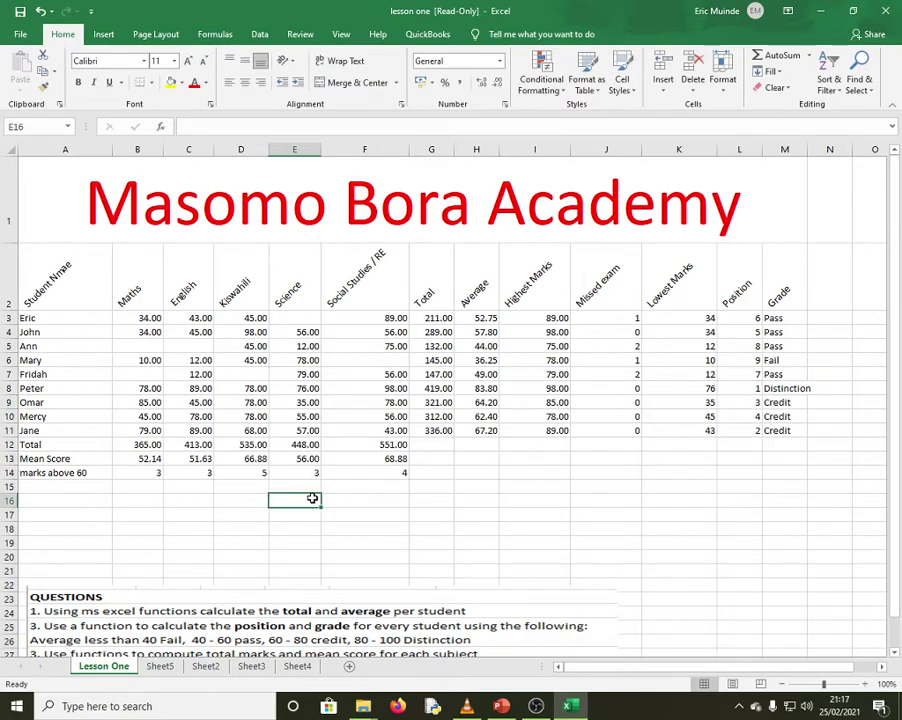
Close the read-only workbook without saving its changes.
left_click(885, 11)
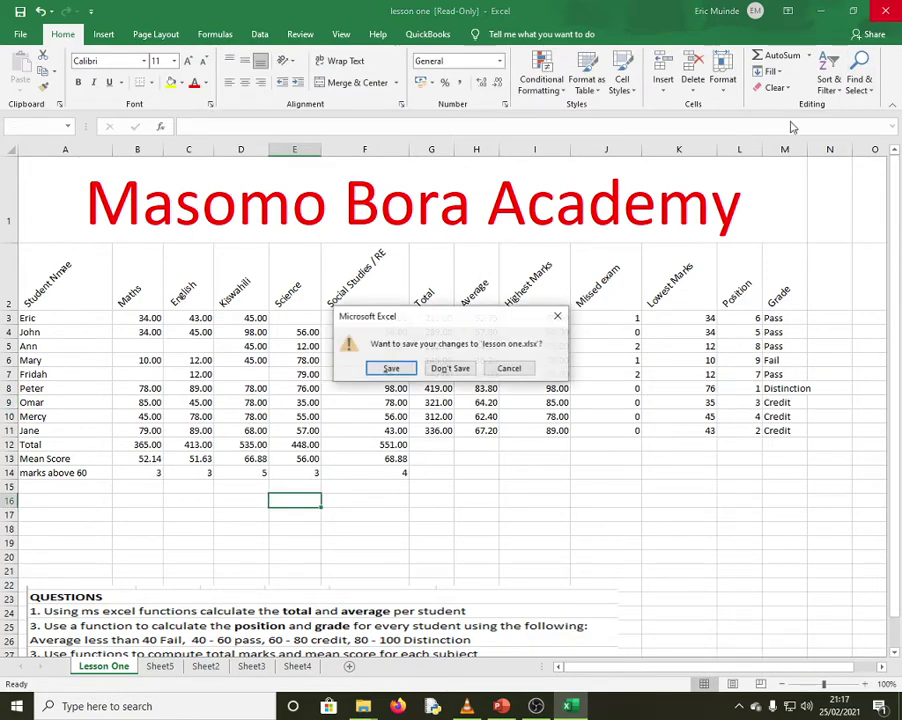
left_click(513, 369)
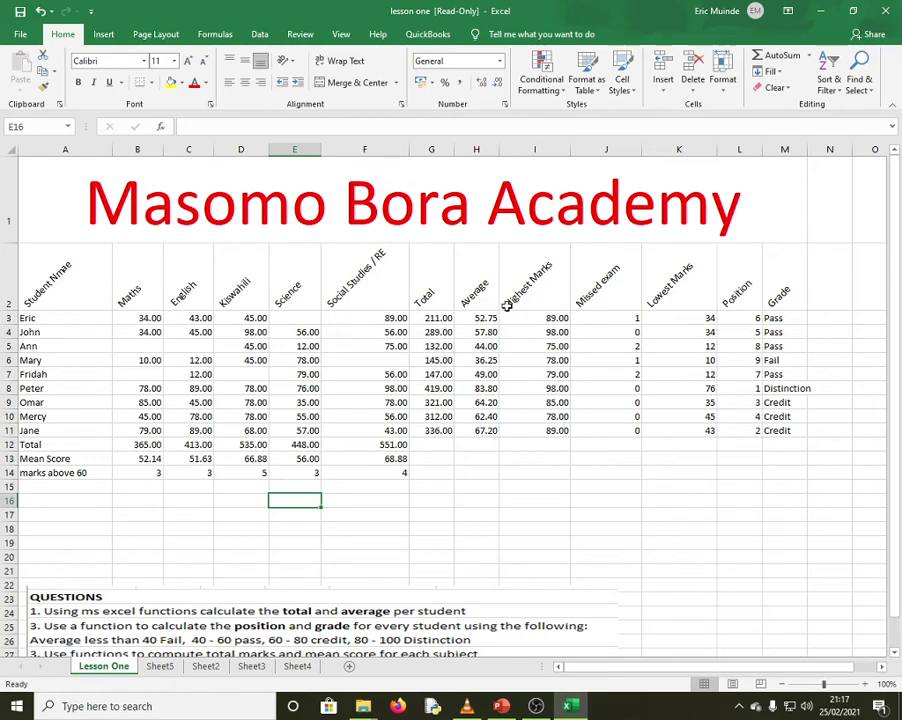
left_click(885, 11)
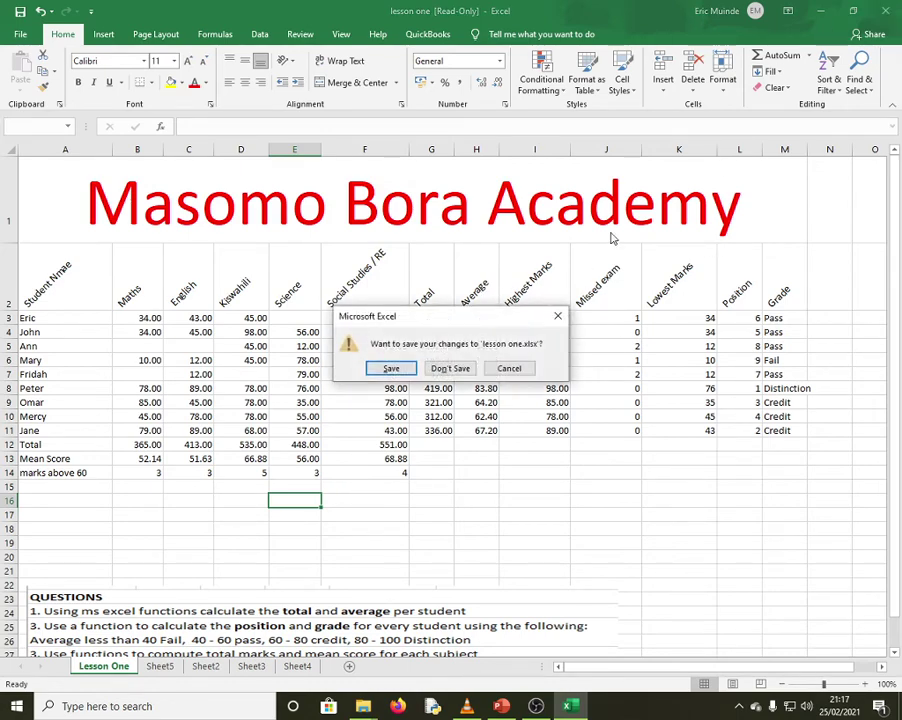
left_click(450, 369)
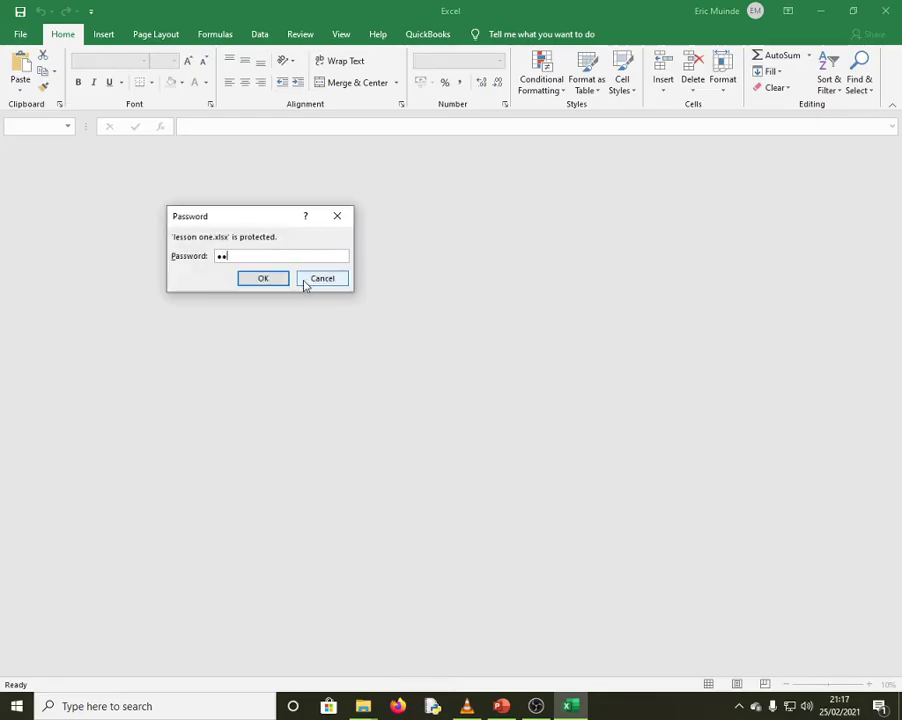
Reopen lesson one with full write access by entering its opening password and its modify password.
type("••")
left_click(272, 280)
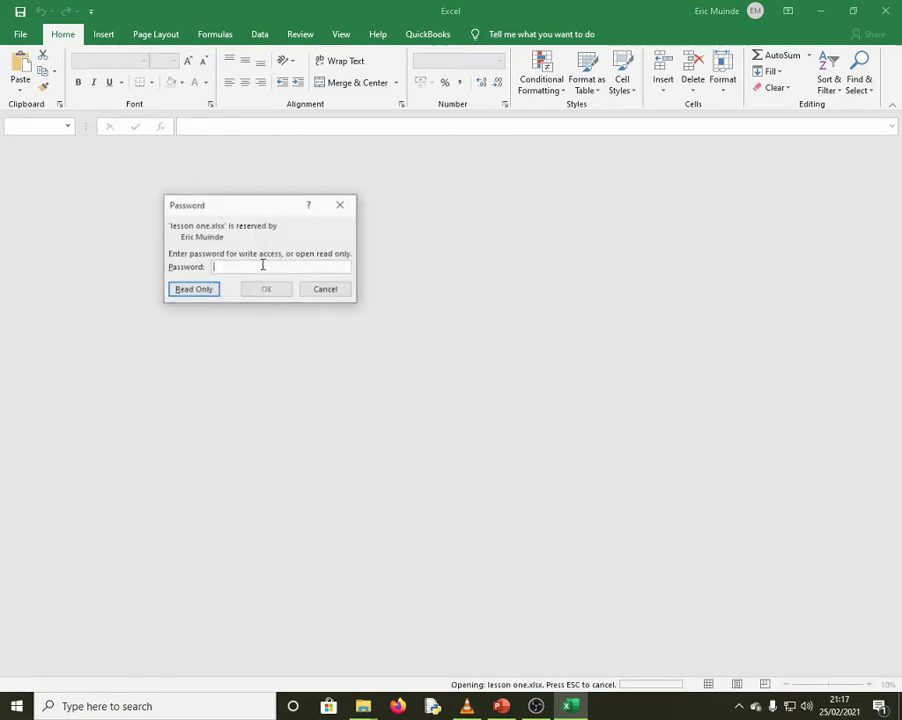
type("•")
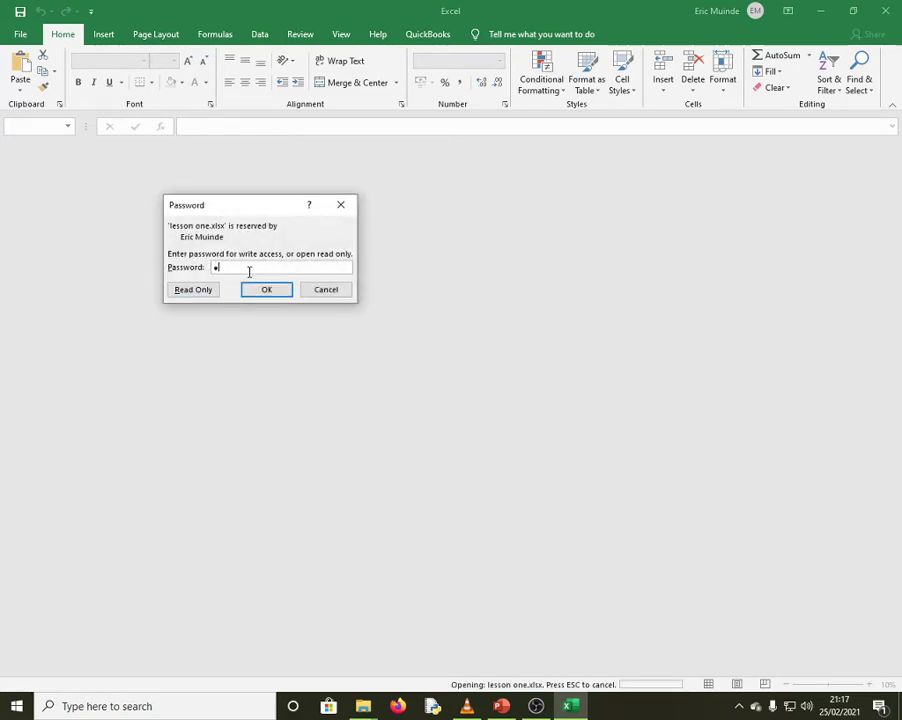
type("•••")
left_click(268, 289)
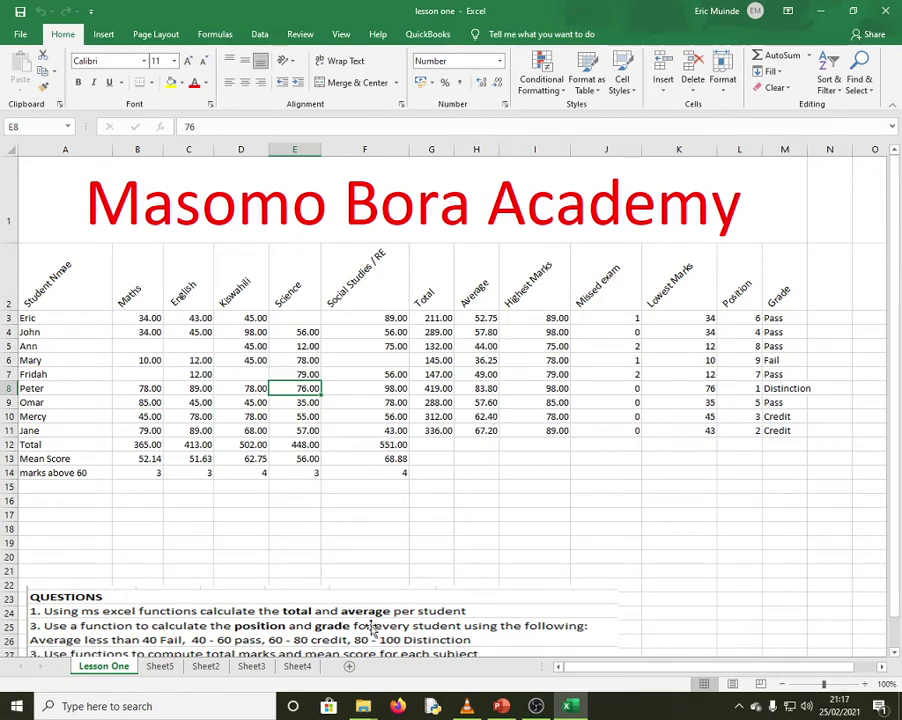
Switch to the ms excel course presentation in PowerPoint and run the slide show from the first slide to the course outline.
left_click(502, 706)
scroll(150, 335, "up", 3)
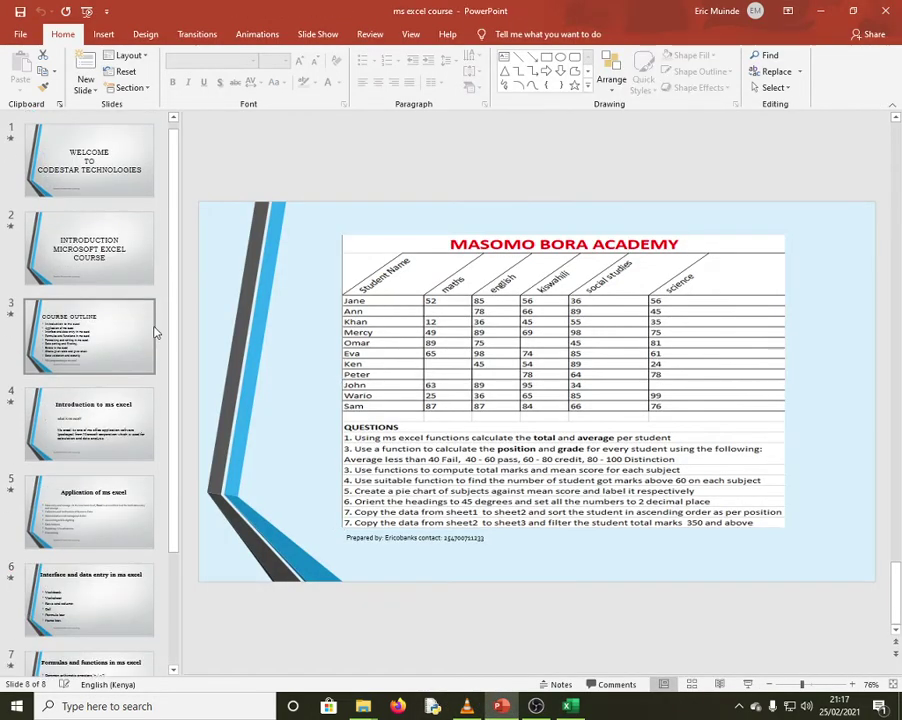
left_click(95, 160)
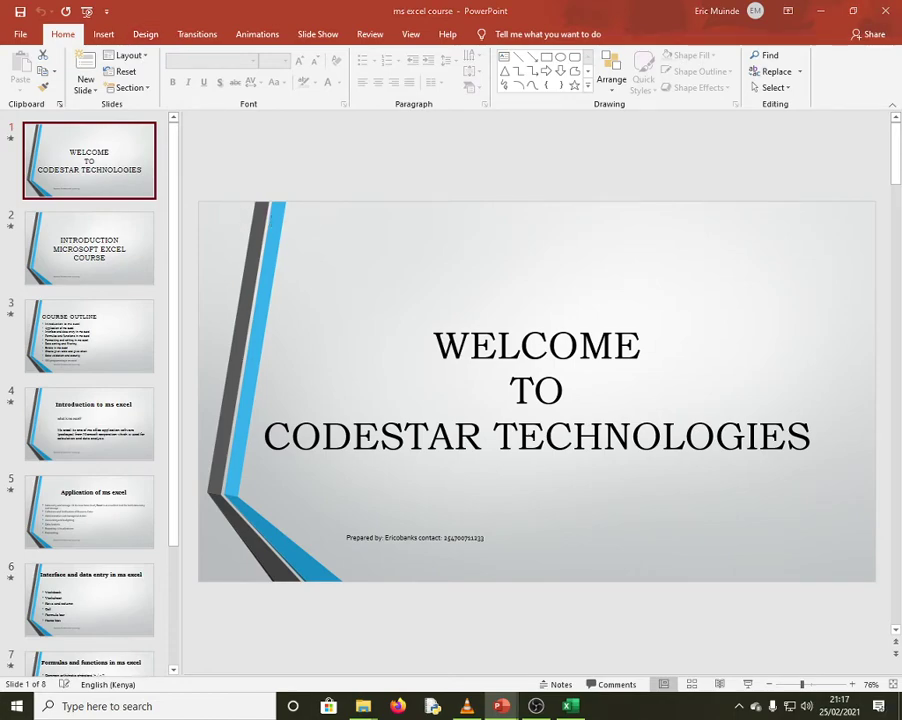
key("F5")
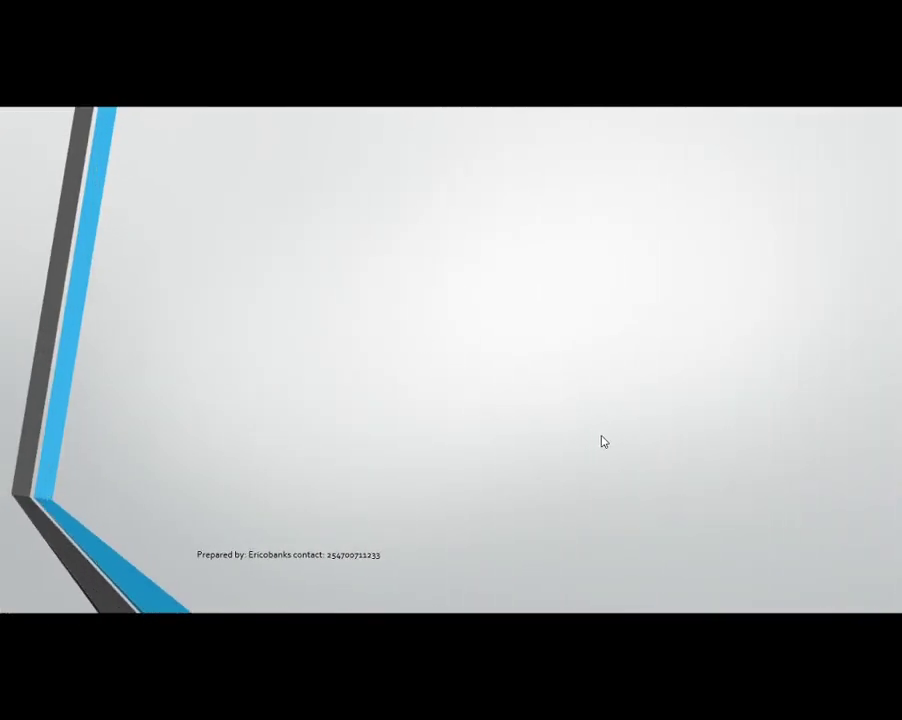
left_click(562, 398)
left_click(474, 407)
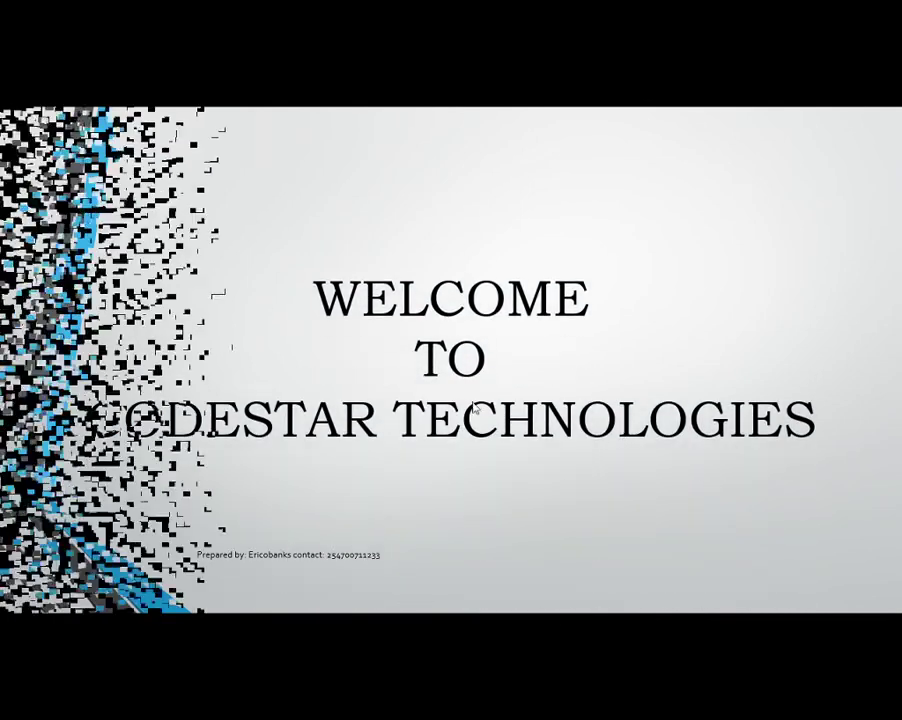
left_click(541, 437)
left_click(541, 434)
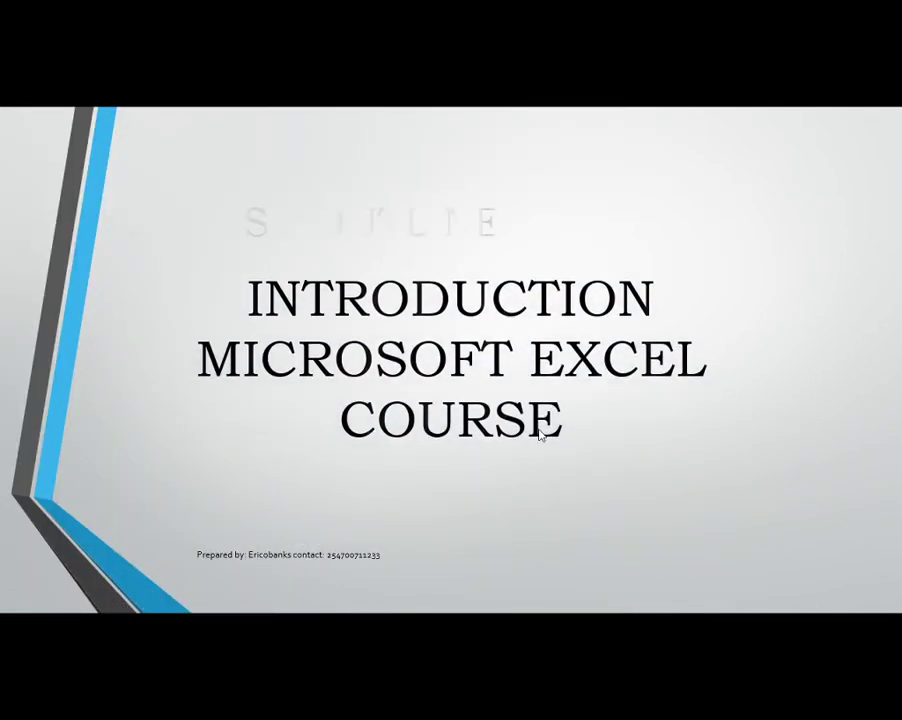
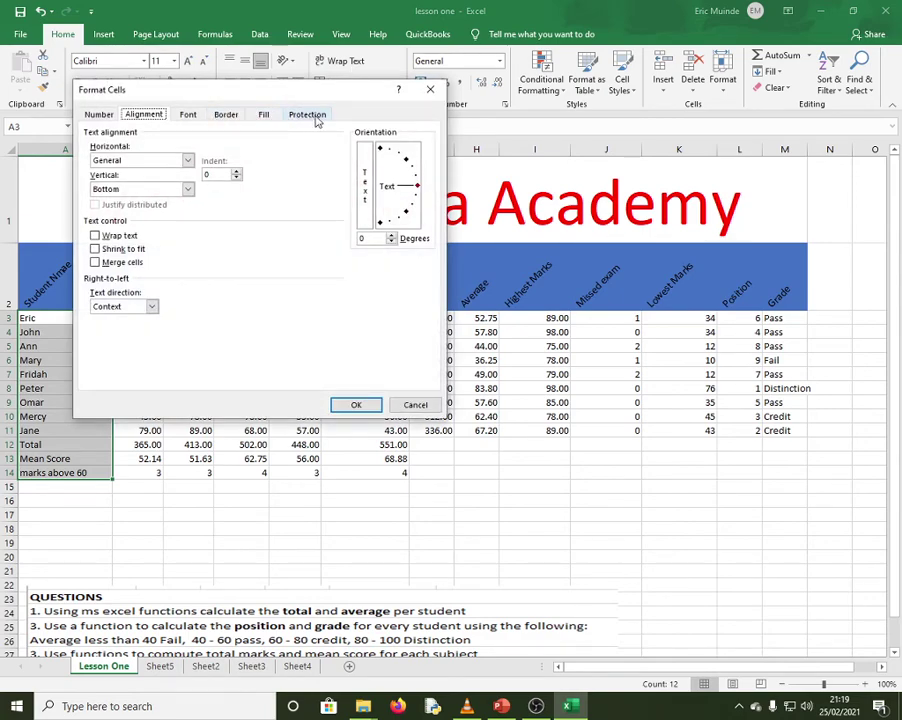
Examine the cell protection options for the student name column and leave the cell formatting settings without changes.
left_click(310, 116)
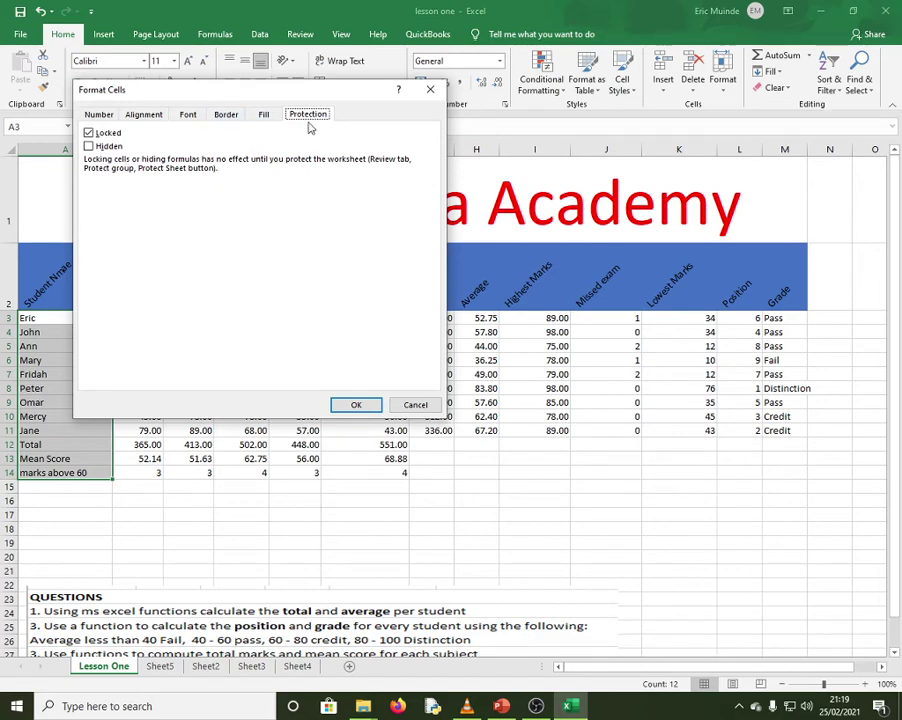
left_click(430, 89)
left_click(364, 388)
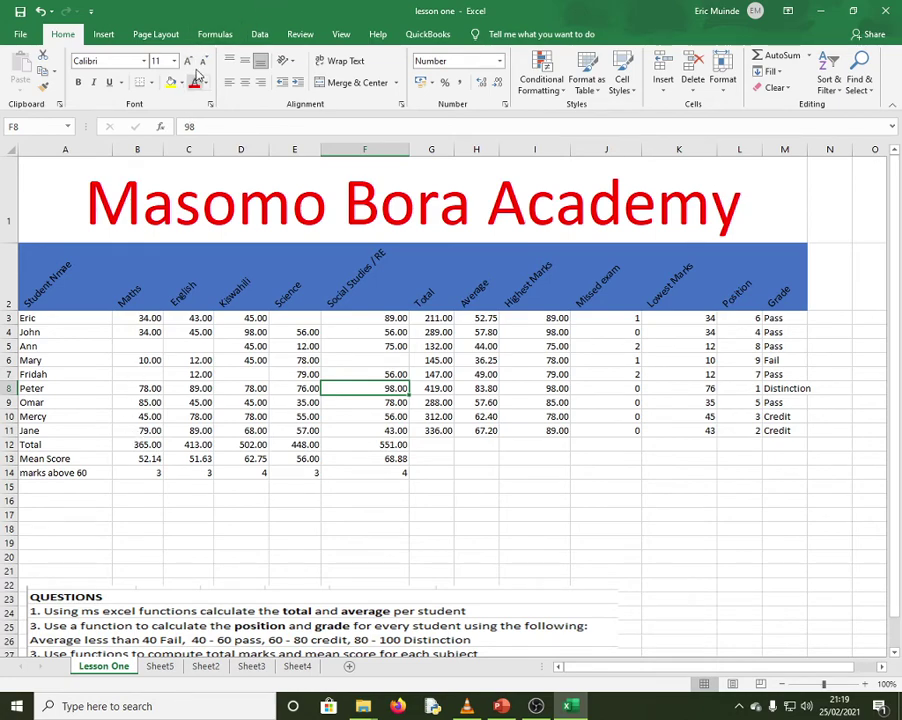
left_click(310, 401)
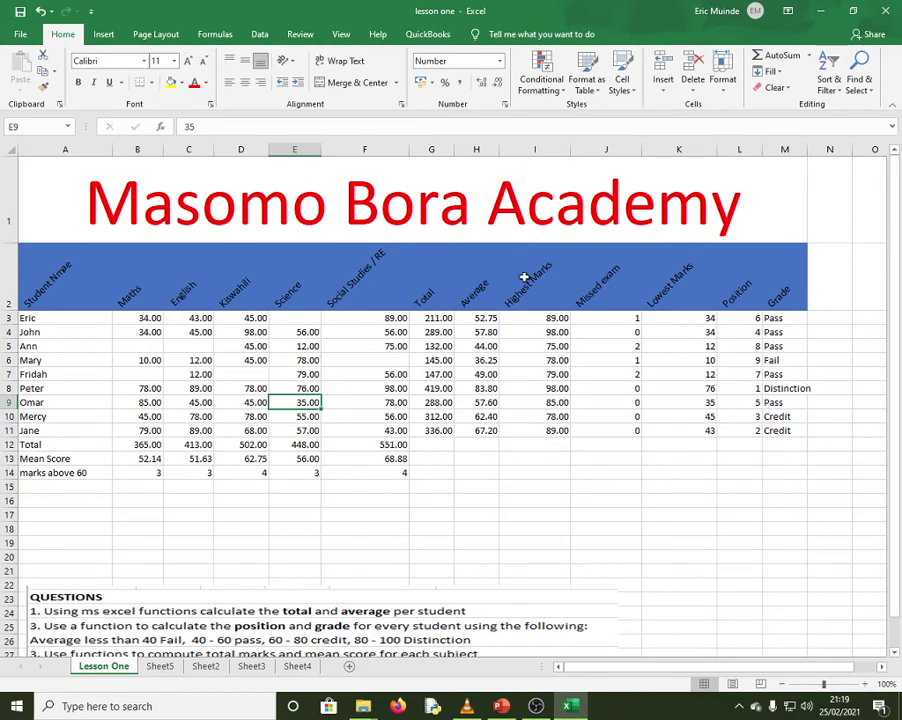
left_click(538, 333)
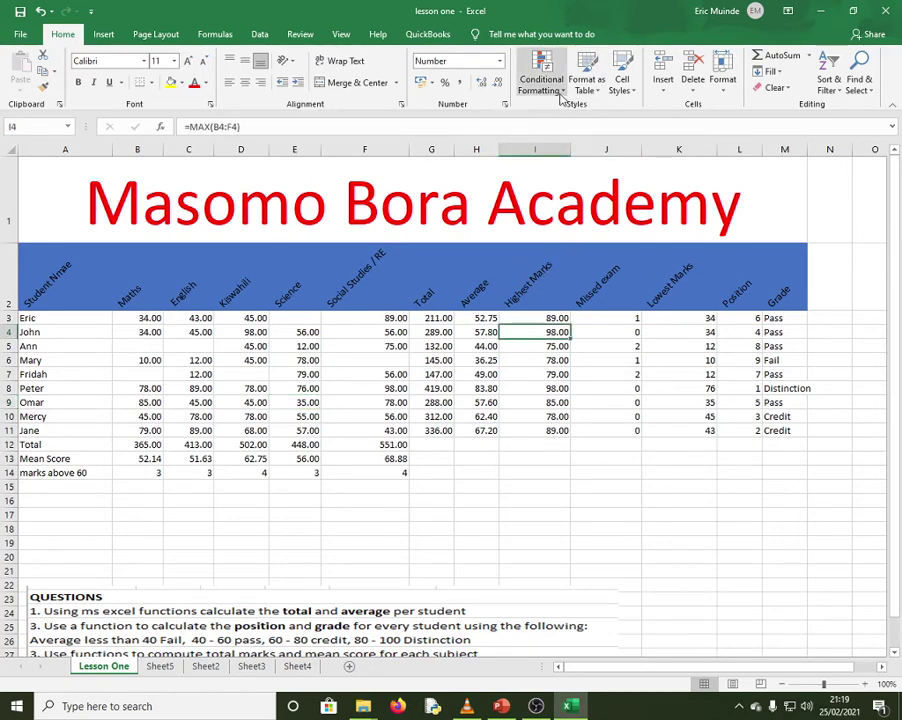
left_click(442, 360)
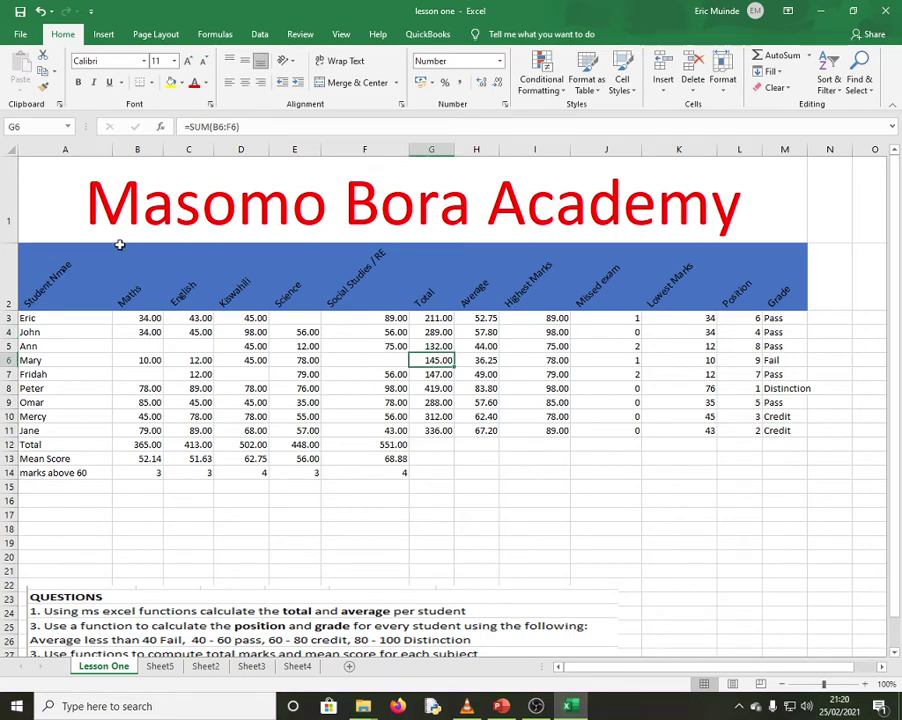
left_click_drag(48, 300, 770, 472)
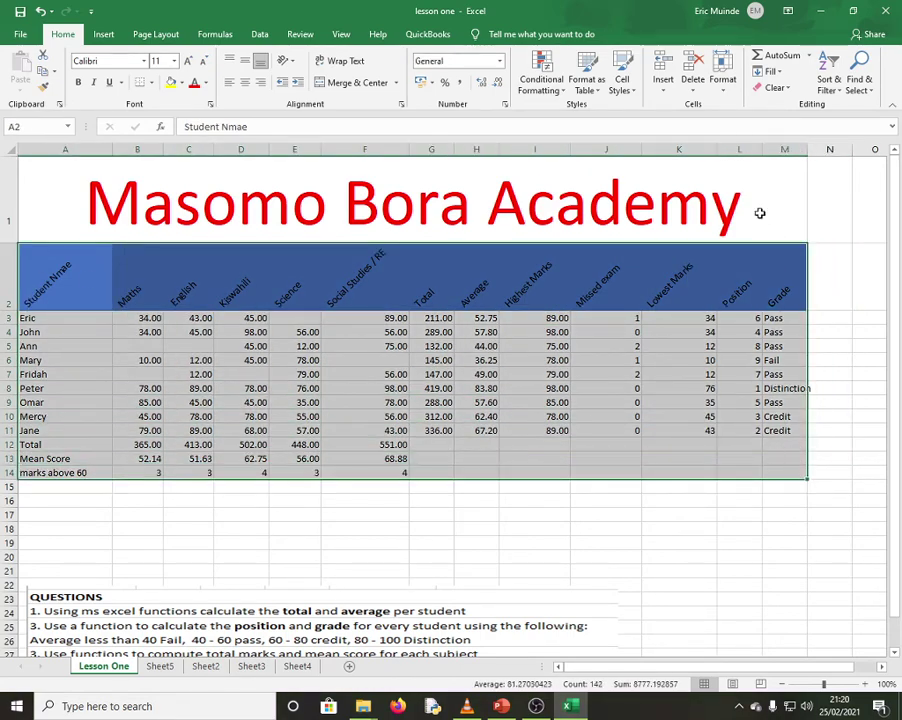
left_click(563, 90)
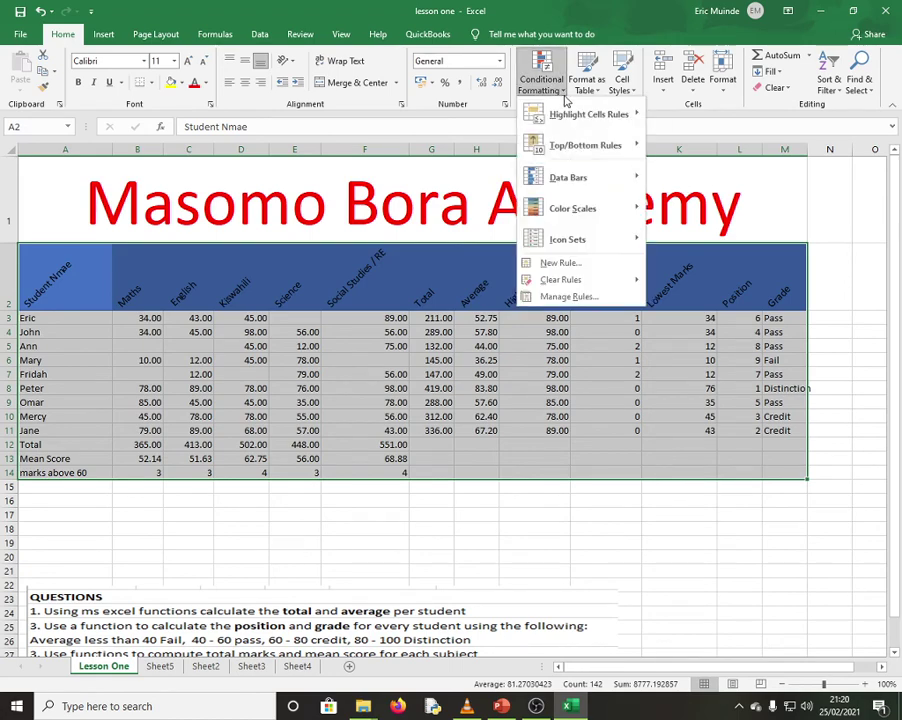
mouse_move(608, 124)
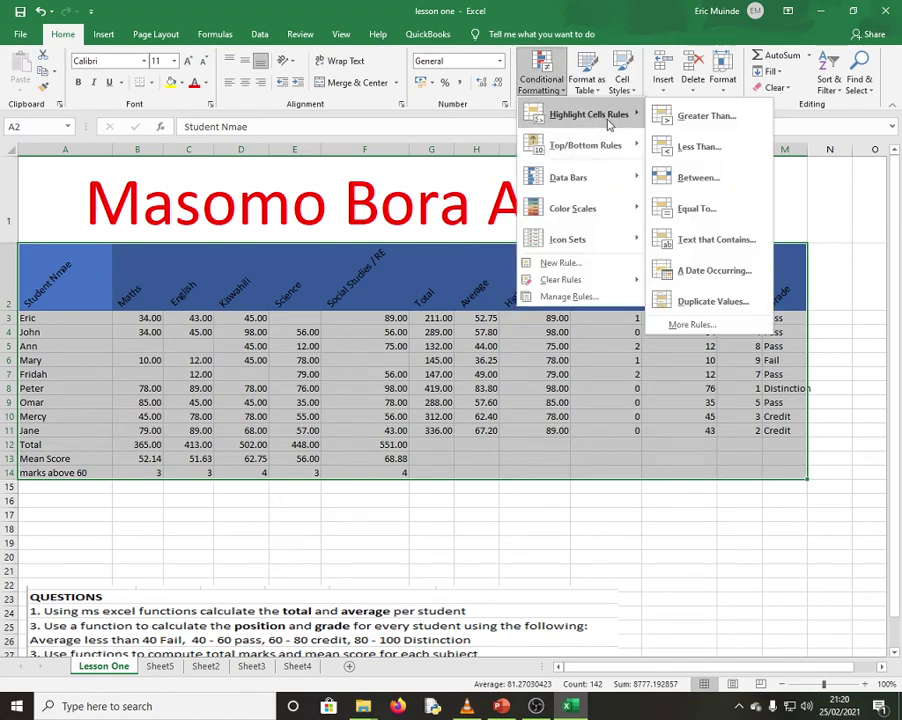
left_click(711, 125)
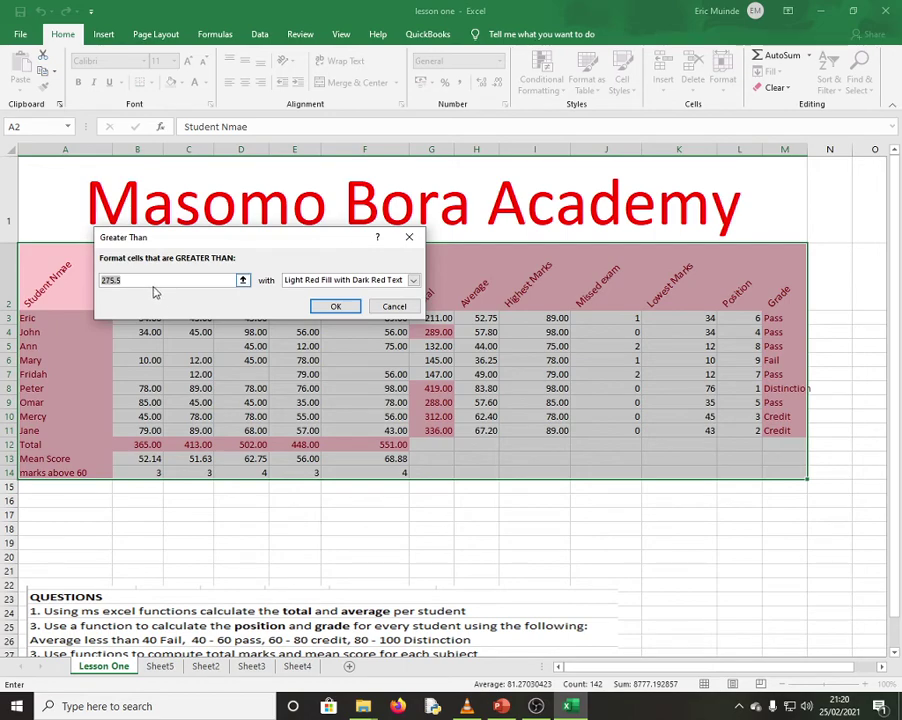
left_click(403, 307)
left_click(471, 328)
left_click(364, 405)
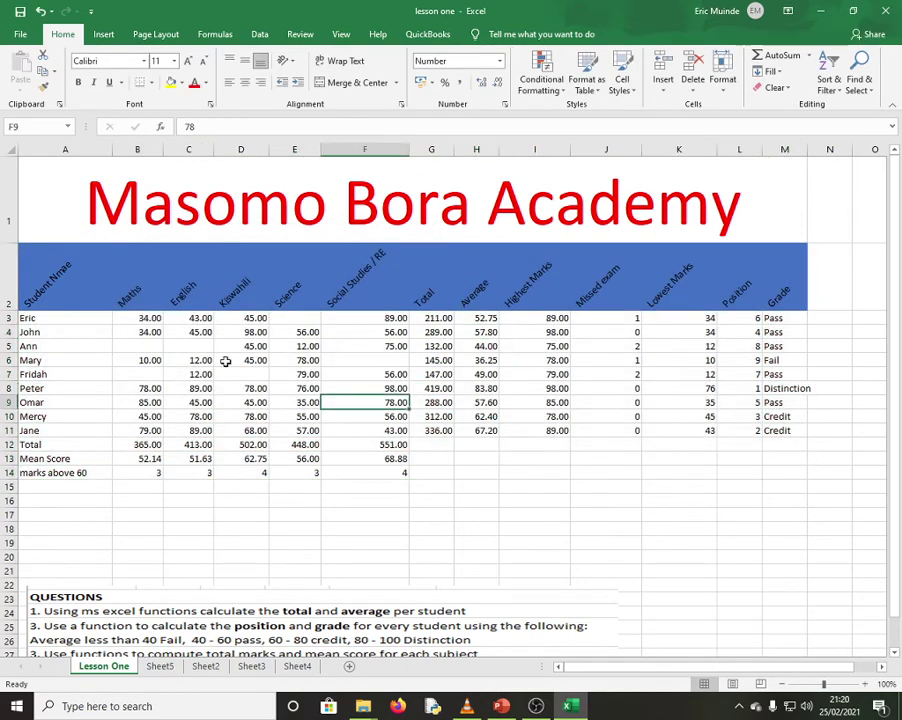
Highlight subject marks greater than 60 in B3:F11 using Light Red Fill with Dark Red Text conditional formatting.
left_click_drag(140, 318, 373, 432)
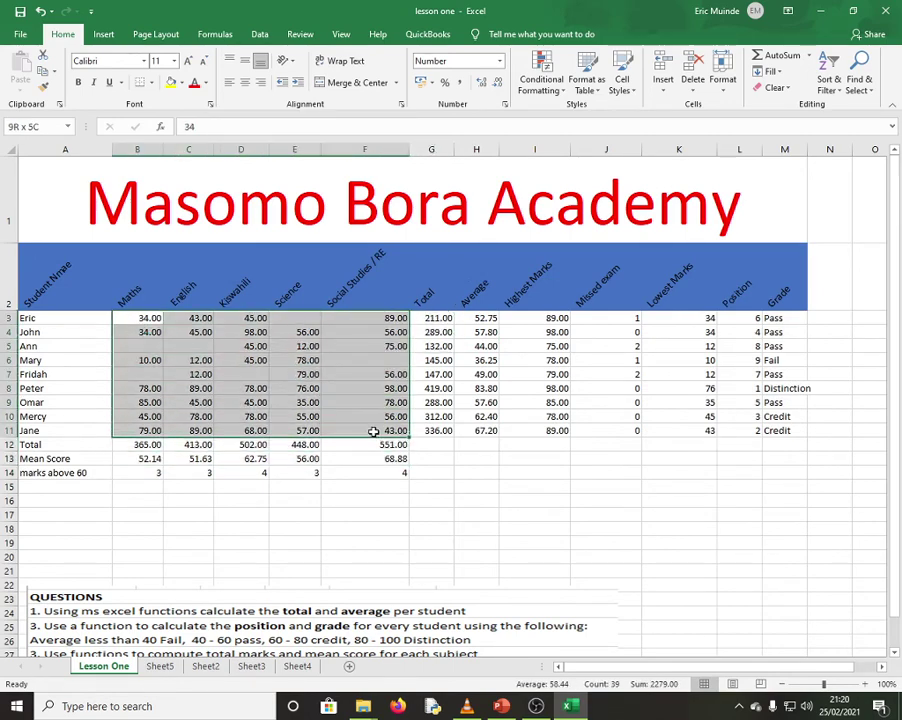
left_click(541, 80)
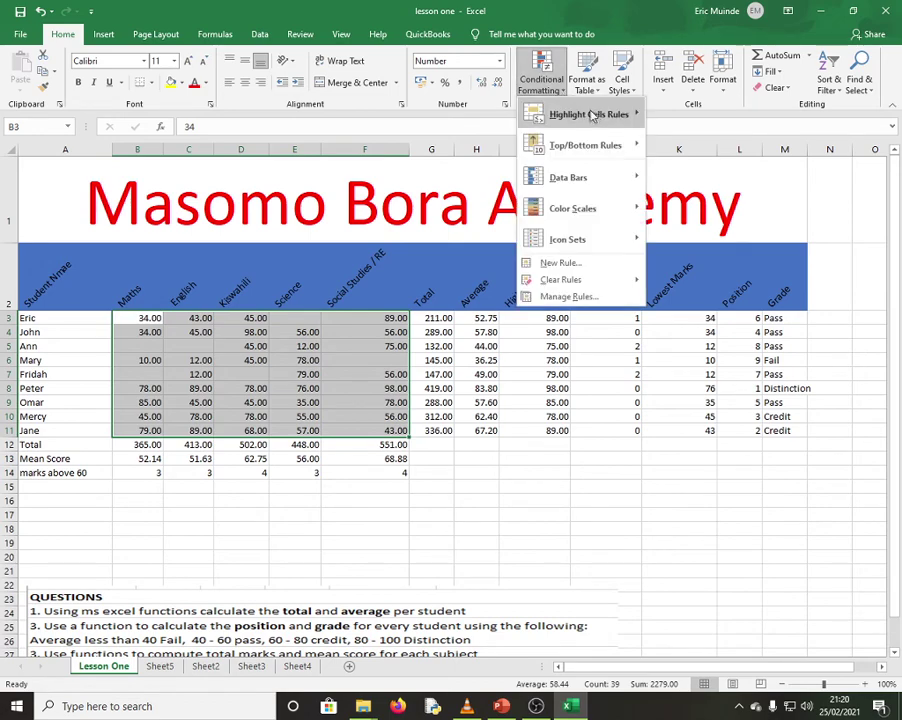
mouse_move(594, 116)
left_click(704, 116)
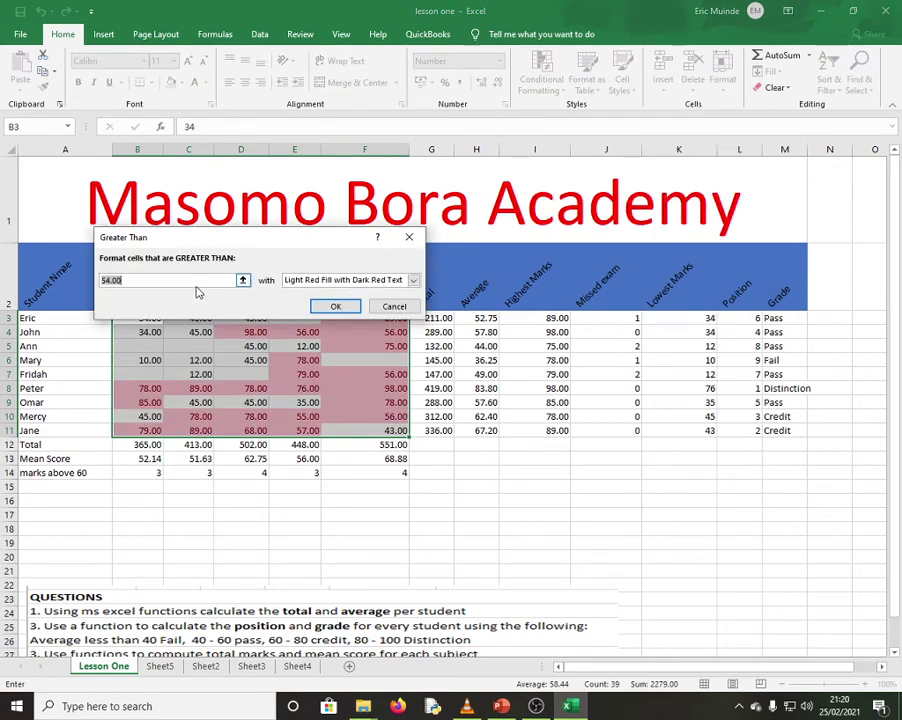
type("60")
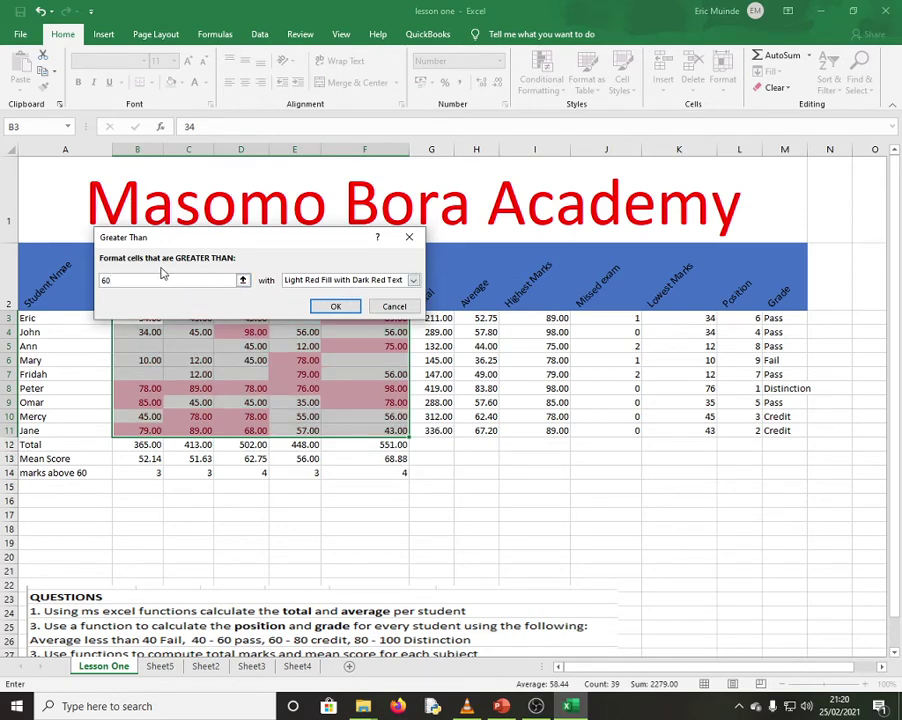
left_click(337, 306)
left_click(535, 444)
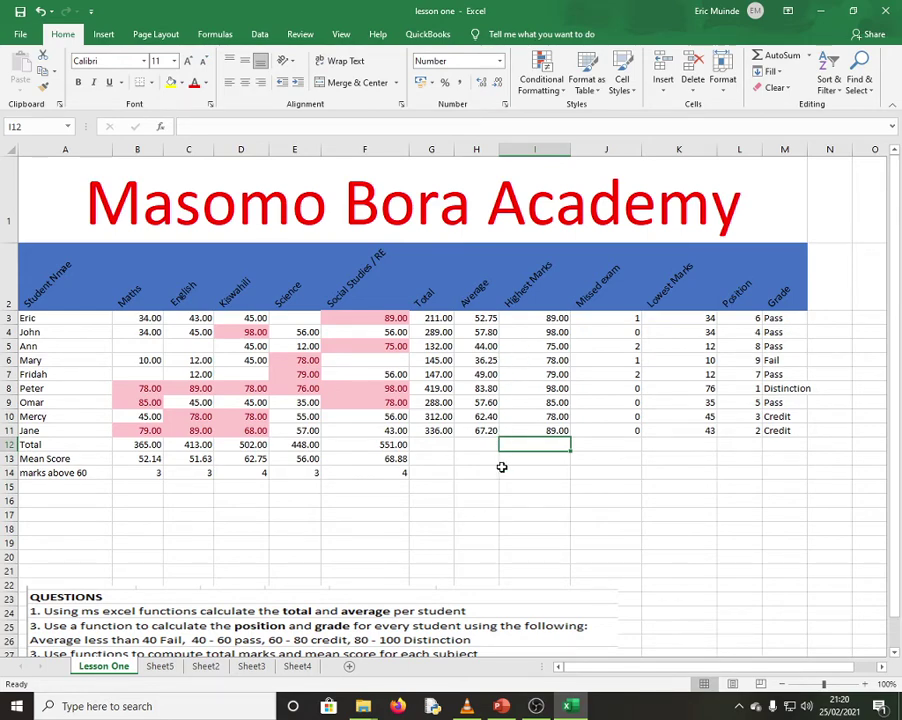
key("Down")
key("Down")
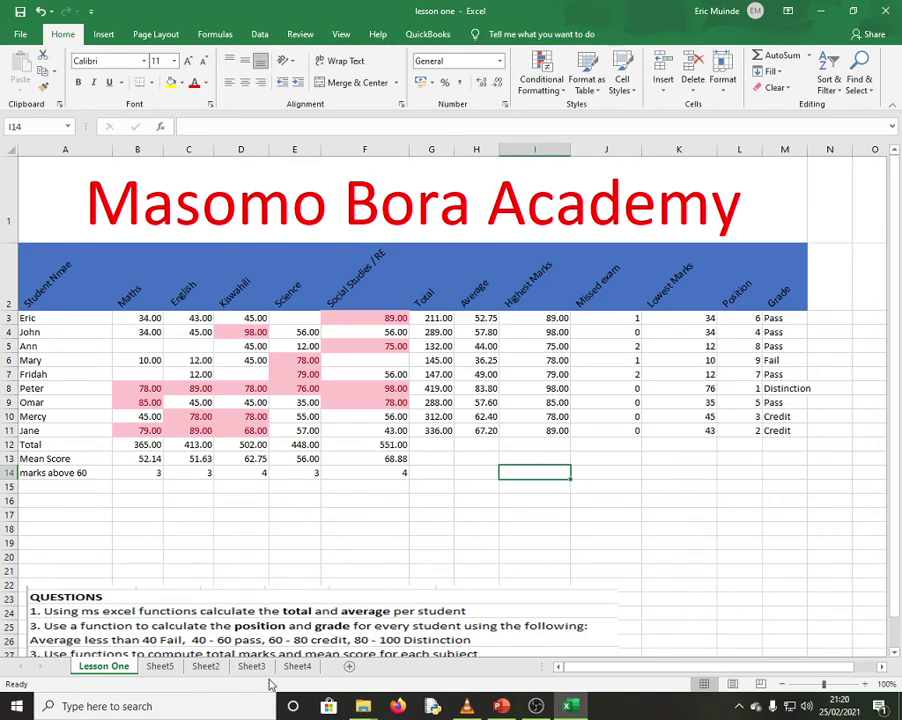
Freeze the top row of Sheet3 and scroll through the sheet to test the frozen headings.
left_click(297, 666)
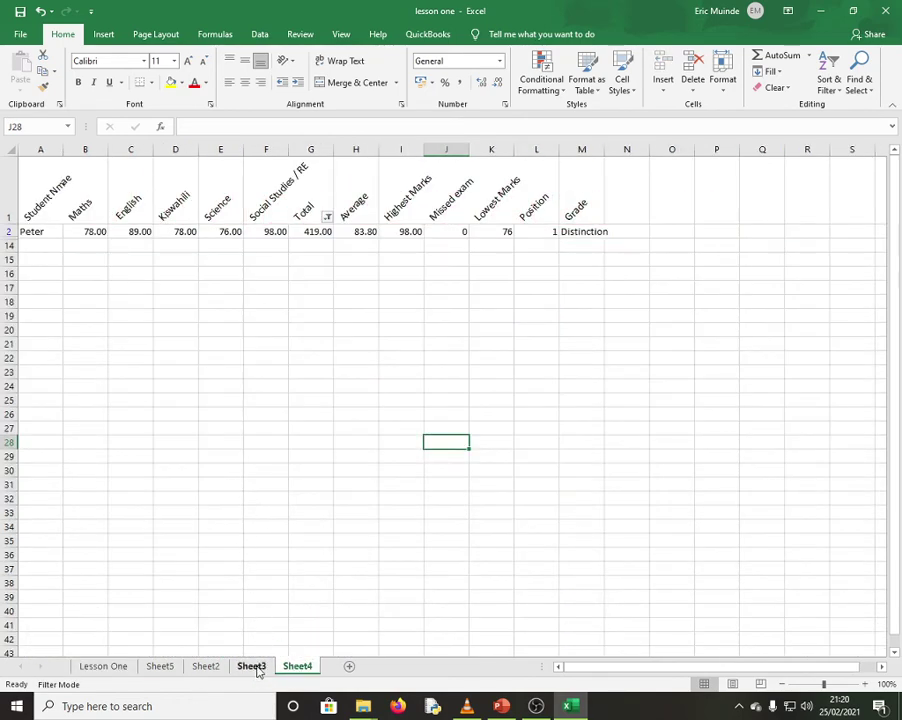
left_click(257, 668)
left_click(350, 467)
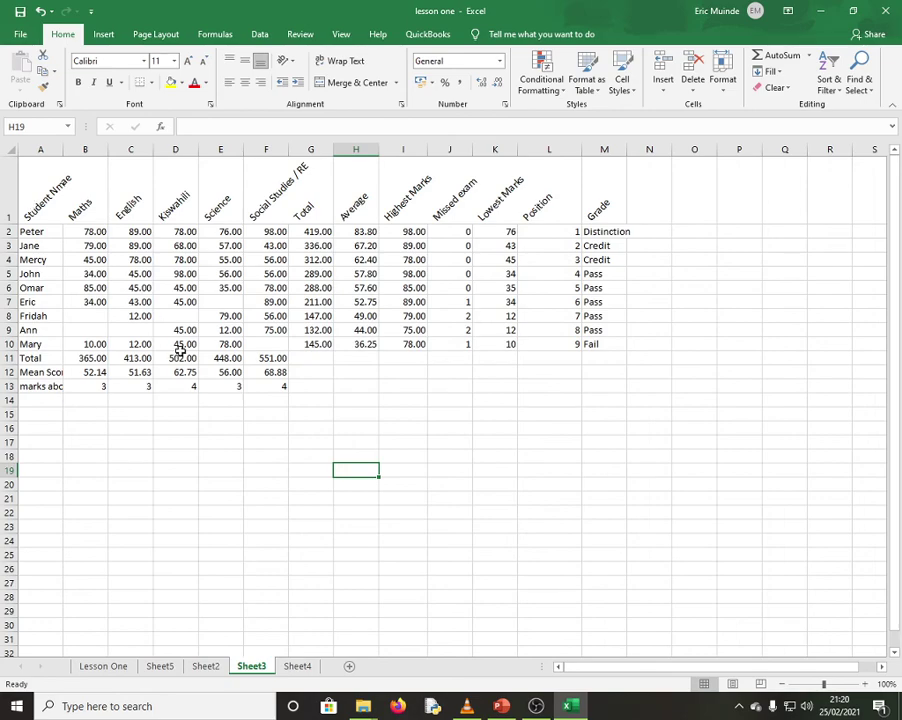
scroll(180, 349, "down", 10)
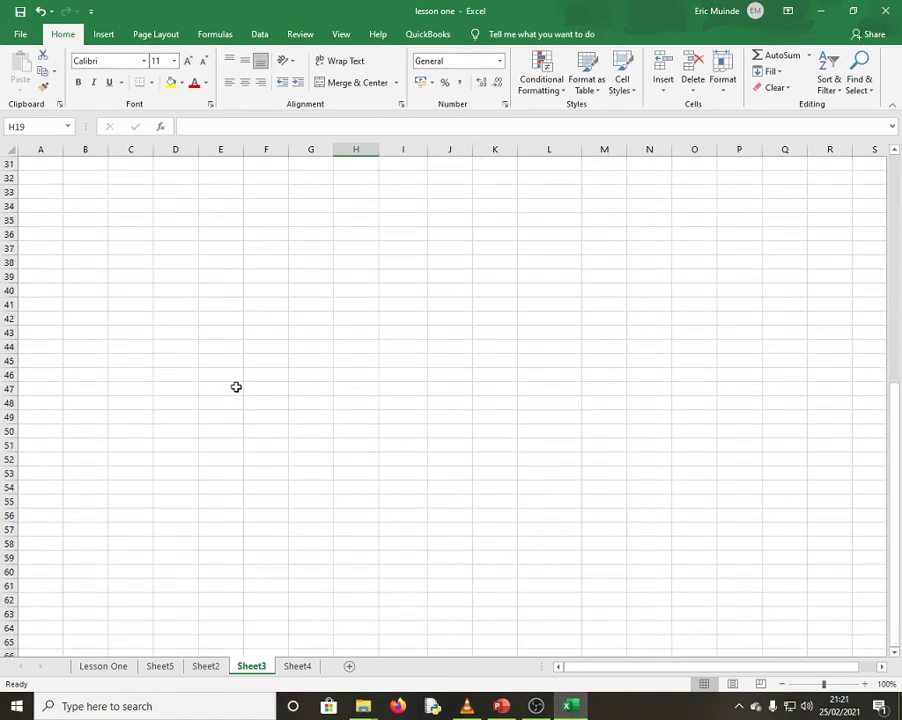
scroll(228, 412, "up", 10)
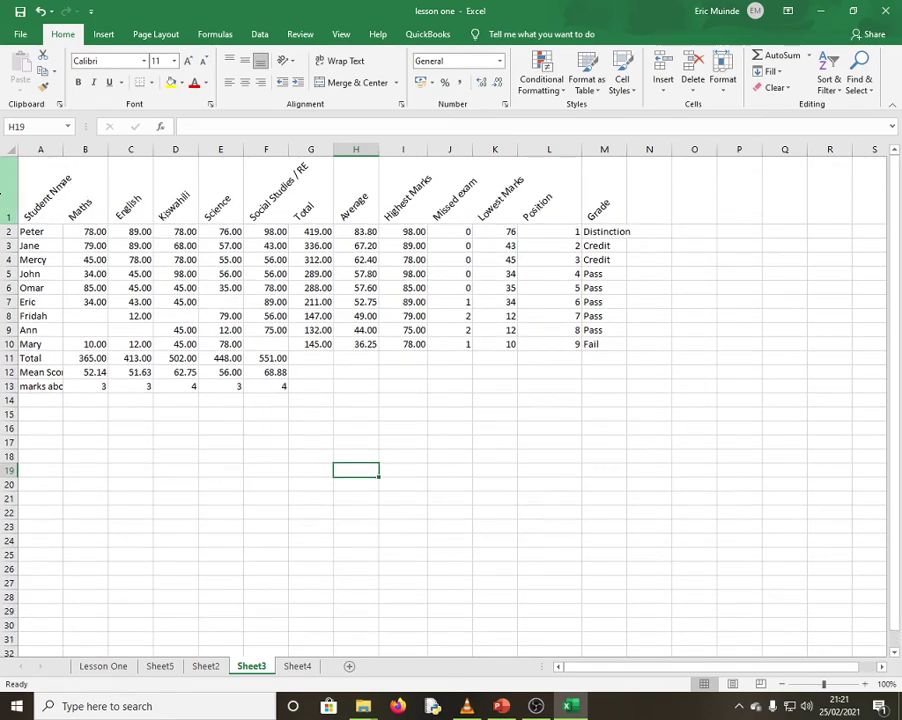
left_click(11, 195)
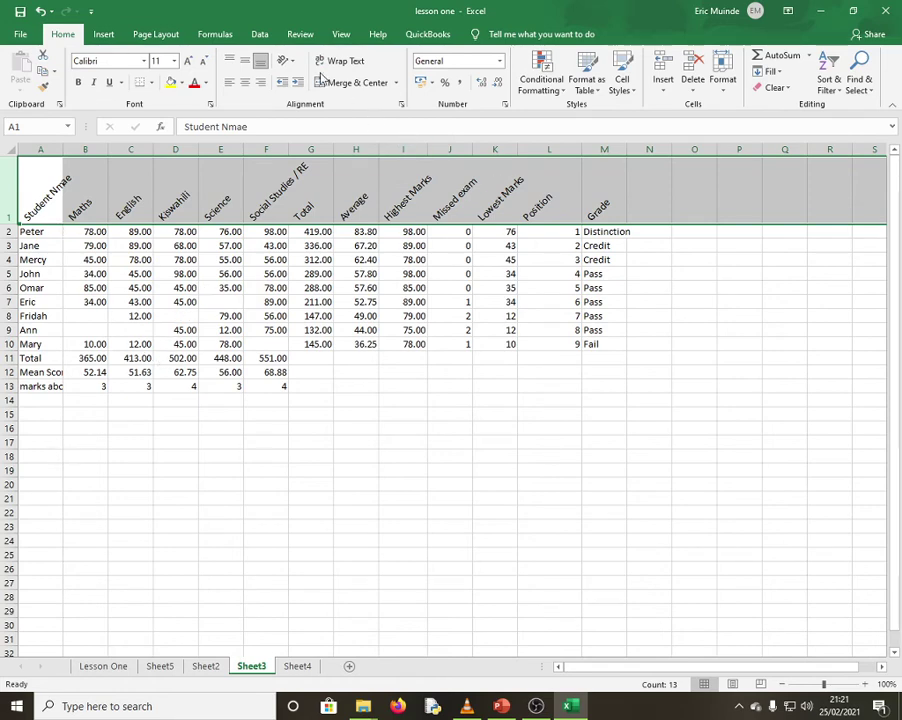
left_click(300, 36)
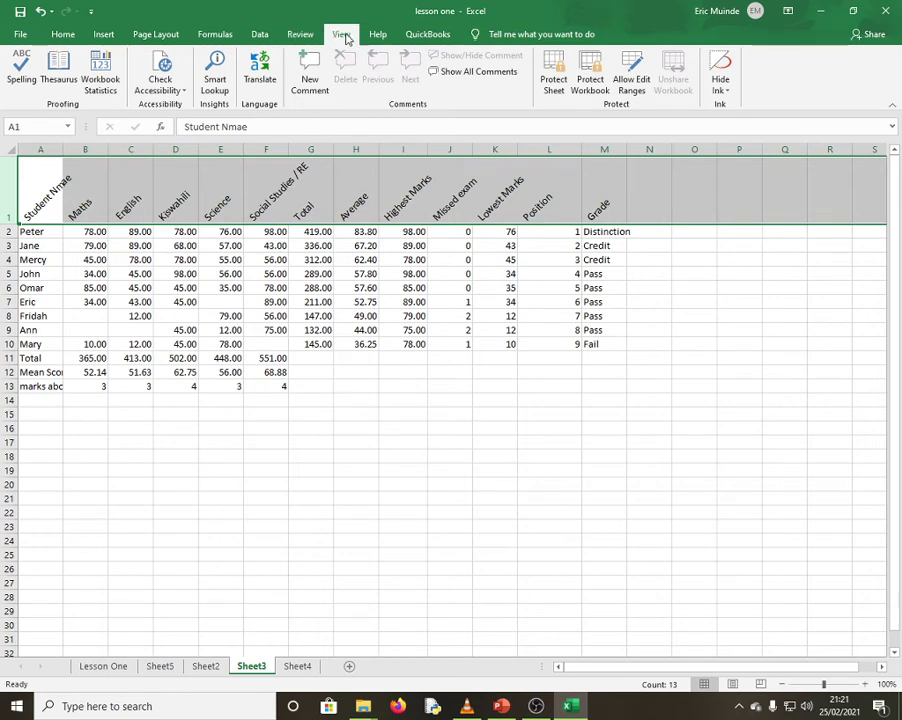
left_click(342, 35)
left_click(474, 82)
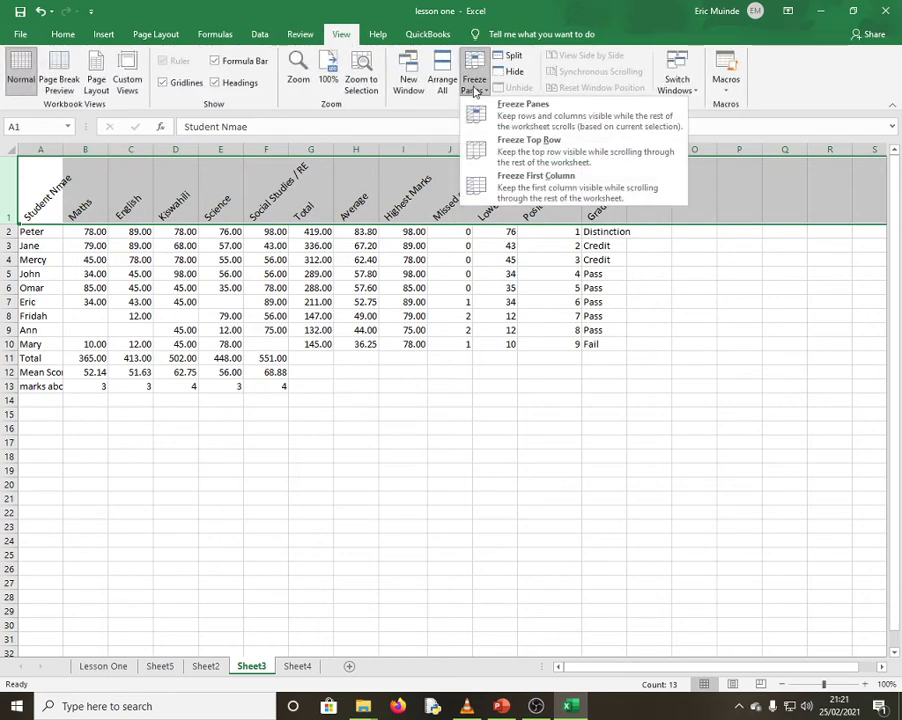
left_click(563, 148)
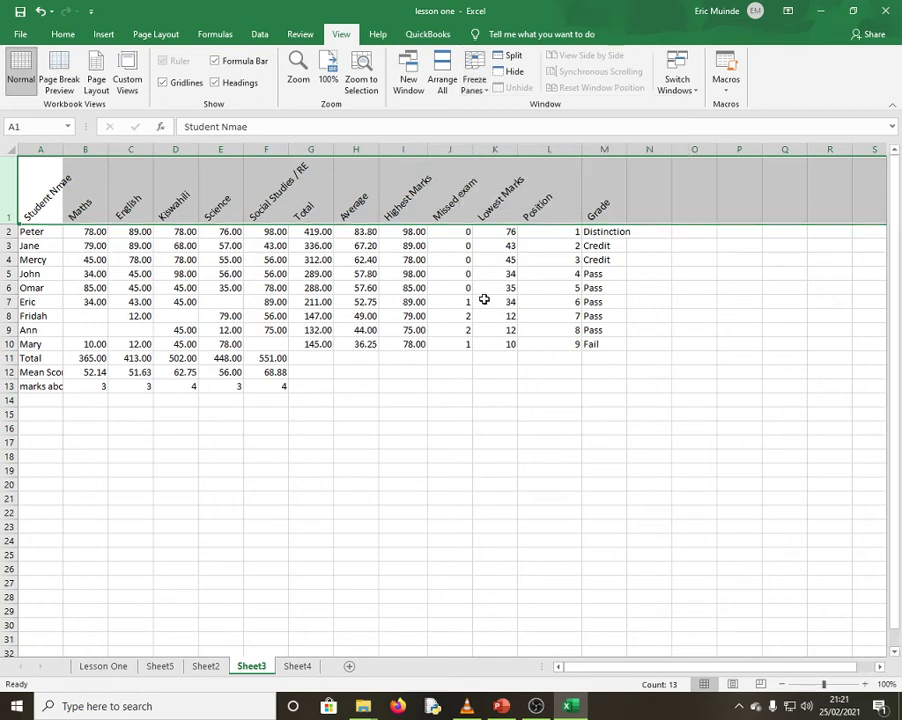
left_click(450, 329)
scroll(328, 430, "down", 8)
scroll(328, 430, "up", 8)
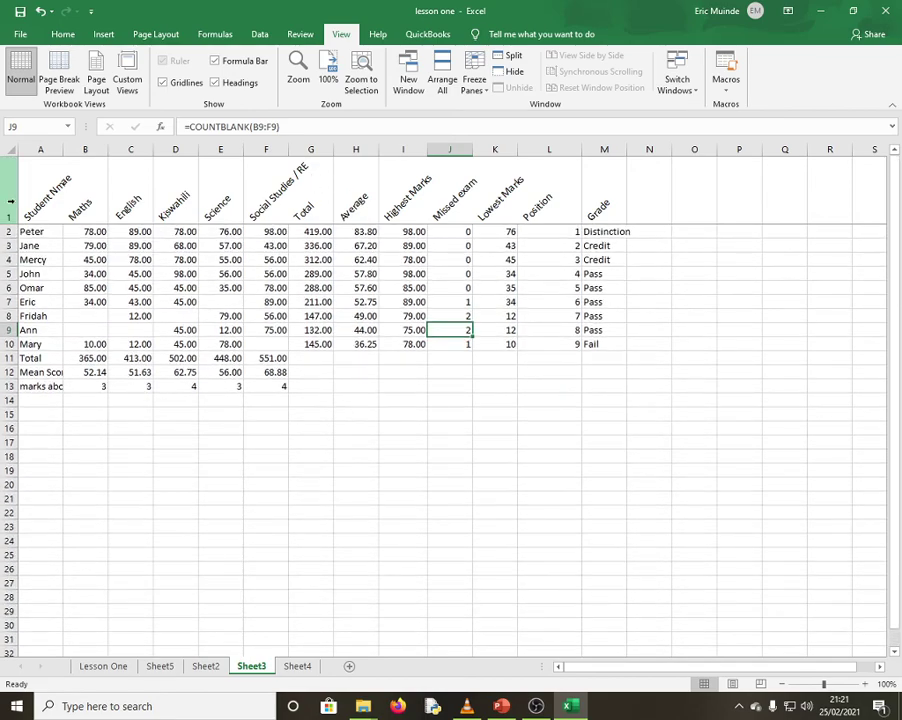
Fill the entire heading row 1 of Sheet3 with a solid blue background color.
left_click(9, 190)
left_click(61, 36)
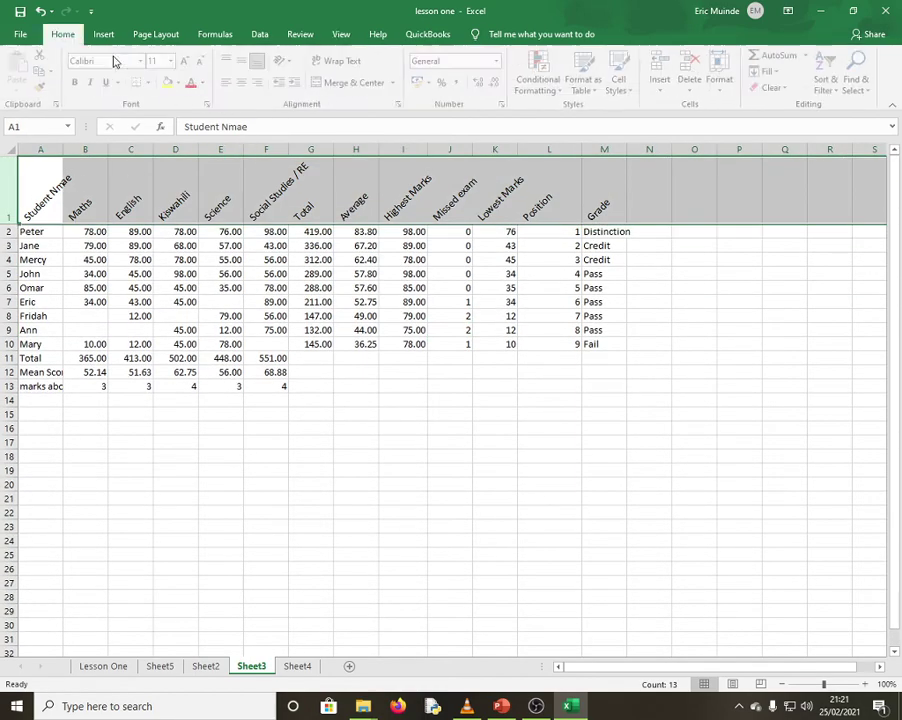
left_click(400, 105)
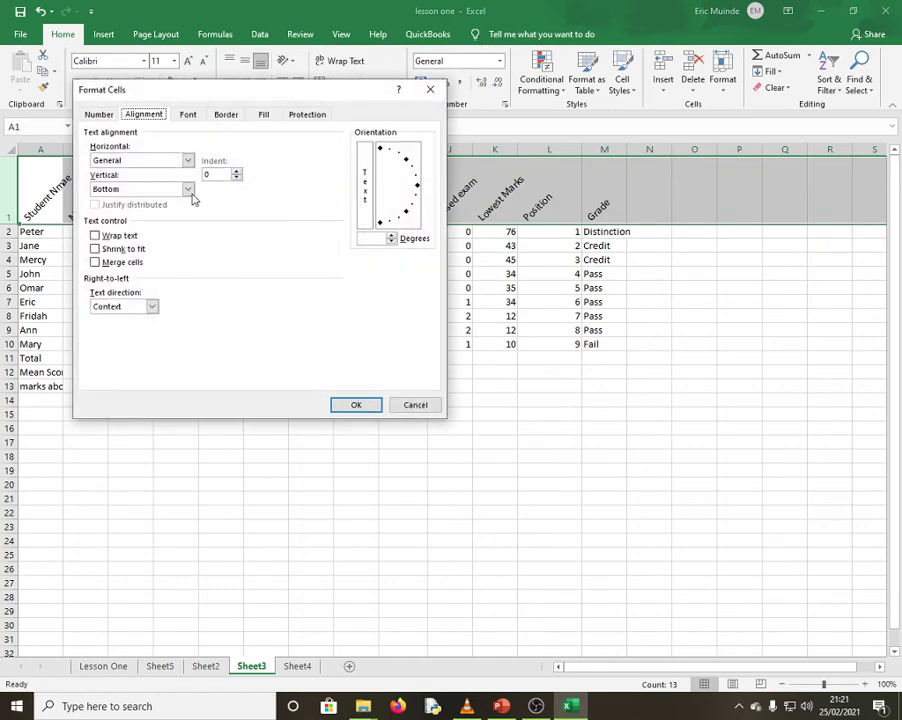
left_click(263, 115)
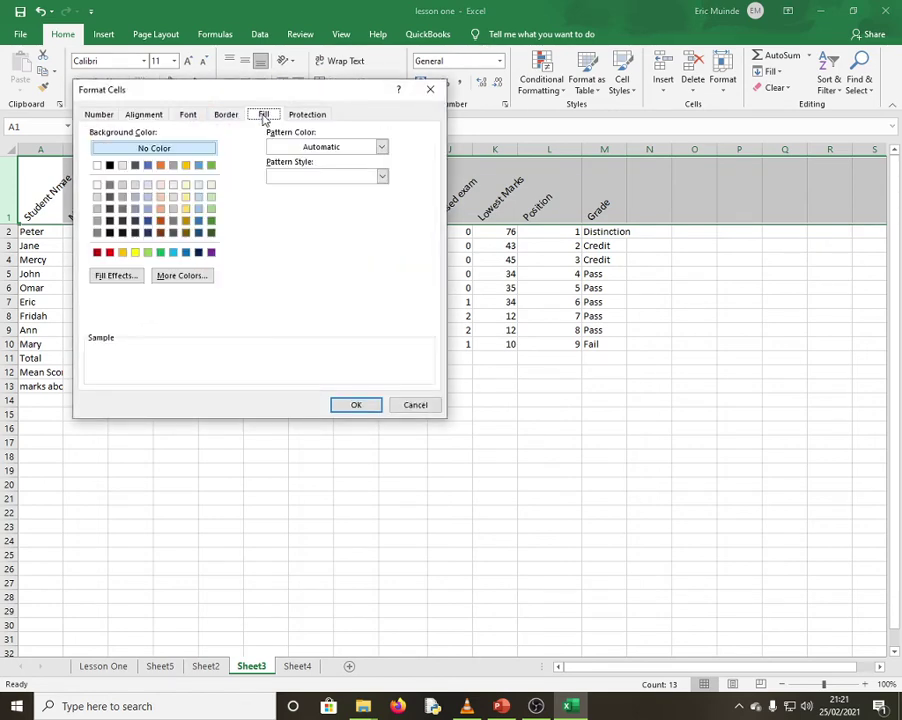
left_click(148, 166)
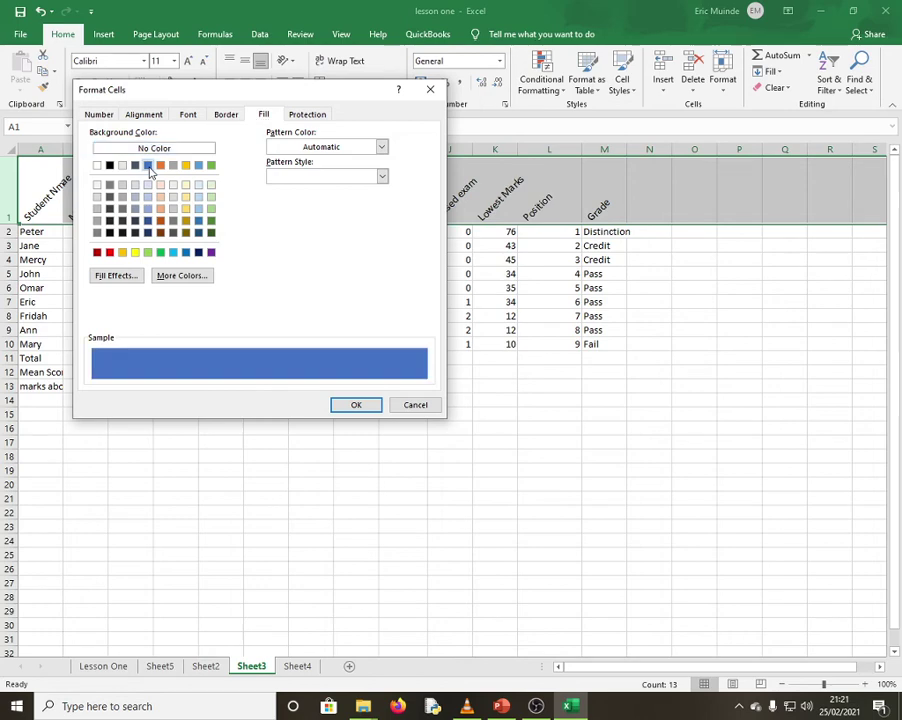
left_click(354, 404)
left_click(358, 412)
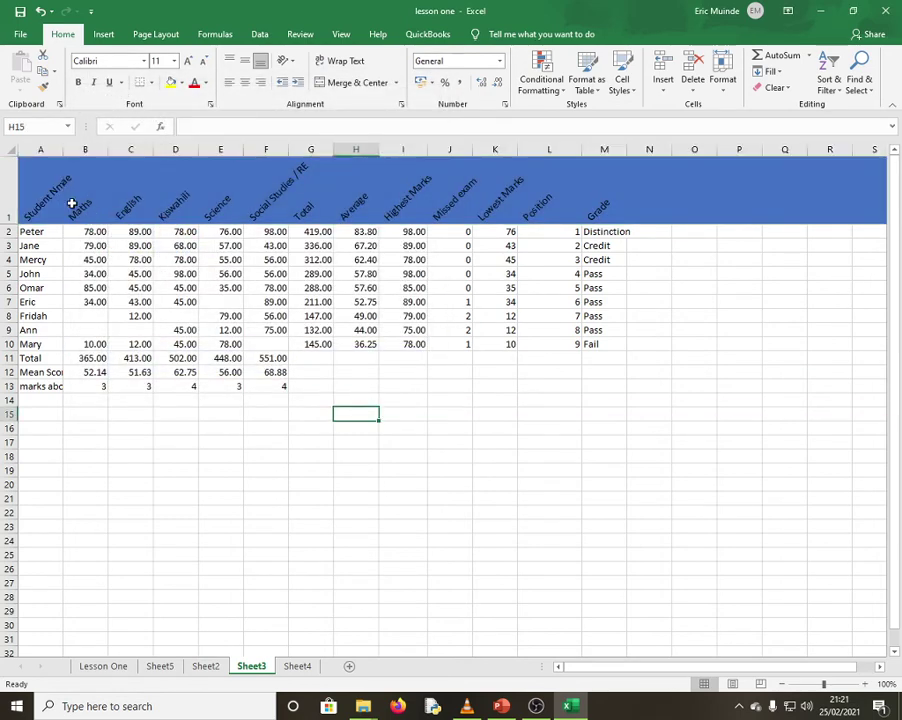
Format the heading text in A1:M1 of Sheet3 as yellow and bold.
left_click_drag(38, 198, 594, 197)
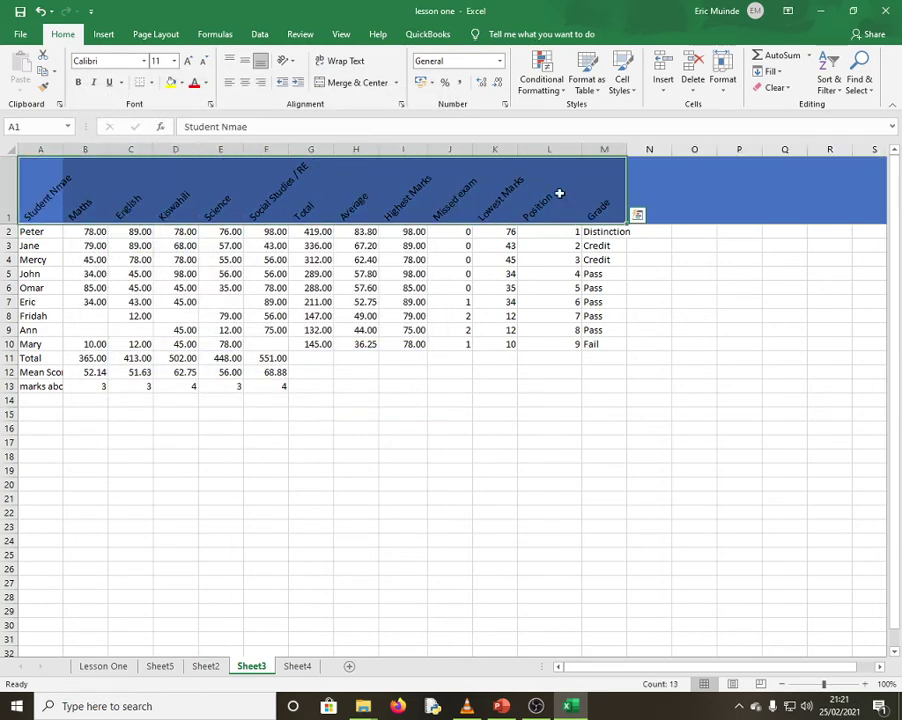
left_click(194, 83)
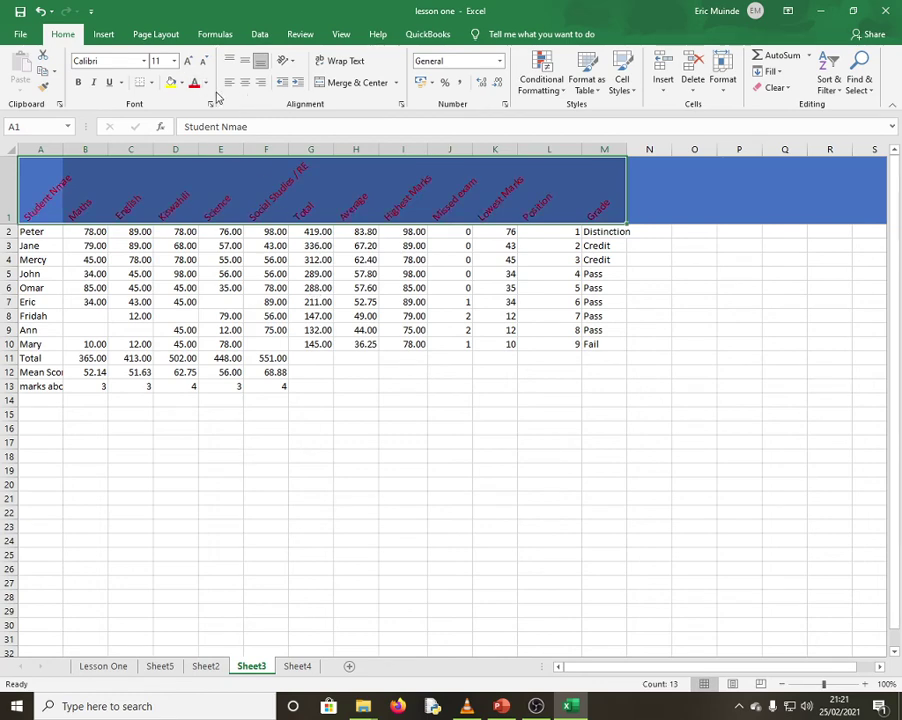
left_click(205, 83)
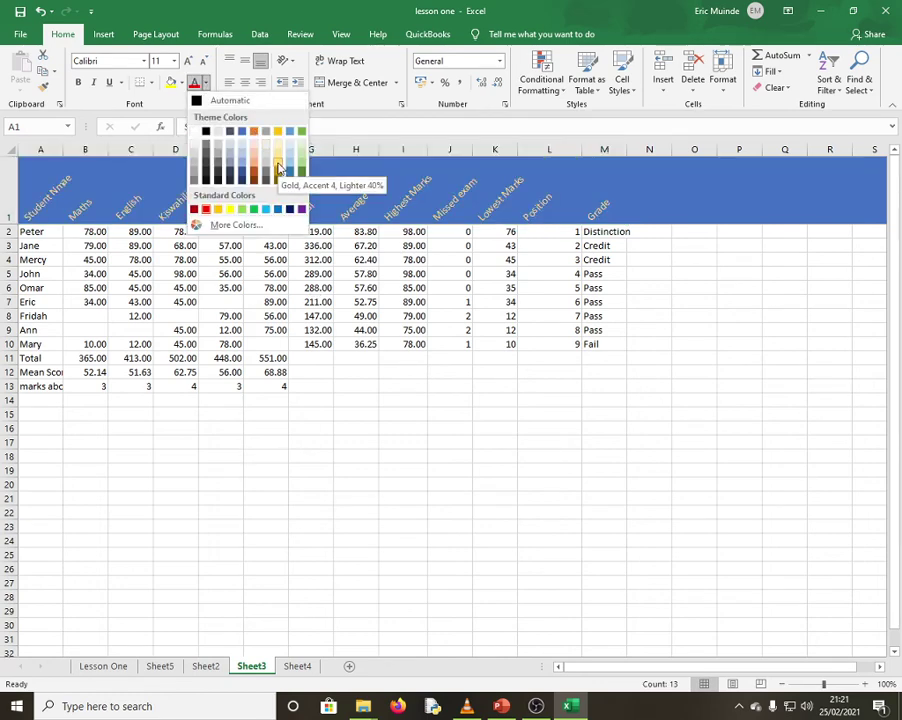
left_click(242, 209)
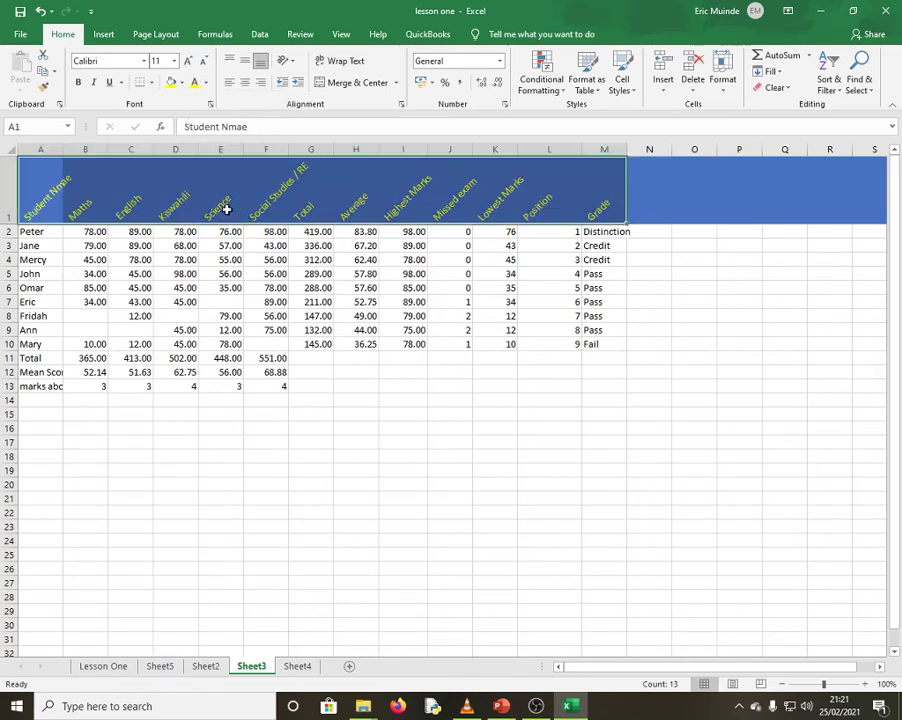
left_click(78, 82)
left_click(356, 358)
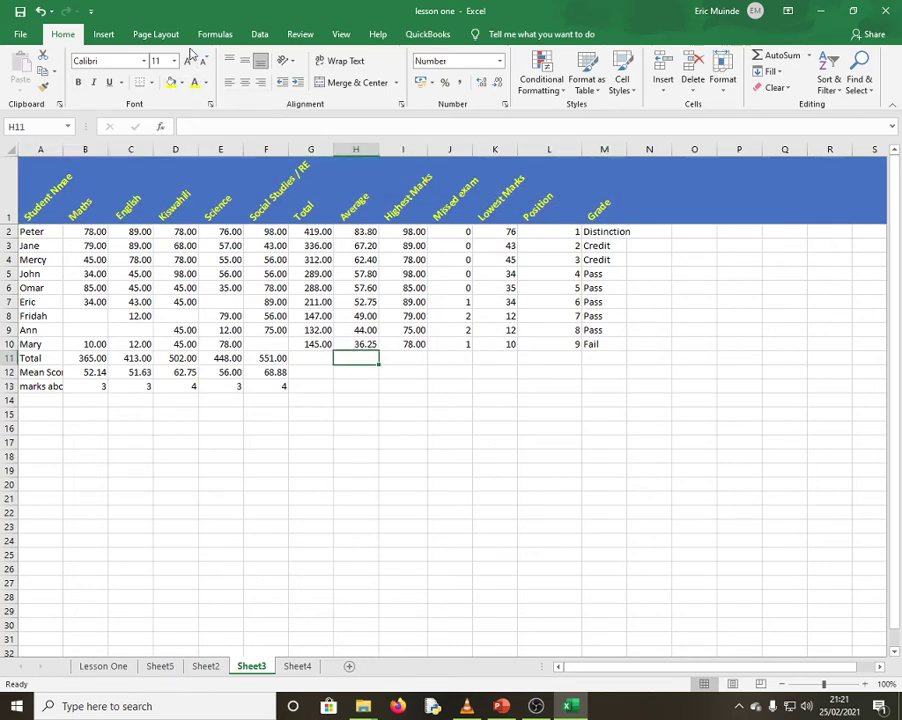
left_click(384, 400)
scroll(282, 503, "down", 3)
scroll(284, 496, "up", 3)
scroll(286, 484, "down", 1)
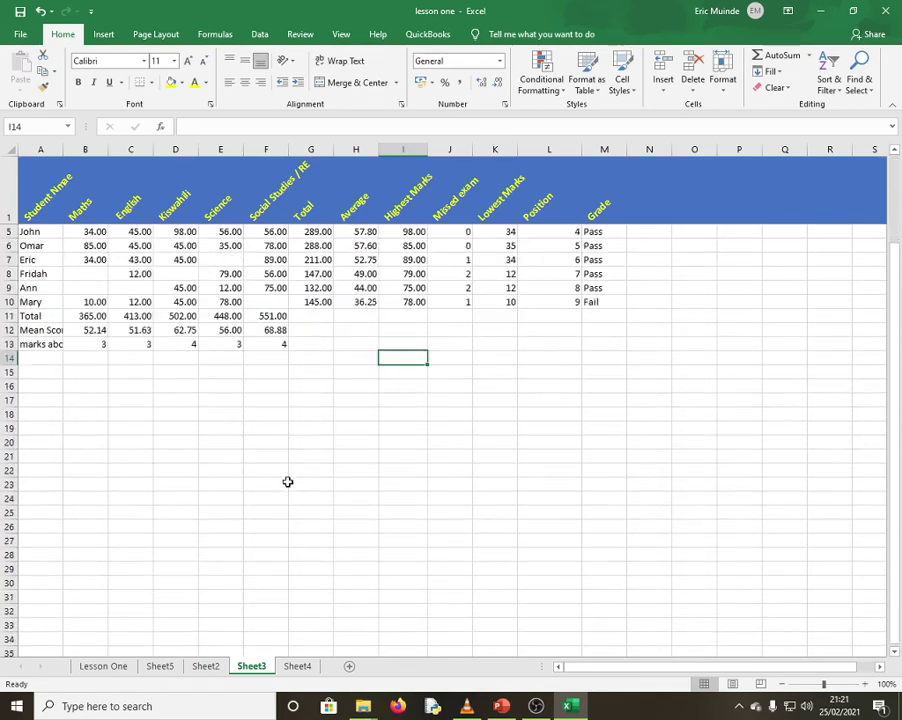
scroll(288, 472, "down", 1)
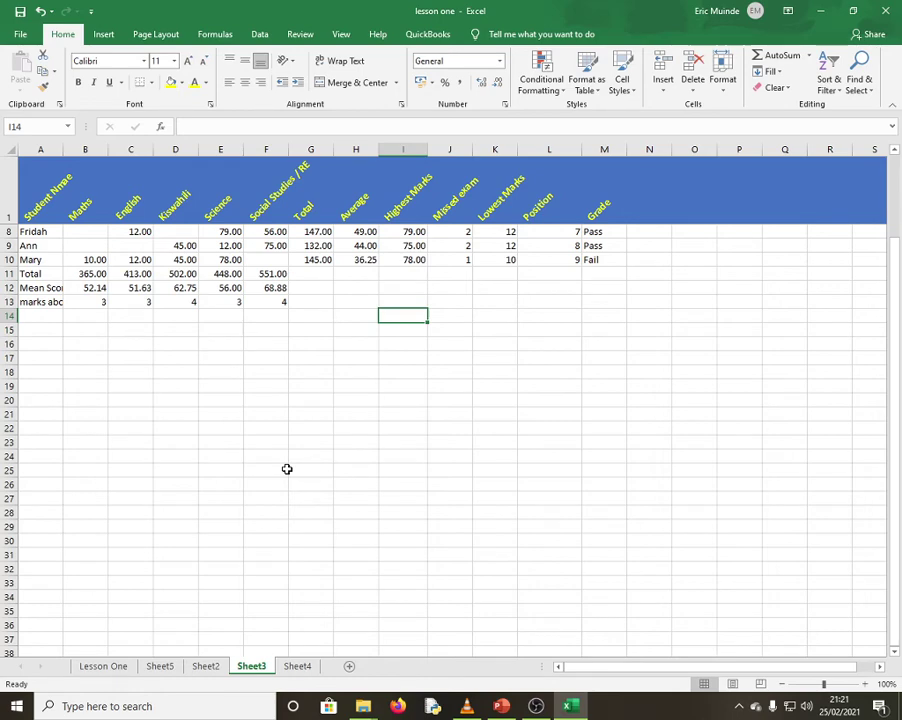
Add a new worksheet with the headings Emp in A1 and Hour worked in B1, widening column B to fit its text.
left_click(305, 668)
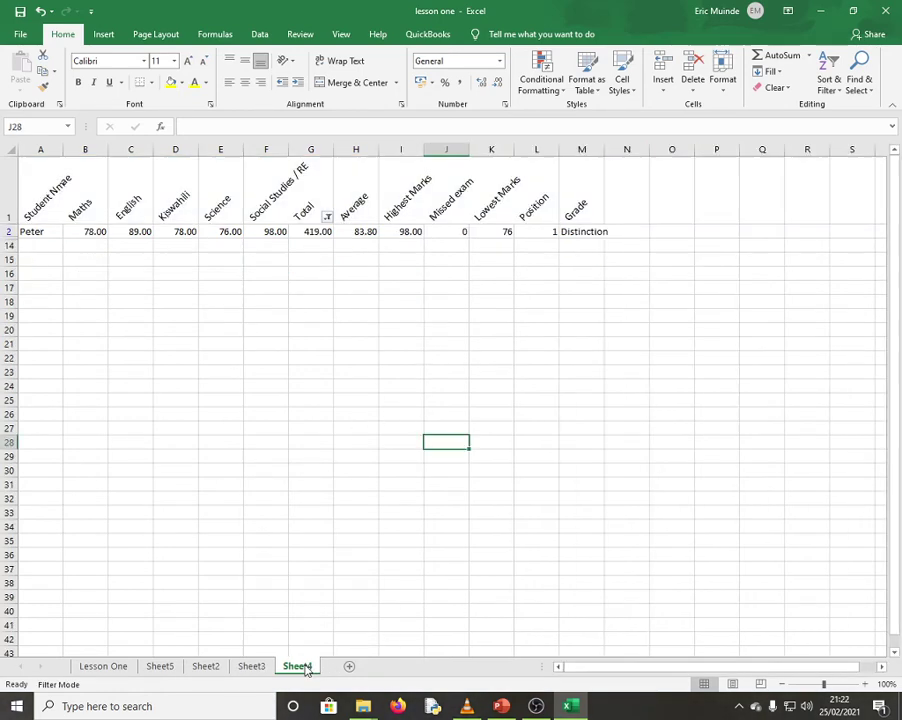
left_click(349, 666)
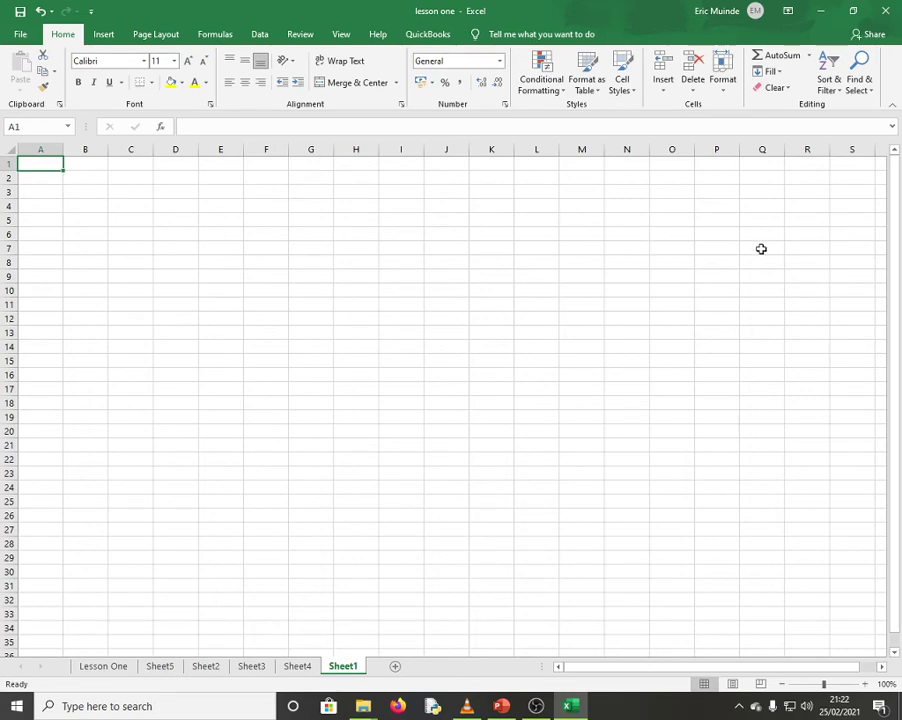
type("Emp")
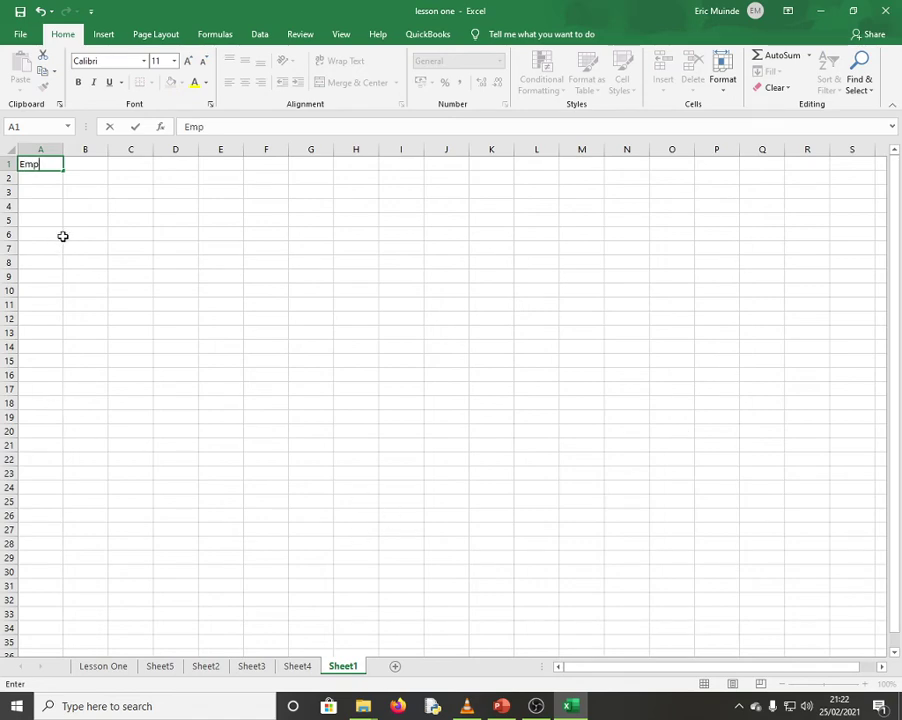
left_click(93, 162)
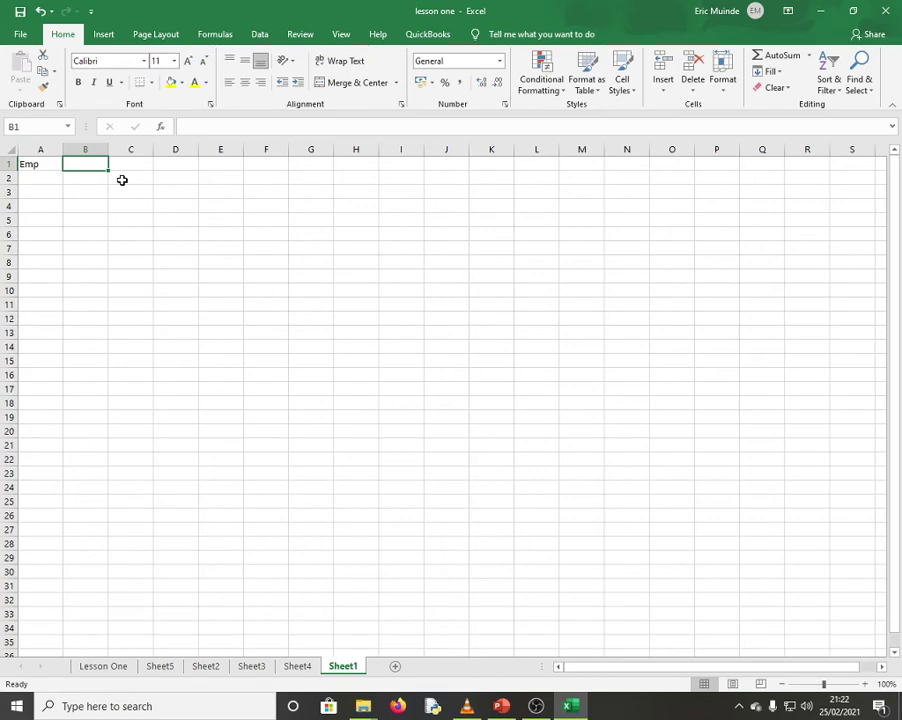
type("Hour")
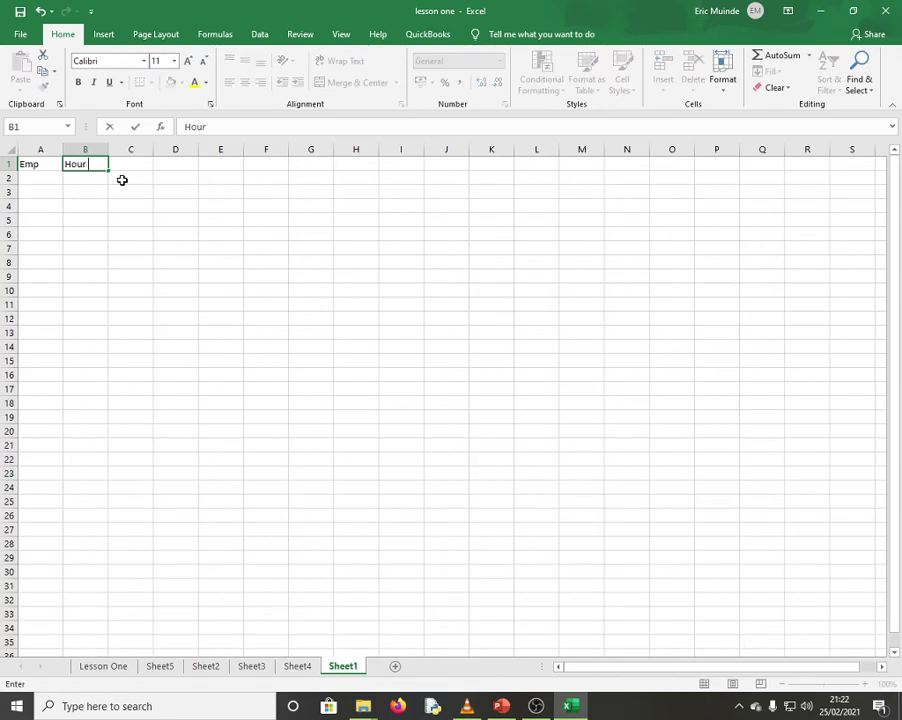
type(" worked")
left_click(143, 237)
left_click_drag(107, 150, 133, 152)
Enter the heading Hourly Pay in C1 and widen column C to fit the text.
left_click(150, 165)
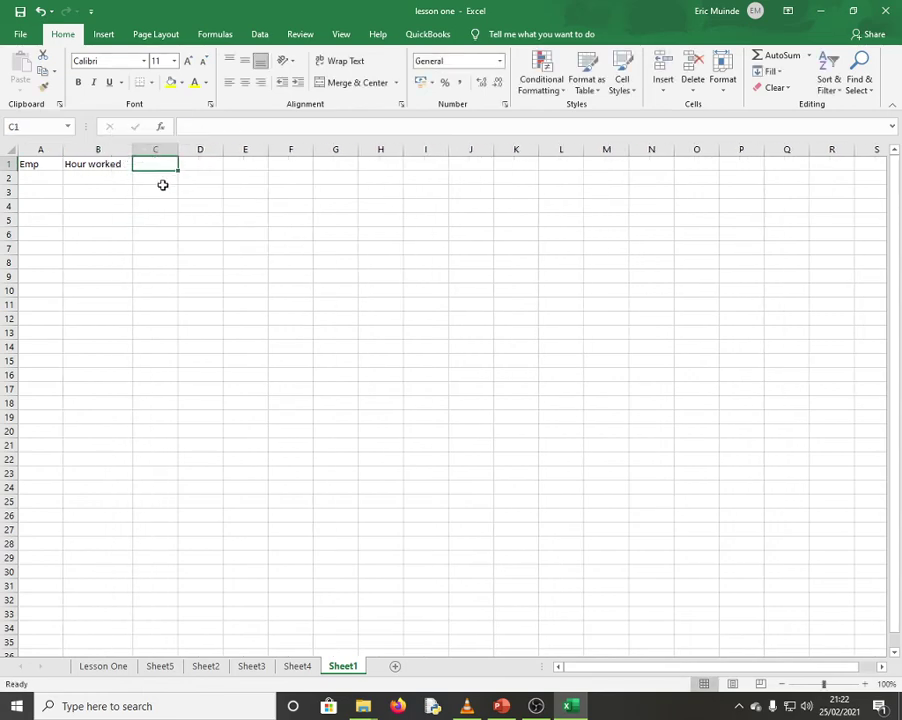
type("Hour")
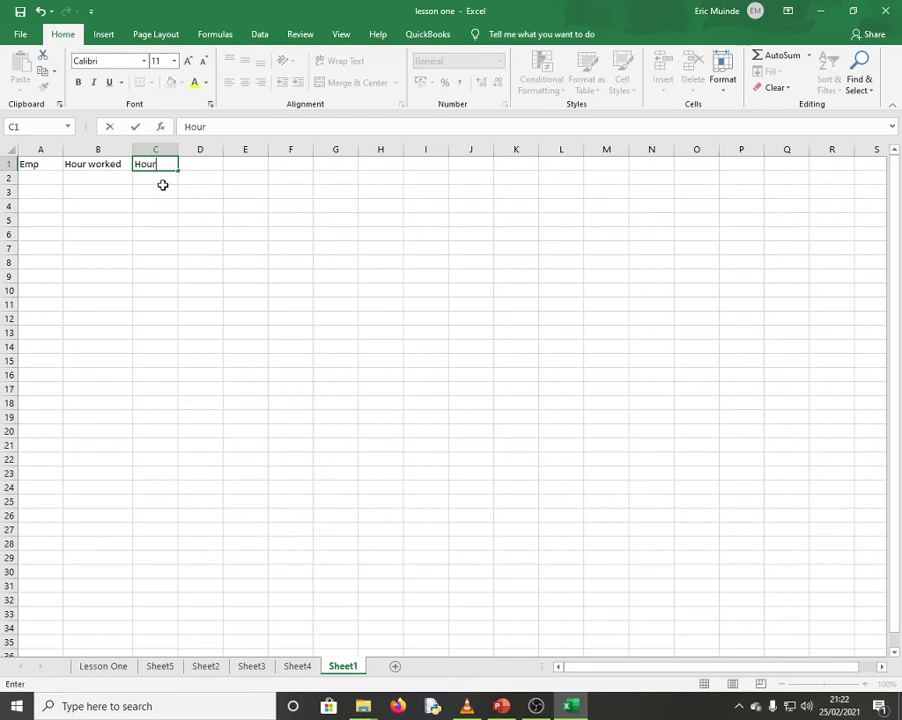
type("ly 0P")
left_click(155, 304)
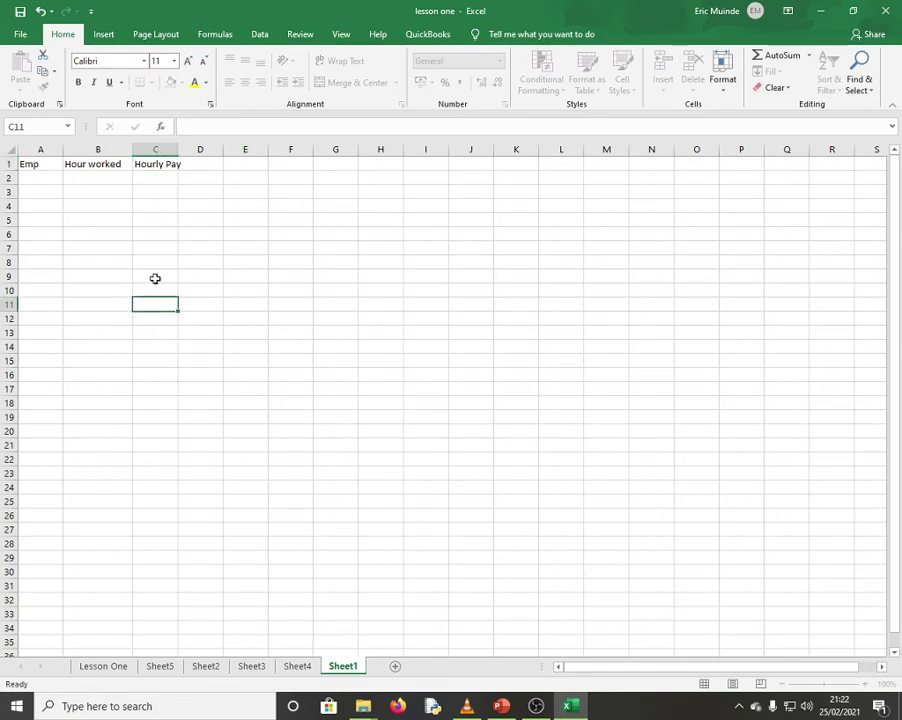
left_click_drag(178, 152, 185, 155)
Enter the headings Overtime in D1 and Basic Pay in E1.
left_click(200, 166)
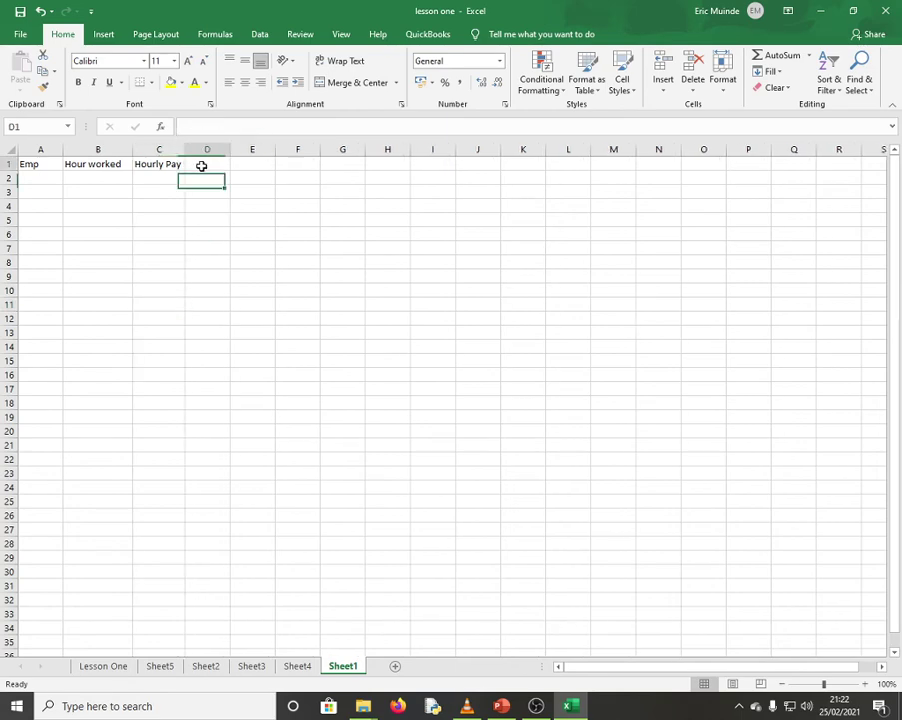
type("O")
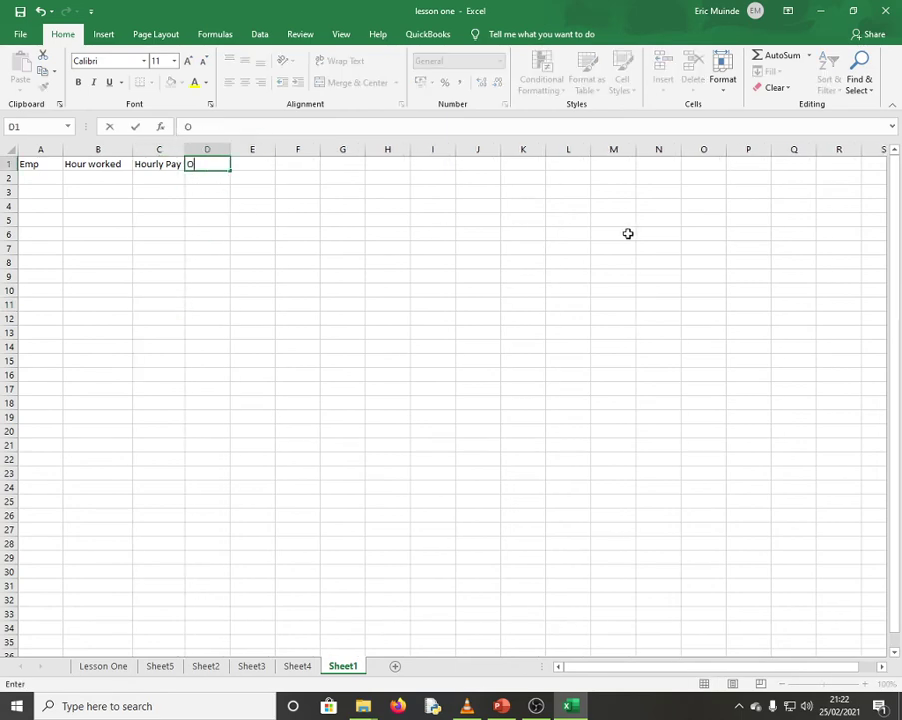
type("vertime")
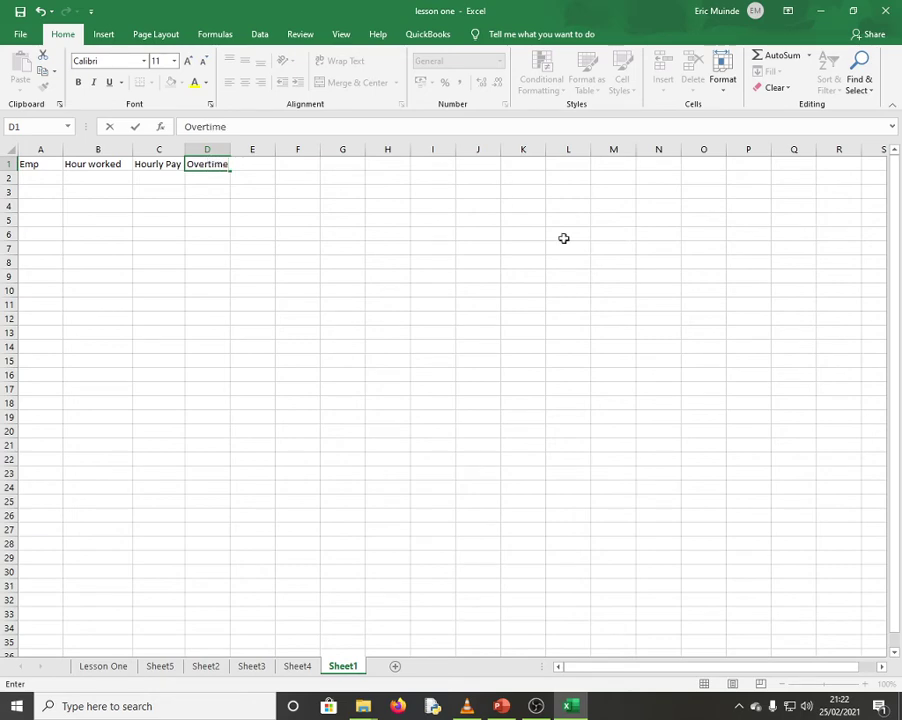
left_click(300, 232)
left_click(243, 165)
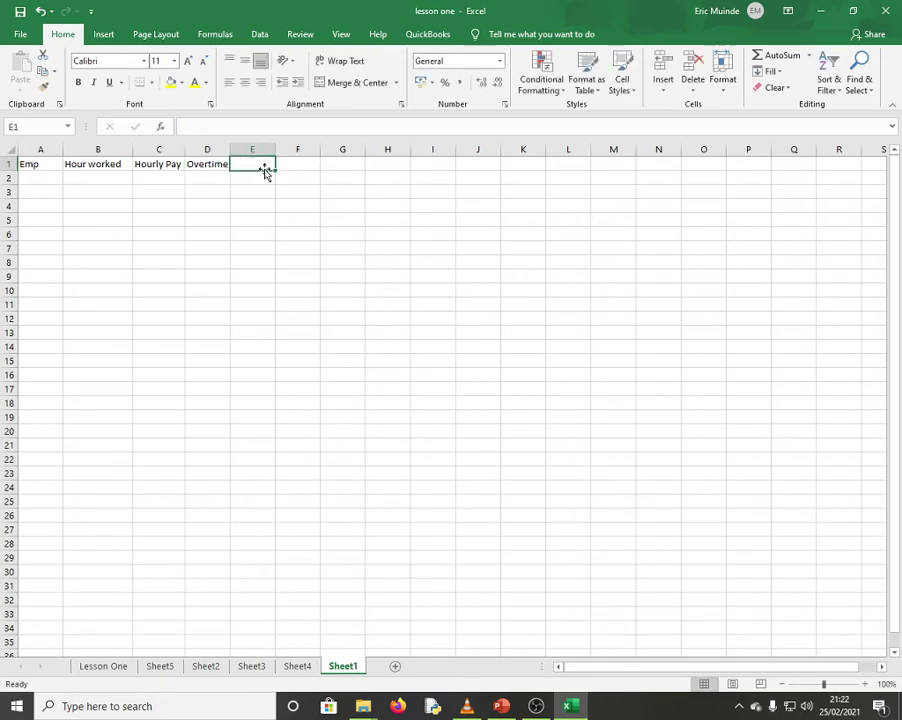
type("Basic P")
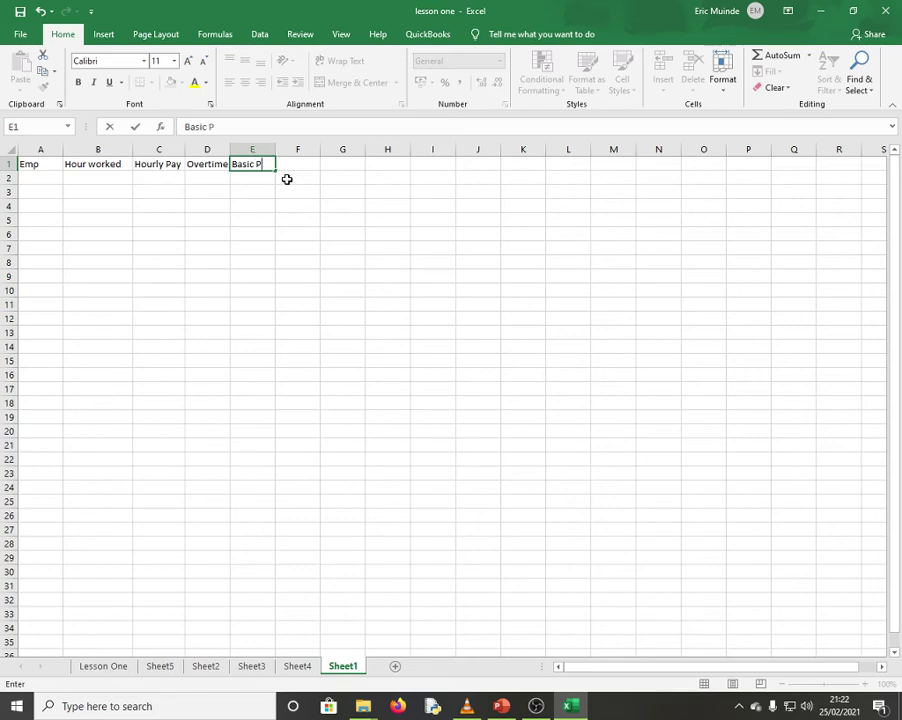
type("y")
left_click(353, 221)
Enter the heading Overtime Pay in F1 and widen column F to fit the text.
left_click(301, 165)
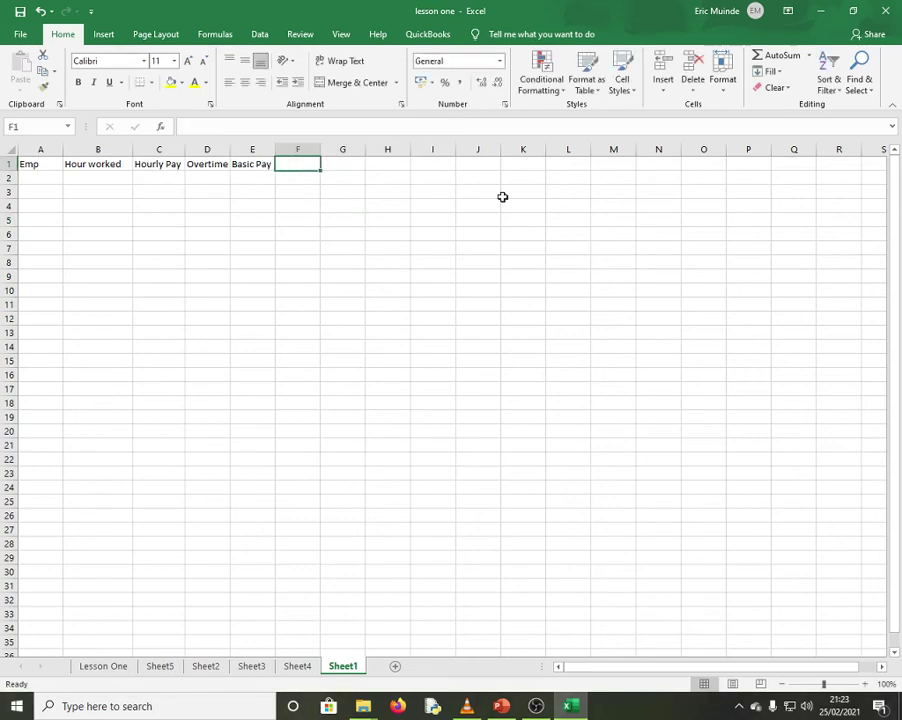
type("Over")
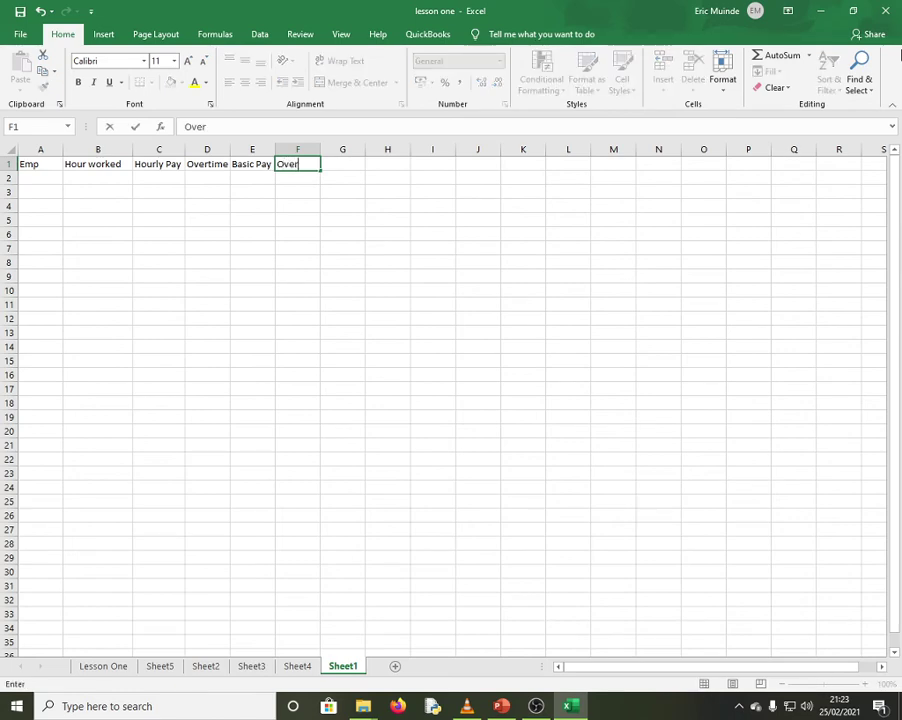
type("time Pay")
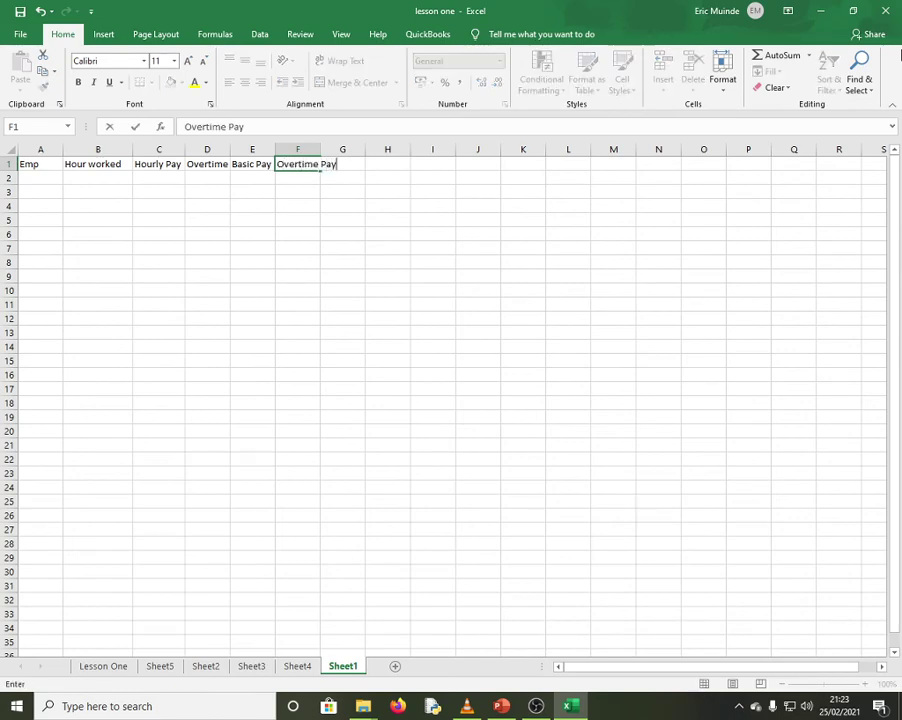
left_click(399, 217)
left_click_drag(320, 150, 352, 150)
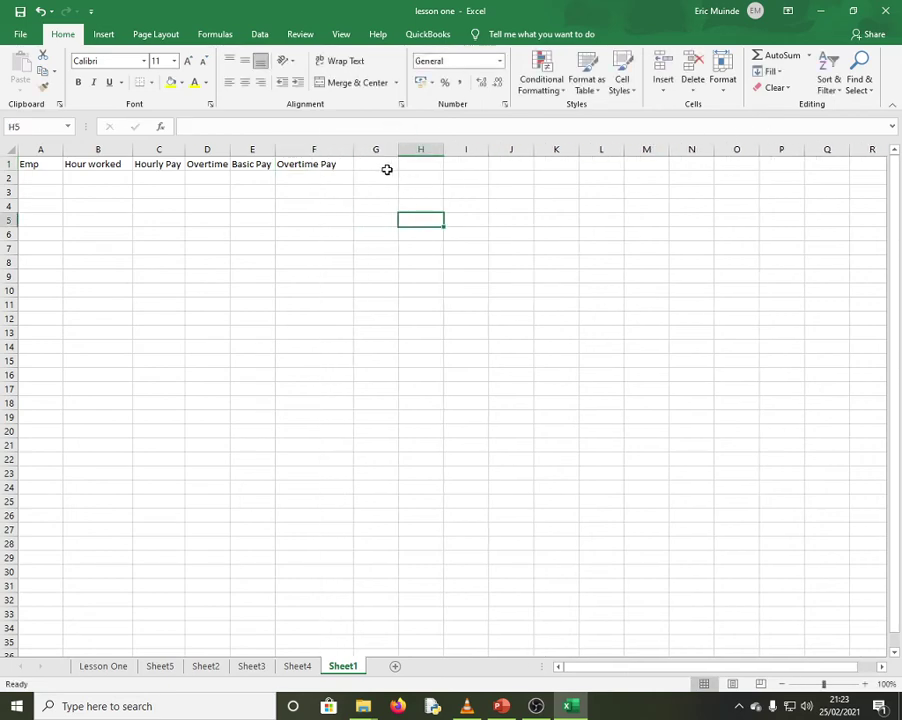
Enter the heading Nssf in G1 and the value 200 in G2.
left_click(384, 166)
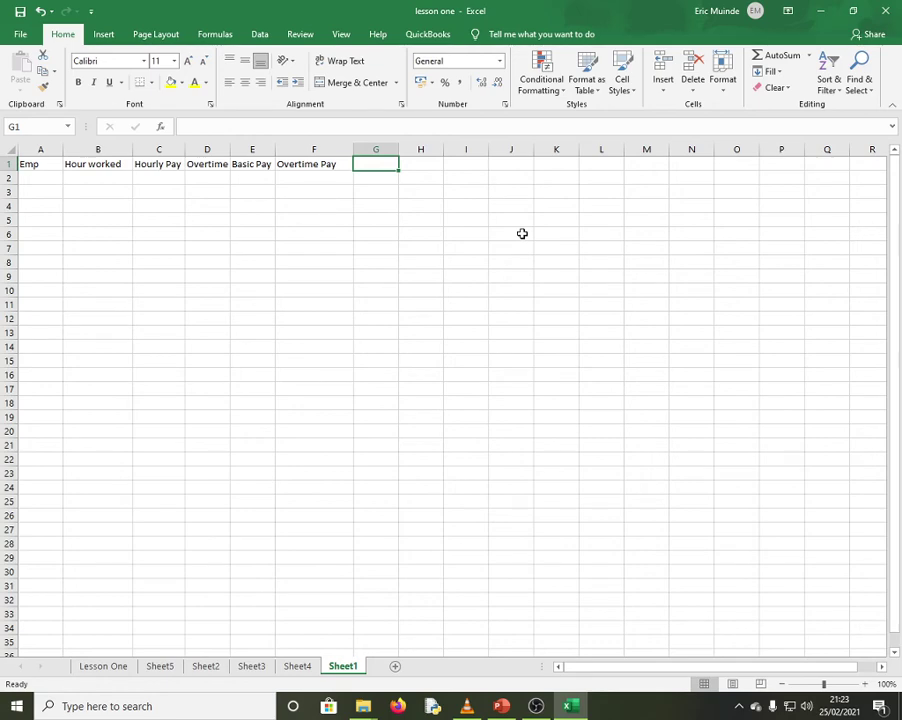
type("Nsf")
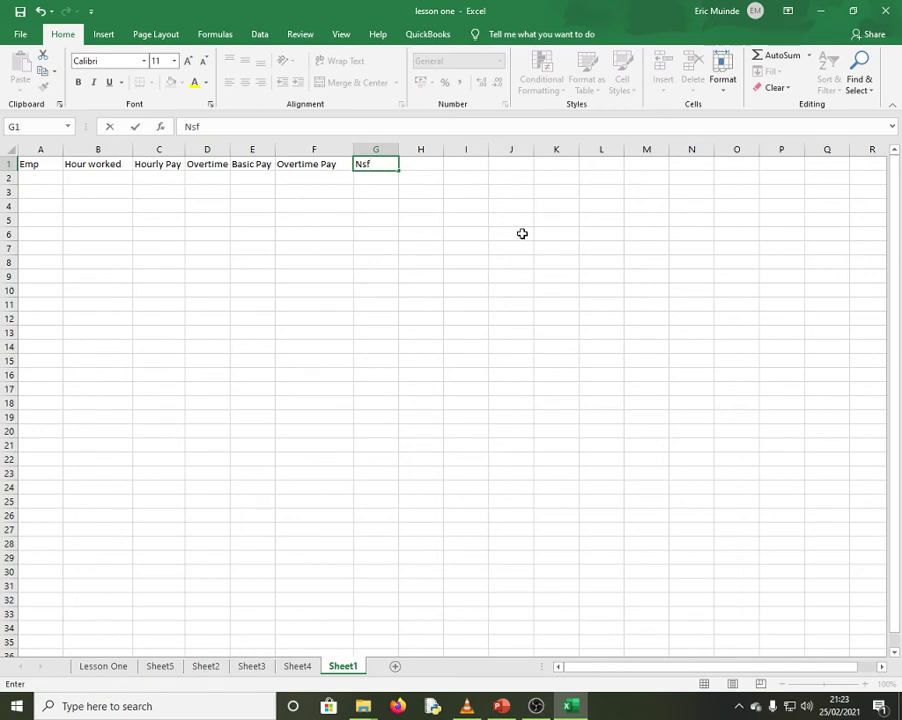
key("BackSpace")
type("sf")
left_click(370, 180)
type("2")
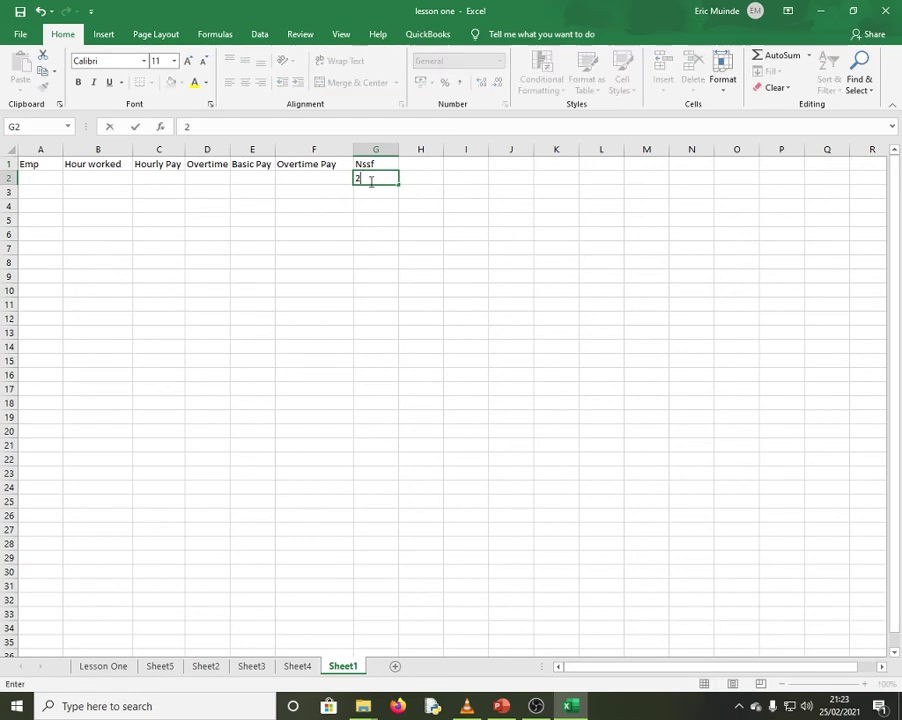
type("00")
Enter the heading Nhif in H1.
left_click(441, 169)
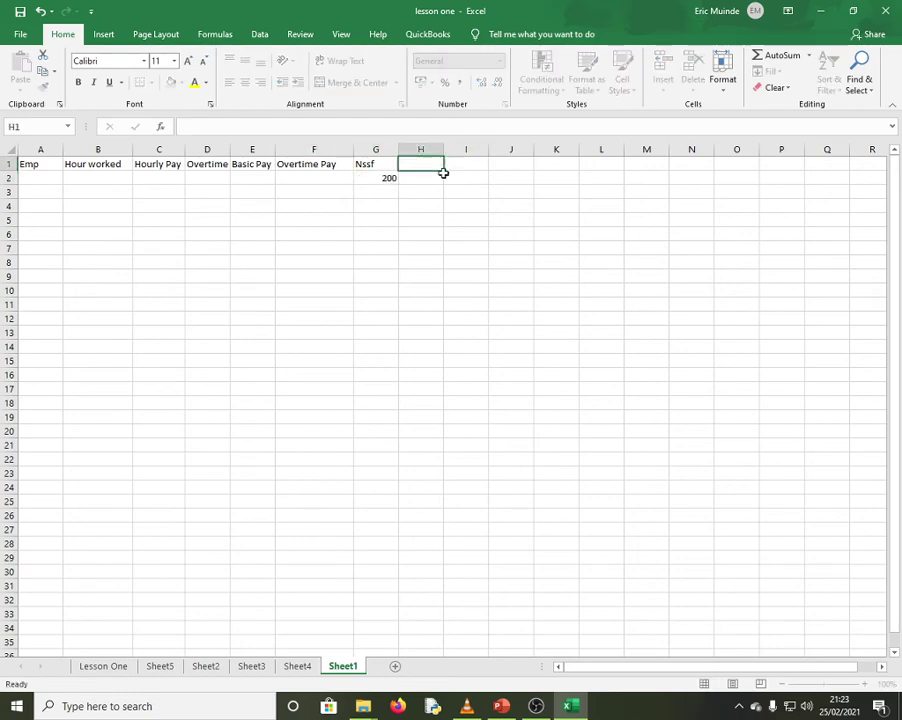
type("Nhif")
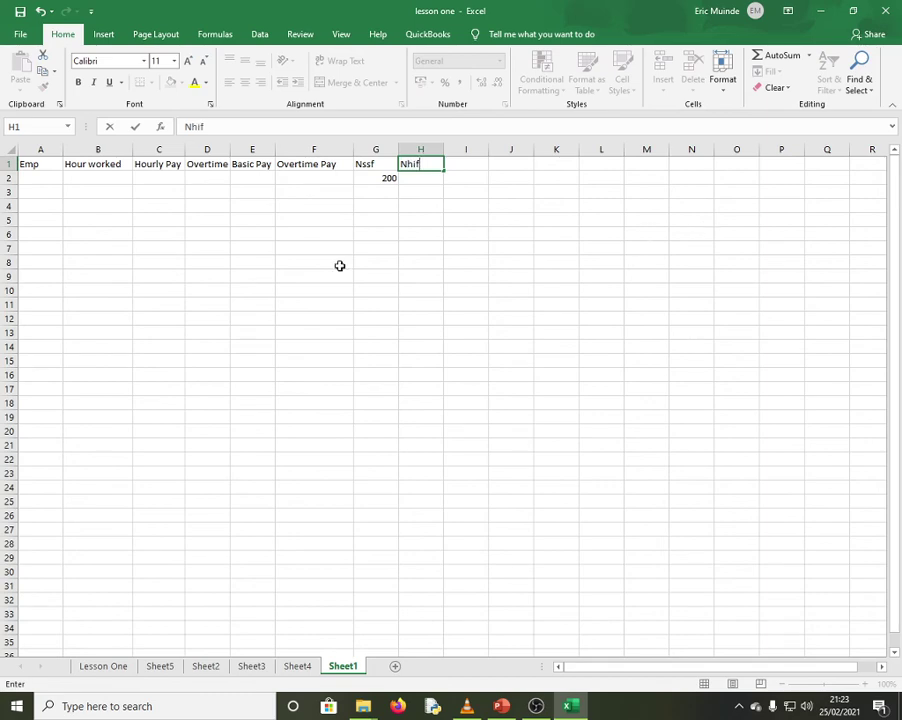
left_click(415, 181)
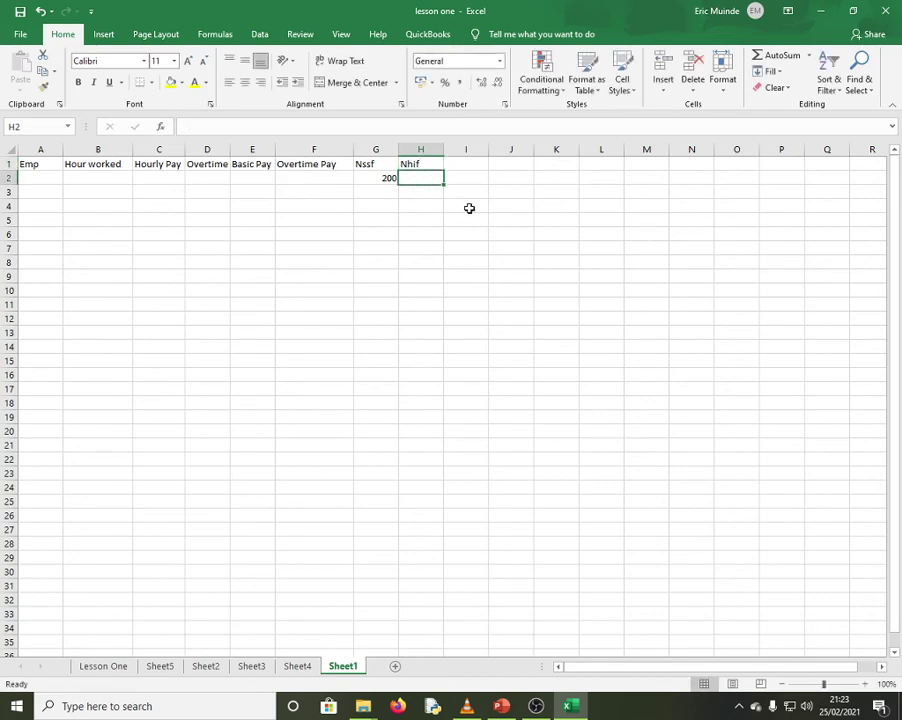
Enter the note 4% of basic pay in H2 under Nhif and widen column H to fit it.
type("4")
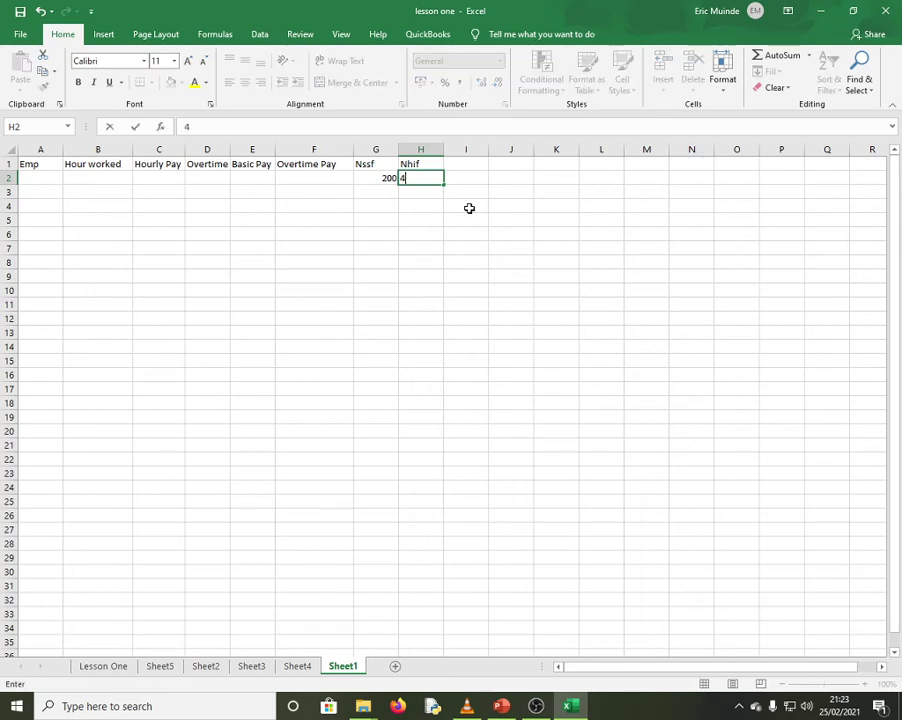
type("% of basic")
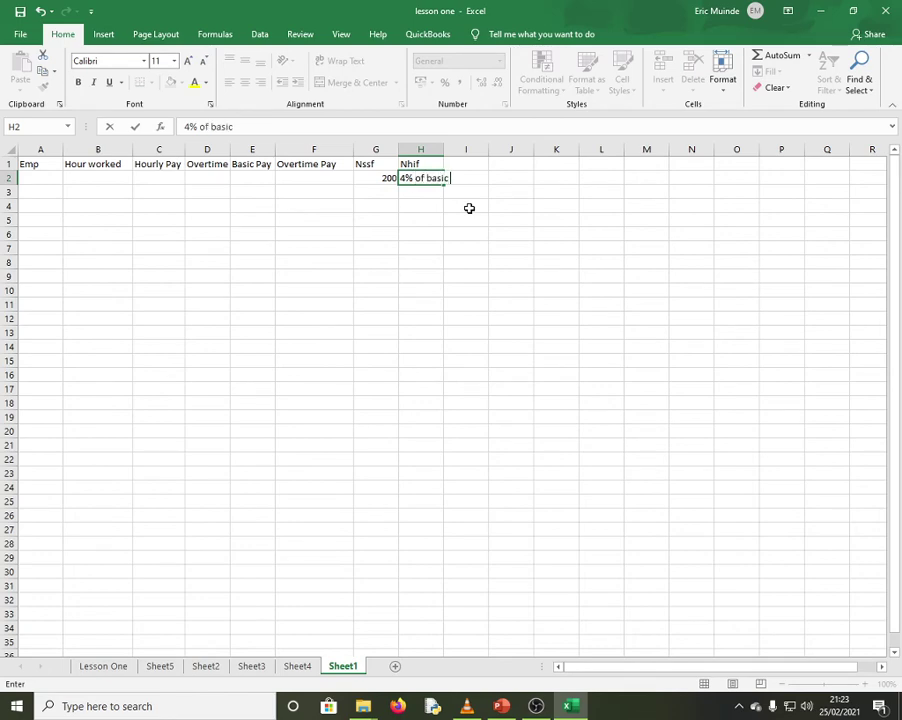
type(" pay")
left_click(477, 232)
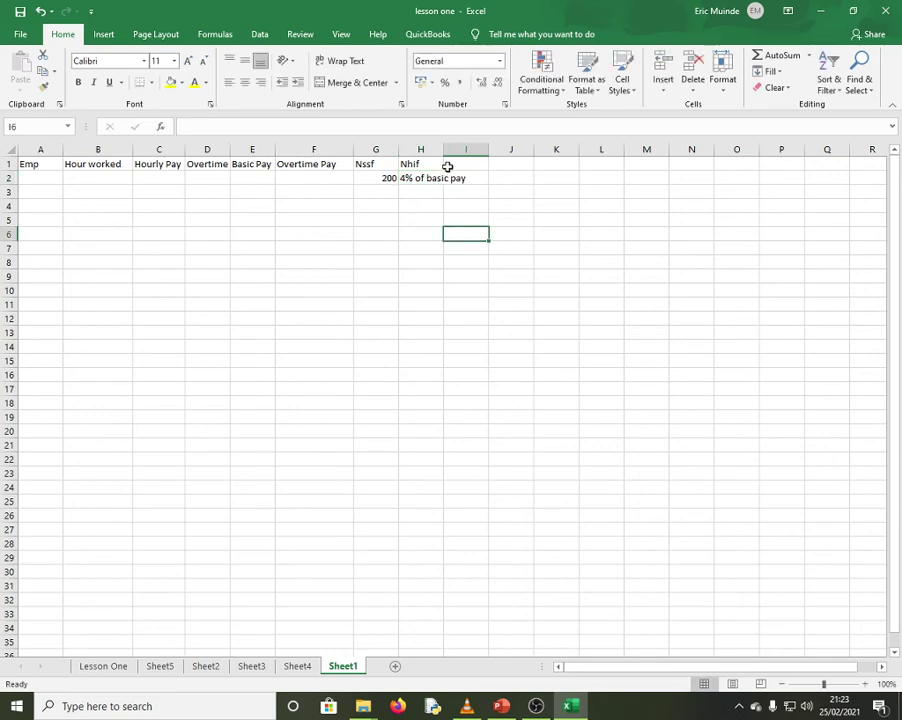
left_click_drag(443, 149, 480, 149)
Enter the heading Allowance in I1.
key("ctrl+Up")
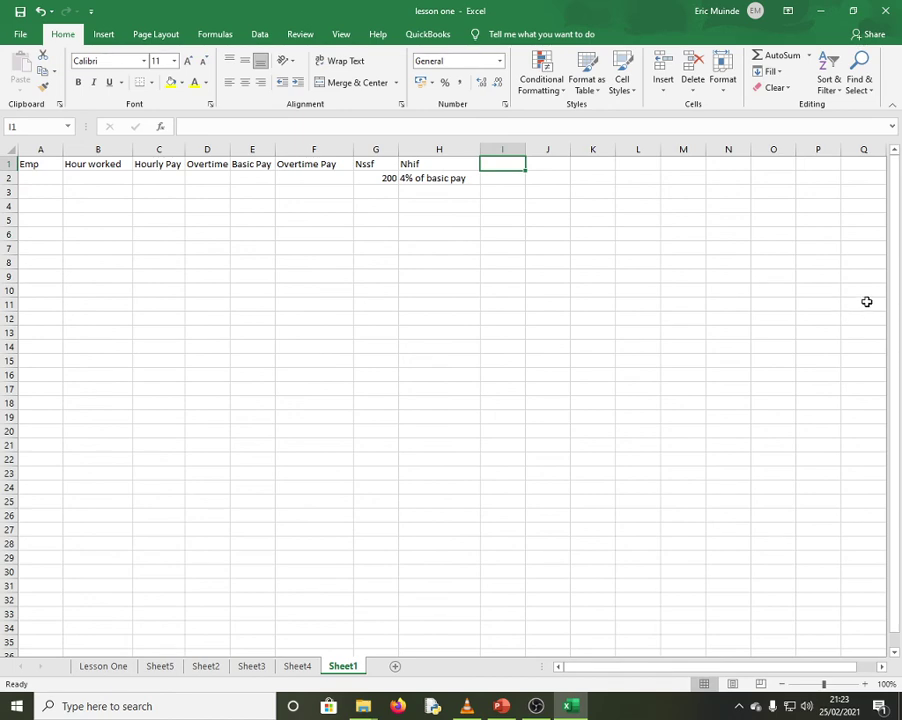
type("All")
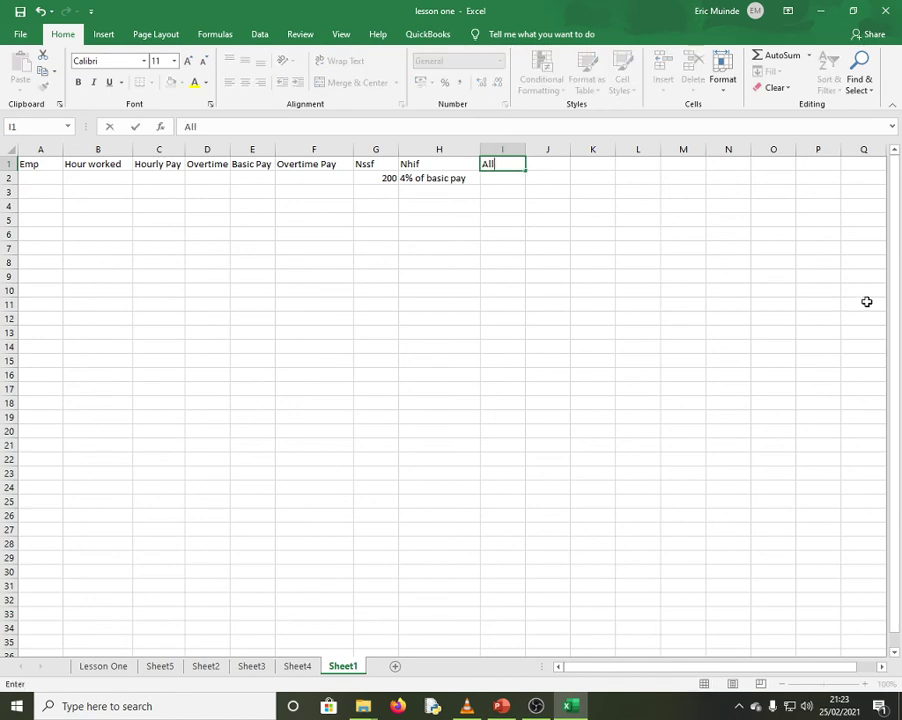
type("owance")
left_click(503, 234)
Enter 5600 in I2 as the allowance and widen column I to fit its heading.
left_click(501, 179)
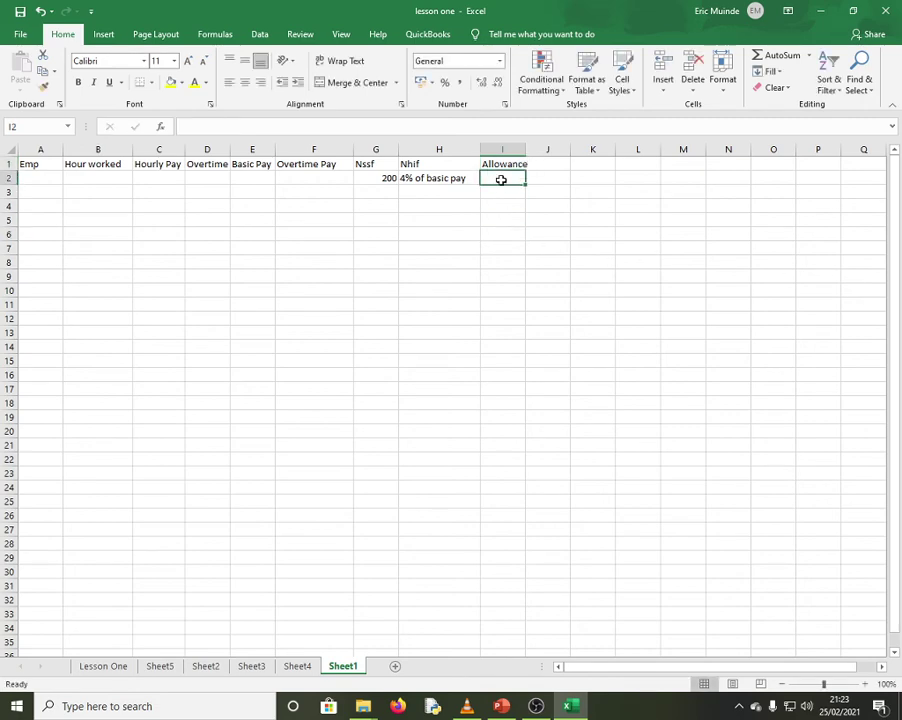
type("56")
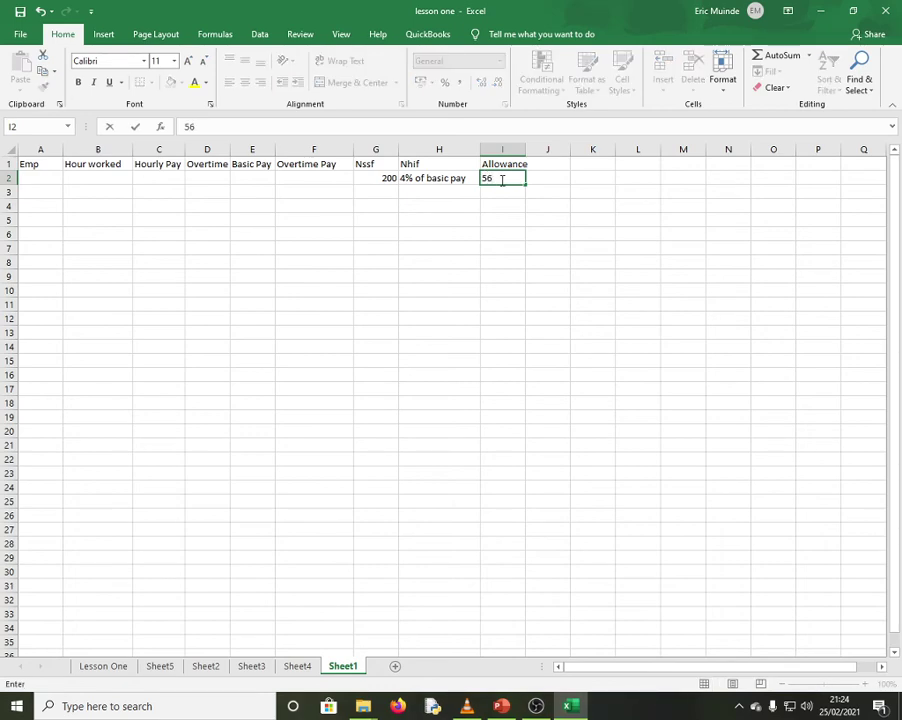
type("00")
left_click(504, 230)
left_click_drag(506, 180, 504, 292)
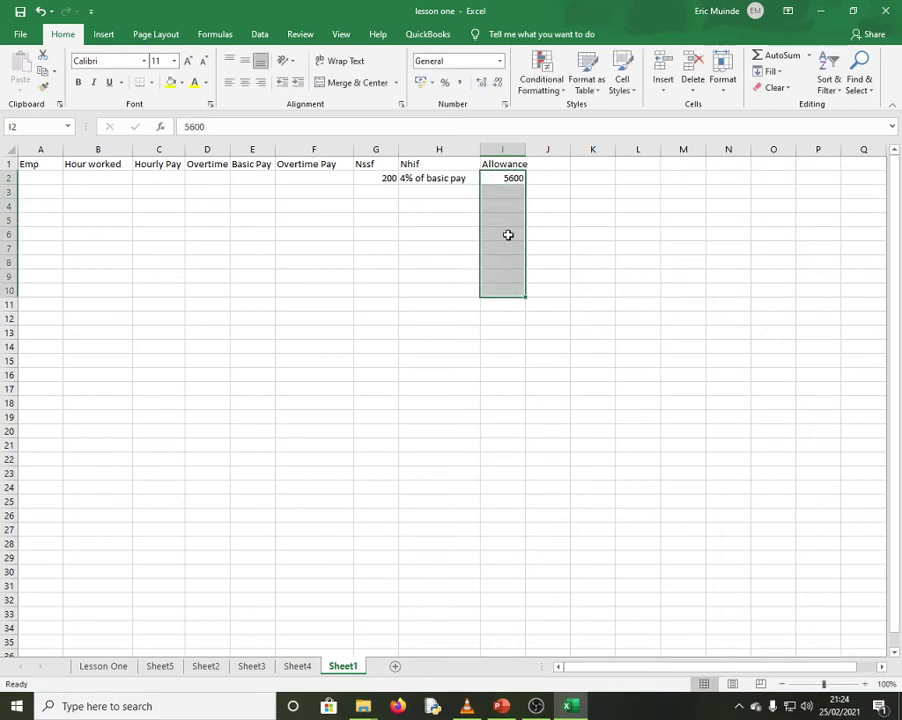
left_click(537, 177)
key("Up")
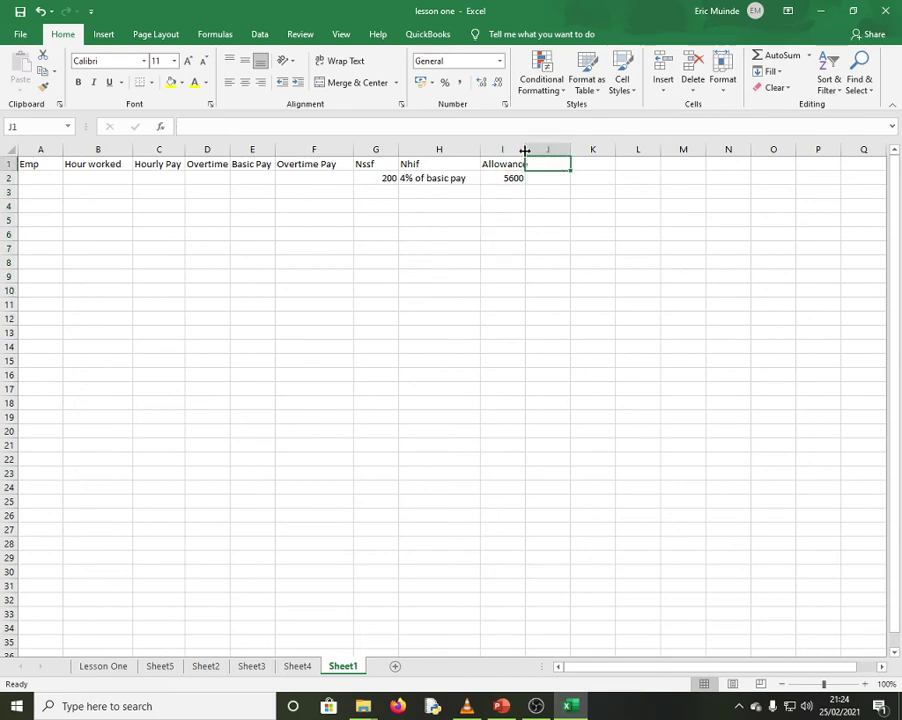
left_click_drag(525, 150, 536, 150)
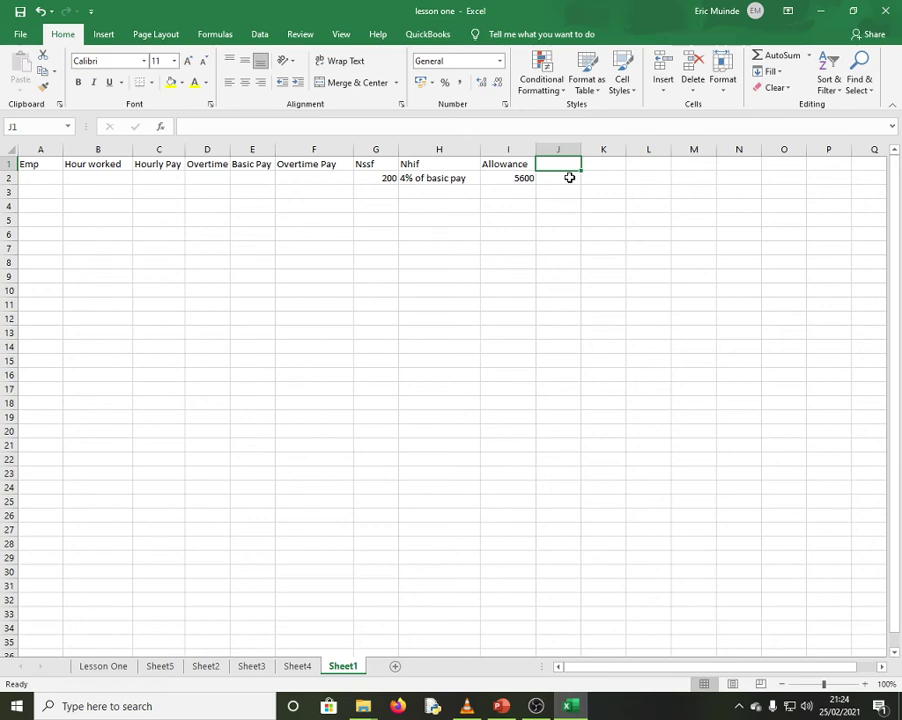
Enter the heading PAYE in J1 and the note 16% of gross pay in J2.
type("PAYE")
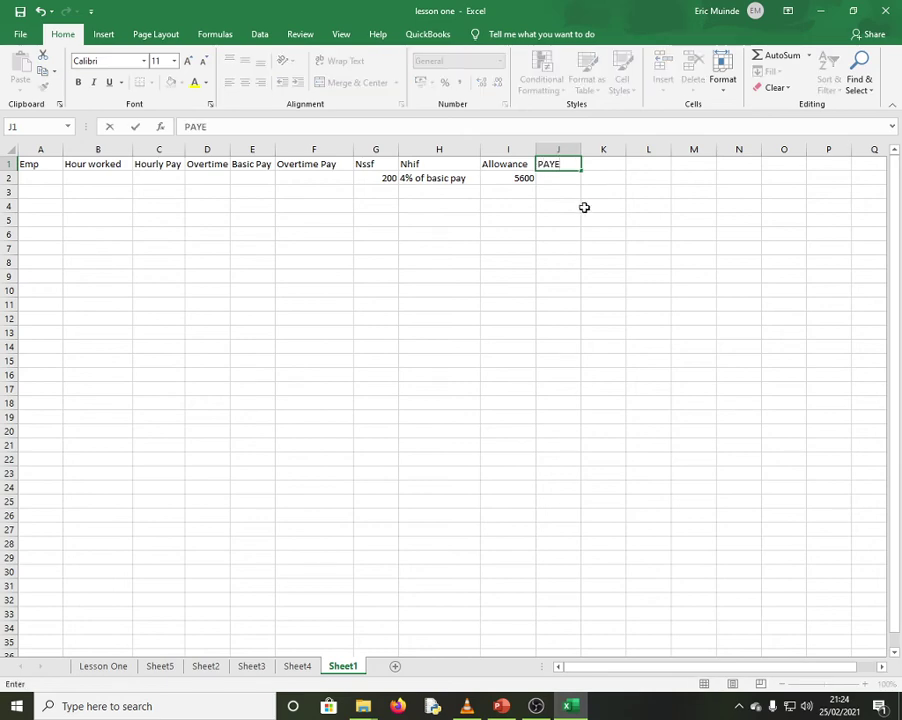
left_click(565, 210)
left_click(558, 178)
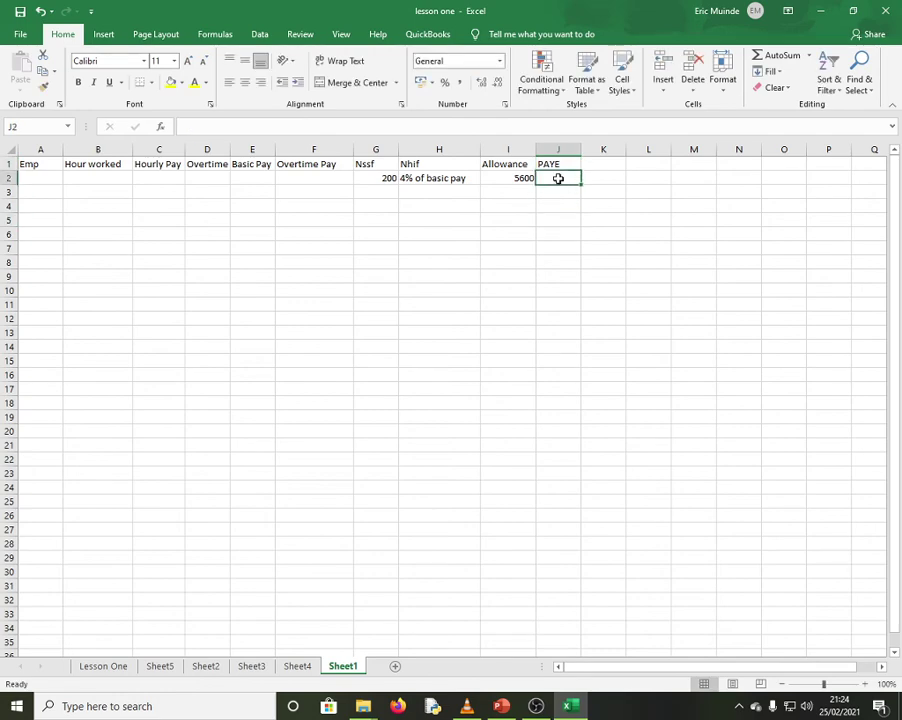
type("16")
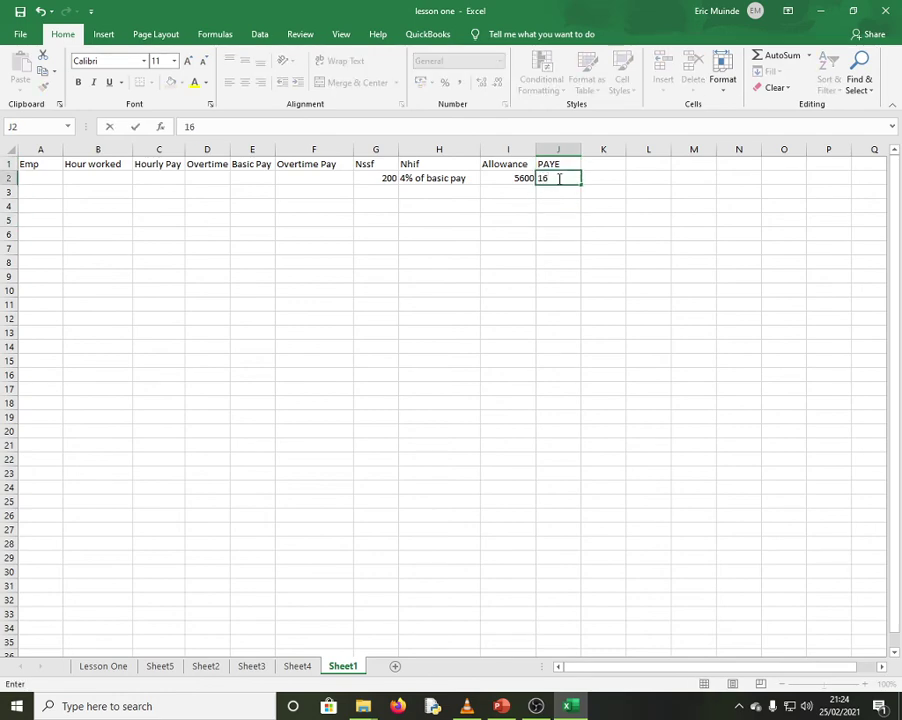
type("% O")
key("BackSpace")
type("of b")
type("s")
key("BackSpace")
key("BackSpace")
type("gross pay")
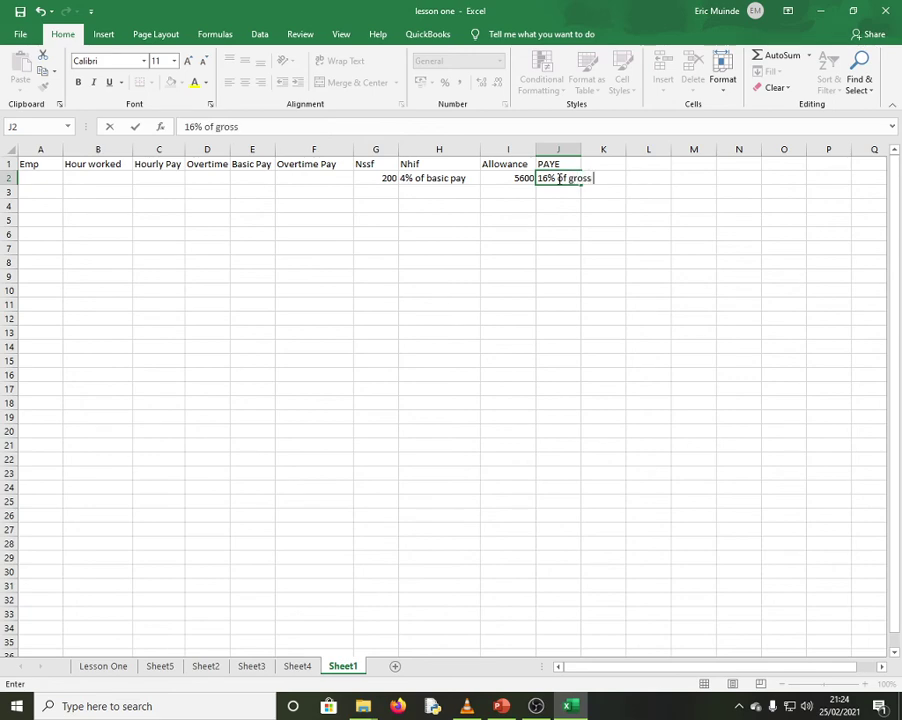
left_click(605, 246)
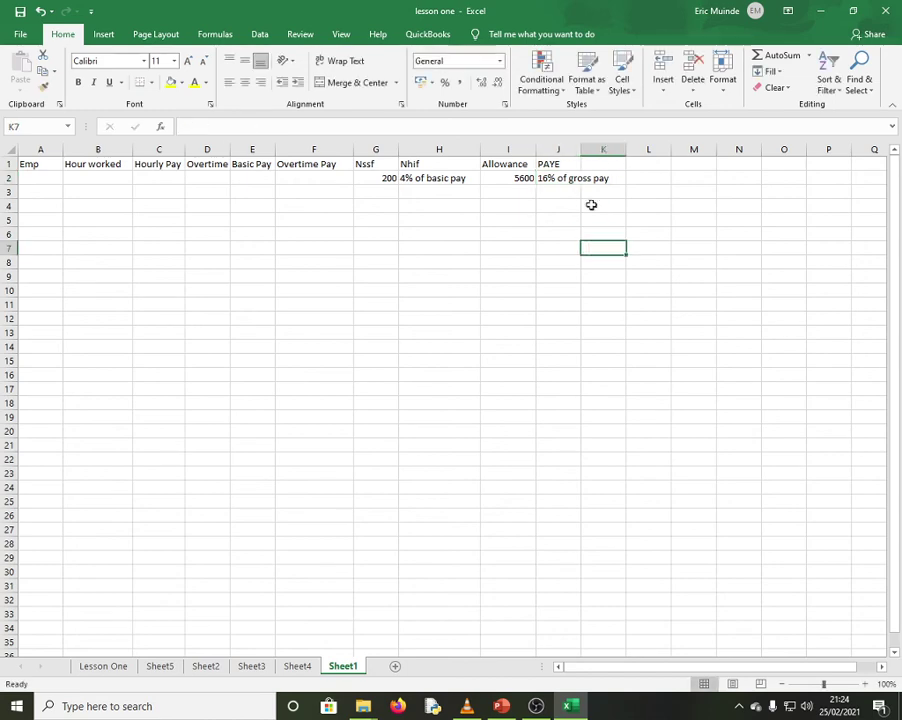
Insert a new column before PAYE and enter the heading Grosspay in J1.
left_click(557, 149)
right_click(557, 152)
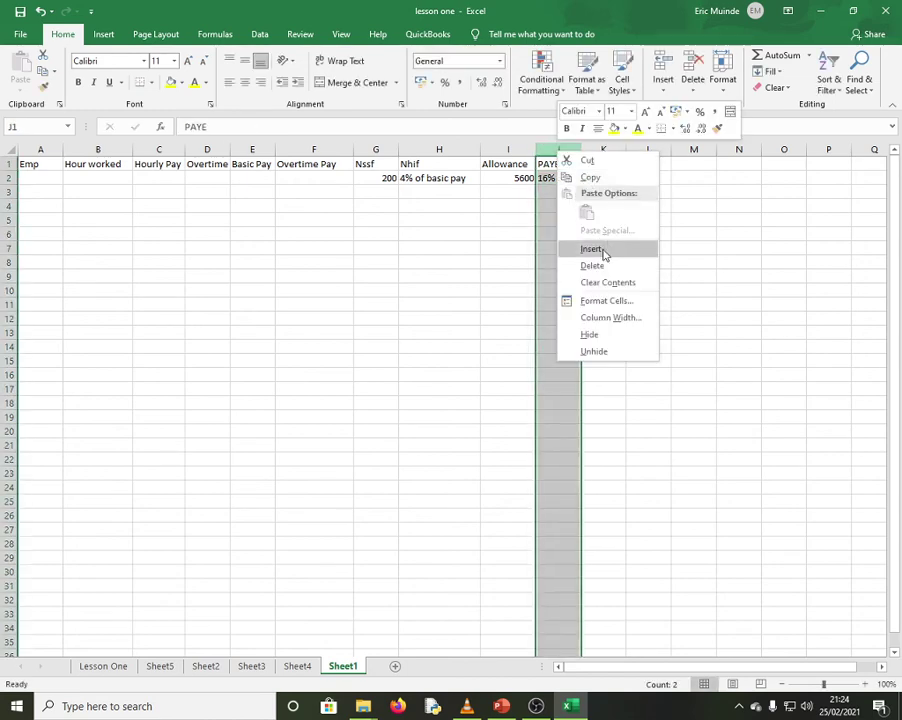
left_click(590, 248)
left_click(555, 163)
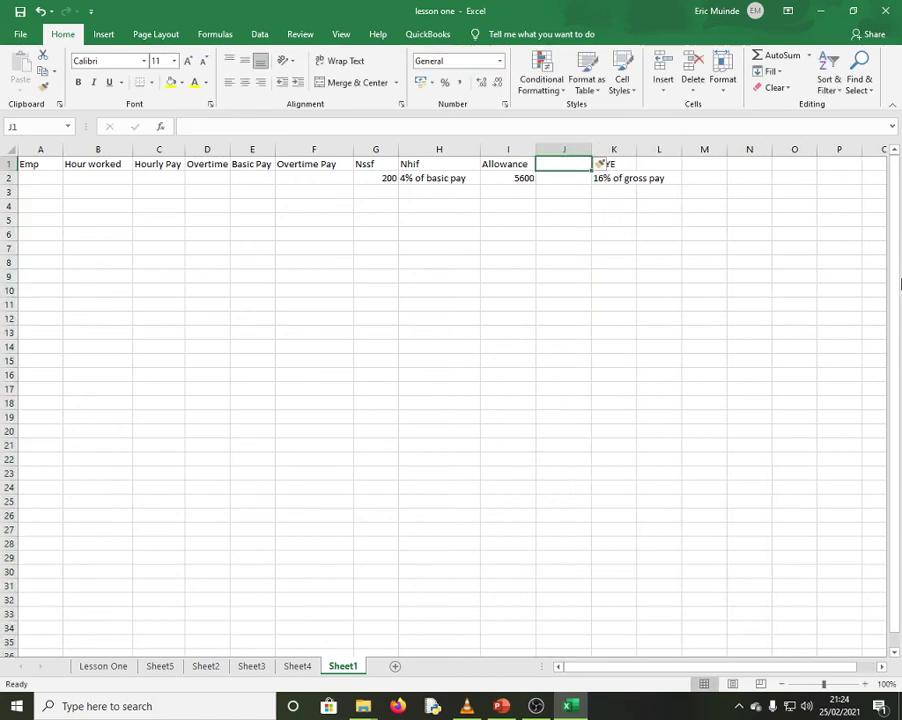
type("Grosspay")
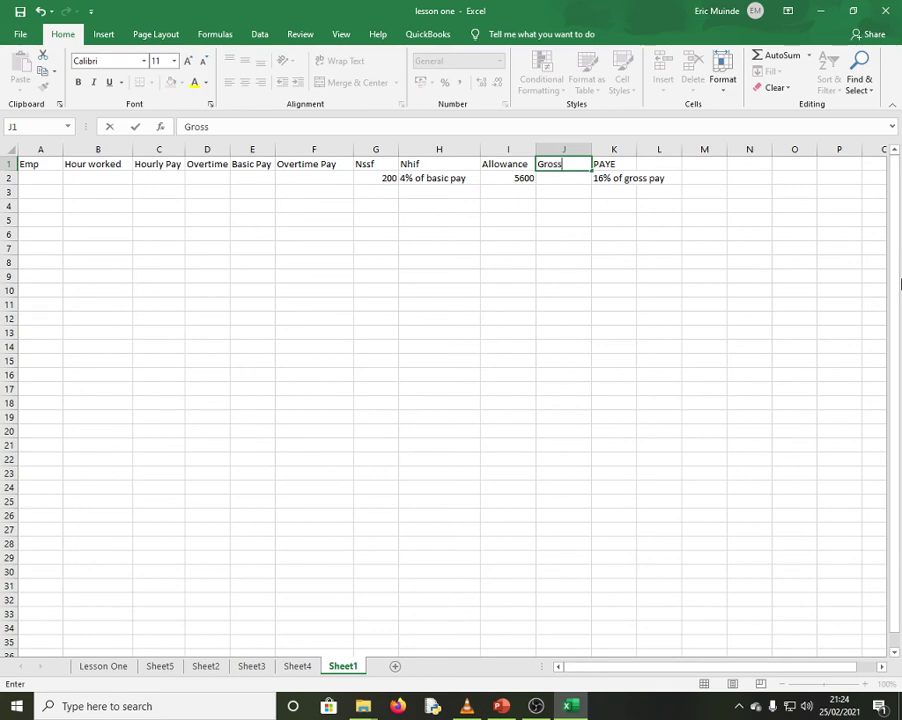
left_click(588, 275)
left_click(574, 179)
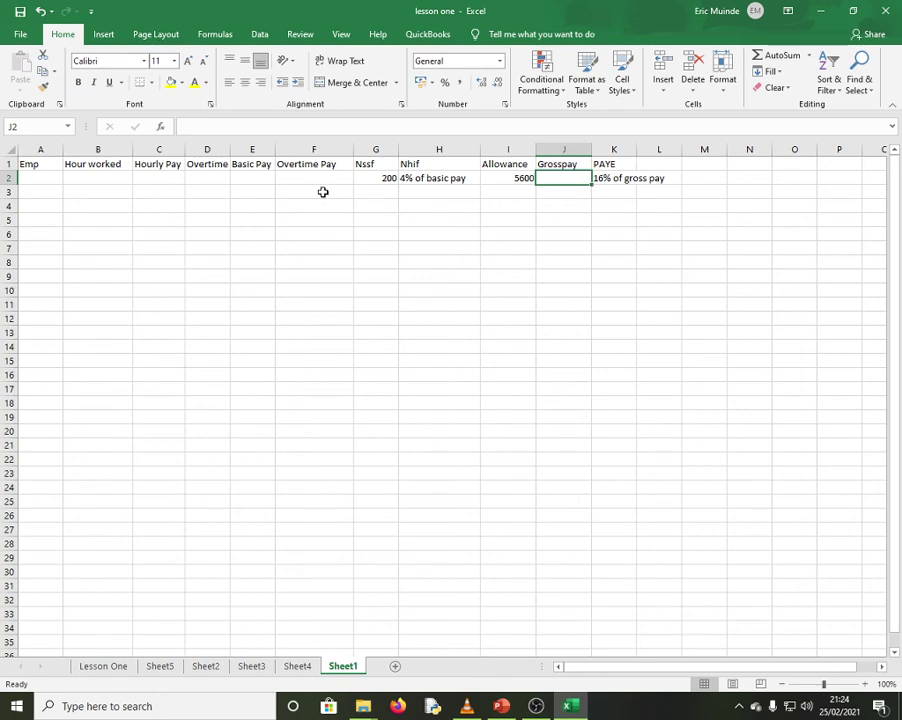
Enter the calculation note hw*hp in E2 under Basic Pay.
left_click(265, 183)
type("hw")
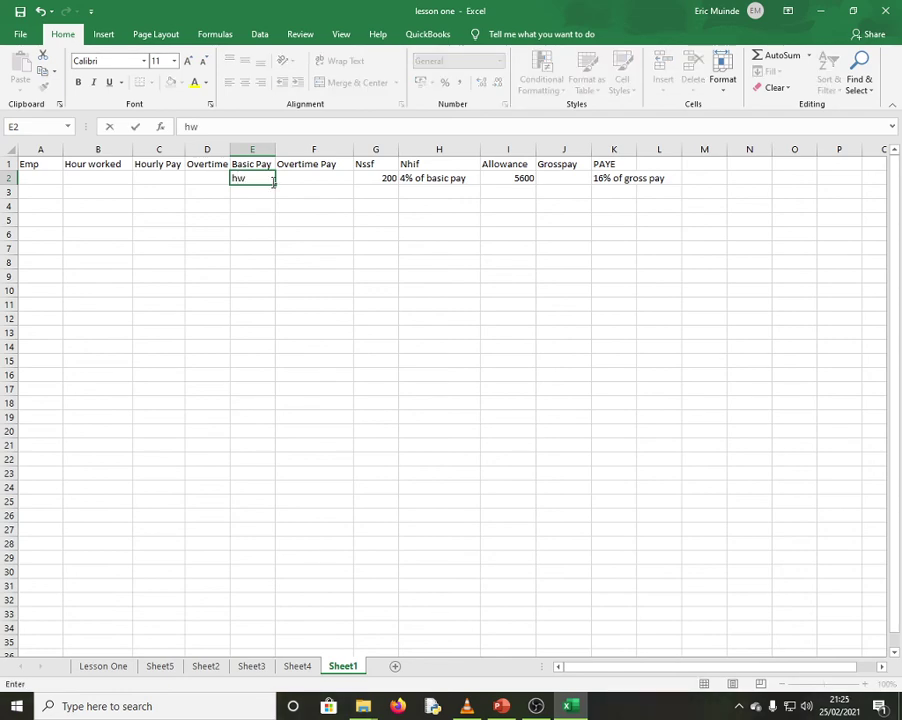
type("*hp")
Enter the calculation note 180% of hp * ot in F2 under Overtime Pay.
left_click(314, 178)
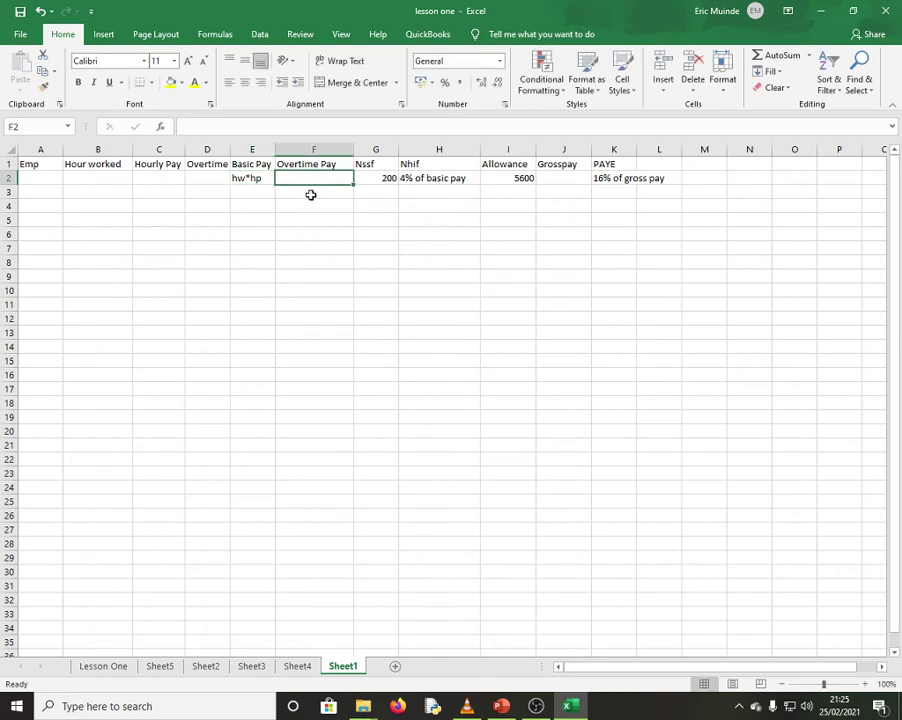
type("180")
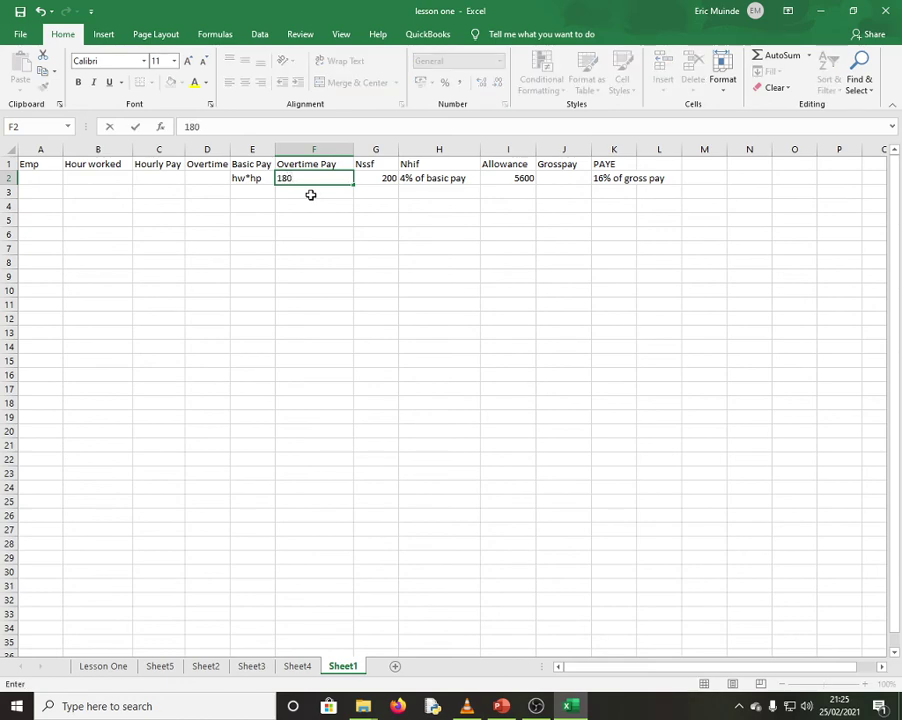
type("% of")
type("h")
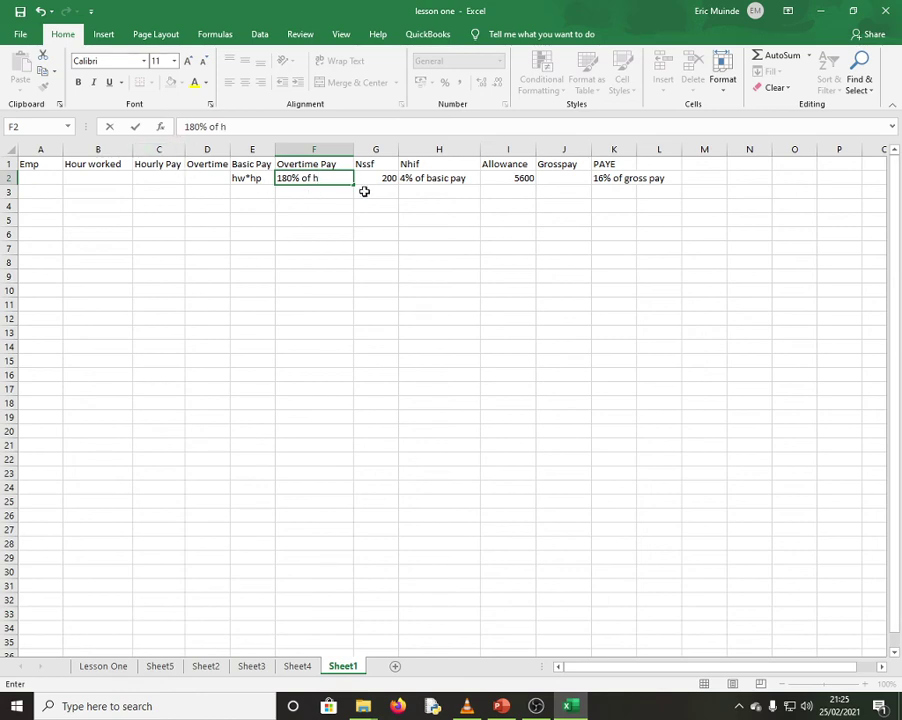
type("p * ot hoe")
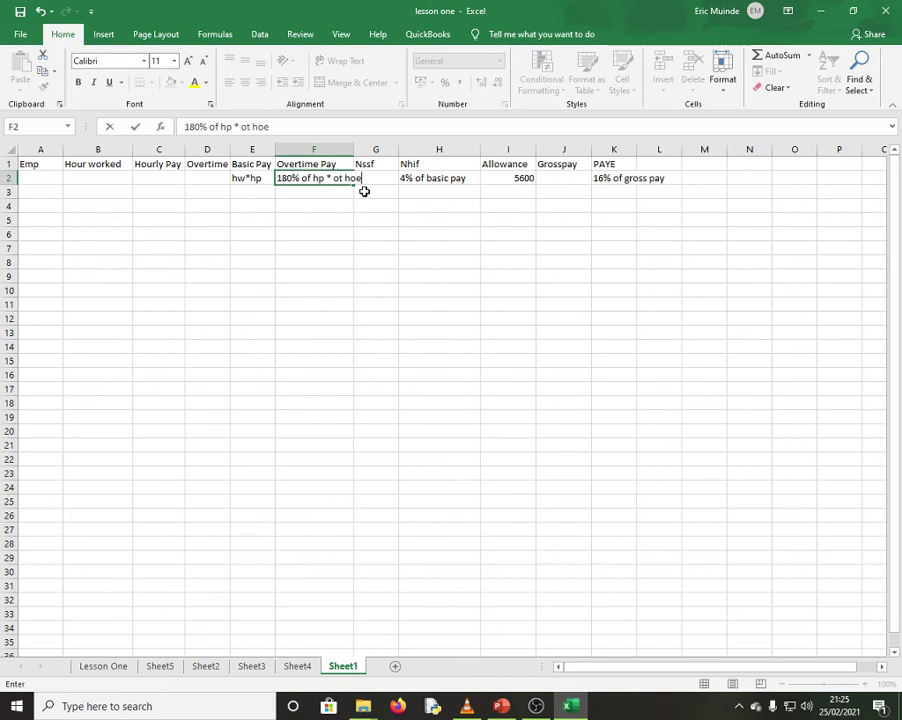
key("BackSpace")
key("BackSpace")
key("BackSpace")
key("BackSpace")
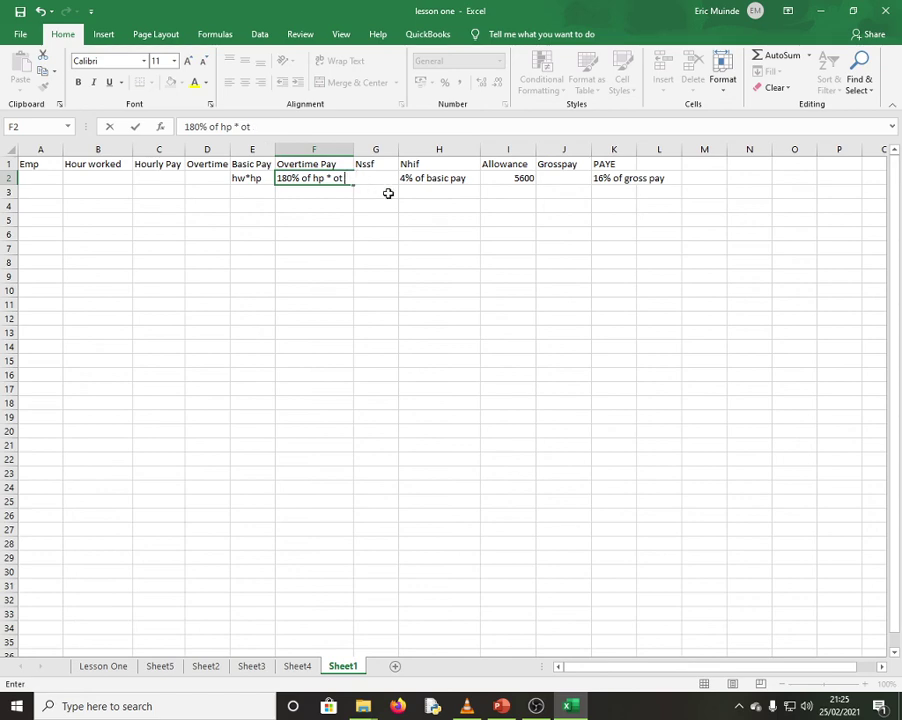
left_click(358, 223)
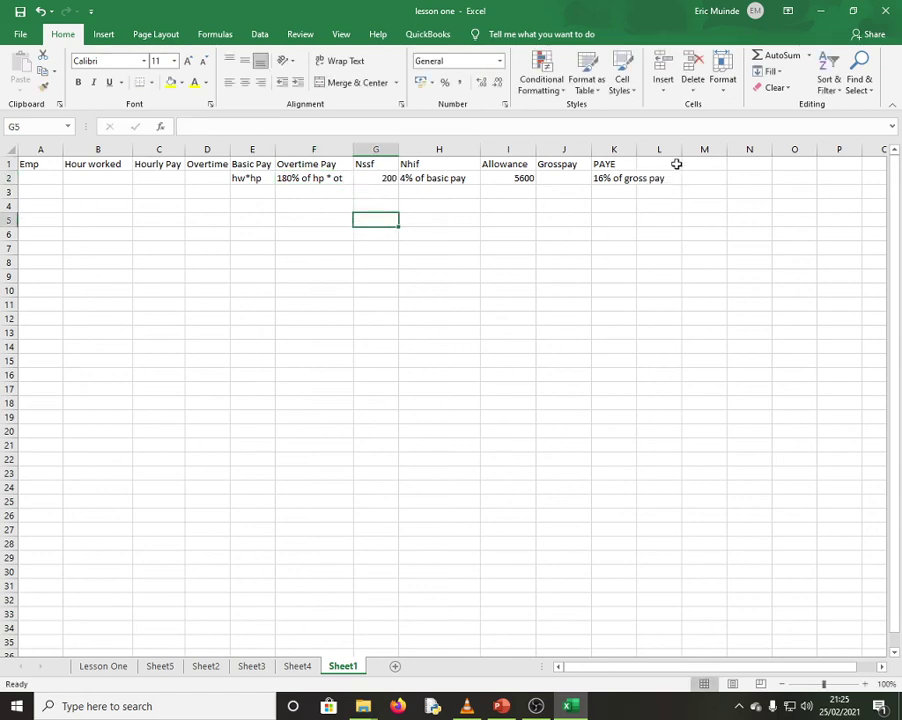
Widen columns L and K so that the PAYE note fits within column K.
left_click_drag(680, 152, 711, 151)
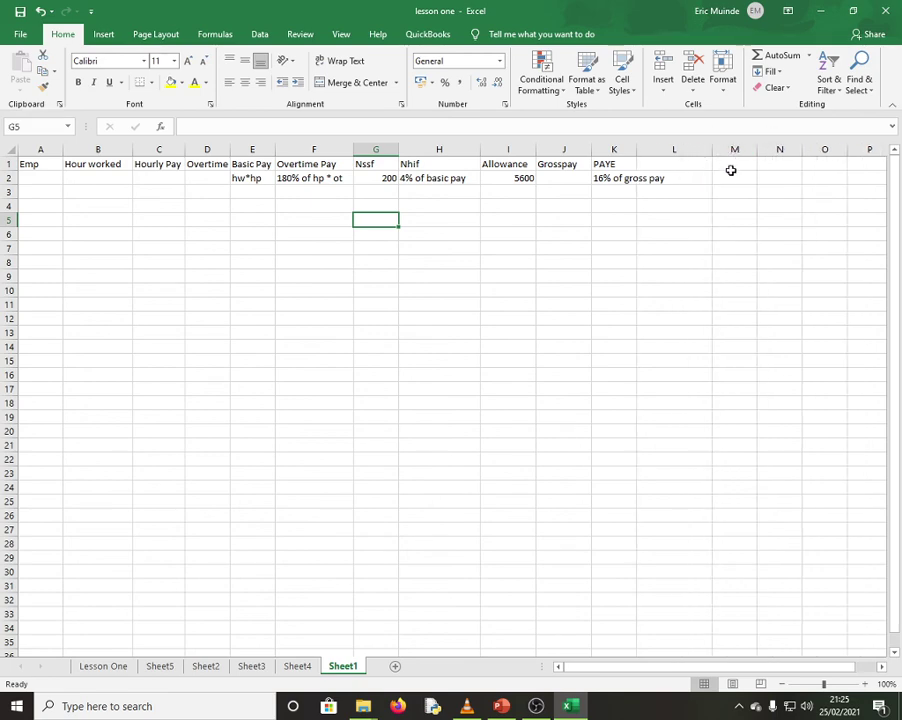
left_click(734, 170)
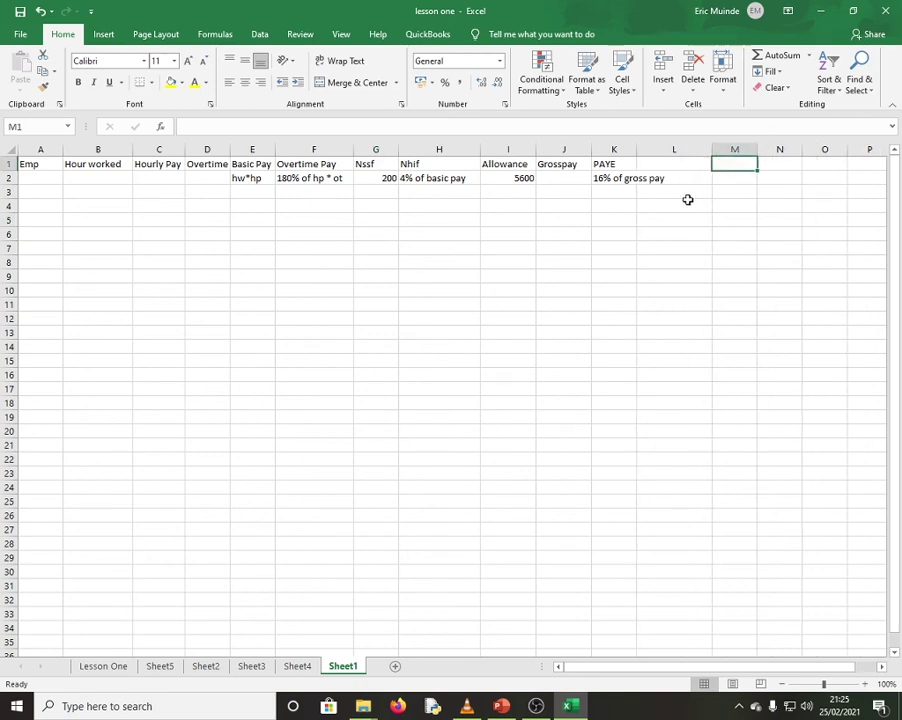
key("Left")
left_click_drag(636, 151, 674, 152)
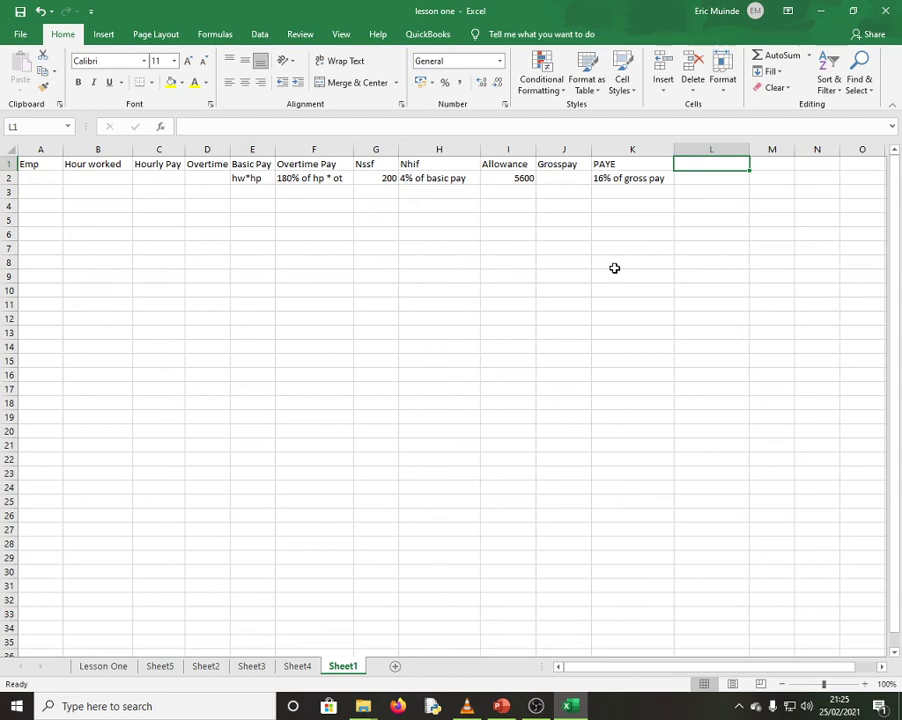
Enter the heading Deduction in L1 and review the Nhif and PAYE entries in row 2.
type("Deduction")
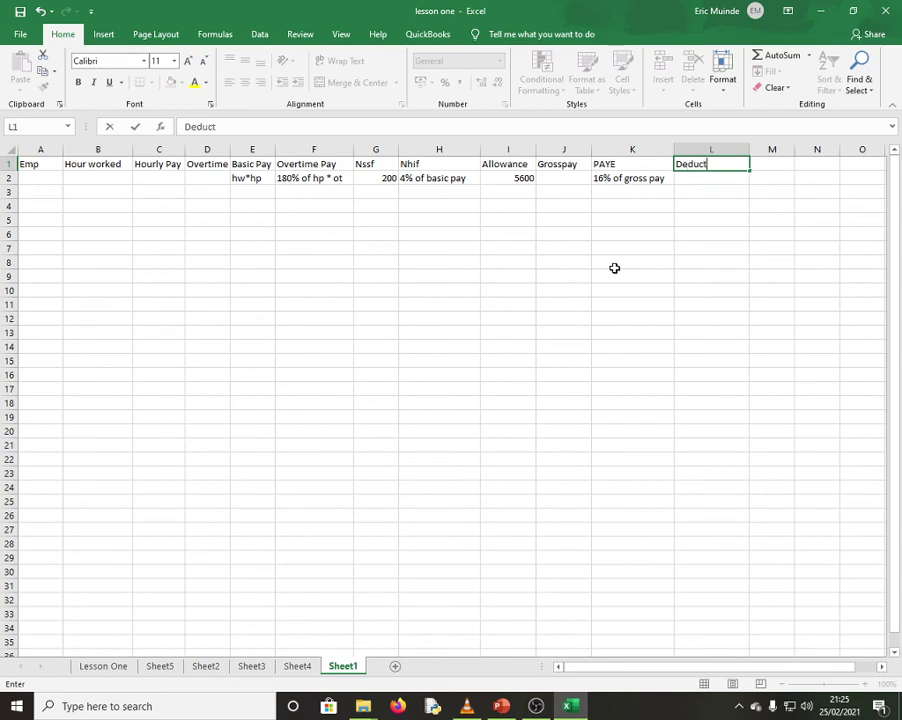
left_click(711, 177)
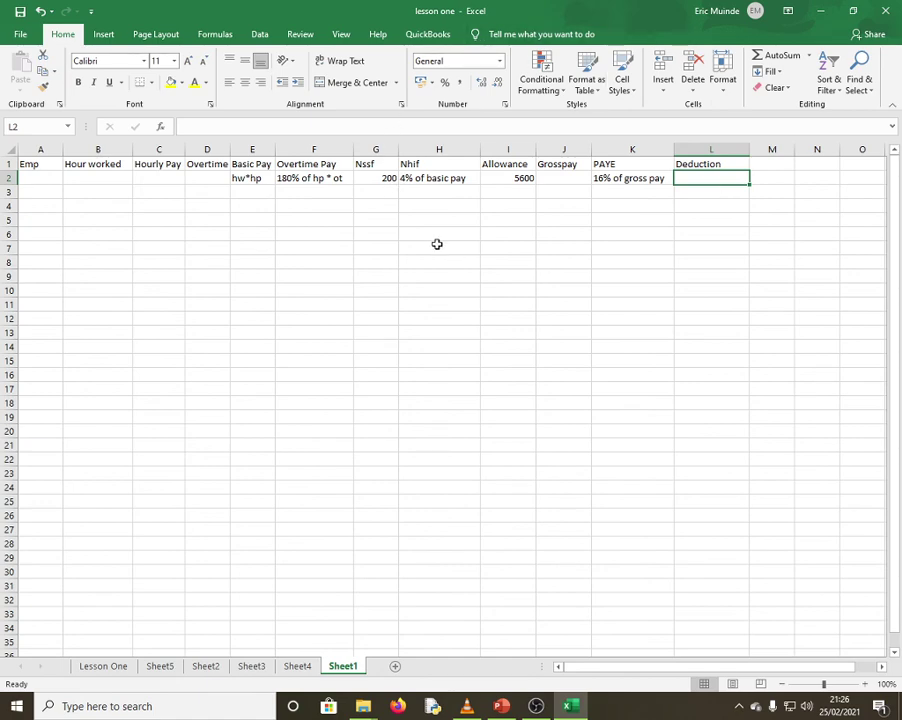
left_click(425, 177)
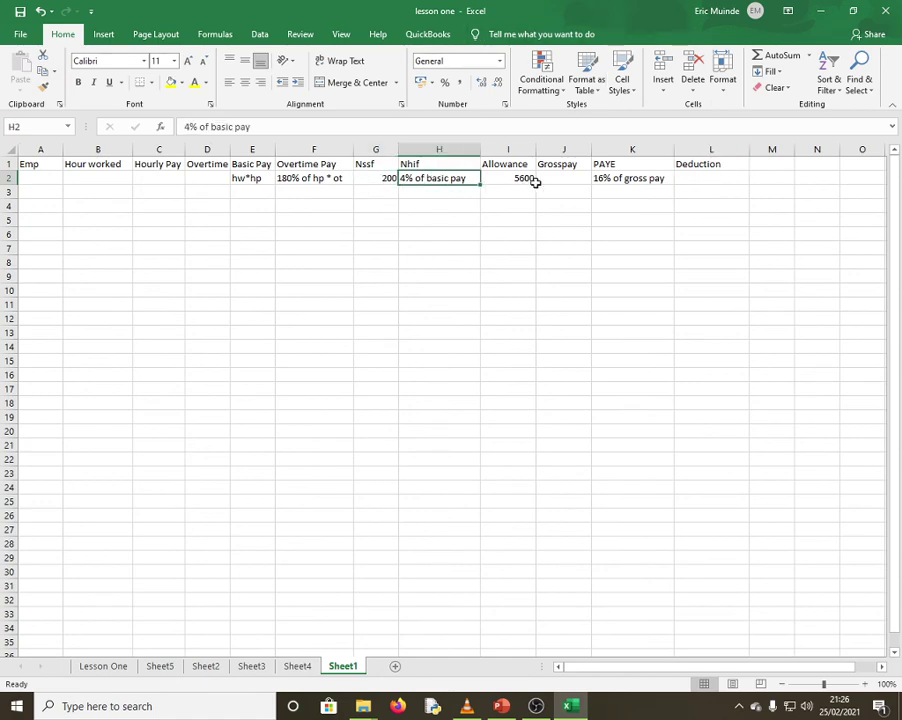
left_click(625, 183)
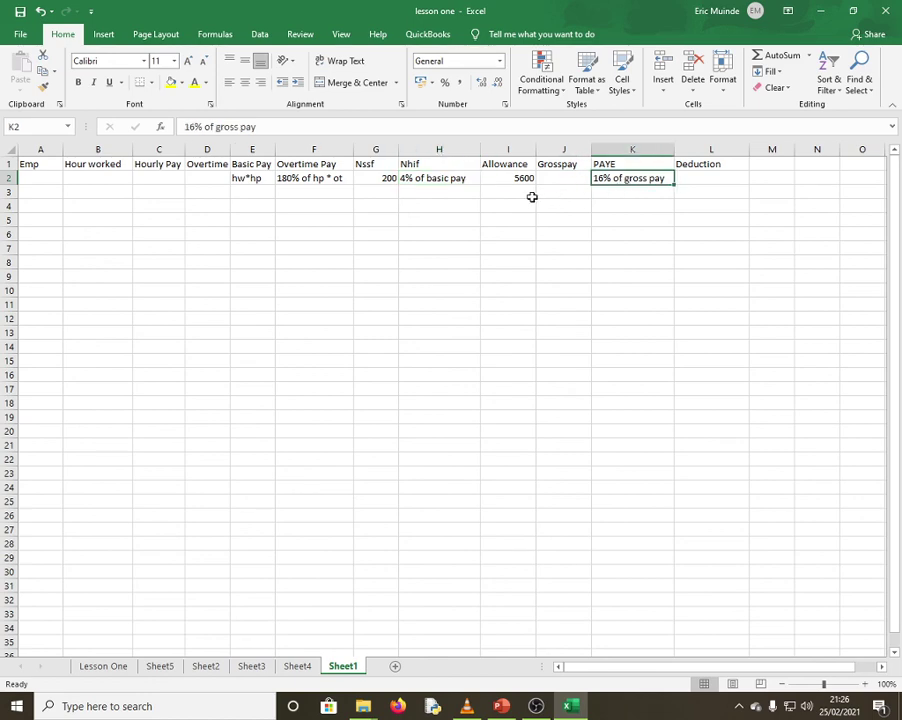
Enter the heading Net pay in M1, right after the Deduction heading.
left_click(766, 164)
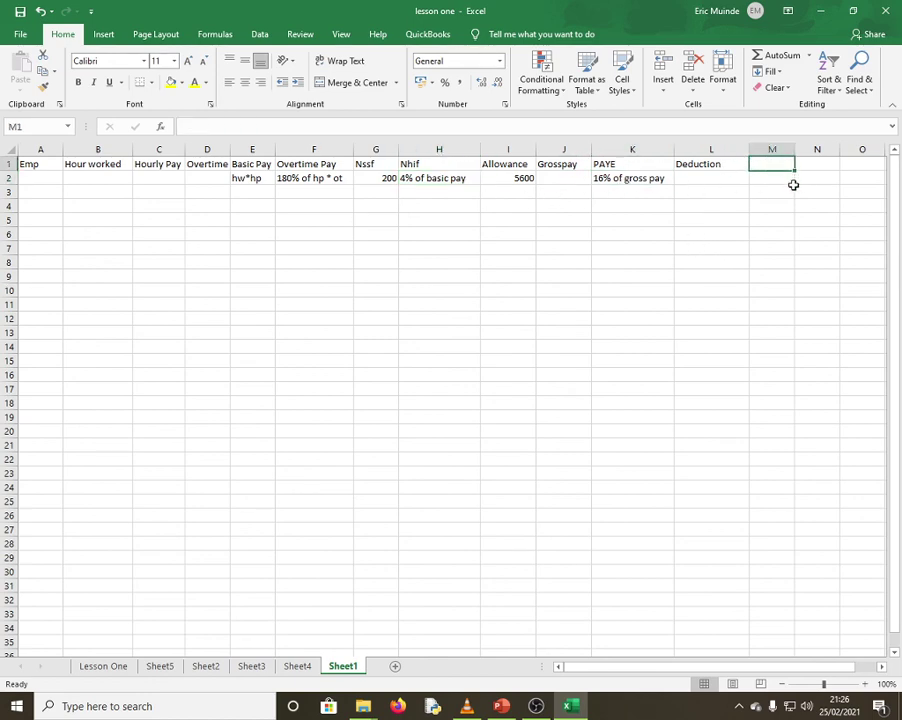
type("Net")
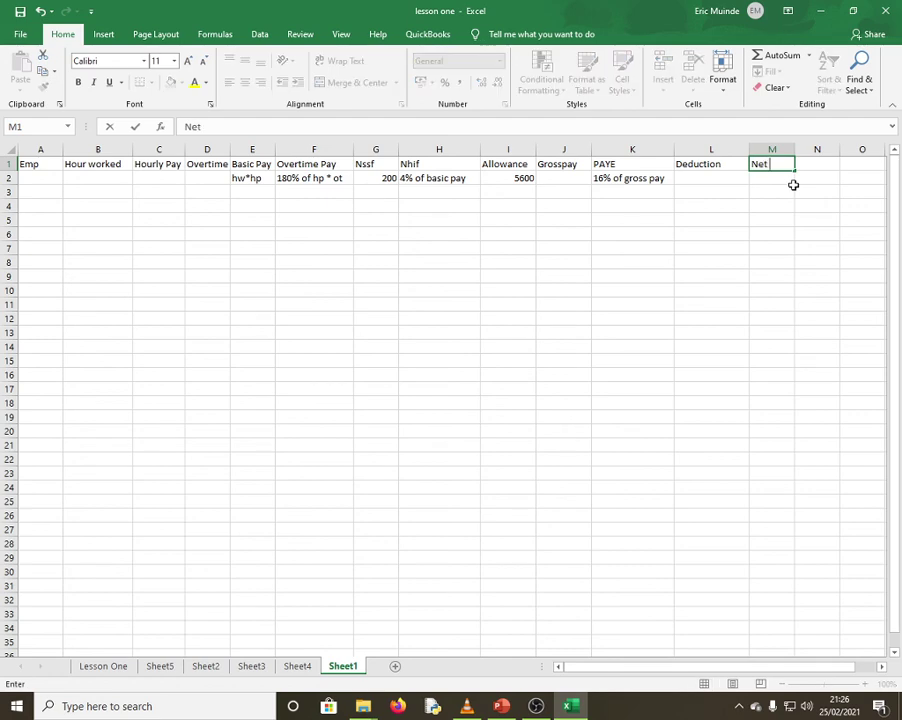
type(" pay")
left_click(130, 334)
Enter the row label total in A6, leaving rows 3 to 5 free for employees.
left_click(32, 235)
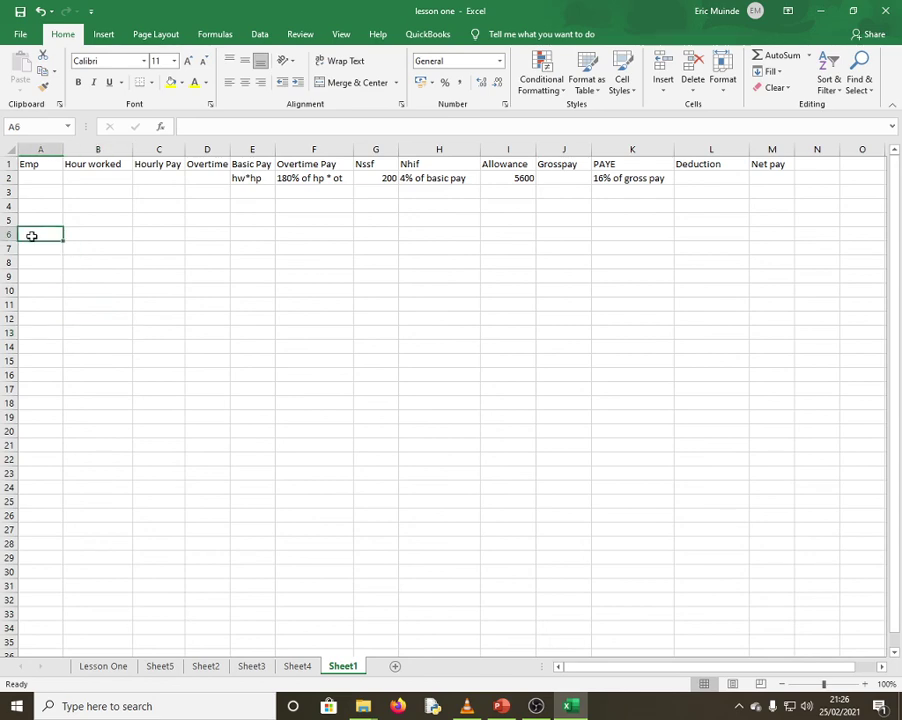
type("to")
key("BackSpace")
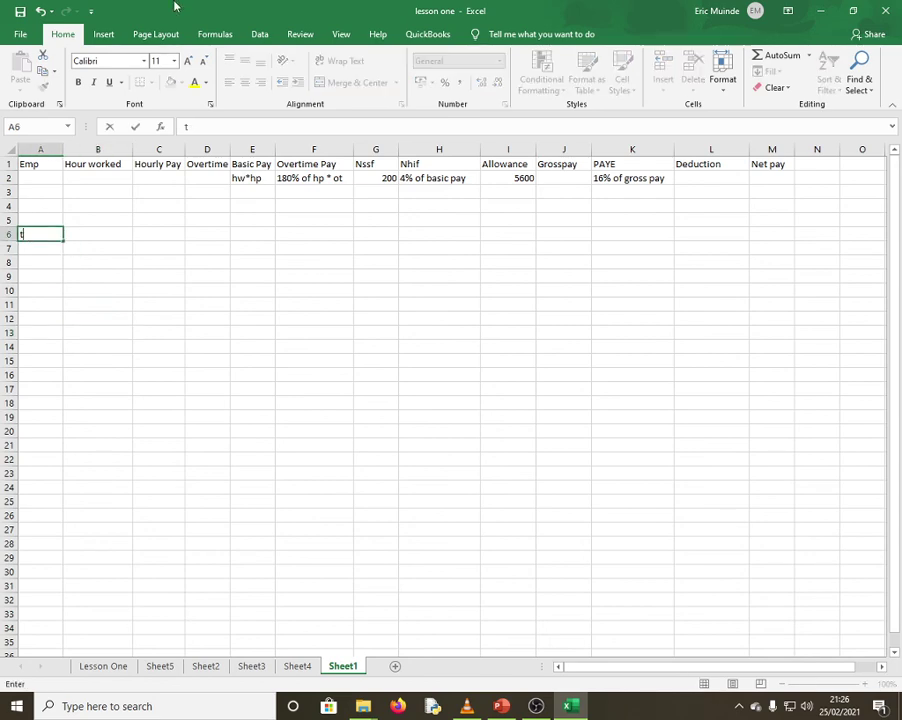
type("otal")
left_click_drag(110, 188, 113, 232)
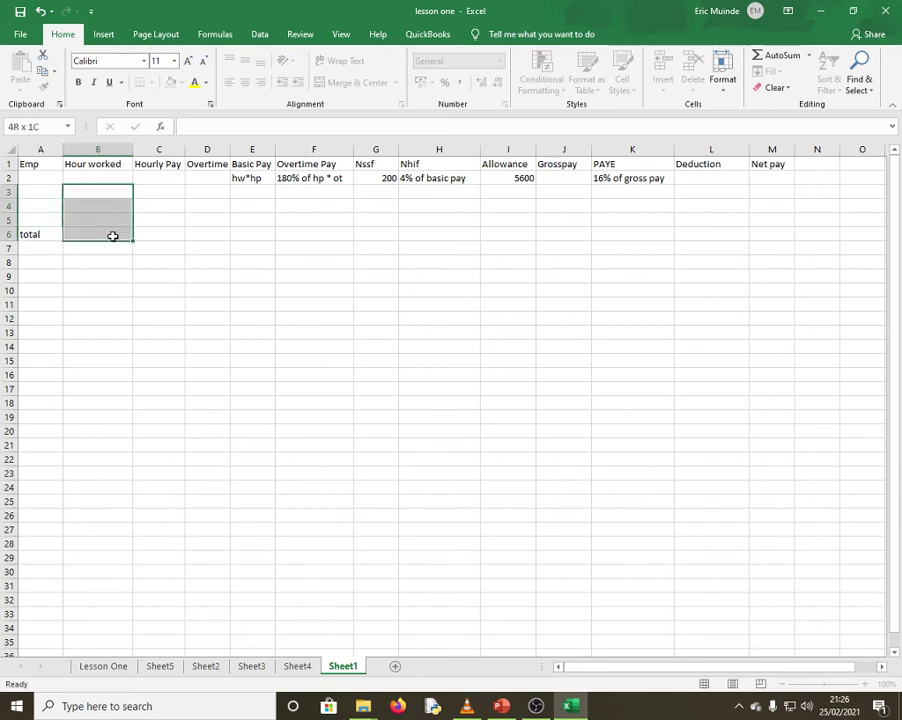
left_click_drag(164, 193, 170, 264)
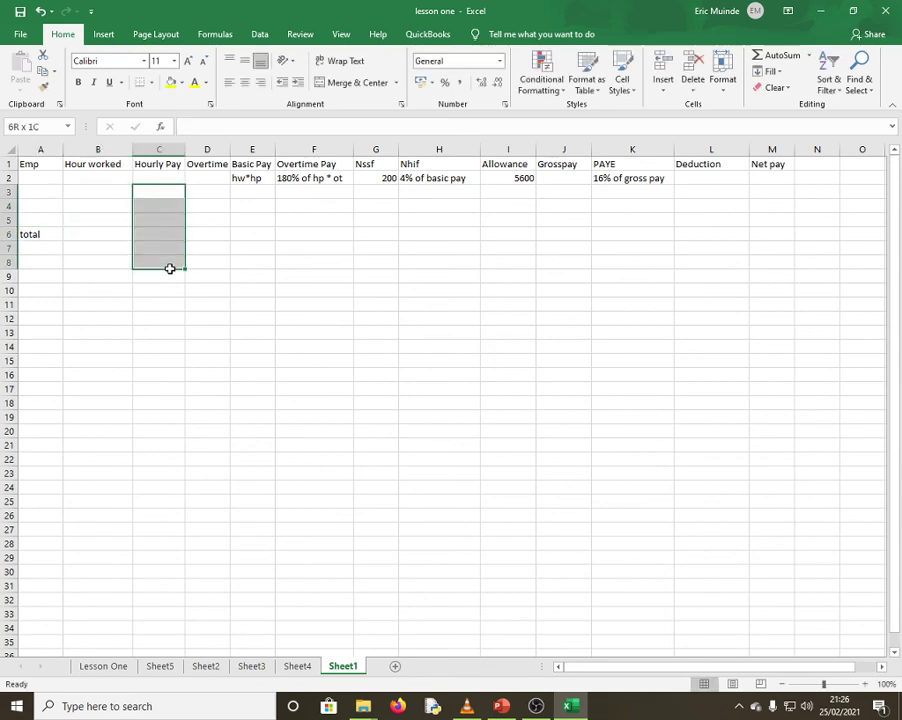
left_click(218, 189)
left_click_drag(218, 189, 218, 264)
left_click_drag(260, 202, 262, 274)
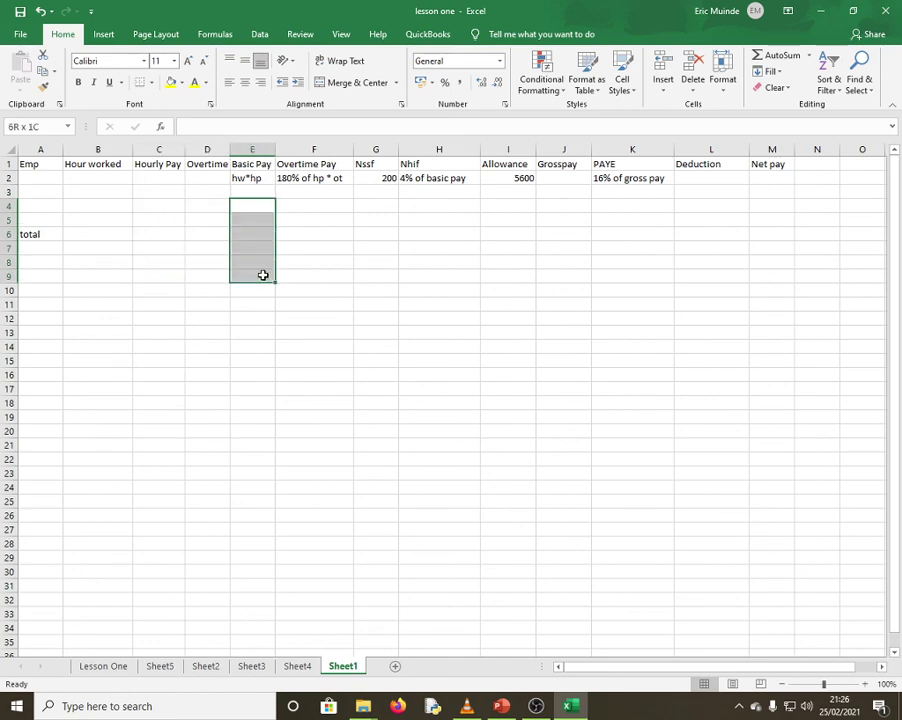
left_click_drag(319, 220, 321, 272)
left_click_drag(411, 219, 411, 273)
left_click_drag(90, 237, 772, 234)
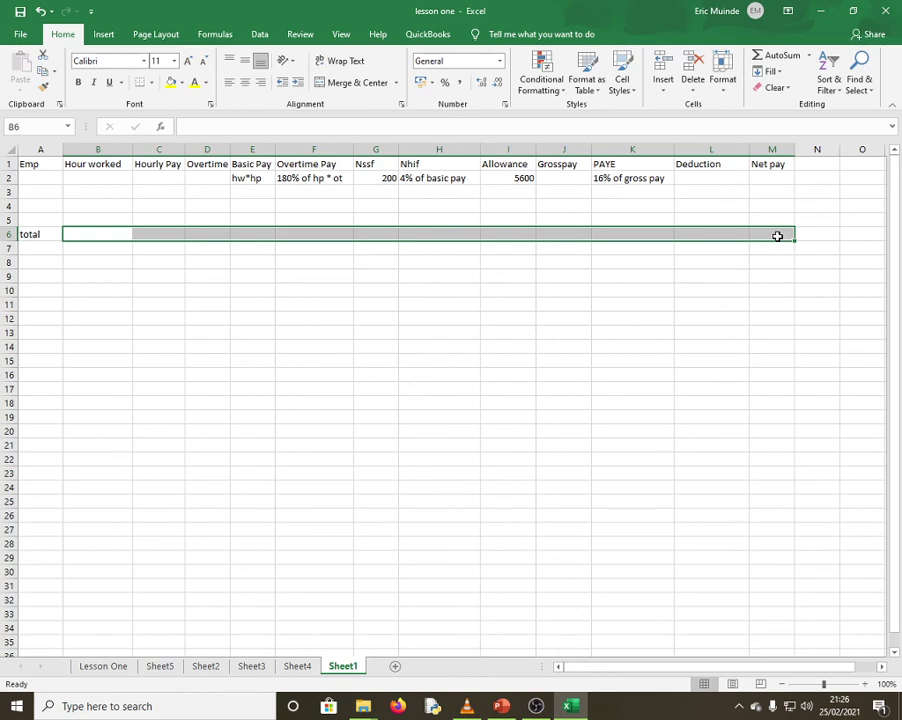
Enter the row label mean in A7, beneath total, and select cell A9.
left_click(38, 248)
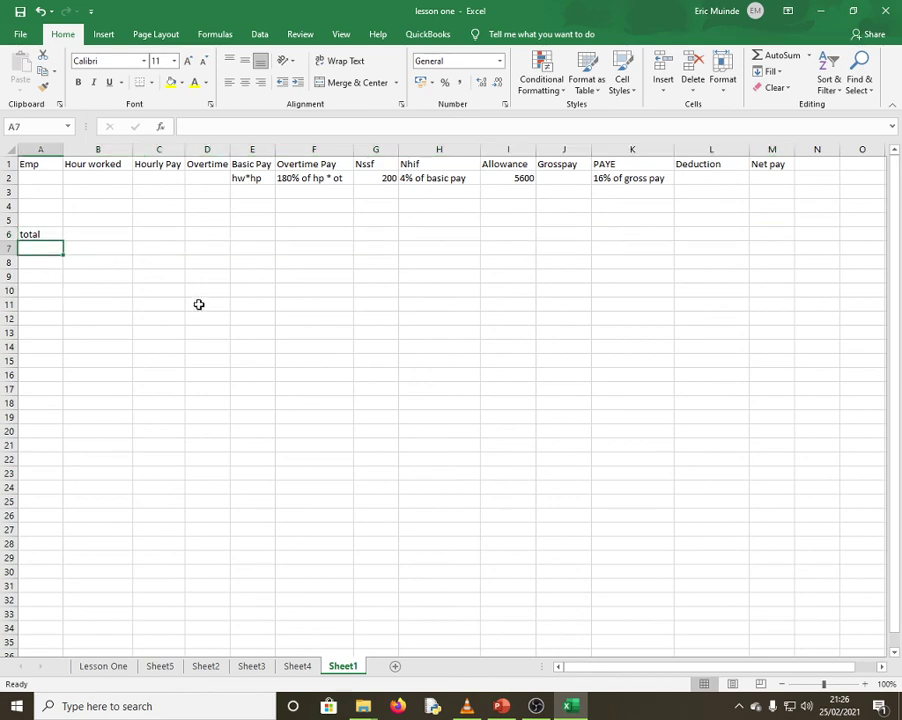
type("mean")
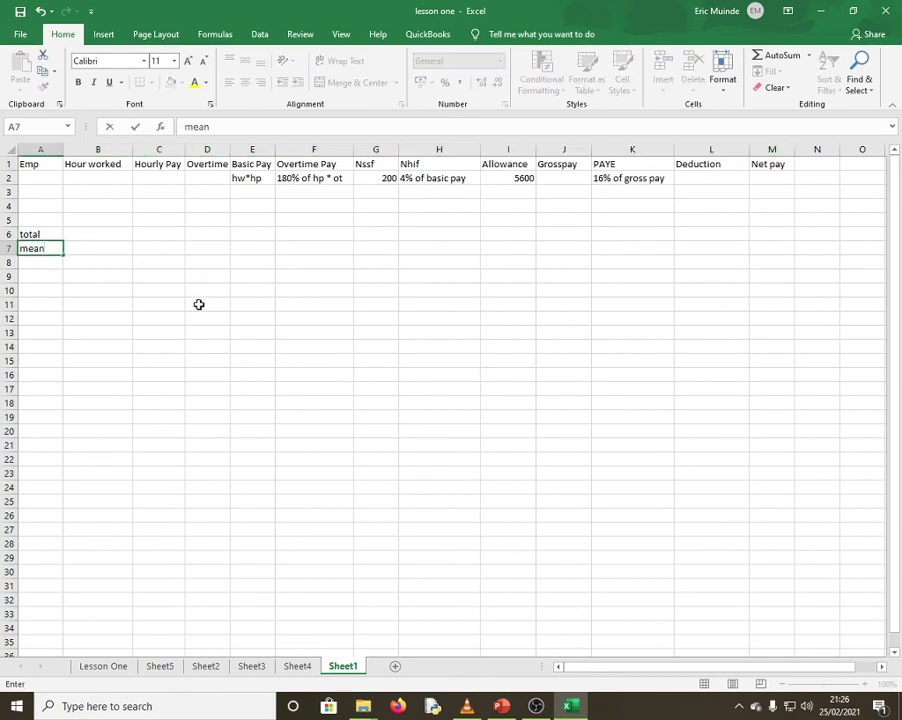
left_click(180, 382)
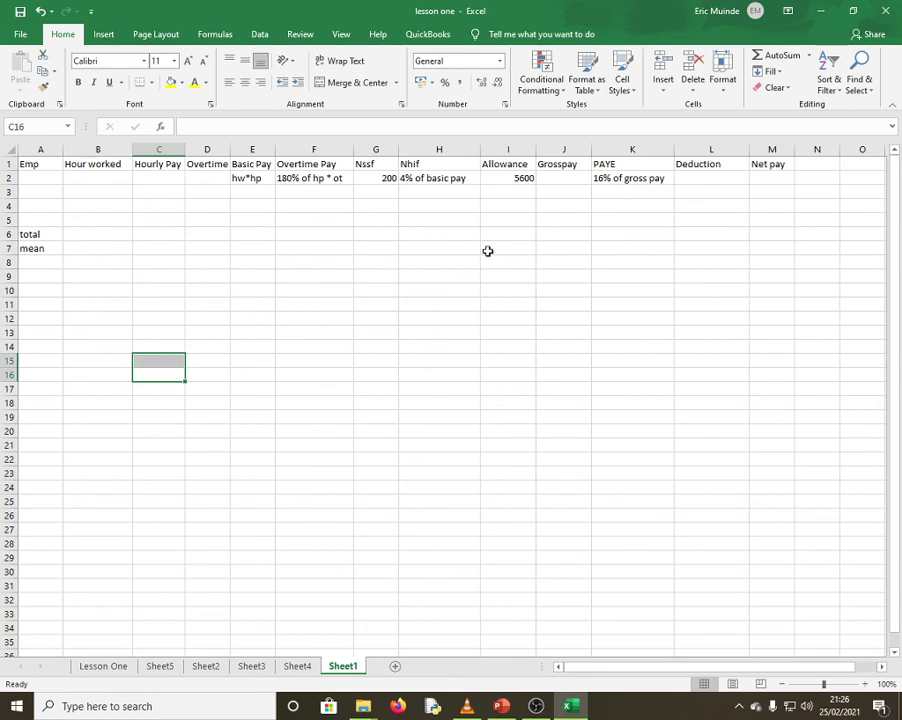
left_click(375, 262)
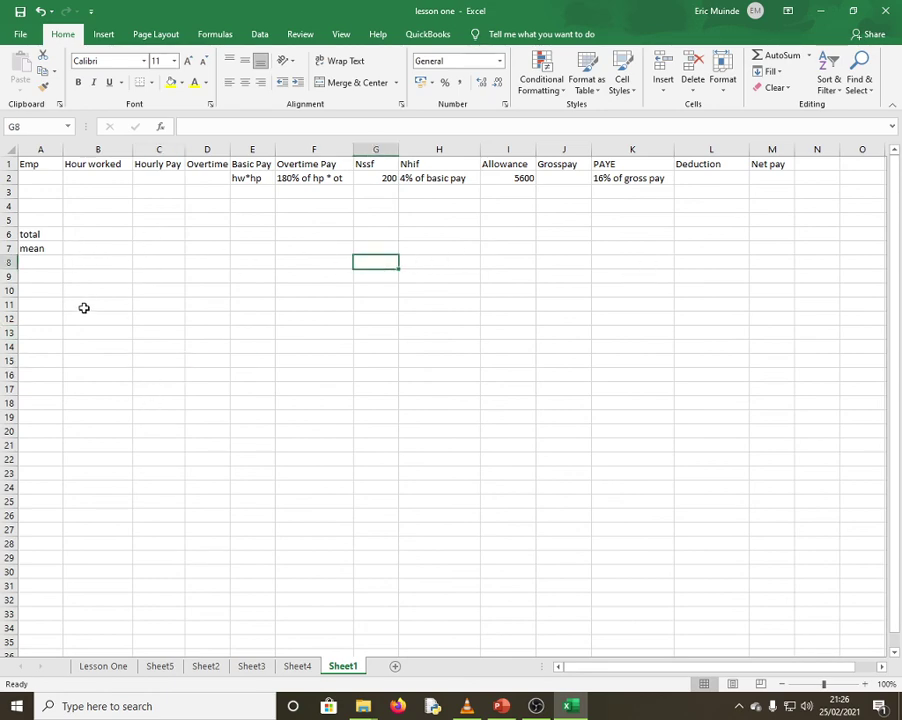
left_click(36, 274)
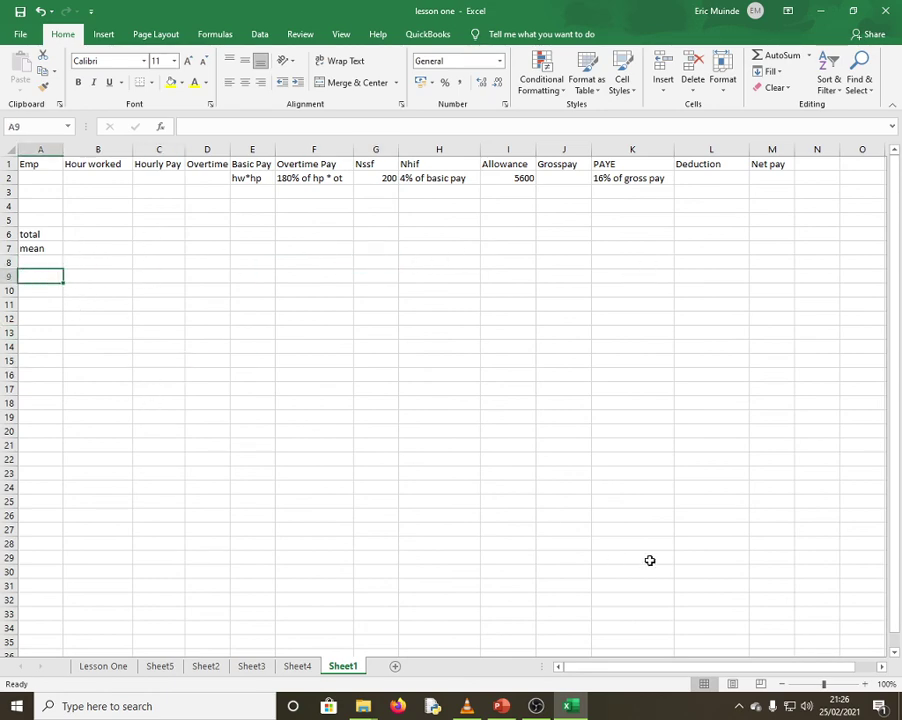
type("grap")
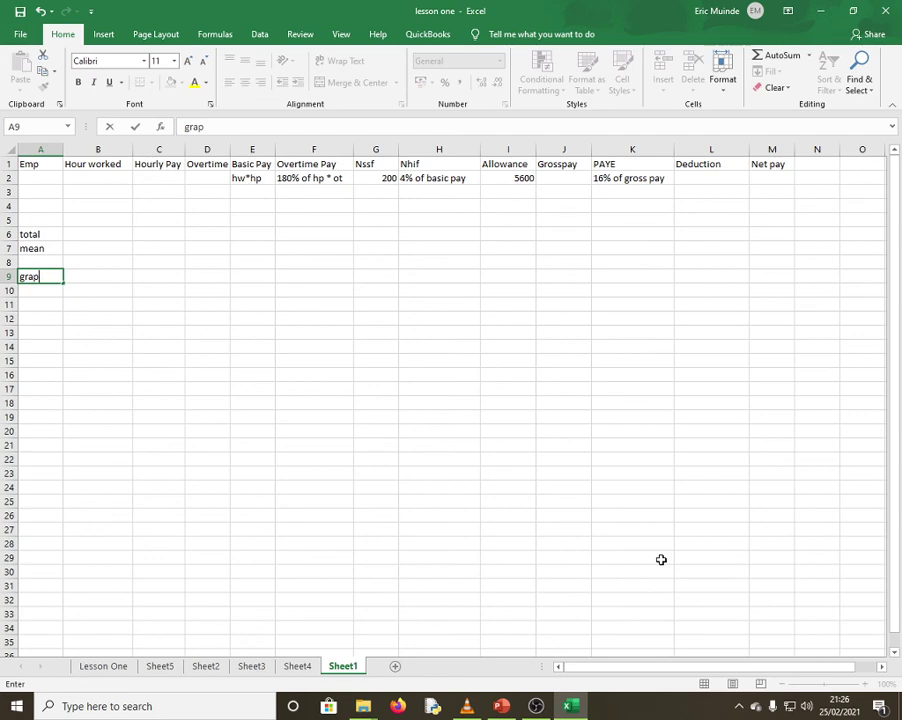
key("BackSpace")
key("BackSpace")
key("BackSpace")
key("BackSpace")
Enter the chart instruction "column employees vs net pay" in A9.
type("column employe")
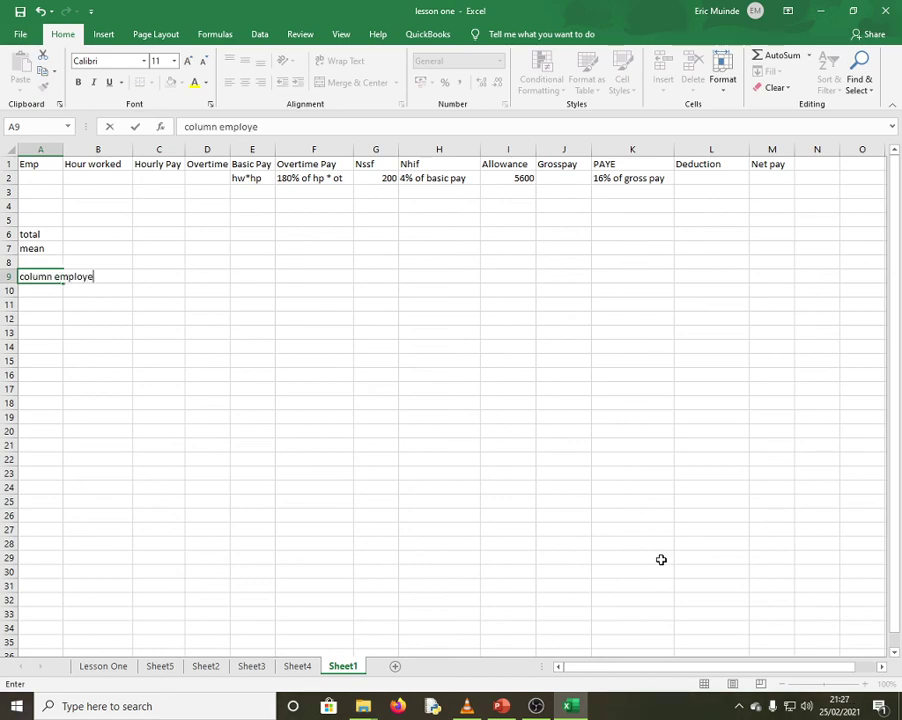
type("es vs")
type("net pay")
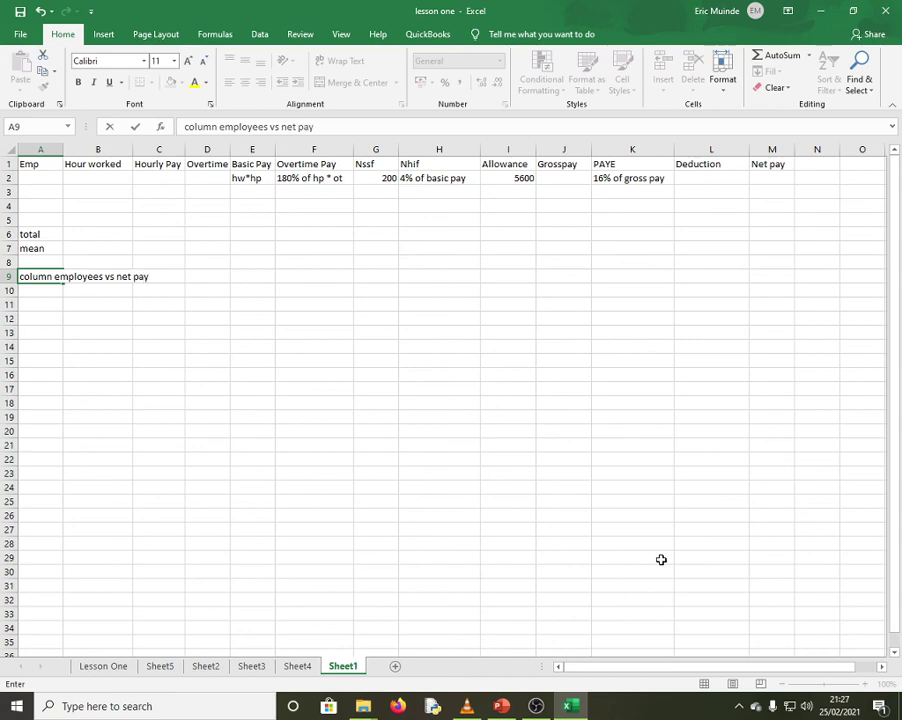
left_click(262, 306)
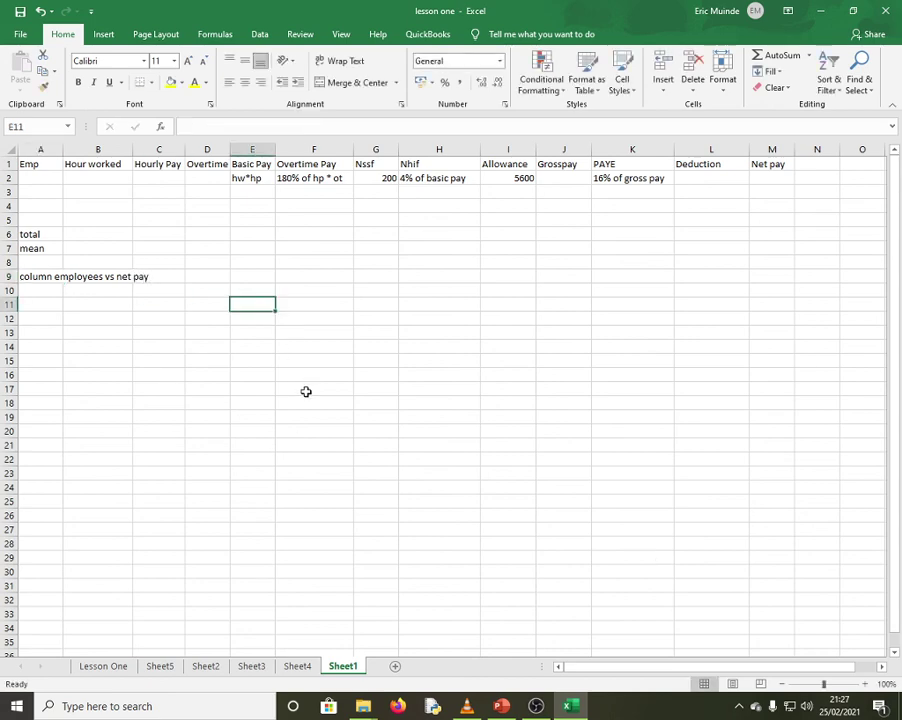